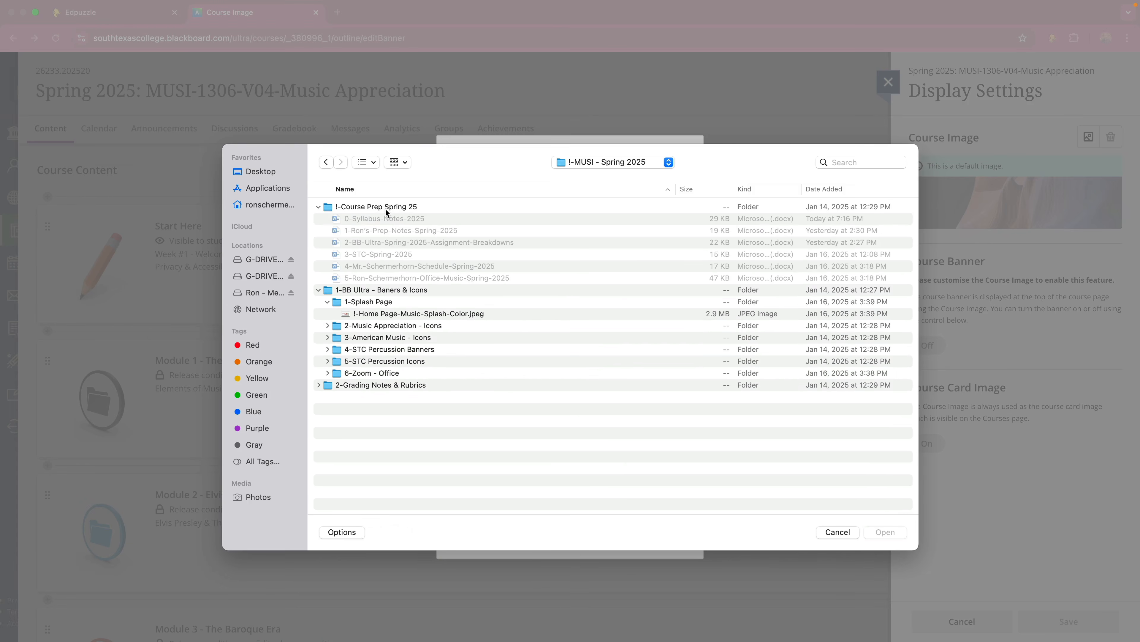
- Set !-Home Page-Music-Splash-Color.jpeg as the course image, with the picture shifted slightly down in the crop frame
{"action": "left_click", "coordinate": [386, 314]}
{"action": "left_click", "coordinate": [886, 533]}
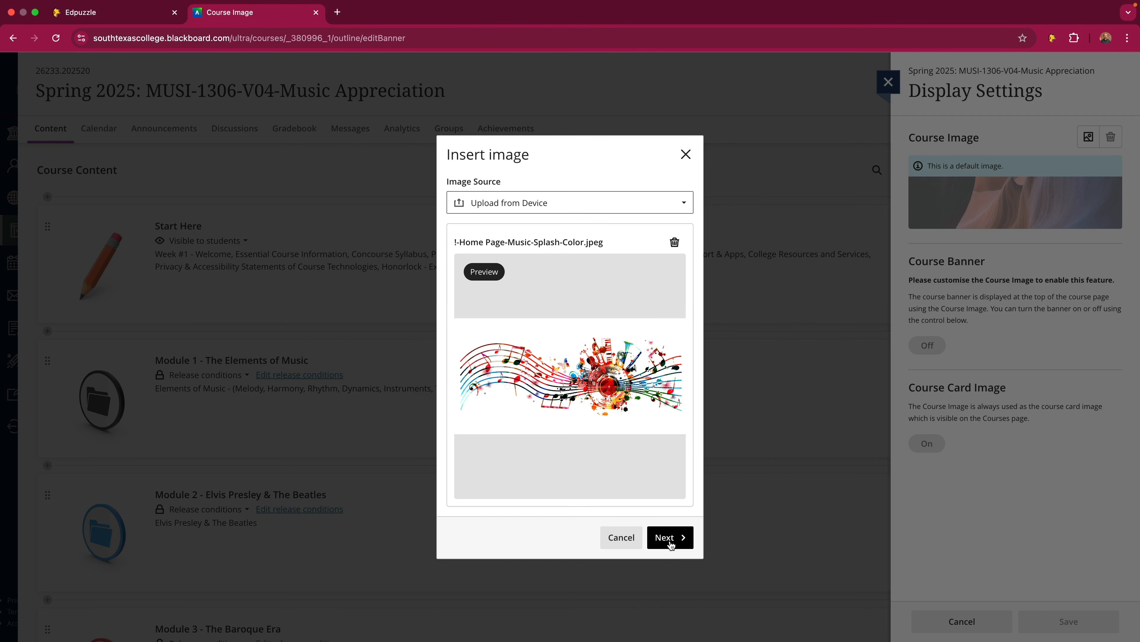
{"action": "left_click", "coordinate": [669, 537]}
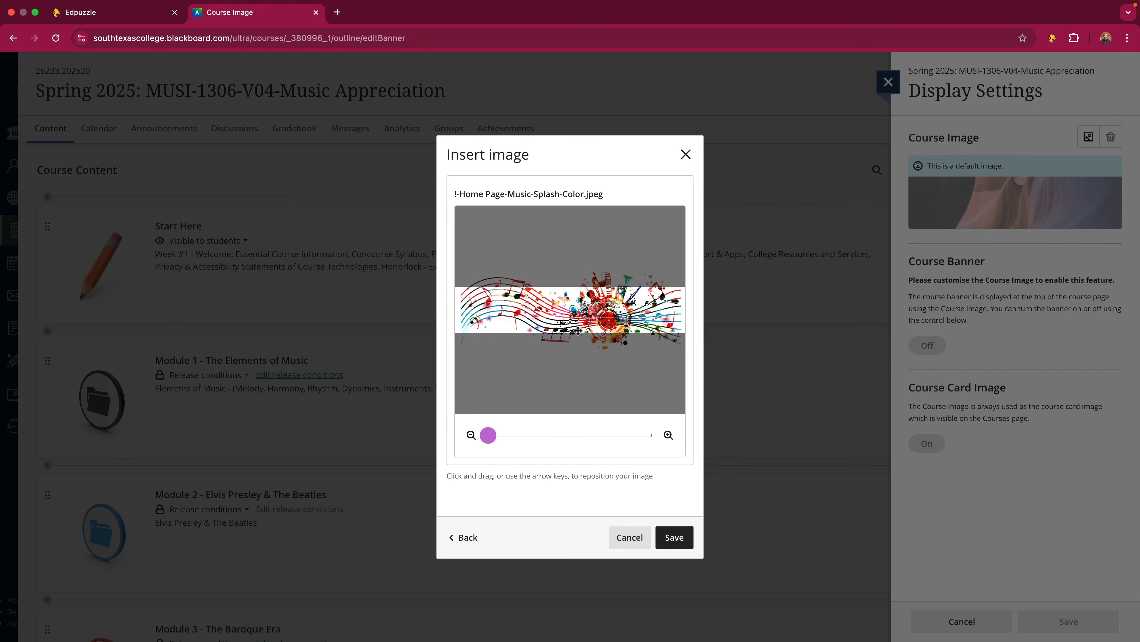
{"action": "left_click_drag", "start_coordinate": [564, 307], "coordinate": [561, 327]}
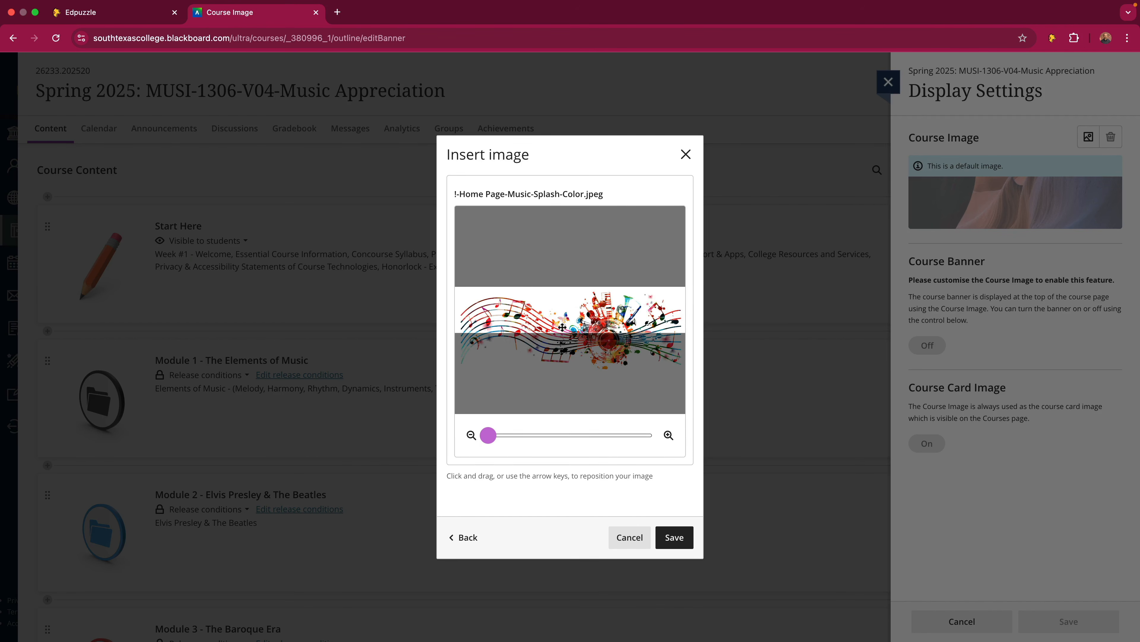
{"action": "left_click", "coordinate": [675, 536]}
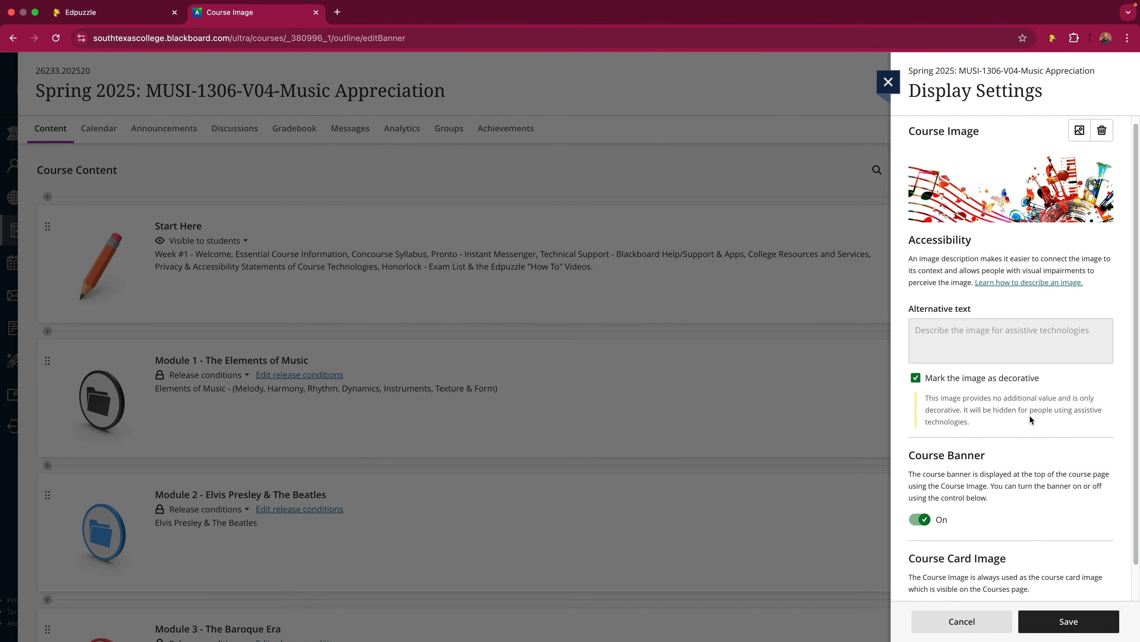
{"action": "scroll", "coordinate": [1026, 424], "scroll_direction": "down", "scroll_amount": 2}
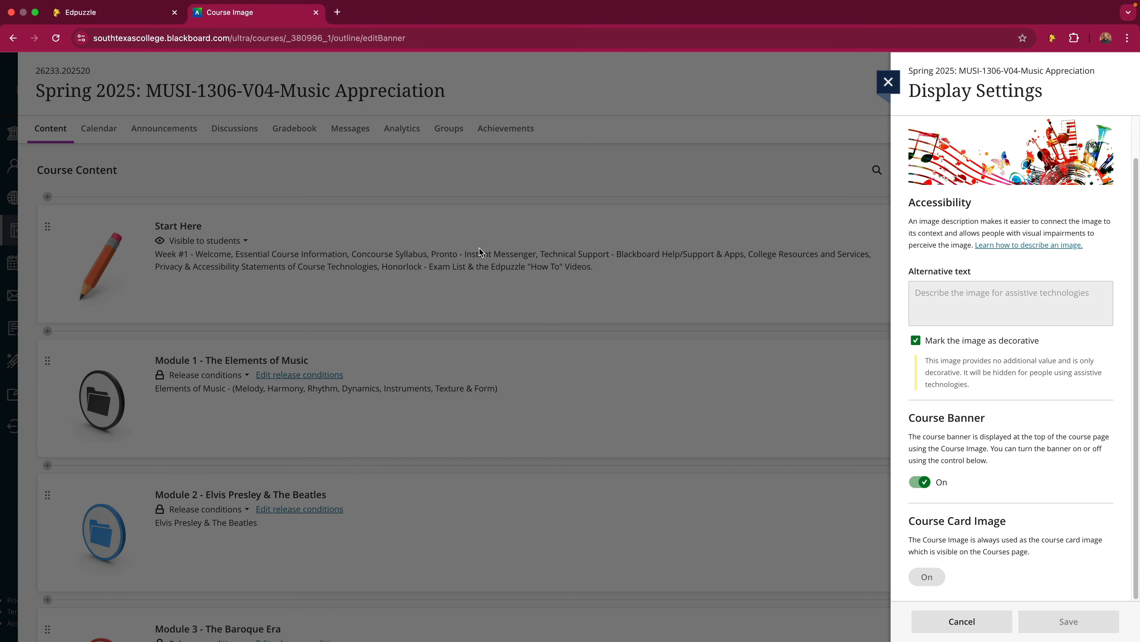
{"action": "left_click", "coordinate": [483, 214]}
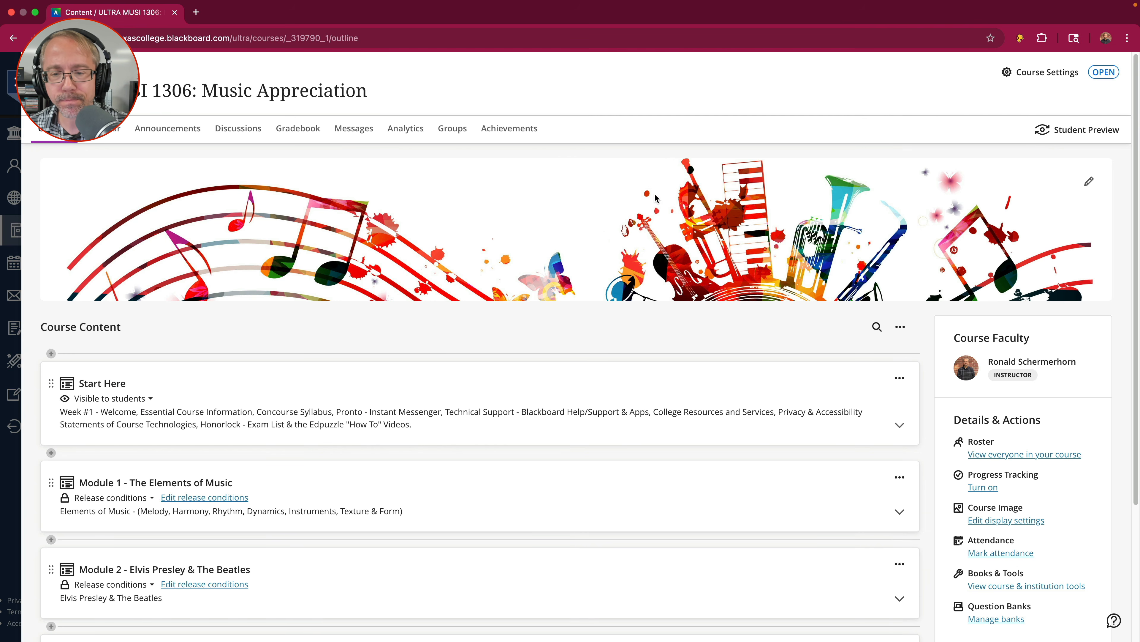
{"action": "scroll", "coordinate": [500, 403], "scroll_direction": "down", "scroll_amount": 3}
{"action": "scroll", "coordinate": [499, 403], "scroll_direction": "up", "scroll_amount": 3}
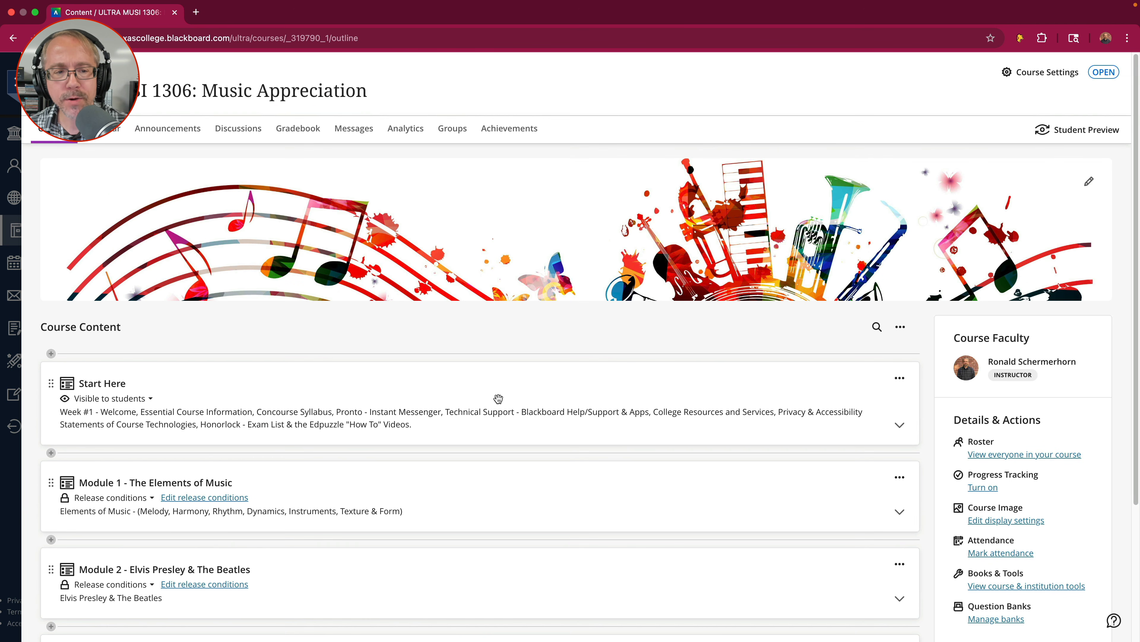
{"action": "scroll", "coordinate": [99, 339], "scroll_direction": "down", "scroll_amount": 4}
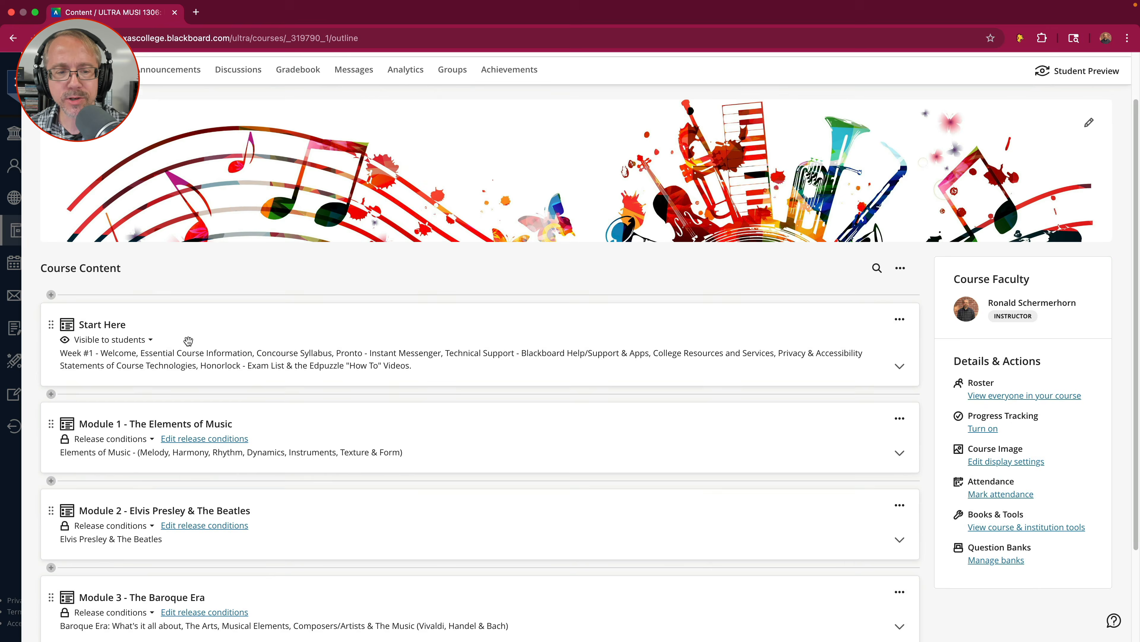
{"action": "scroll", "coordinate": [121, 332], "scroll_direction": "down", "scroll_amount": 2}
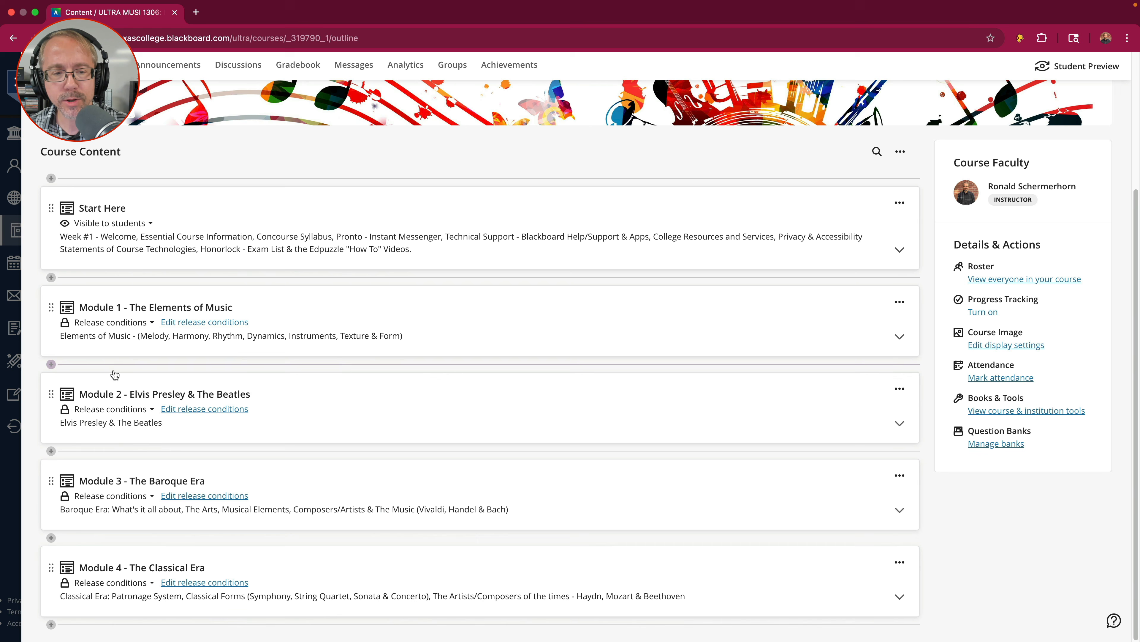
{"action": "scroll", "coordinate": [394, 368], "scroll_direction": "up", "scroll_amount": 2}
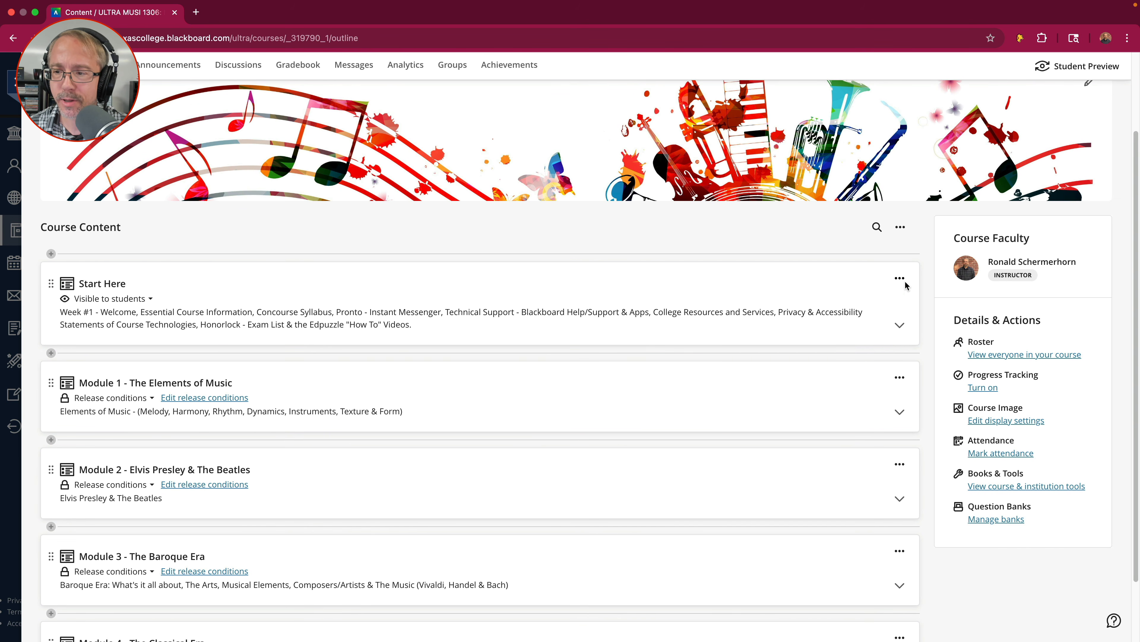
- Edit the Start Here learning module and upload 00-Pencil-Icon.G15.2k.png from the device as its image
{"action": "left_click", "coordinate": [899, 279]}
{"action": "left_click", "coordinate": [801, 298]}
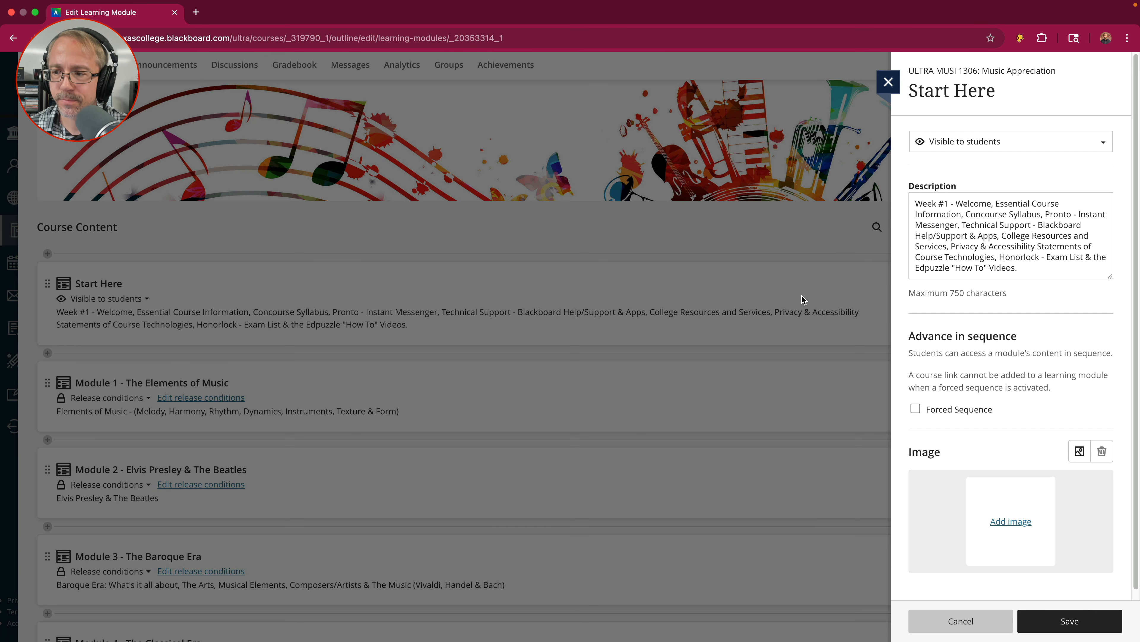
{"action": "scroll", "coordinate": [998, 292], "scroll_direction": "down", "scroll_amount": 1}
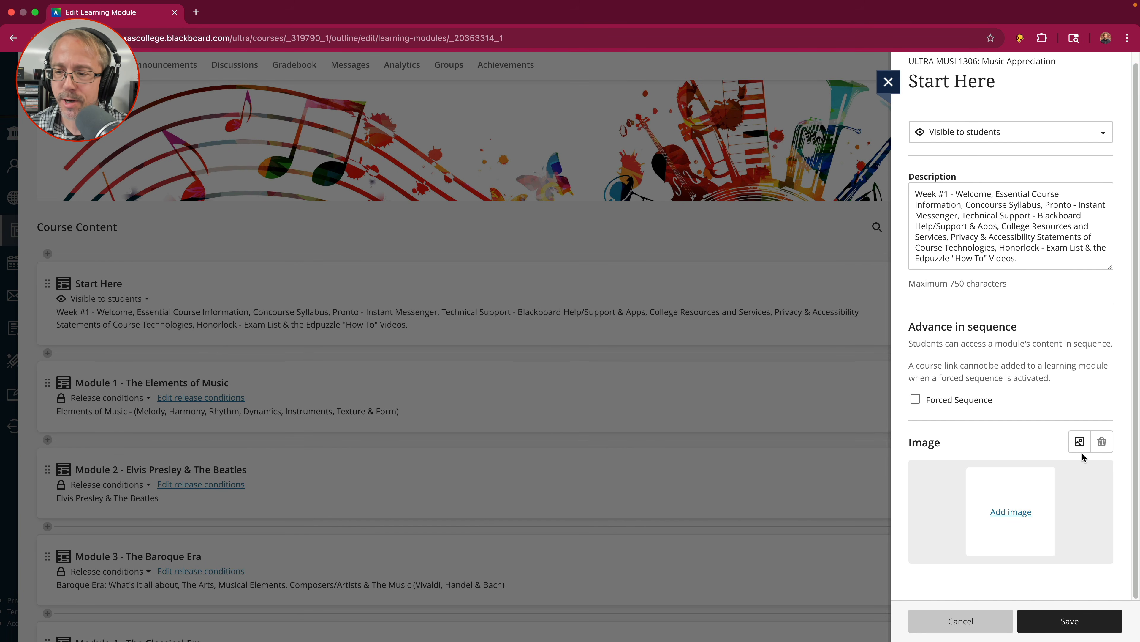
{"action": "left_click", "coordinate": [1079, 442]}
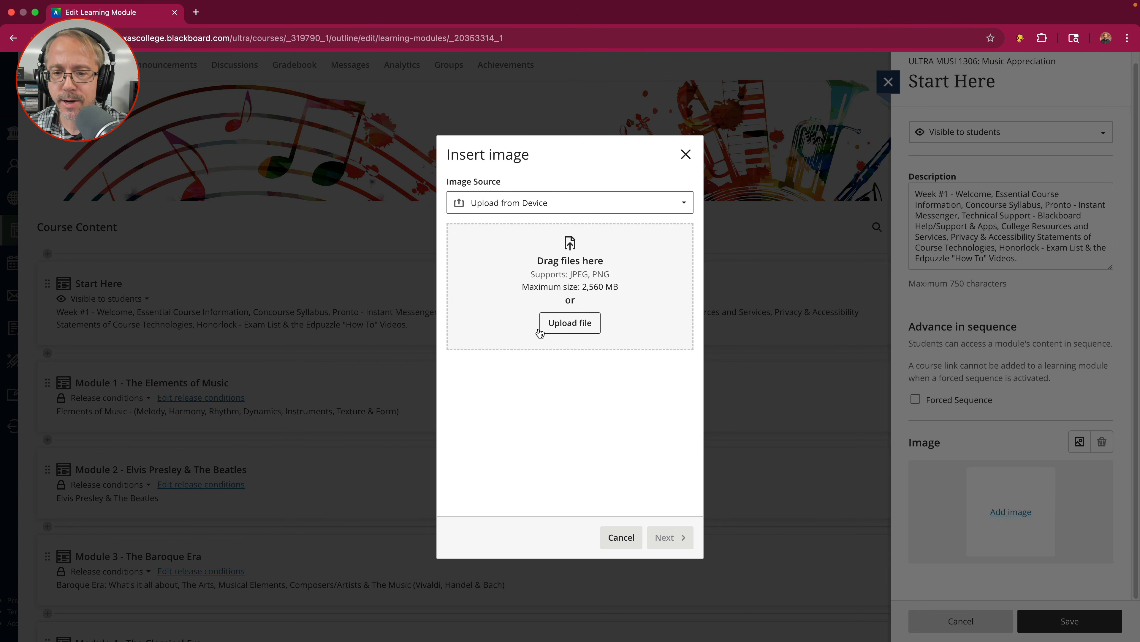
{"action": "left_click", "coordinate": [562, 329]}
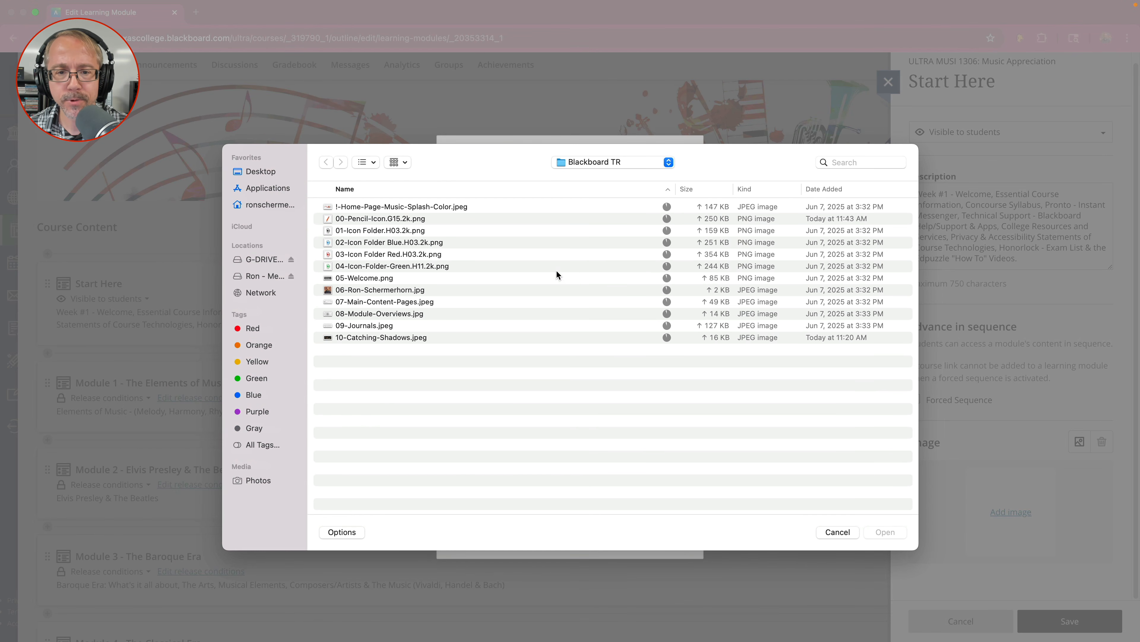
{"action": "left_click", "coordinate": [416, 225]}
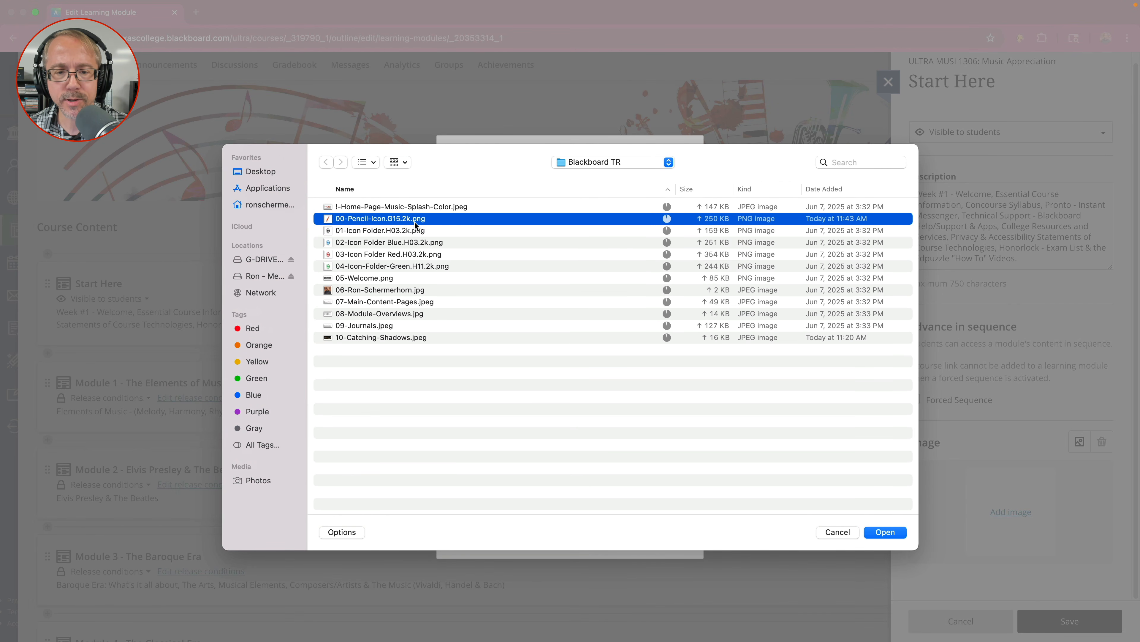
{"action": "left_click", "coordinate": [895, 530]}
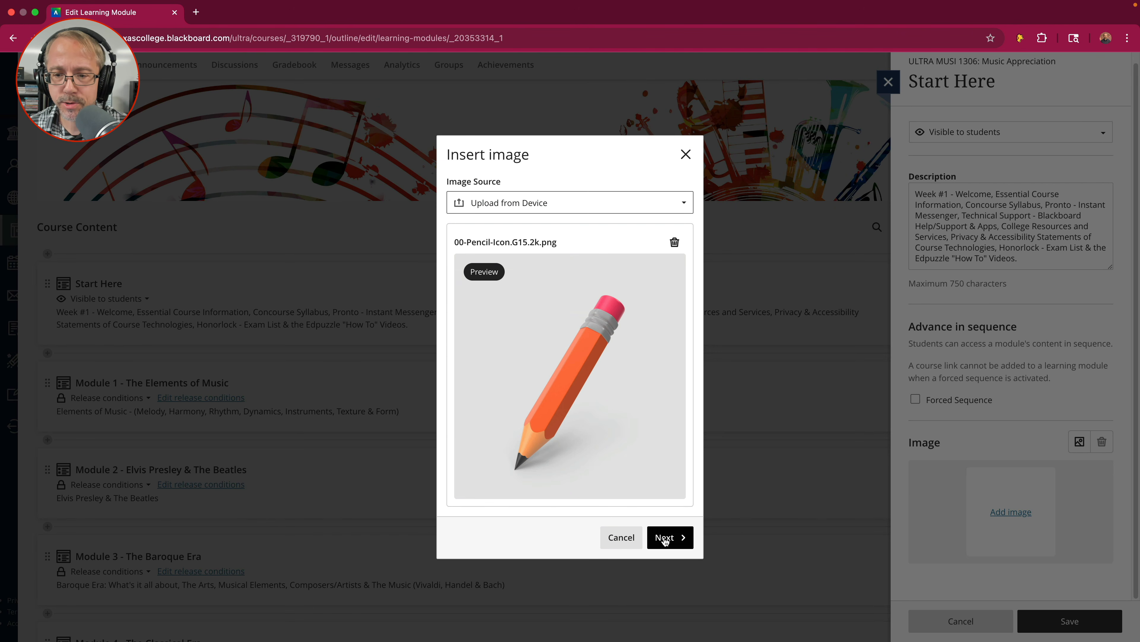
- Accept the pencil image's default crop, keep it marked as decorative, and save the Start Here module
{"action": "left_click", "coordinate": [667, 538]}
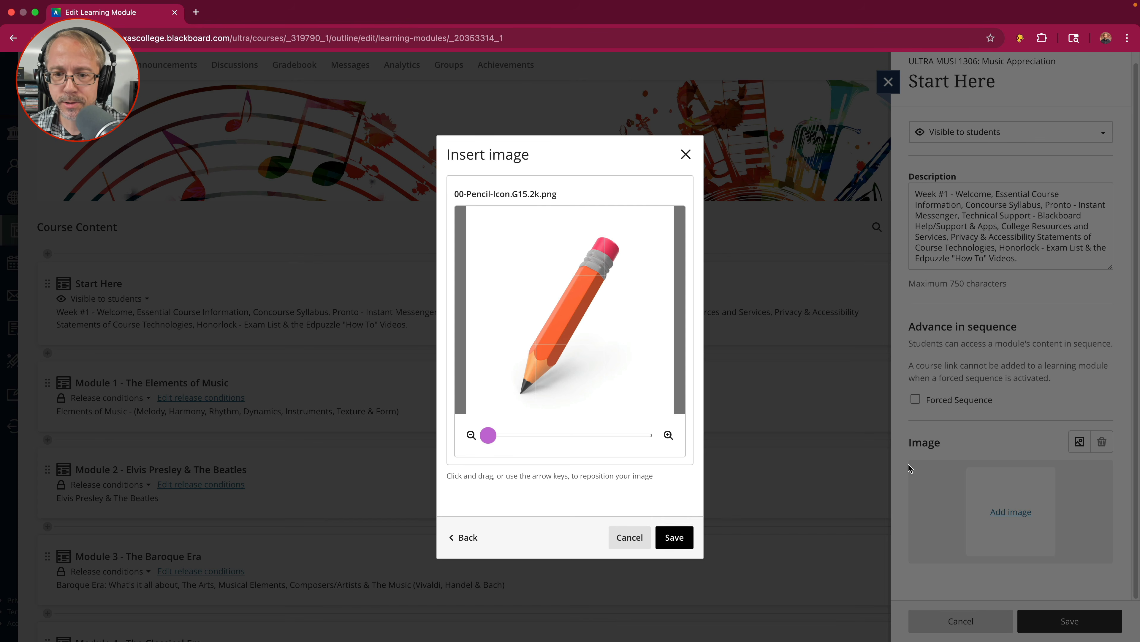
{"action": "left_click", "coordinate": [679, 537]}
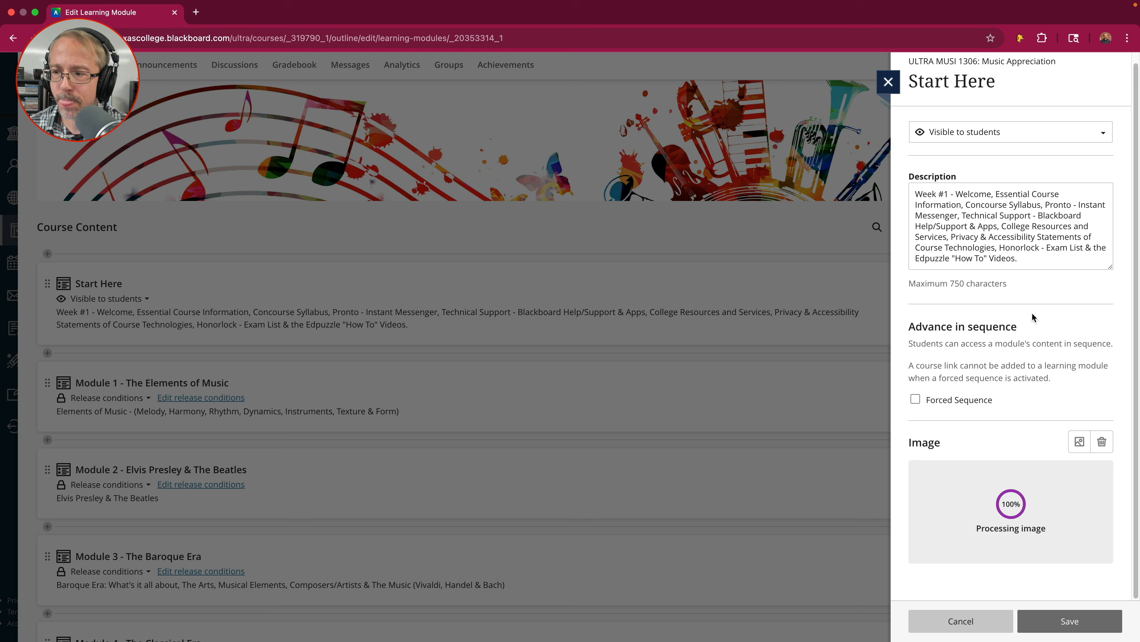
{"action": "scroll", "coordinate": [964, 212], "scroll_direction": "down", "scroll_amount": 5}
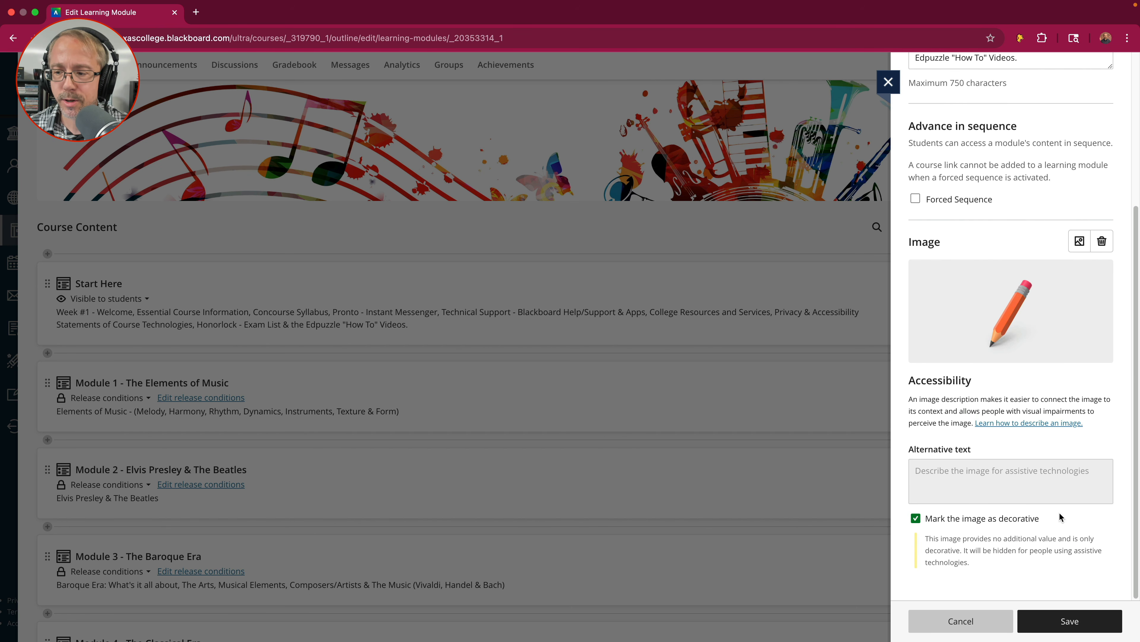
{"action": "left_click", "coordinate": [1070, 621]}
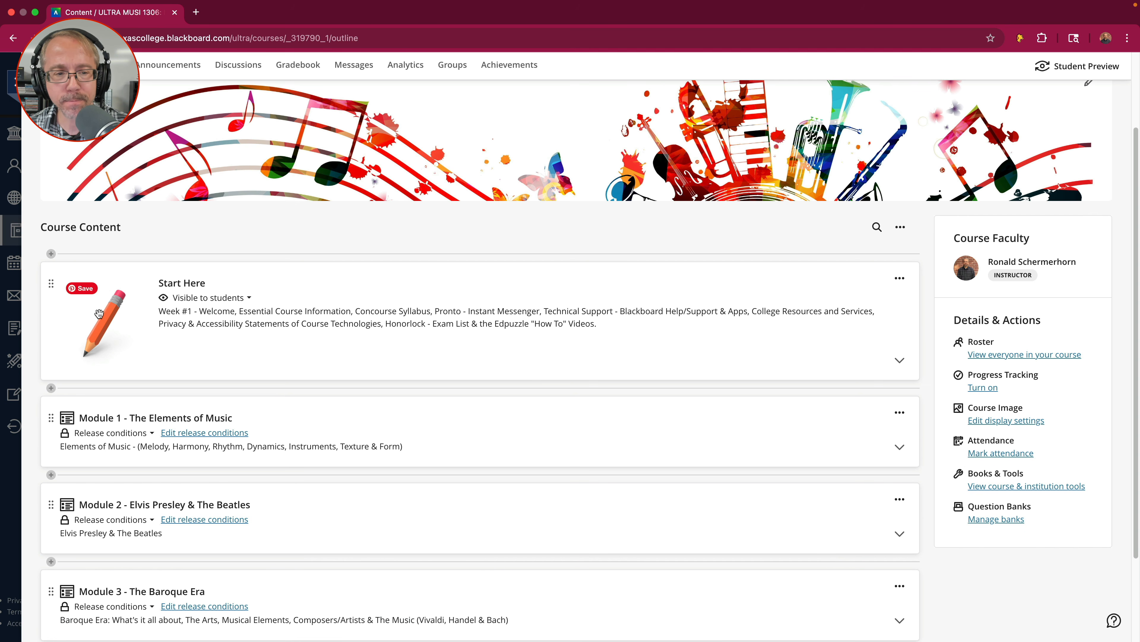
- Edit Module 1 - The Elements of Music and upload 01-Icon Folder.H03.2k.png from the device as its image
{"action": "scroll", "coordinate": [226, 330], "scroll_direction": "down", "scroll_amount": 1}
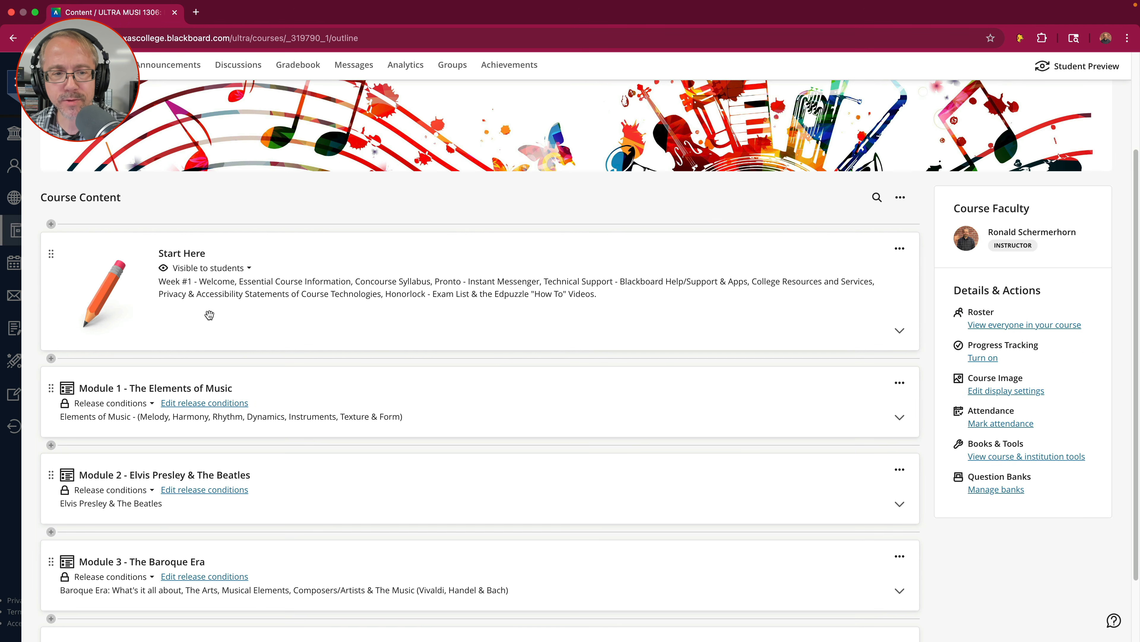
{"action": "scroll", "coordinate": [412, 349], "scroll_direction": "up", "scroll_amount": 4}
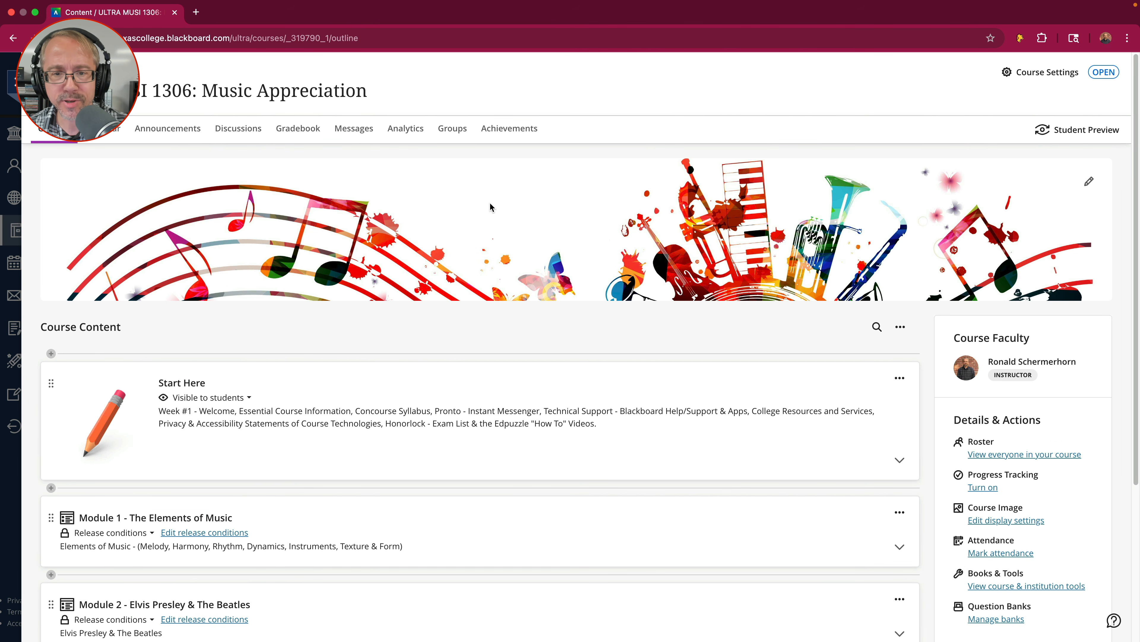
{"action": "scroll", "coordinate": [496, 417], "scroll_direction": "down", "scroll_amount": 5}
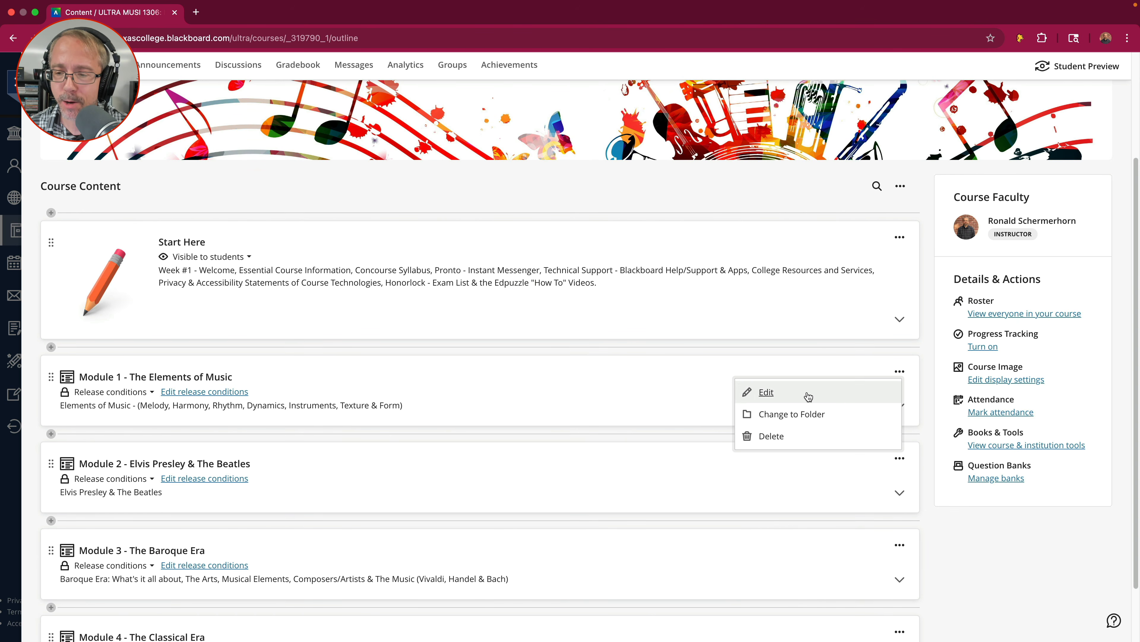
{"action": "left_click", "coordinate": [806, 394]}
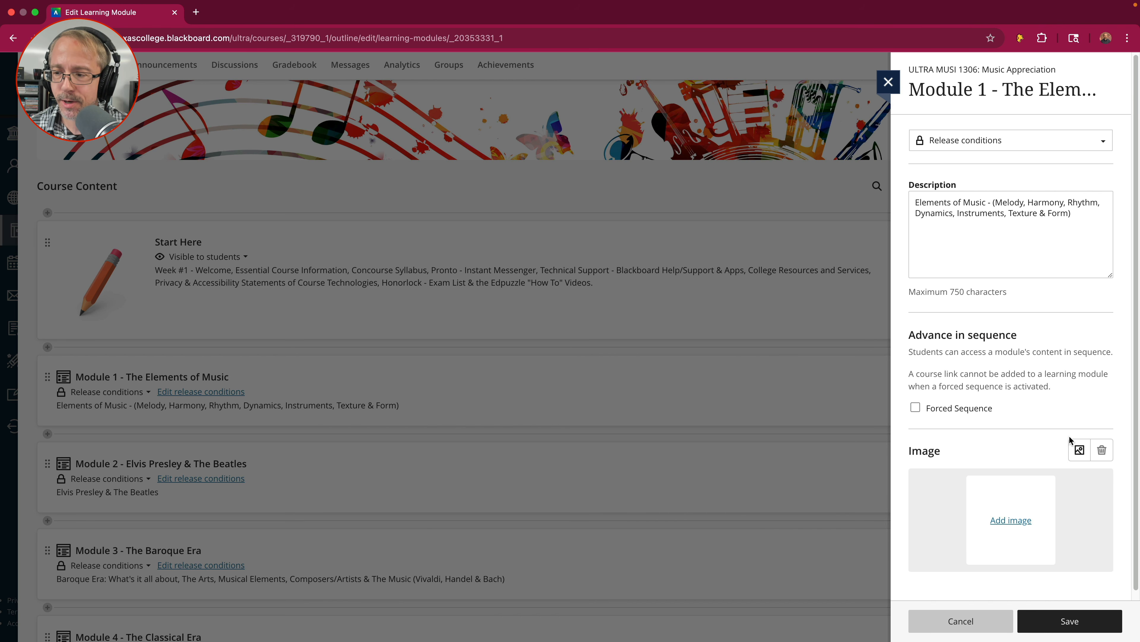
{"action": "left_click", "coordinate": [1079, 451]}
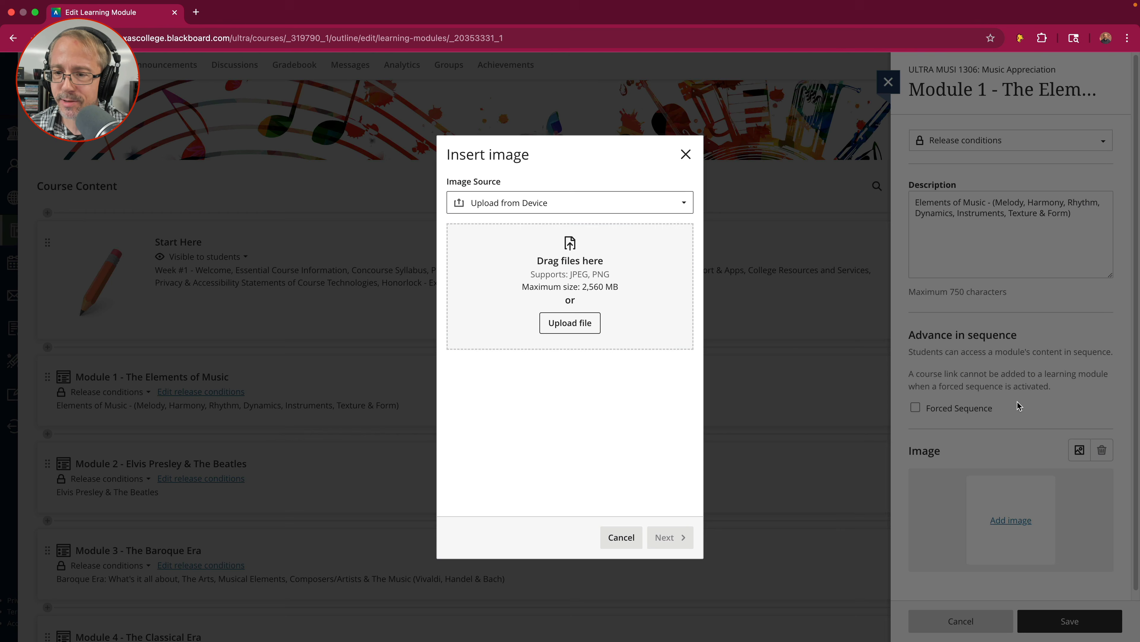
{"action": "left_click", "coordinate": [570, 324]}
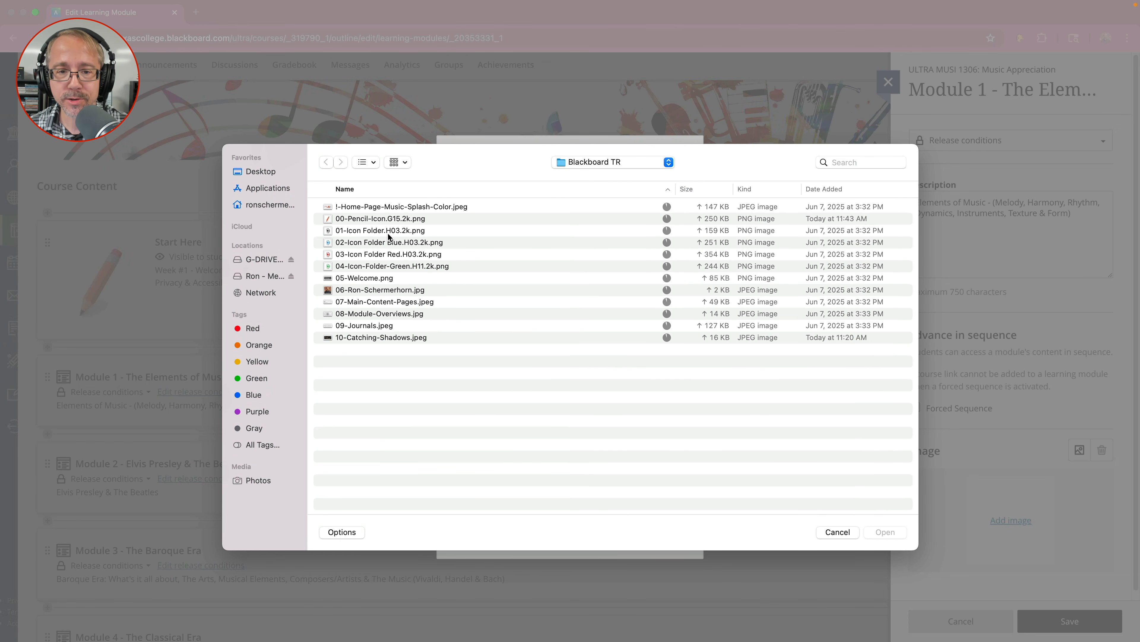
{"action": "left_click", "coordinate": [378, 218]}
{"action": "left_click", "coordinate": [389, 230]}
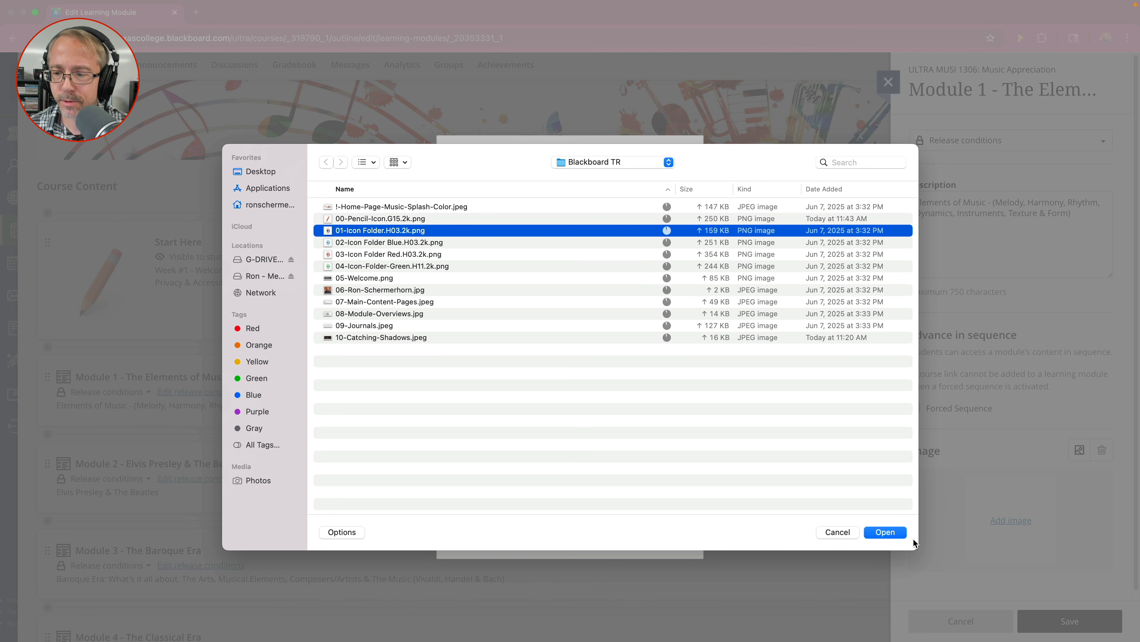
{"action": "left_click", "coordinate": [887, 532]}
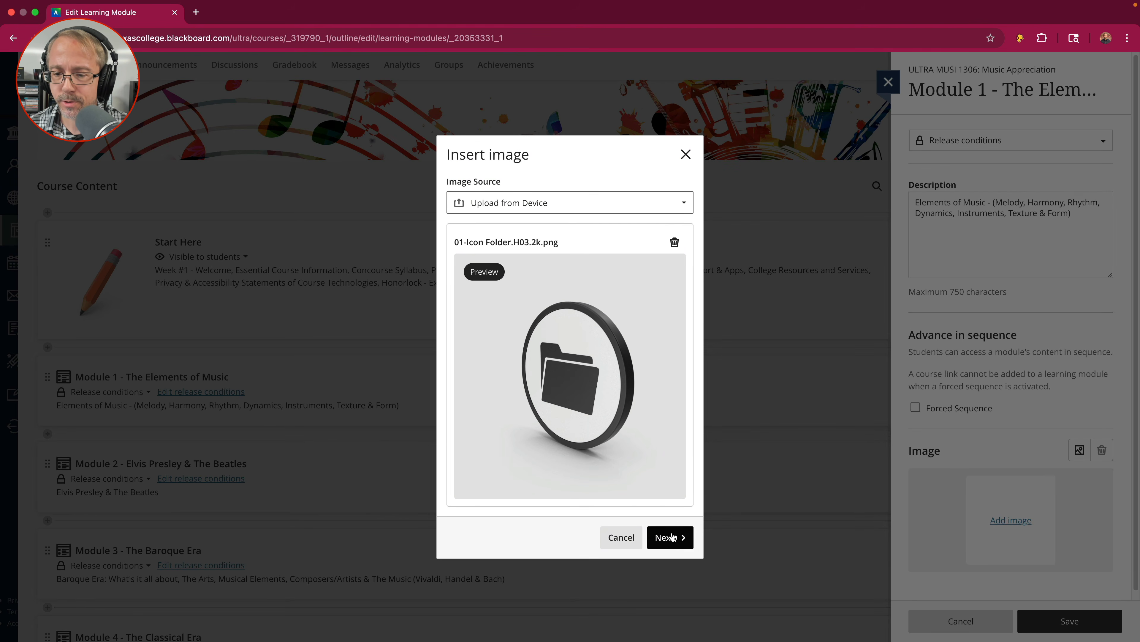
- Accept the folder icon's default crop, keep it marked as decorative, and save Module 1
{"action": "left_click", "coordinate": [672, 537]}
{"action": "left_click", "coordinate": [673, 537]}
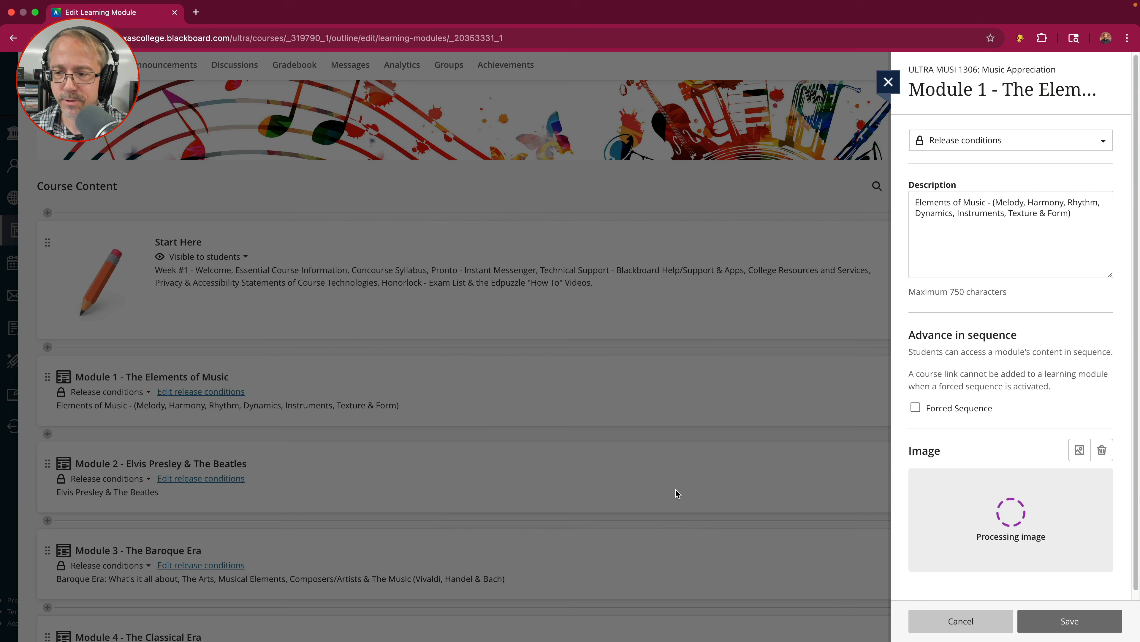
{"action": "scroll", "coordinate": [965, 386], "scroll_direction": "down", "scroll_amount": 1}
{"action": "scroll", "coordinate": [970, 217], "scroll_direction": "down", "scroll_amount": 1}
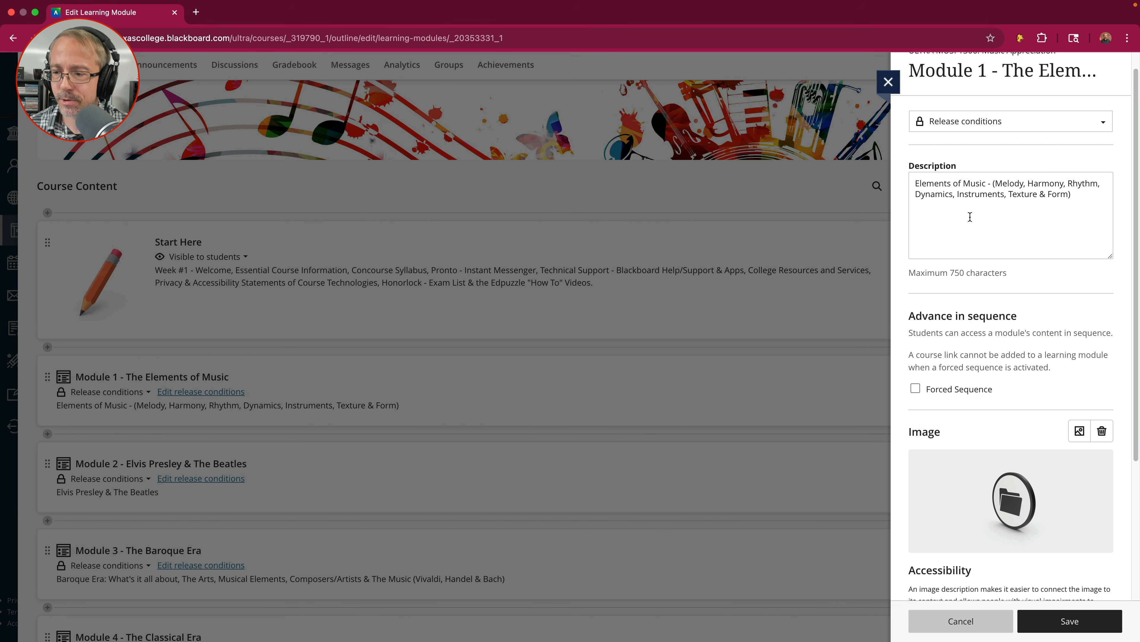
{"action": "scroll", "coordinate": [988, 404], "scroll_direction": "down", "scroll_amount": 5}
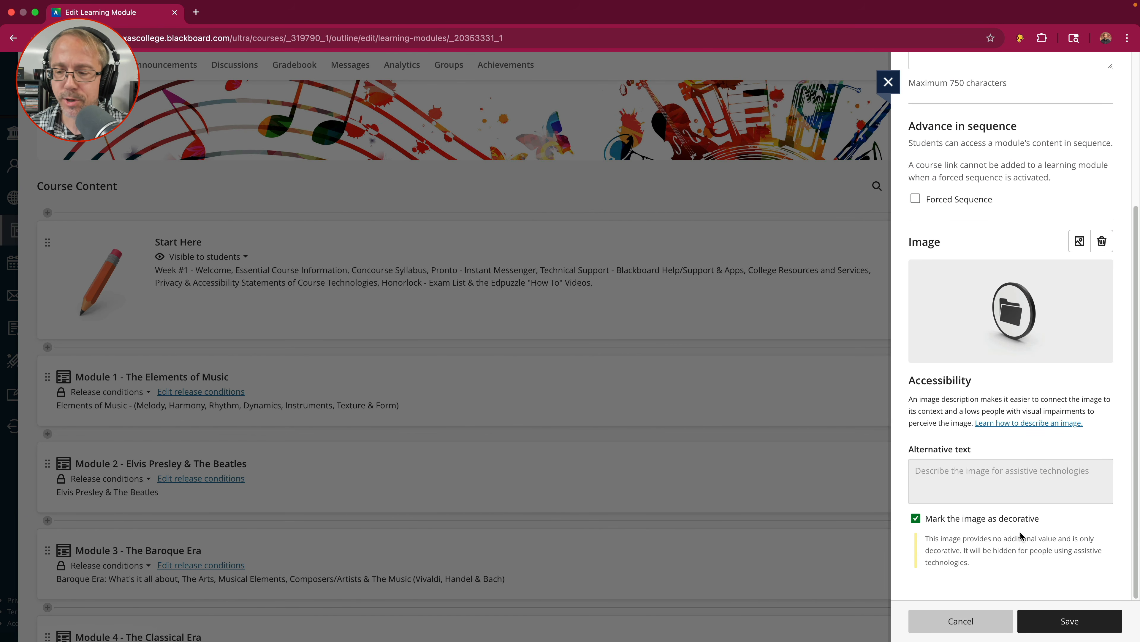
{"action": "left_click", "coordinate": [1068, 620]}
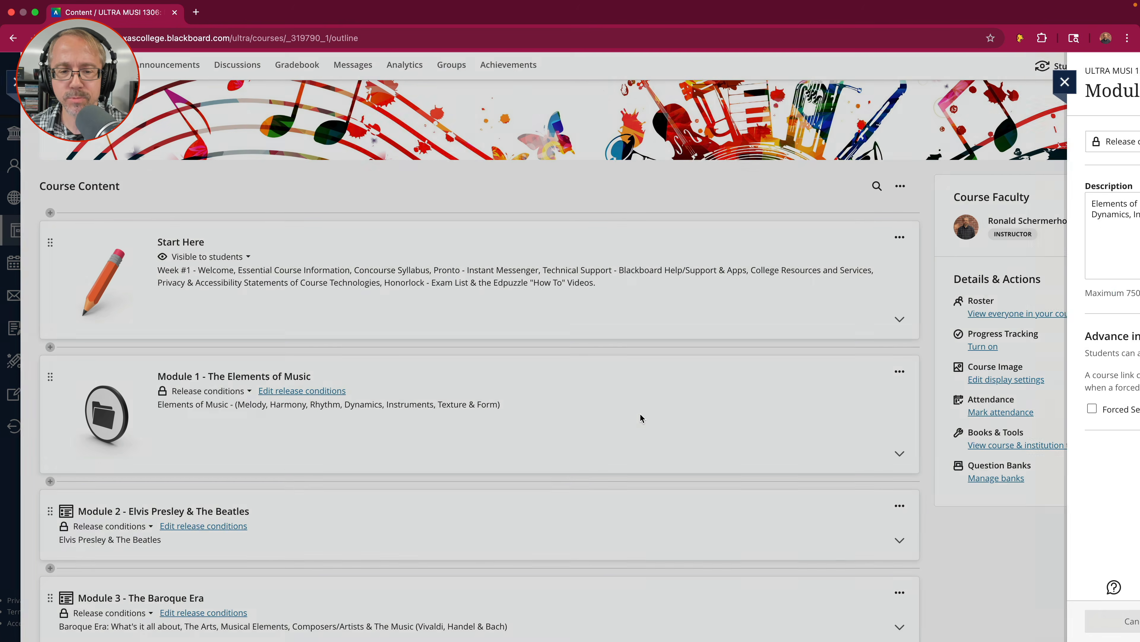
- Edit Module 2 - Elvis Presley & The Beatles and upload 02-Icon Folder Blue.H03.2k.png from the device as its image
{"action": "scroll", "coordinate": [638, 408], "scroll_direction": "down", "scroll_amount": 3}
{"action": "scroll", "coordinate": [638, 408], "scroll_direction": "up", "scroll_amount": 5}
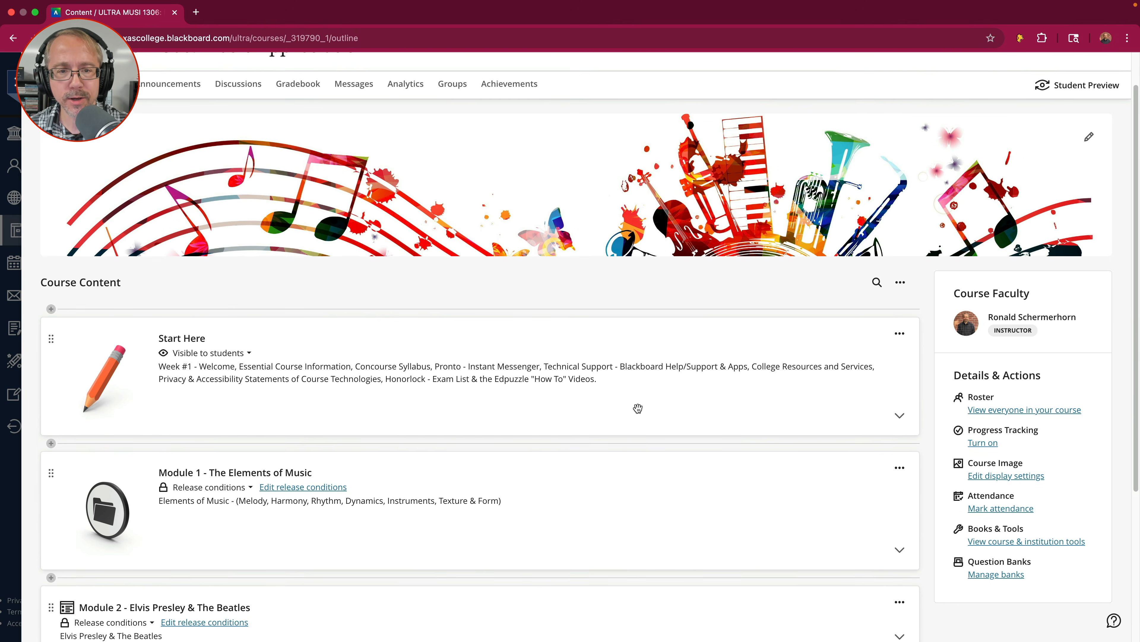
{"action": "scroll", "coordinate": [638, 408], "scroll_direction": "down", "scroll_amount": 5}
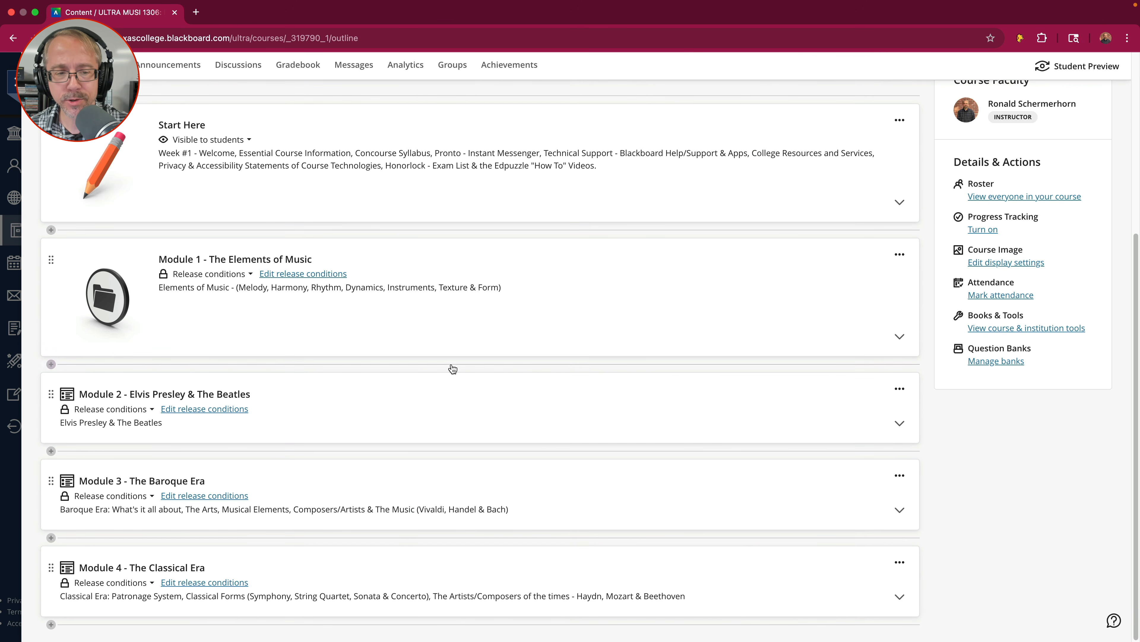
{"action": "left_click", "coordinate": [900, 390]}
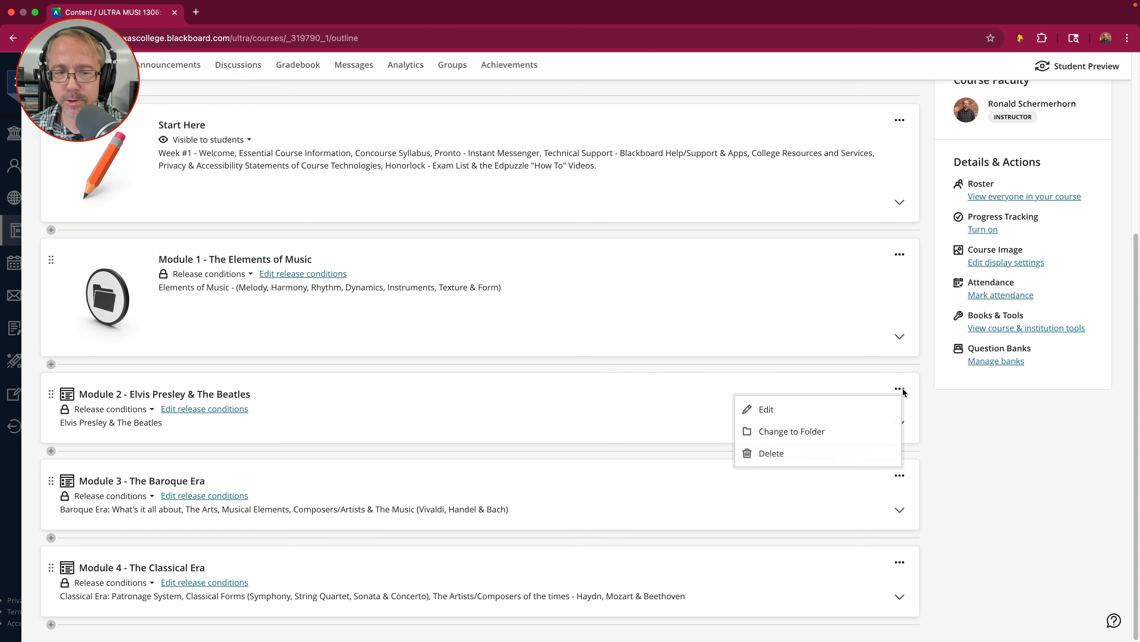
{"action": "left_click", "coordinate": [814, 410]}
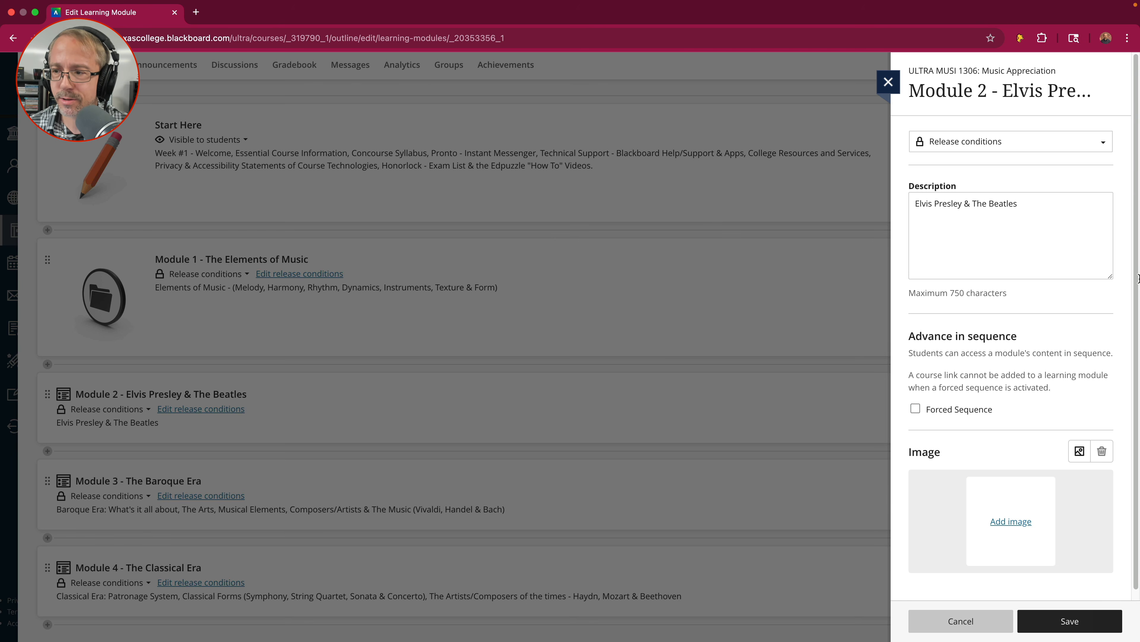
{"action": "left_click", "coordinate": [1080, 451]}
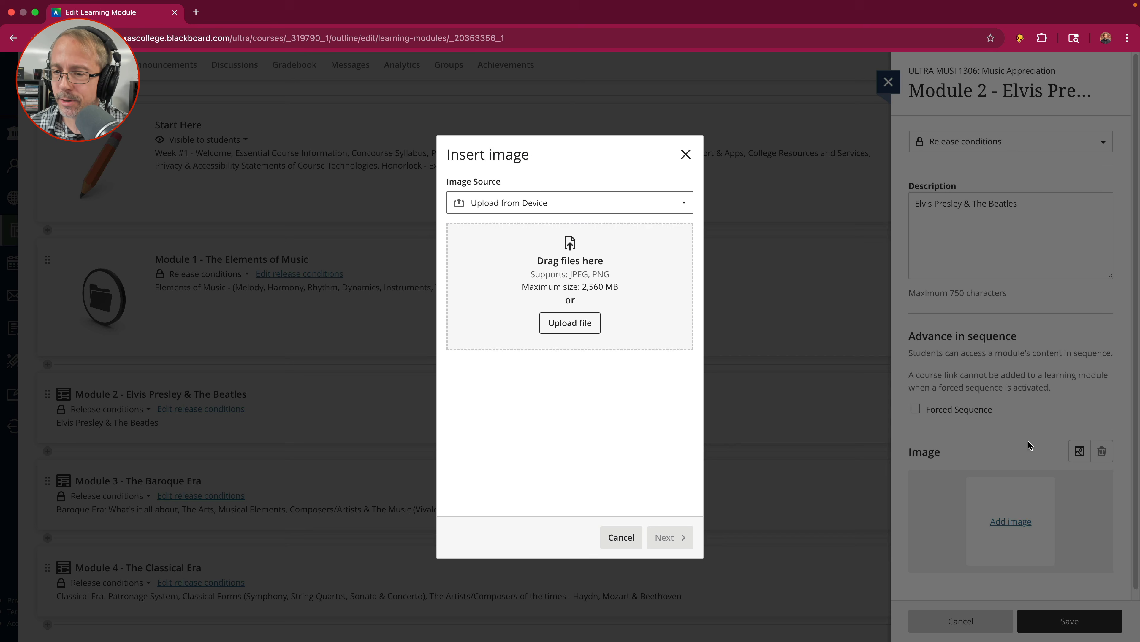
{"action": "left_click", "coordinate": [585, 331]}
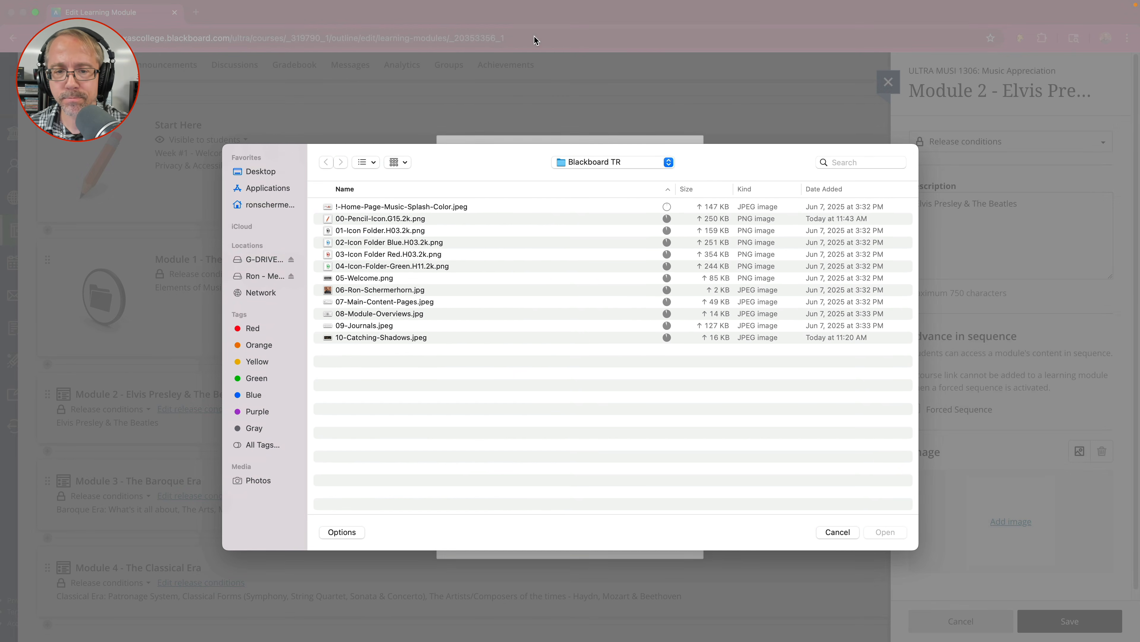
{"action": "left_click", "coordinate": [385, 245]}
{"action": "left_click", "coordinate": [881, 535]}
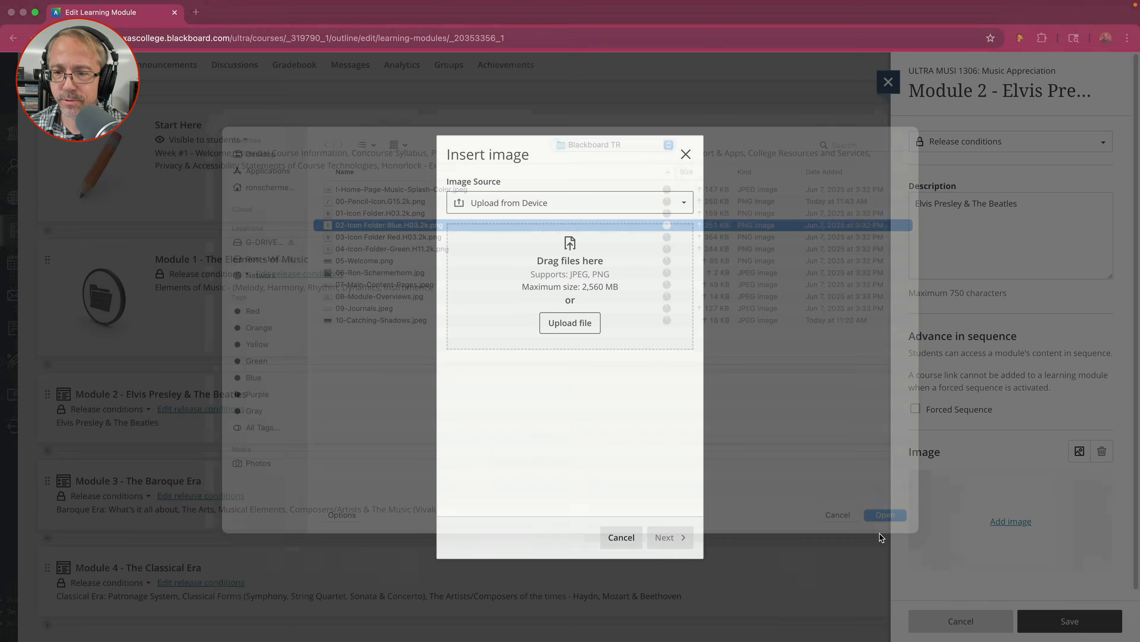
- Accept the blue folder icon's default crop, keep it marked as decorative, and save Module 2
{"action": "left_click", "coordinate": [671, 538]}
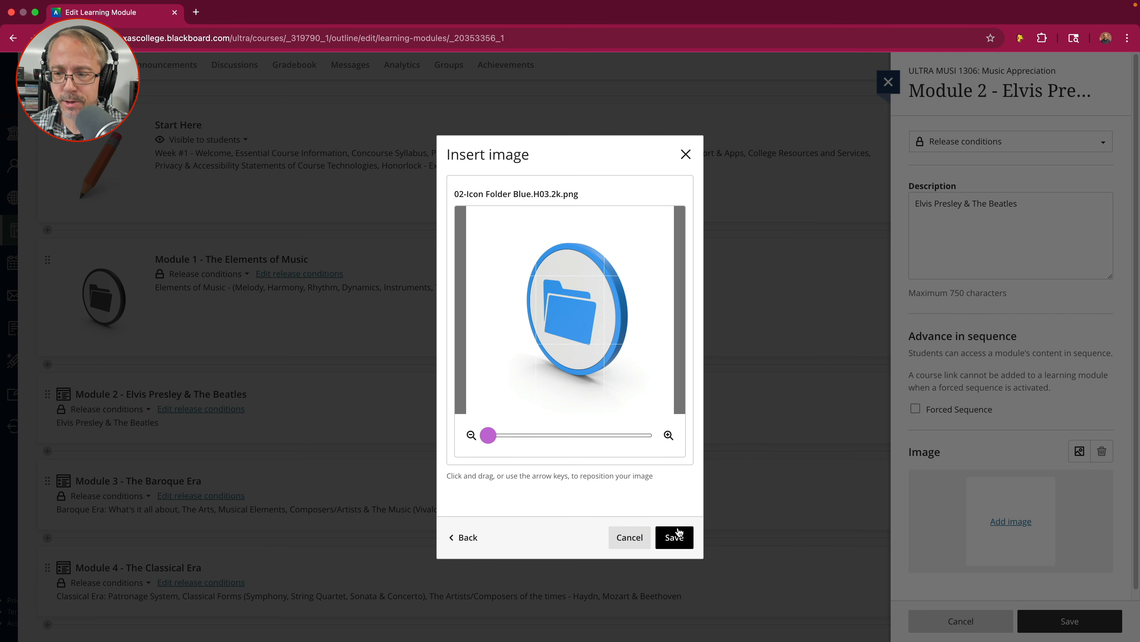
{"action": "left_click", "coordinate": [670, 538]}
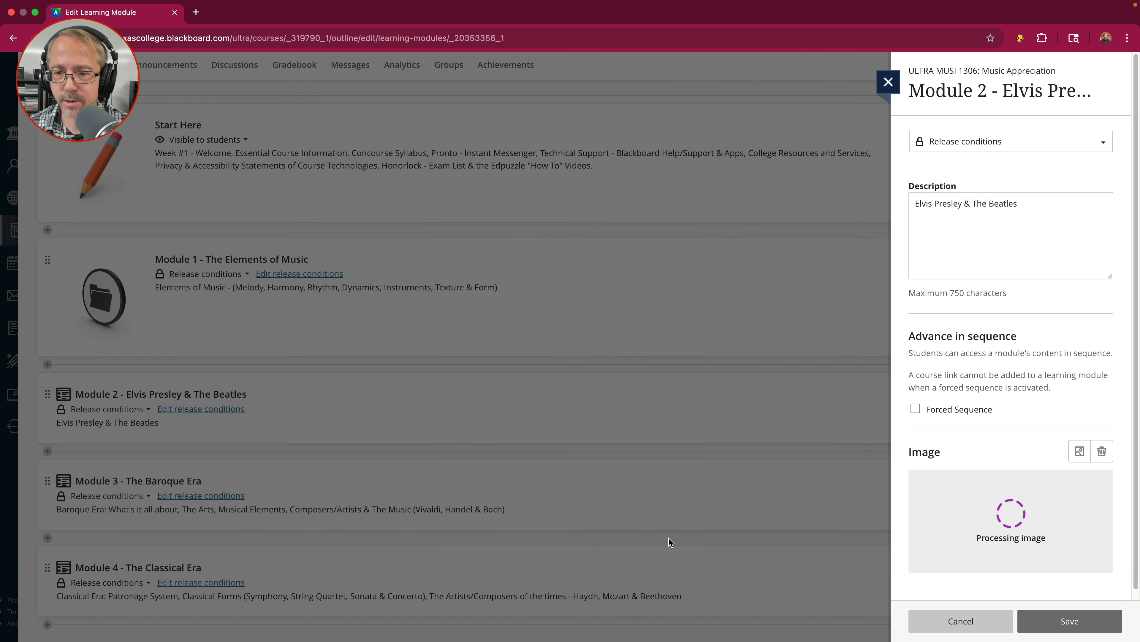
{"action": "scroll", "coordinate": [1023, 313], "scroll_direction": "down", "scroll_amount": 2}
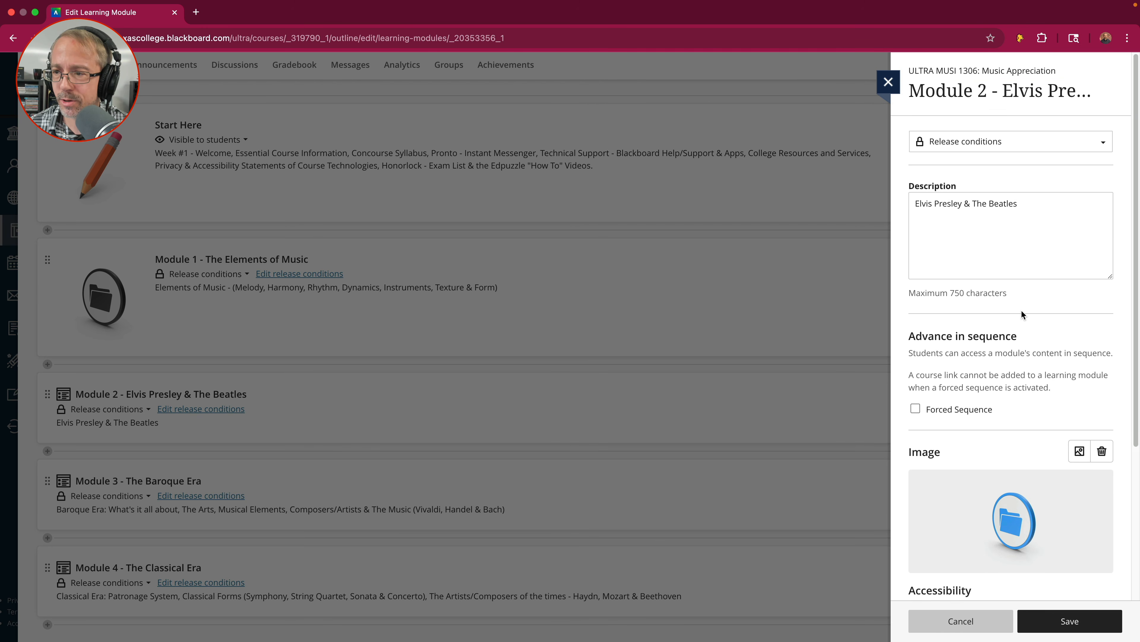
{"action": "scroll", "coordinate": [1023, 314], "scroll_direction": "down", "scroll_amount": 4}
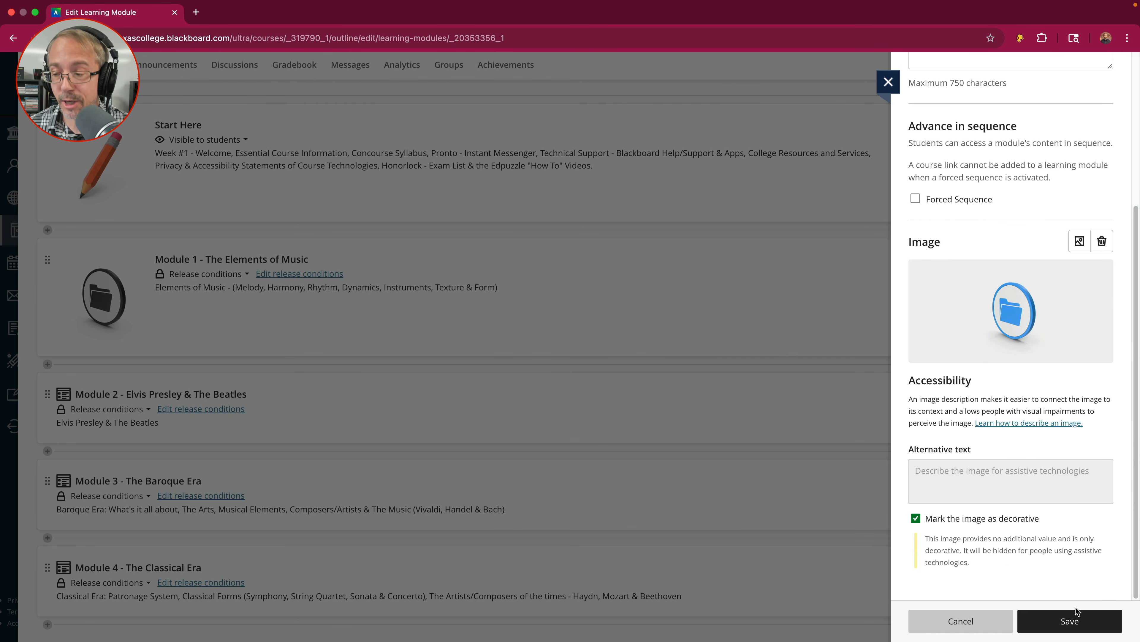
{"action": "left_click", "coordinate": [1073, 622]}
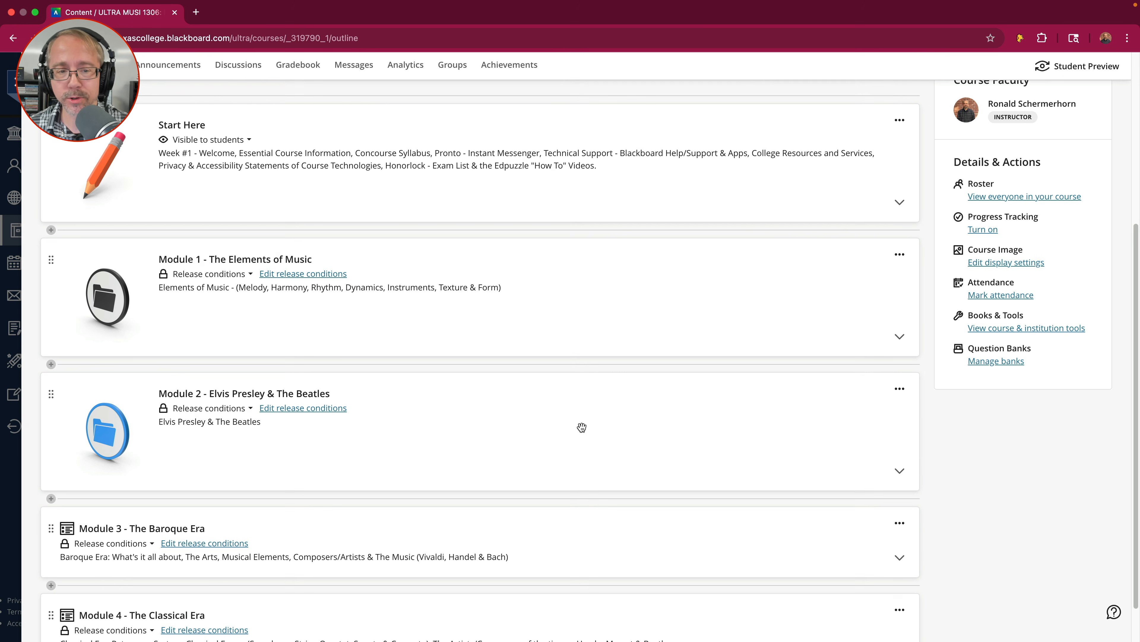
- Edit Module 3 - The Baroque Era and upload 03-Icon Folder Red.H03.2k.png from the device as its image
{"action": "scroll", "coordinate": [582, 427], "scroll_direction": "up", "scroll_amount": 5}
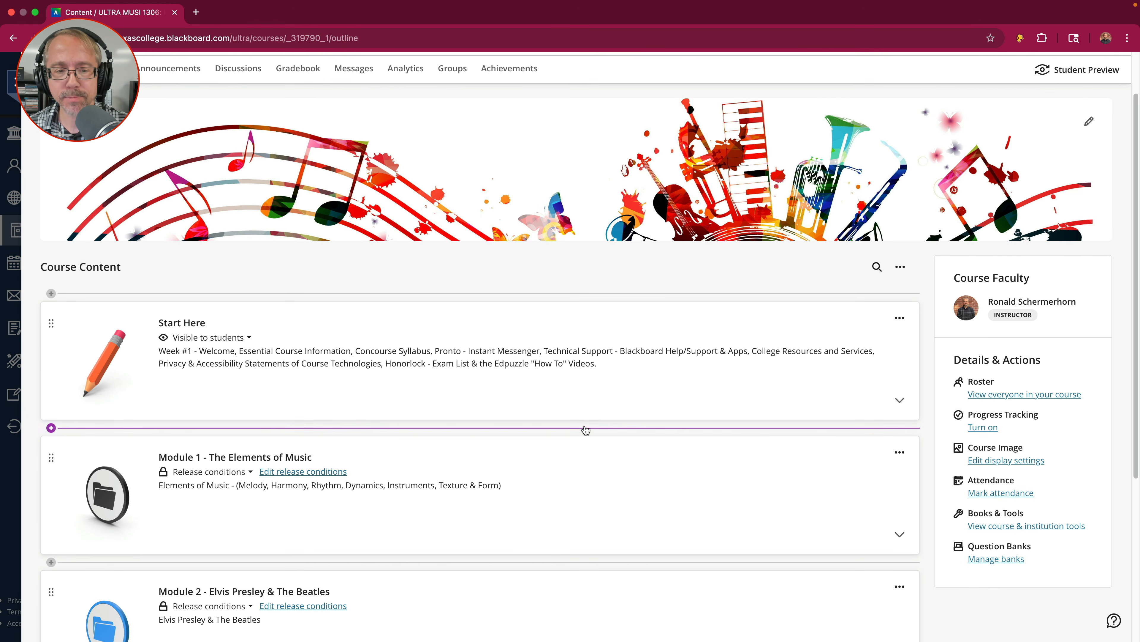
{"action": "scroll", "coordinate": [585, 430], "scroll_direction": "down", "scroll_amount": 5}
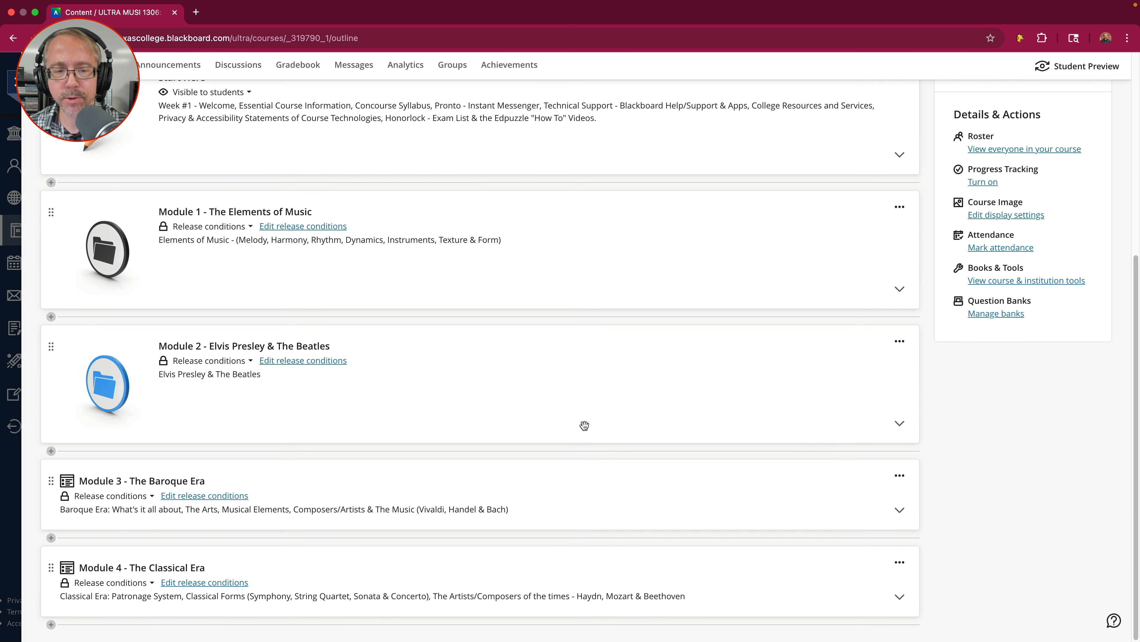
{"action": "left_click", "coordinate": [900, 475]}
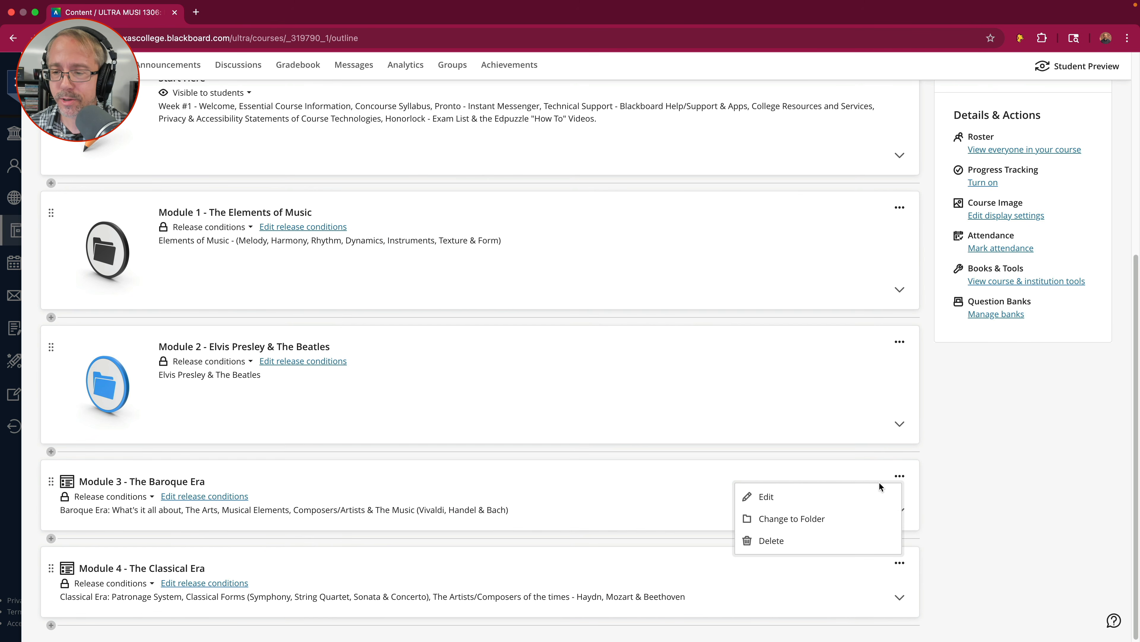
{"action": "left_click", "coordinate": [823, 504]}
{"action": "scroll", "coordinate": [1011, 327], "scroll_direction": "down", "scroll_amount": 1}
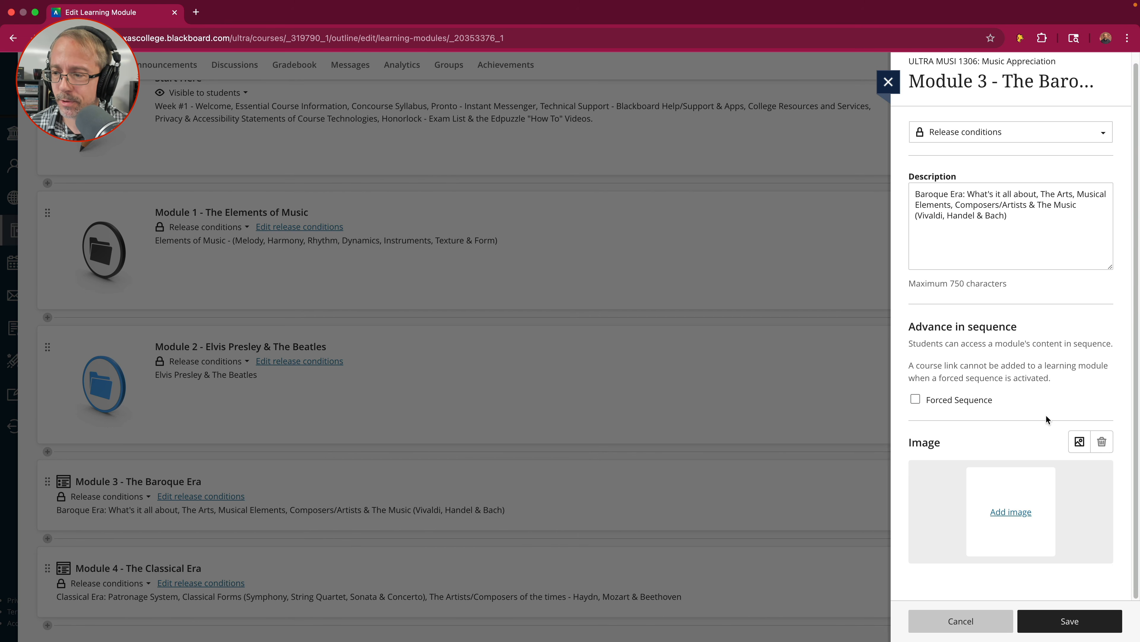
{"action": "left_click", "coordinate": [1078, 442]}
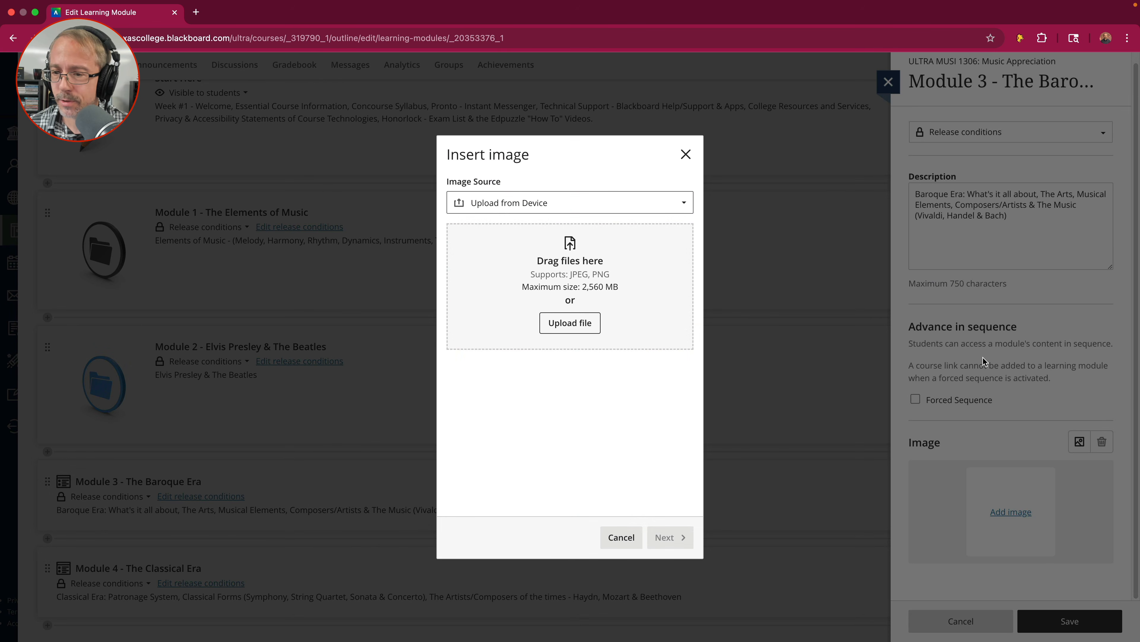
{"action": "left_click", "coordinate": [571, 324]}
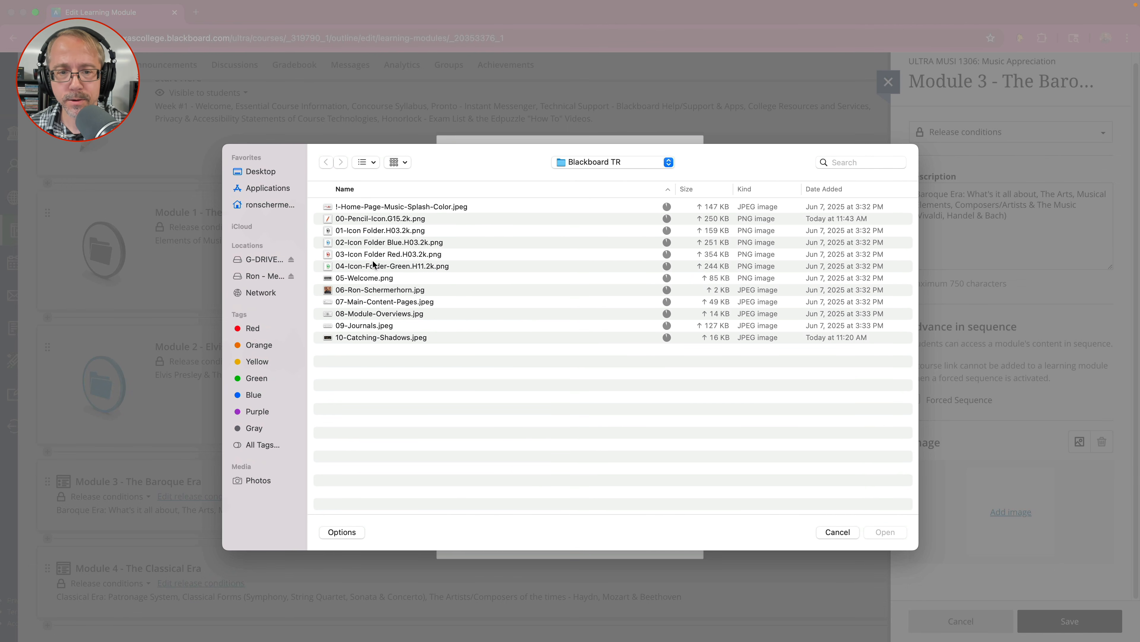
{"action": "left_click", "coordinate": [388, 254]}
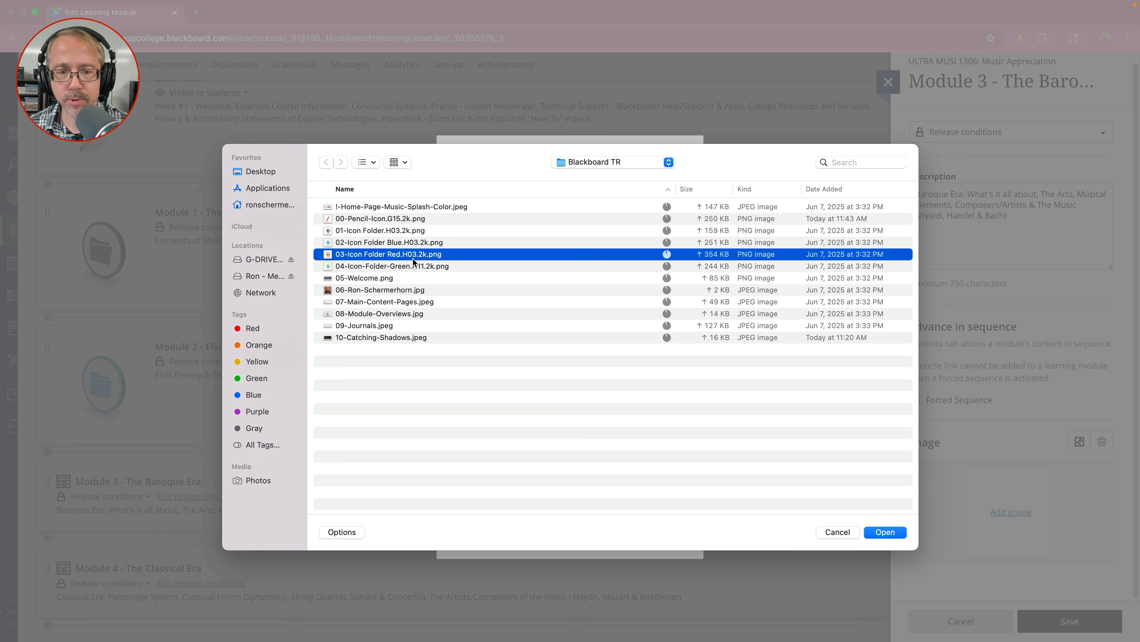
{"action": "left_click", "coordinate": [883, 533]}
- Accept the red folder icon's default crop, keep it marked as decorative, and save Module 3
{"action": "left_click", "coordinate": [671, 535]}
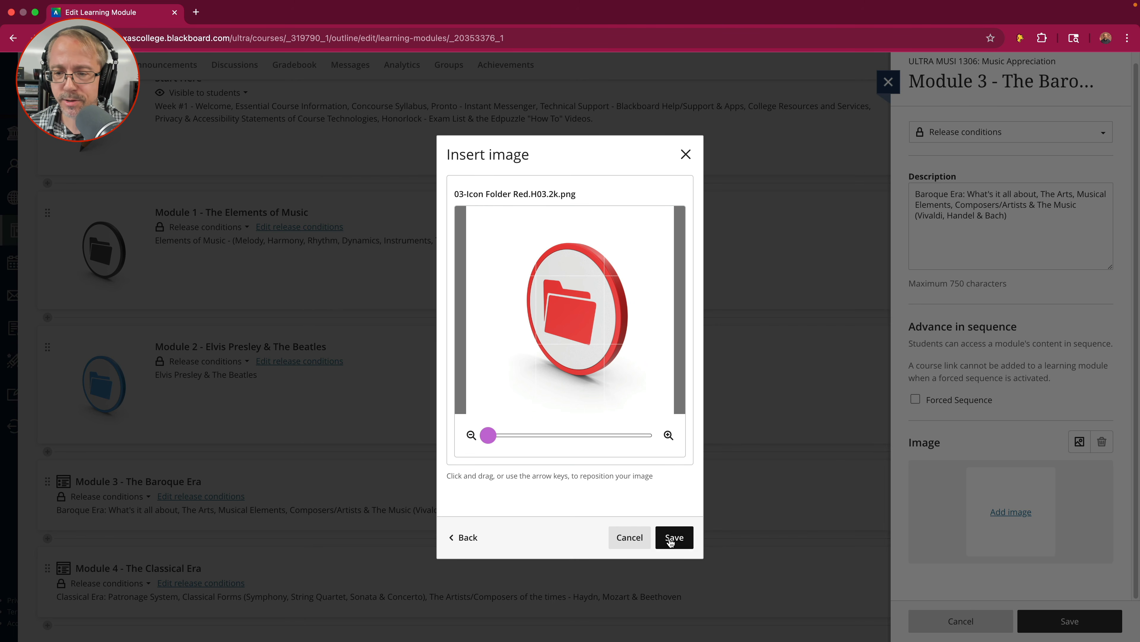
{"action": "left_click", "coordinate": [673, 537]}
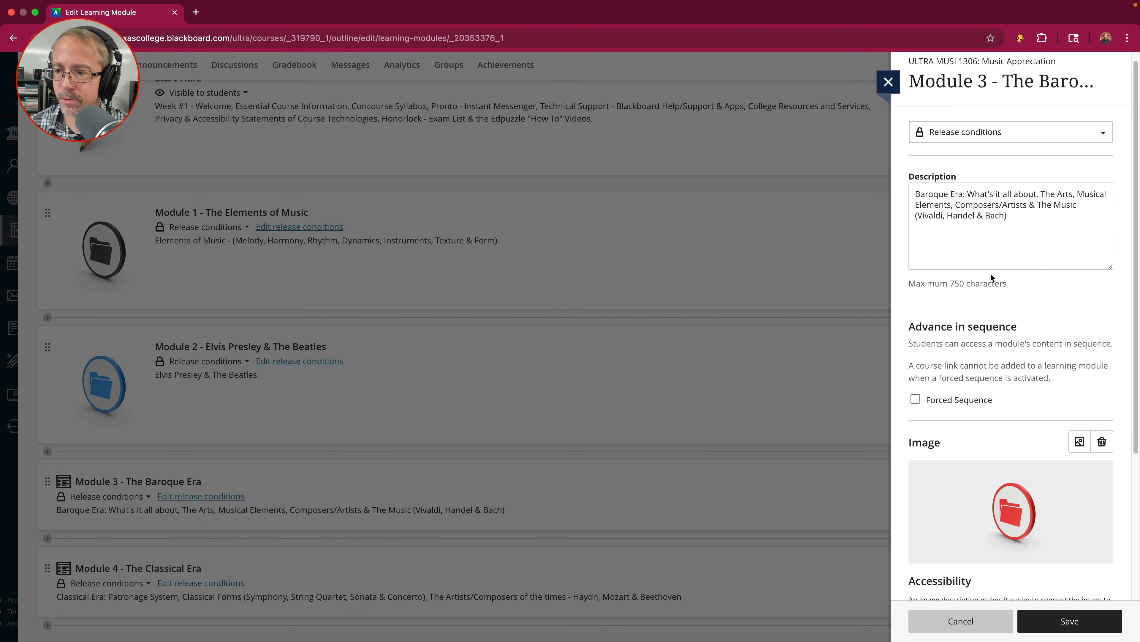
{"action": "scroll", "coordinate": [955, 287], "scroll_direction": "down", "scroll_amount": 5}
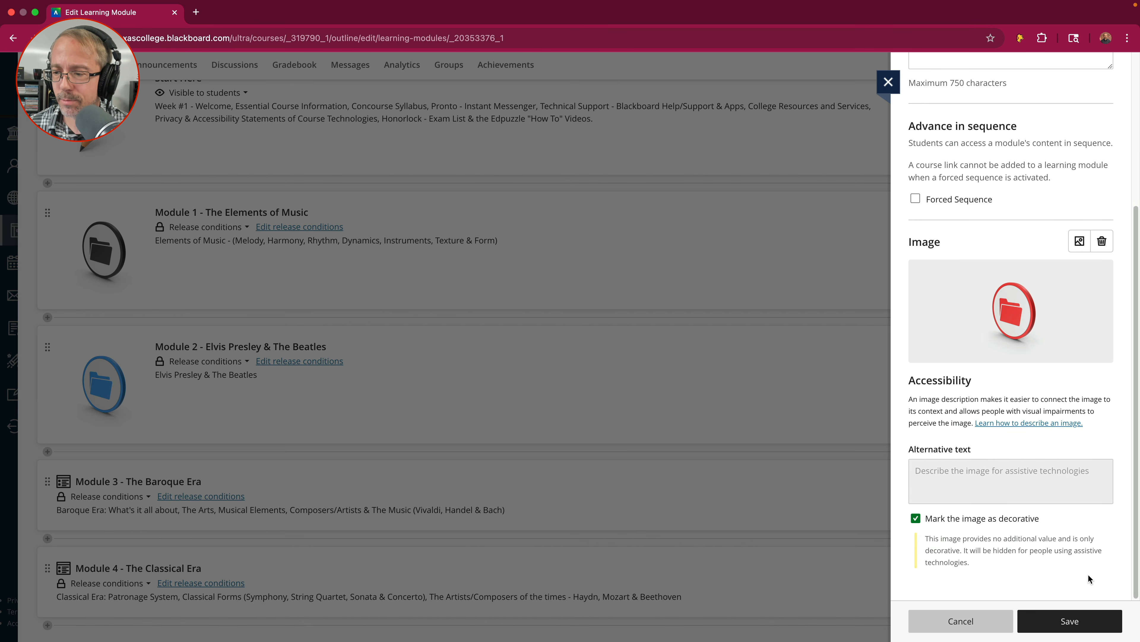
{"action": "left_click", "coordinate": [1078, 618]}
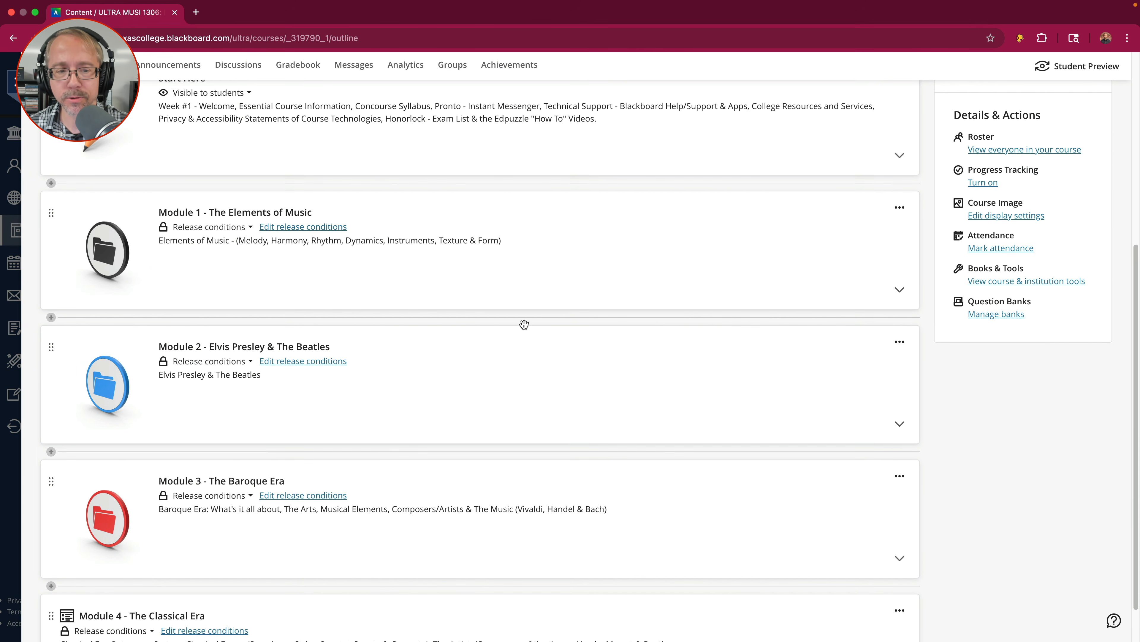
- Edit Module 4 - The Classical Era and upload 04-Icon-Folder-Green.H11.2k.png from the device as its image
{"action": "scroll", "coordinate": [523, 324], "scroll_direction": "up", "scroll_amount": 7}
{"action": "scroll", "coordinate": [558, 303], "scroll_direction": "down", "scroll_amount": 3}
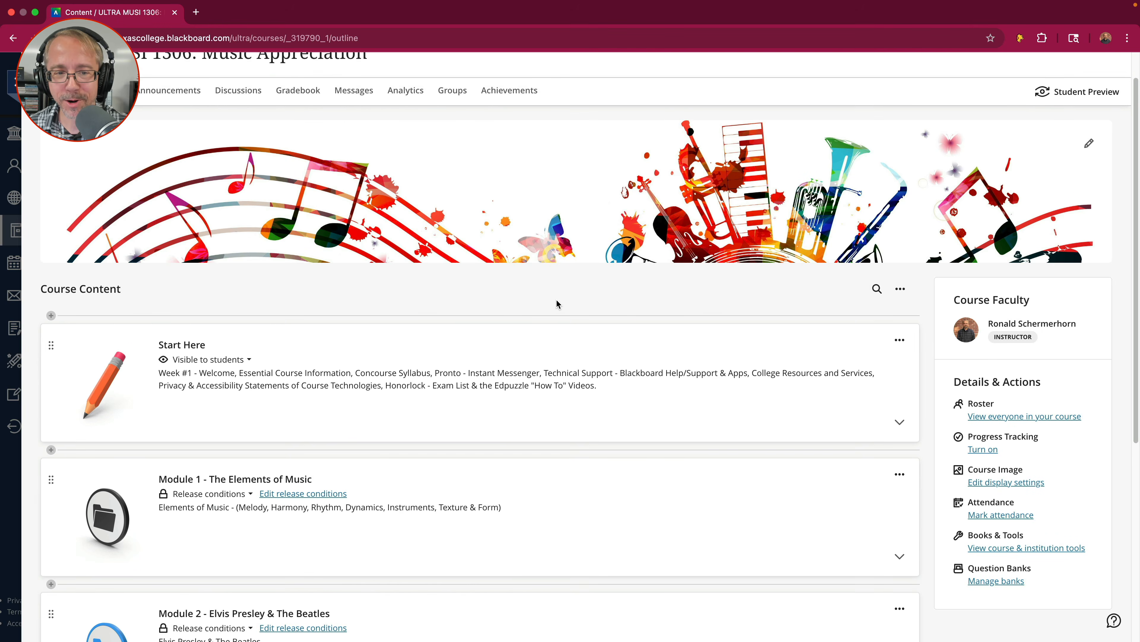
{"action": "scroll", "coordinate": [560, 270], "scroll_direction": "up", "scroll_amount": 2}
{"action": "scroll", "coordinate": [565, 265], "scroll_direction": "down", "scroll_amount": 3}
{"action": "scroll", "coordinate": [565, 264], "scroll_direction": "down", "scroll_amount": 5}
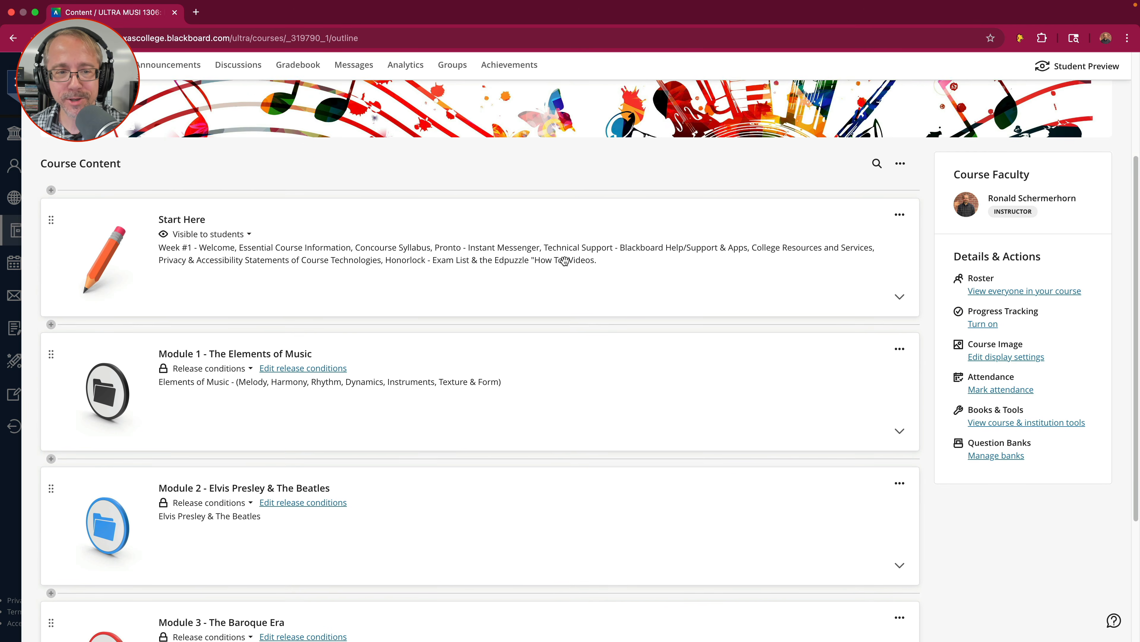
{"action": "scroll", "coordinate": [643, 277], "scroll_direction": "down", "scroll_amount": 2}
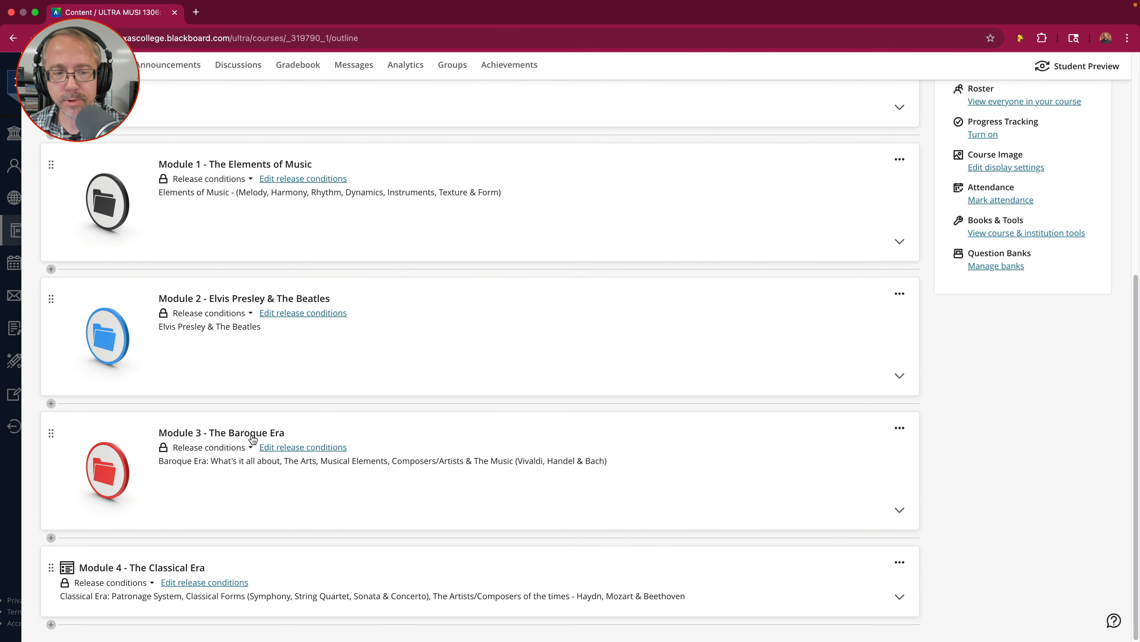
{"action": "left_click", "coordinate": [902, 565]}
{"action": "left_click", "coordinate": [808, 579]}
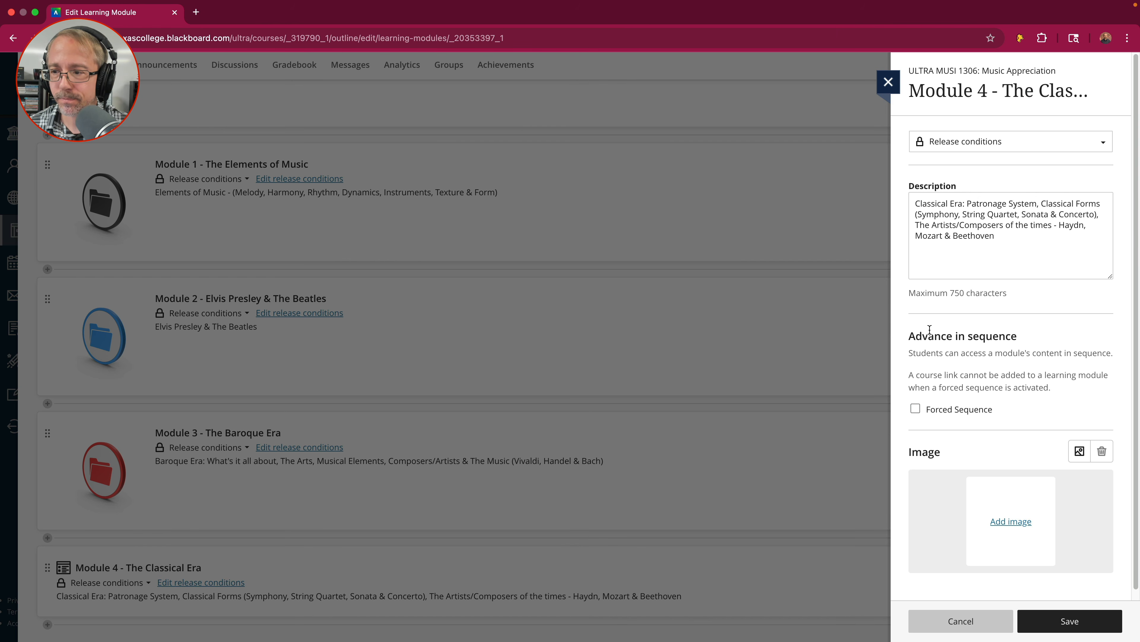
{"action": "scroll", "coordinate": [1056, 418], "scroll_direction": "down", "scroll_amount": 1}
{"action": "left_click", "coordinate": [1079, 442]}
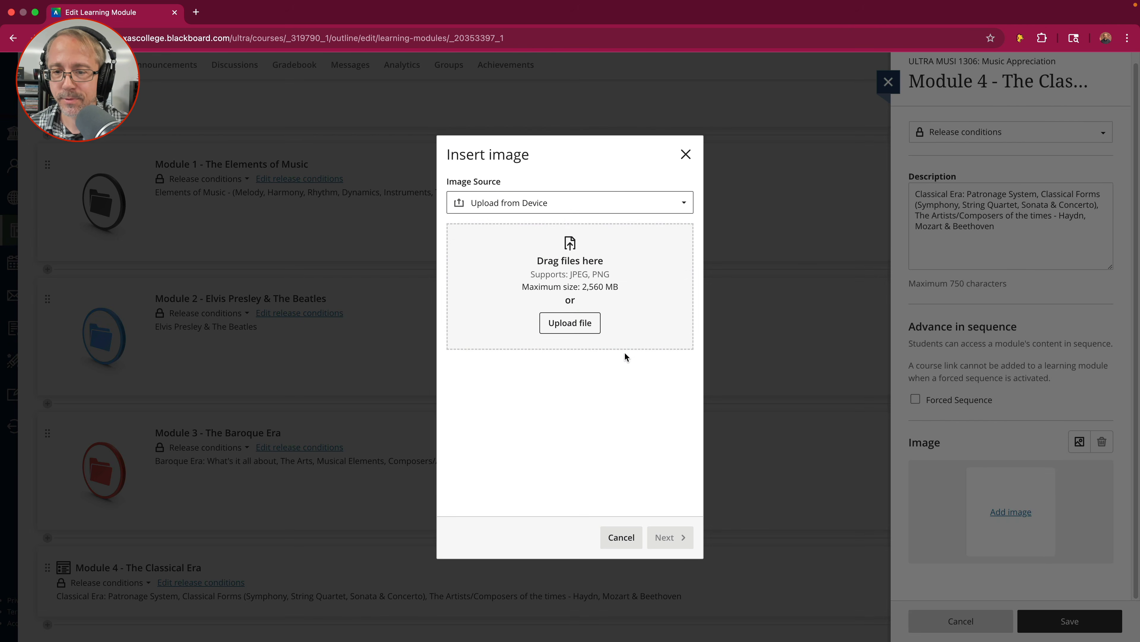
{"action": "left_click", "coordinate": [562, 331]}
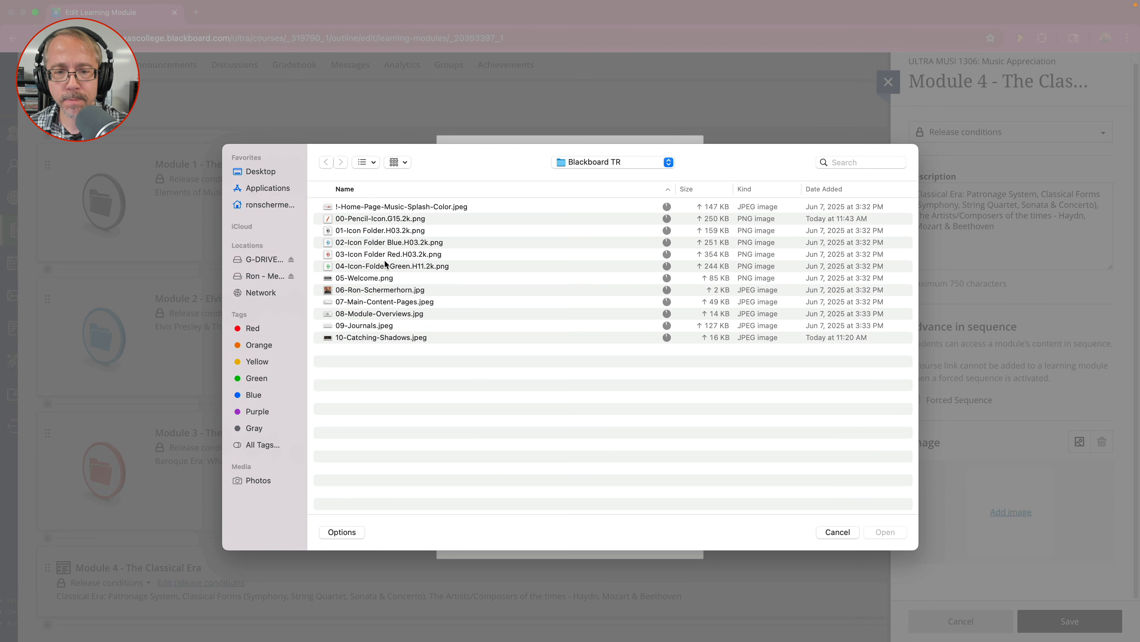
{"action": "left_click", "coordinate": [379, 268]}
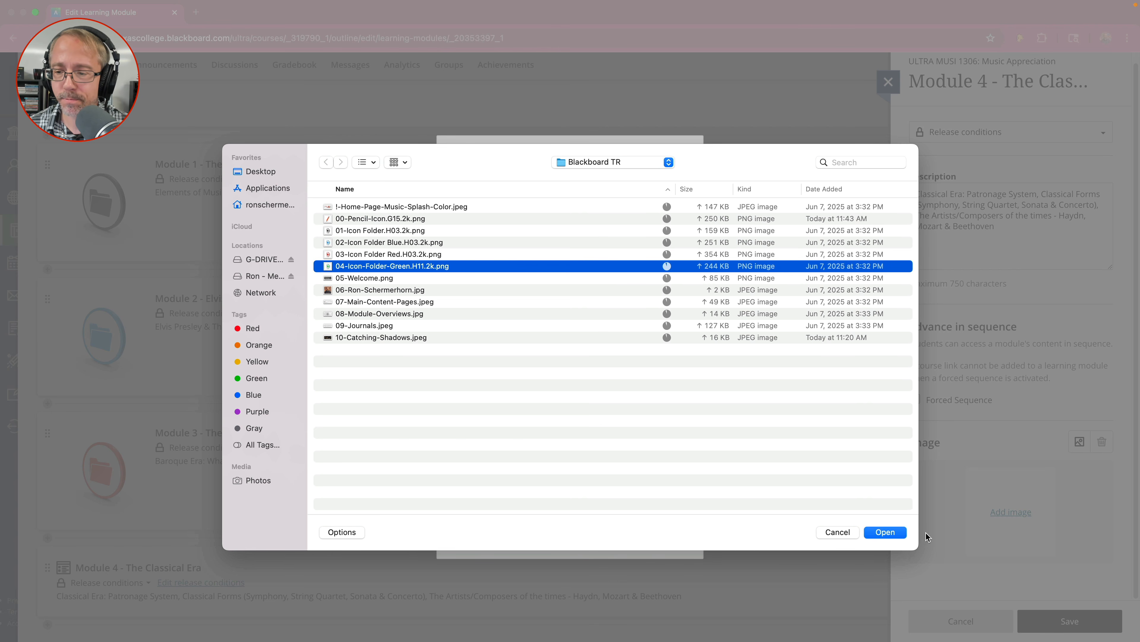
{"action": "left_click", "coordinate": [885, 532]}
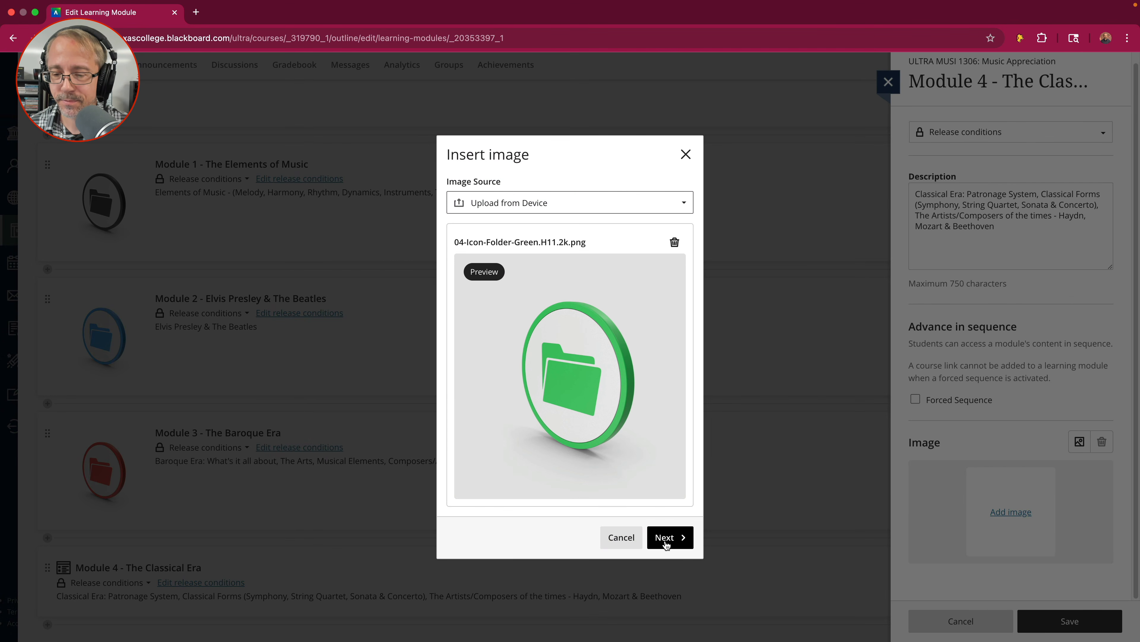
- Accept the green folder icon's default crop, keep it marked as decorative, and save Module 4
{"action": "left_click", "coordinate": [667, 541]}
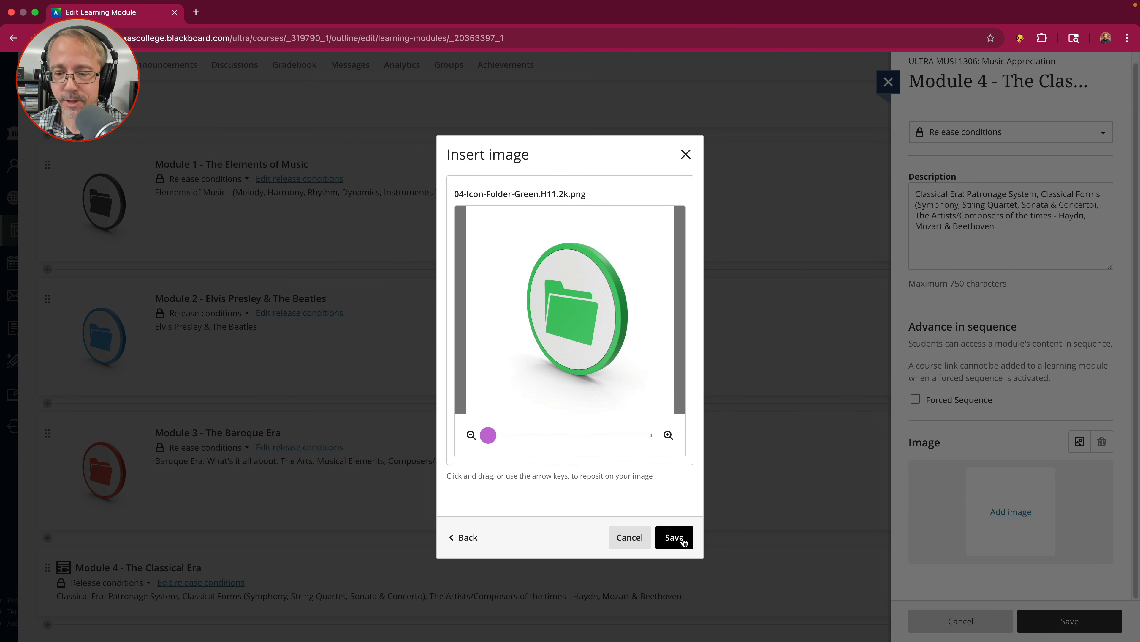
{"action": "left_click", "coordinate": [676, 537]}
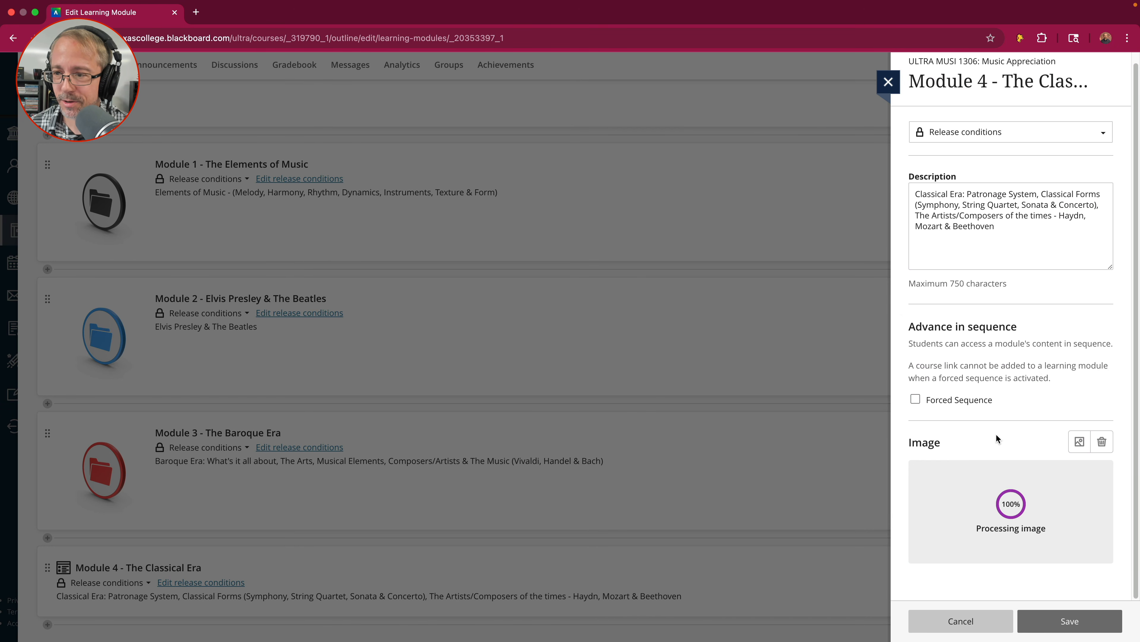
{"action": "scroll", "coordinate": [1019, 249], "scroll_direction": "down", "scroll_amount": 5}
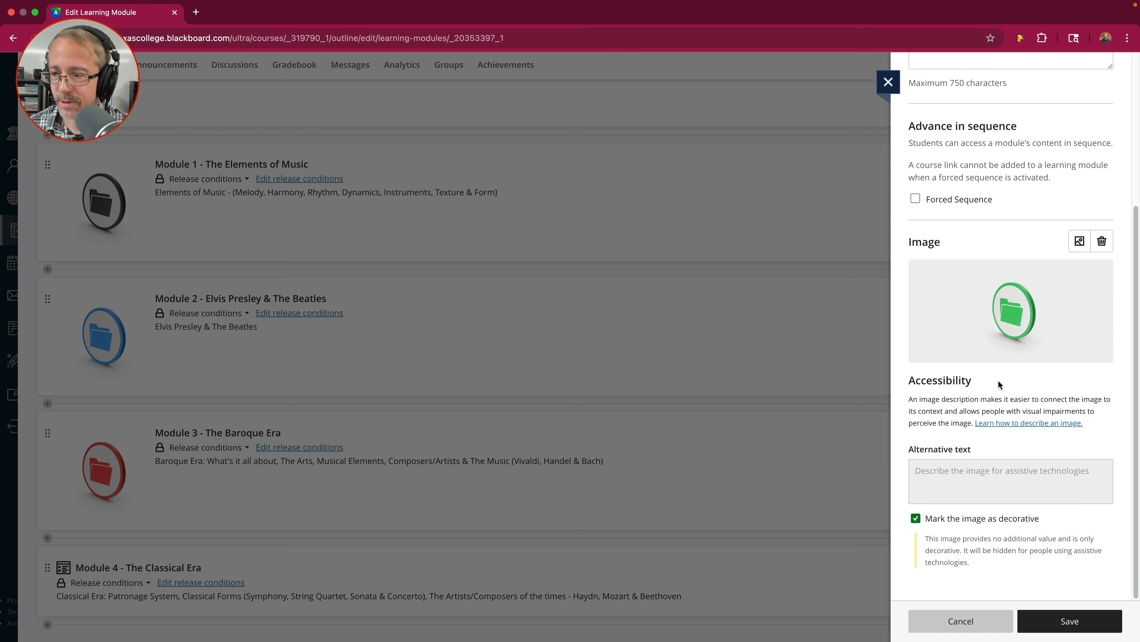
{"action": "left_click", "coordinate": [1055, 614]}
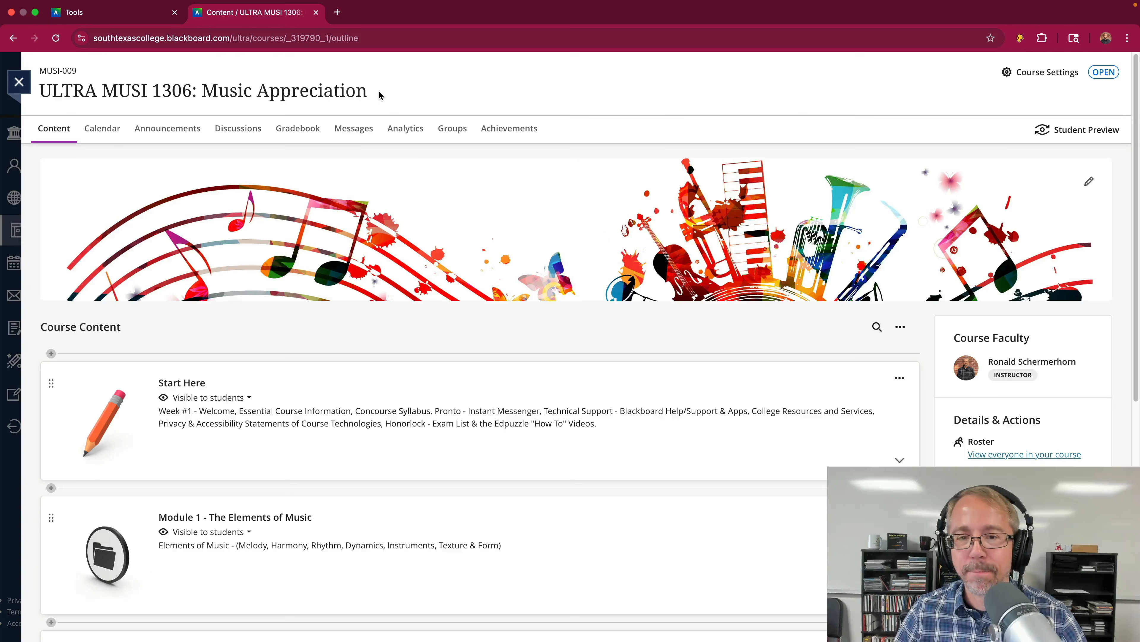
- Expand the Start Here module and open its Welcome document to look over the banner and instructor section
{"action": "scroll", "coordinate": [459, 90], "scroll_direction": "down", "scroll_amount": 4}
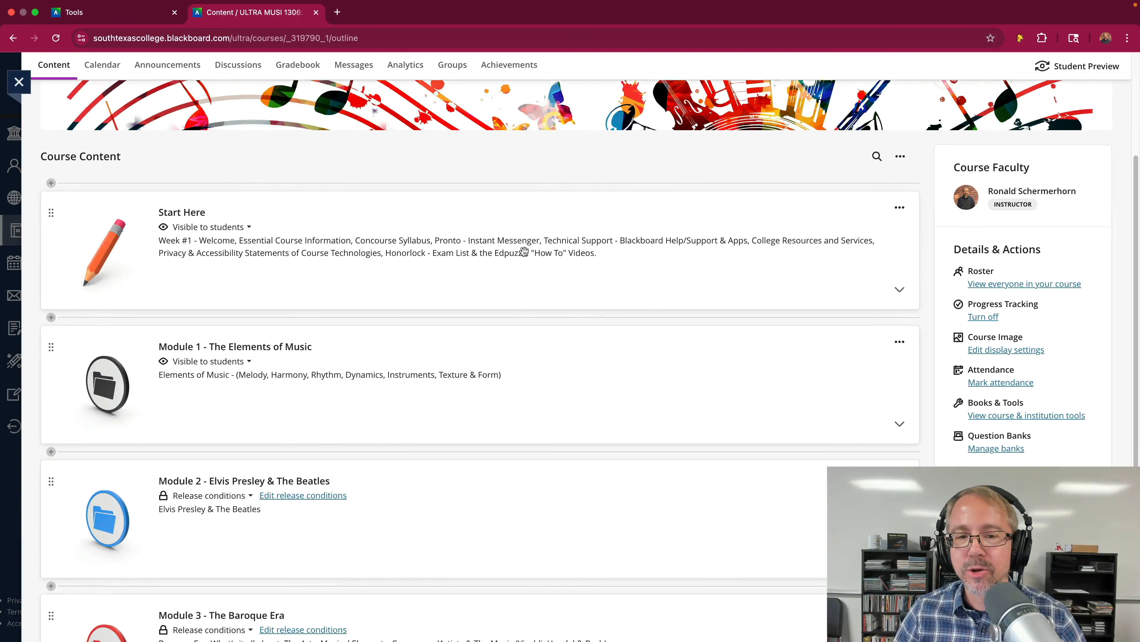
{"action": "scroll", "coordinate": [525, 245], "scroll_direction": "down", "scroll_amount": 1}
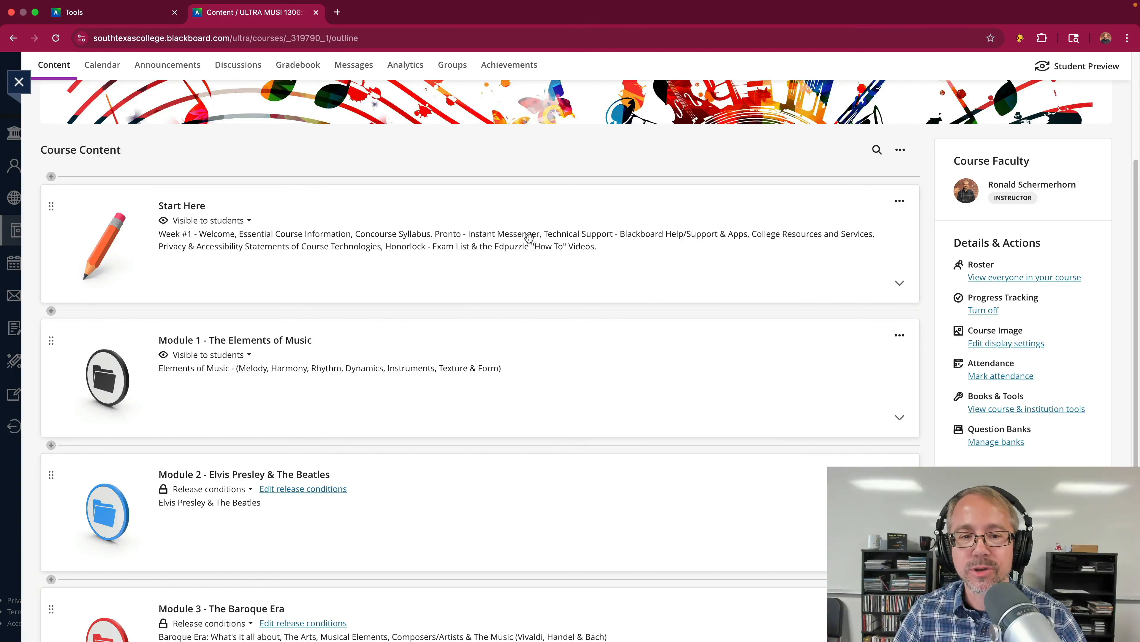
{"action": "left_click", "coordinate": [899, 283]}
{"action": "scroll", "coordinate": [226, 280], "scroll_direction": "down", "scroll_amount": 1}
{"action": "scroll", "coordinate": [226, 280], "scroll_direction": "down", "scroll_amount": 1}
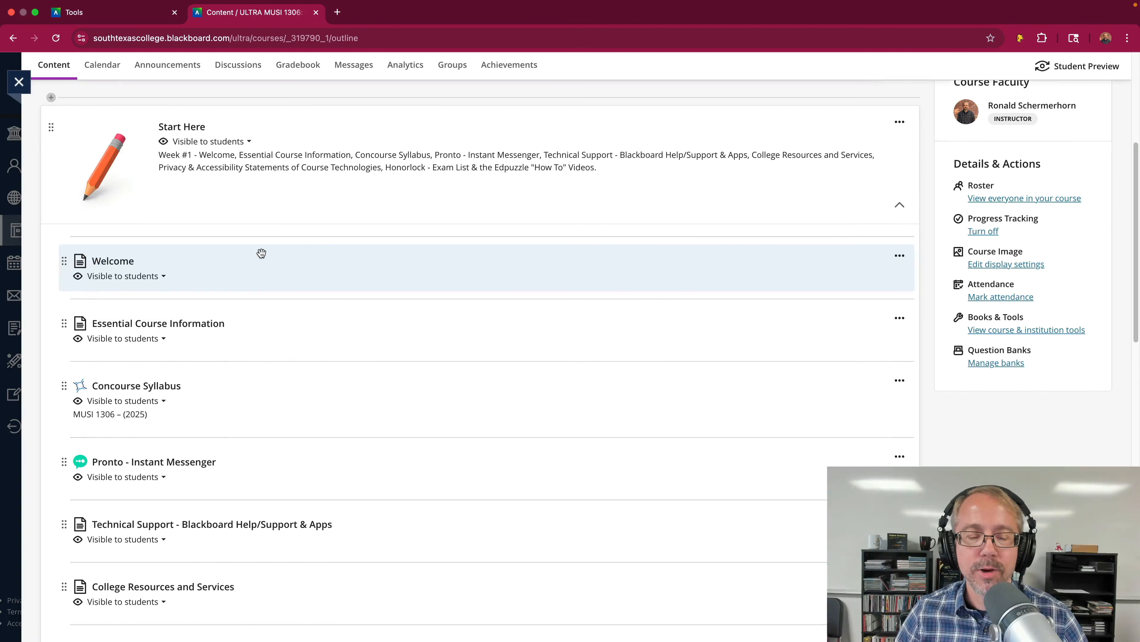
{"action": "left_click", "coordinate": [112, 260]}
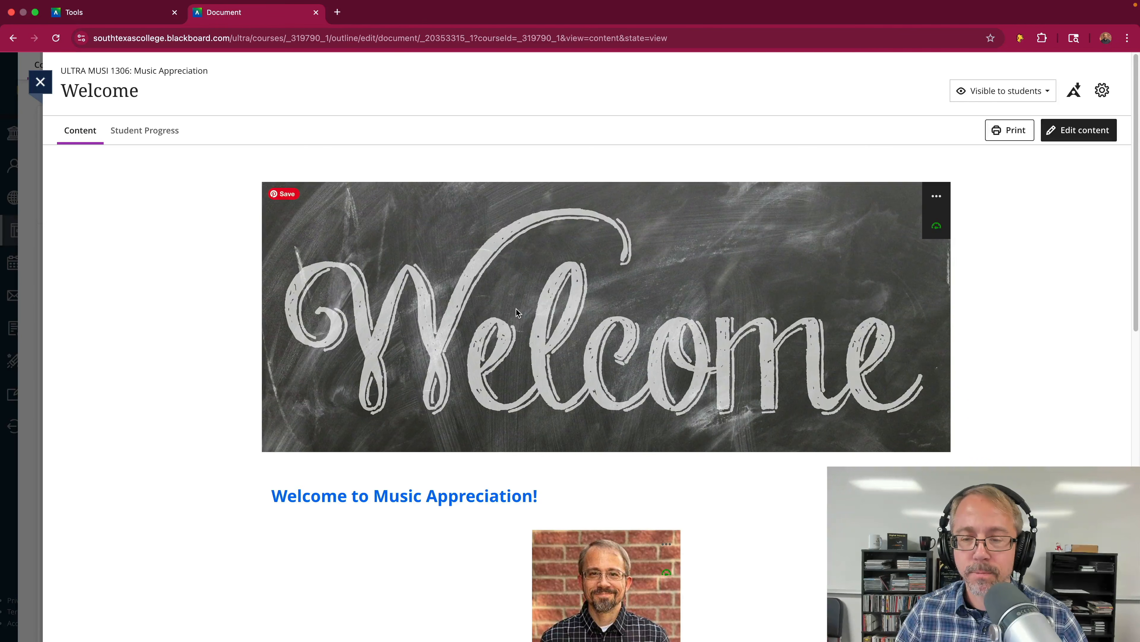
{"action": "scroll", "coordinate": [516, 309], "scroll_direction": "down", "scroll_amount": 2}
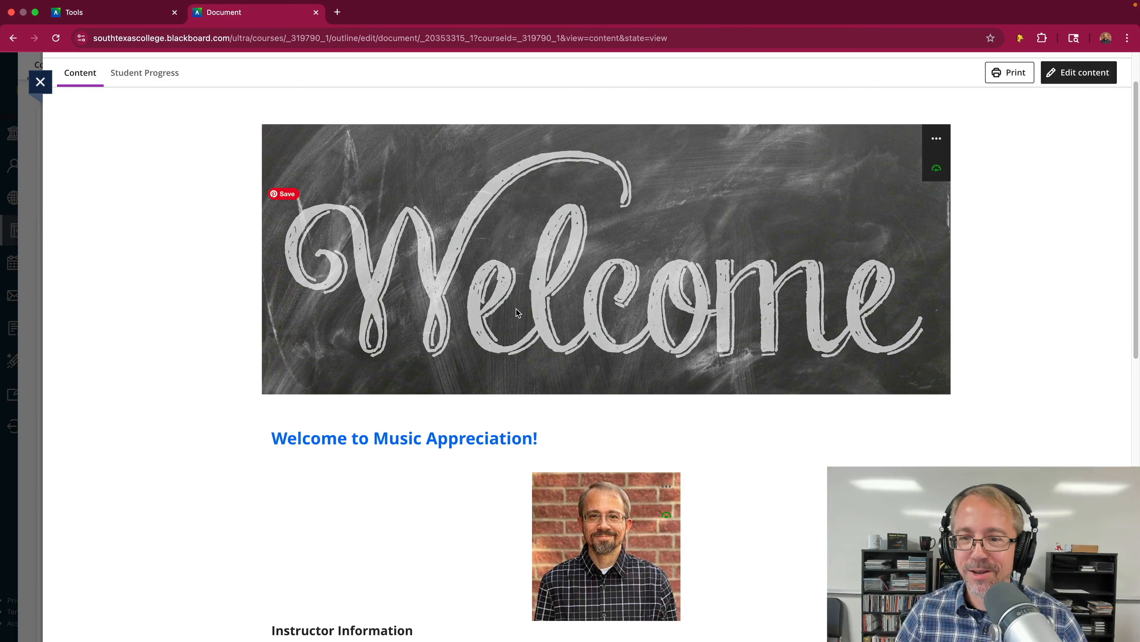
{"action": "scroll", "coordinate": [541, 280], "scroll_direction": "down", "scroll_amount": 1}
{"action": "scroll", "coordinate": [542, 279], "scroll_direction": "up", "scroll_amount": 1}
{"action": "scroll", "coordinate": [541, 277], "scroll_direction": "up", "scroll_amount": 2}
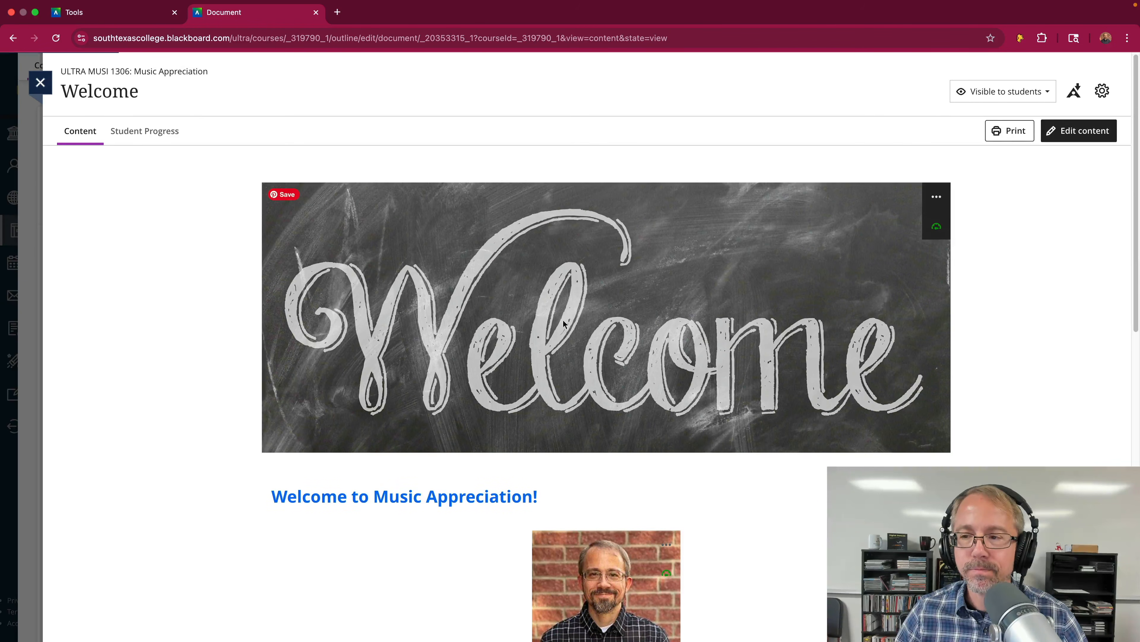
- Start editing the Welcome document and add an image block above the existing Welcome banner
{"action": "left_click", "coordinate": [1070, 133]}
{"action": "mouse_move", "coordinate": [706, 232]}
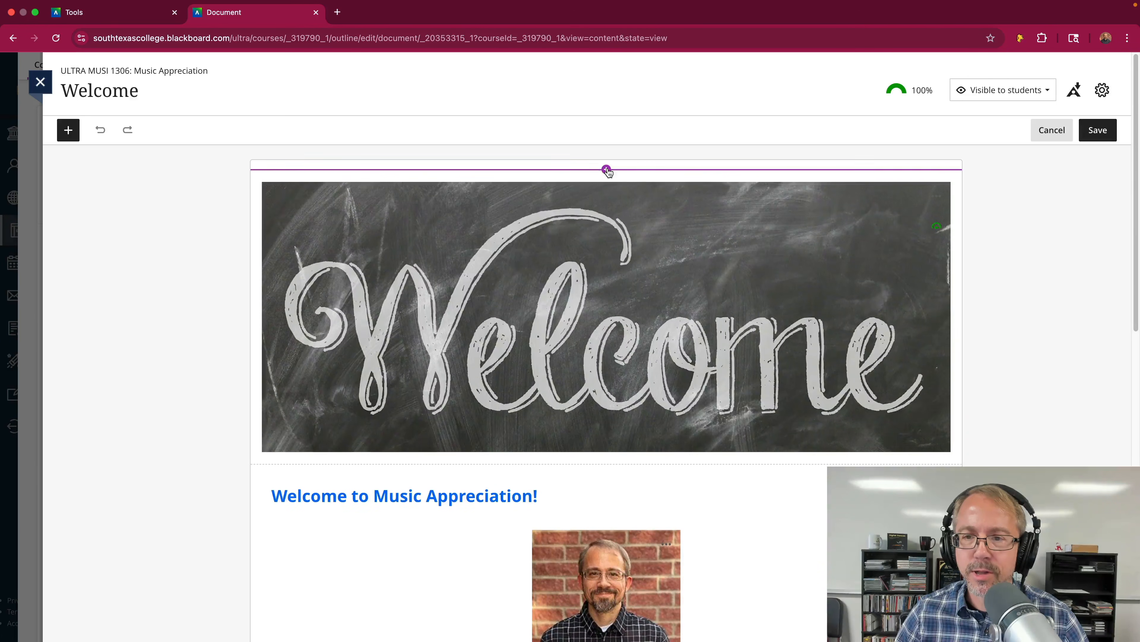
{"action": "left_click", "coordinate": [606, 170]}
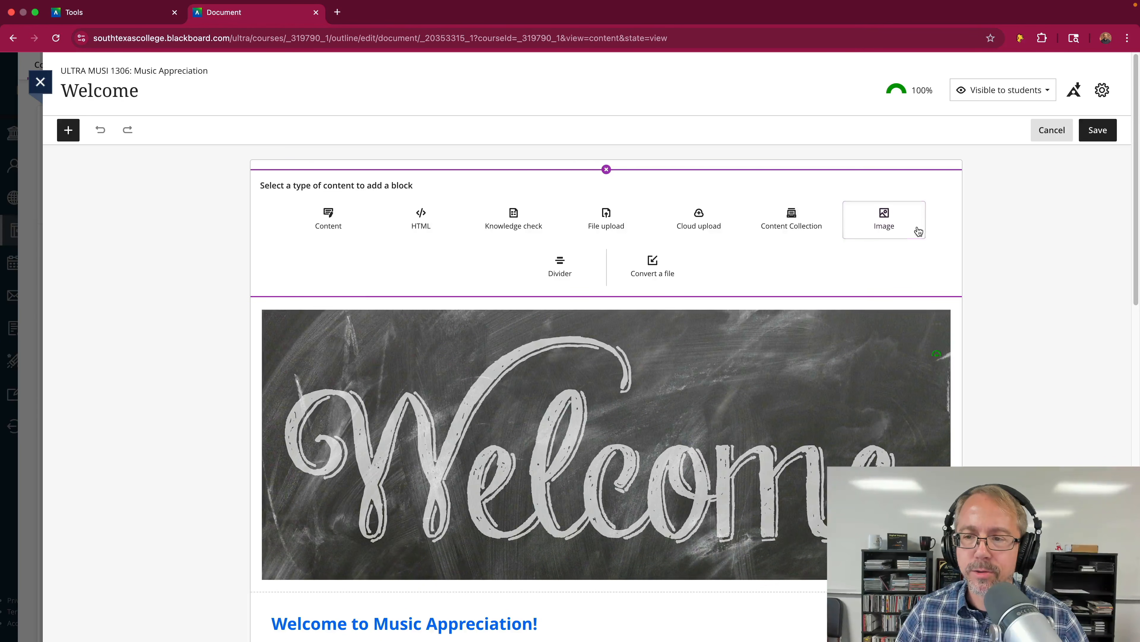
{"action": "left_click", "coordinate": [882, 220]}
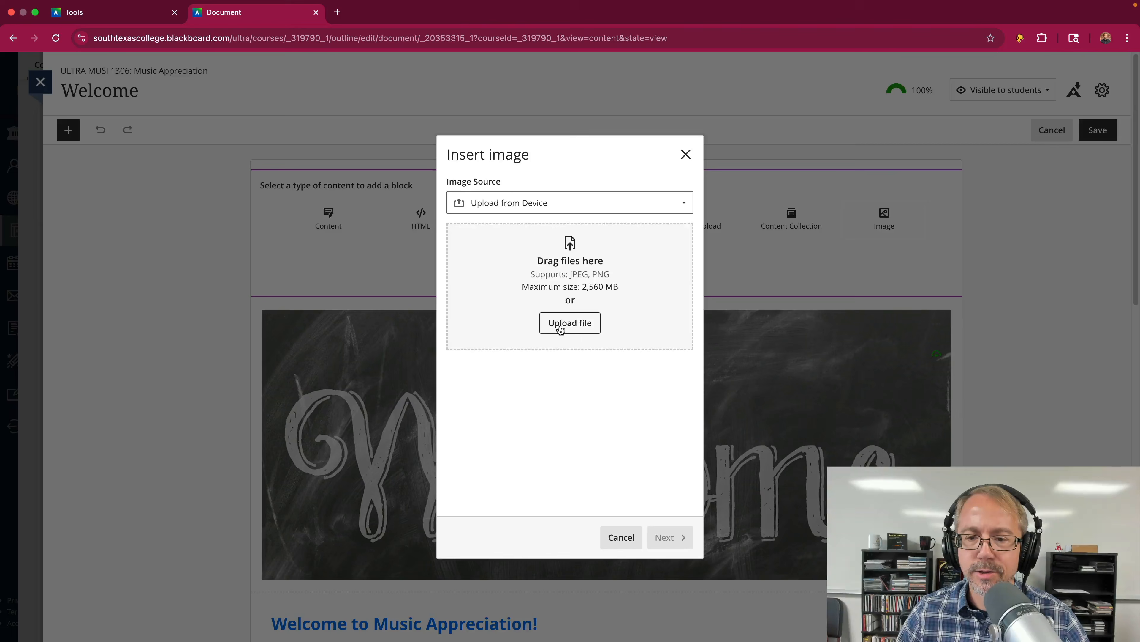
- Upload 07-Welcome.png from the Blackboard TR folder on the device and continue to its crop settings
{"action": "left_click", "coordinate": [572, 326]}
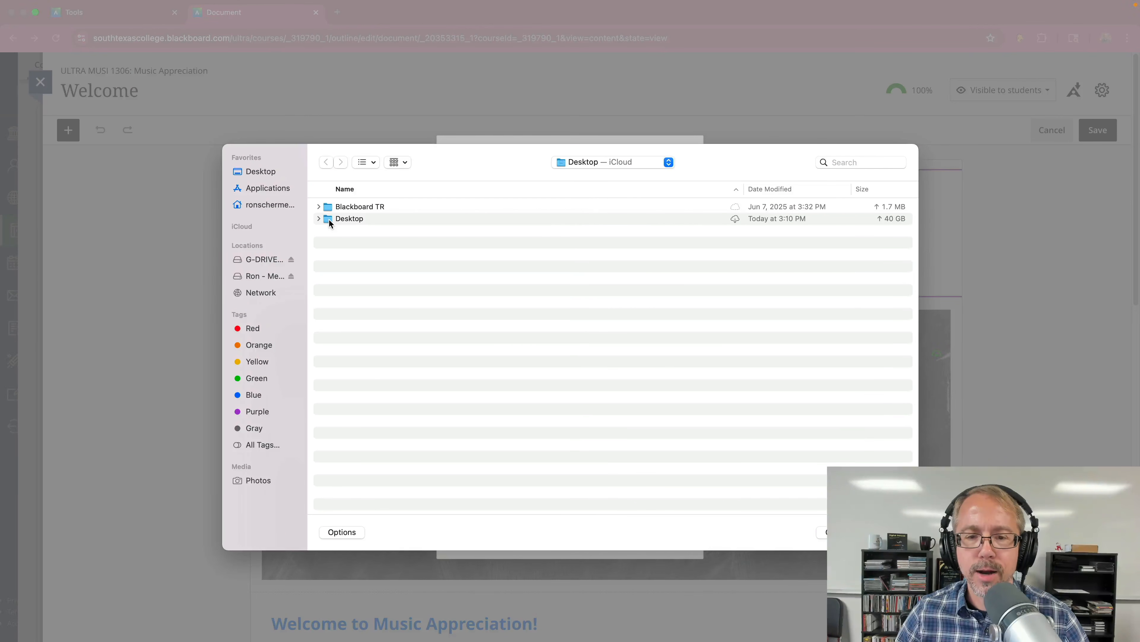
{"action": "left_click", "coordinate": [319, 207]}
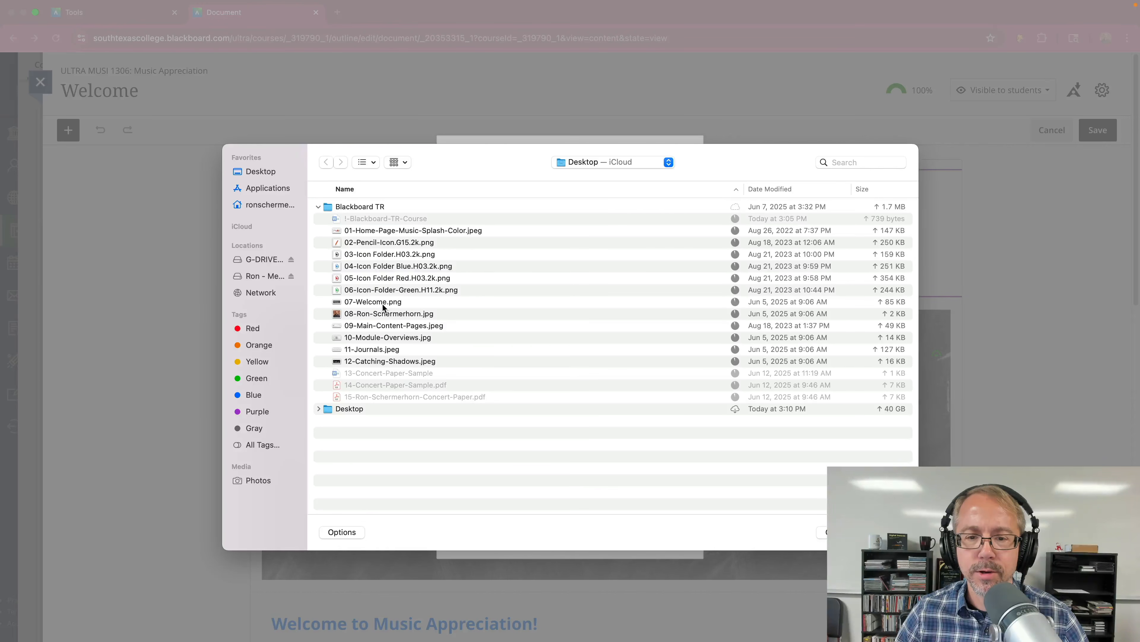
{"action": "left_click", "coordinate": [383, 305]}
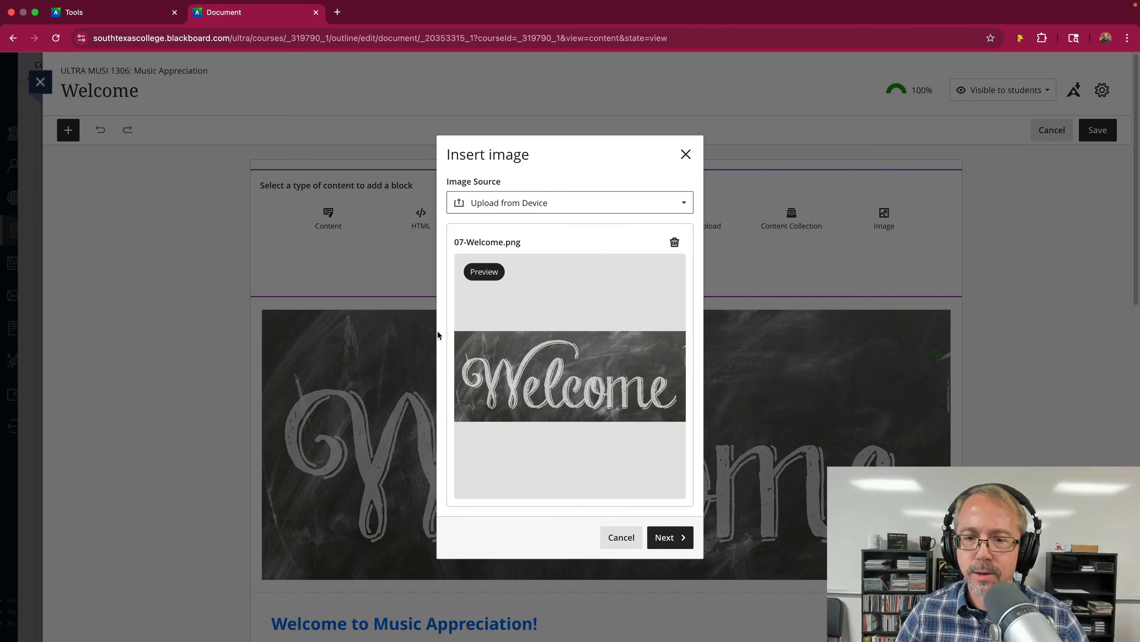
{"action": "left_click", "coordinate": [670, 537]}
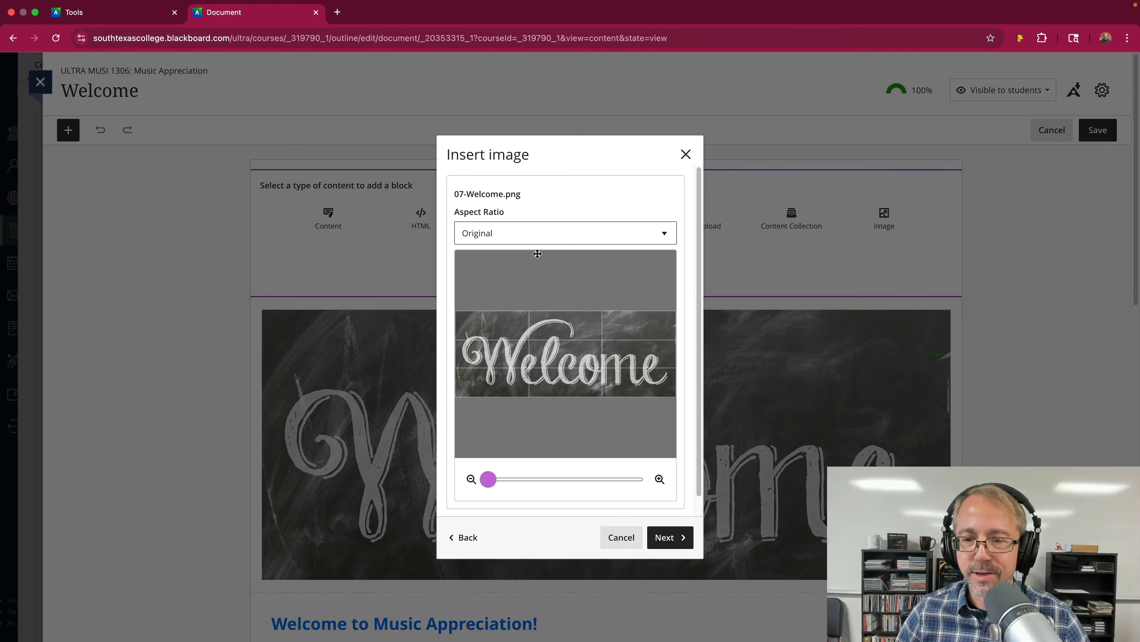
- Try the Square aspect ratio on the Welcome image, then return it to Original
{"action": "left_click", "coordinate": [549, 234]}
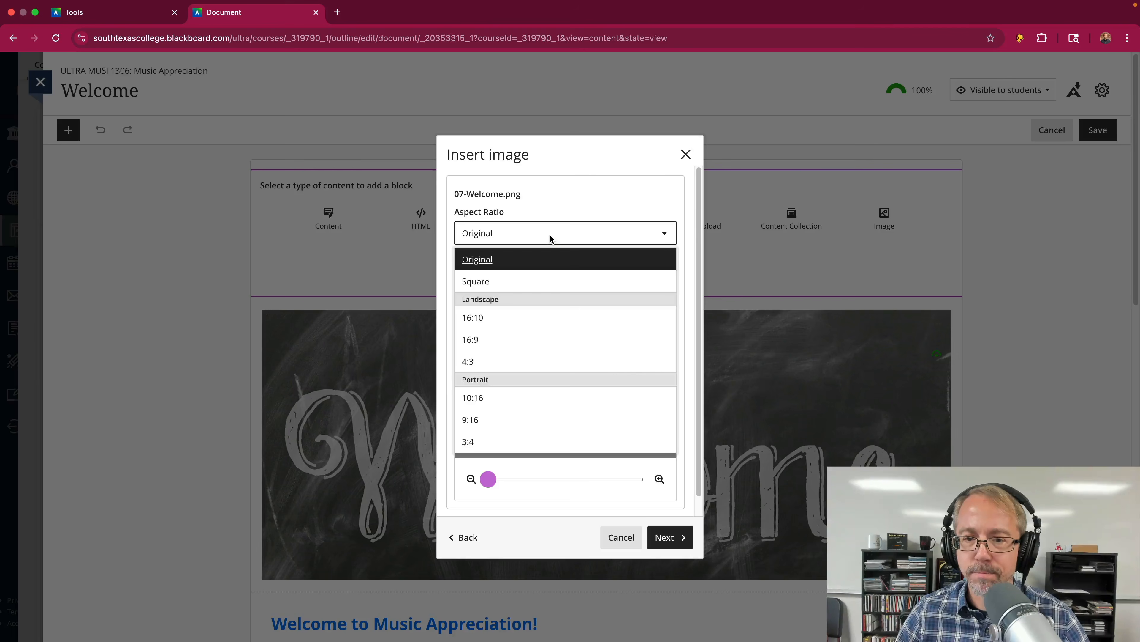
{"action": "left_click", "coordinate": [480, 283]}
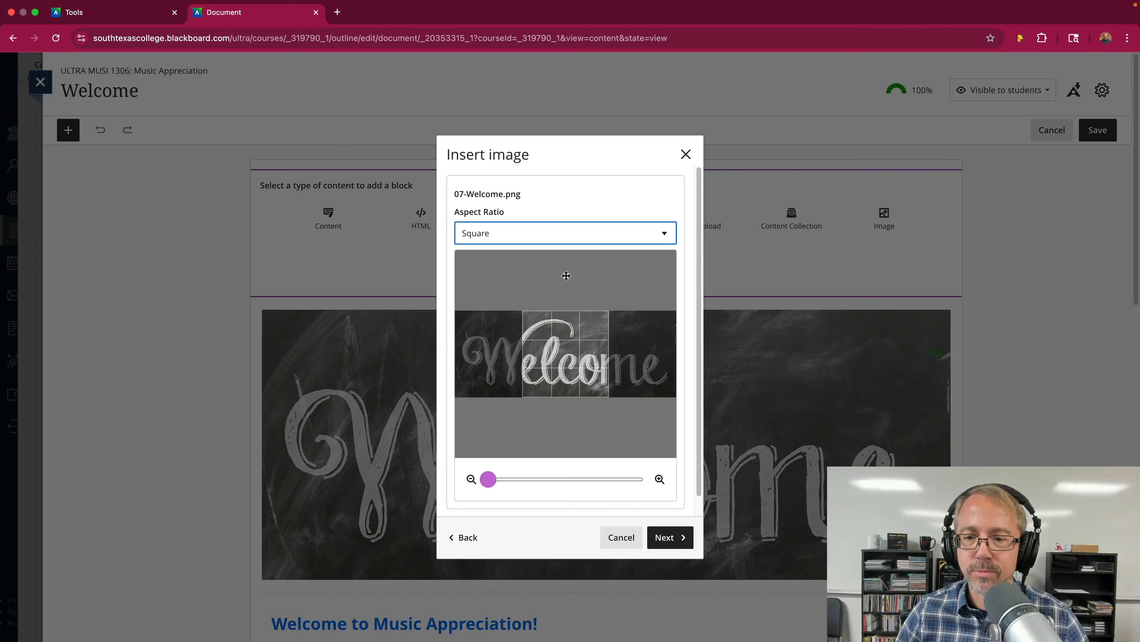
{"action": "left_click", "coordinate": [545, 242]}
{"action": "left_click", "coordinate": [596, 191]}
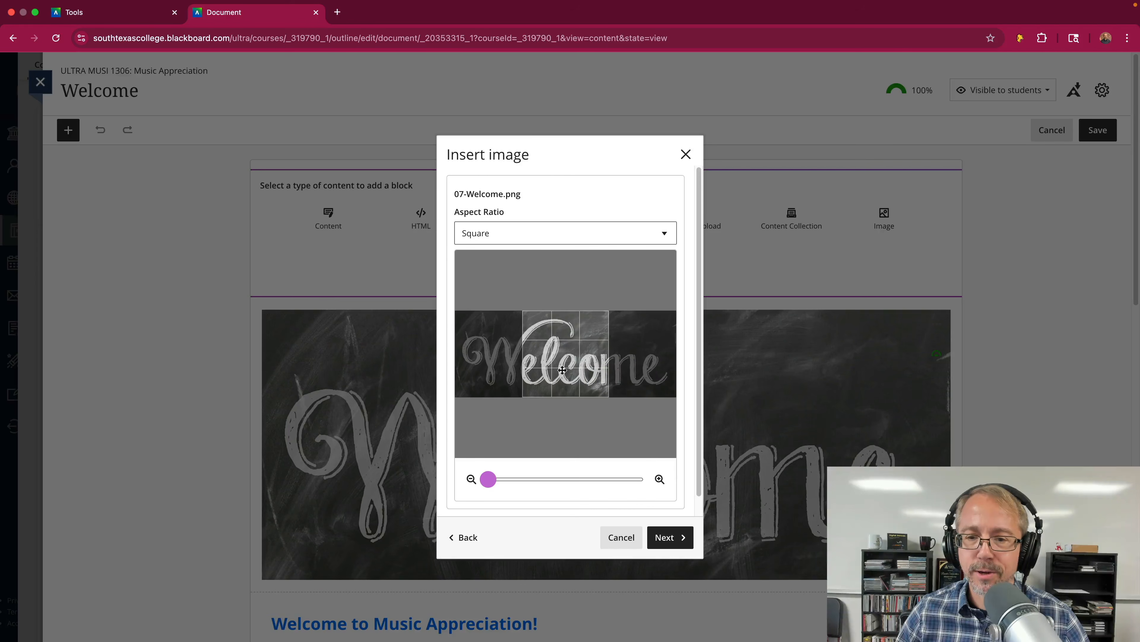
{"action": "left_click", "coordinate": [513, 232]}
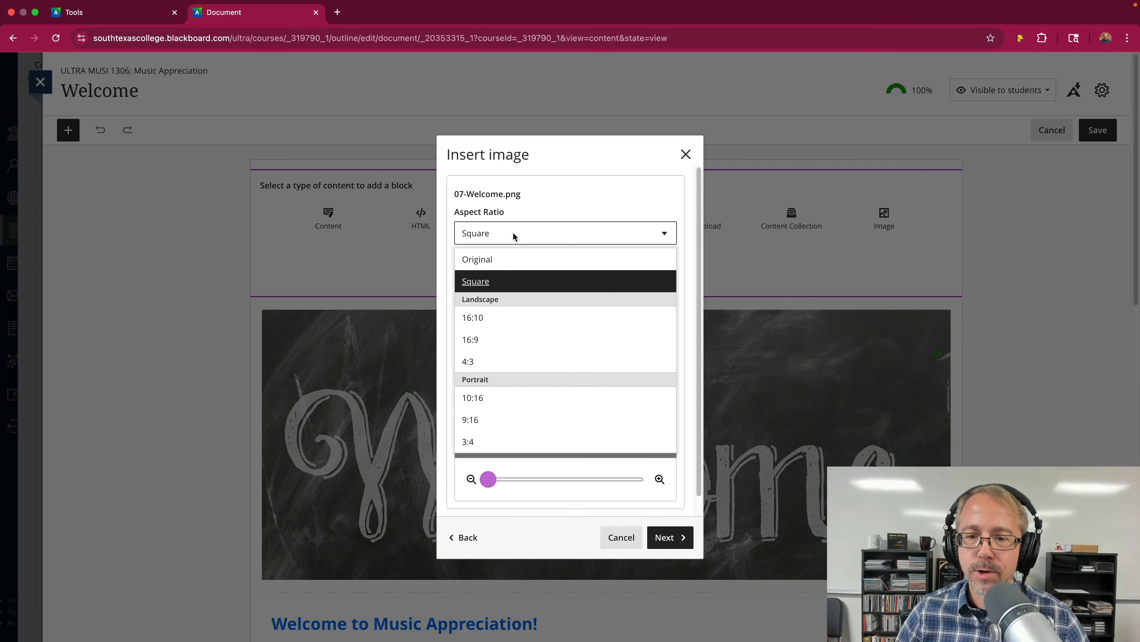
{"action": "left_click", "coordinate": [491, 263]}
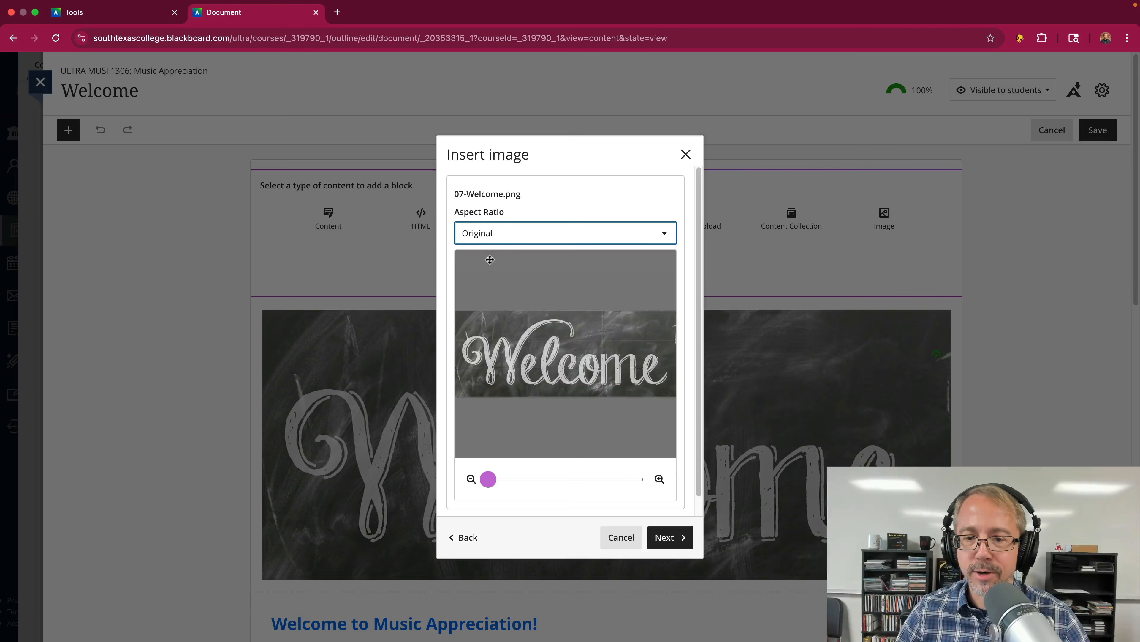
- Try the landscape aspect ratios 16:10, 16:9 and 4:3 on the Welcome image
{"action": "left_click", "coordinate": [534, 235]}
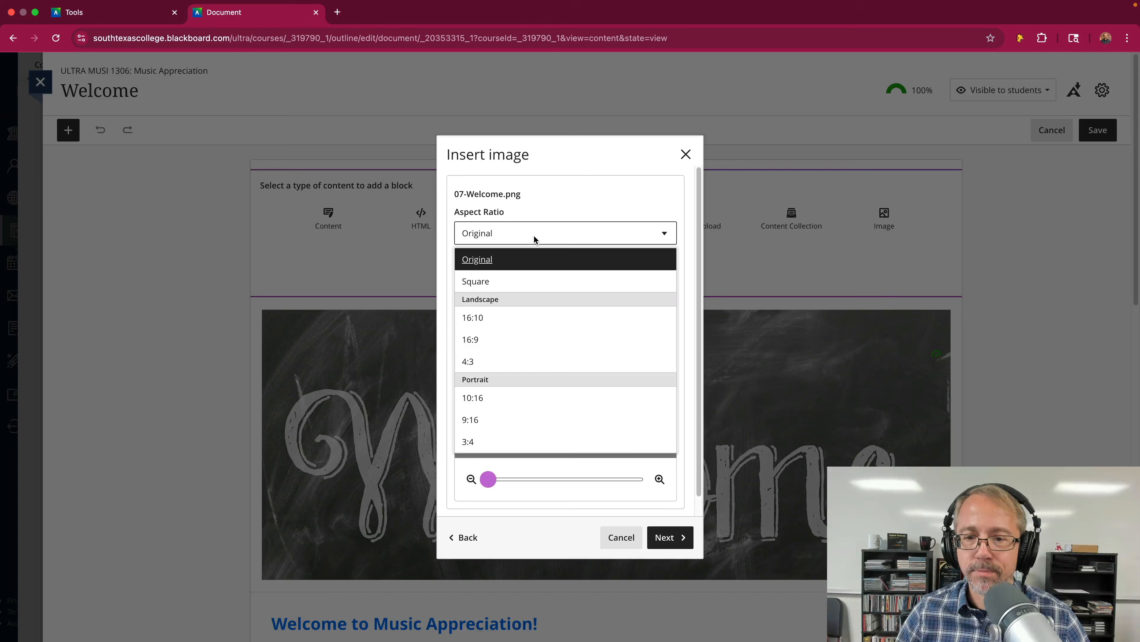
{"action": "left_click", "coordinate": [478, 319]}
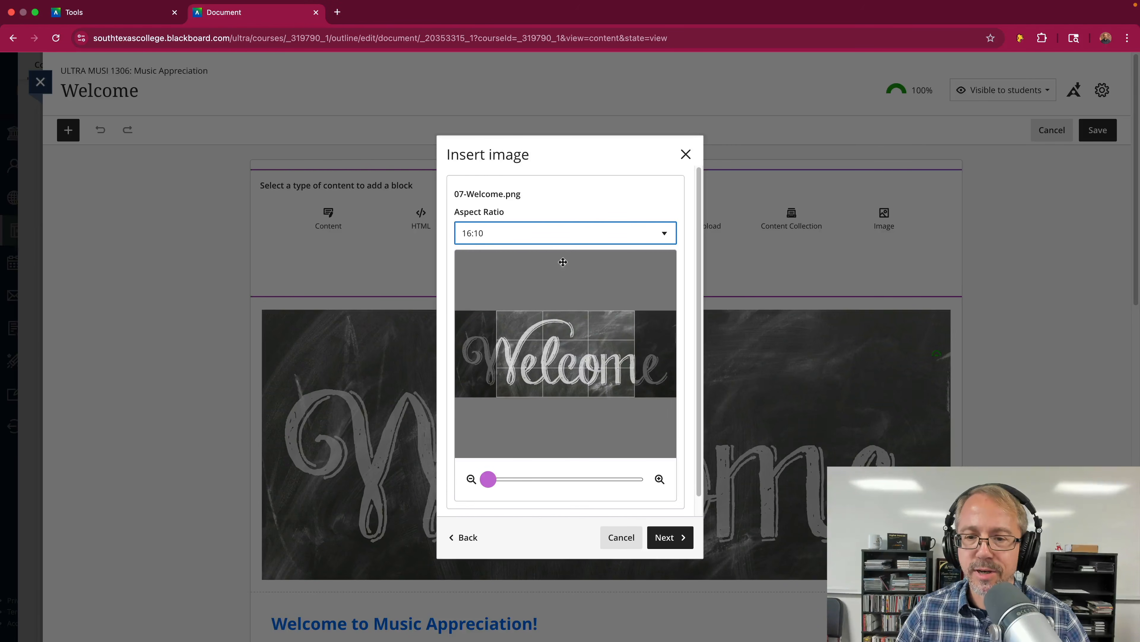
{"action": "left_click", "coordinate": [574, 235]}
{"action": "left_click", "coordinate": [476, 338]}
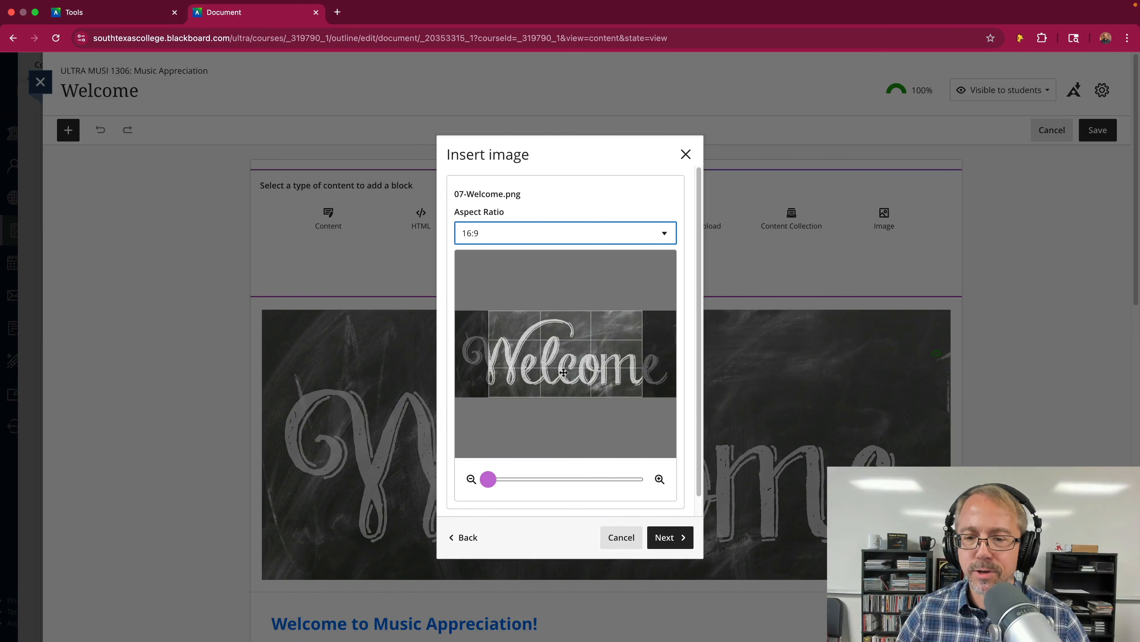
{"action": "left_click", "coordinate": [522, 232]}
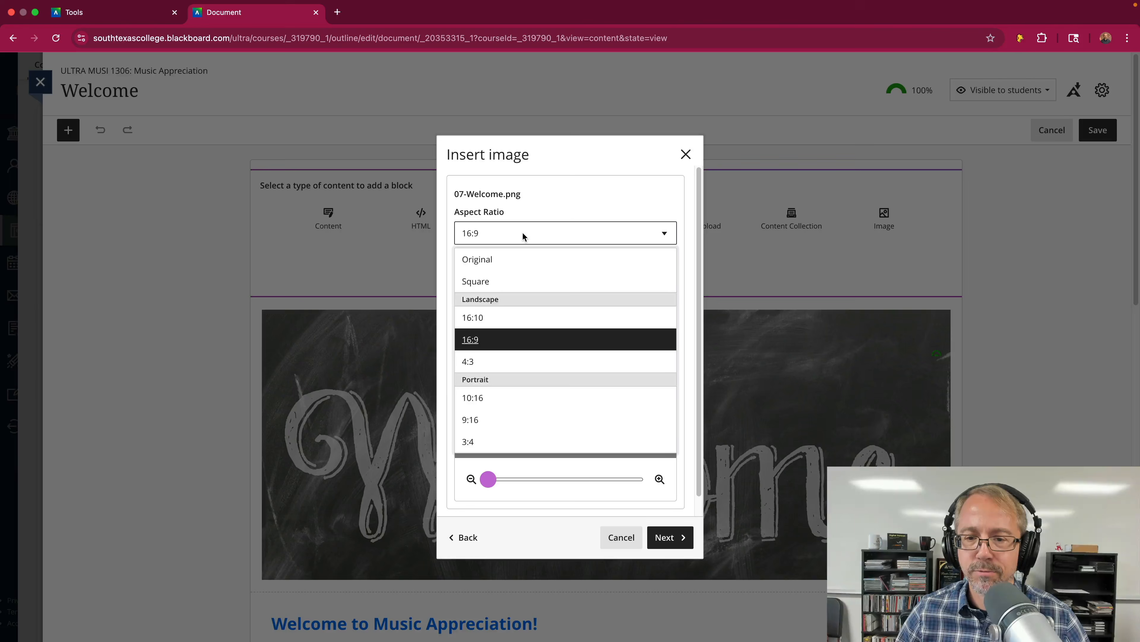
{"action": "left_click", "coordinate": [470, 358]}
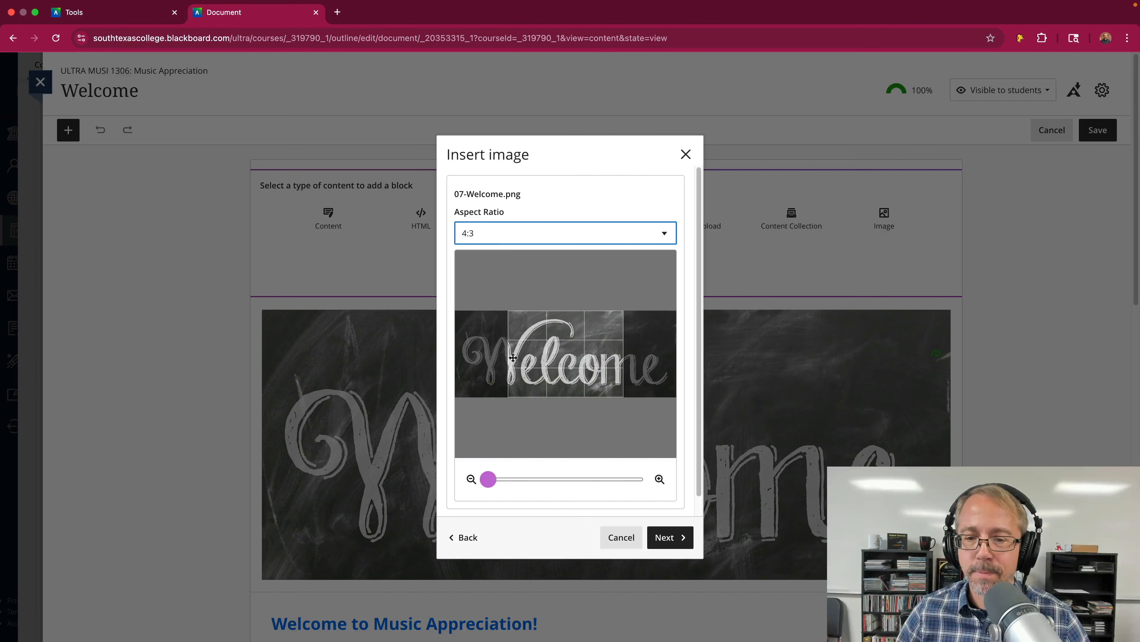
- Try the portrait aspect ratios 10:16, 9:16 and 3:4 on the Welcome image
{"action": "left_click", "coordinate": [531, 236]}
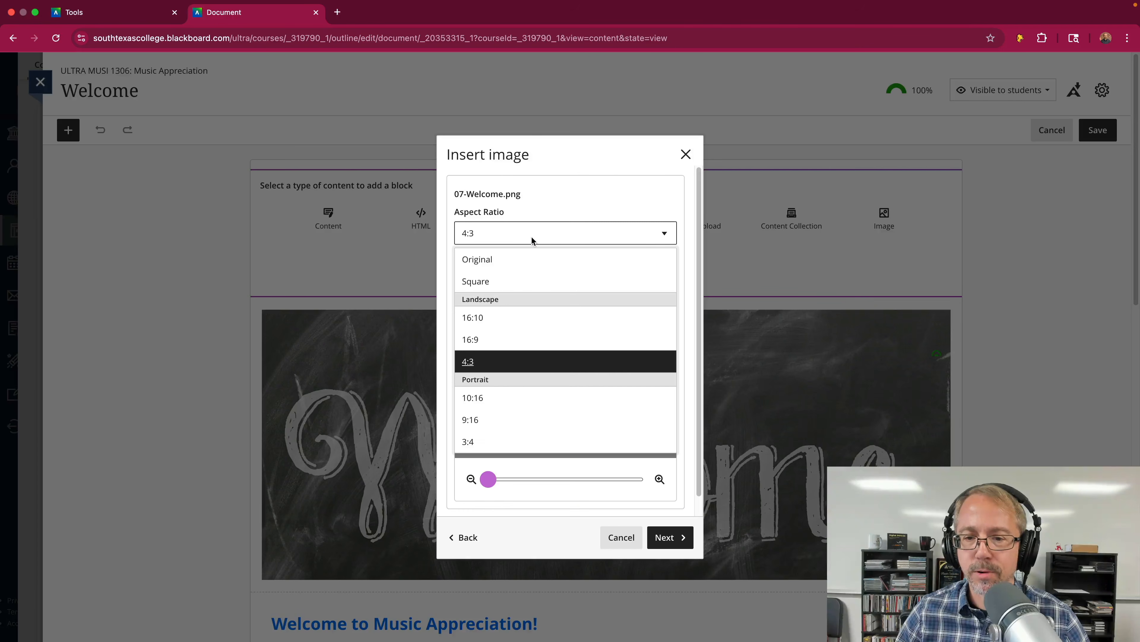
{"action": "left_click", "coordinate": [479, 403]}
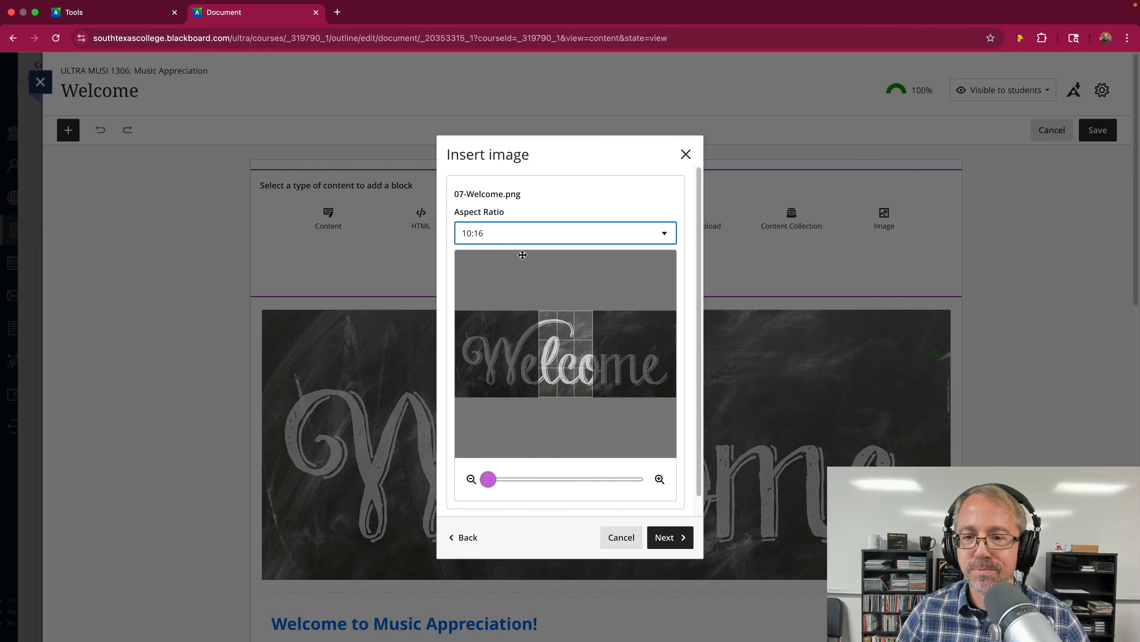
{"action": "left_click", "coordinate": [526, 235]}
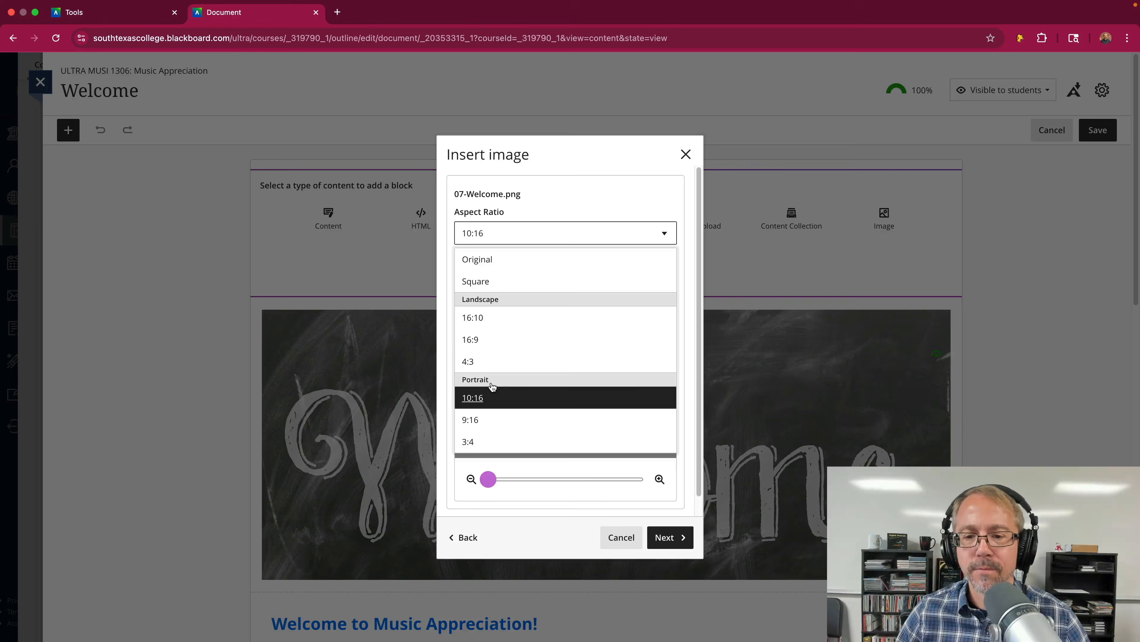
{"action": "left_click", "coordinate": [473, 421]}
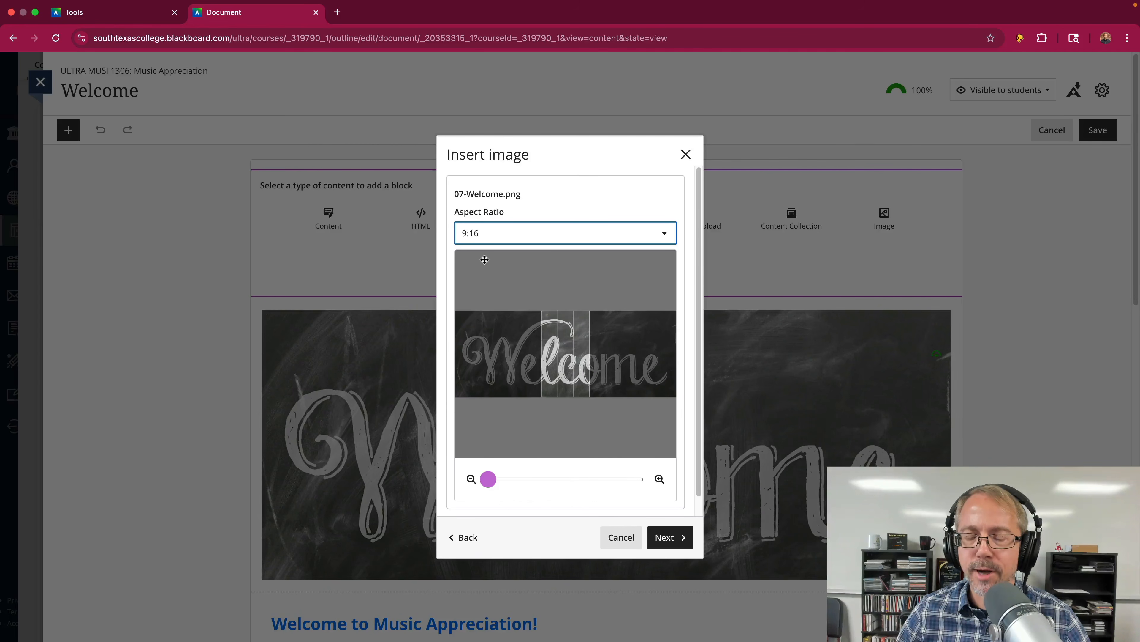
{"action": "left_click", "coordinate": [531, 235]}
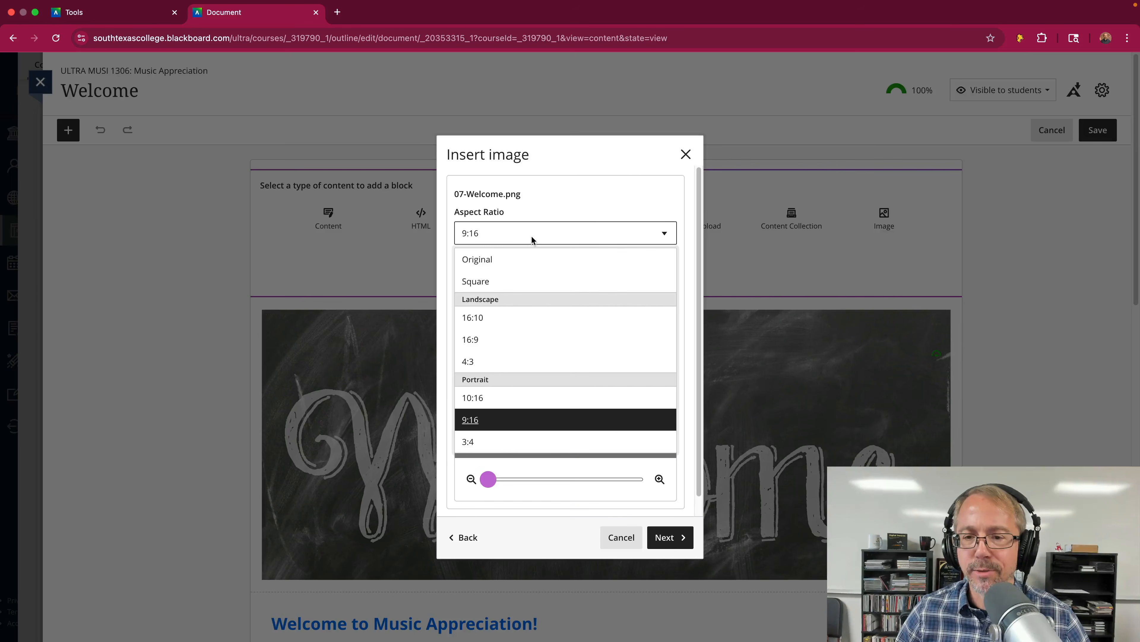
{"action": "left_click", "coordinate": [474, 443]}
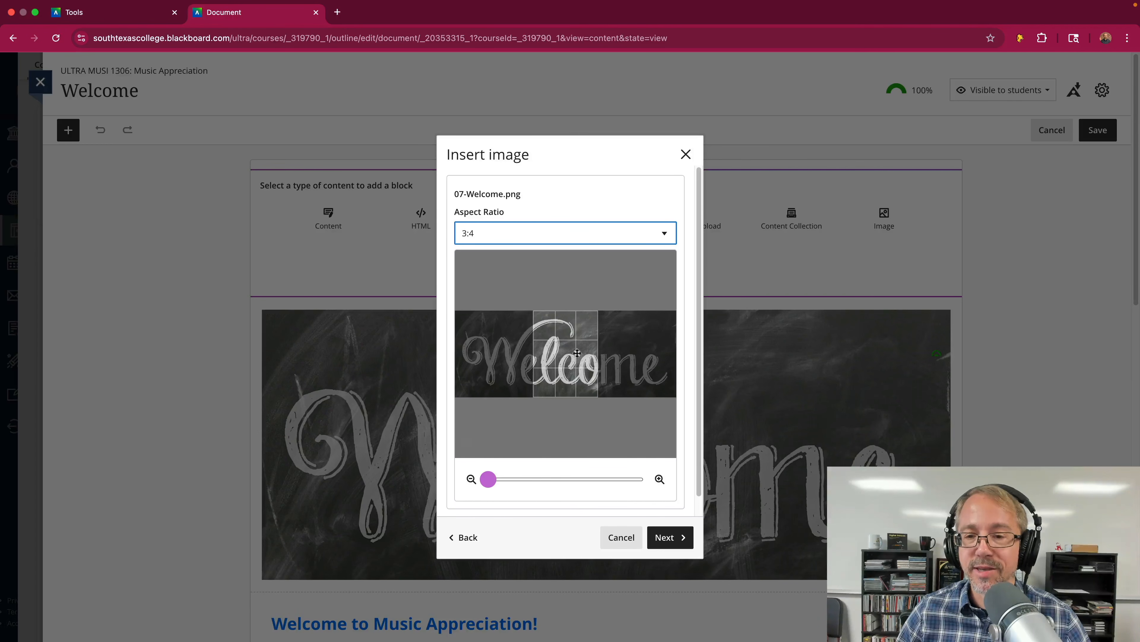
- Set the Welcome image's aspect ratio to Original, keep the minimum zoom, and accept the crop
{"action": "left_click", "coordinate": [524, 239]}
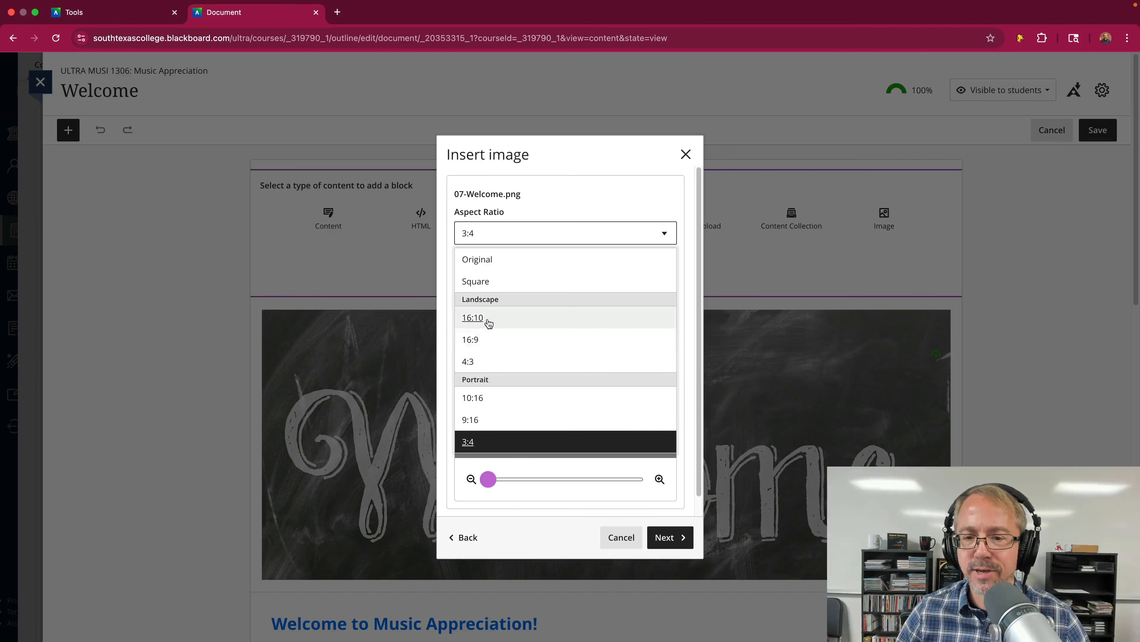
{"action": "left_click", "coordinate": [488, 266]}
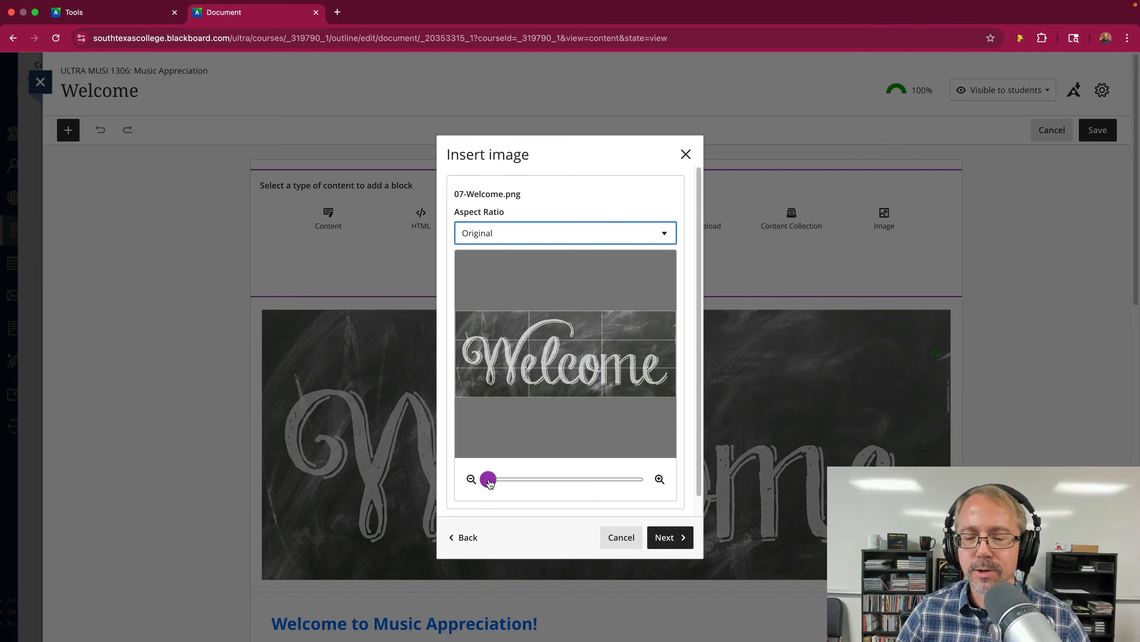
{"action": "mouse_move", "coordinate": [490, 482]}
{"action": "left_mouse_down"}
{"action": "mouse_move", "coordinate": [579, 481]}
{"action": "mouse_move", "coordinate": [486, 482]}
{"action": "left_mouse_up"}
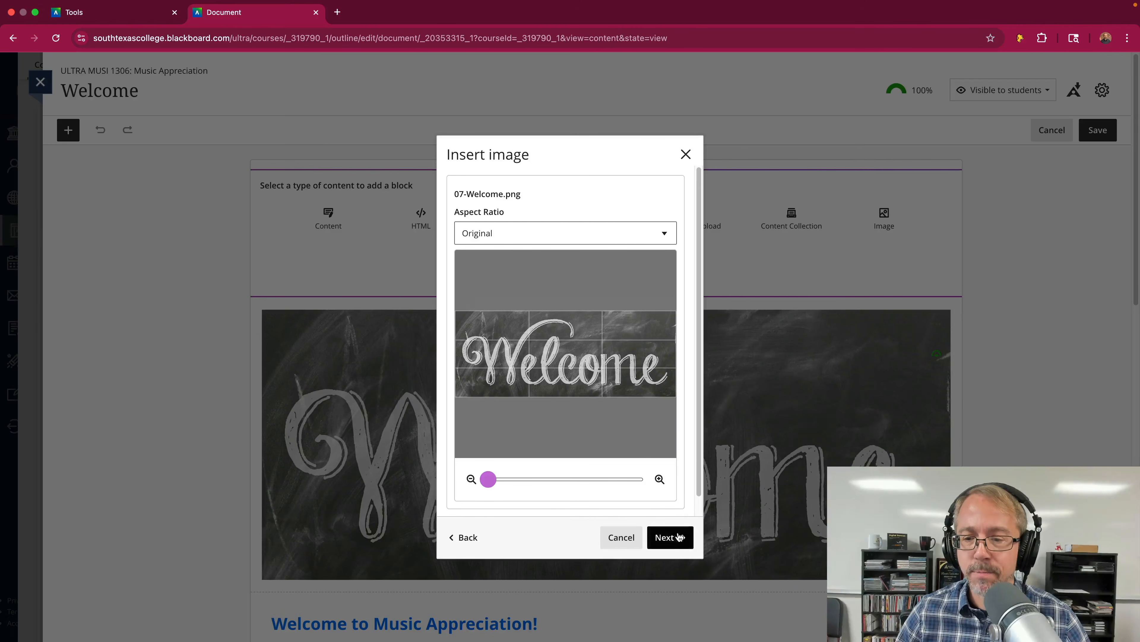
{"action": "left_click", "coordinate": [670, 538]}
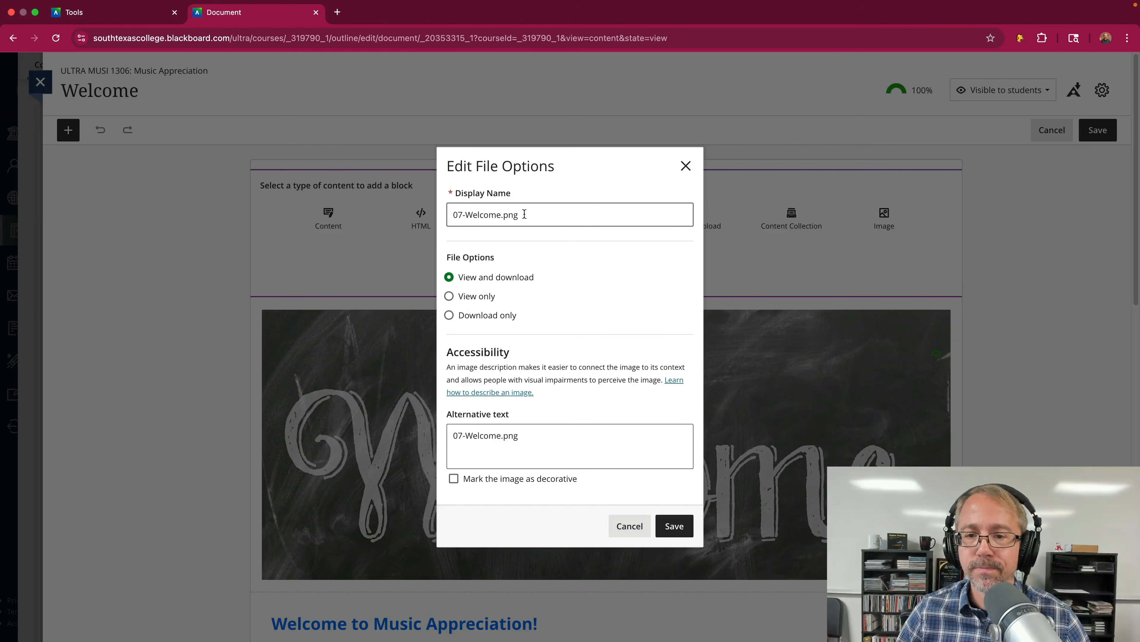
- Clear the Welcome image's display name, set its file option to View only, and mark it as decorative
{"action": "left_click_drag", "start_coordinate": [531, 215], "coordinate": [434, 214]}
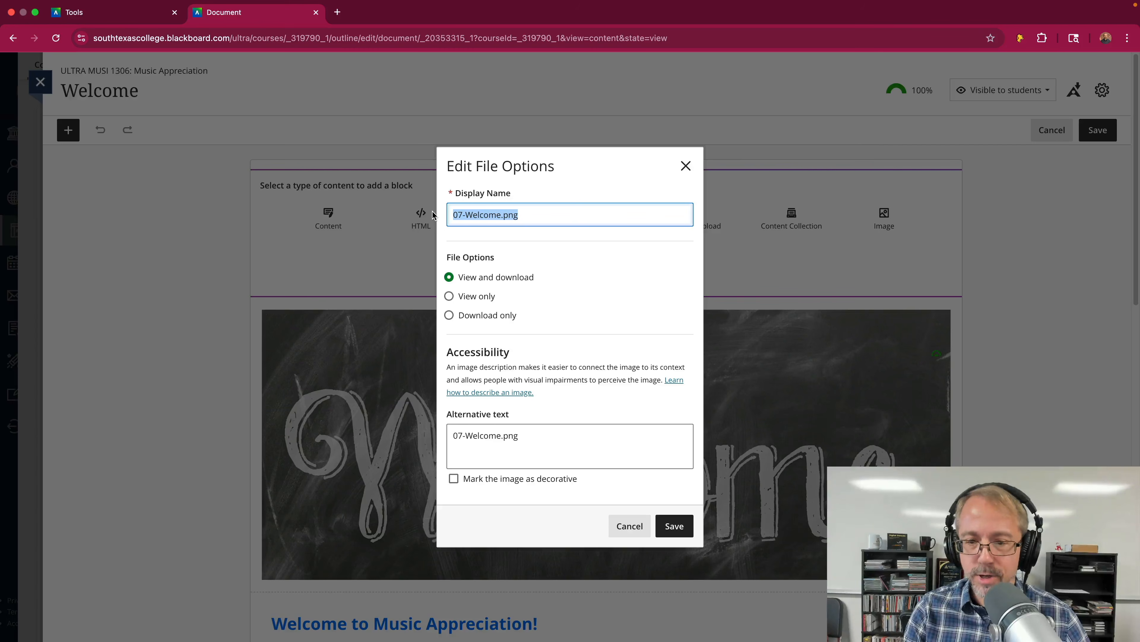
{"action": "key", "text": "BackSpace"}
{"action": "left_click", "coordinate": [450, 296]}
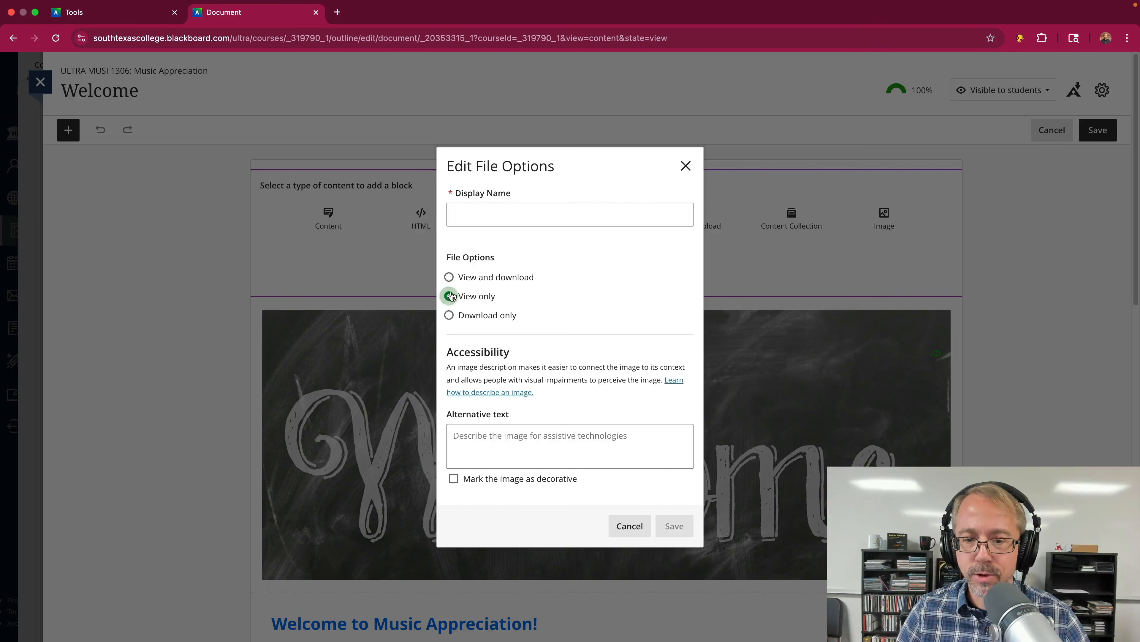
{"action": "left_click", "coordinate": [455, 479]}
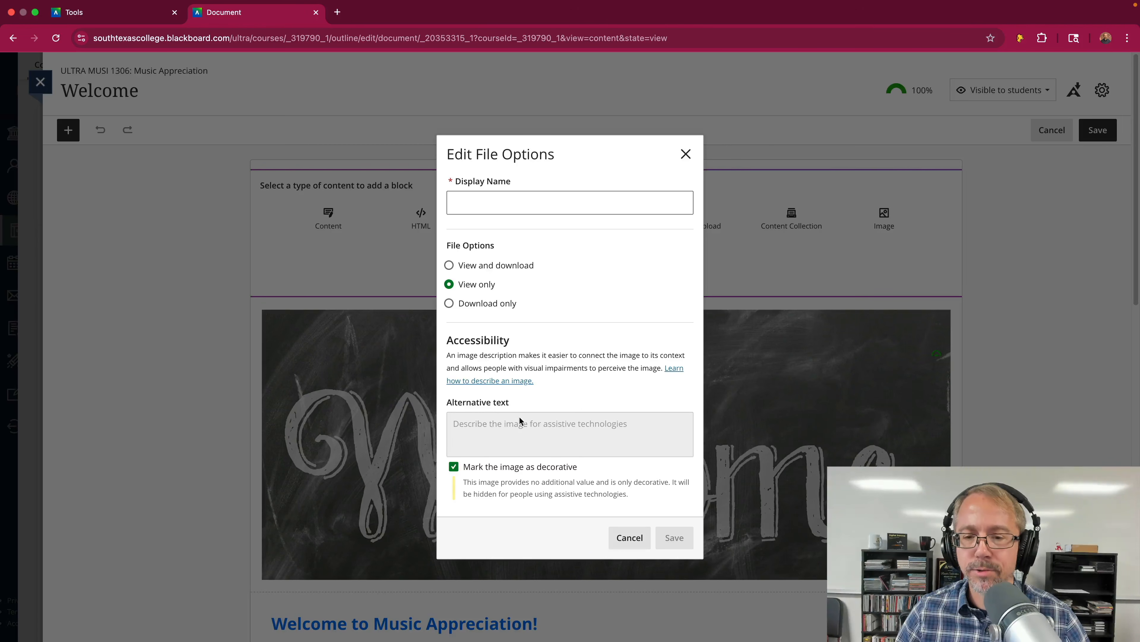
{"action": "left_click", "coordinate": [498, 200]}
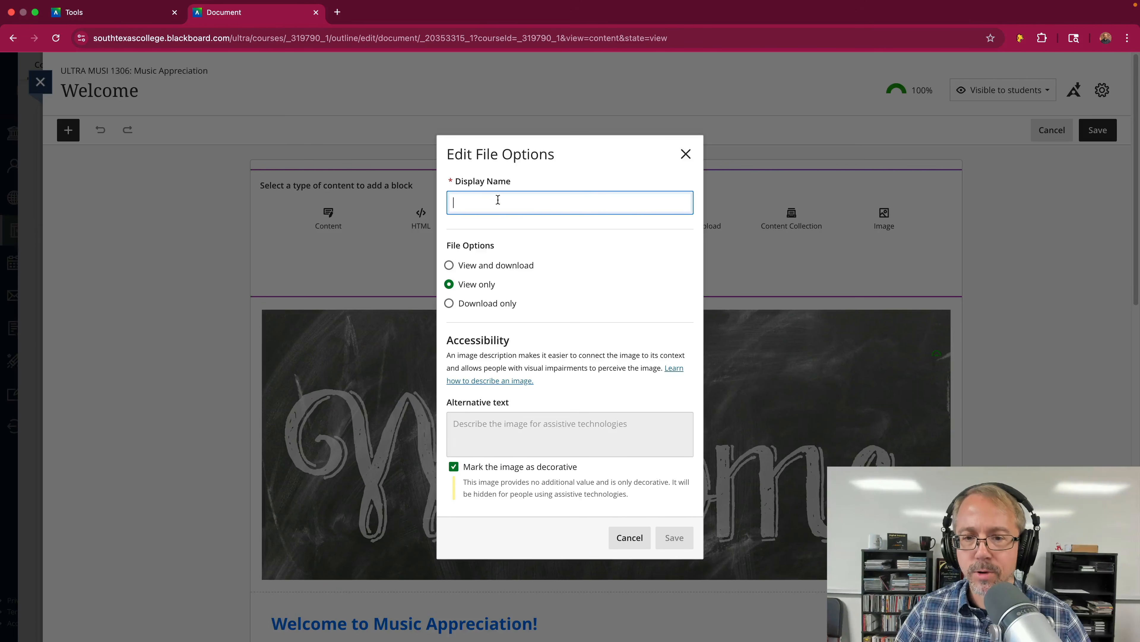
{"action": "type", "text": "W"}
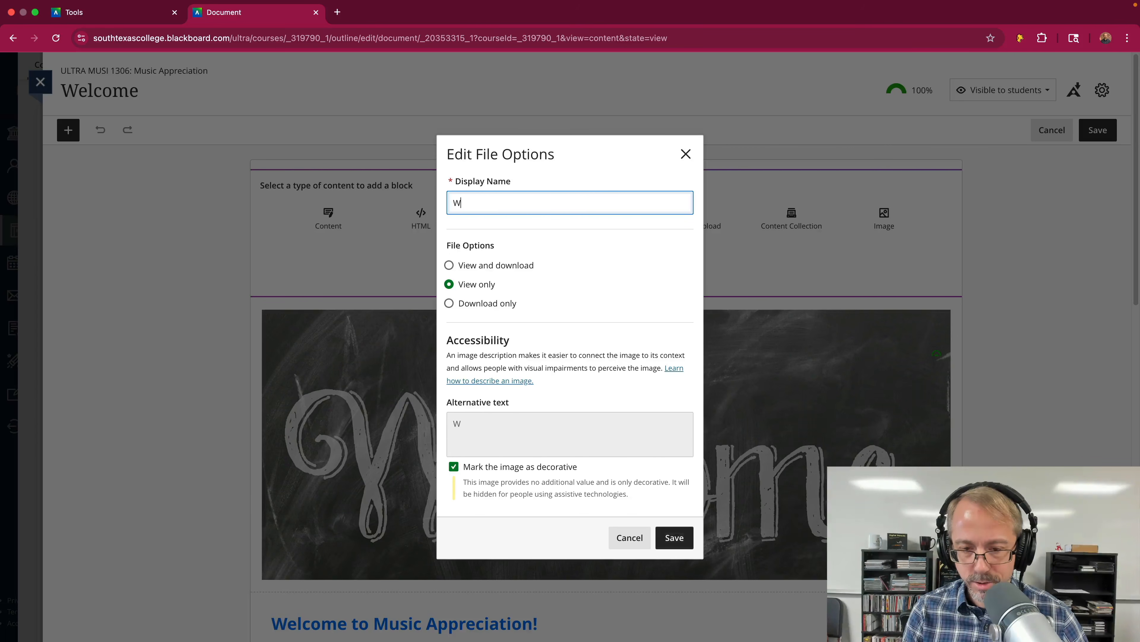
{"action": "key", "text": "BackSpace"}
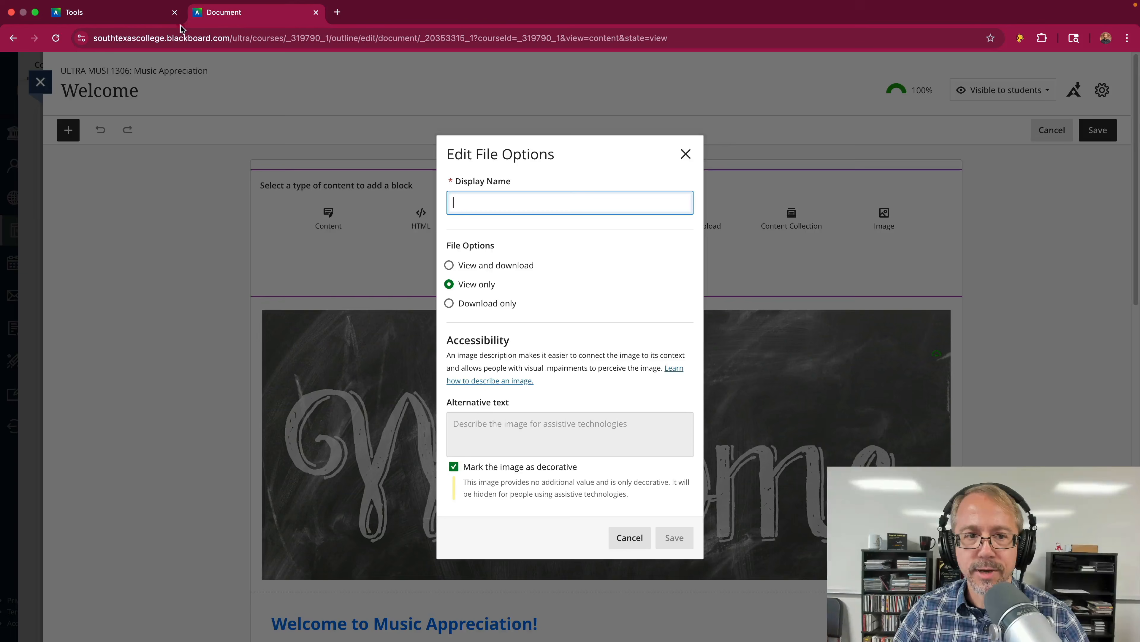
- Switch to the Blackboard TR Course document in Word and copy the alt text line "Welcome to Music Appreciation!"
{"action": "left_click", "coordinate": [114, 15]}
{"action": "left_click", "coordinate": [36, 13]}
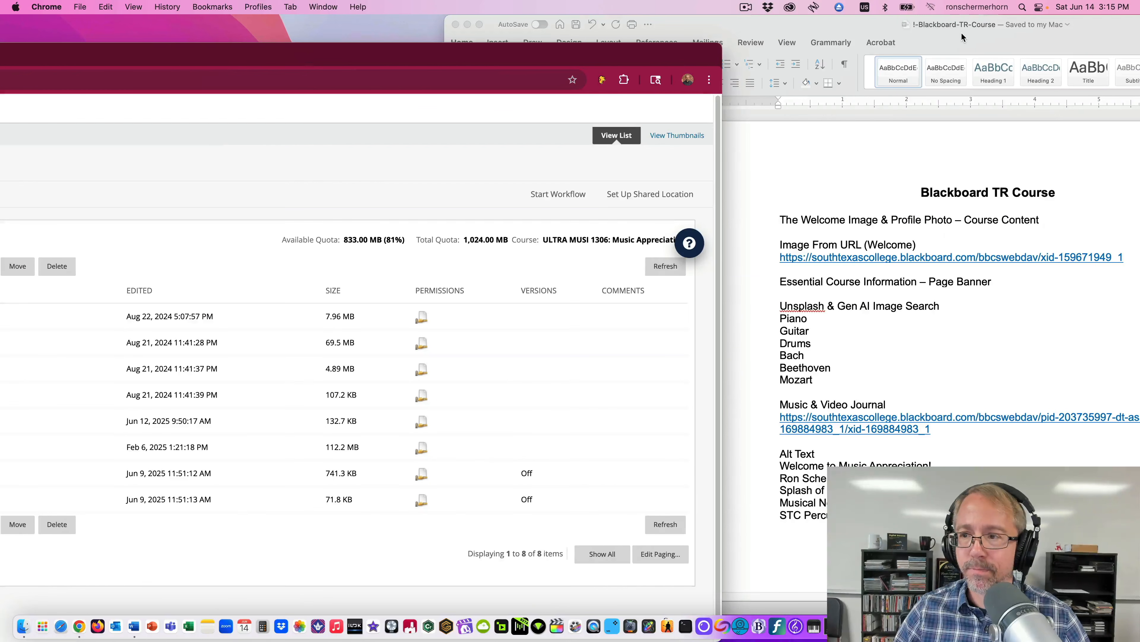
{"action": "double_click", "coordinate": [962, 38]}
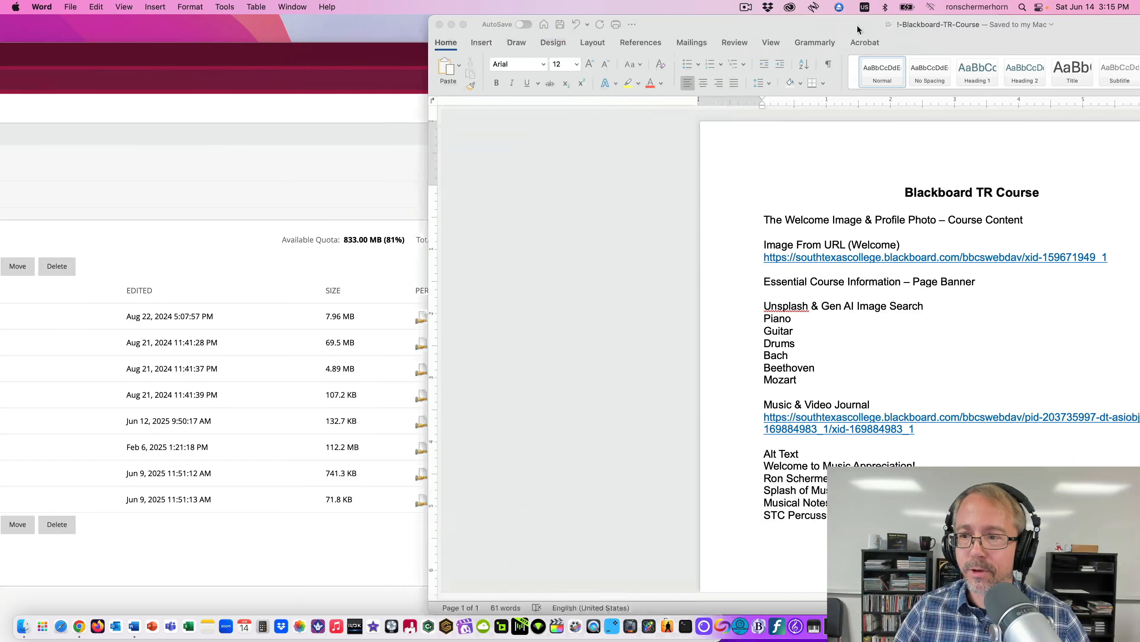
{"action": "left_click_drag", "start_coordinate": [735, 463], "coordinate": [609, 467]}
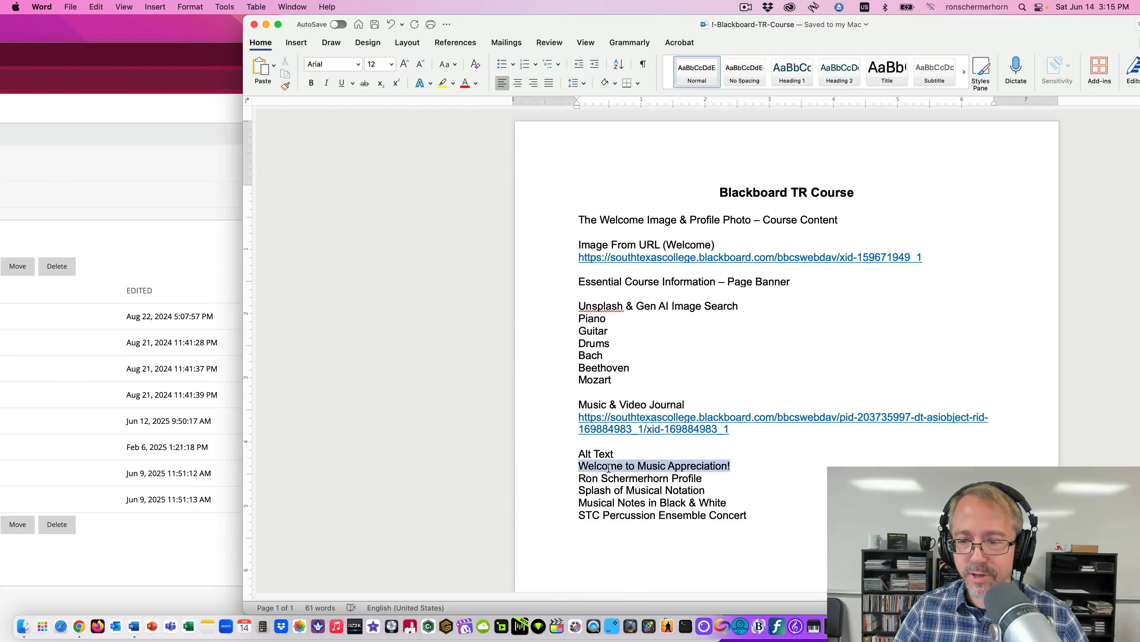
{"action": "key", "text": "super+c"}
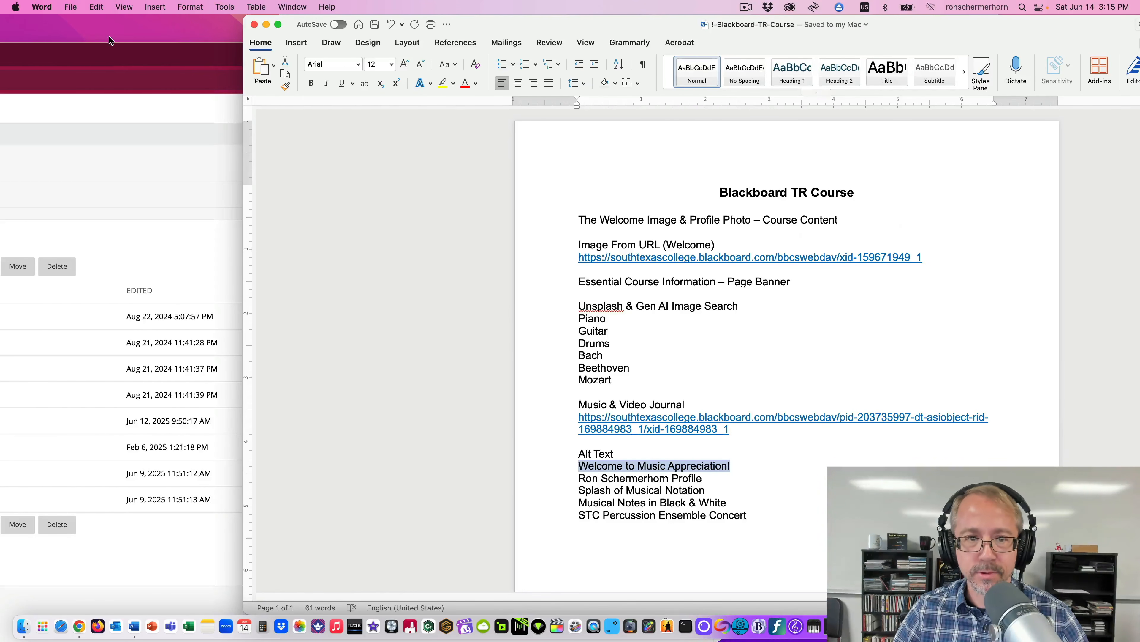
- Return to the Welcome document in Chrome and paste "Welcome to Music Appreciation!" as the image's display name
{"action": "left_click", "coordinate": [127, 63]}
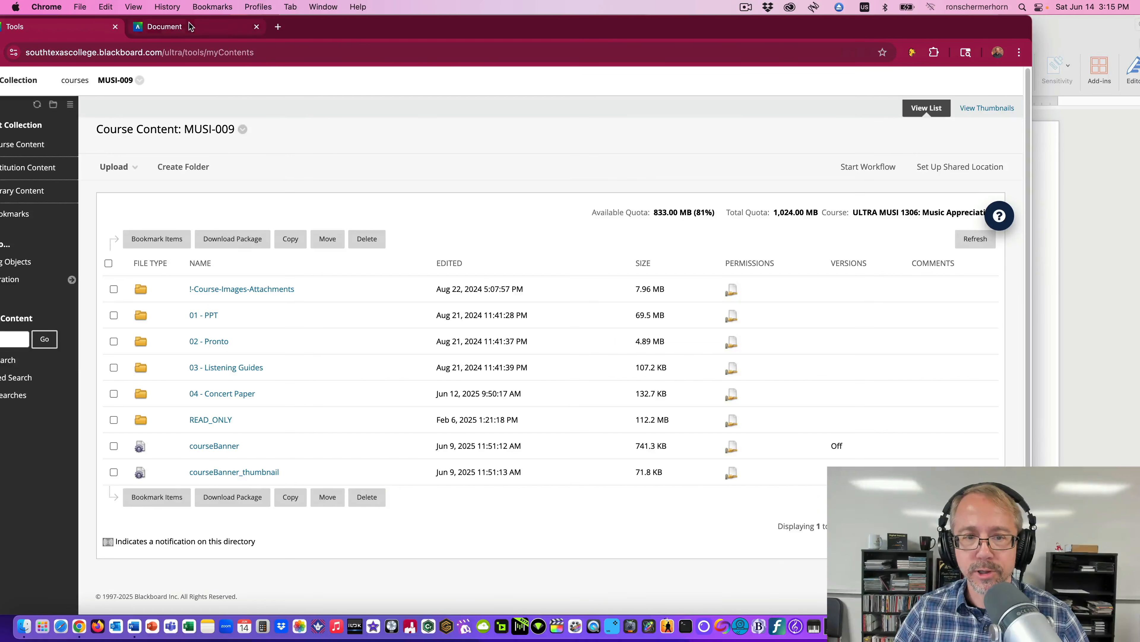
{"action": "left_click", "coordinate": [192, 26]}
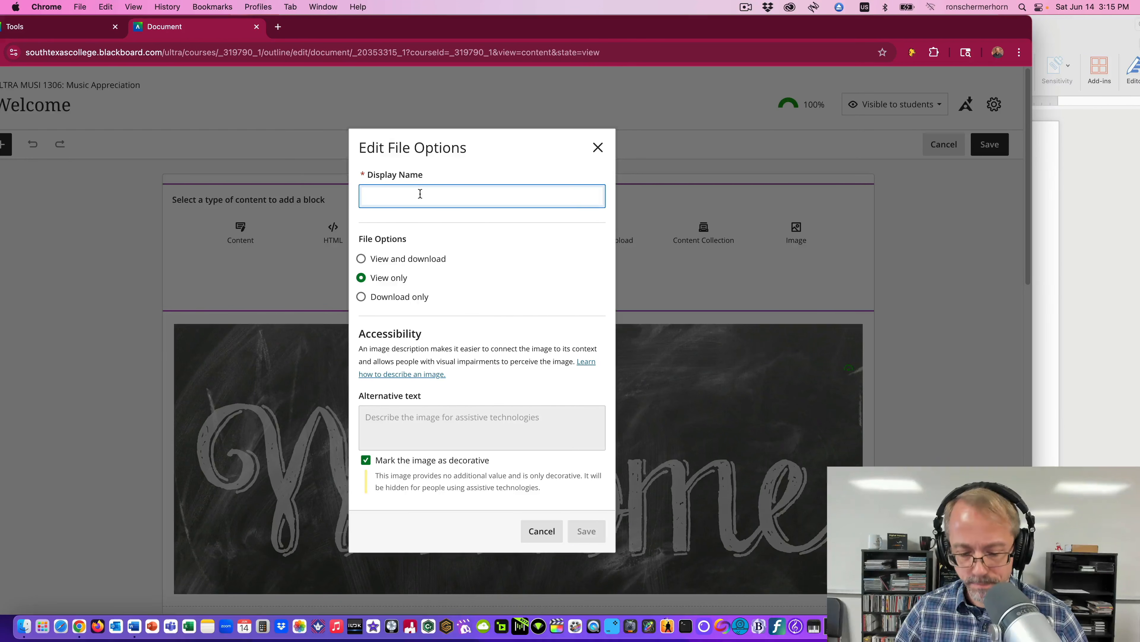
{"action": "key", "text": "super+v"}
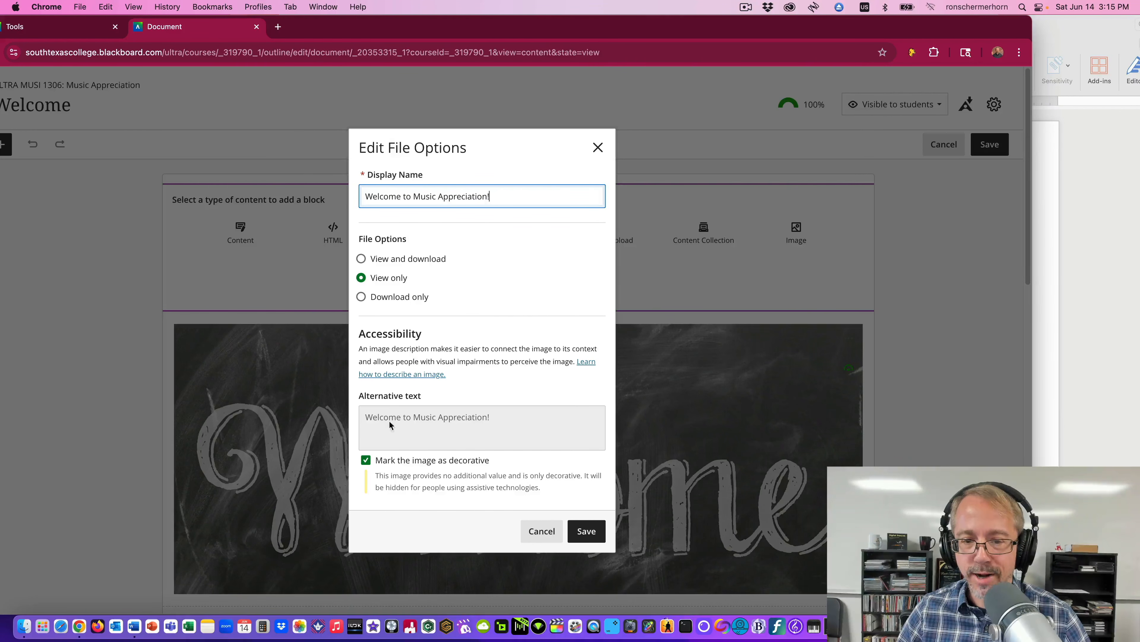
- Check the alternative text with the decorative option off, mark the image as decorative again, and save the file options and document
{"action": "left_click", "coordinate": [366, 459]}
{"action": "left_click", "coordinate": [500, 429]}
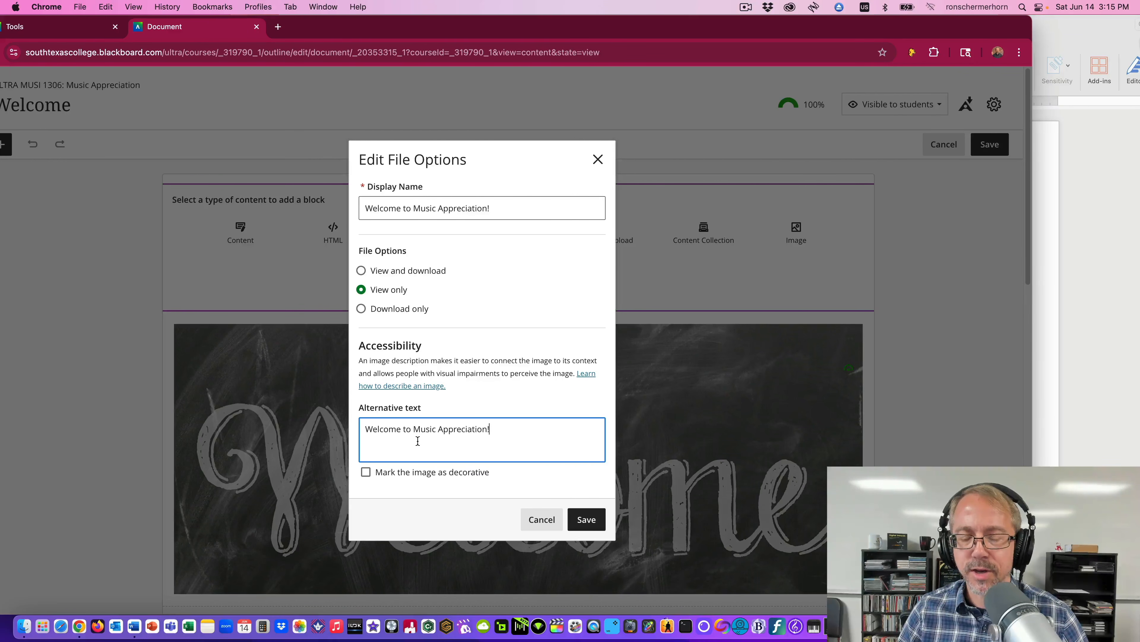
{"action": "left_click", "coordinate": [365, 472]}
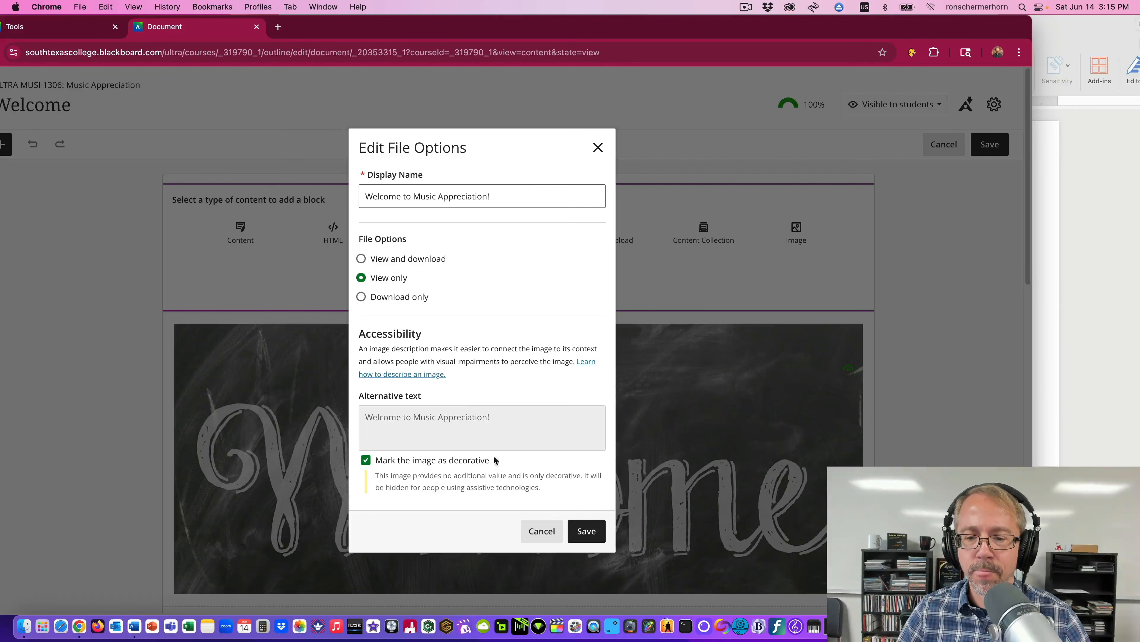
{"action": "left_click", "coordinate": [585, 531]}
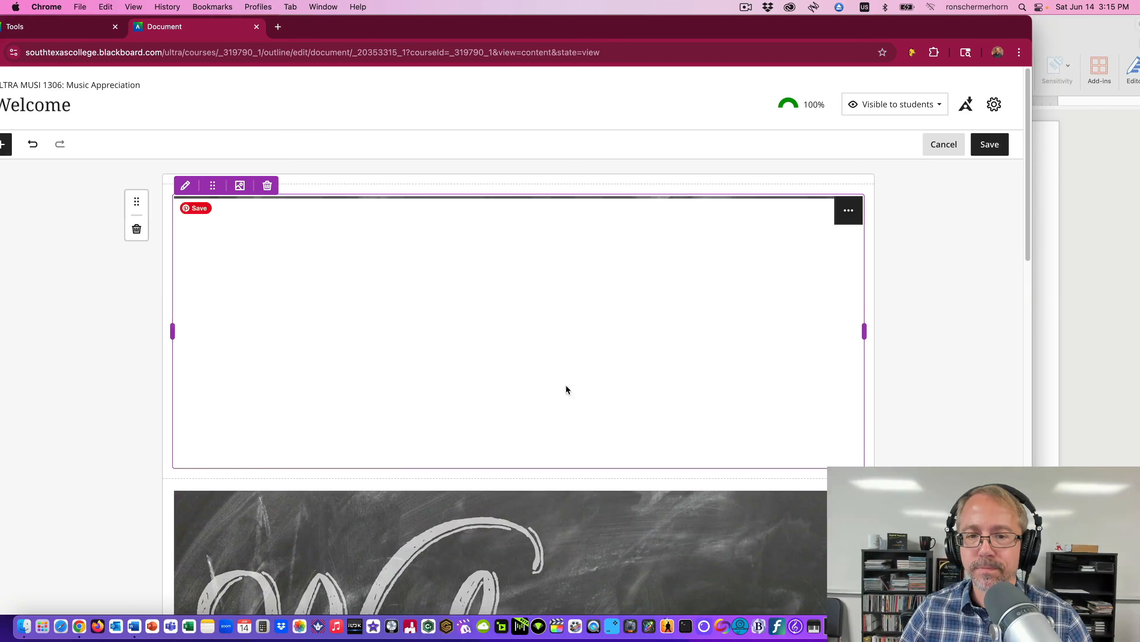
{"action": "left_click", "coordinate": [997, 148]}
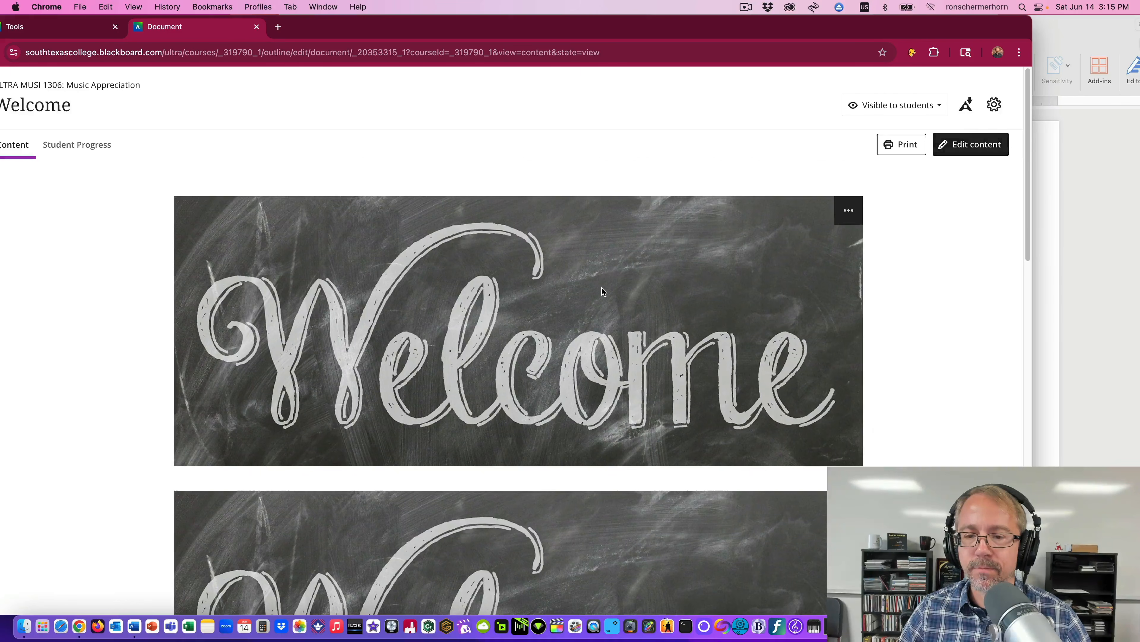
- Reopen the Welcome document for editing, delete both Welcome banner images above the heading, and save it
{"action": "scroll", "coordinate": [602, 290], "scroll_direction": "down", "scroll_amount": 3}
{"action": "scroll", "coordinate": [602, 290], "scroll_direction": "up", "scroll_amount": 1}
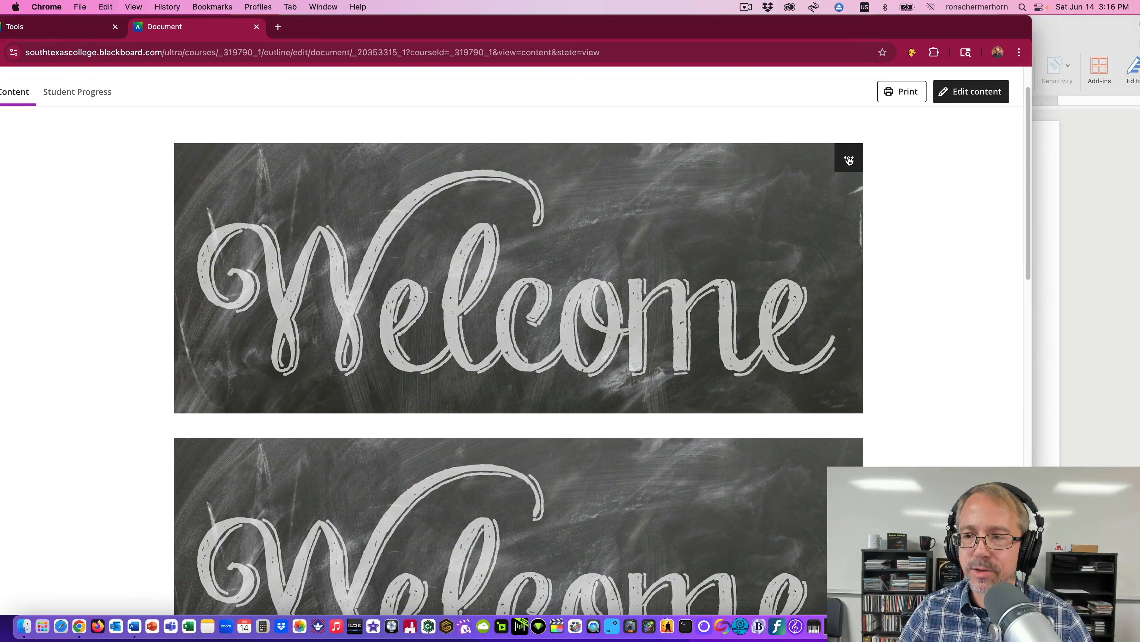
{"action": "left_click", "coordinate": [848, 157]}
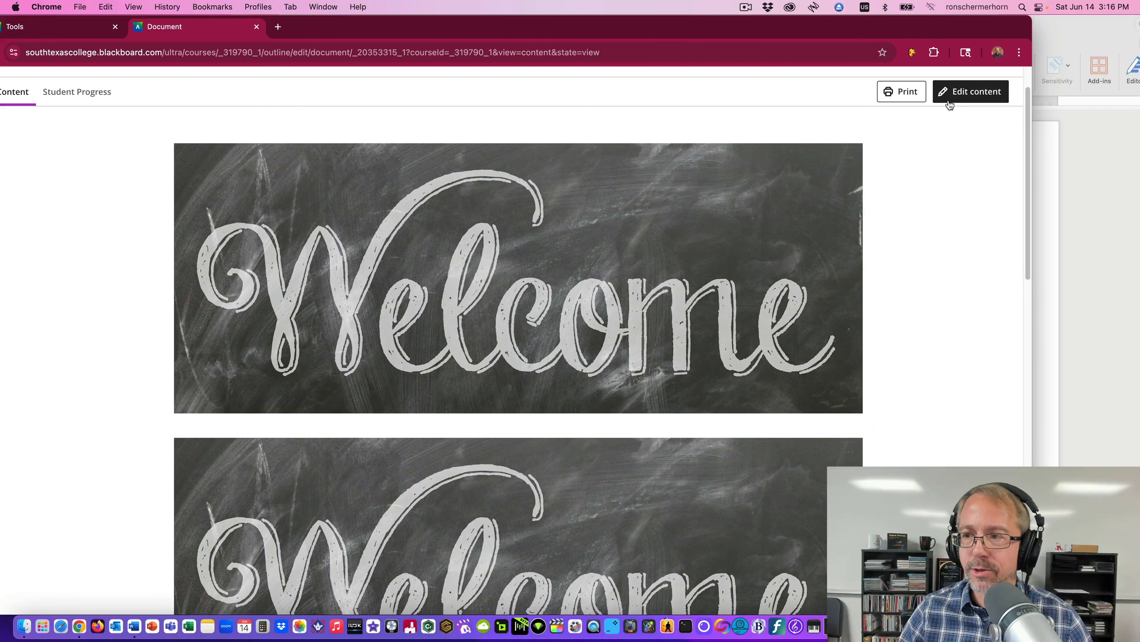
{"action": "left_click", "coordinate": [957, 92]}
{"action": "scroll", "coordinate": [673, 159], "scroll_direction": "up", "scroll_amount": 2}
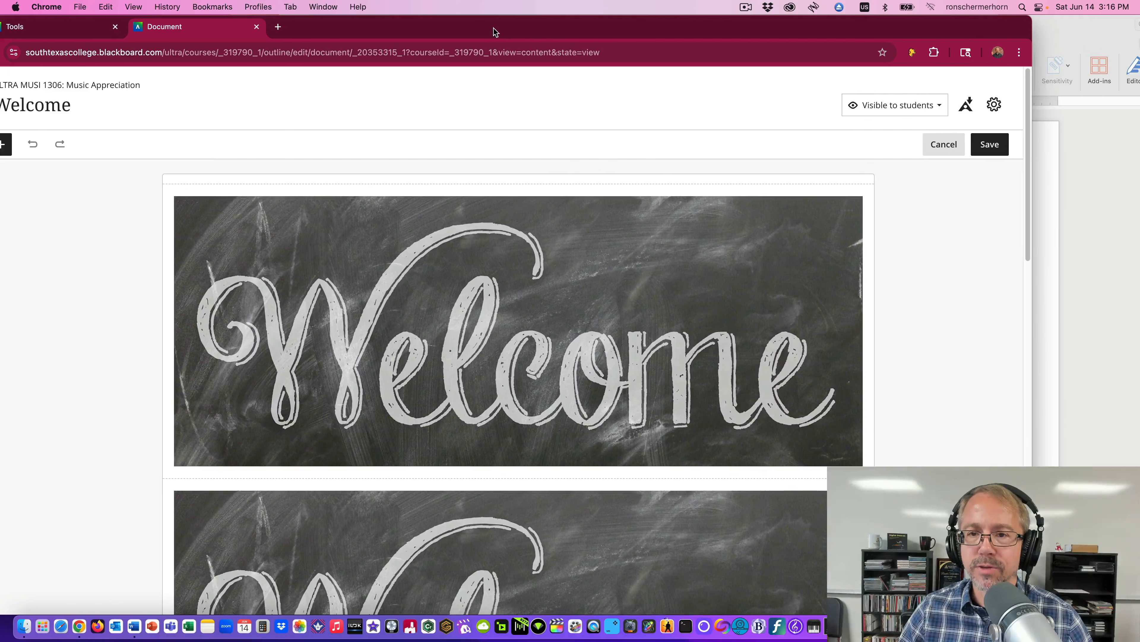
{"action": "left_click_drag", "start_coordinate": [493, 30], "coordinate": [540, 29]}
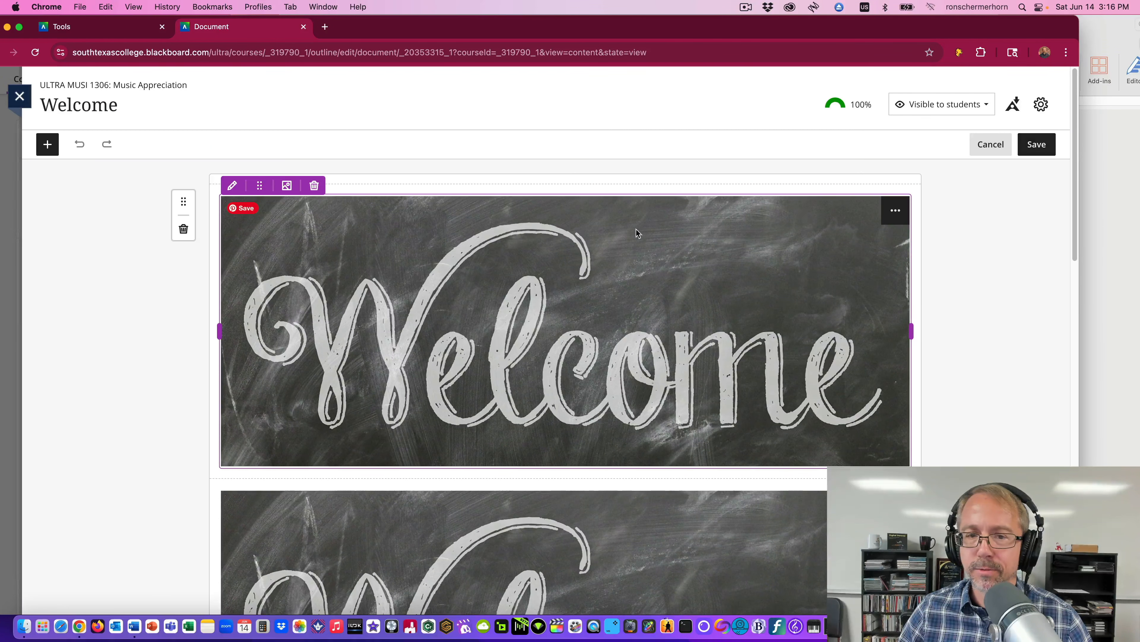
{"action": "left_click", "coordinate": [314, 185]}
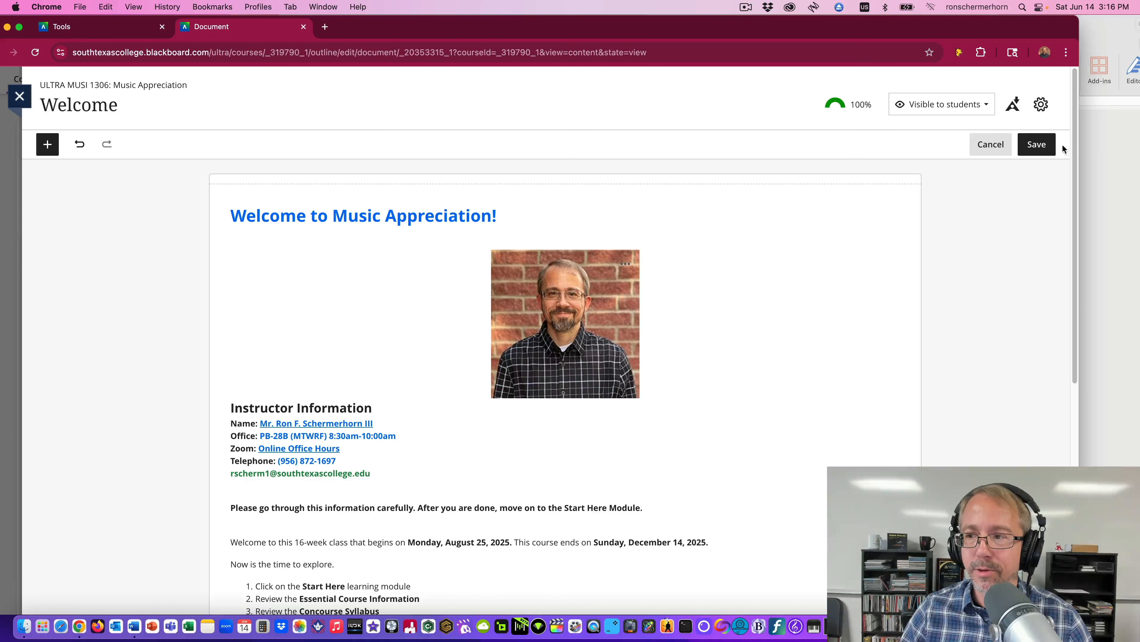
{"action": "left_click", "coordinate": [1038, 150]}
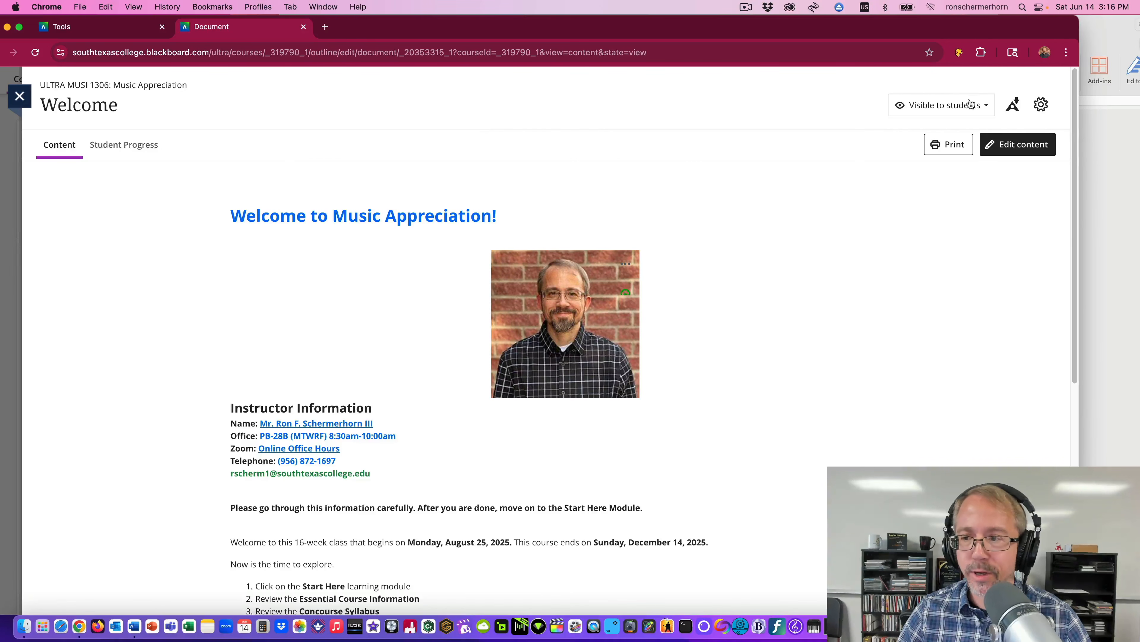
- Insert 07-Welcome.png from the device as an image block above the Welcome heading, keeping the Original aspect ratio
{"action": "left_click", "coordinate": [1014, 149]}
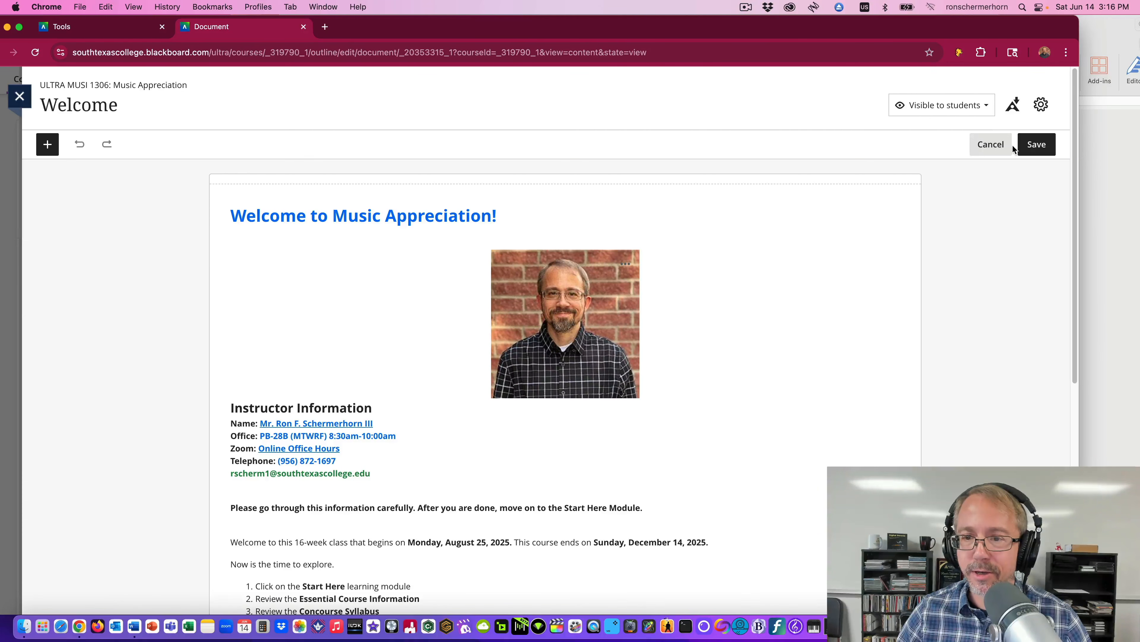
{"action": "left_click", "coordinate": [564, 183]}
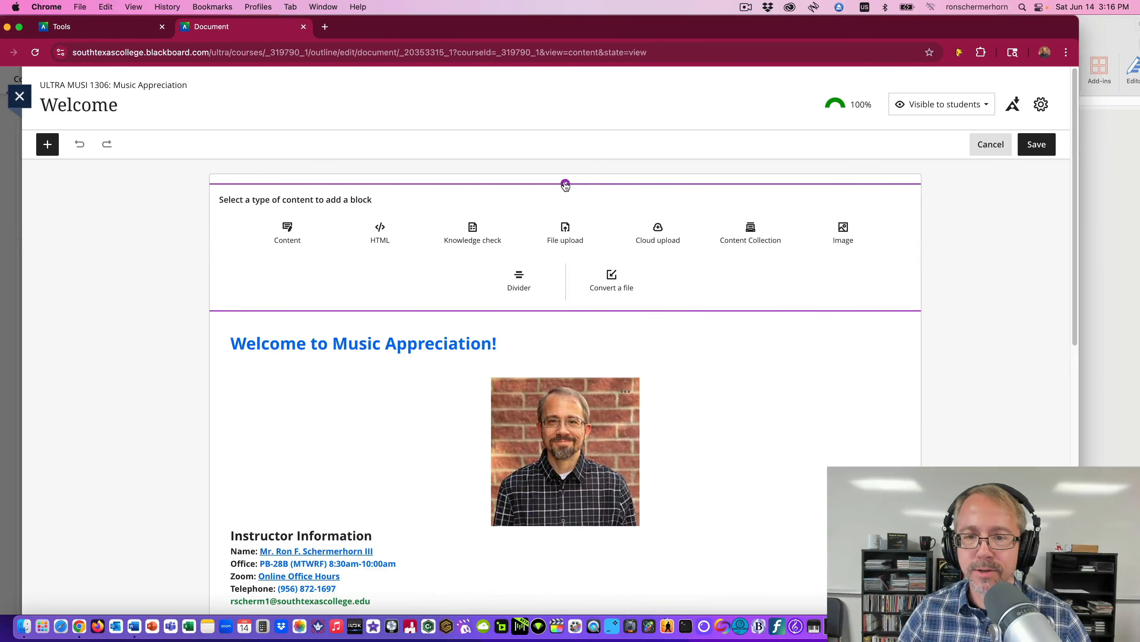
{"action": "left_click", "coordinate": [843, 232]}
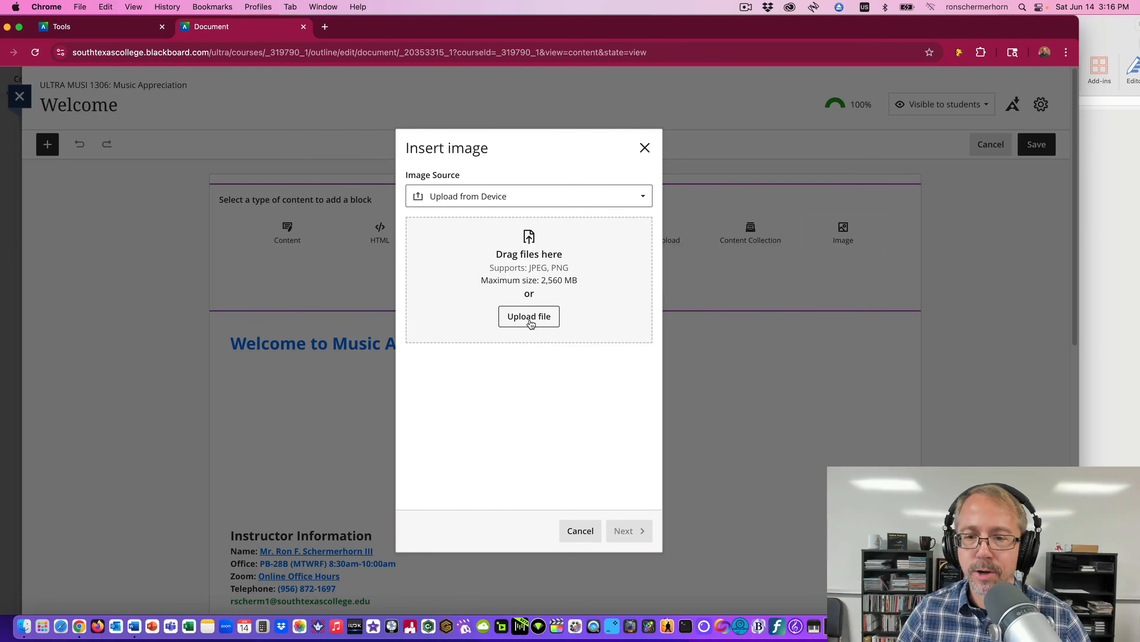
{"action": "left_click", "coordinate": [530, 321]}
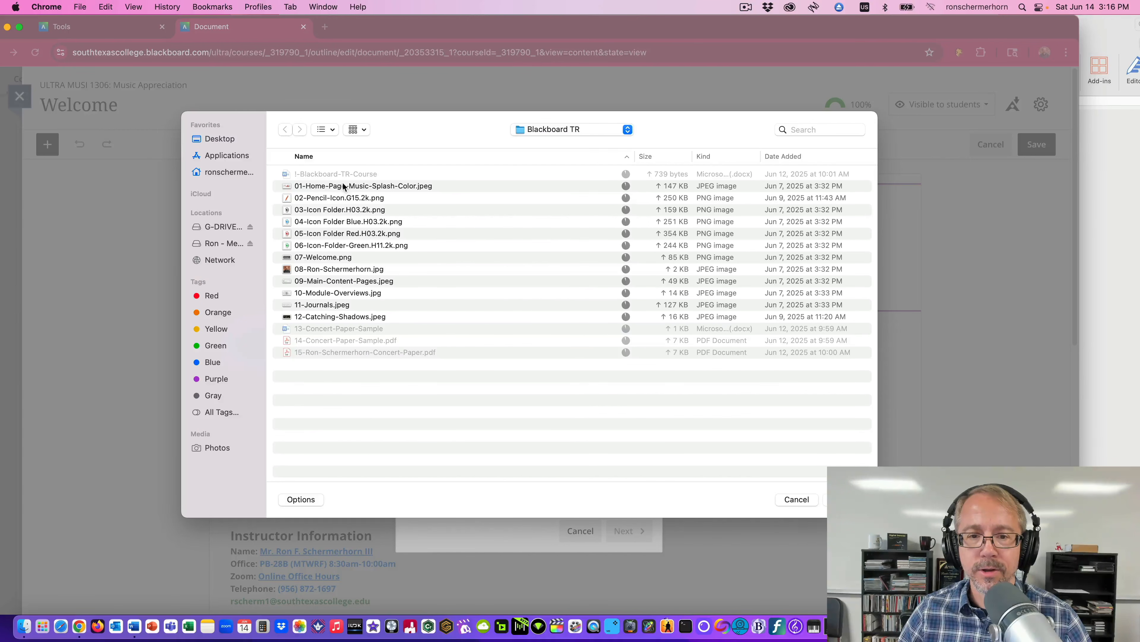
{"action": "left_click", "coordinate": [326, 258]}
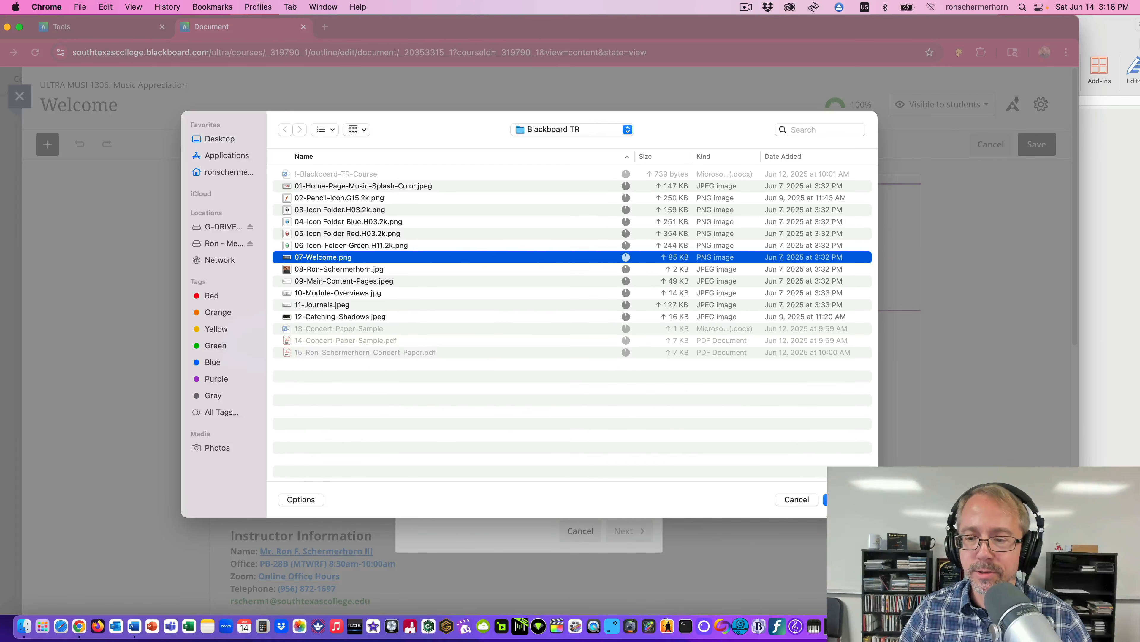
{"action": "left_click", "coordinate": [844, 500]}
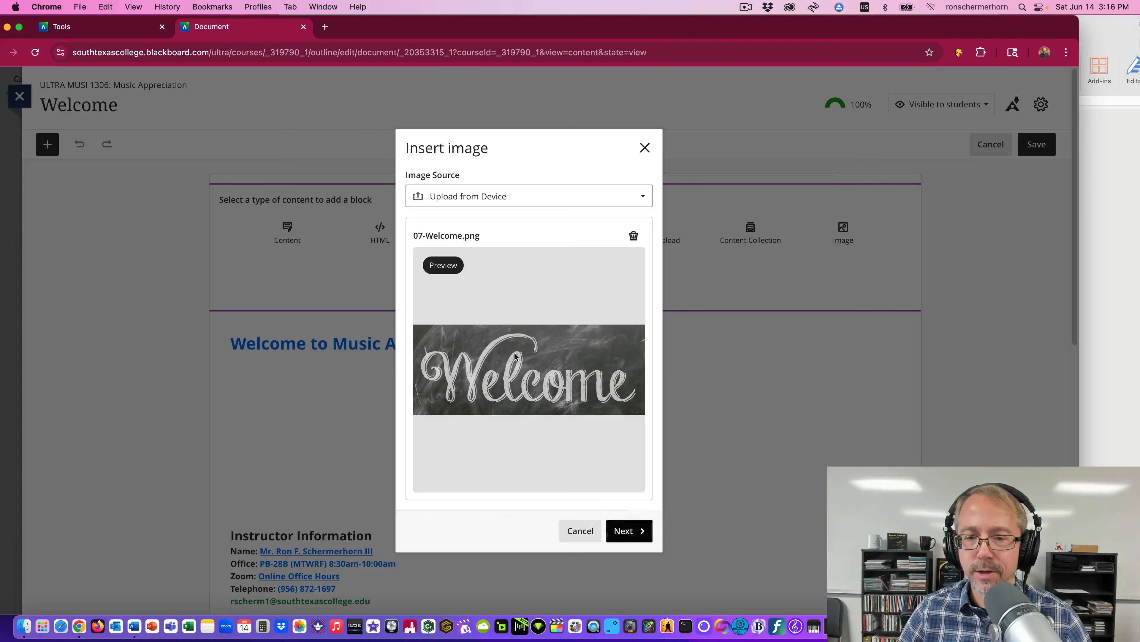
{"action": "left_click", "coordinate": [626, 531]}
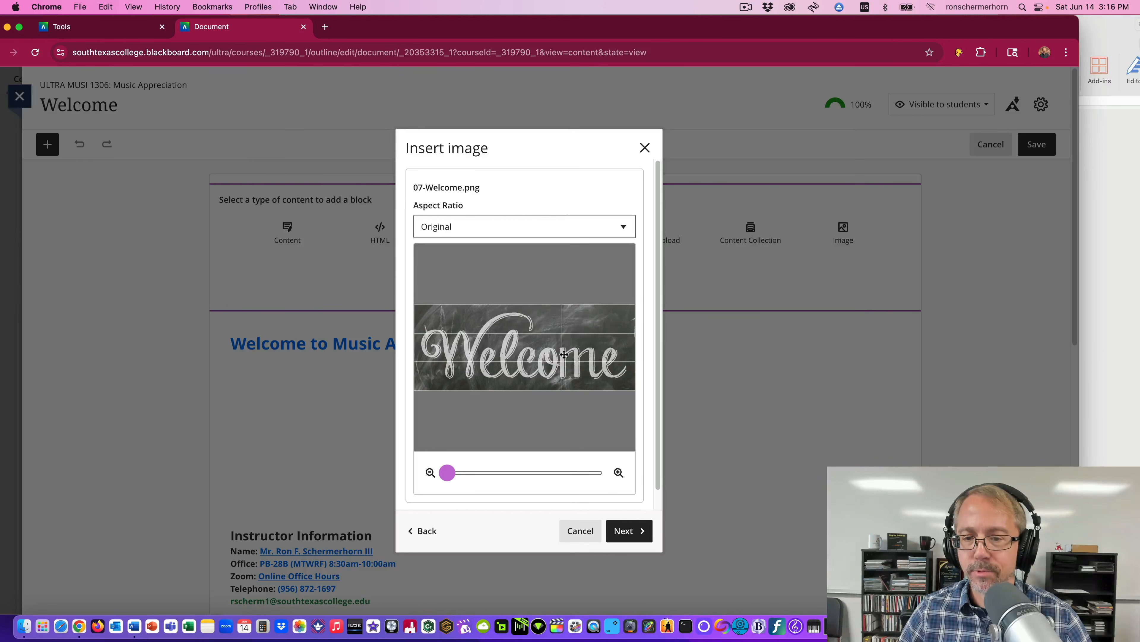
{"action": "left_click", "coordinate": [632, 531]}
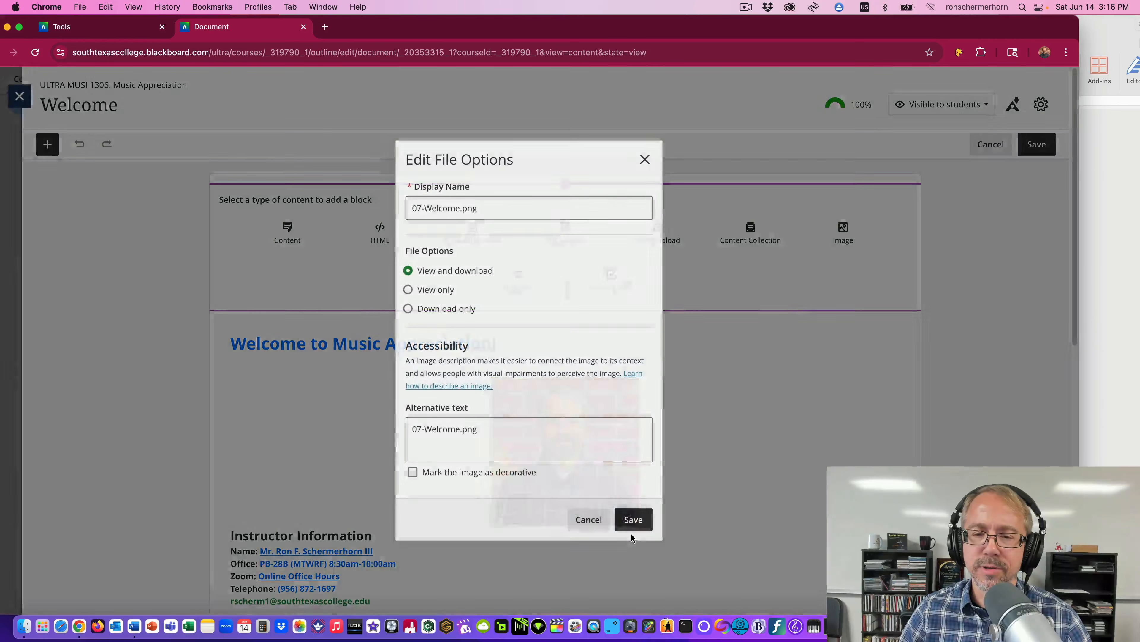
- Name the inserted image "Welcome to Music Appreciation!", make it View only and decorative, and save the file options and document
{"action": "left_click_drag", "start_coordinate": [502, 215], "coordinate": [352, 210]}
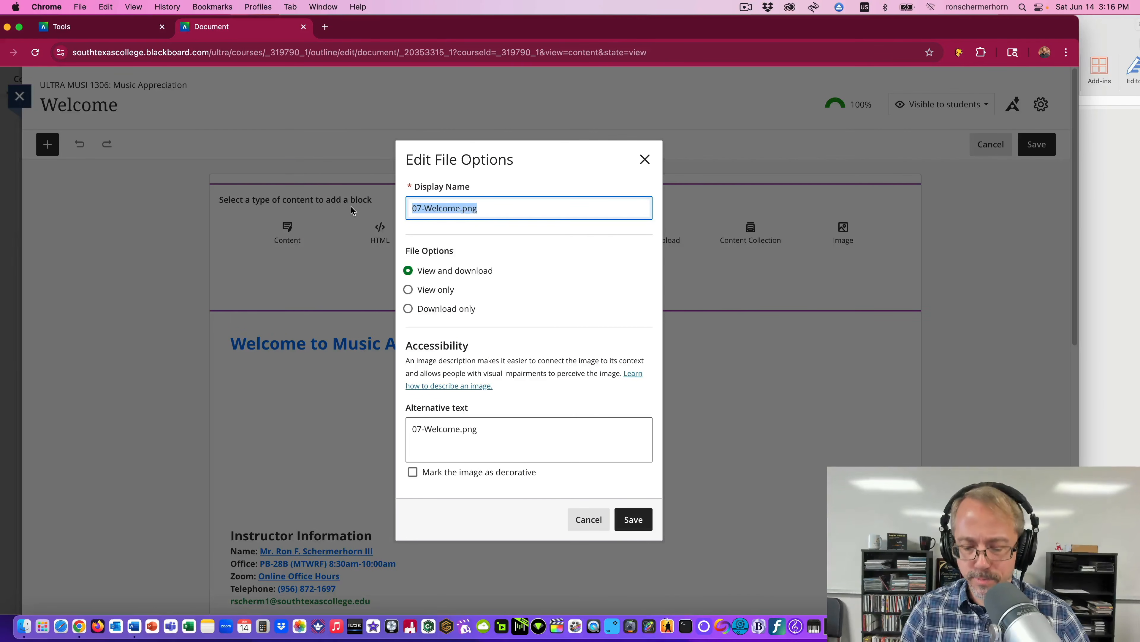
{"action": "type", "text": "Welcome to Music Appreciation!"}
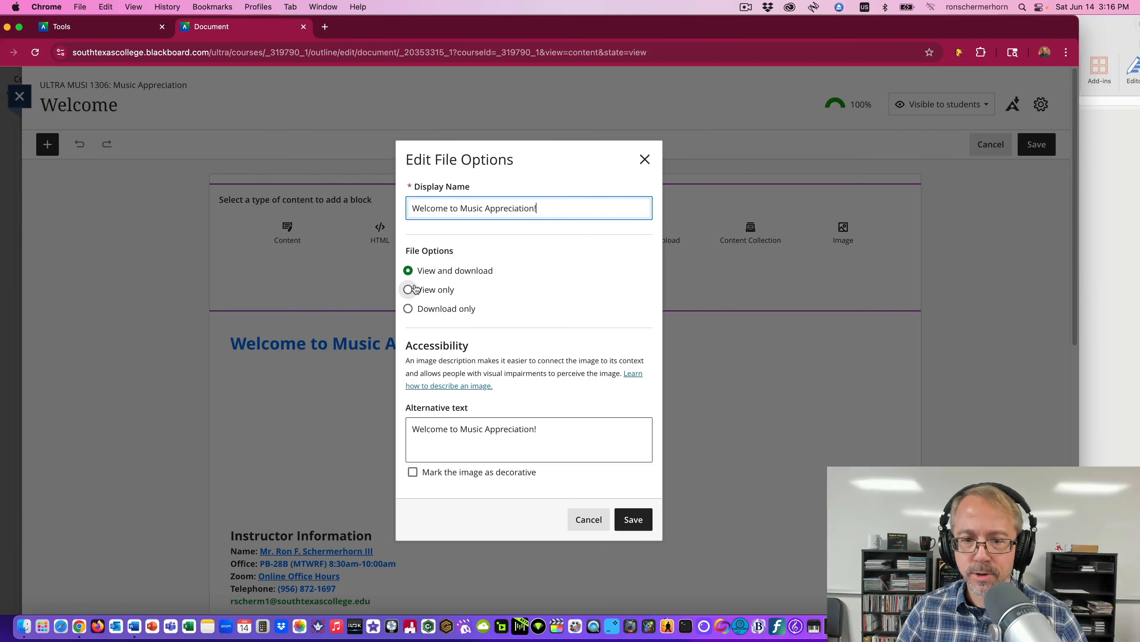
{"action": "left_click", "coordinate": [440, 290]}
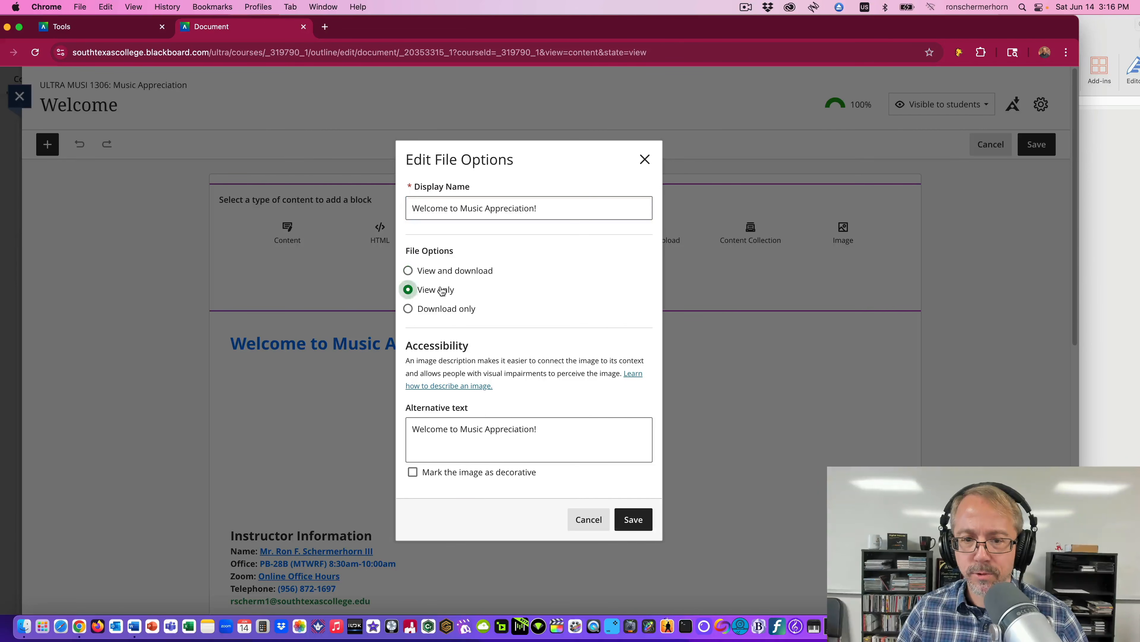
{"action": "left_click", "coordinate": [413, 474]}
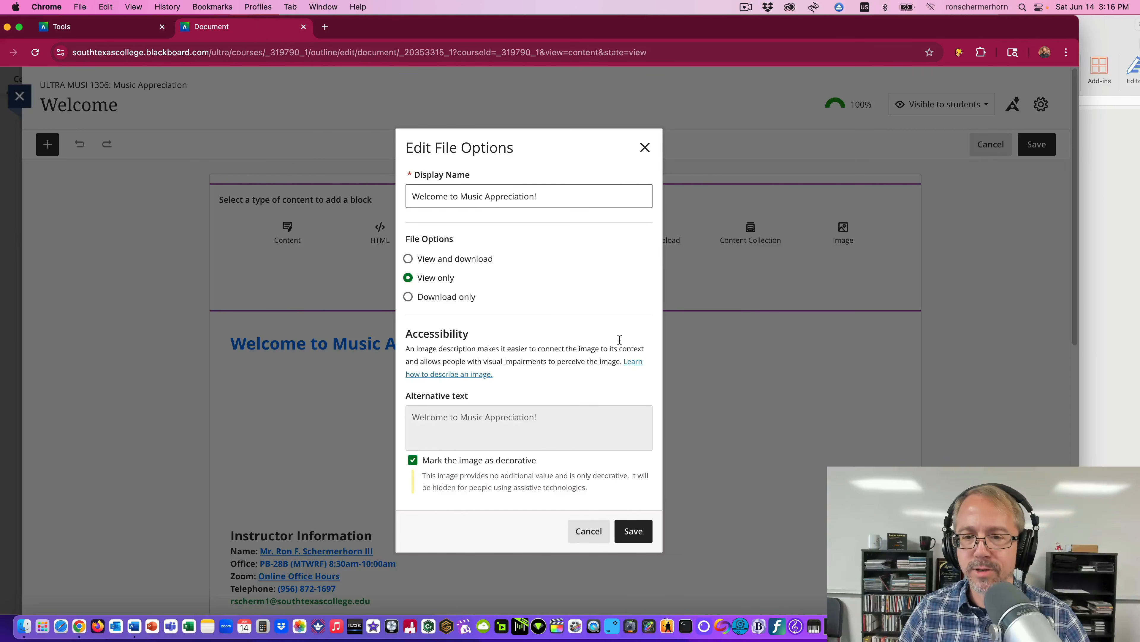
{"action": "left_click", "coordinate": [633, 531]}
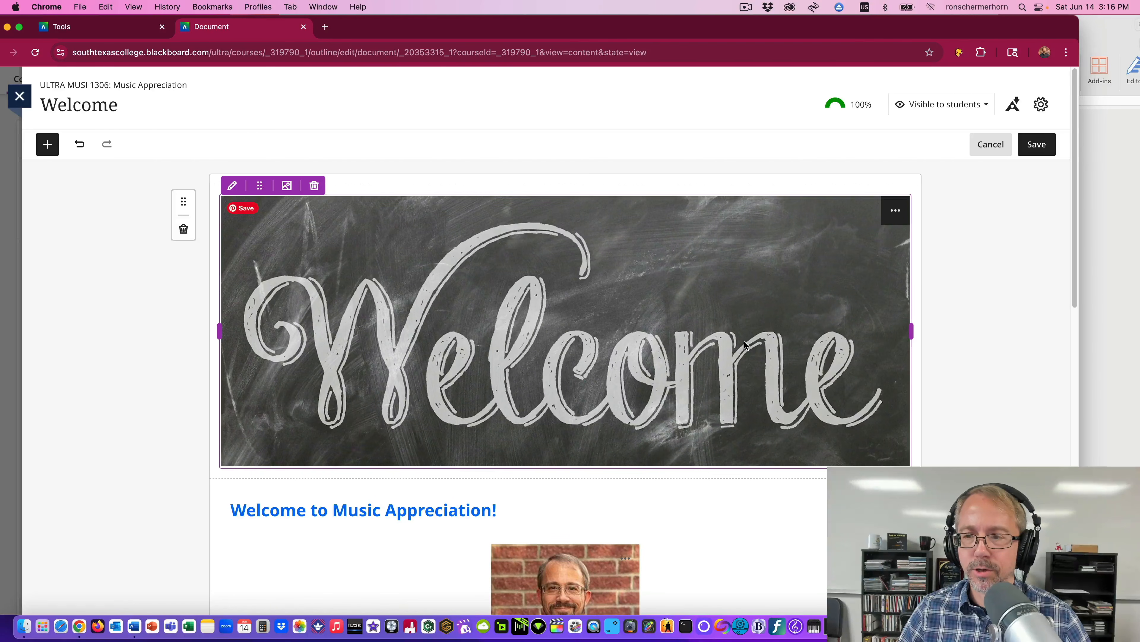
{"action": "left_click", "coordinate": [1035, 145]}
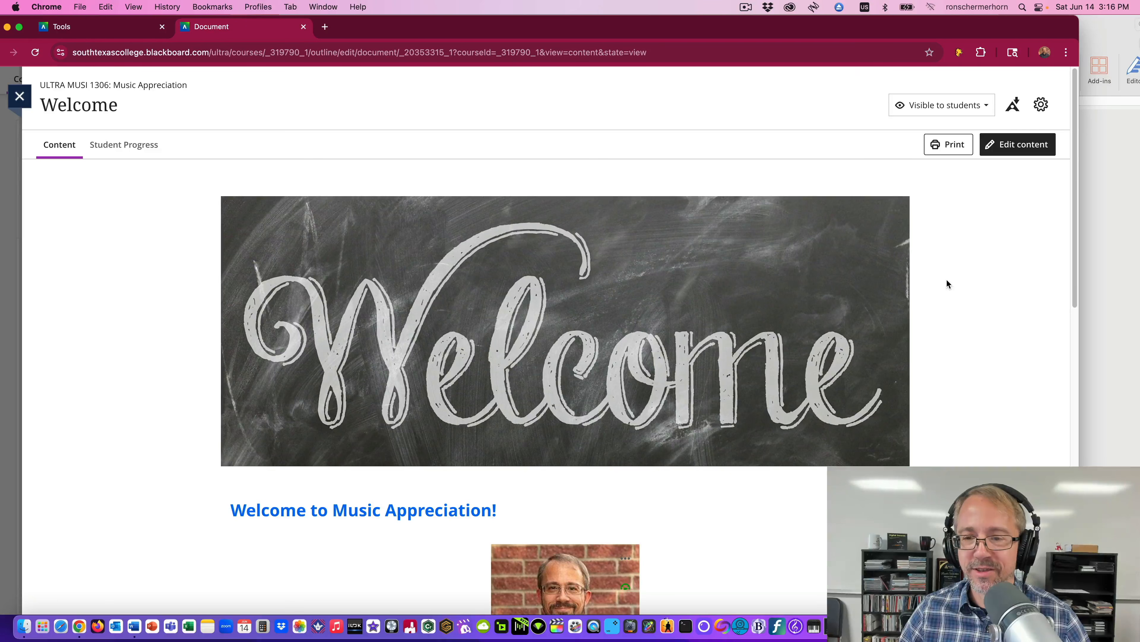
{"action": "scroll", "coordinate": [753, 272], "scroll_direction": "down", "scroll_amount": 3}
{"action": "scroll", "coordinate": [753, 271], "scroll_direction": "up", "scroll_amount": 3}
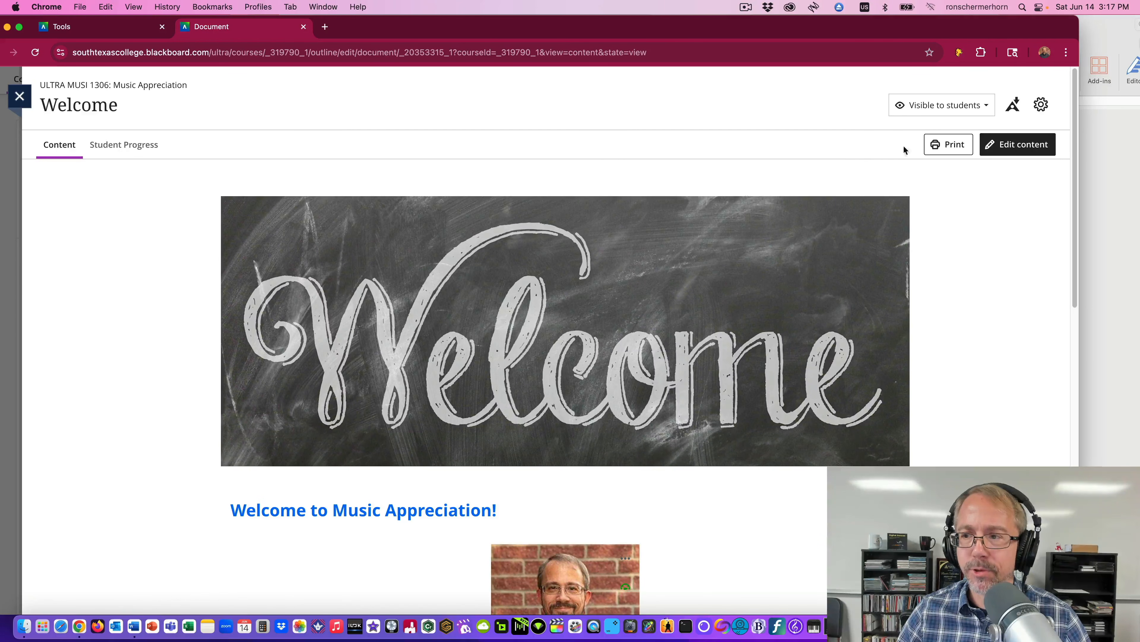
- Reopen the Welcome document for editing, delete the Welcome banner image above the heading, and save the document
{"action": "left_click", "coordinate": [1011, 149]}
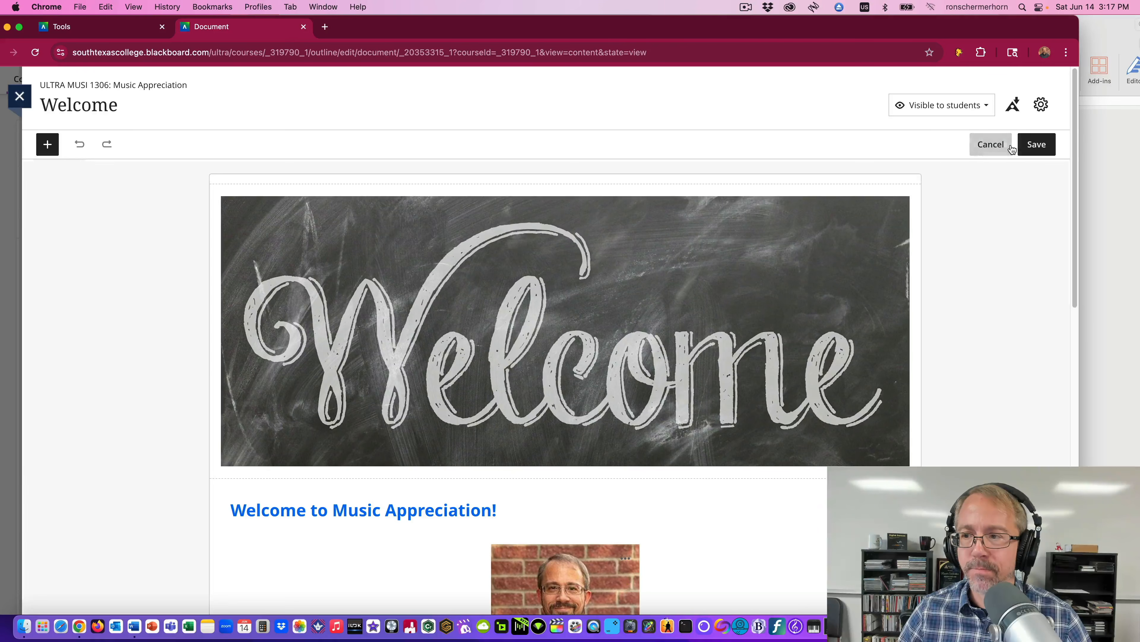
{"action": "left_click", "coordinate": [991, 143]}
{"action": "left_click", "coordinate": [992, 145]}
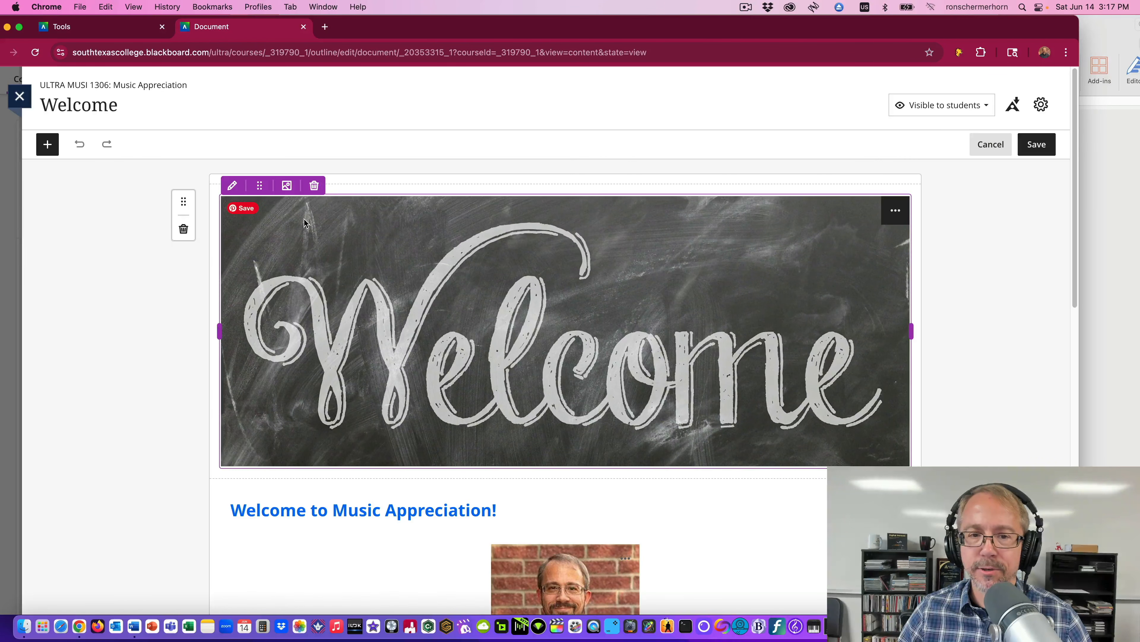
{"action": "left_click", "coordinate": [314, 185]}
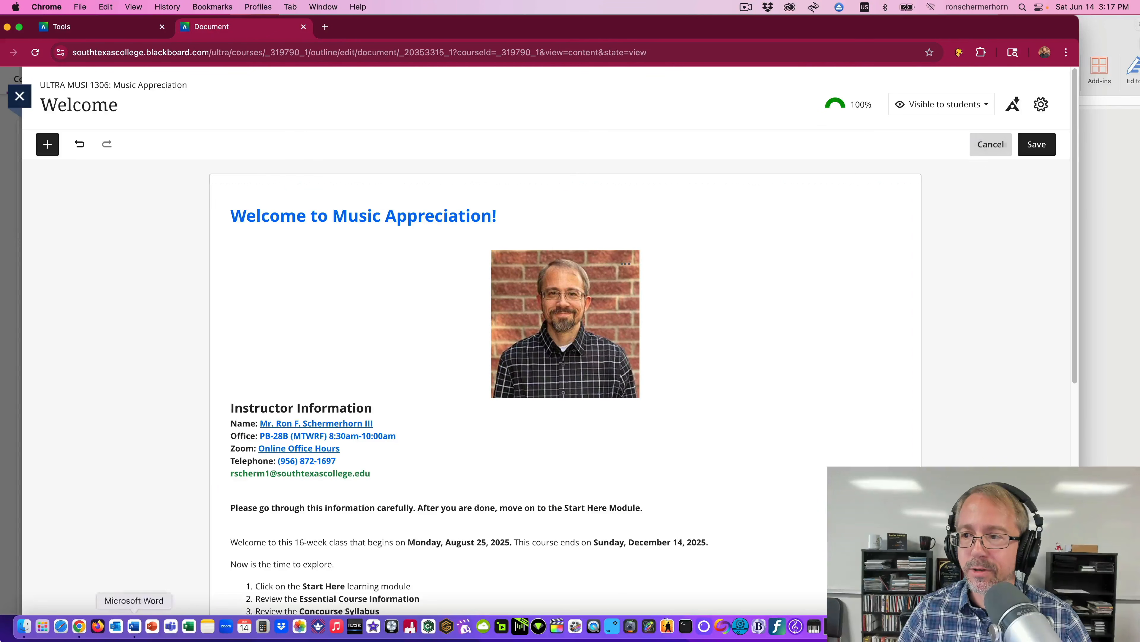
{"action": "left_click", "coordinate": [1038, 146]}
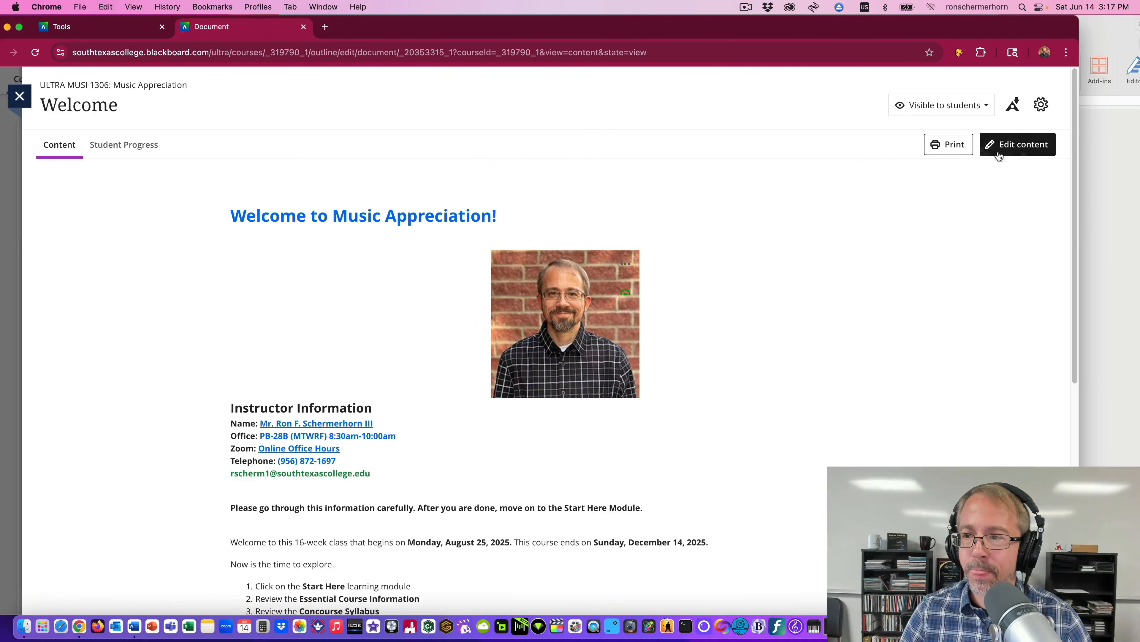
- Edit the Welcome document again and start a Dropbox cloud import for a new block above the Welcome heading
{"action": "left_click", "coordinate": [1008, 146]}
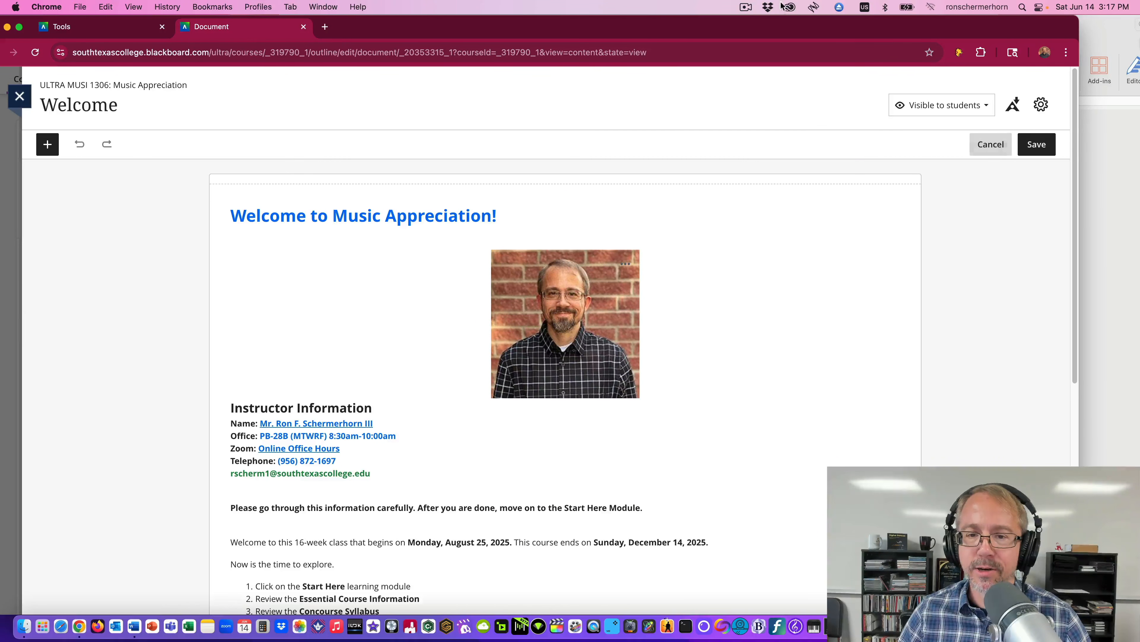
{"action": "left_click", "coordinate": [565, 184]}
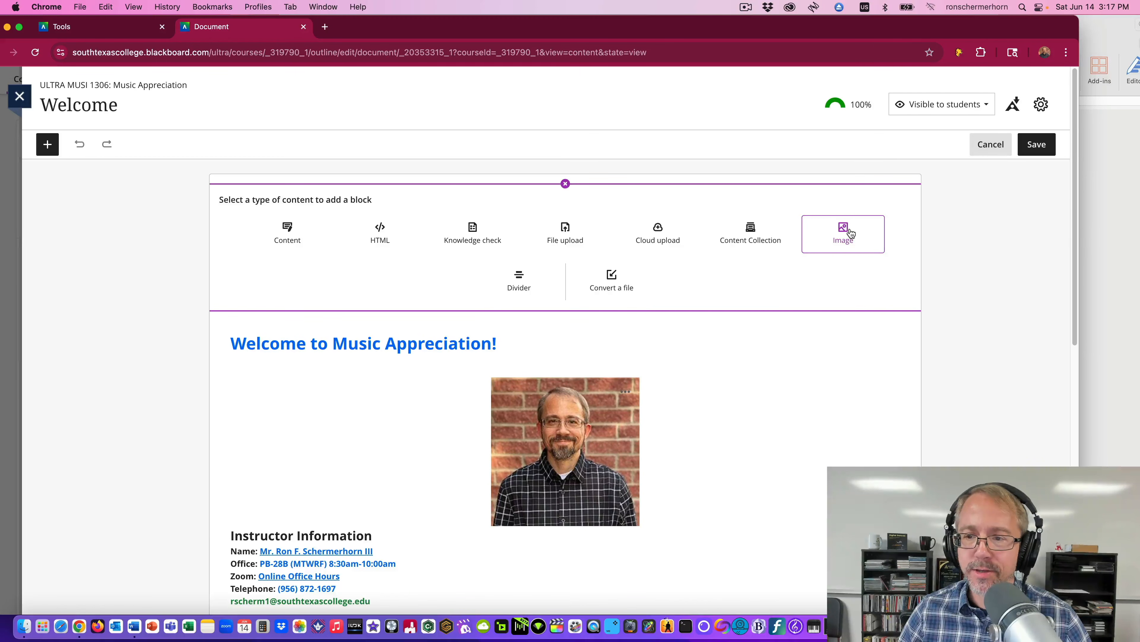
{"action": "left_click", "coordinate": [657, 232]}
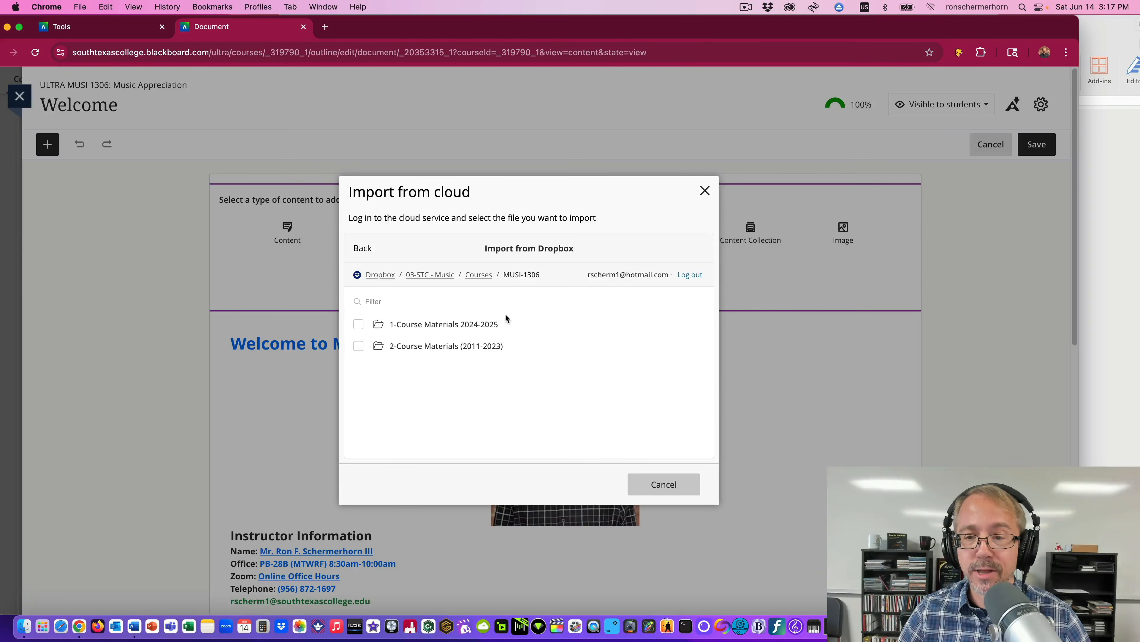
{"action": "left_click", "coordinate": [704, 190]}
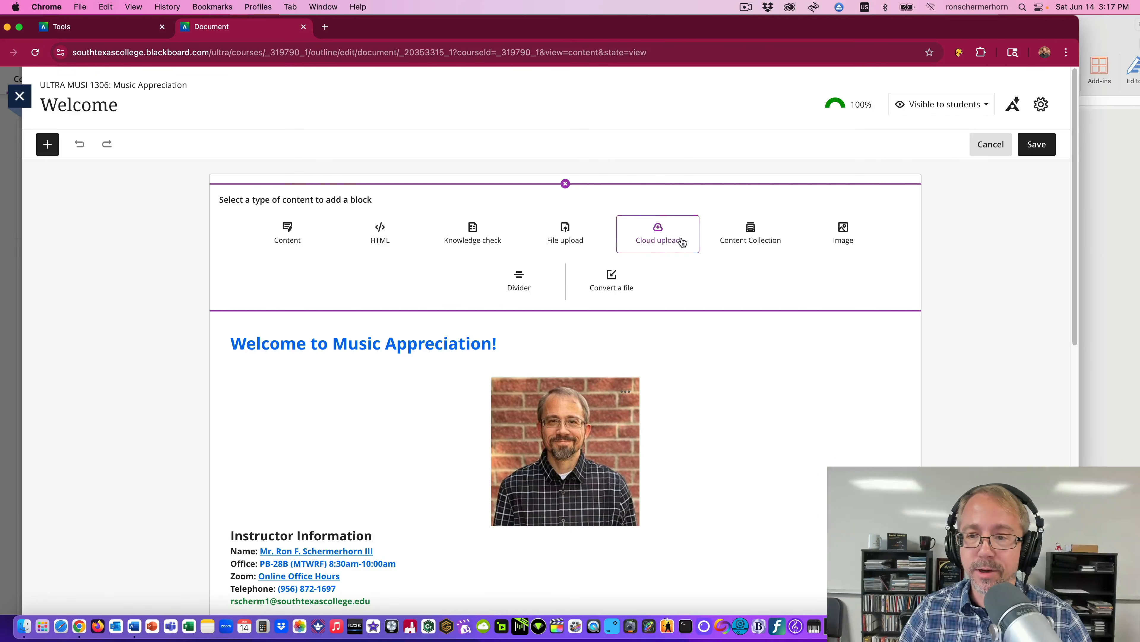
{"action": "left_click", "coordinate": [664, 236]}
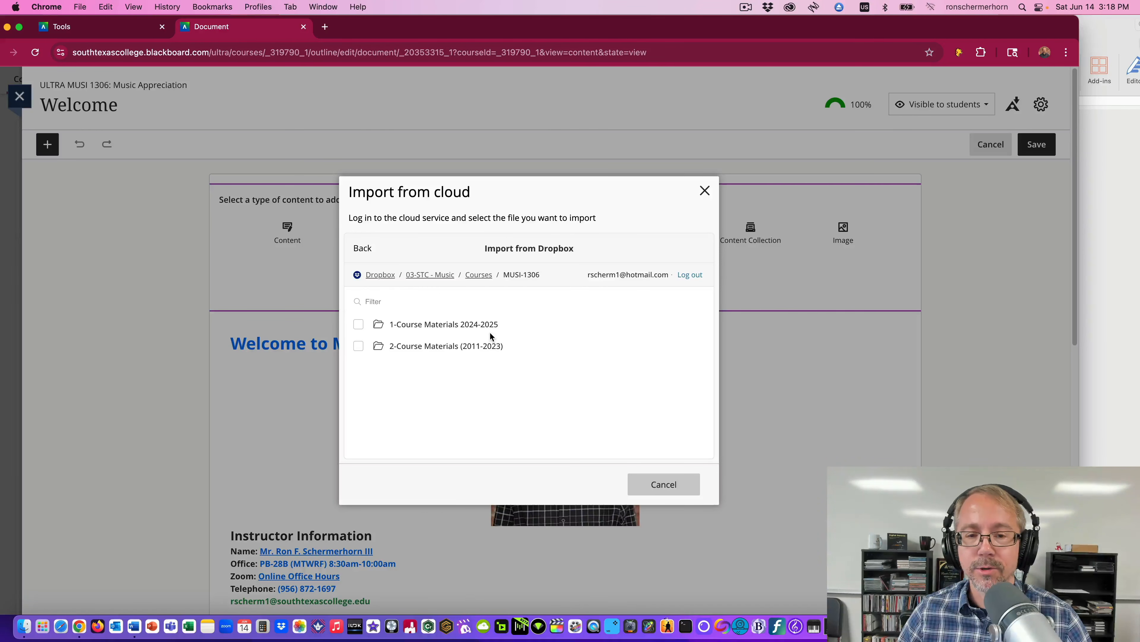
- Import 01-Welcome.png from the 00-Course-Images-Attachments folder in 1-Course Materials 2024-2025 on Dropbox
{"action": "left_click", "coordinate": [465, 325]}
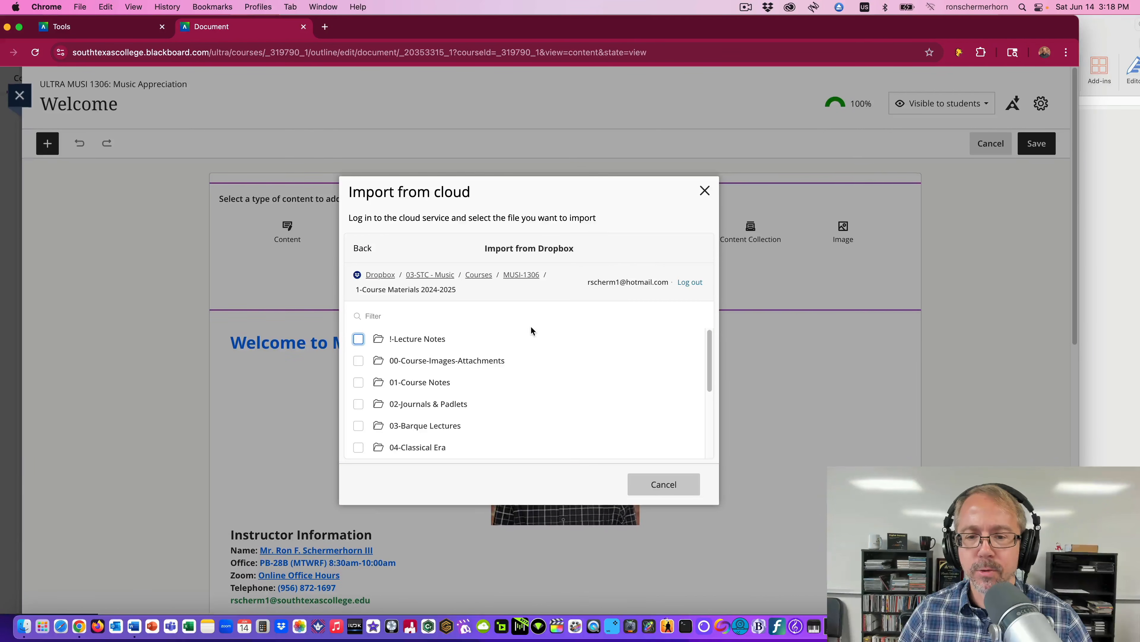
{"action": "left_click", "coordinate": [478, 367]}
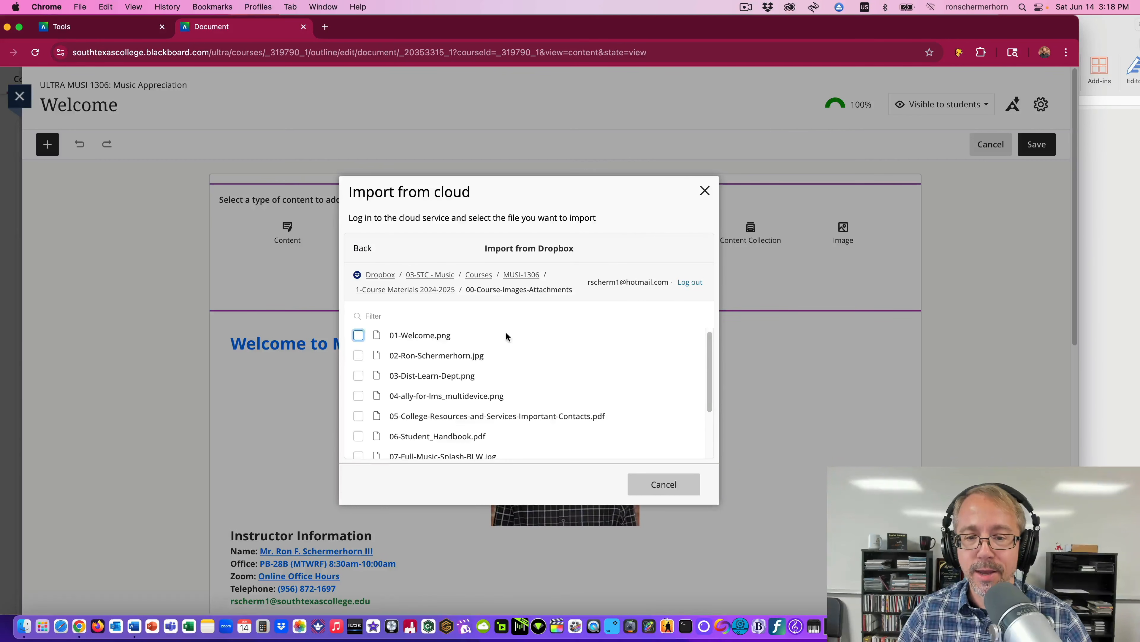
{"action": "scroll", "coordinate": [494, 342], "scroll_direction": "down", "scroll_amount": 1}
{"action": "scroll", "coordinate": [465, 357], "scroll_direction": "up", "scroll_amount": 1}
{"action": "left_click", "coordinate": [359, 339]}
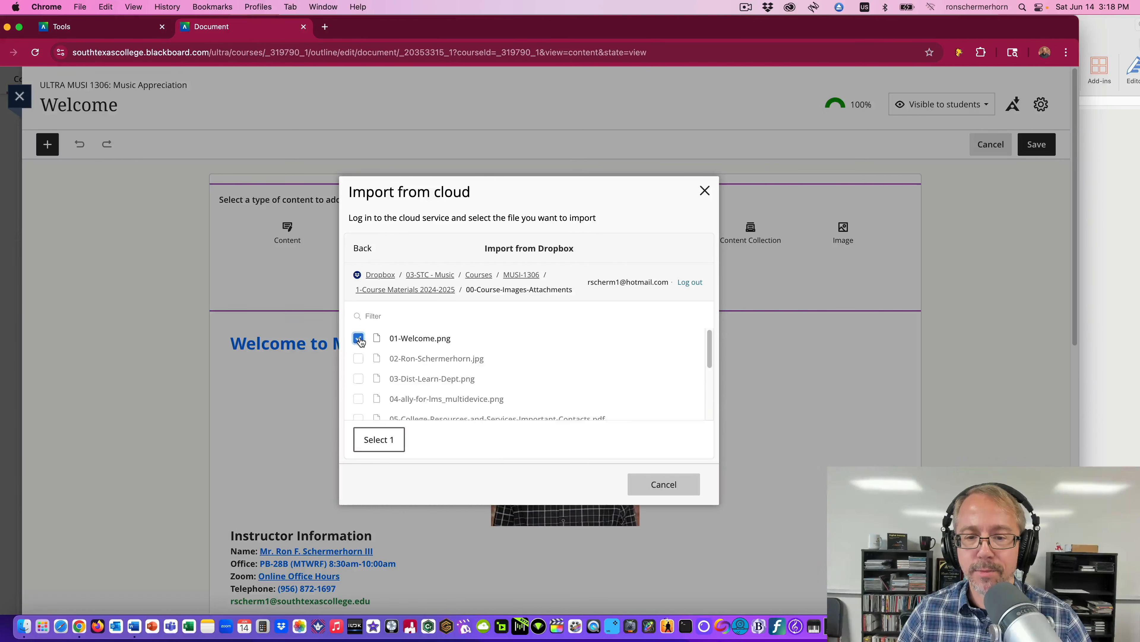
{"action": "left_click", "coordinate": [378, 439]}
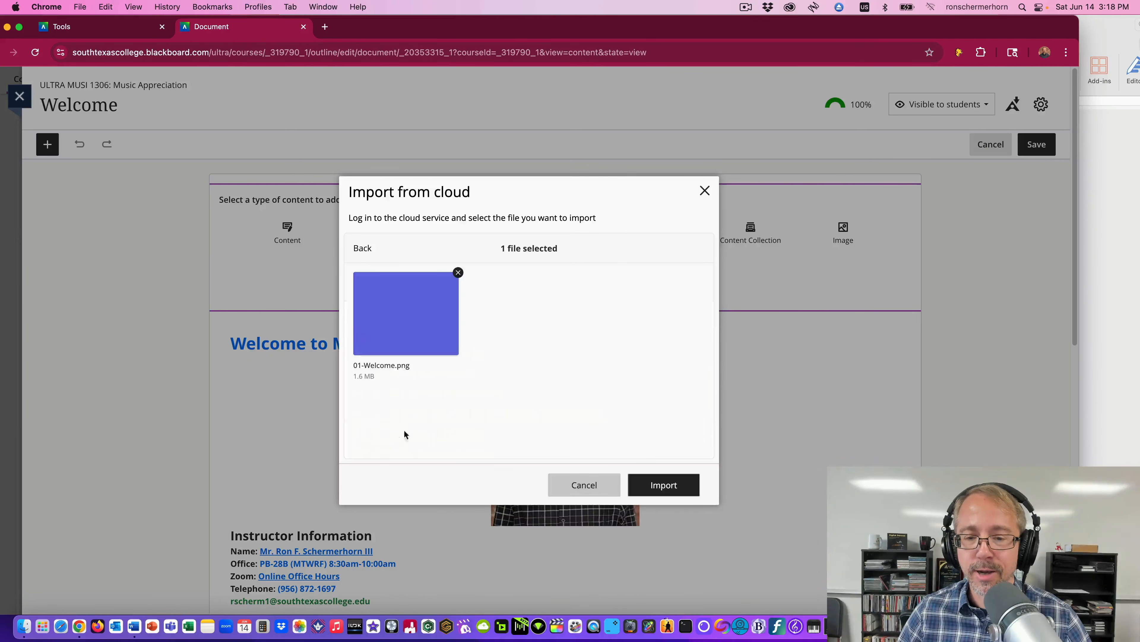
{"action": "left_click", "coordinate": [668, 492]}
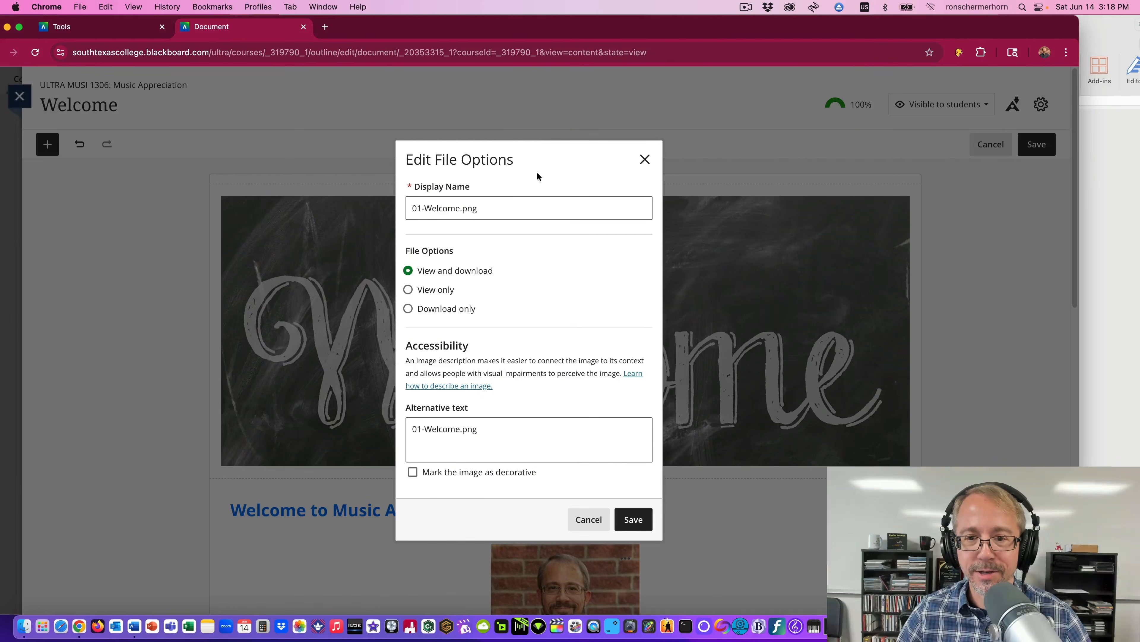
- Set the imported image's display name to "Welcome to Music Appreciation!", make it View only and decorative, and save the options and document
{"action": "left_click_drag", "start_coordinate": [481, 209], "coordinate": [403, 208]}
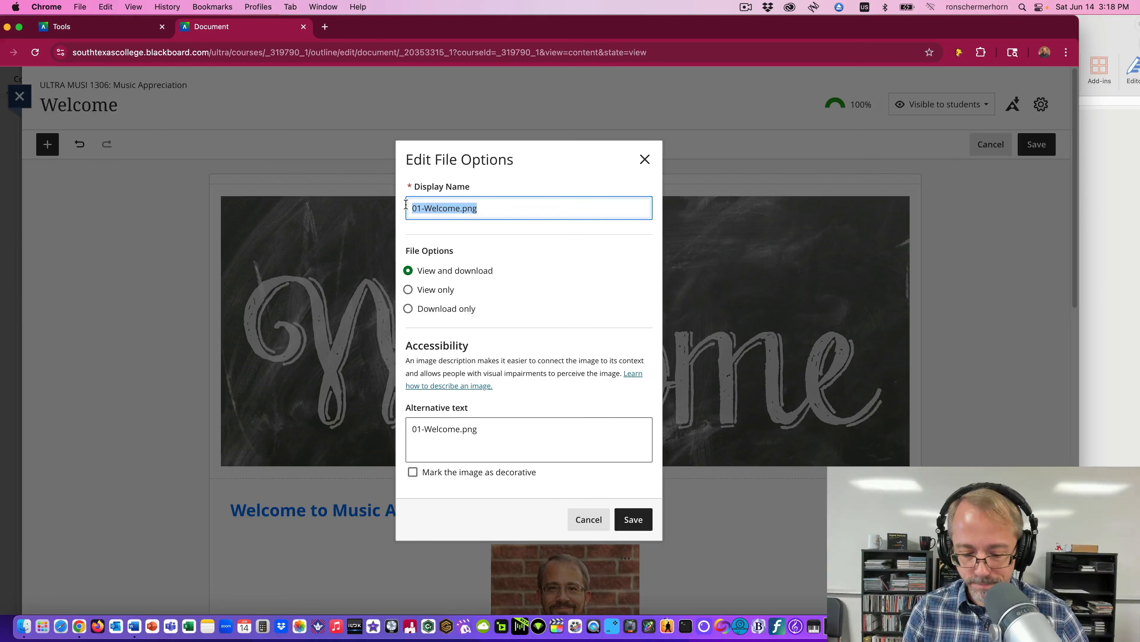
{"action": "key", "text": "BackSpace"}
{"action": "type", "text": "Welcome to Music Appreciation!"}
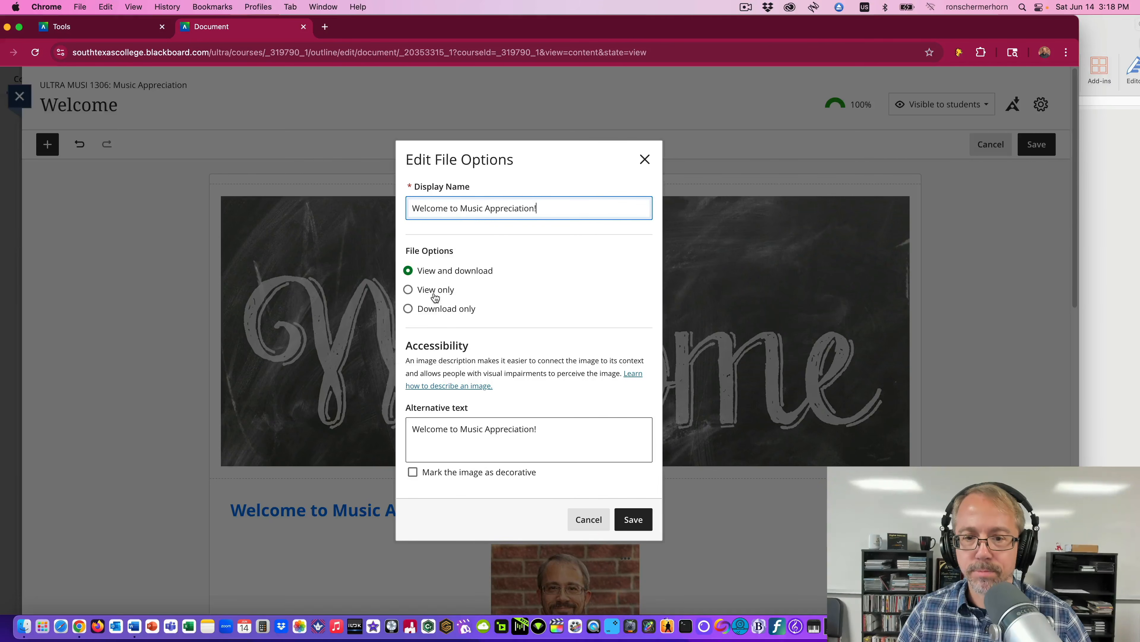
{"action": "left_click", "coordinate": [409, 291]}
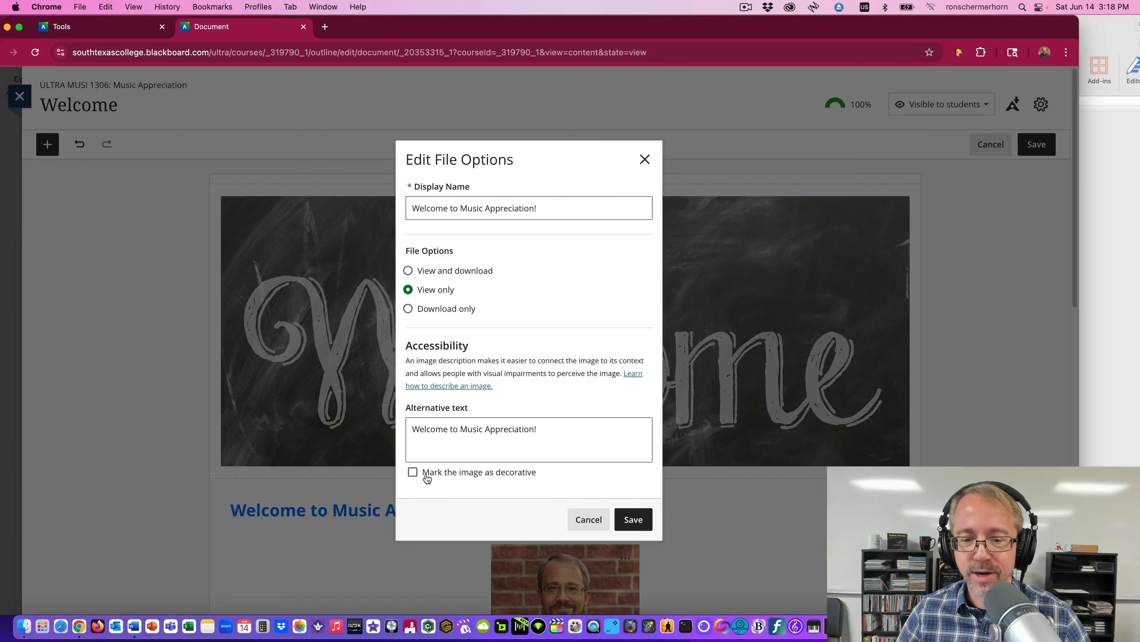
{"action": "left_click", "coordinate": [412, 472]}
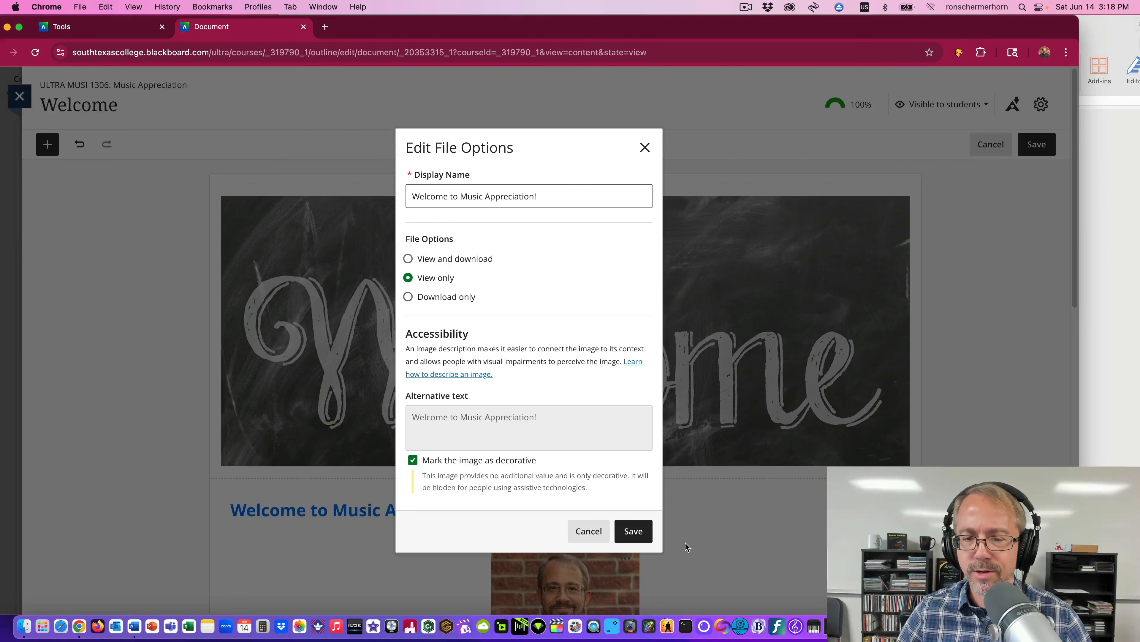
{"action": "left_click", "coordinate": [632, 532]}
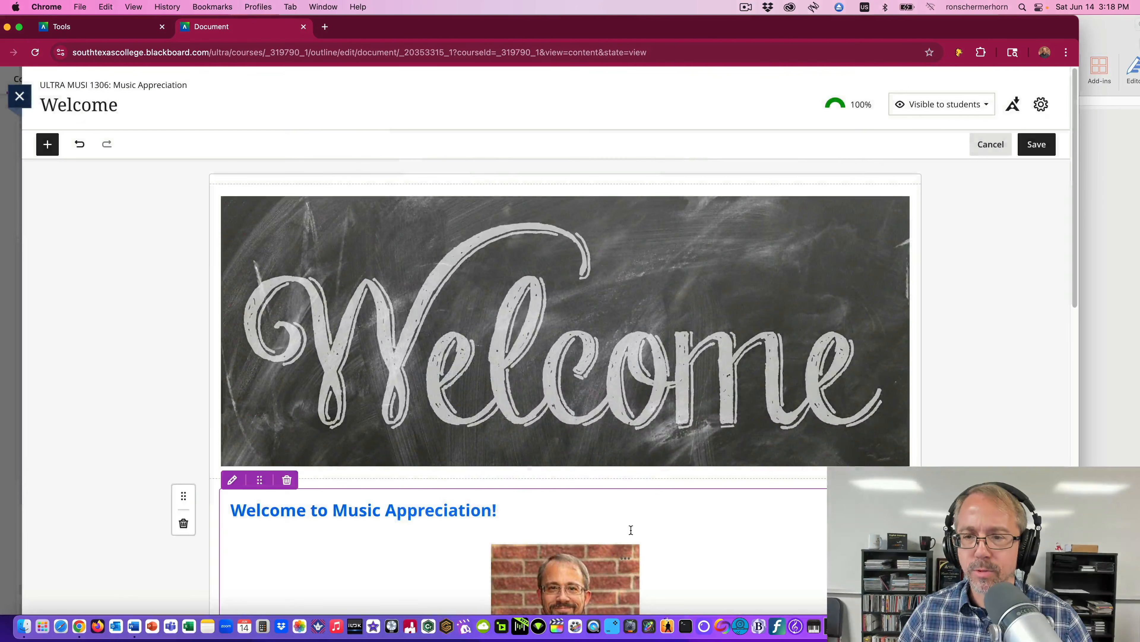
{"action": "left_click", "coordinate": [1039, 144]}
{"action": "scroll", "coordinate": [810, 274], "scroll_direction": "down", "scroll_amount": 3}
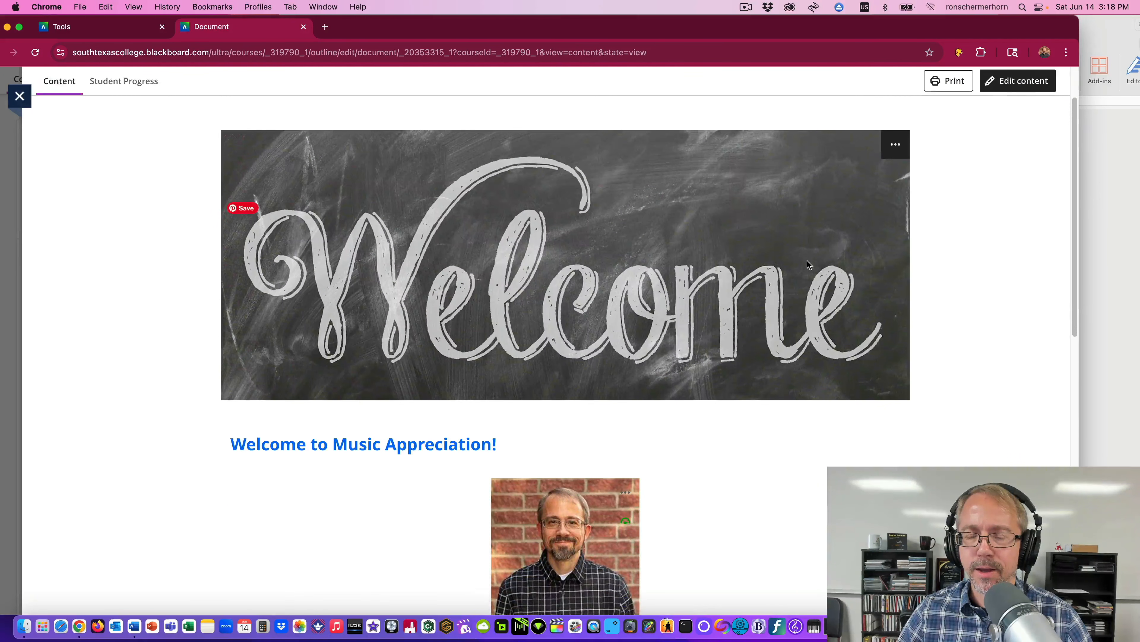
{"action": "scroll", "coordinate": [807, 264], "scroll_direction": "up", "scroll_amount": 5}
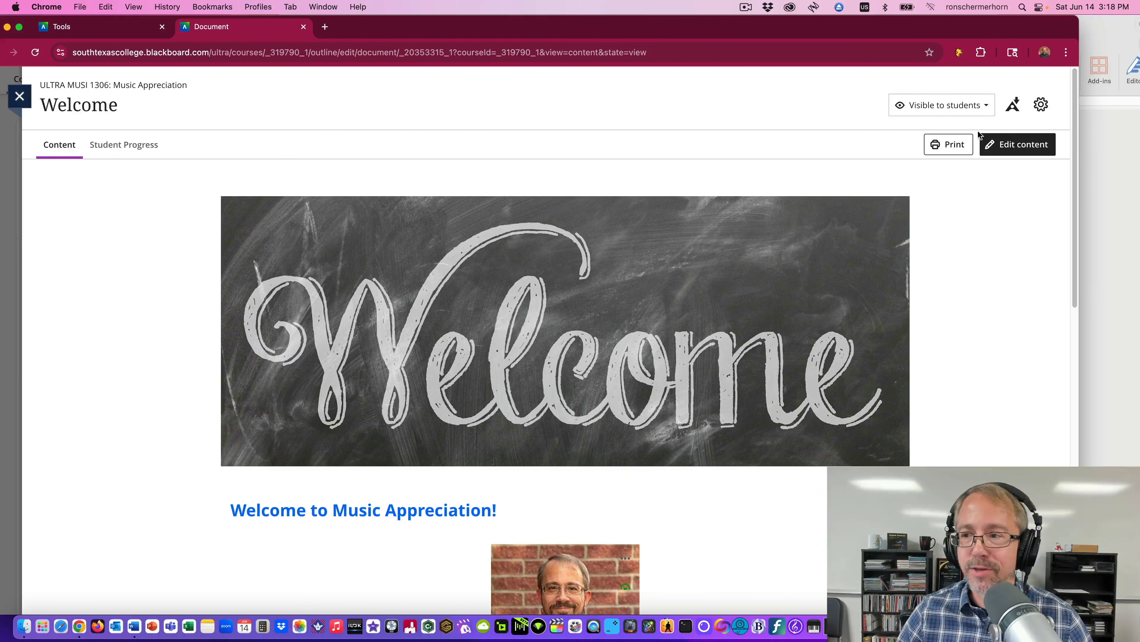
- Remove the Dropbox-imported Welcome banner from the document and save the change
{"action": "left_click", "coordinate": [1018, 144]}
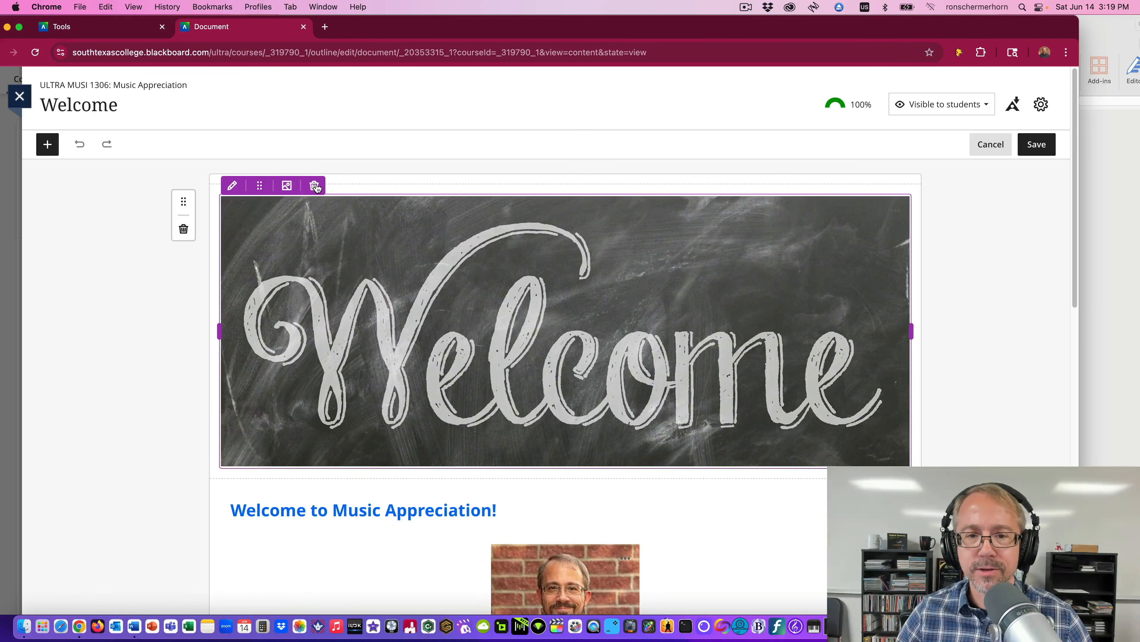
{"action": "left_click", "coordinate": [315, 186]}
{"action": "left_click", "coordinate": [1037, 146]}
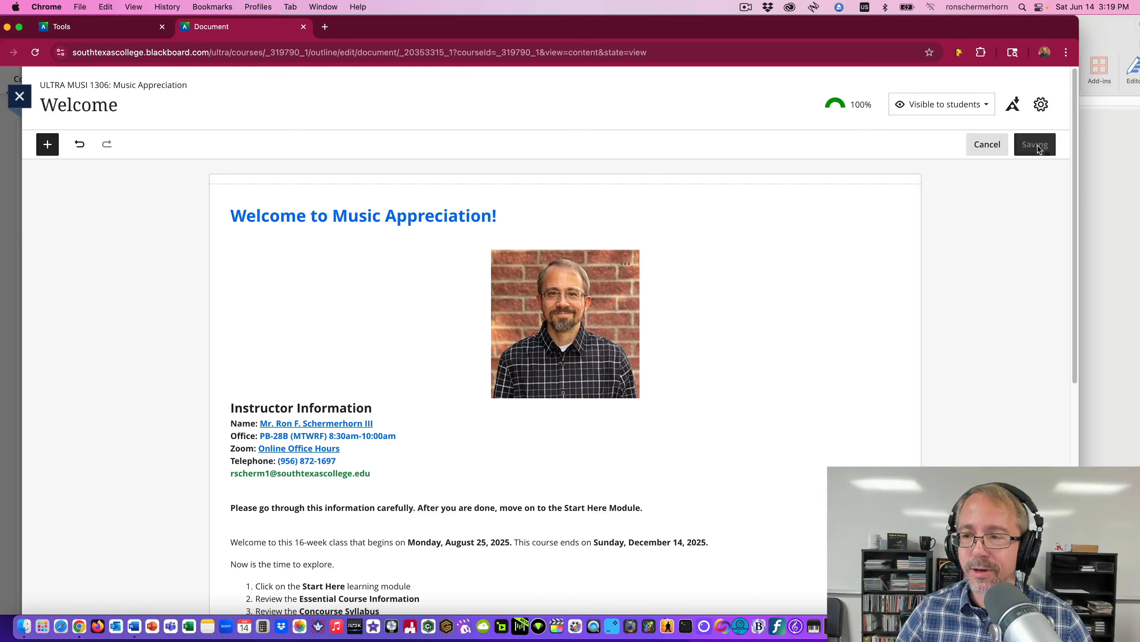
- Edit the Welcome document and insert 01-Welcome.png from the Content Collection's !-Course-Images-Attachments folder as a block above the heading
{"action": "left_click", "coordinate": [1005, 143]}
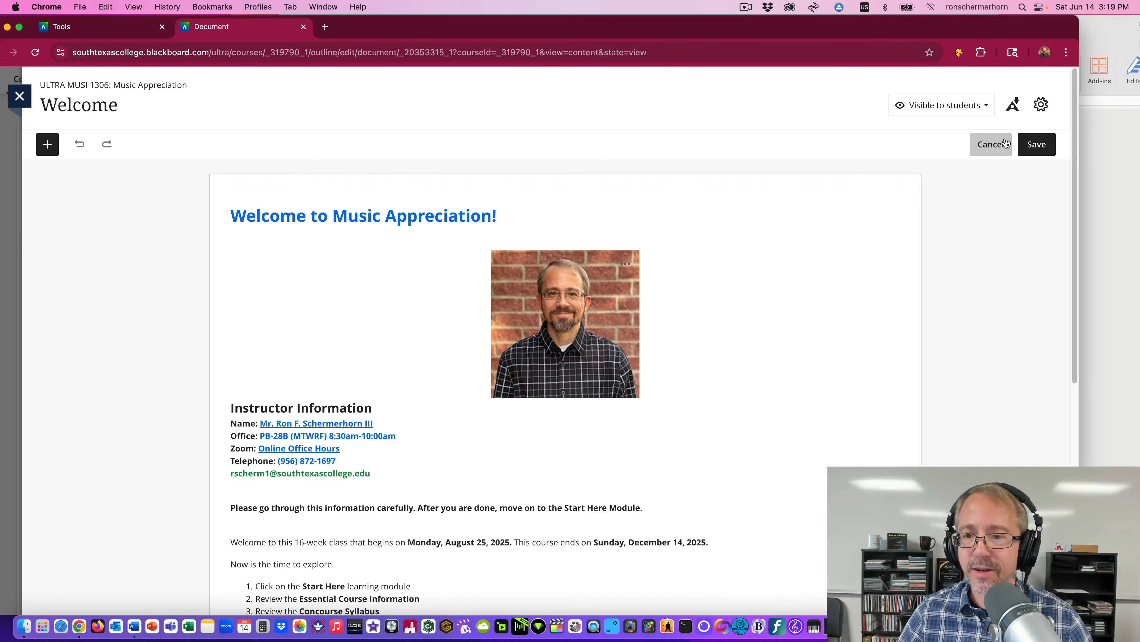
{"action": "left_click", "coordinate": [565, 184]}
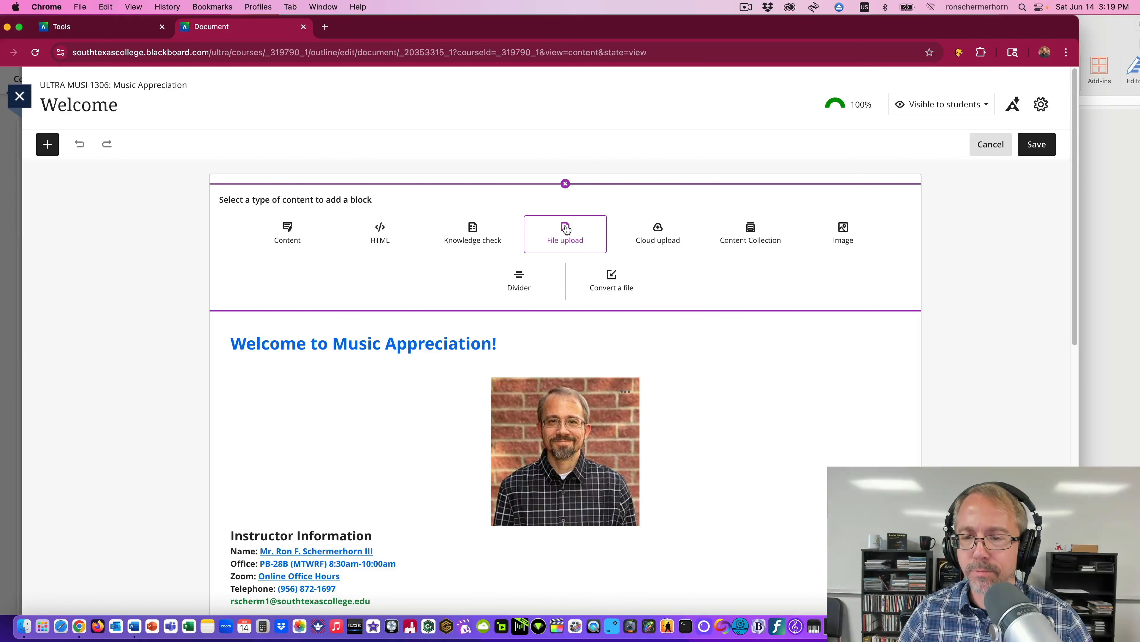
{"action": "left_click", "coordinate": [755, 229]}
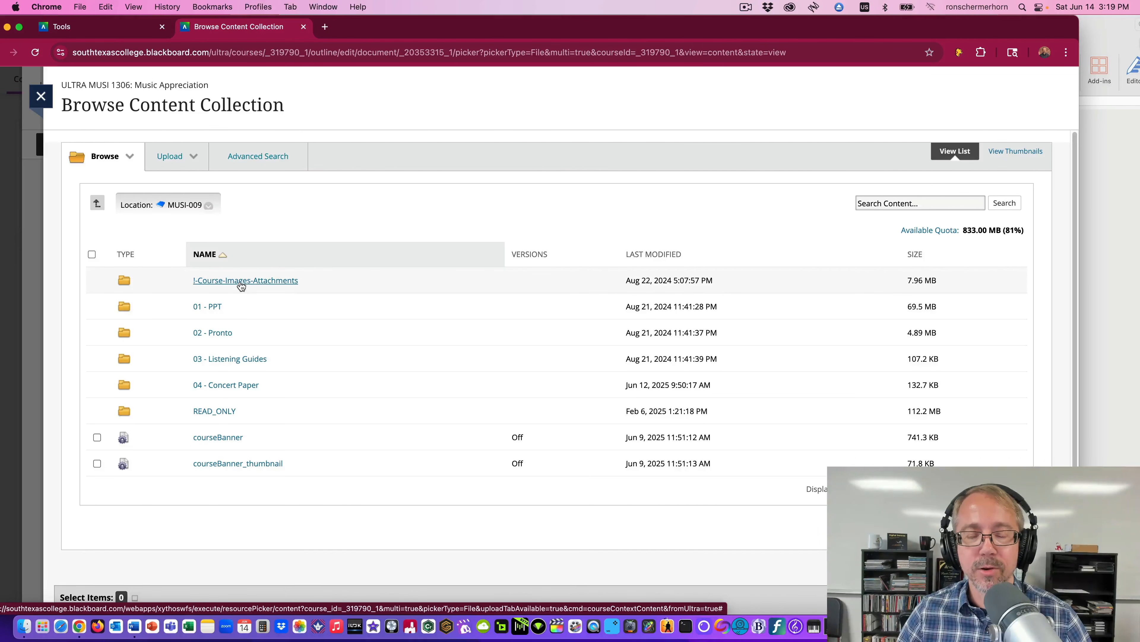
{"action": "left_click", "coordinate": [251, 285]}
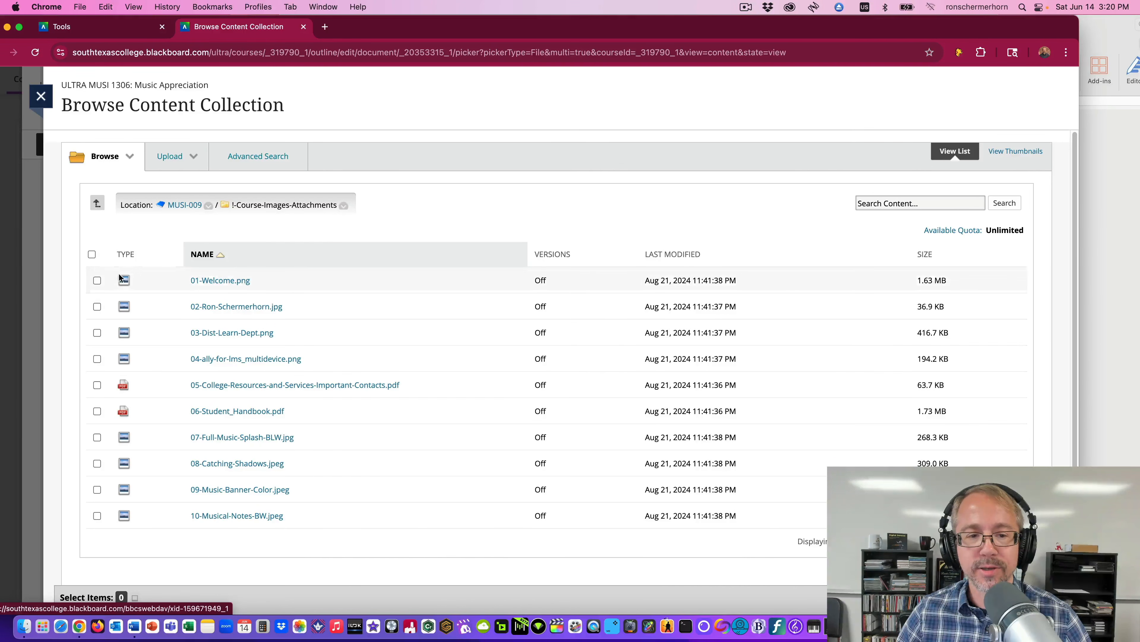
{"action": "left_click", "coordinate": [98, 281]}
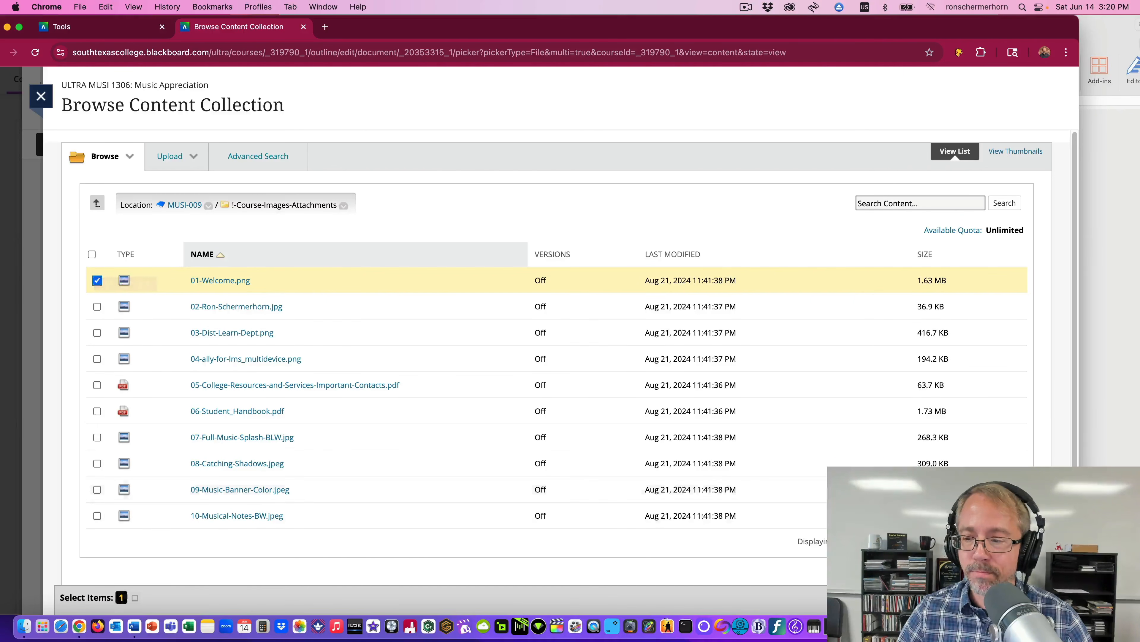
{"action": "left_click", "coordinate": [1037, 597]}
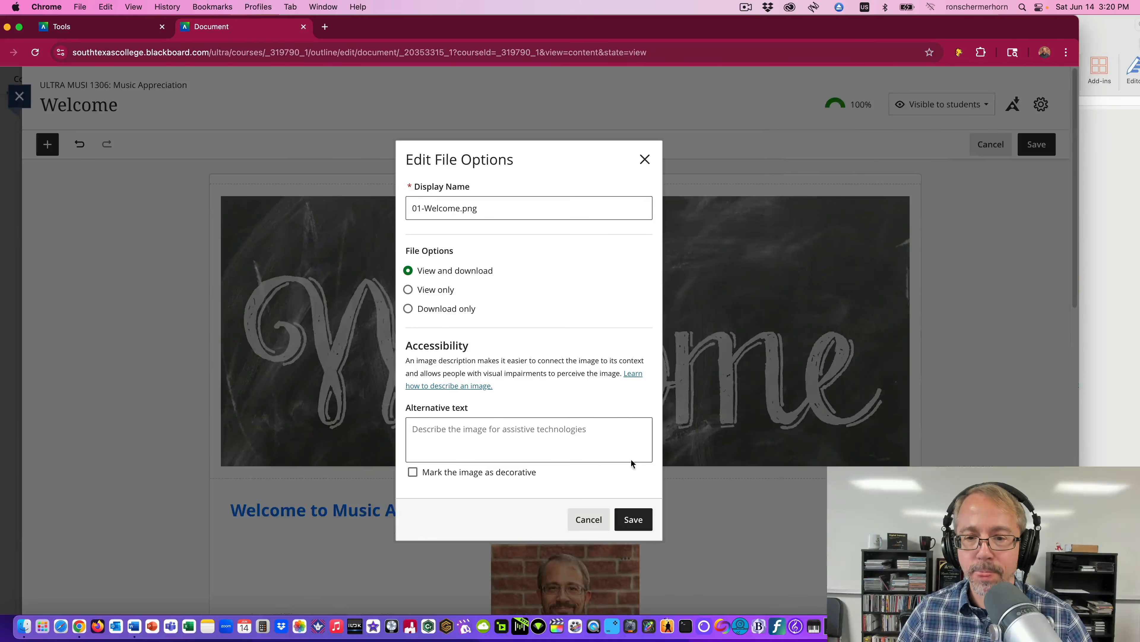
- Set the banner's display name to "Welcome to Music Appreciation!", make it View only and decorative, and save the options and document
{"action": "left_click_drag", "start_coordinate": [483, 207], "coordinate": [397, 204]}
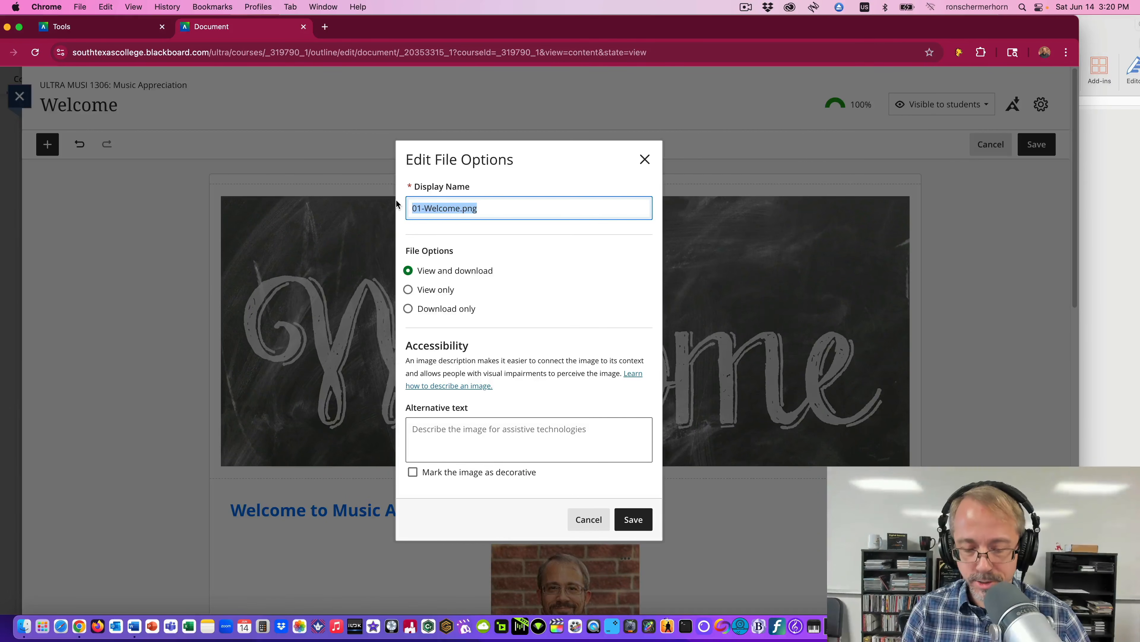
{"action": "type", "text": "Welcome to Music Appreciation!"}
{"action": "left_click", "coordinate": [408, 289]}
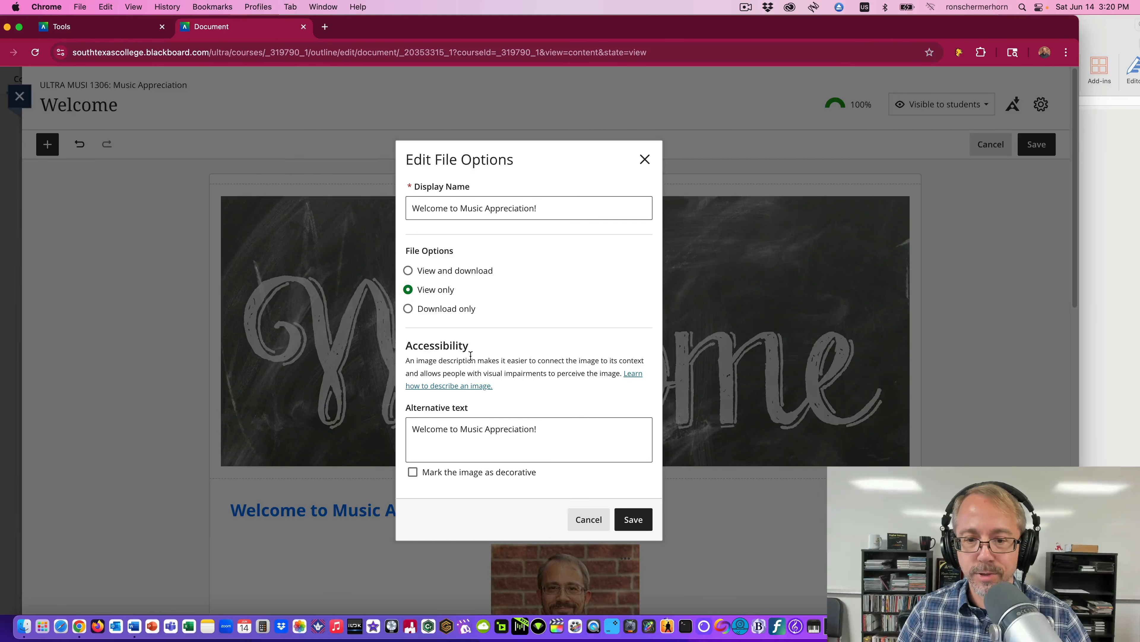
{"action": "left_click", "coordinate": [412, 471]}
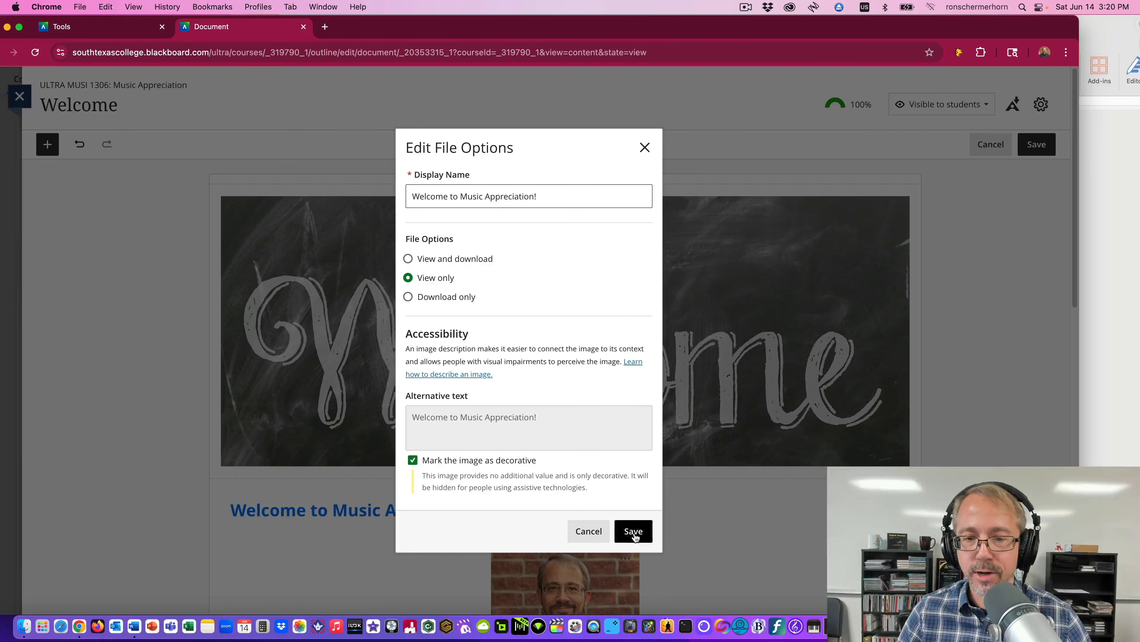
{"action": "left_click", "coordinate": [634, 531]}
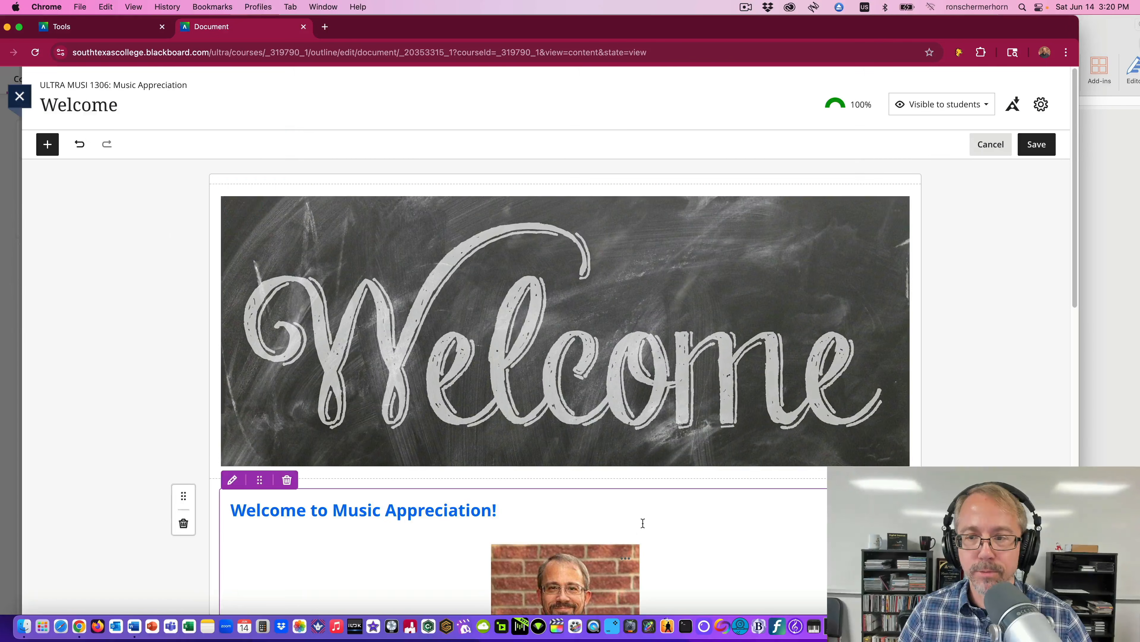
{"action": "left_click", "coordinate": [1037, 146]}
{"action": "scroll", "coordinate": [596, 225], "scroll_direction": "down", "scroll_amount": 3}
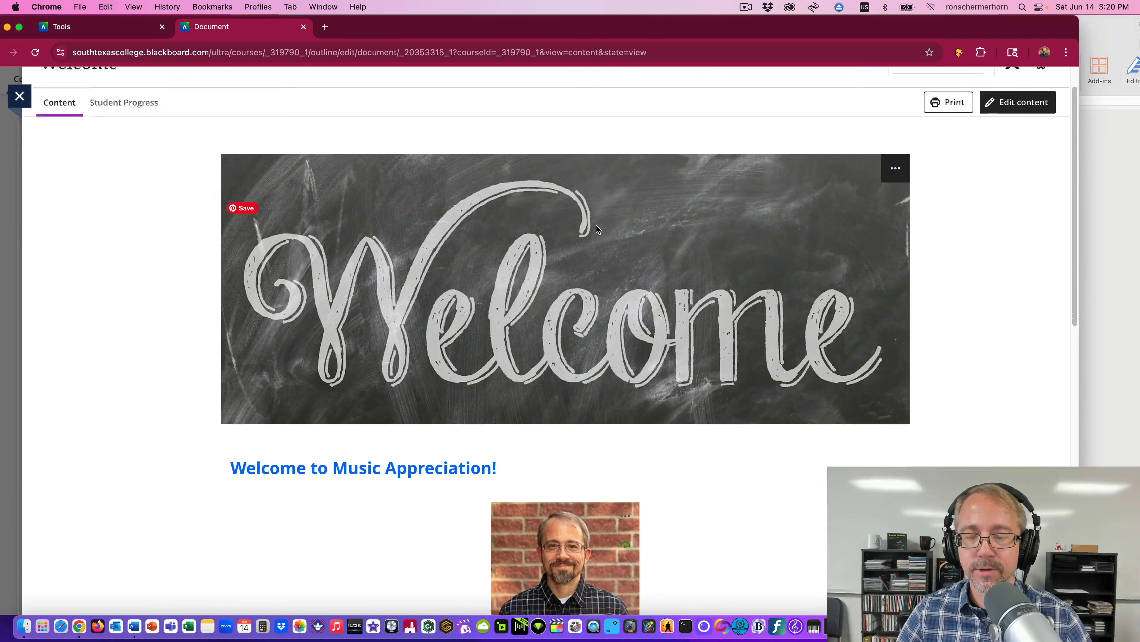
{"action": "scroll", "coordinate": [639, 192], "scroll_direction": "up", "scroll_amount": 5}
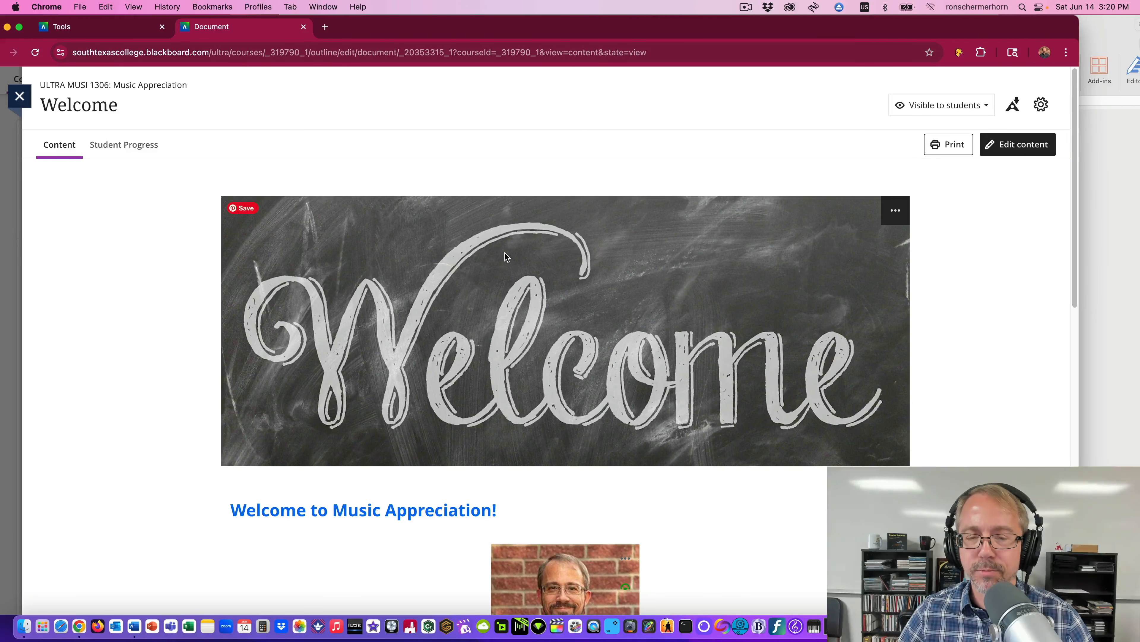
- Remove the Welcome banner inserted from the Content Collection and save the document
{"action": "left_click", "coordinate": [1019, 145]}
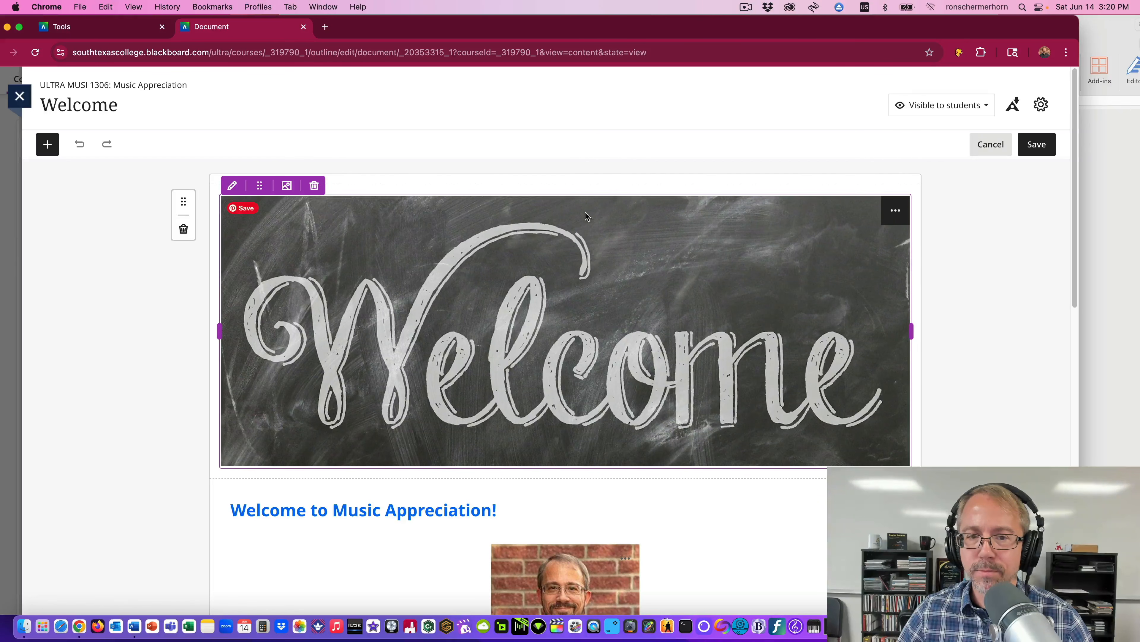
{"action": "left_click", "coordinate": [314, 185]}
{"action": "left_click", "coordinate": [1041, 146]}
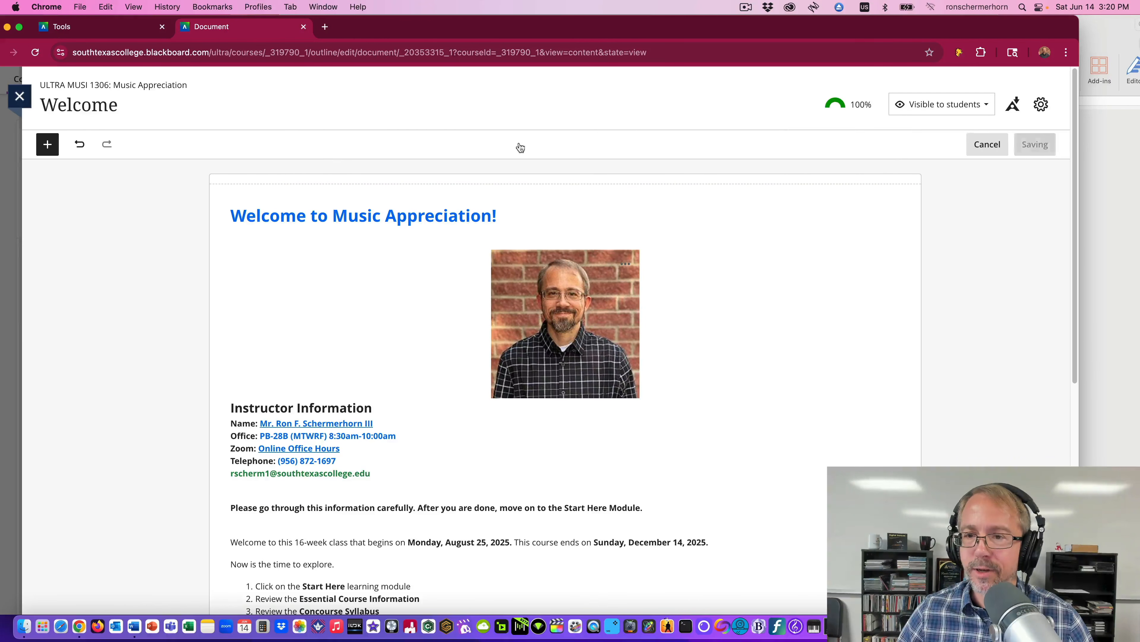
- Edit the Welcome document again and start a new block above the Welcome heading
{"action": "left_click", "coordinate": [996, 143]}
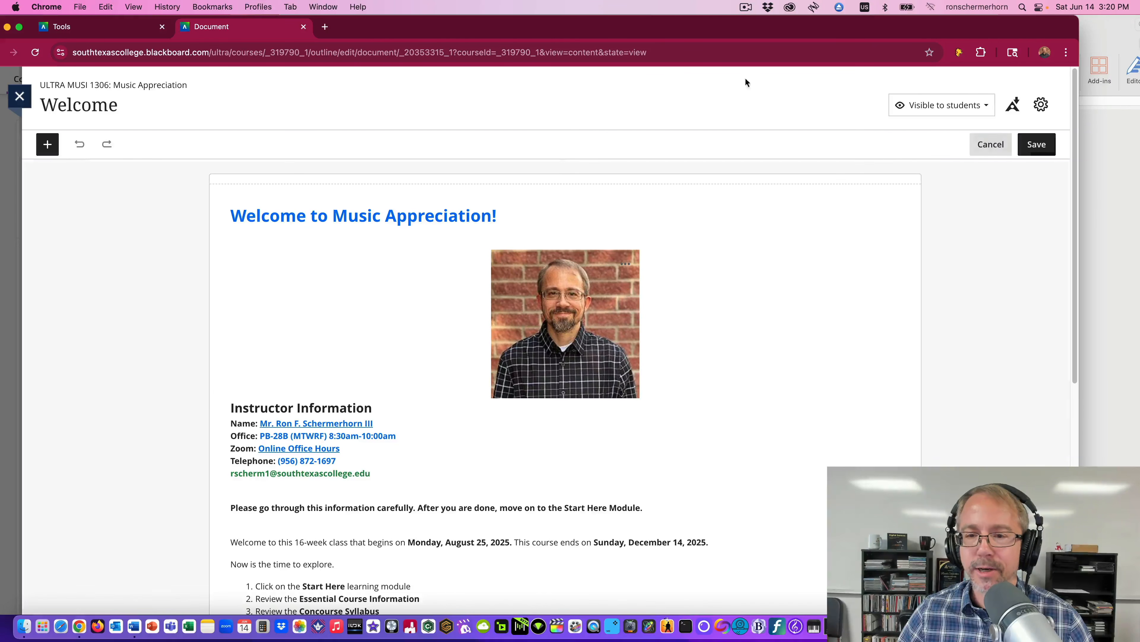
{"action": "left_click", "coordinate": [565, 184]}
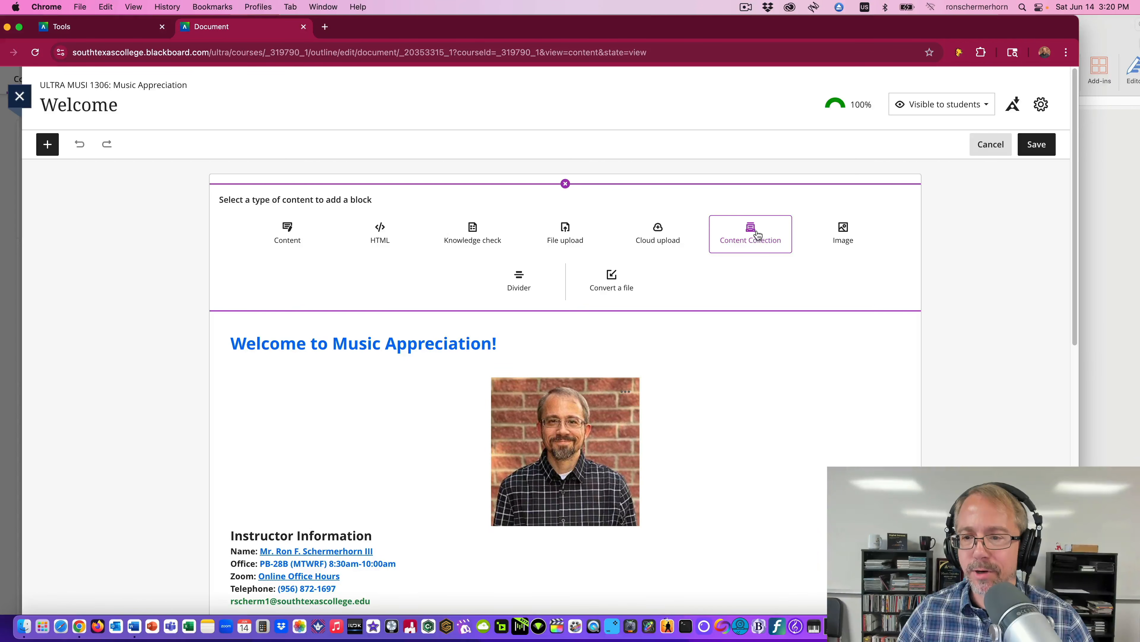
{"action": "left_click", "coordinate": [754, 233]}
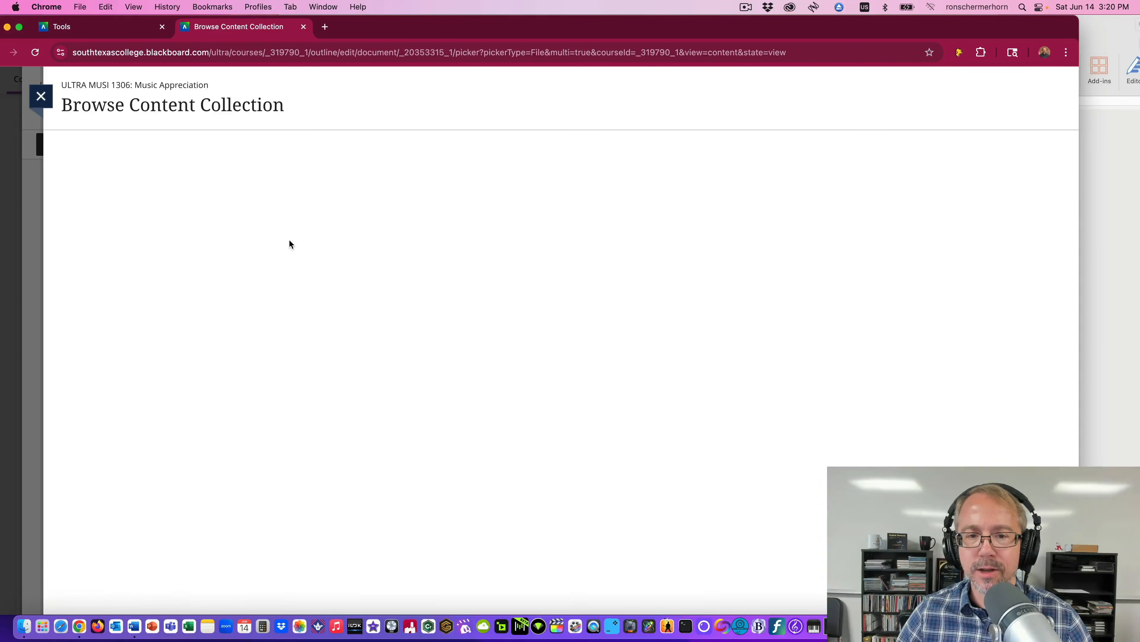
{"action": "left_click", "coordinate": [269, 281]}
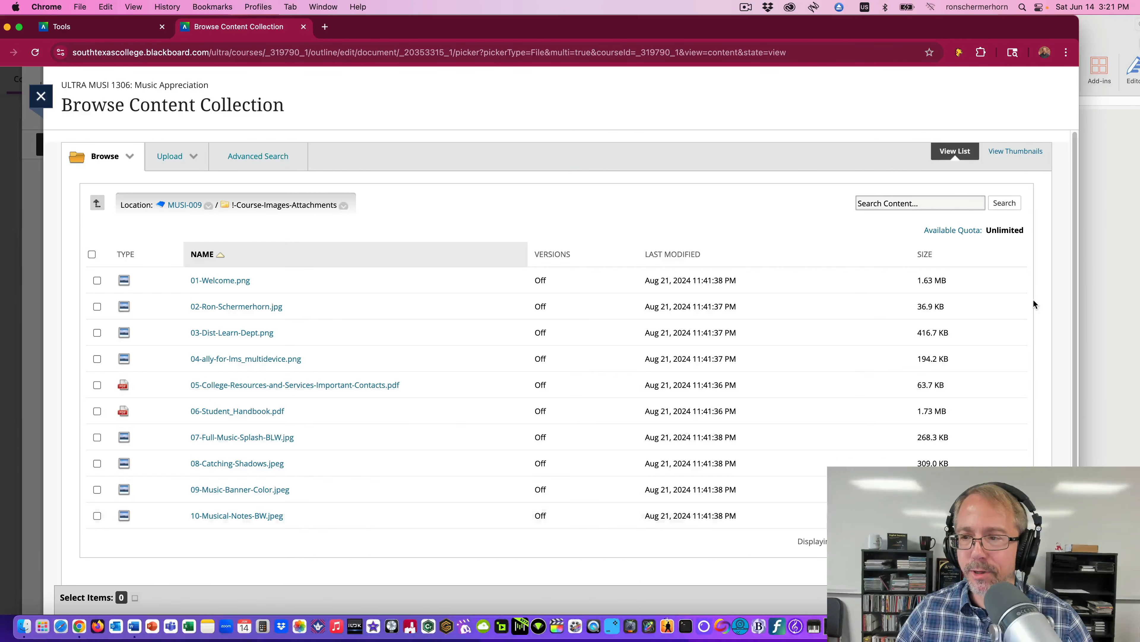
{"action": "left_click", "coordinate": [41, 96]}
- Copy the permanent URL of 01-Welcome.png from its settings in the !-Course-Images-Attachments folder and return to the Welcome document
{"action": "left_click", "coordinate": [98, 28]}
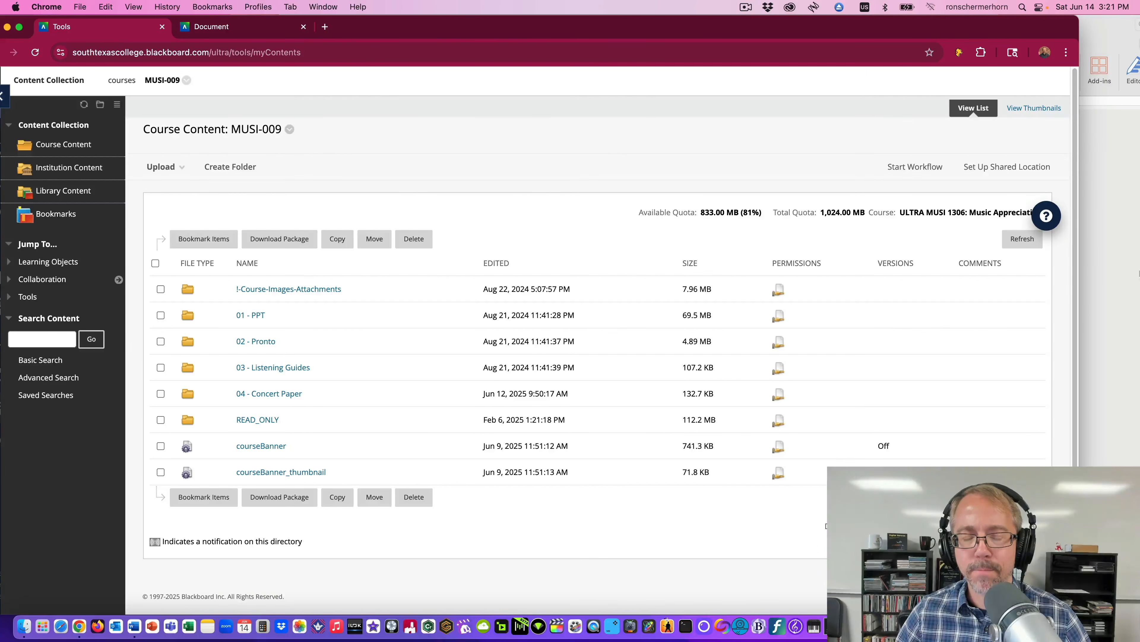
{"action": "left_click", "coordinate": [273, 290]}
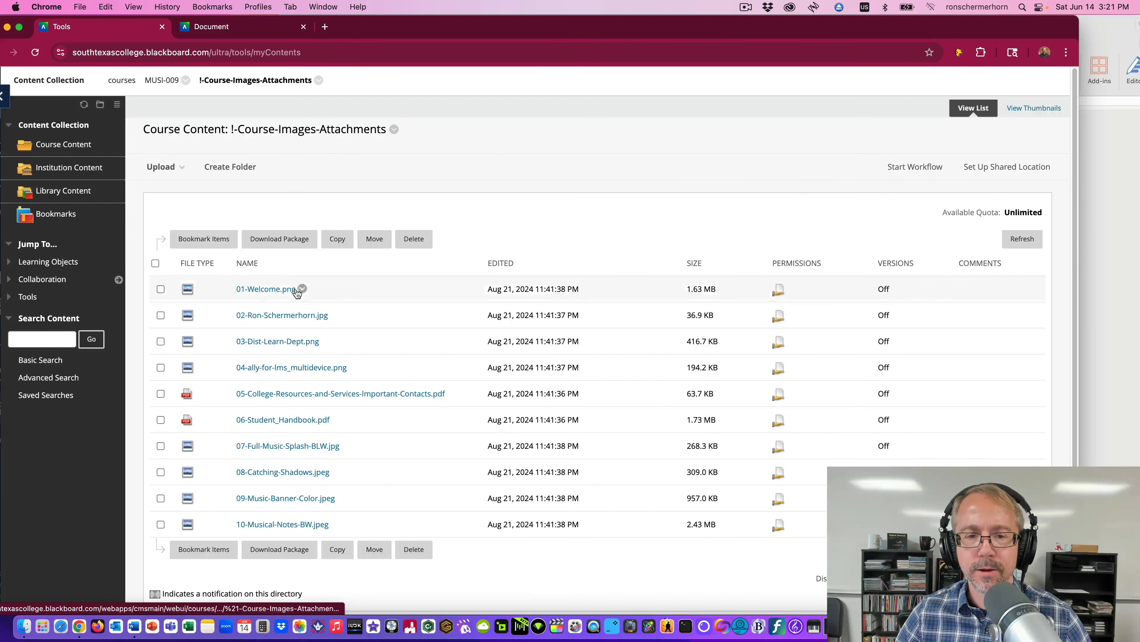
{"action": "left_click", "coordinate": [302, 289]}
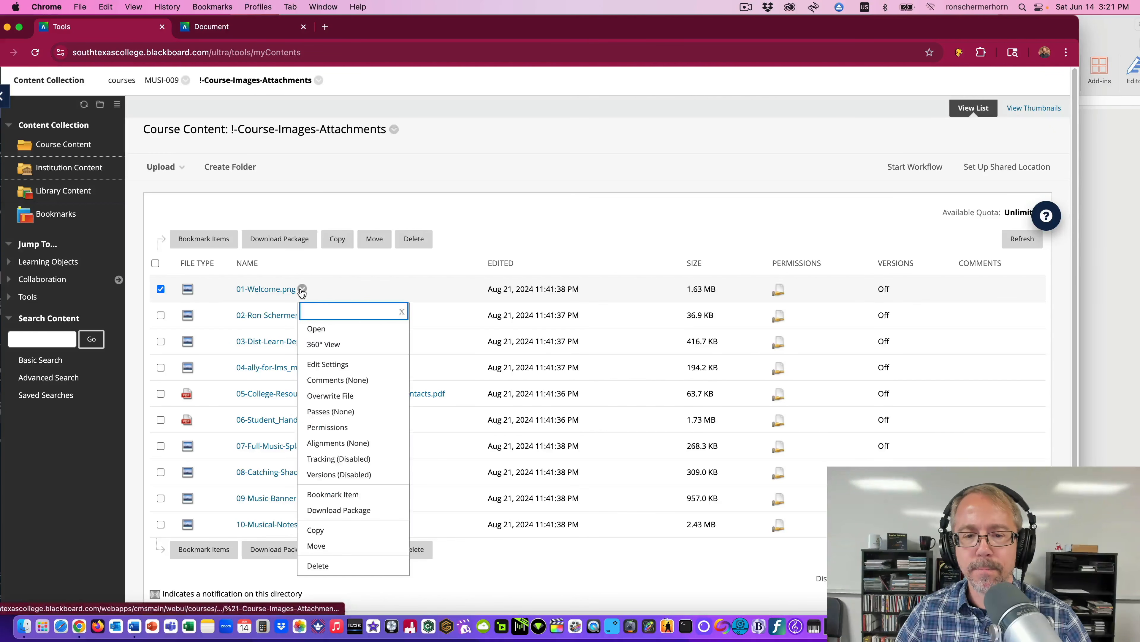
{"action": "left_click", "coordinate": [329, 365]}
{"action": "left_click_drag", "start_coordinate": [544, 281], "coordinate": [286, 283]}
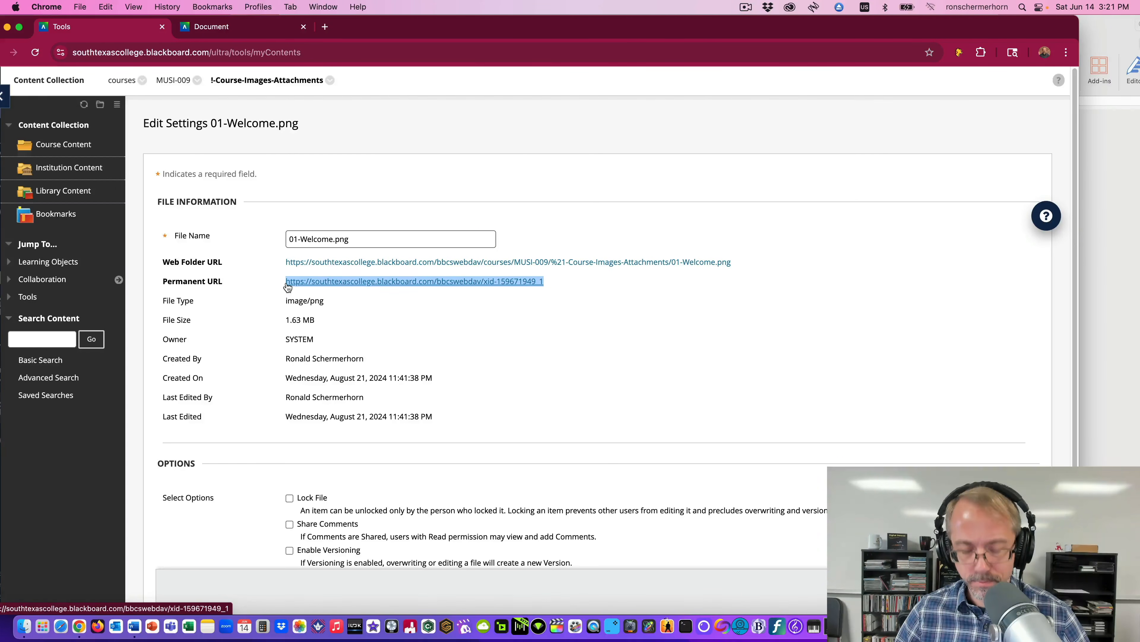
{"action": "key", "text": "super+c"}
{"action": "left_click", "coordinate": [213, 26]}
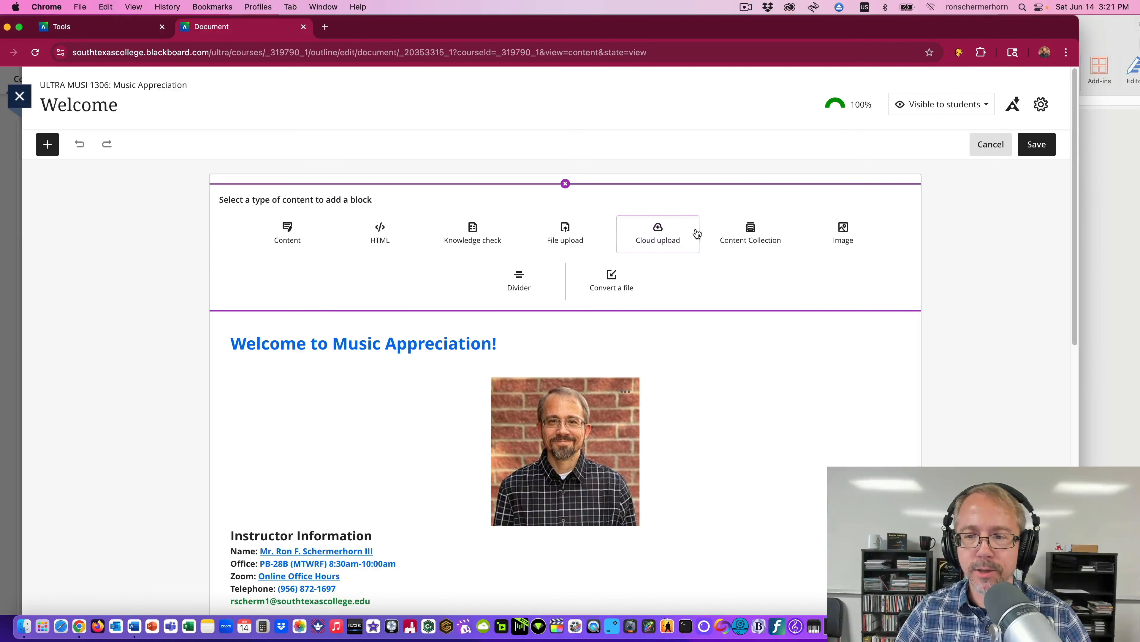
{"action": "left_click", "coordinate": [845, 229]}
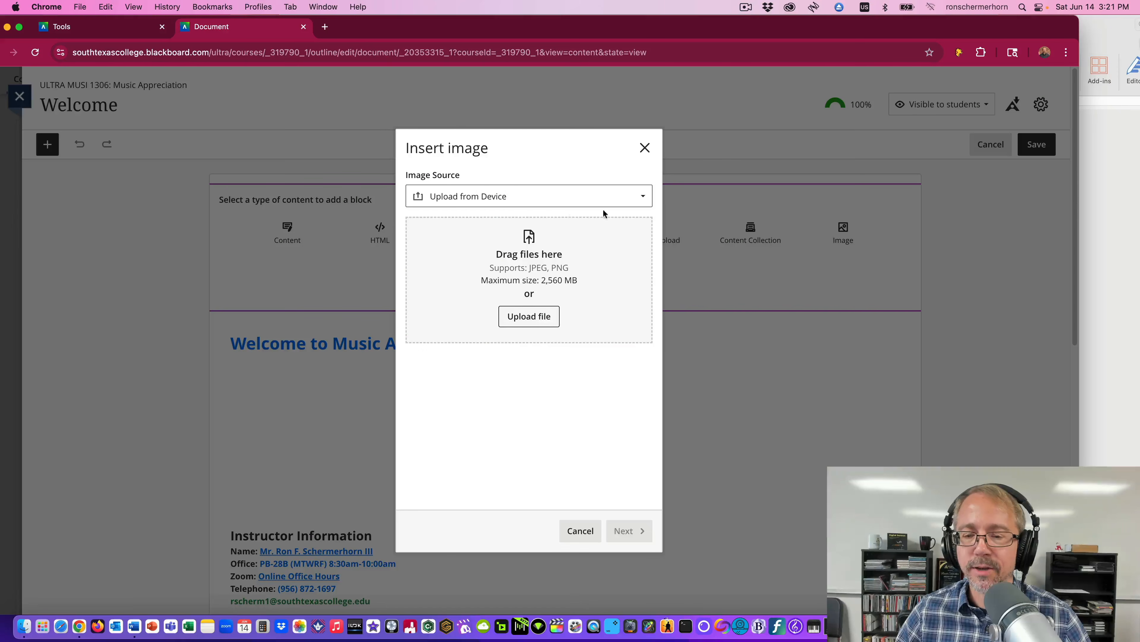
{"action": "left_click", "coordinate": [633, 198]}
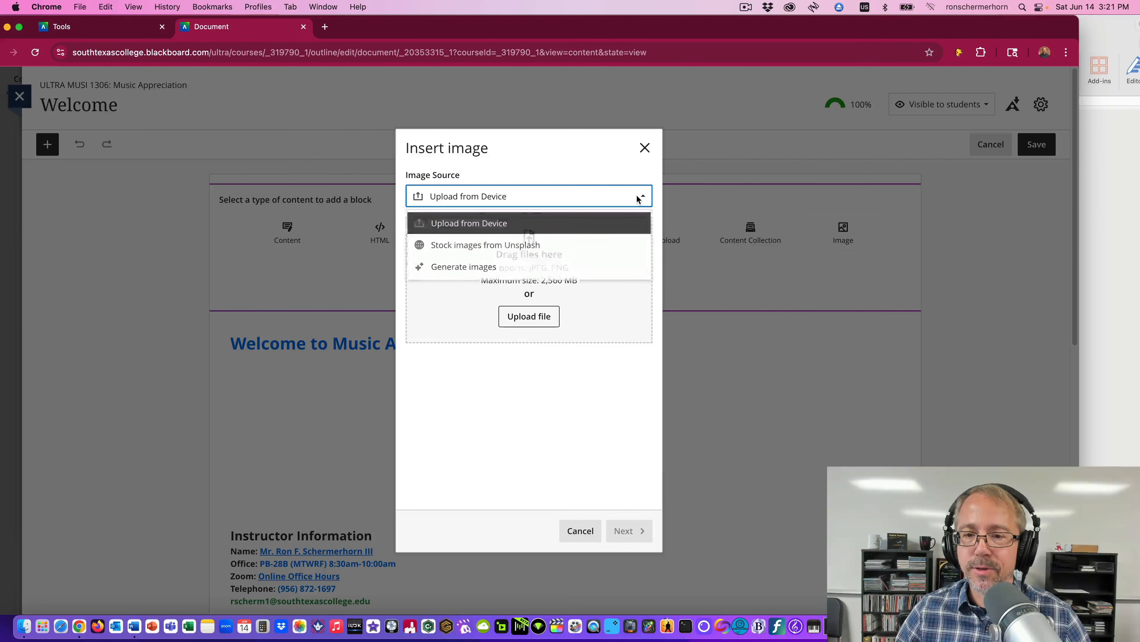
{"action": "left_click", "coordinate": [649, 146]}
{"action": "left_click", "coordinate": [649, 146]}
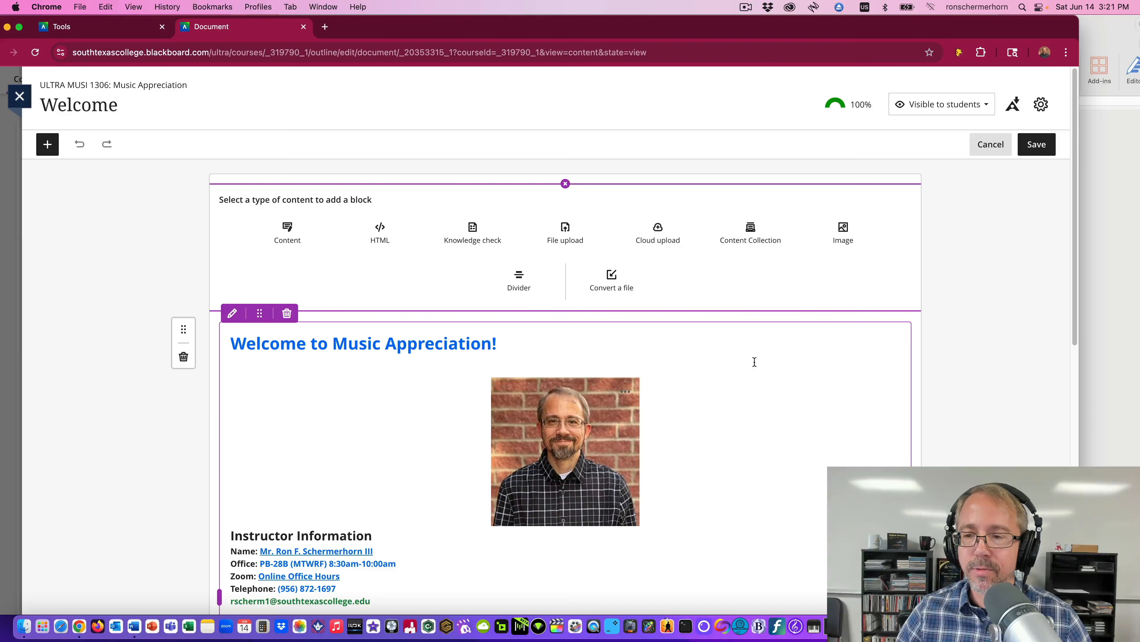
- Add a content block above the Welcome heading and start inserting an image from the copied permanent URL
{"action": "scroll", "coordinate": [756, 308], "scroll_direction": "down", "scroll_amount": 1}
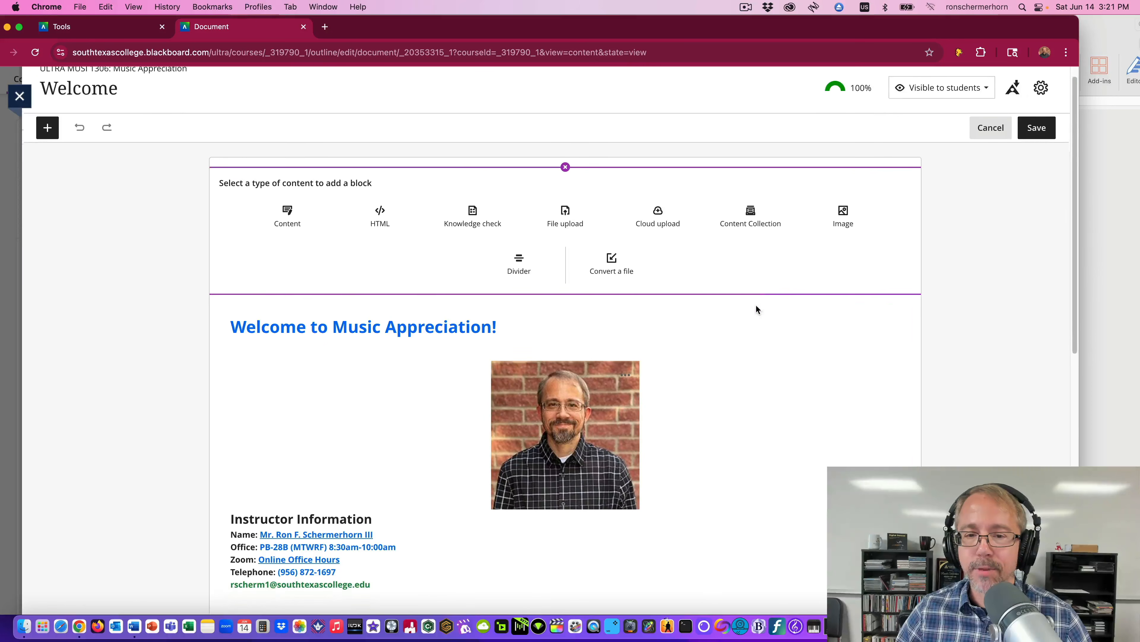
{"action": "left_click", "coordinate": [288, 210]}
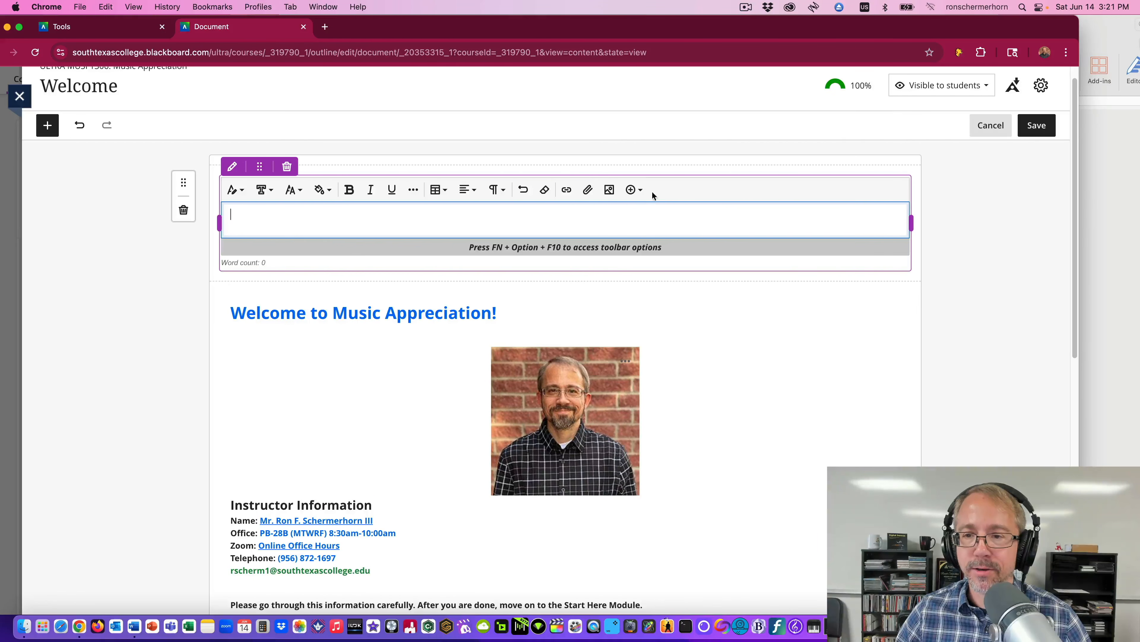
{"action": "left_click", "coordinate": [641, 192]}
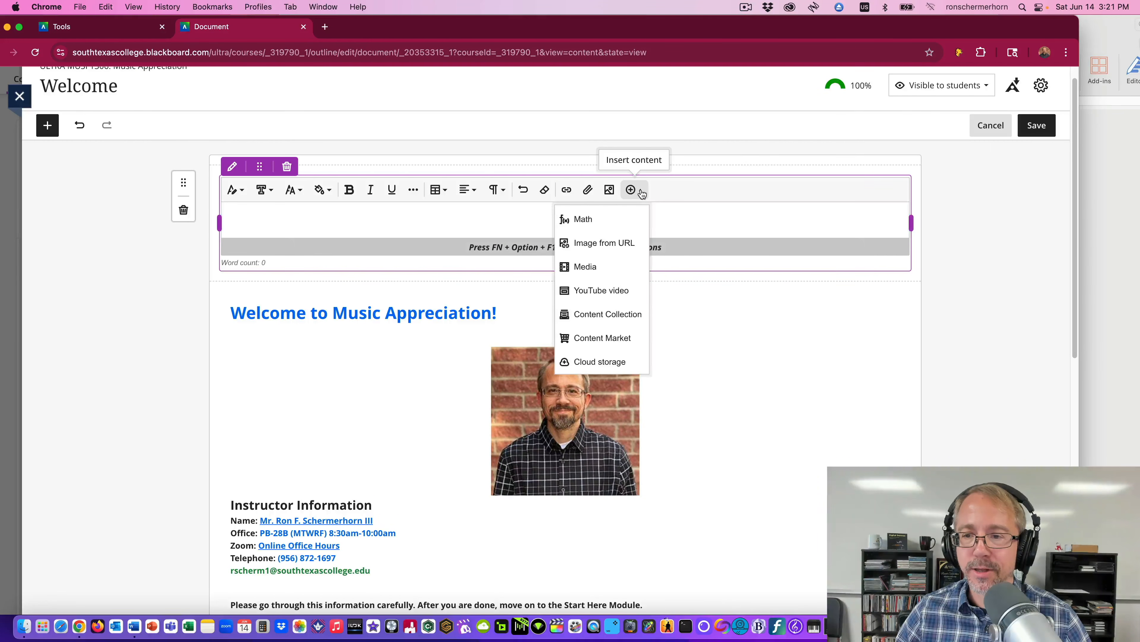
{"action": "left_click", "coordinate": [603, 243]}
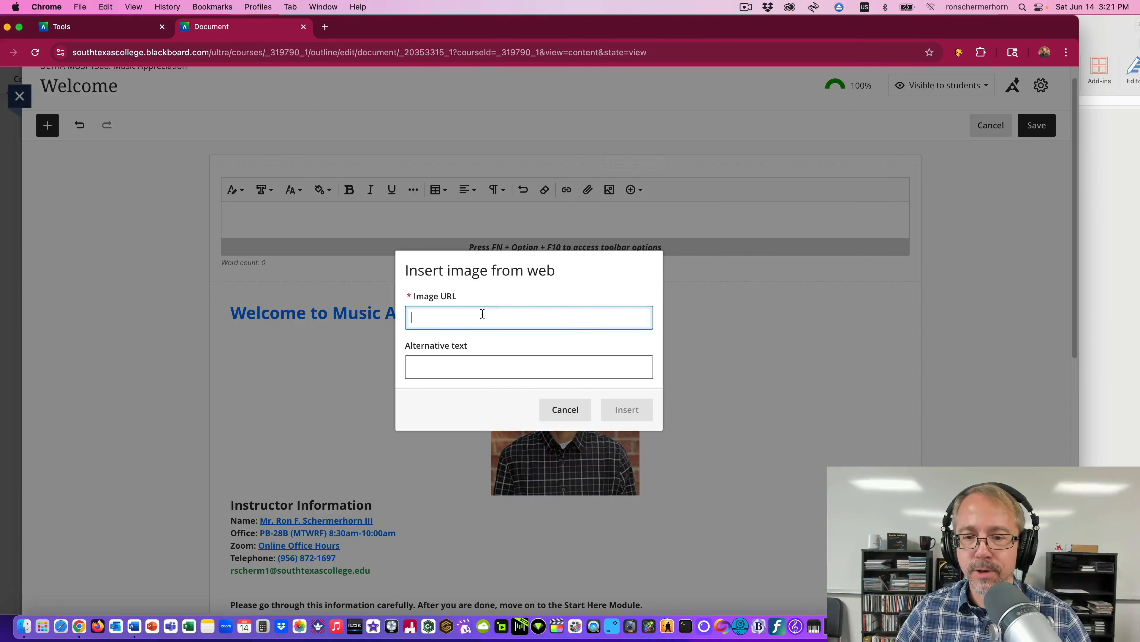
{"action": "key", "text": "super+v"}
- Copy "Welcome to Music Appreciation!" from the Word document in as the alternative text and insert the image
{"action": "left_click", "coordinate": [466, 357]}
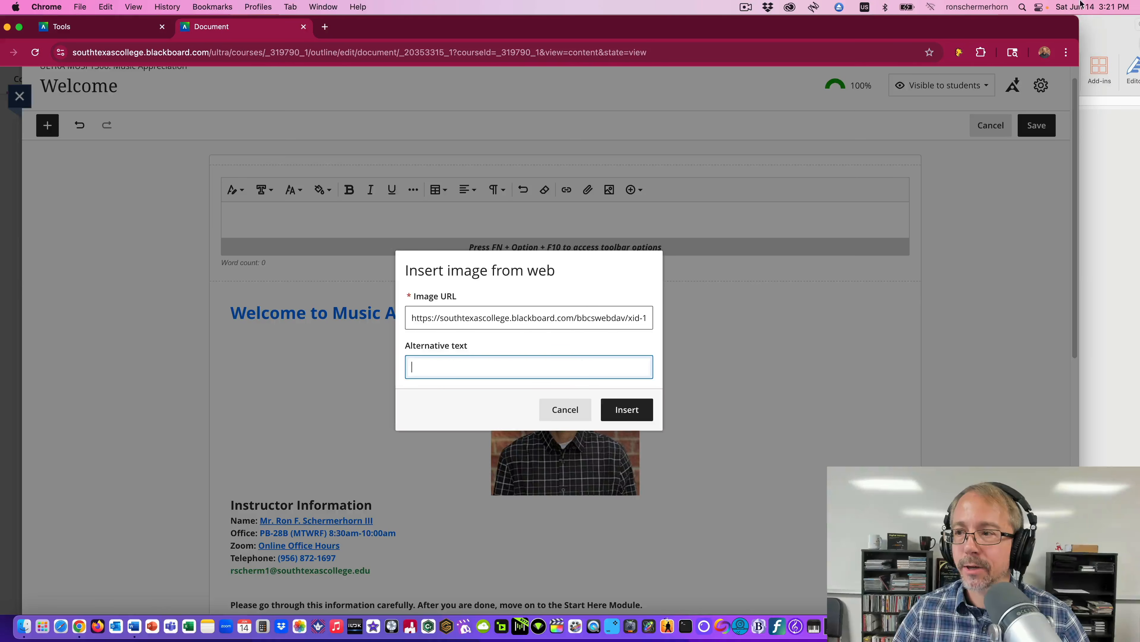
{"action": "left_click", "coordinate": [1109, 41]}
{"action": "left_click_drag", "start_coordinate": [741, 466], "coordinate": [579, 467]}
{"action": "key", "text": "super+c"}
{"action": "left_click", "coordinate": [166, 314]}
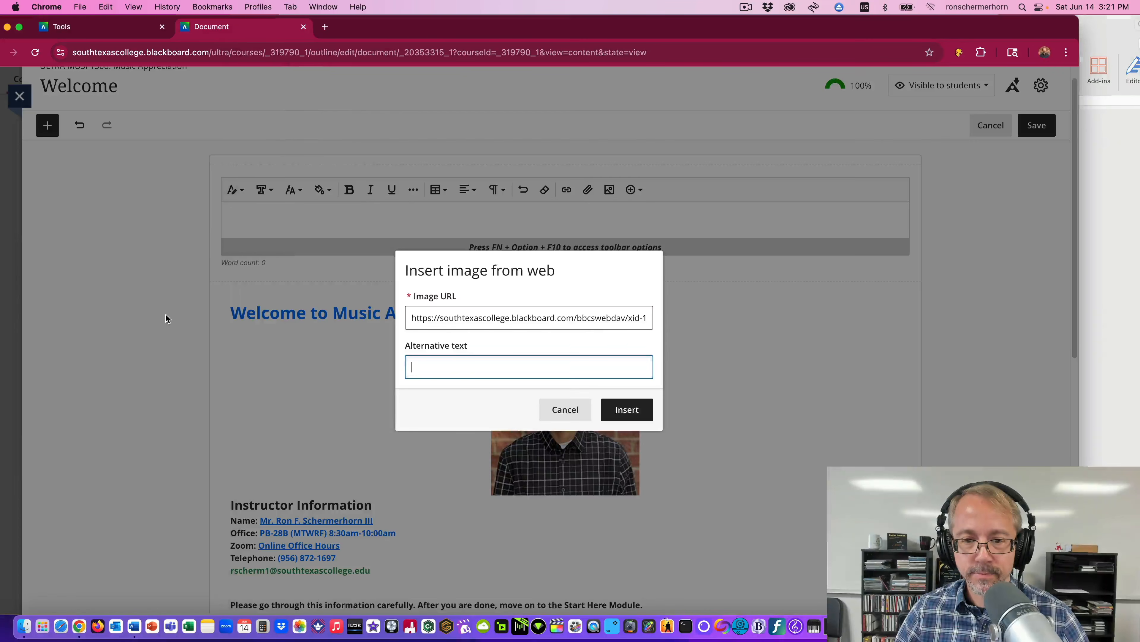
{"action": "key", "text": "super+v"}
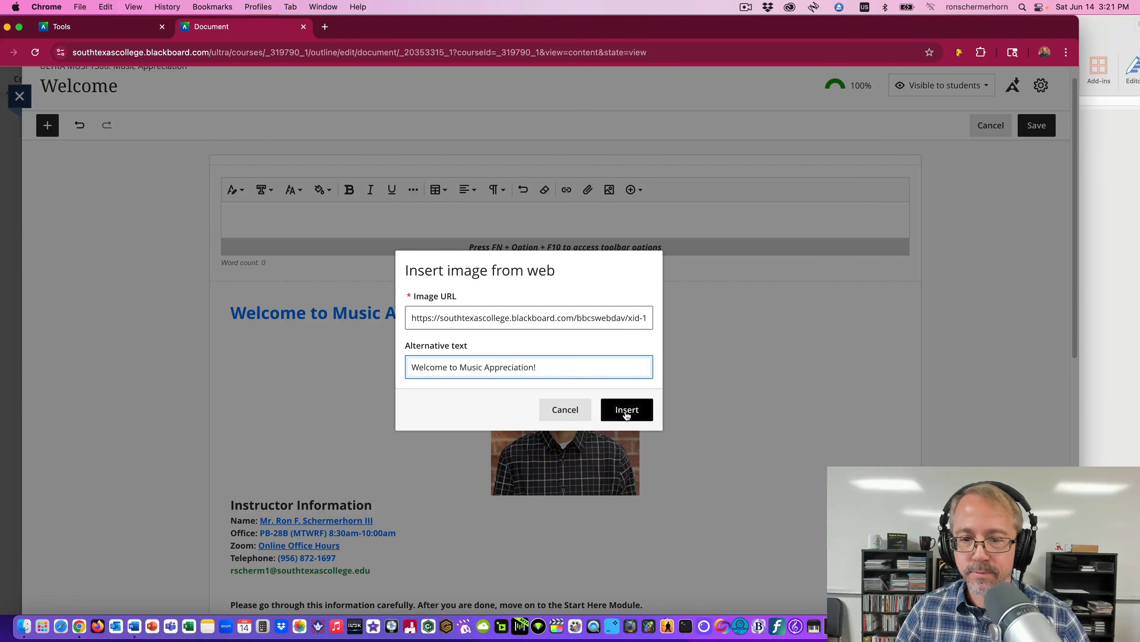
{"action": "left_click", "coordinate": [626, 409]}
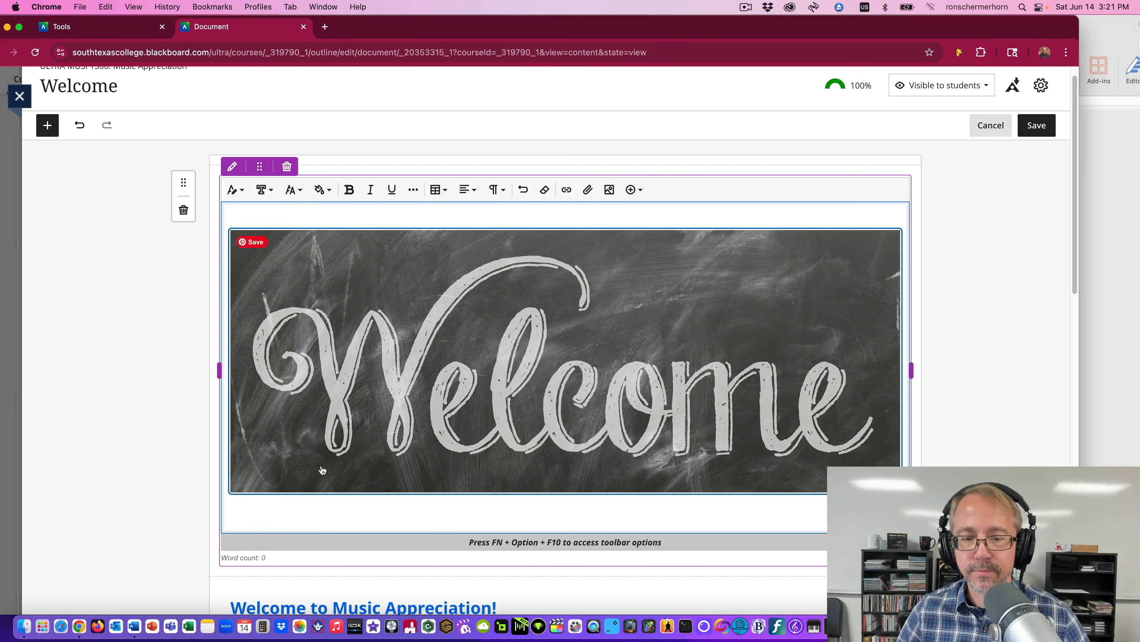
- Remove the extra blank line beneath the Welcome banner inserted by URL and save the document
{"action": "key", "text": "BackSpace"}
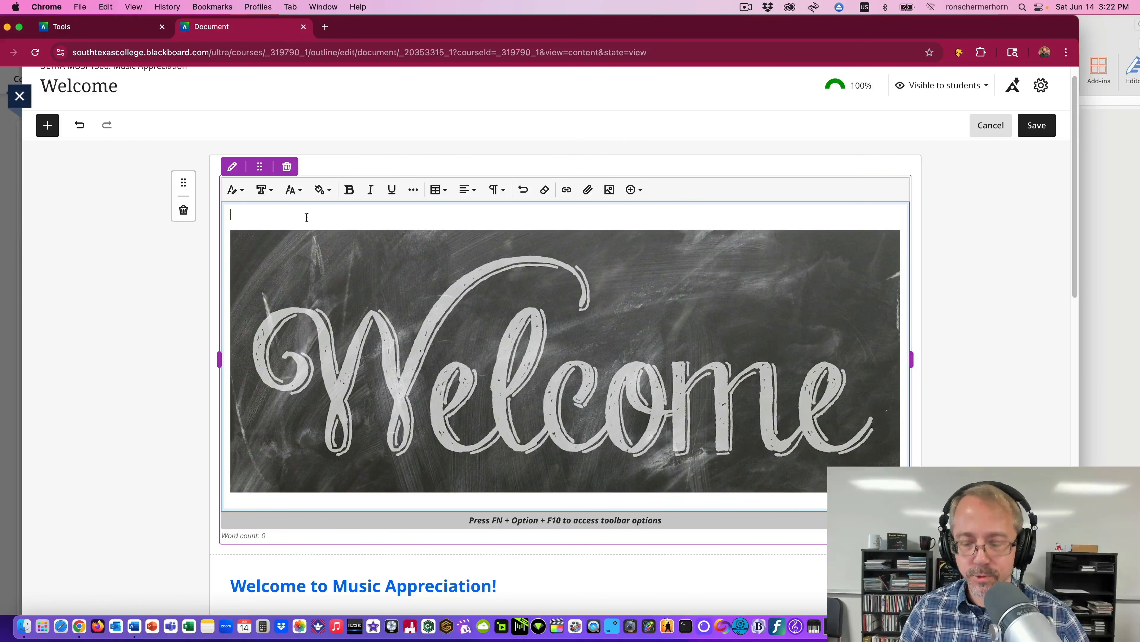
{"action": "left_click", "coordinate": [1037, 126]}
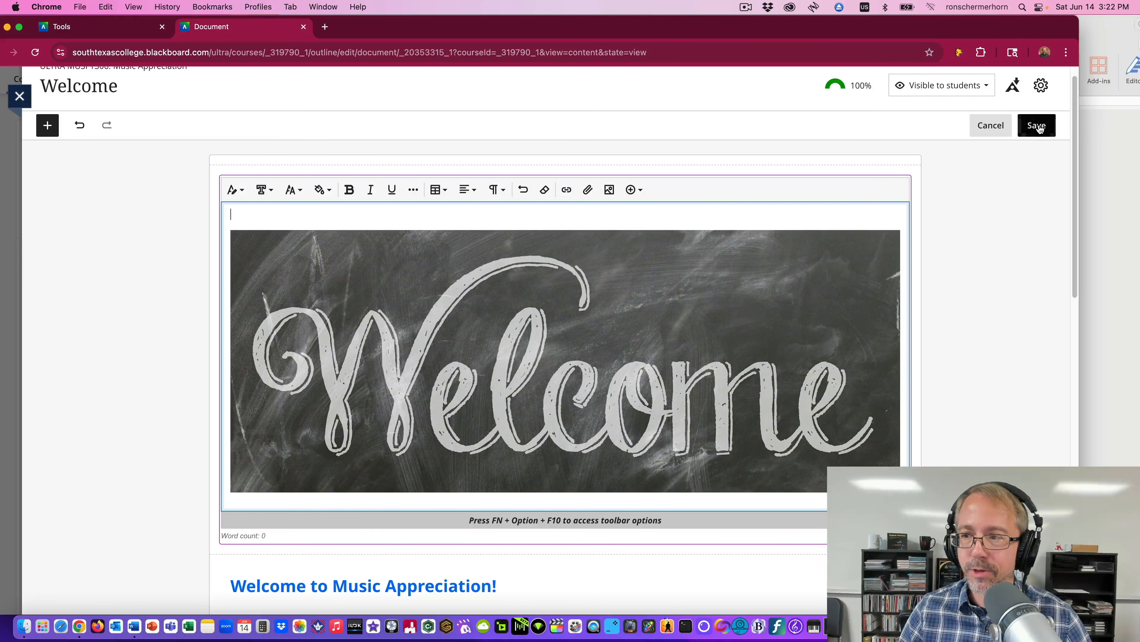
{"action": "scroll", "coordinate": [486, 233], "scroll_direction": "down", "scroll_amount": 1}
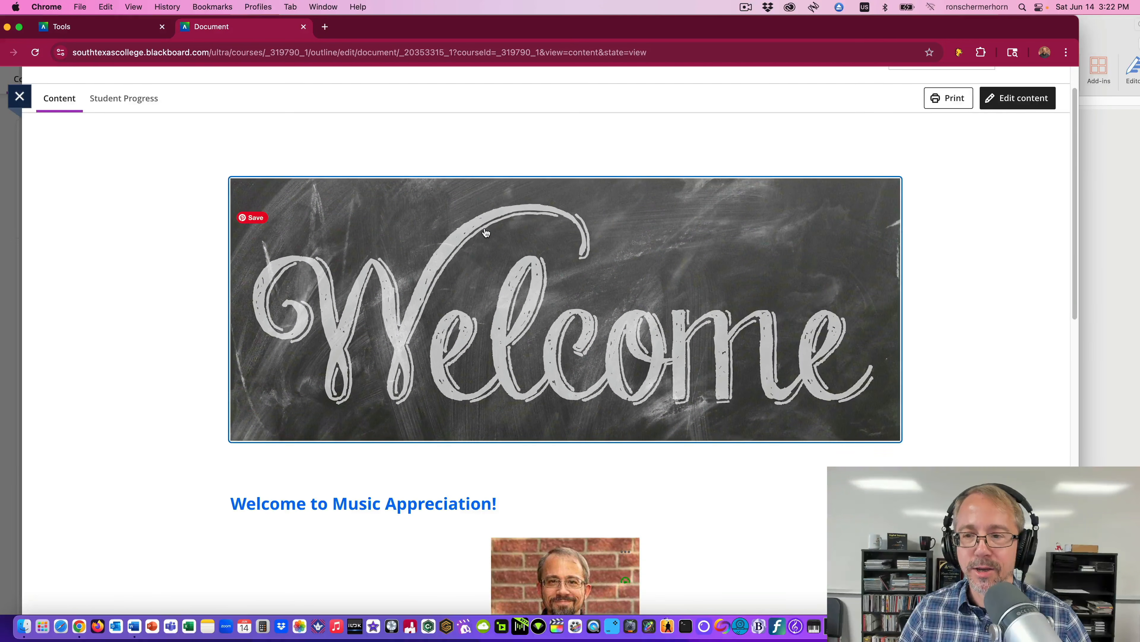
{"action": "scroll", "coordinate": [486, 232], "scroll_direction": "up", "scroll_amount": 1}
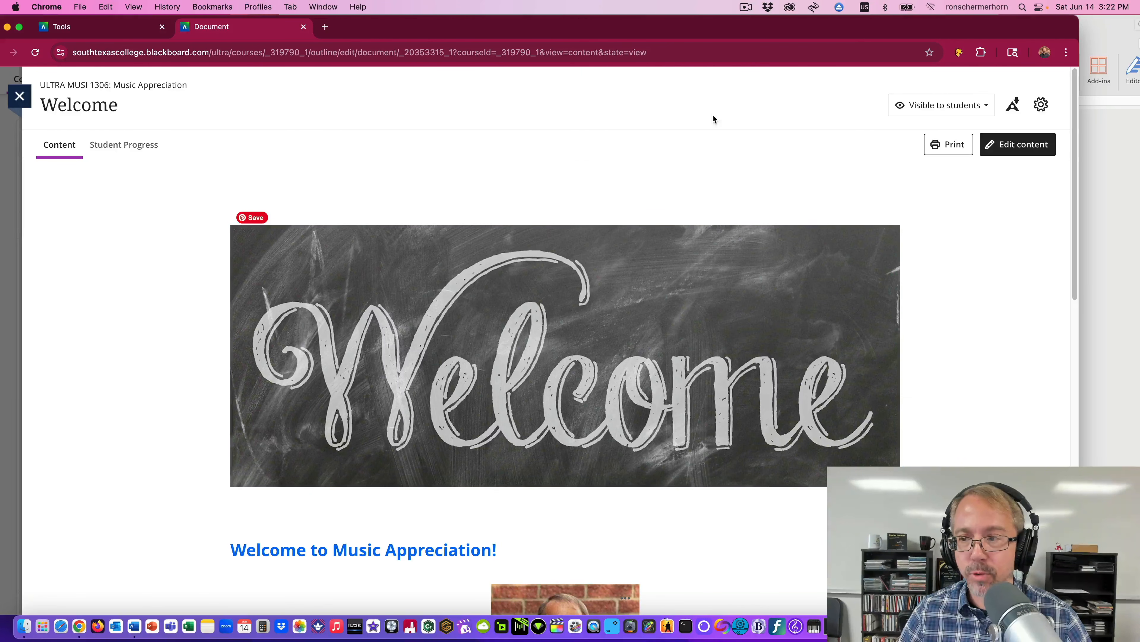
- Edit the Welcome document again and add a file upload block above the banner using 07-Welcome.png from the Blackboard TR folder
{"action": "left_click", "coordinate": [1010, 145]}
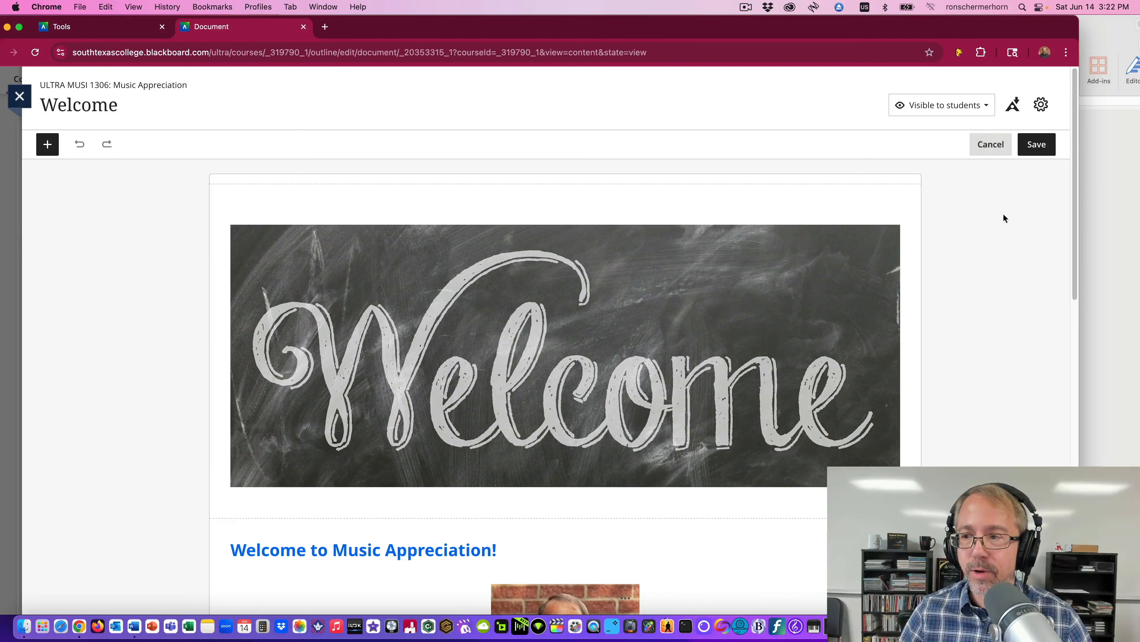
{"action": "left_click", "coordinate": [1004, 148]}
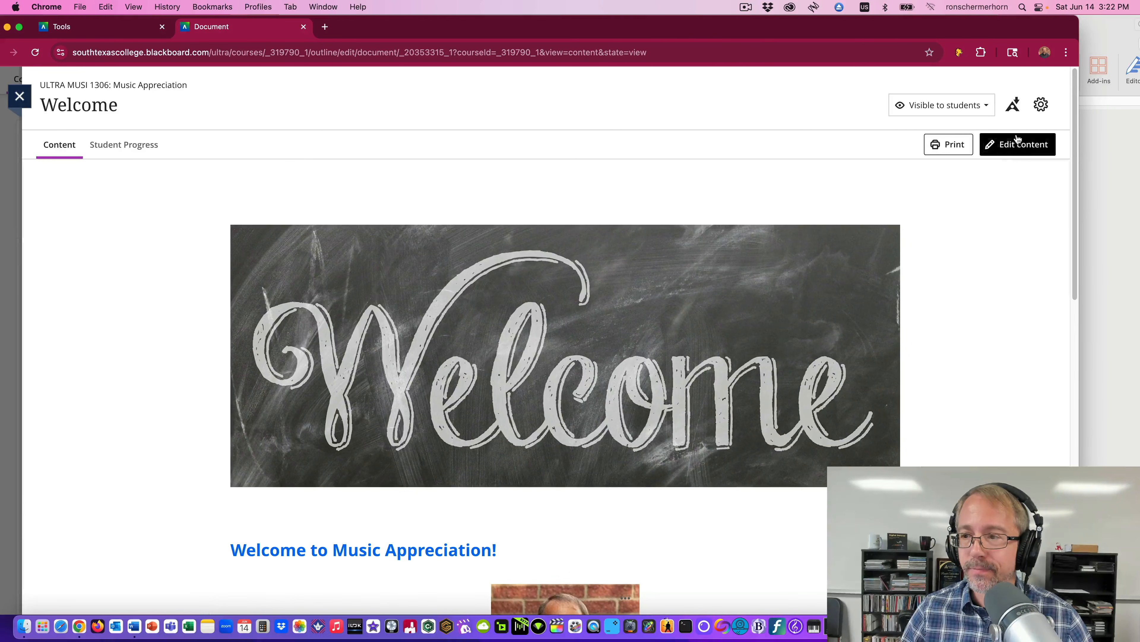
{"action": "left_click", "coordinate": [1011, 145]}
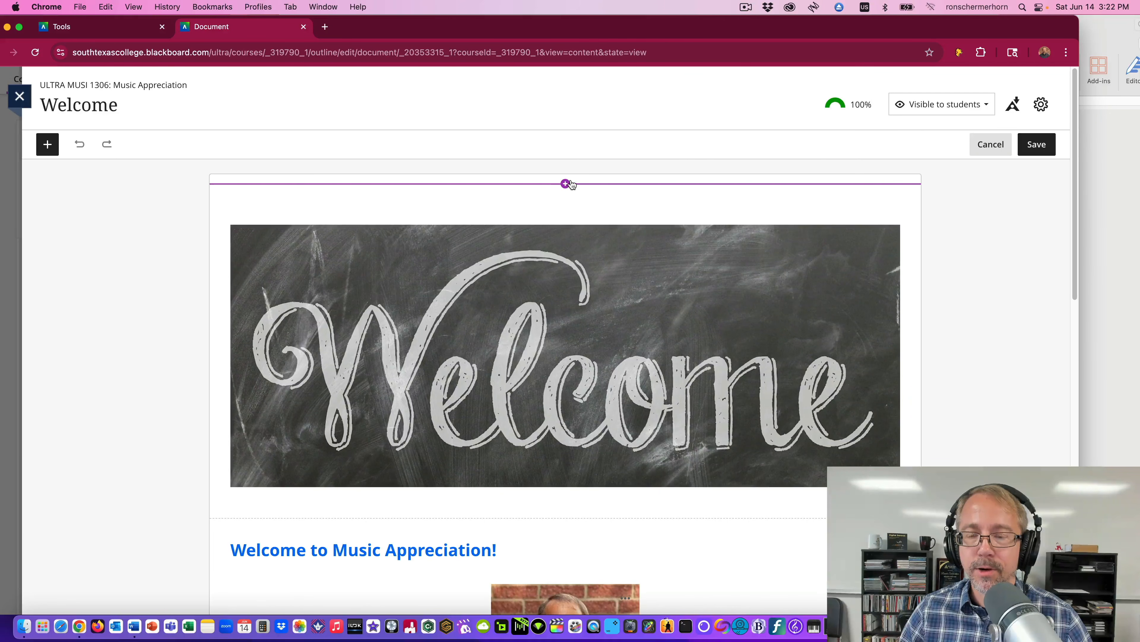
{"action": "left_click", "coordinate": [565, 185]}
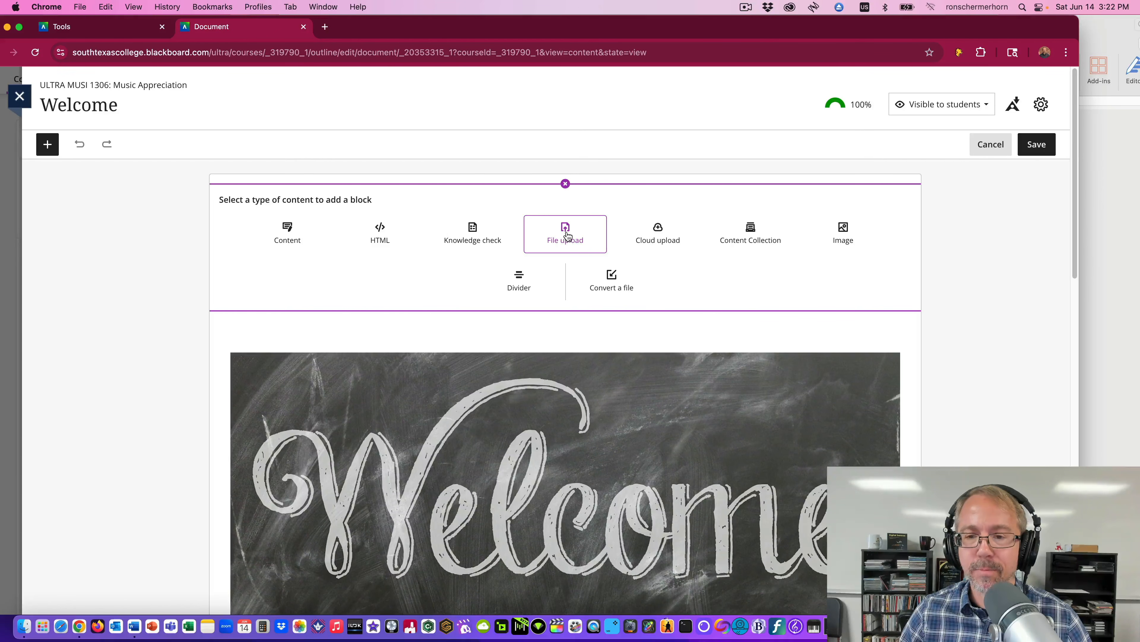
{"action": "left_click", "coordinate": [573, 223]}
{"action": "left_click", "coordinate": [221, 139]}
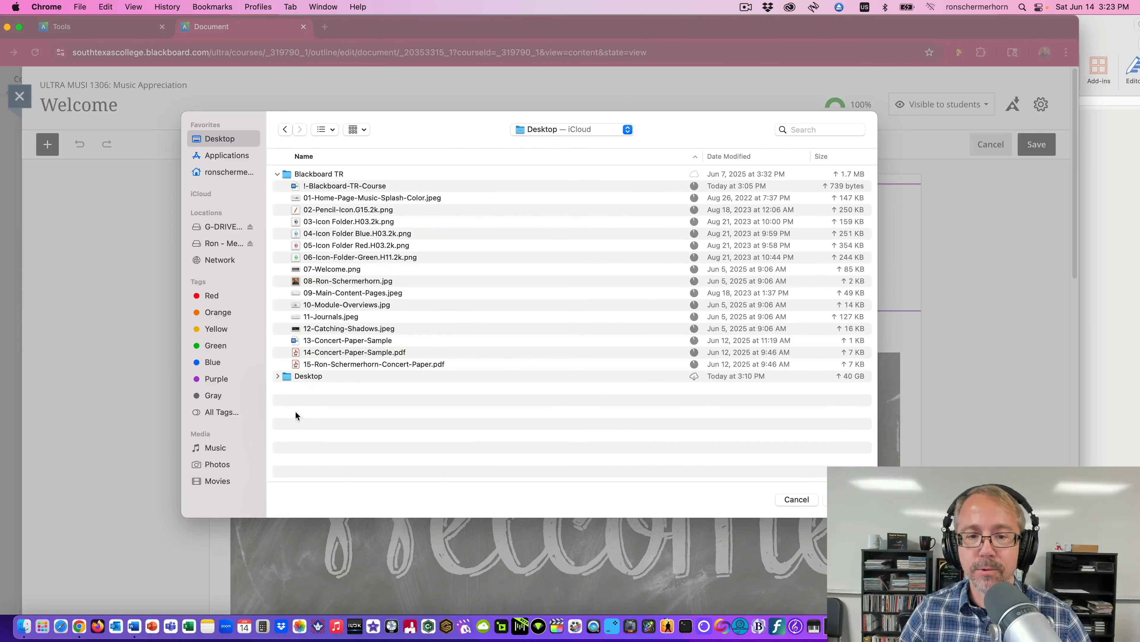
{"action": "left_click", "coordinate": [277, 175]}
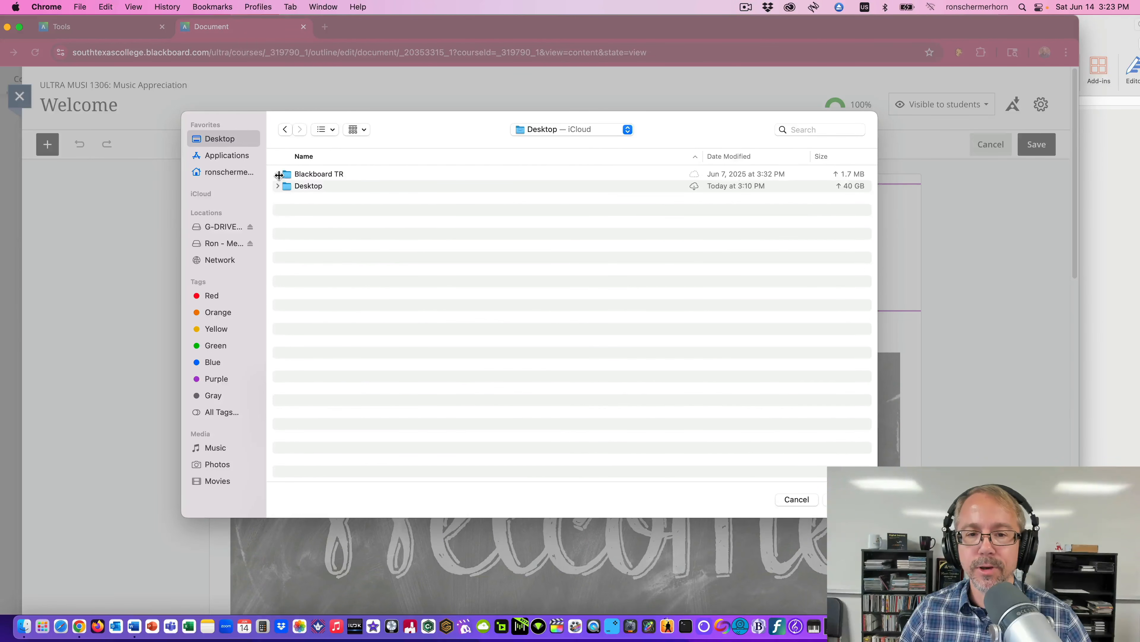
{"action": "left_click", "coordinate": [278, 175]}
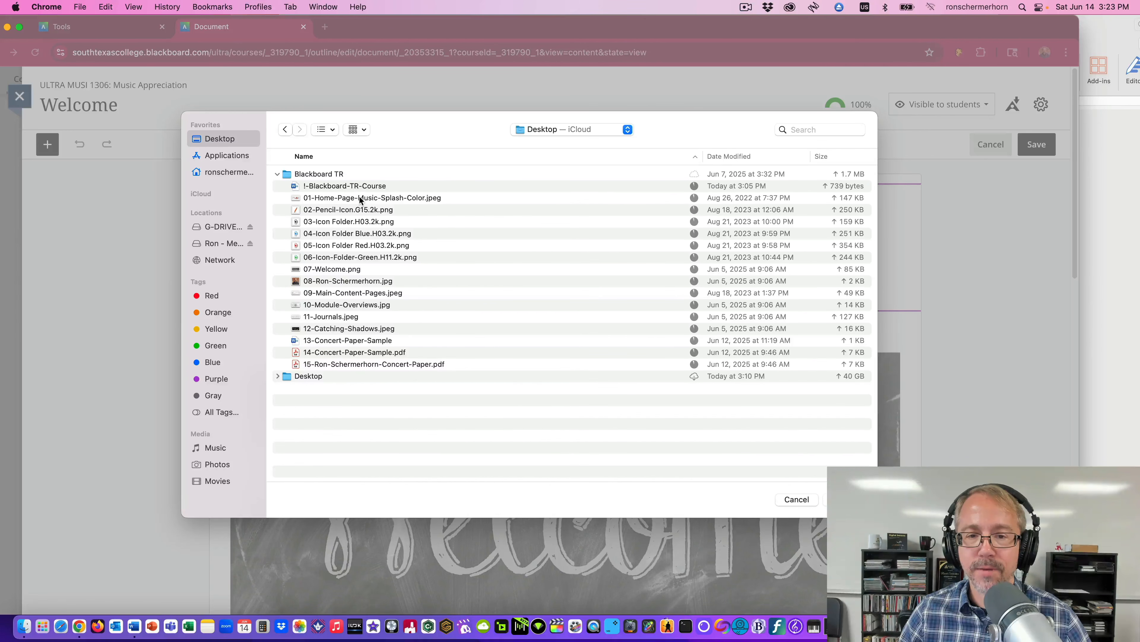
{"action": "left_click", "coordinate": [352, 271]}
{"action": "key", "text": "Return"}
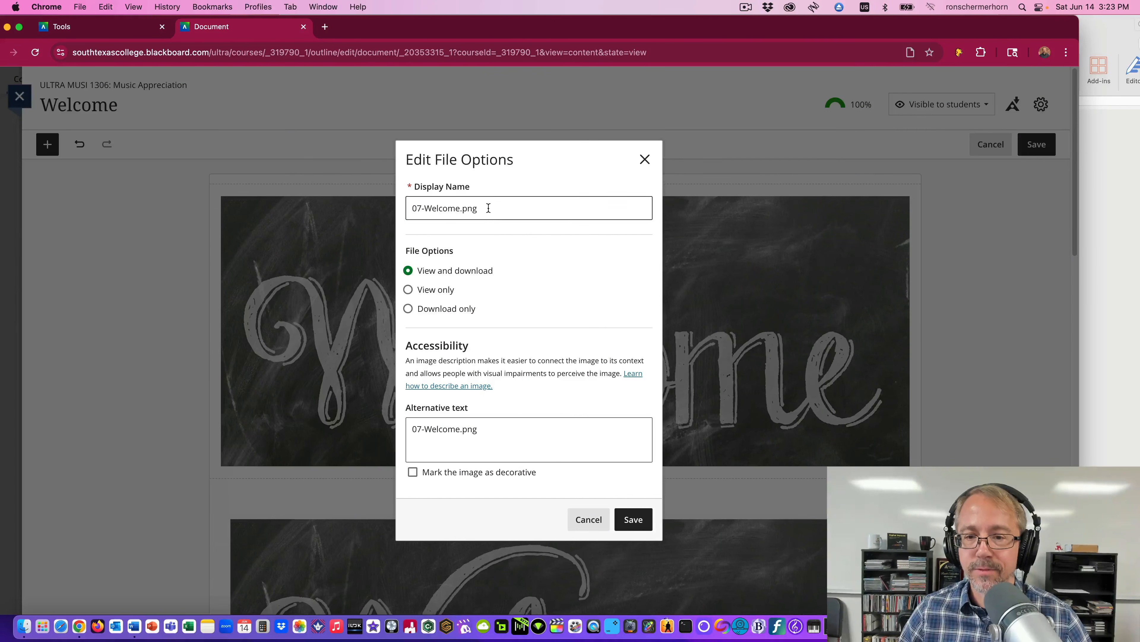
- Set the uploaded image's display name to "Welcome to Music Appreciation!", restrict it to View only and mark it as decorative
{"action": "left_click_drag", "start_coordinate": [489, 208], "coordinate": [375, 212]}
{"action": "key", "text": "super+v"}
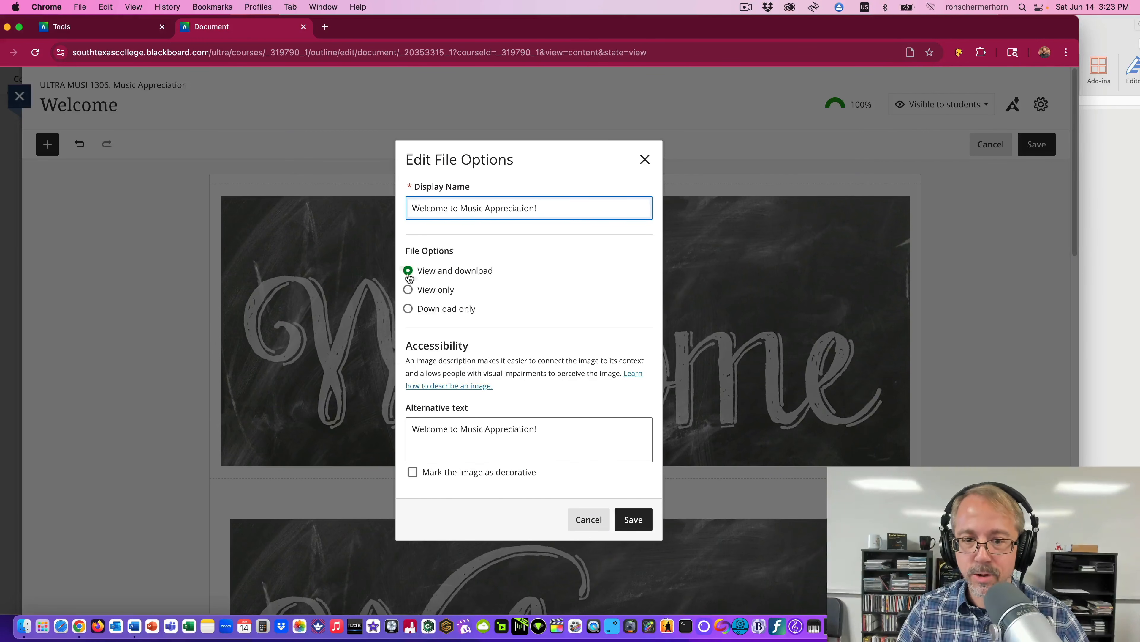
{"action": "left_click", "coordinate": [408, 290]}
{"action": "left_click", "coordinate": [412, 471]}
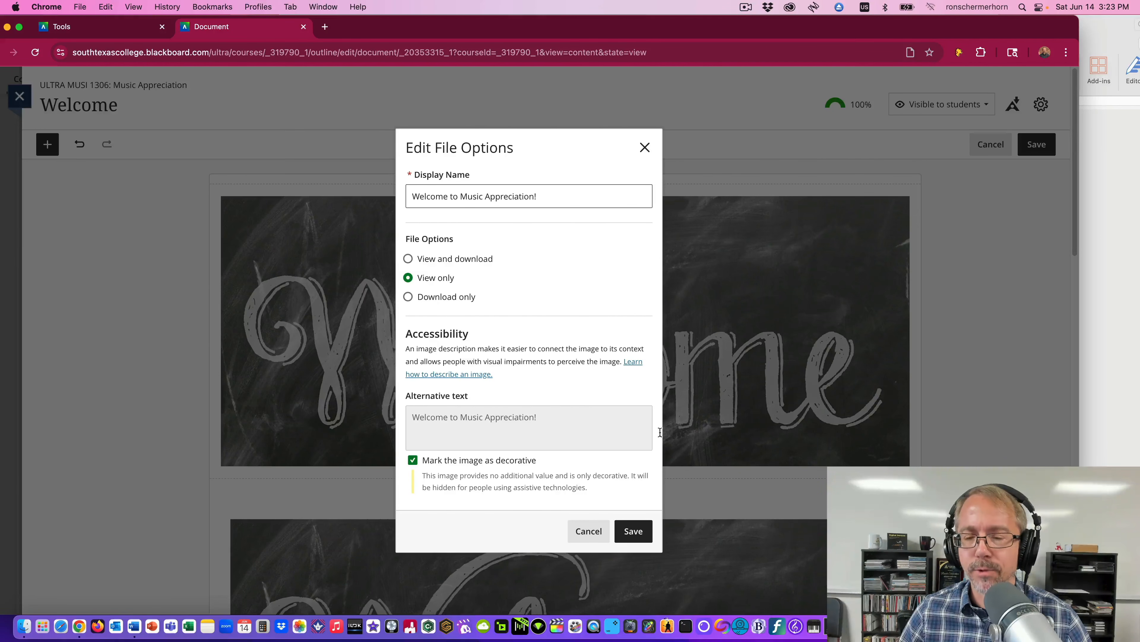
{"action": "left_click", "coordinate": [632, 533]}
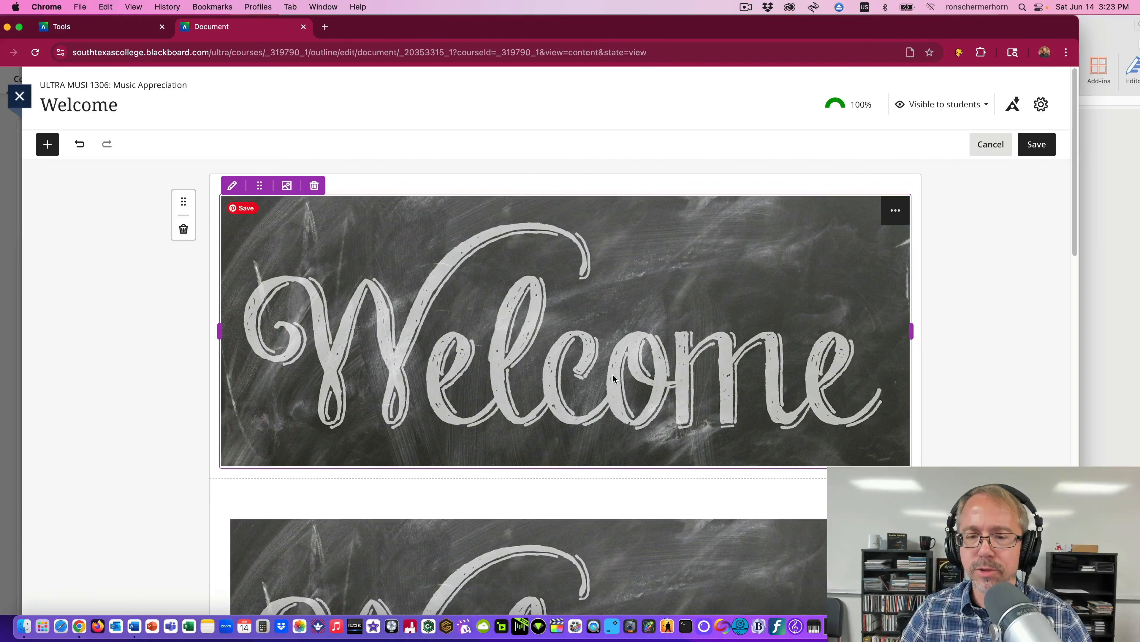
- Check how the uploaded banner sits in the Welcome document and save the document
{"action": "scroll", "coordinate": [652, 289], "scroll_direction": "down", "scroll_amount": 5}
{"action": "scroll", "coordinate": [651, 277], "scroll_direction": "up", "scroll_amount": 5}
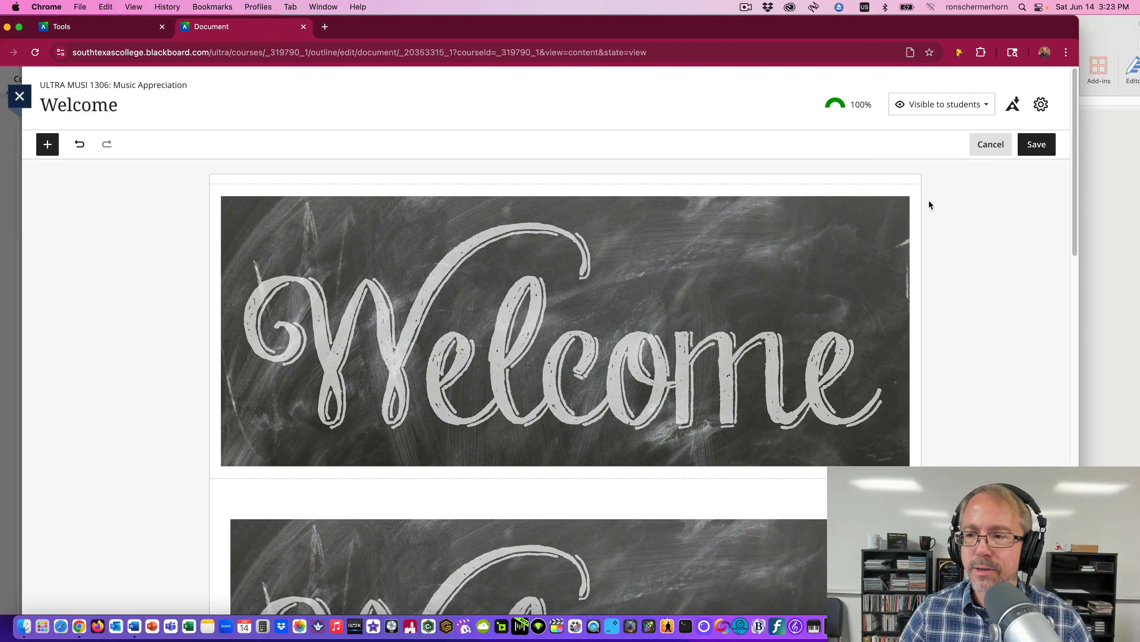
{"action": "left_click", "coordinate": [1045, 143]}
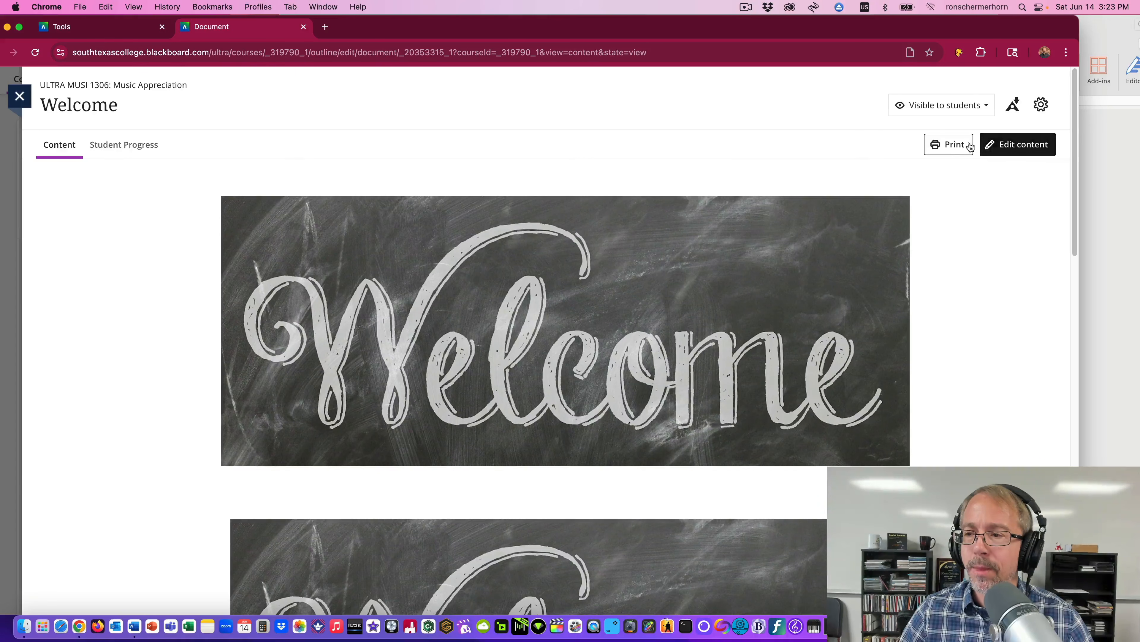
- Delete the uploaded banner block at the start of the Welcome document and save the change
{"action": "left_click", "coordinate": [999, 144]}
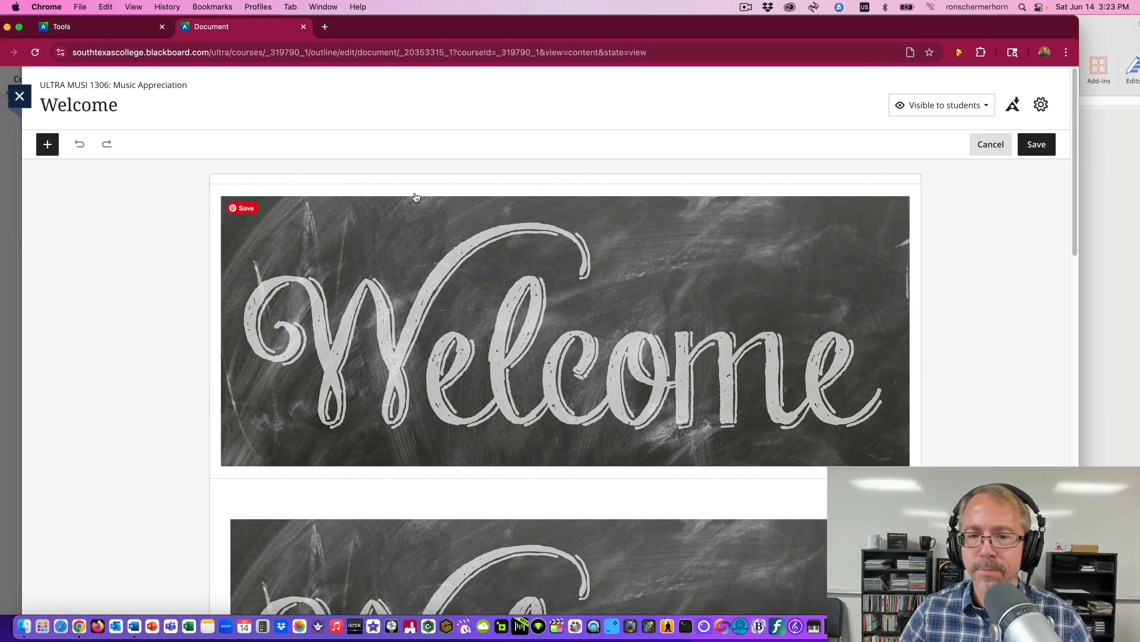
{"action": "left_click", "coordinate": [314, 186]}
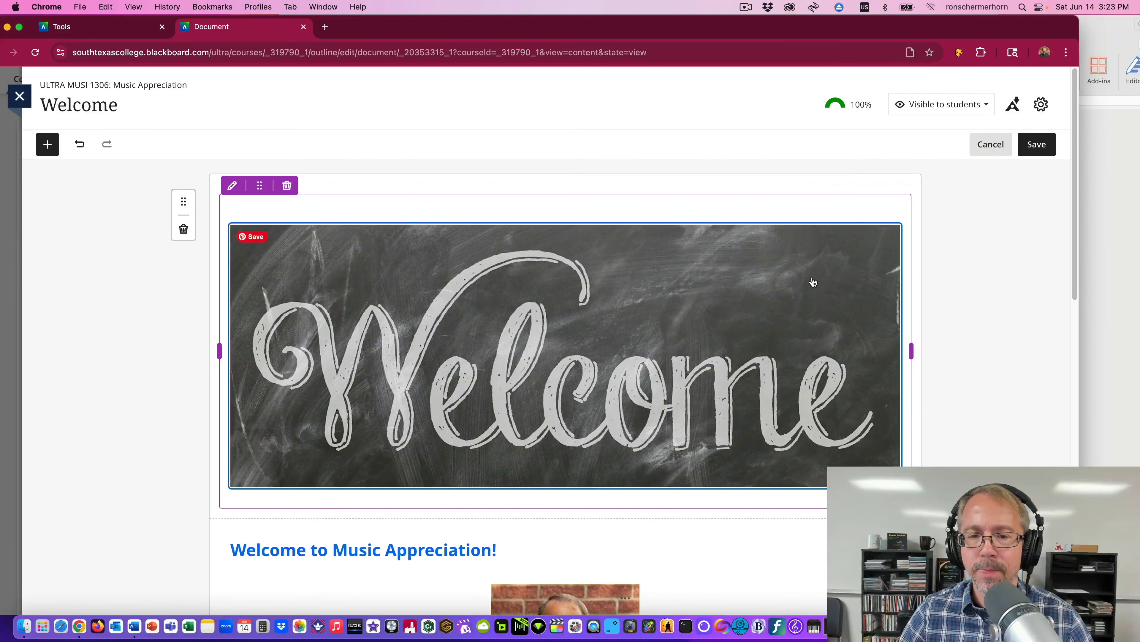
{"action": "scroll", "coordinate": [813, 282], "scroll_direction": "down", "scroll_amount": 2}
{"action": "scroll", "coordinate": [814, 282], "scroll_direction": "up", "scroll_amount": 3}
{"action": "left_click", "coordinate": [1024, 154]}
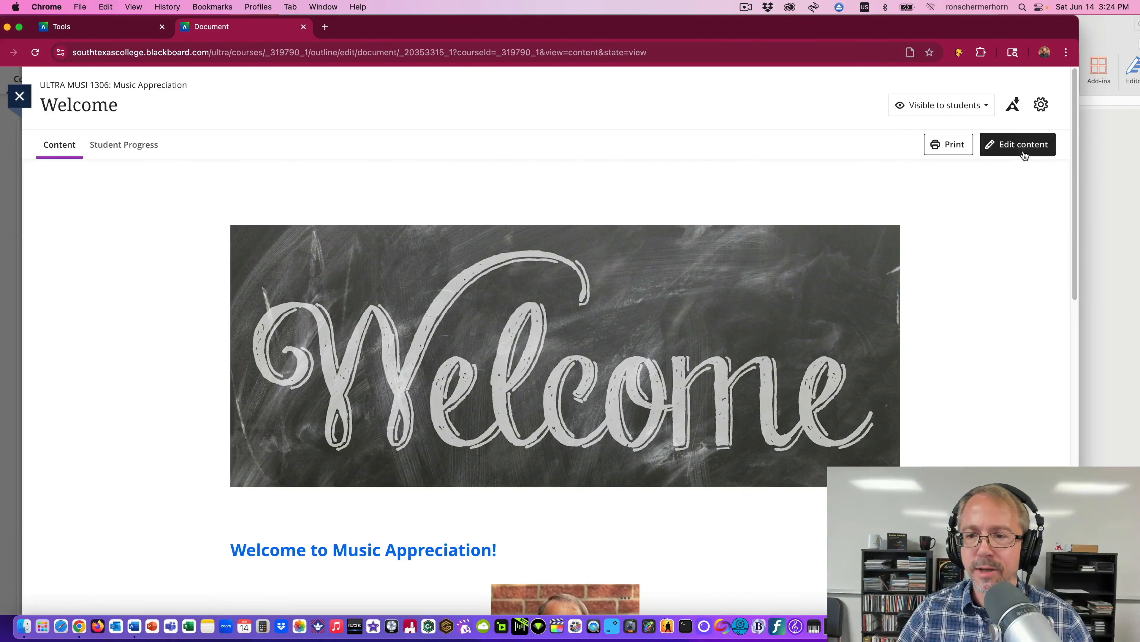
- Delete the remaining Welcome banner block above the "Welcome to Music Appreciation!" heading and save the document
{"action": "scroll", "coordinate": [978, 249], "scroll_direction": "down", "scroll_amount": 2}
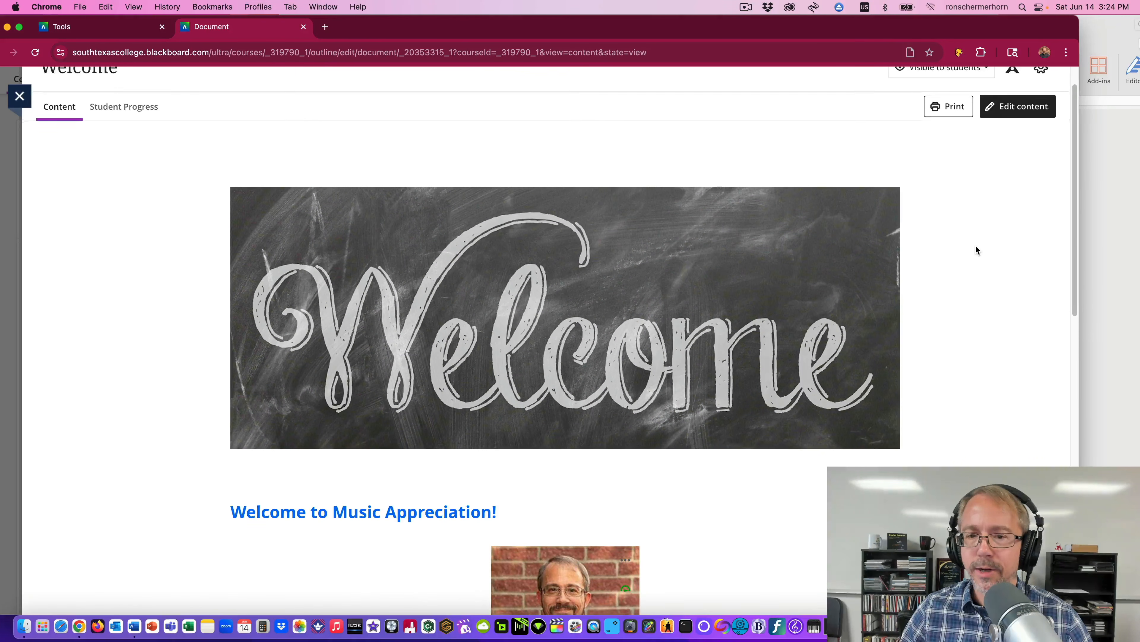
{"action": "scroll", "coordinate": [978, 250], "scroll_direction": "up", "scroll_amount": 3}
{"action": "left_click", "coordinate": [1004, 147]}
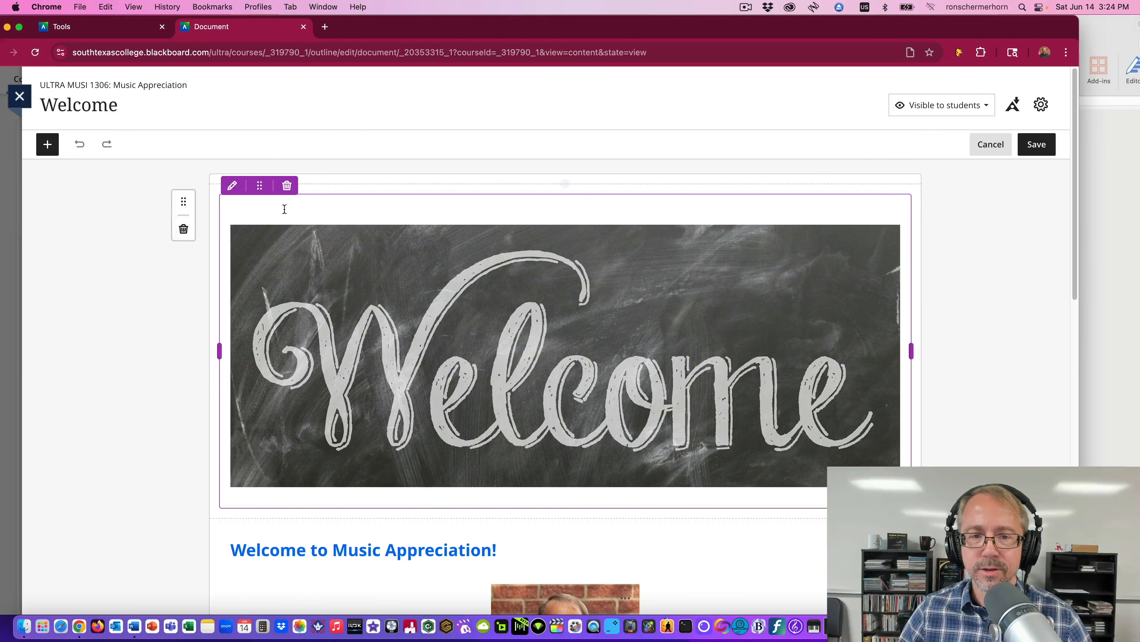
{"action": "left_click", "coordinate": [280, 219]}
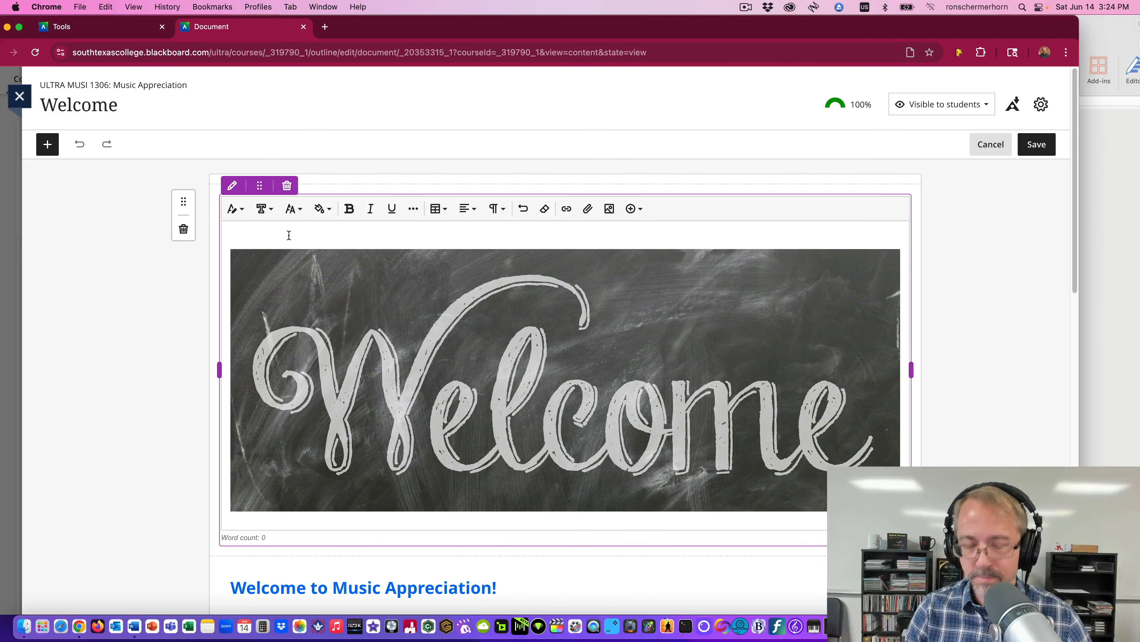
{"action": "left_click", "coordinate": [287, 186]}
{"action": "left_click", "coordinate": [287, 186]}
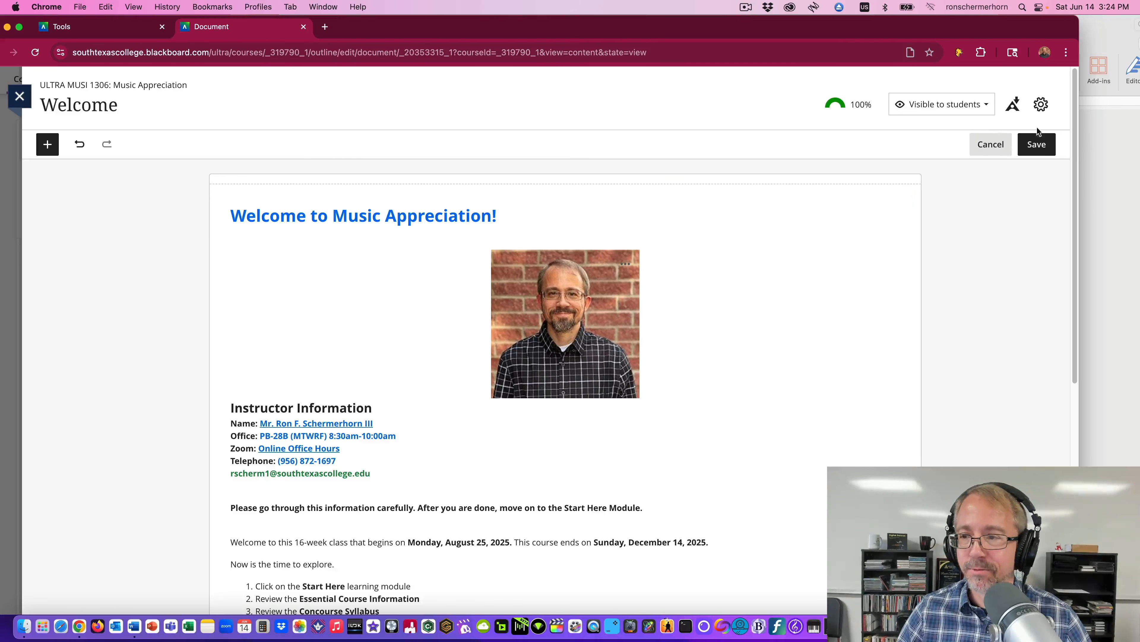
{"action": "left_click", "coordinate": [1033, 146]}
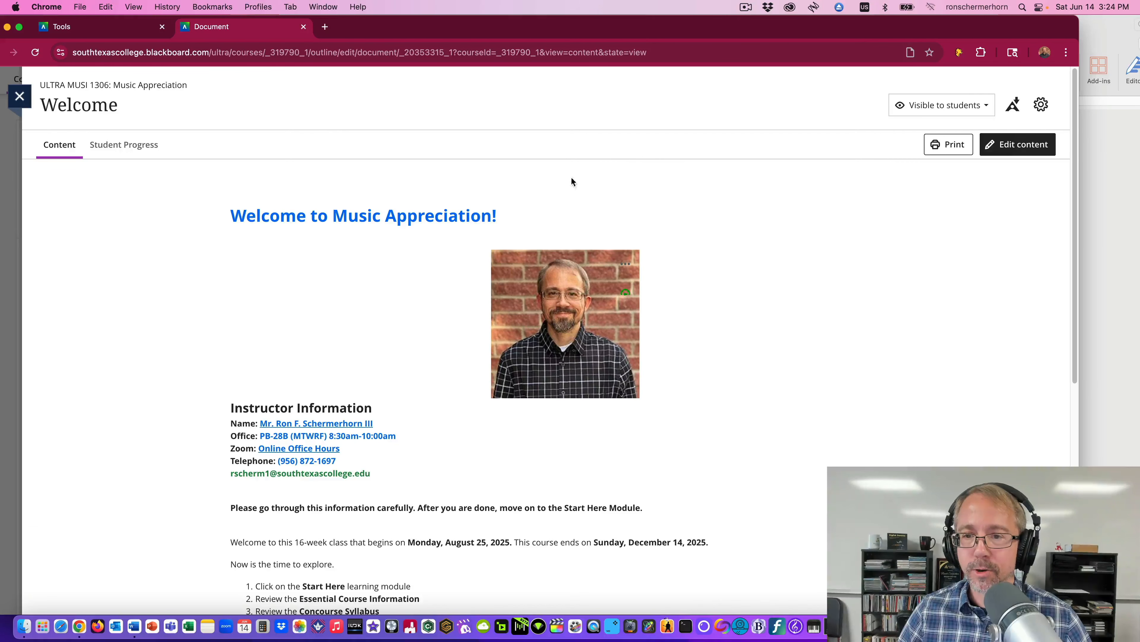
- Add a Content Collection block above the heading with 01-Welcome.png from the !-Course-Images-Attachments folder
{"action": "left_click", "coordinate": [1018, 145]}
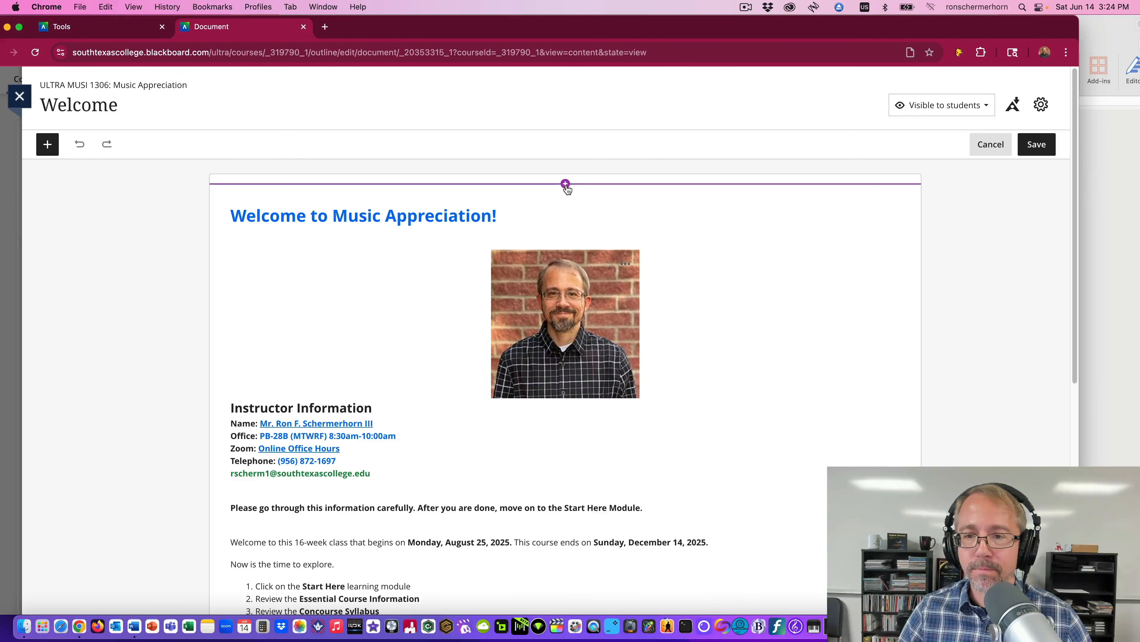
{"action": "left_click", "coordinate": [565, 184]}
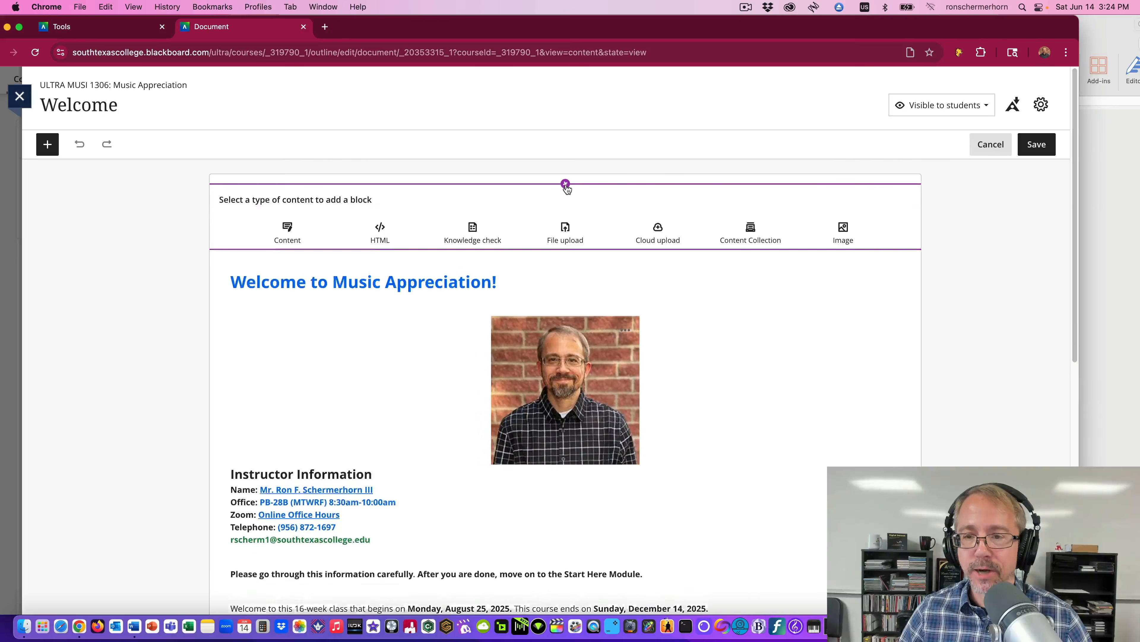
{"action": "left_click", "coordinate": [750, 231]}
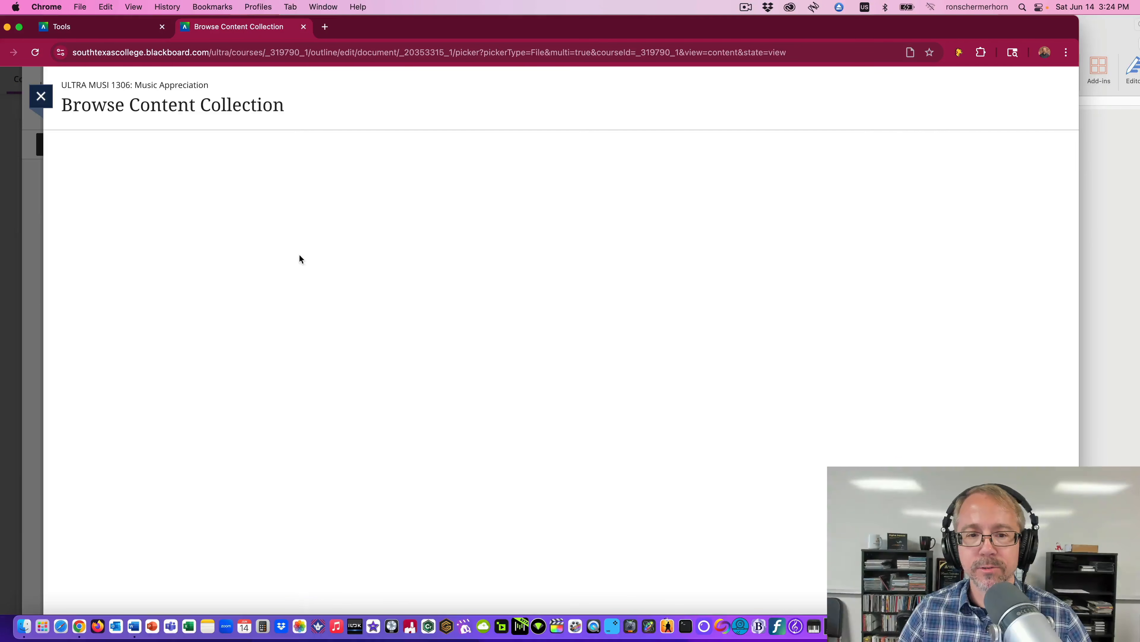
{"action": "left_click", "coordinate": [252, 280]}
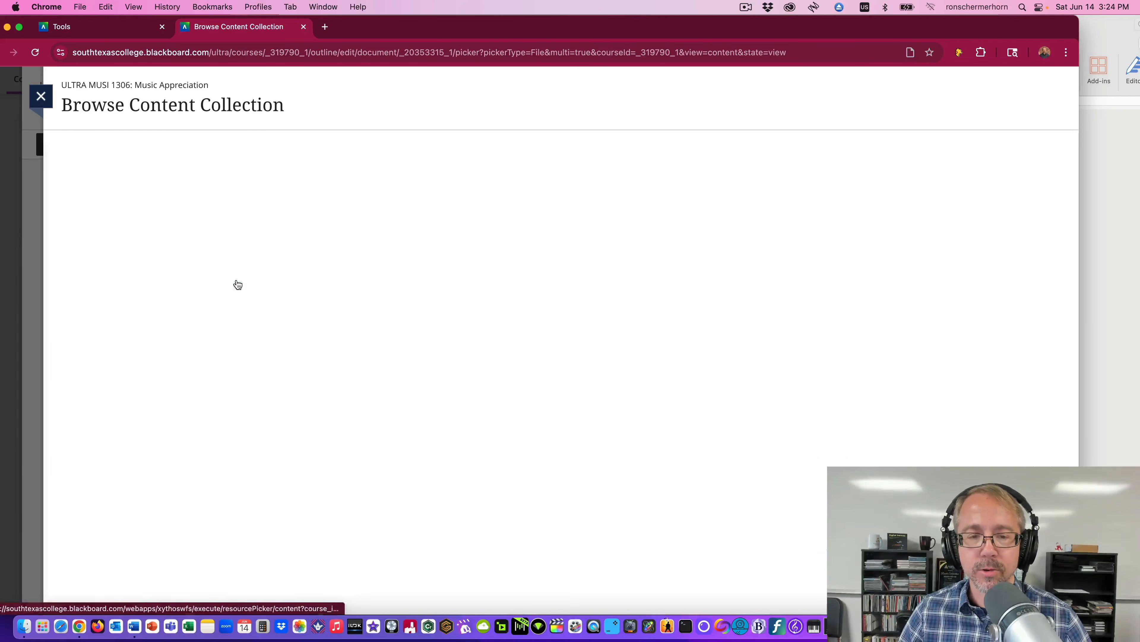
{"action": "left_click", "coordinate": [97, 280]}
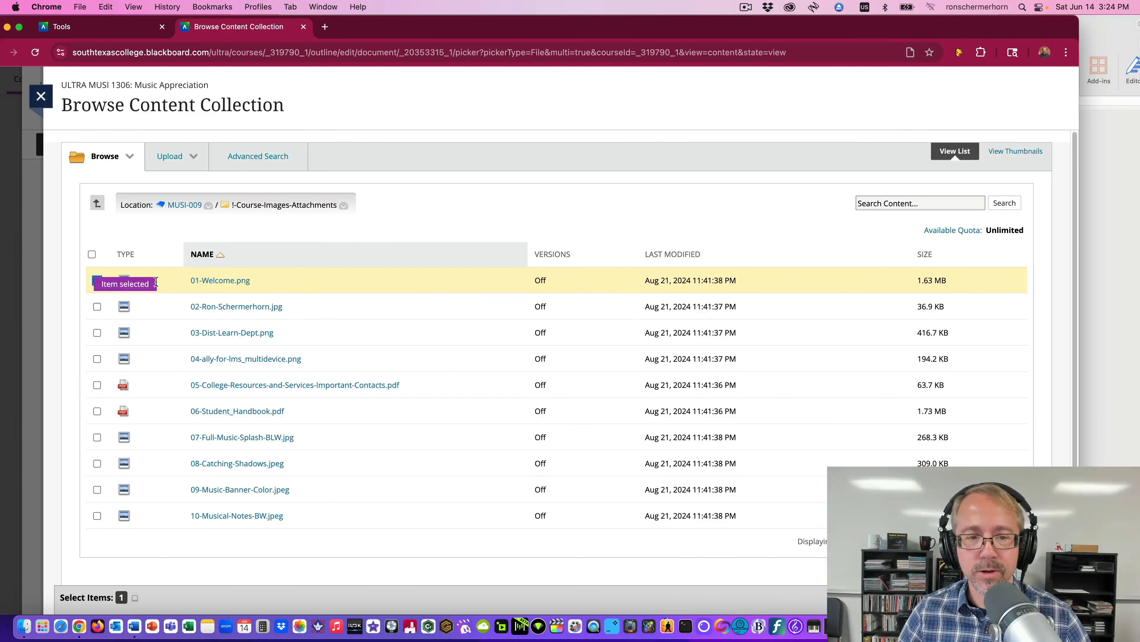
{"action": "left_click", "coordinate": [1035, 598]}
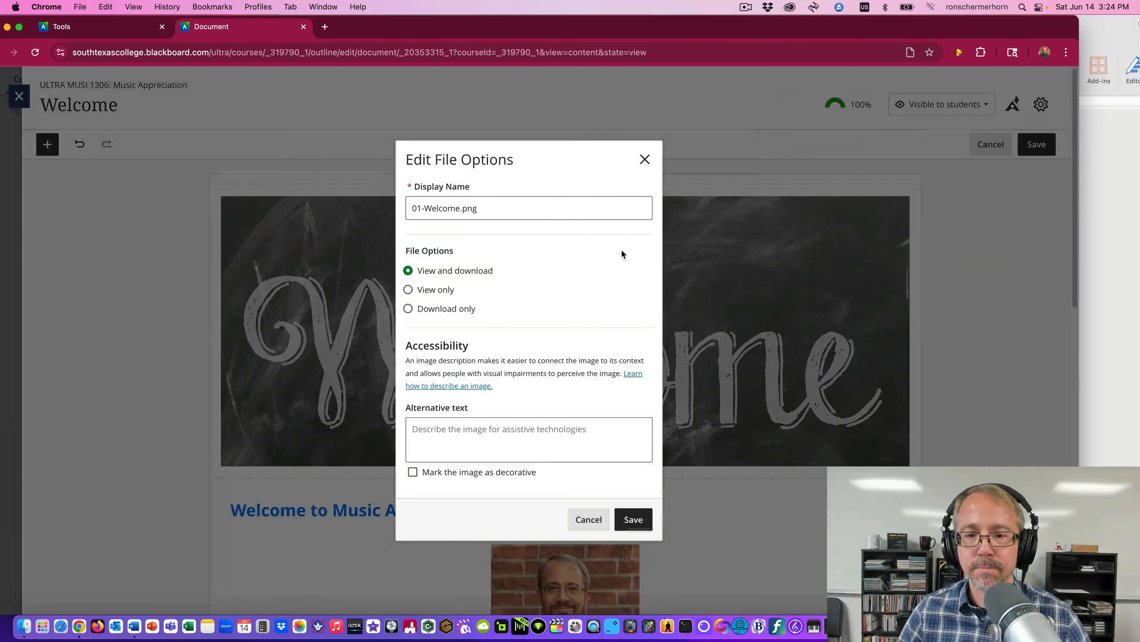
- Name the banner file "Welcome to Music Appreciation!", make it View only and decorative, and save the options and the Welcome document
{"action": "type", "text": "Welcome to Music Appreciation!"}
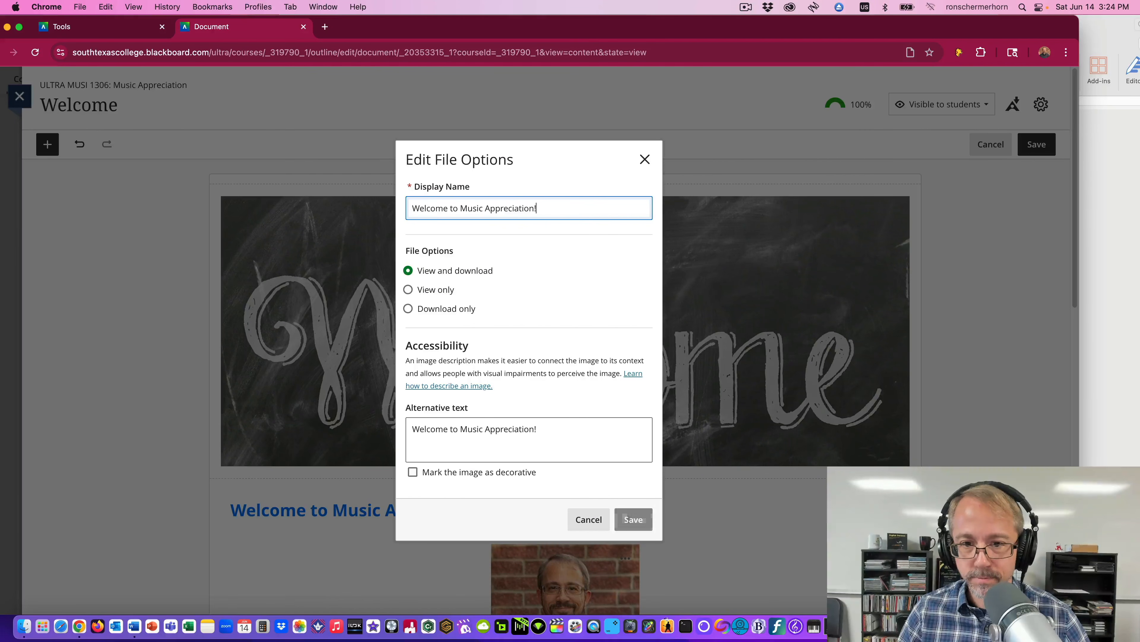
{"action": "left_click", "coordinate": [408, 289]}
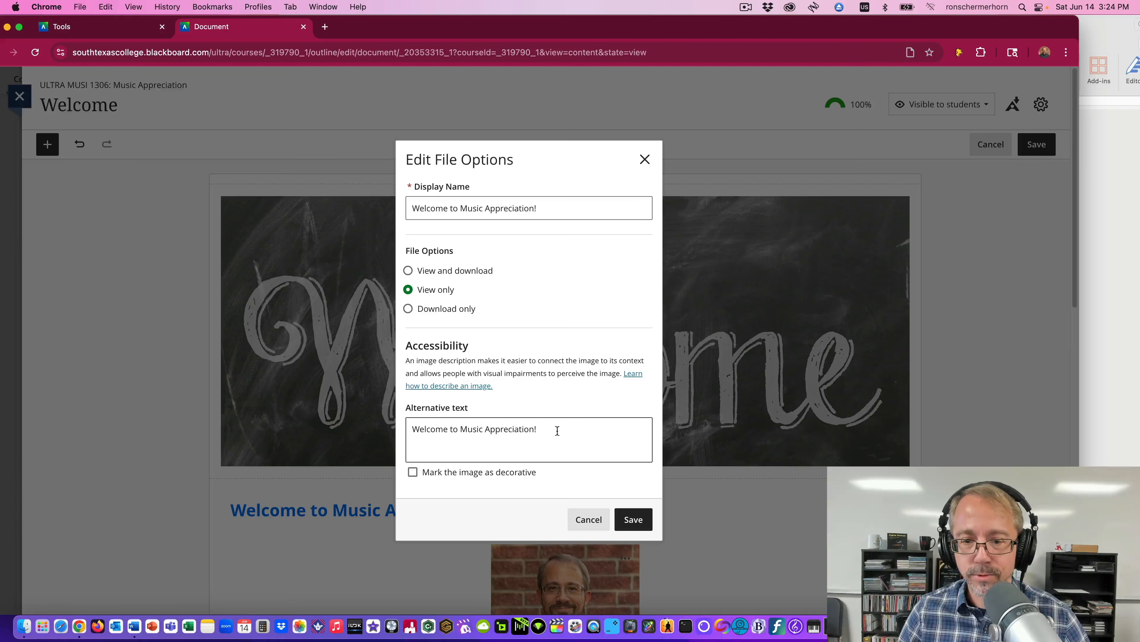
{"action": "left_click", "coordinate": [413, 472]}
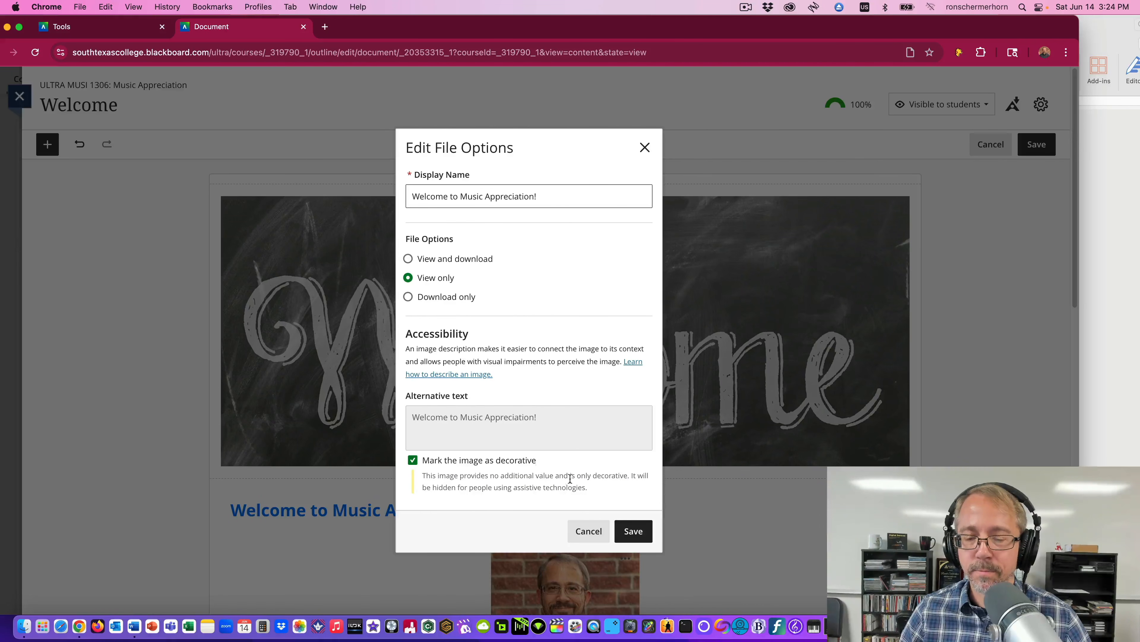
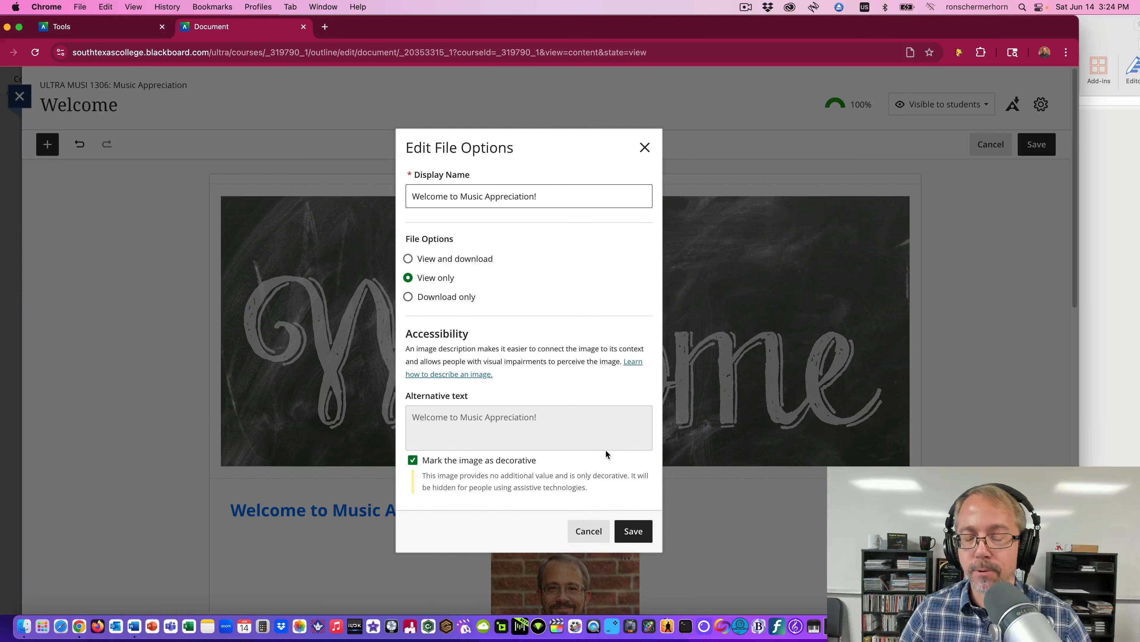
{"action": "left_click", "coordinate": [635, 532]}
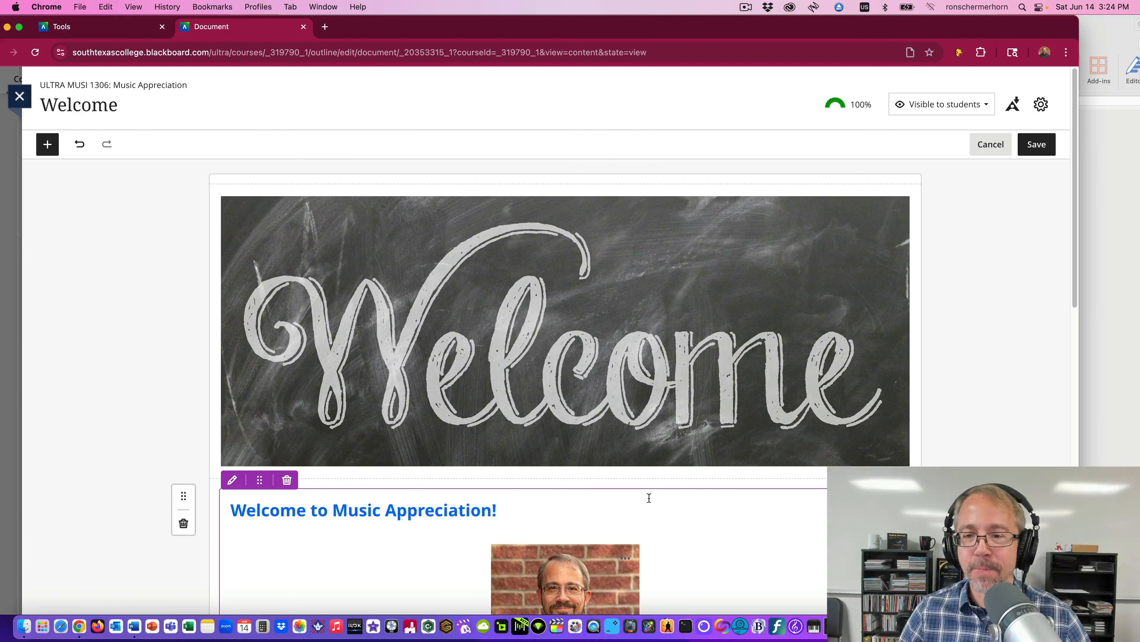
{"action": "left_click", "coordinate": [1050, 155]}
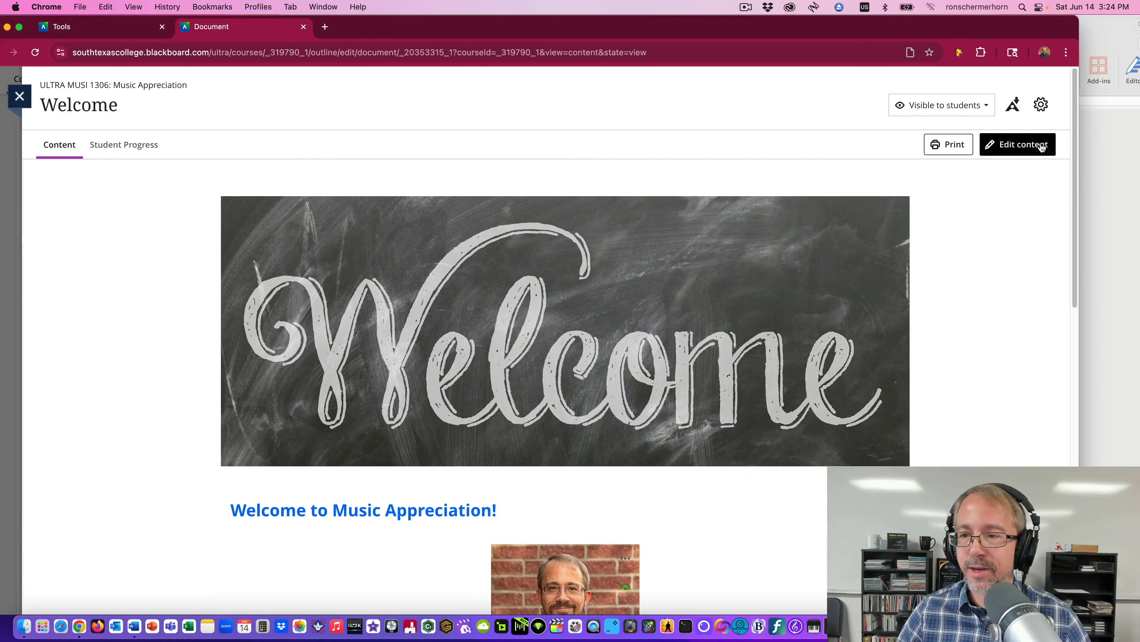
- Review the saved Welcome document from the banner down through the instructor photo and course instructions
{"action": "scroll", "coordinate": [682, 242], "scroll_direction": "down", "scroll_amount": 8}
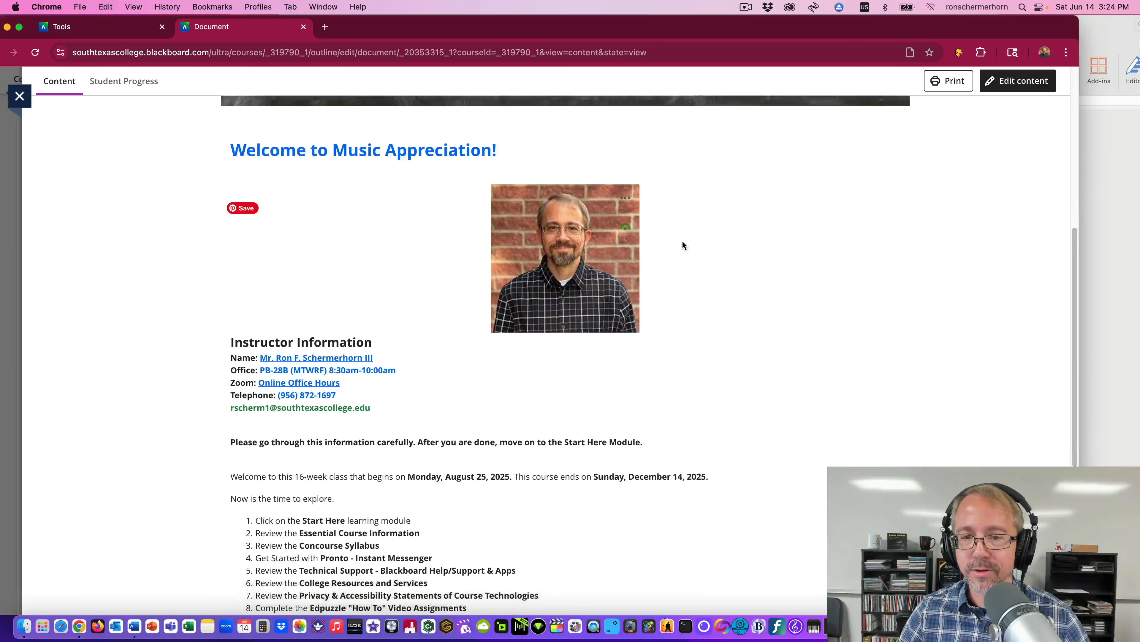
{"action": "scroll", "coordinate": [682, 241], "scroll_direction": "up", "scroll_amount": 8}
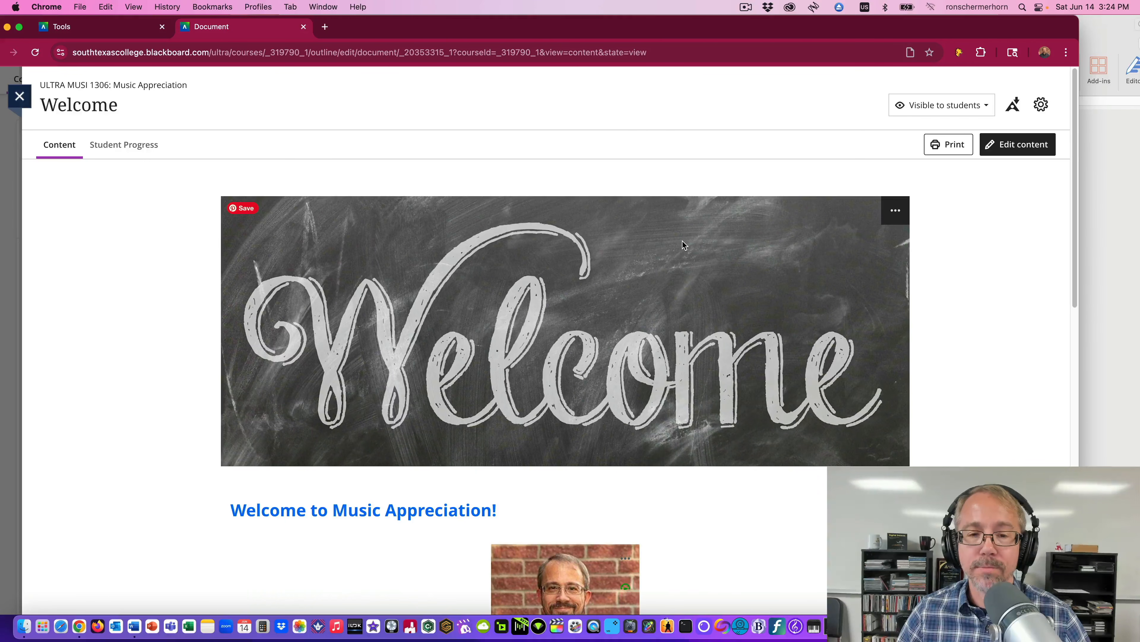
{"action": "scroll", "coordinate": [561, 258], "scroll_direction": "down", "scroll_amount": 1}
{"action": "scroll", "coordinate": [628, 238], "scroll_direction": "up", "scroll_amount": 1}
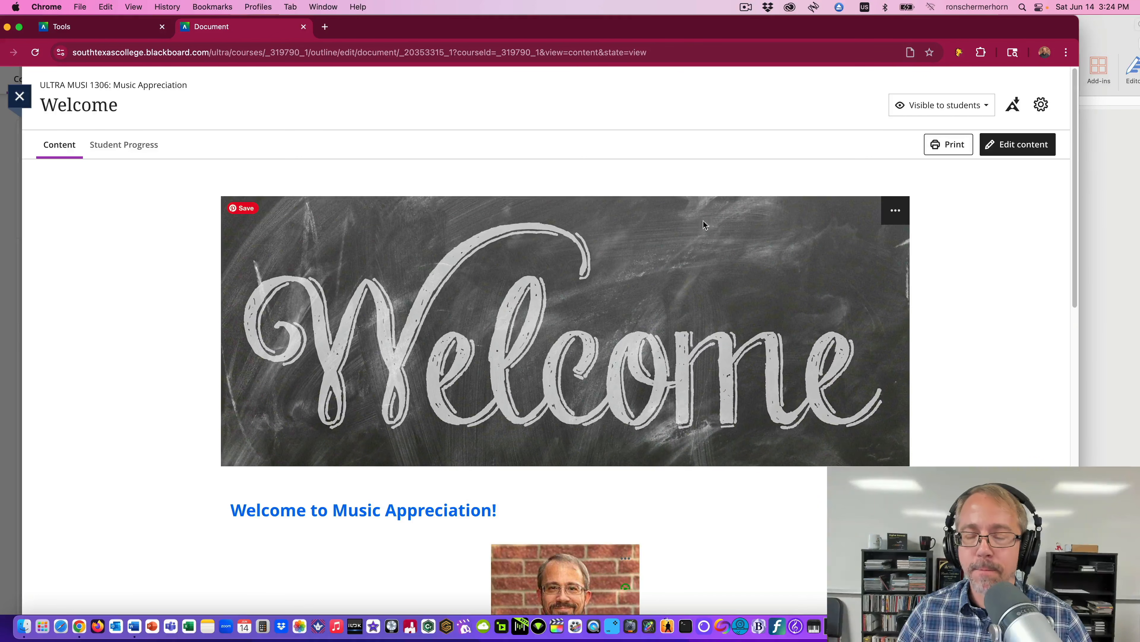
{"action": "scroll", "coordinate": [605, 223], "scroll_direction": "down", "scroll_amount": 8}
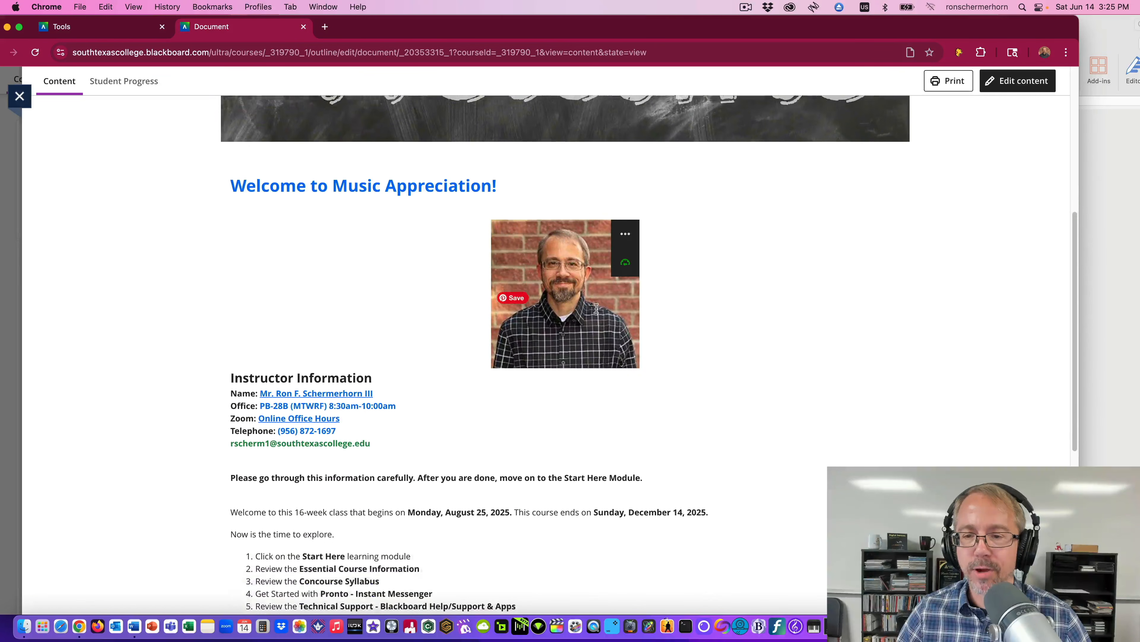
{"action": "scroll", "coordinate": [669, 313], "scroll_direction": "up", "scroll_amount": 3}
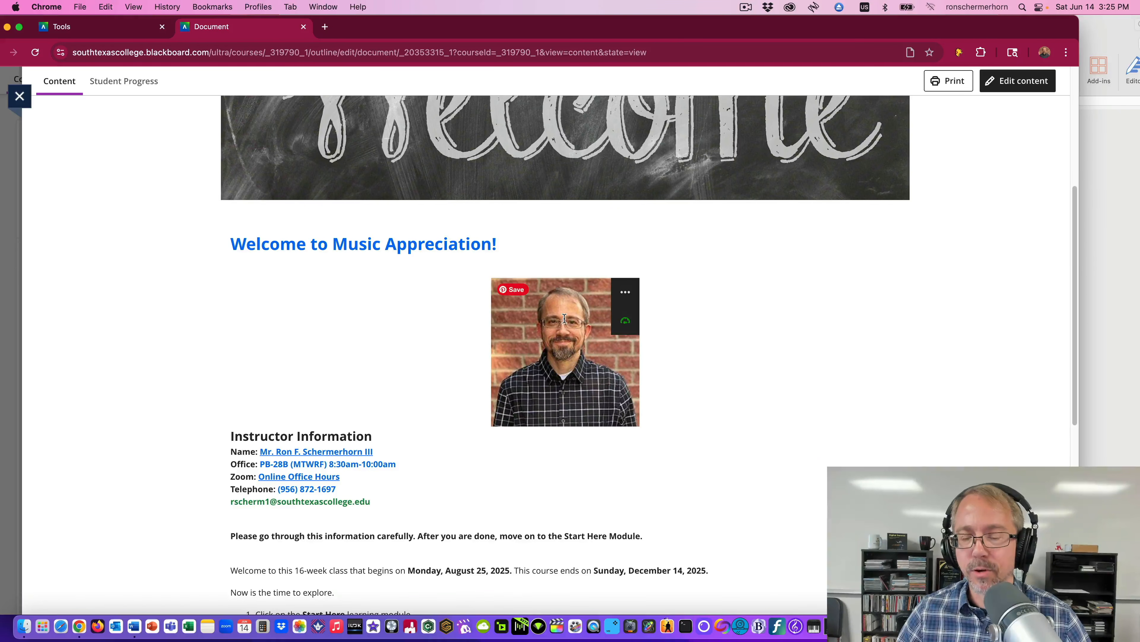
{"action": "scroll", "coordinate": [572, 322], "scroll_direction": "up", "scroll_amount": 1}
{"action": "scroll", "coordinate": [561, 258], "scroll_direction": "down", "scroll_amount": 1}
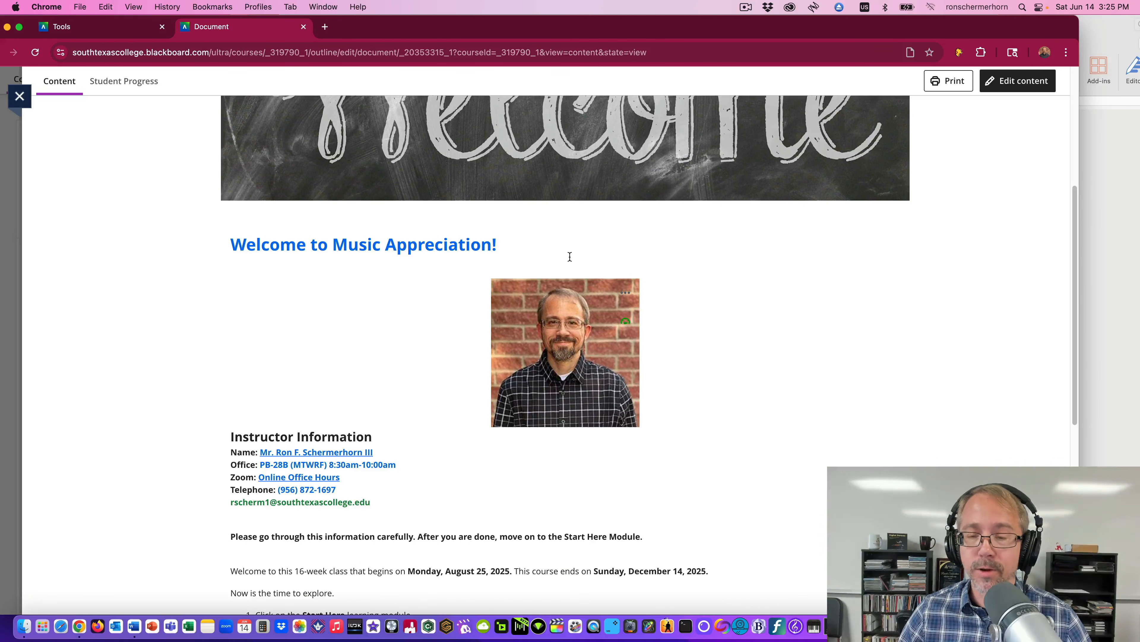
- Reopen the Welcome document for editing and check the file options of the instructor photo, leaving them without saving
{"action": "left_click", "coordinate": [1010, 81]}
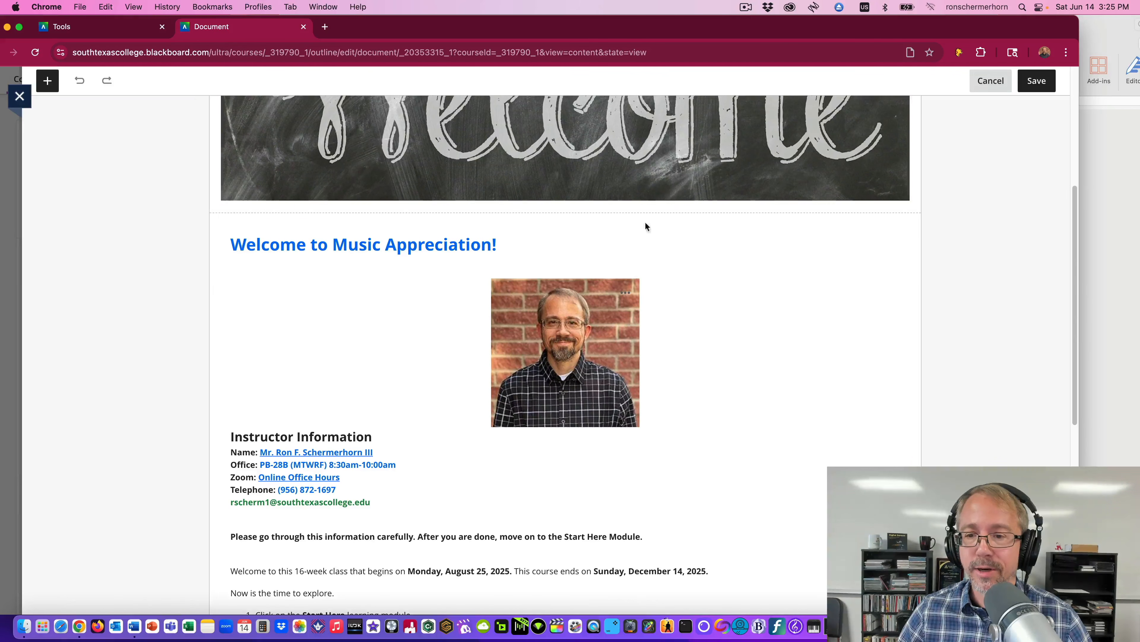
{"action": "left_click", "coordinate": [615, 294]}
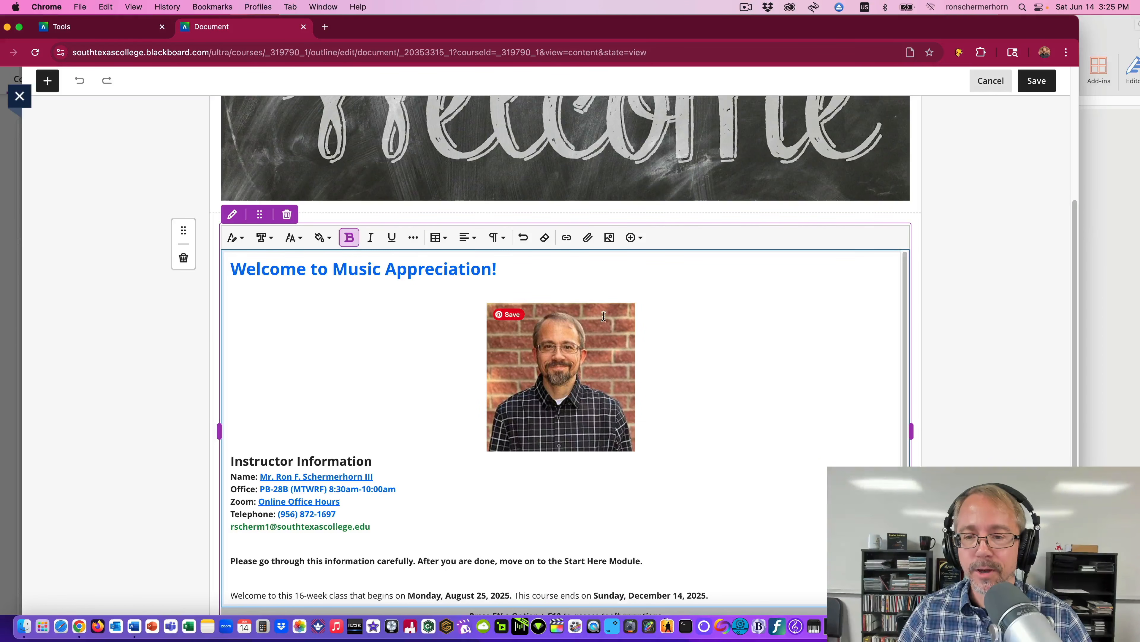
{"action": "left_click", "coordinate": [593, 318]}
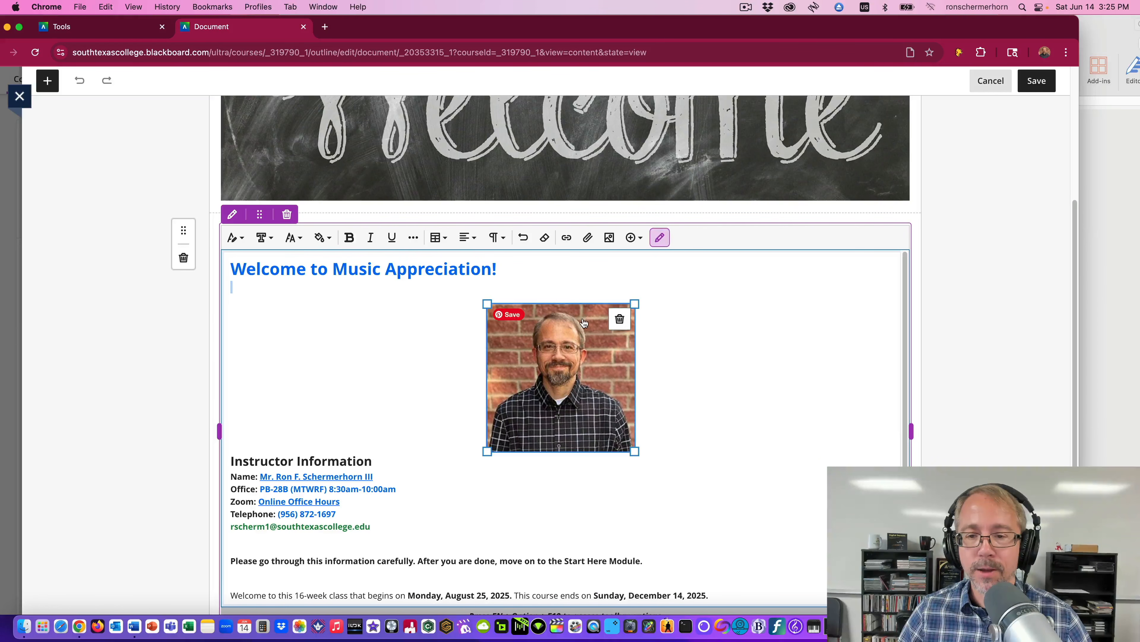
{"action": "left_click", "coordinate": [660, 238]}
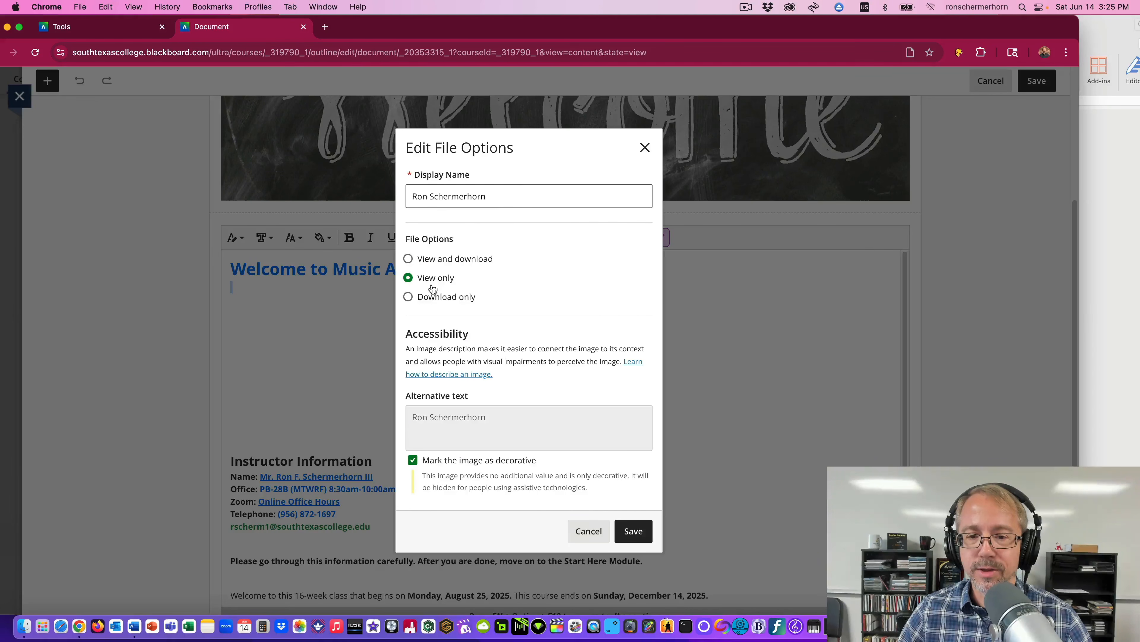
{"action": "left_click", "coordinate": [583, 536]}
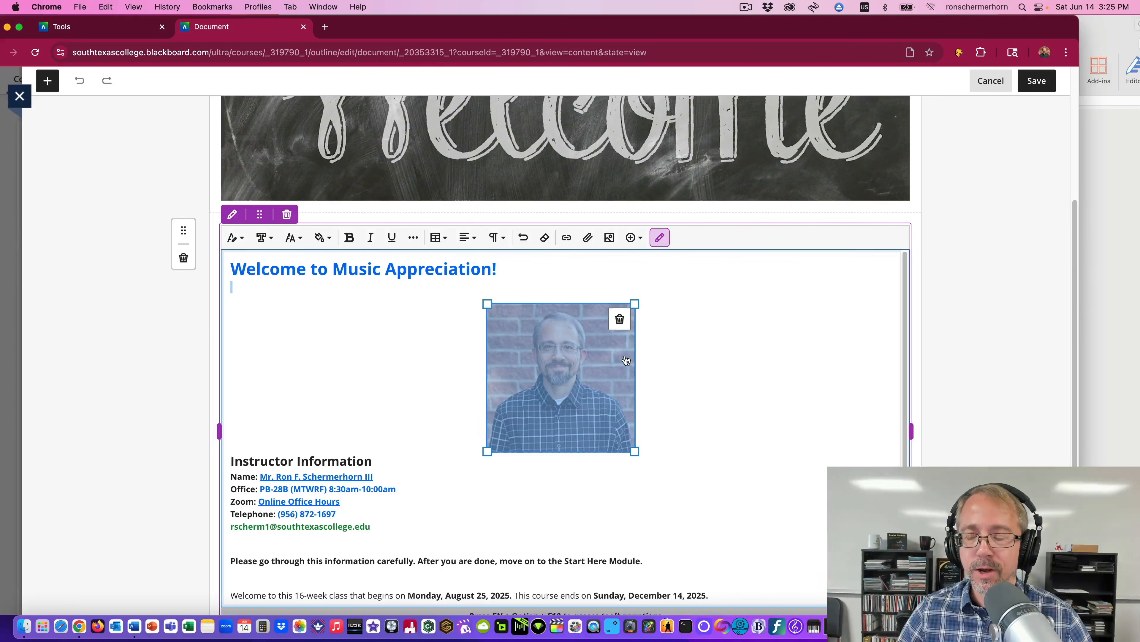
- Delete the instructor photo from the Welcome text block, save the document and check the page
{"action": "left_click", "coordinate": [620, 322]}
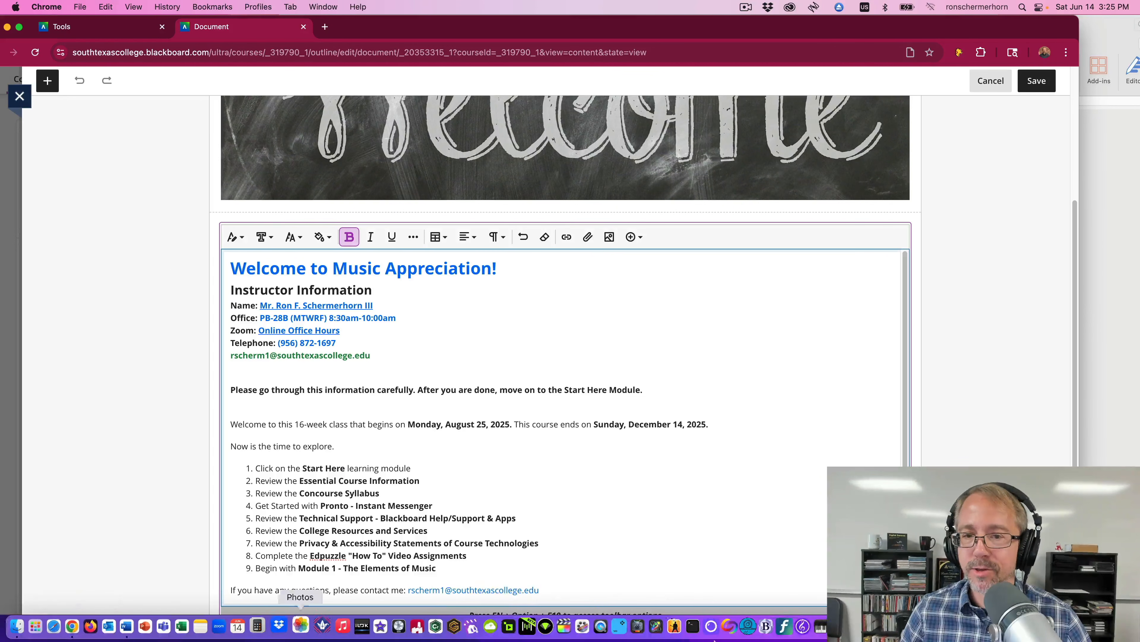
{"action": "left_click", "coordinate": [992, 82]}
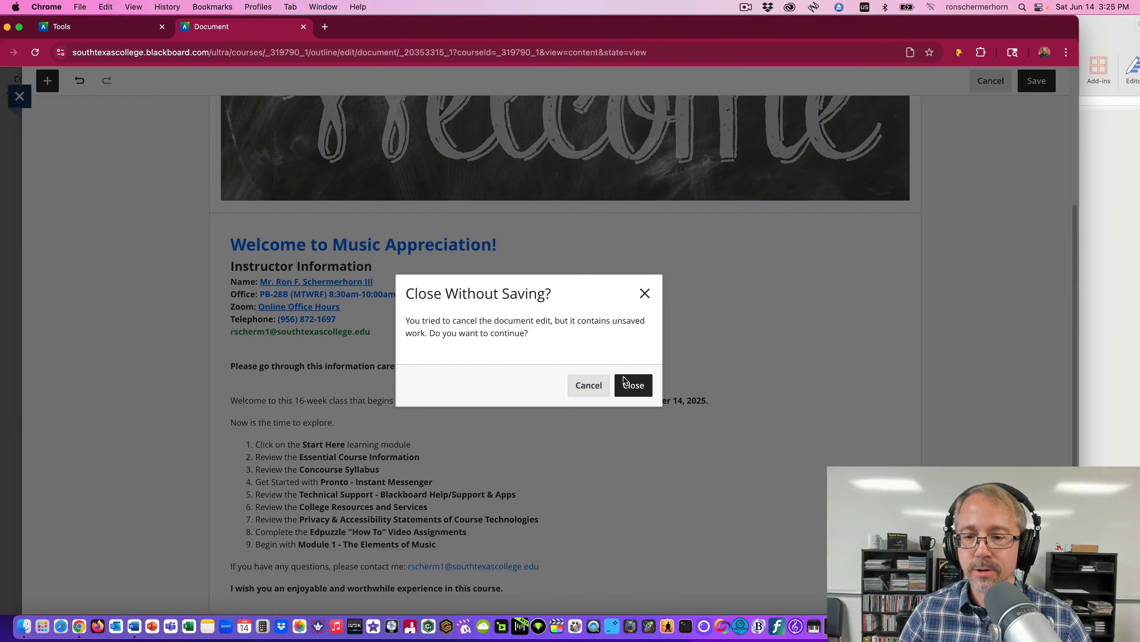
{"action": "left_click", "coordinate": [592, 386]}
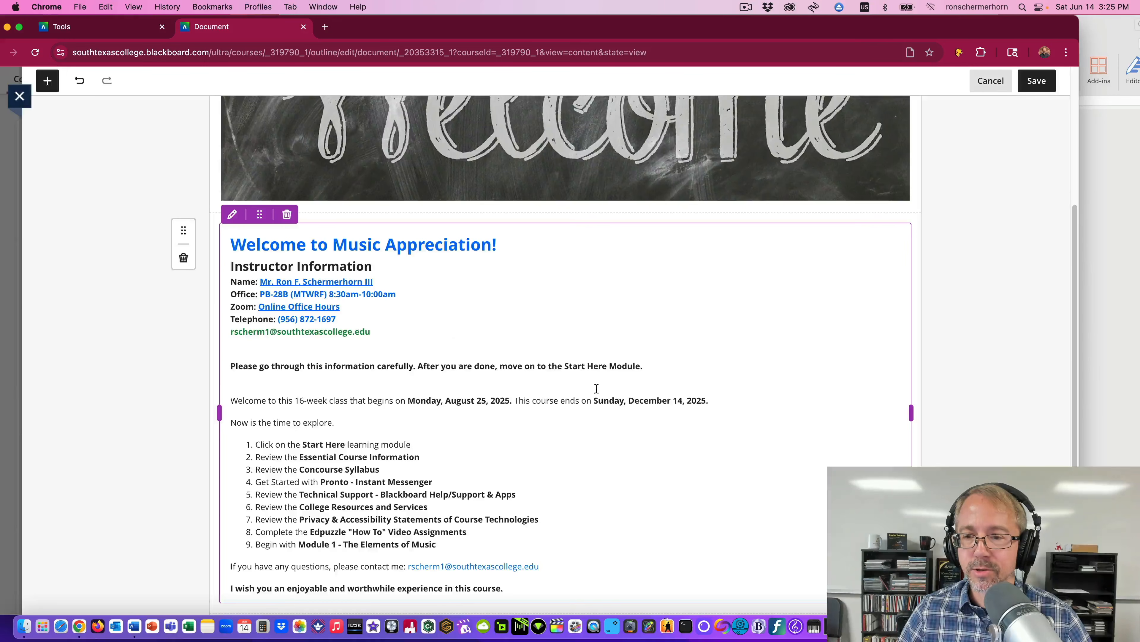
{"action": "left_click", "coordinate": [1037, 80]}
{"action": "scroll", "coordinate": [827, 261], "scroll_direction": "down", "scroll_amount": 2}
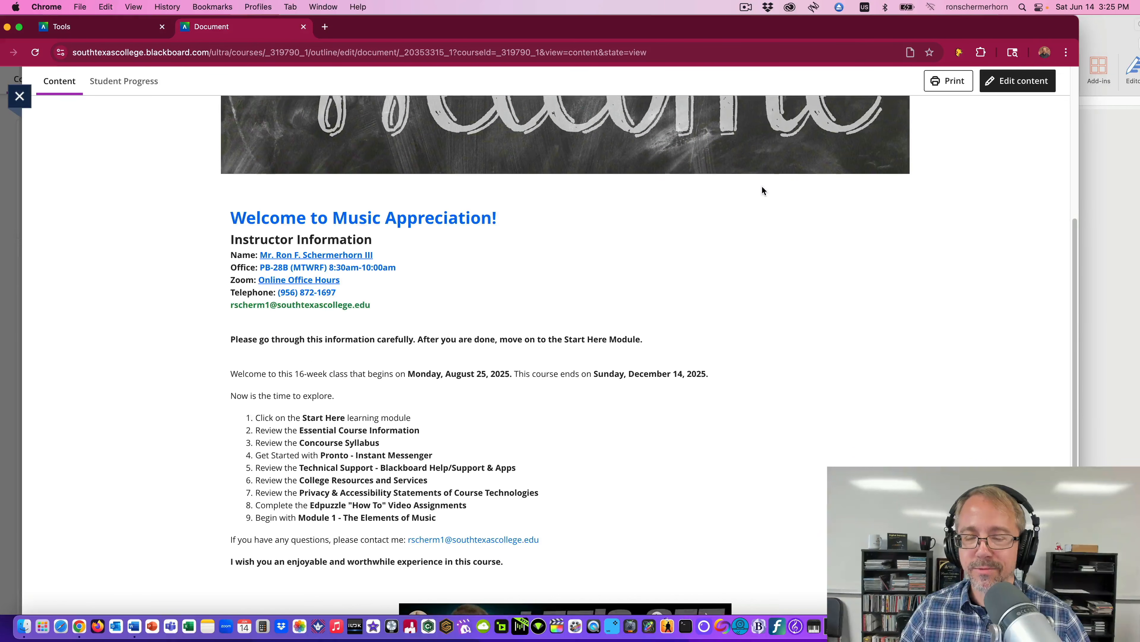
{"action": "scroll", "coordinate": [666, 163], "scroll_direction": "down", "scroll_amount": 3}
{"action": "scroll", "coordinate": [636, 178], "scroll_direction": "up", "scroll_amount": 10}
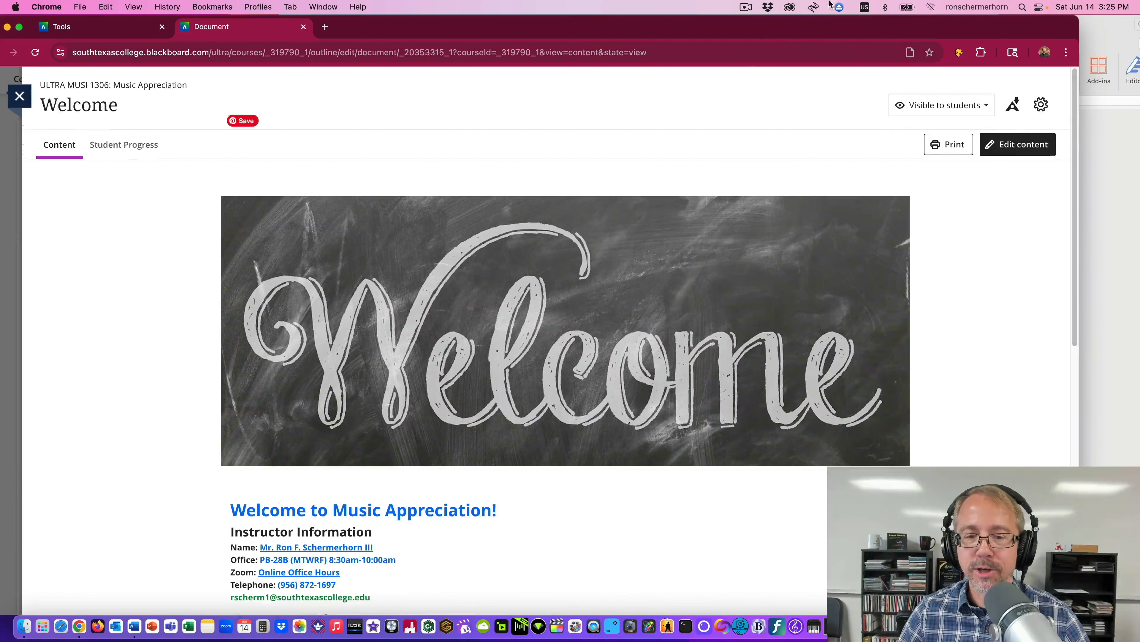
- Insert the instructor's profile photo from the Content Collection folder !-Course-Images-Attachments on the blank line below the instructor's contact details
{"action": "scroll", "coordinate": [785, 166], "scroll_direction": "down", "scroll_amount": 2}
{"action": "left_click", "coordinate": [1017, 80]}
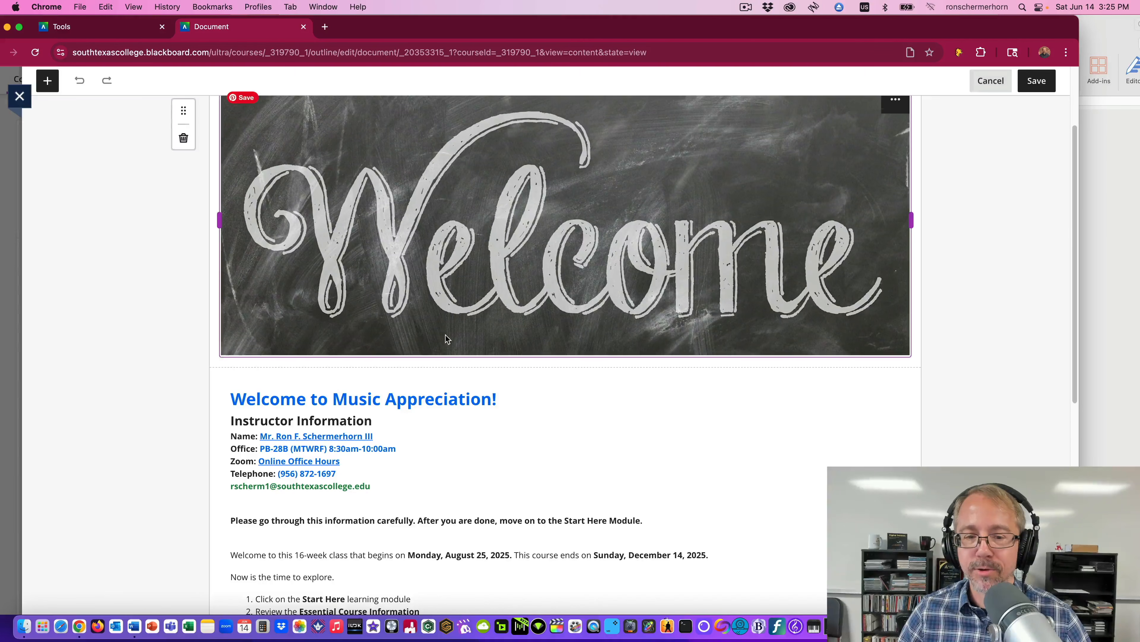
{"action": "scroll", "coordinate": [327, 346], "scroll_direction": "down", "scroll_amount": 3}
{"action": "left_click", "coordinate": [314, 343]}
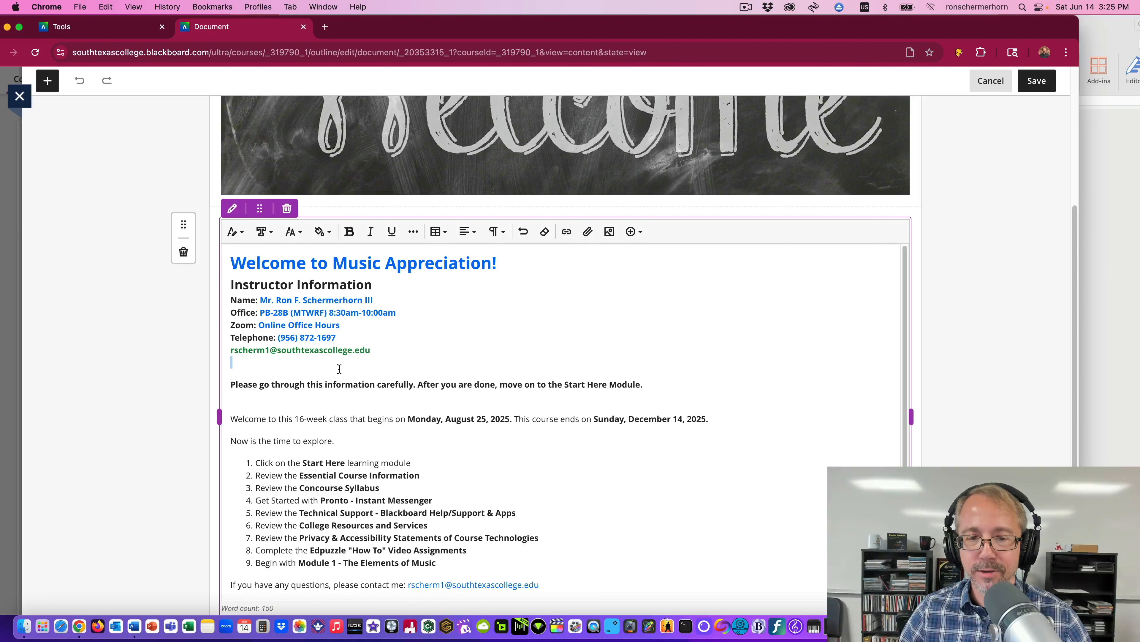
{"action": "left_click", "coordinate": [634, 231]}
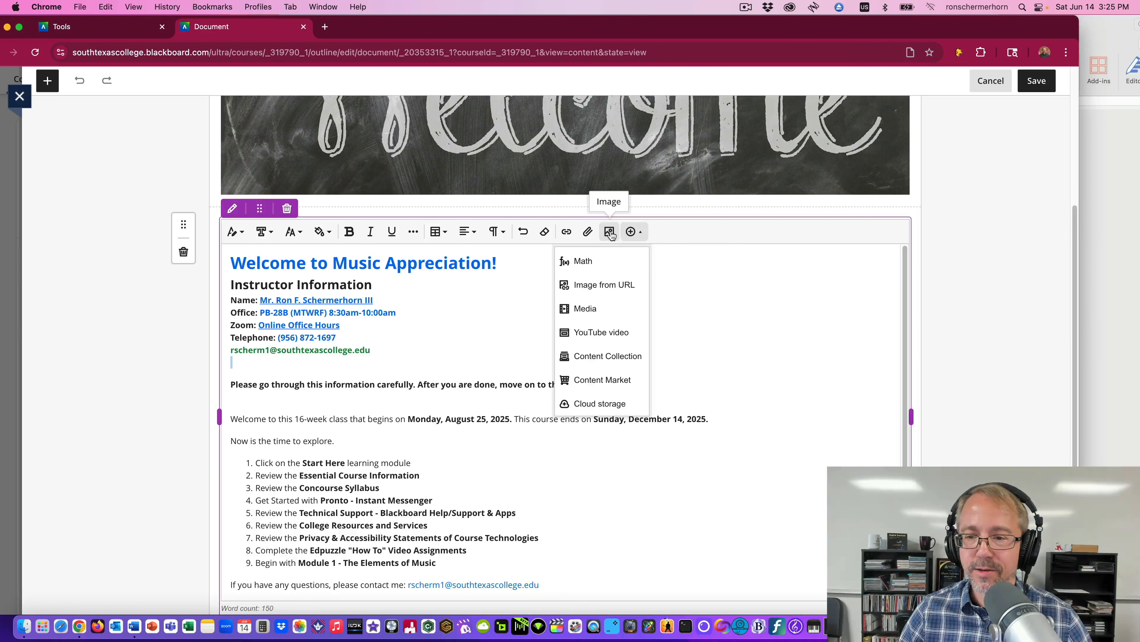
{"action": "left_click", "coordinate": [596, 355]}
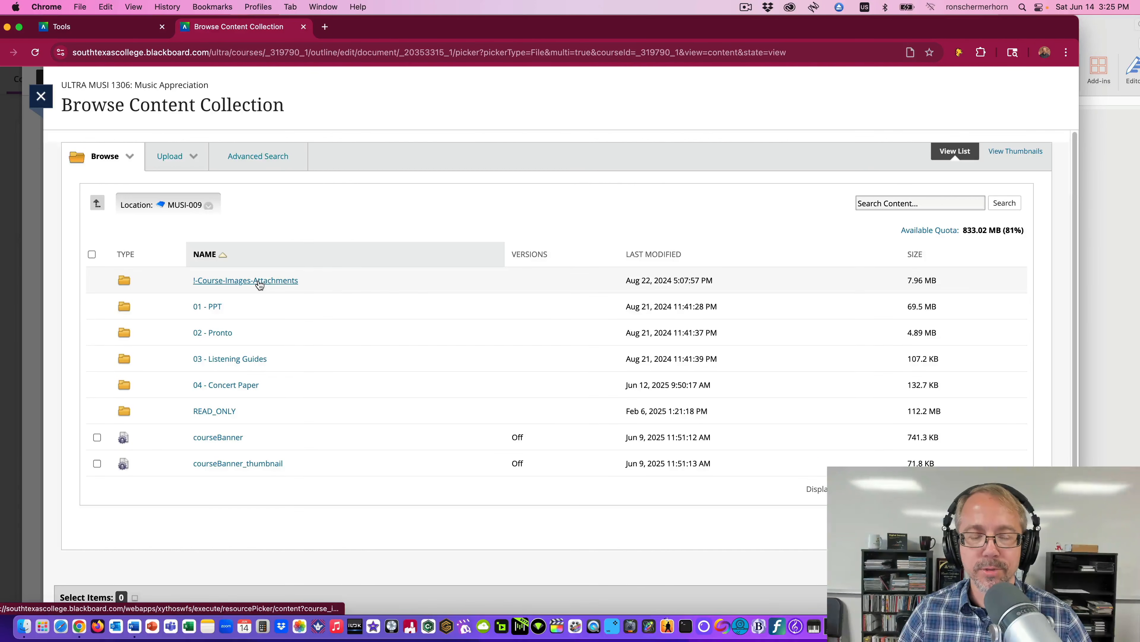
{"action": "left_click", "coordinate": [258, 280]}
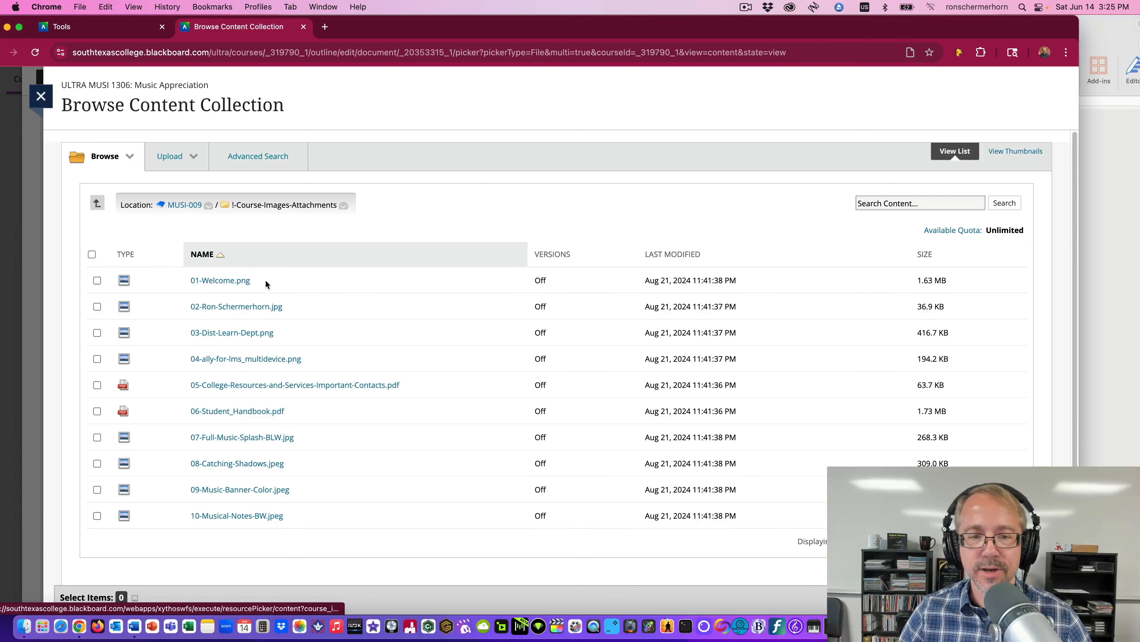
{"action": "left_click", "coordinate": [97, 307]}
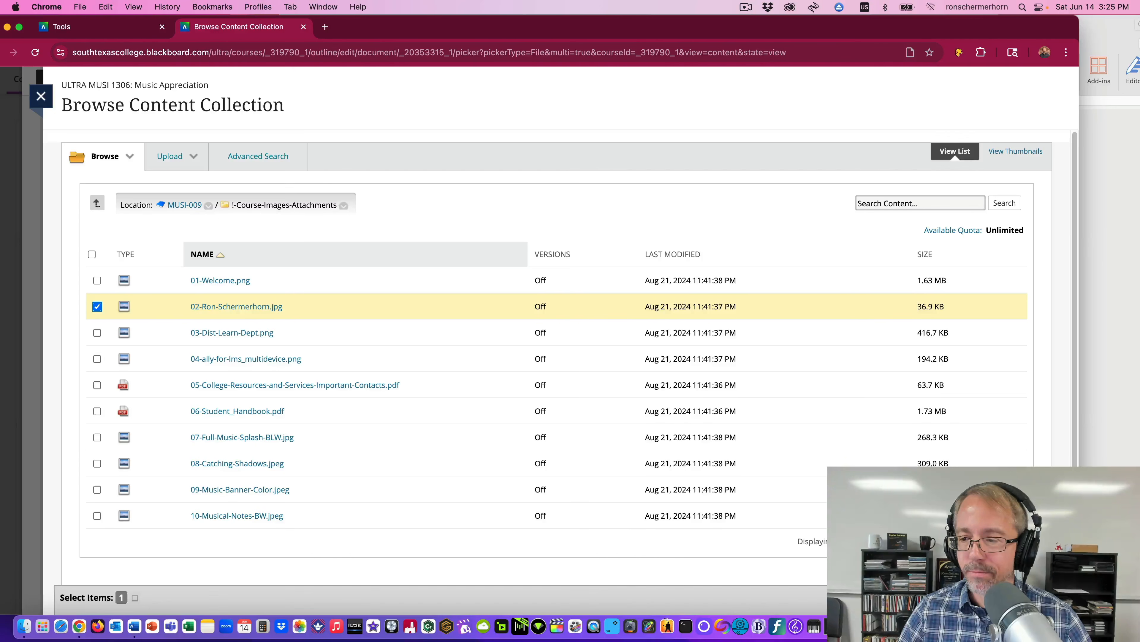
{"action": "left_click", "coordinate": [1032, 598]}
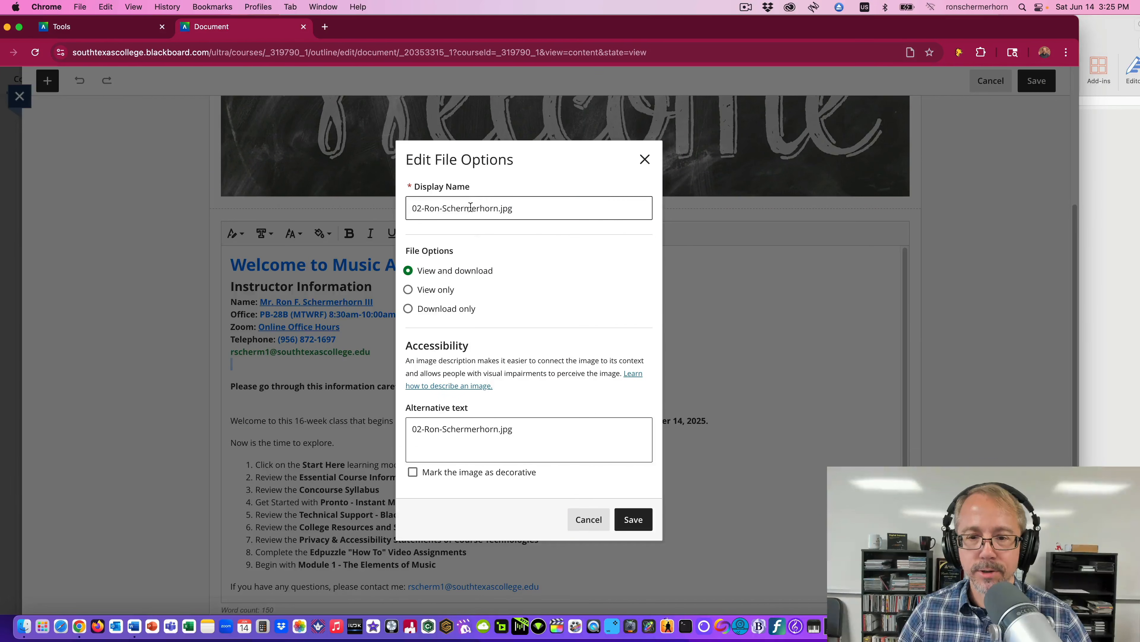
- Copy the instructor profile line under Alt Text in the Word document !-Blackboard-TR-Course and return to Chrome in full screen
{"action": "left_click", "coordinate": [134, 626]}
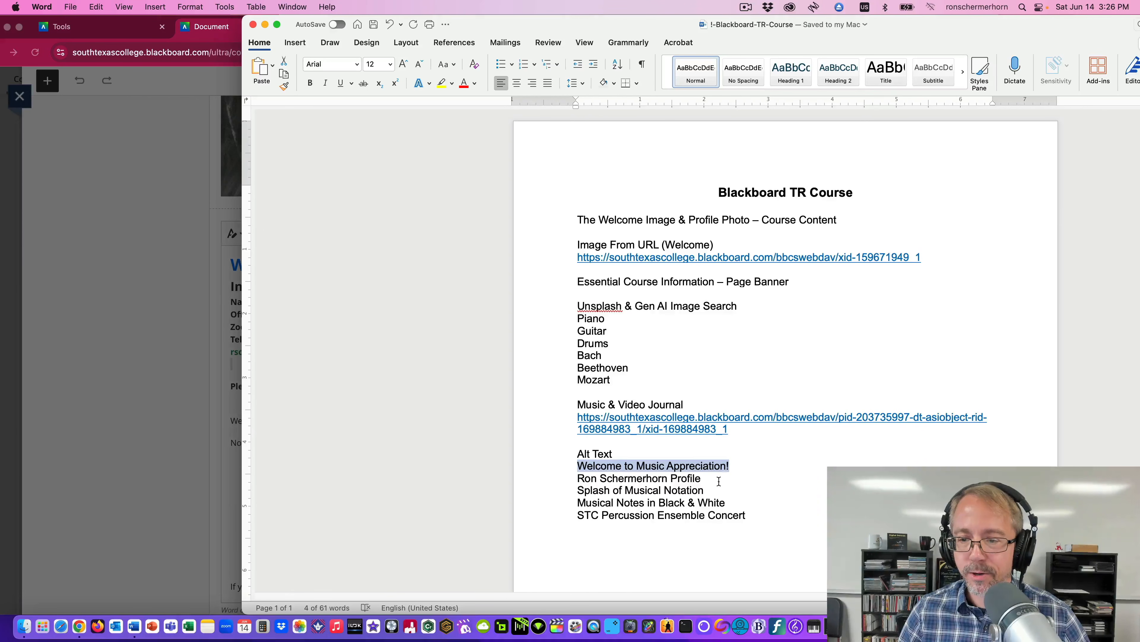
{"action": "left_click_drag", "start_coordinate": [719, 480], "coordinate": [588, 480]}
{"action": "key", "text": "super+c"}
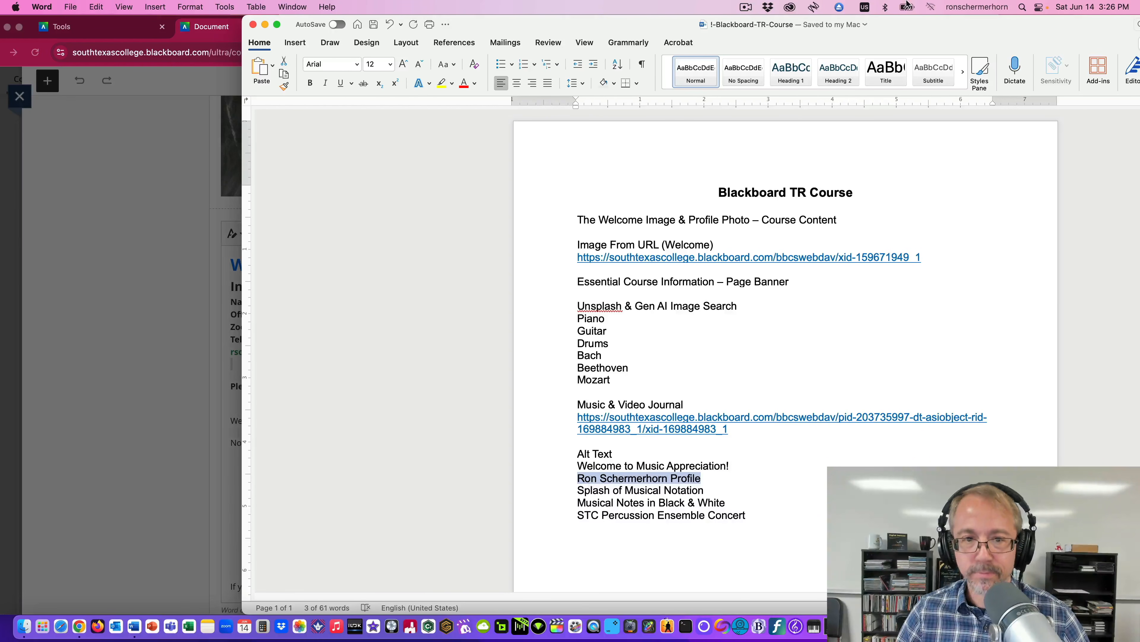
{"action": "left_click", "coordinate": [167, 174]}
{"action": "left_click", "coordinate": [20, 28]}
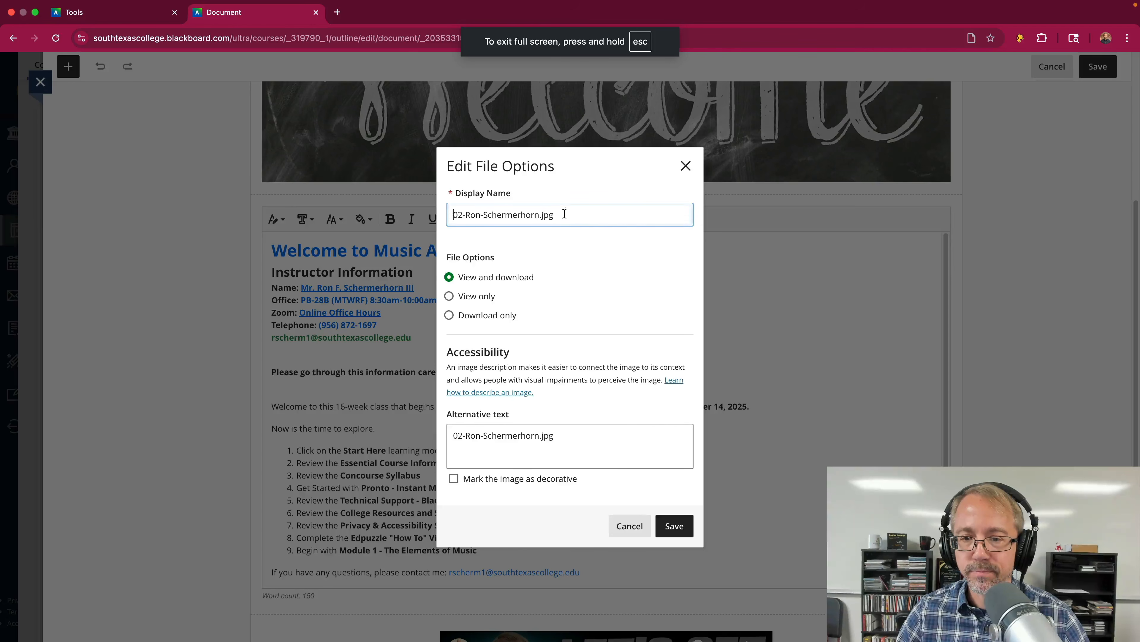
- Replace the photo's display name with the copied profile text, make it View only and decorative, and save the file options
{"action": "left_click_drag", "start_coordinate": [560, 214], "coordinate": [450, 214]}
{"action": "key", "text": "super+v"}
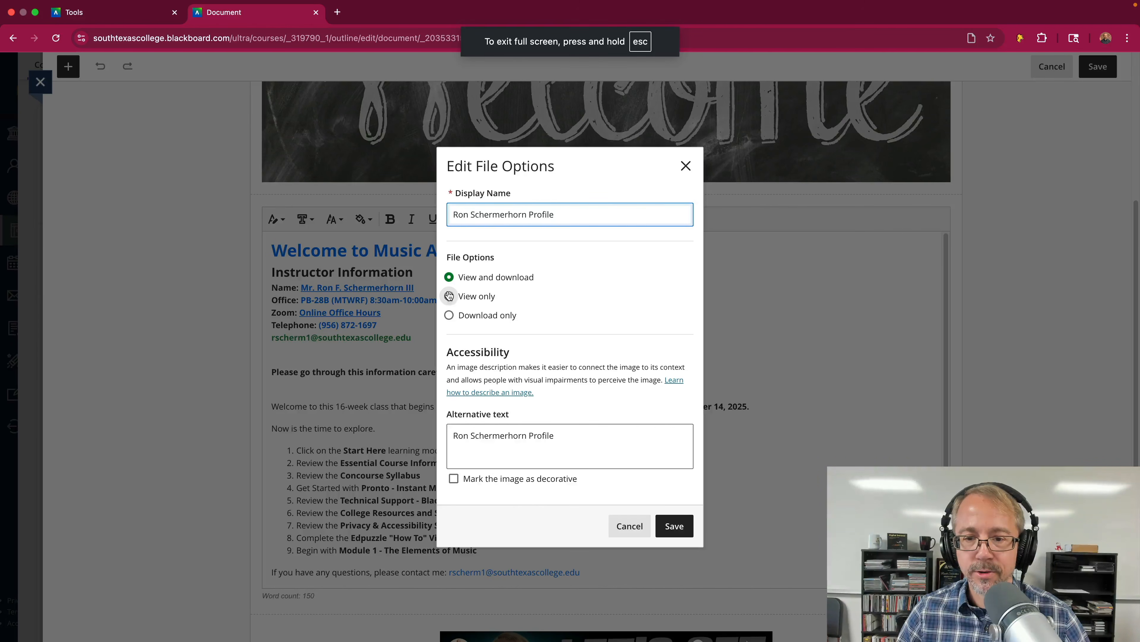
{"action": "left_click", "coordinate": [449, 296]}
{"action": "left_click", "coordinate": [454, 477]}
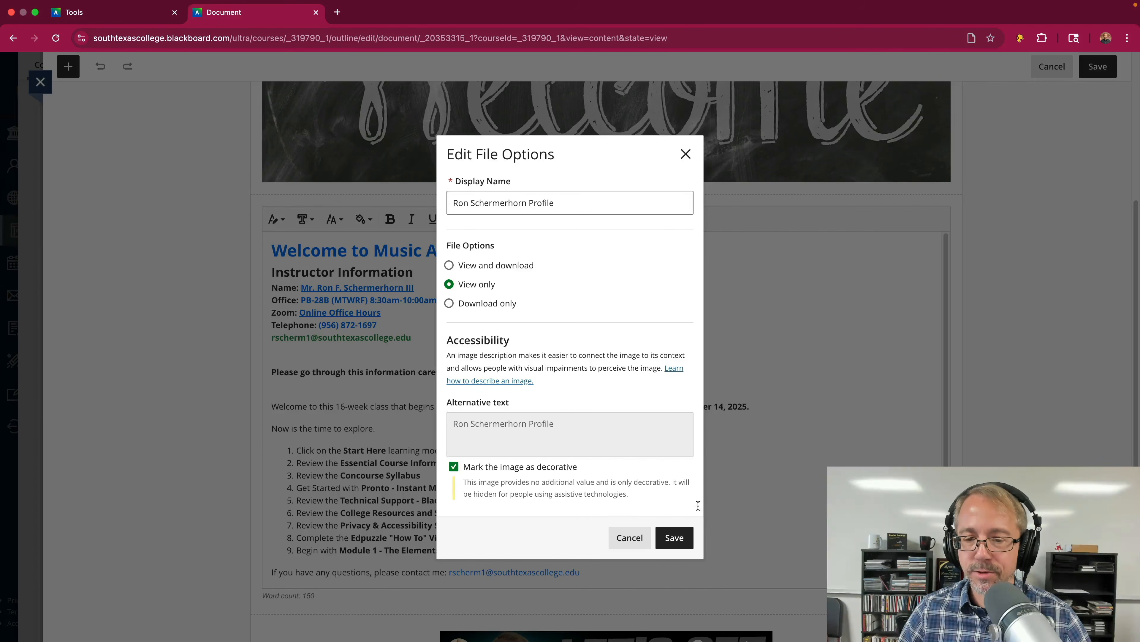
{"action": "left_click", "coordinate": [674, 538]}
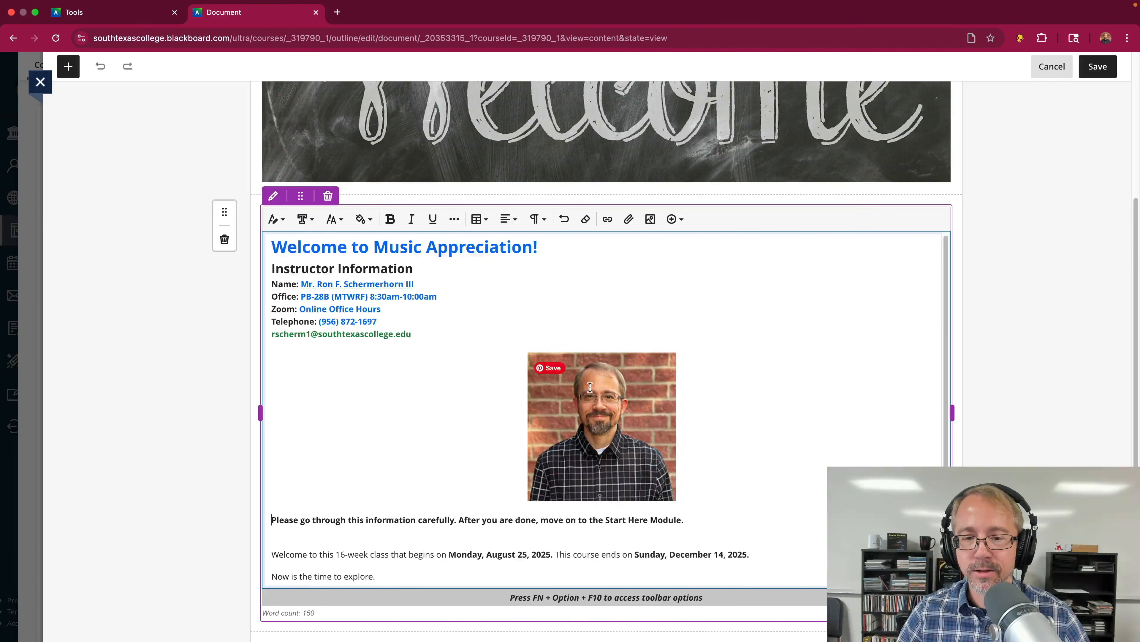
- Check the instructor photo's placement in the Welcome text block and save the document
{"action": "scroll", "coordinate": [428, 407], "scroll_direction": "down", "scroll_amount": 2}
{"action": "scroll", "coordinate": [424, 336], "scroll_direction": "up", "scroll_amount": 2}
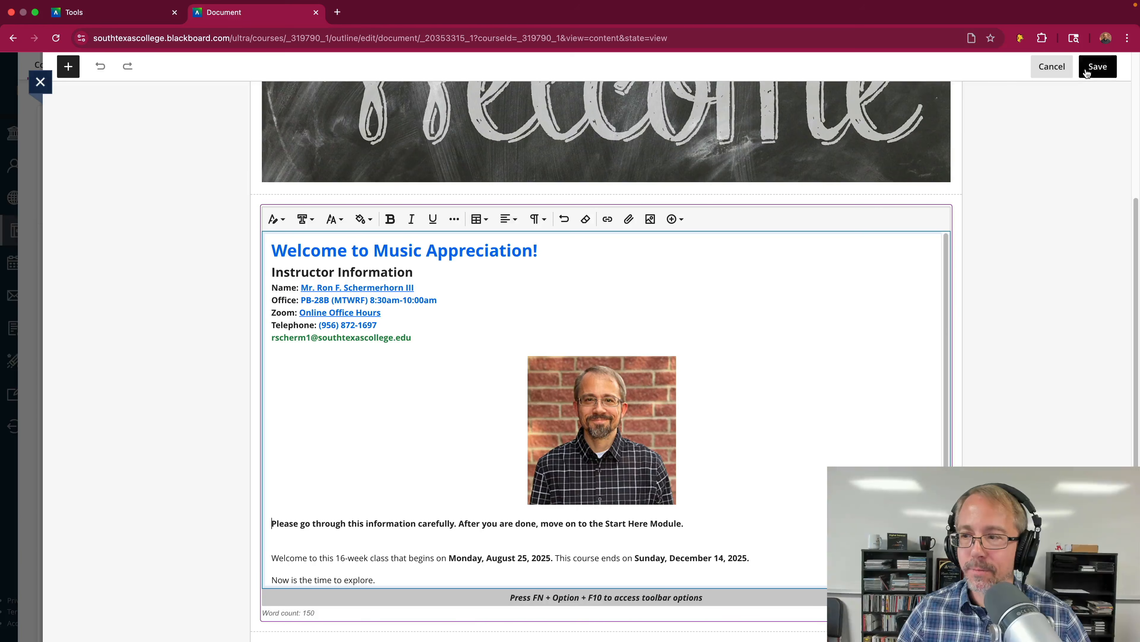
{"action": "left_click", "coordinate": [1096, 69]}
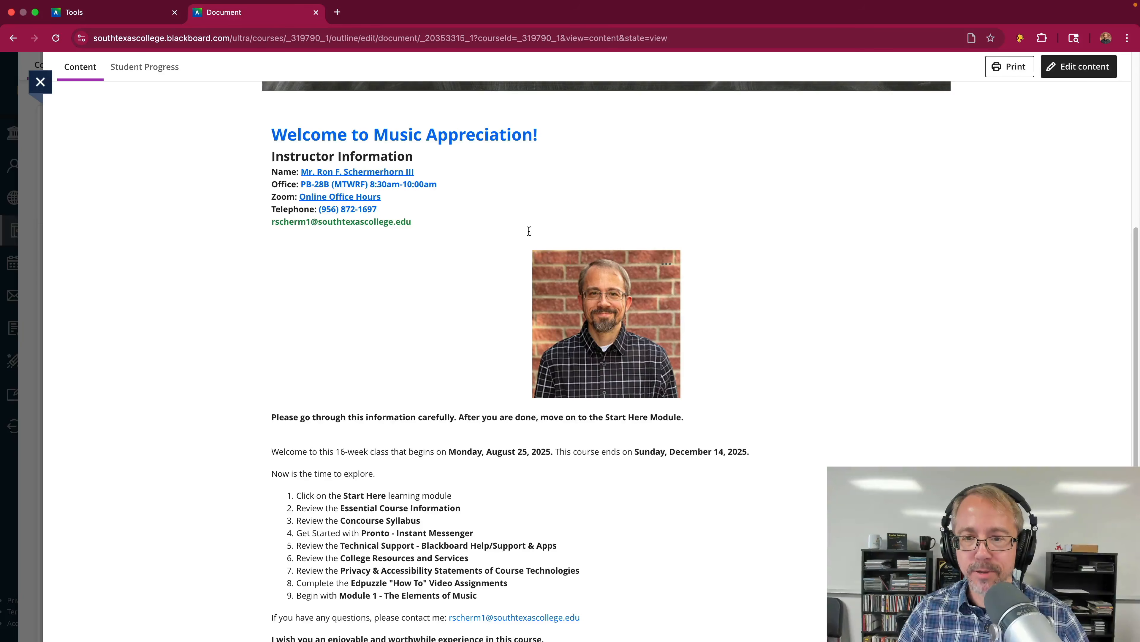
- Review the saved Welcome page, examining the banner, the instructor photo and the spacing around them
{"action": "scroll", "coordinate": [750, 212], "scroll_direction": "up", "scroll_amount": 5}
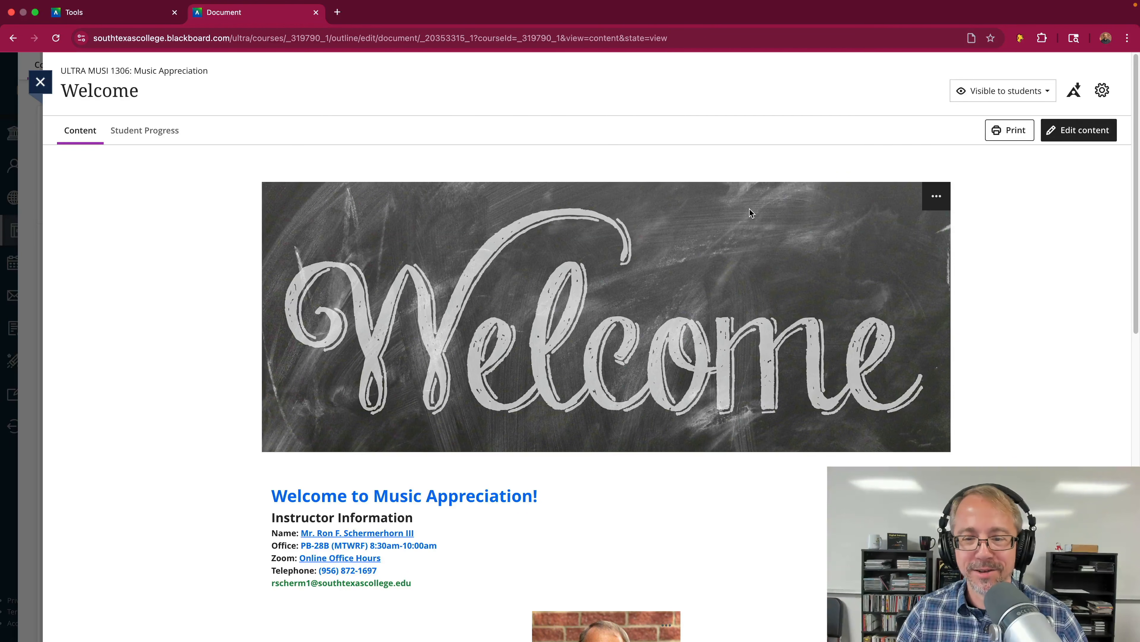
{"action": "scroll", "coordinate": [749, 208], "scroll_direction": "down", "scroll_amount": 1}
{"action": "scroll", "coordinate": [750, 209], "scroll_direction": "up", "scroll_amount": 1}
{"action": "scroll", "coordinate": [749, 208], "scroll_direction": "down", "scroll_amount": 3}
{"action": "scroll", "coordinate": [751, 212], "scroll_direction": "down", "scroll_amount": 5}
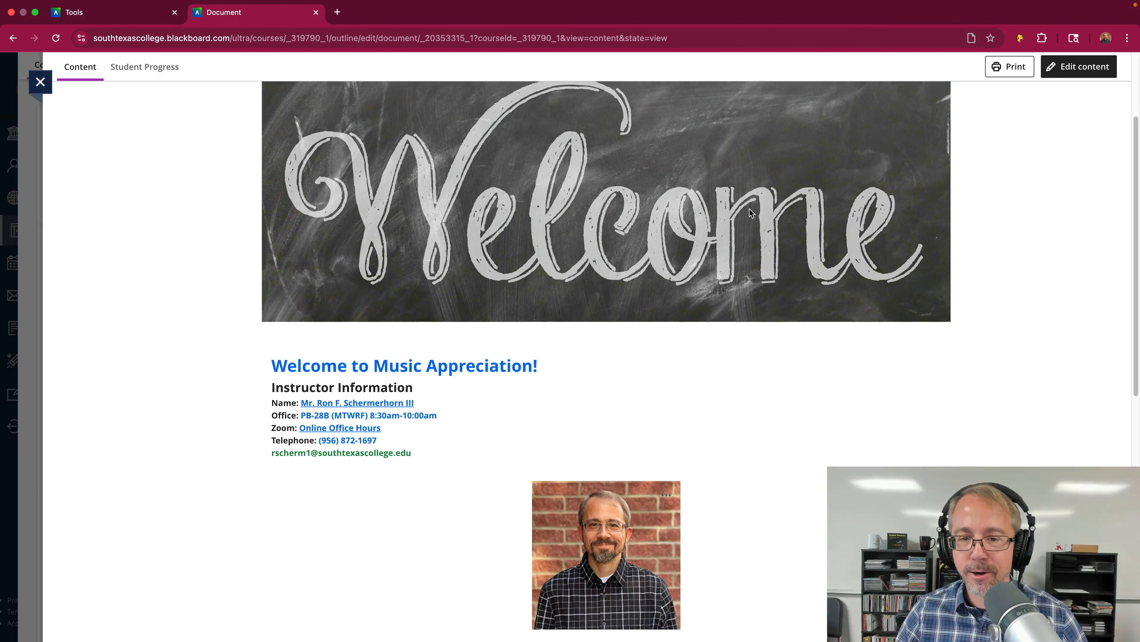
{"action": "scroll", "coordinate": [693, 230], "scroll_direction": "down", "scroll_amount": 2}
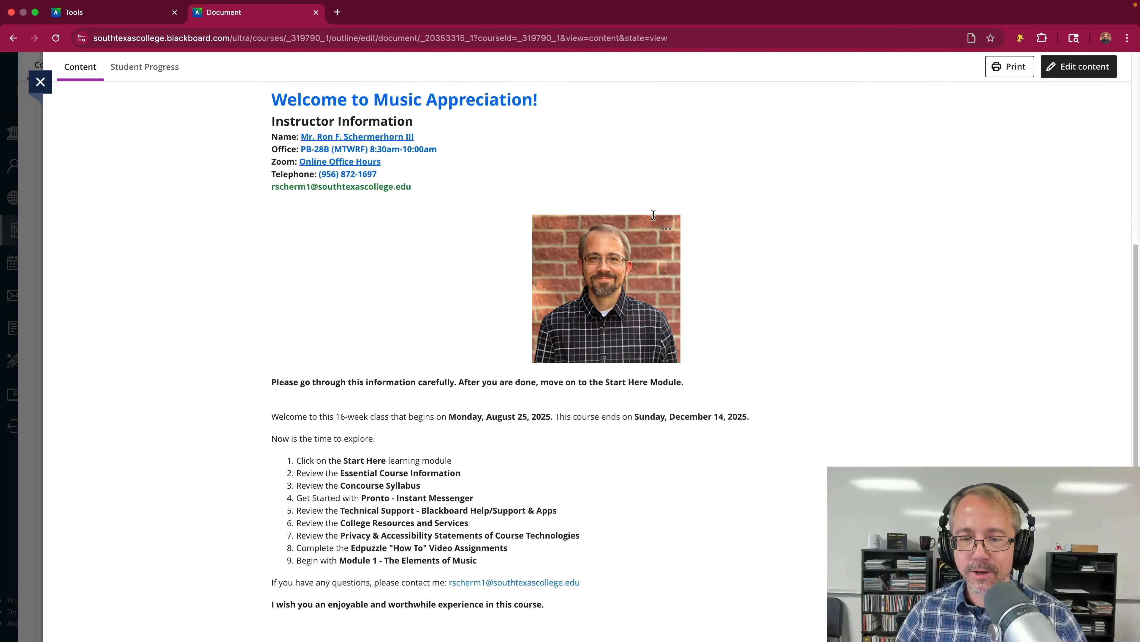
{"action": "scroll", "coordinate": [763, 229], "scroll_direction": "up", "scroll_amount": 5}
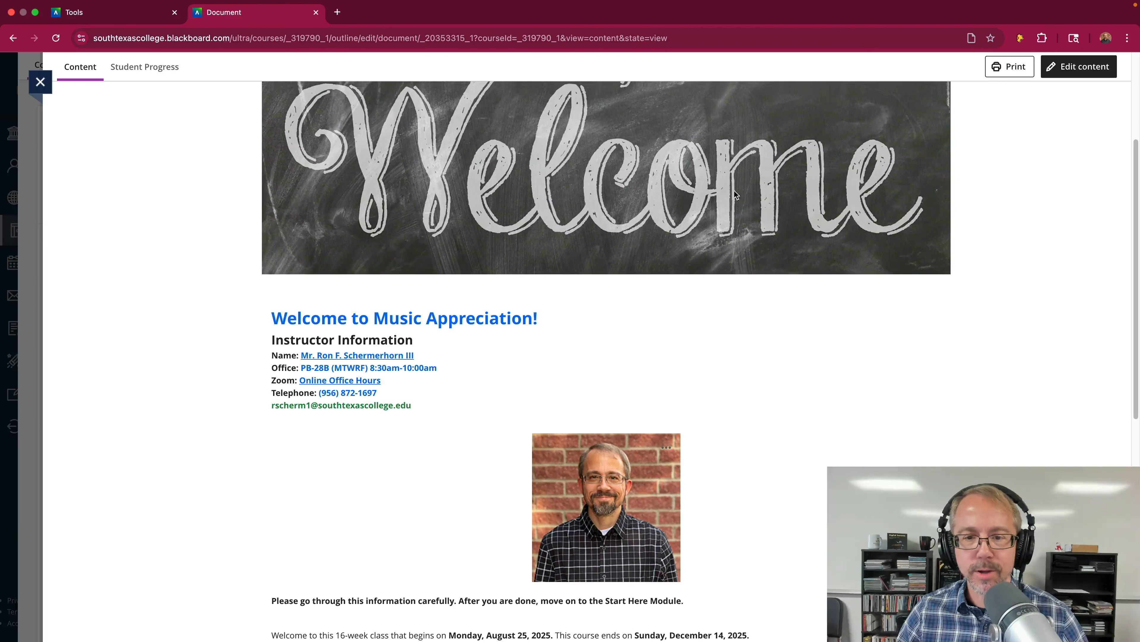
{"action": "scroll", "coordinate": [599, 237], "scroll_direction": "down", "scroll_amount": 1}
{"action": "scroll", "coordinate": [513, 260], "scroll_direction": "down", "scroll_amount": 1}
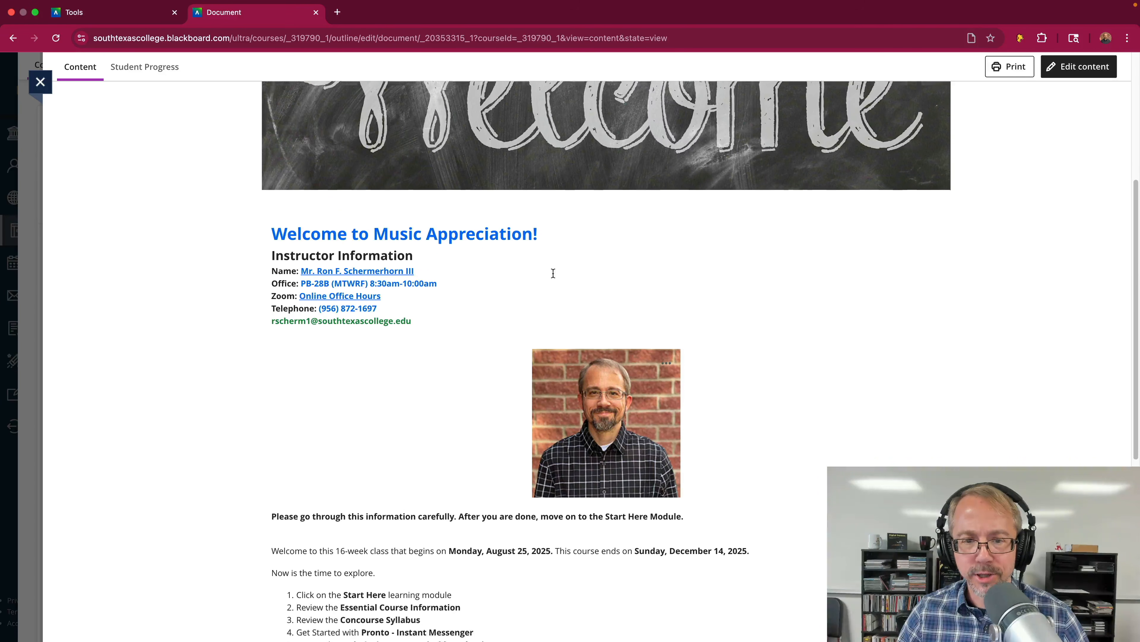
{"action": "scroll", "coordinate": [395, 306], "scroll_direction": "down", "scroll_amount": 1}
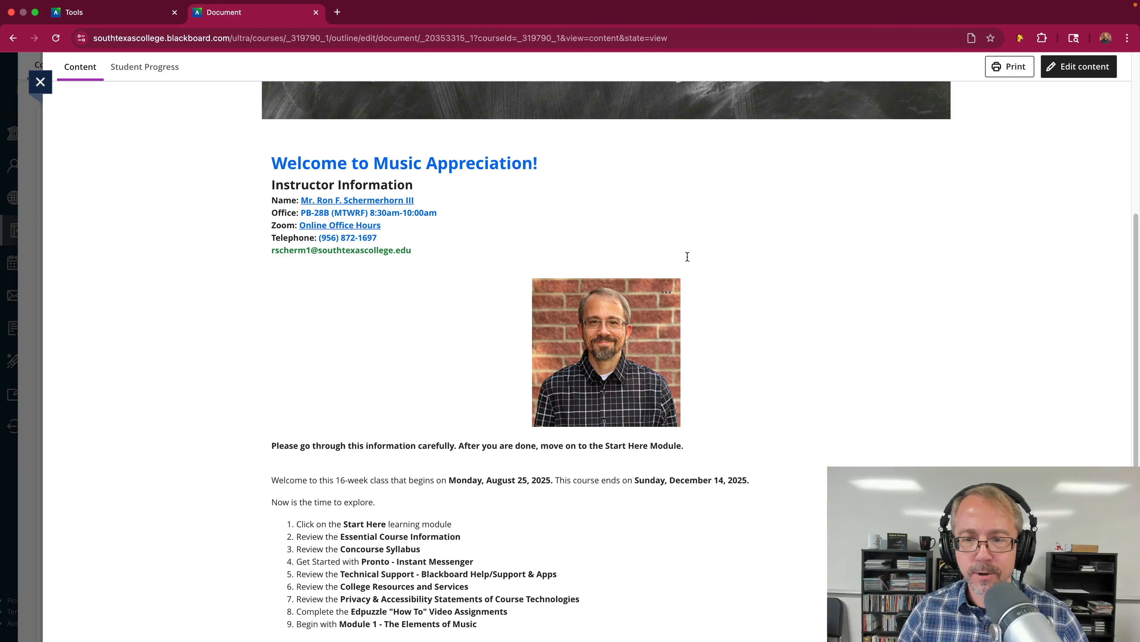
{"action": "mouse_move", "coordinate": [422, 641]}
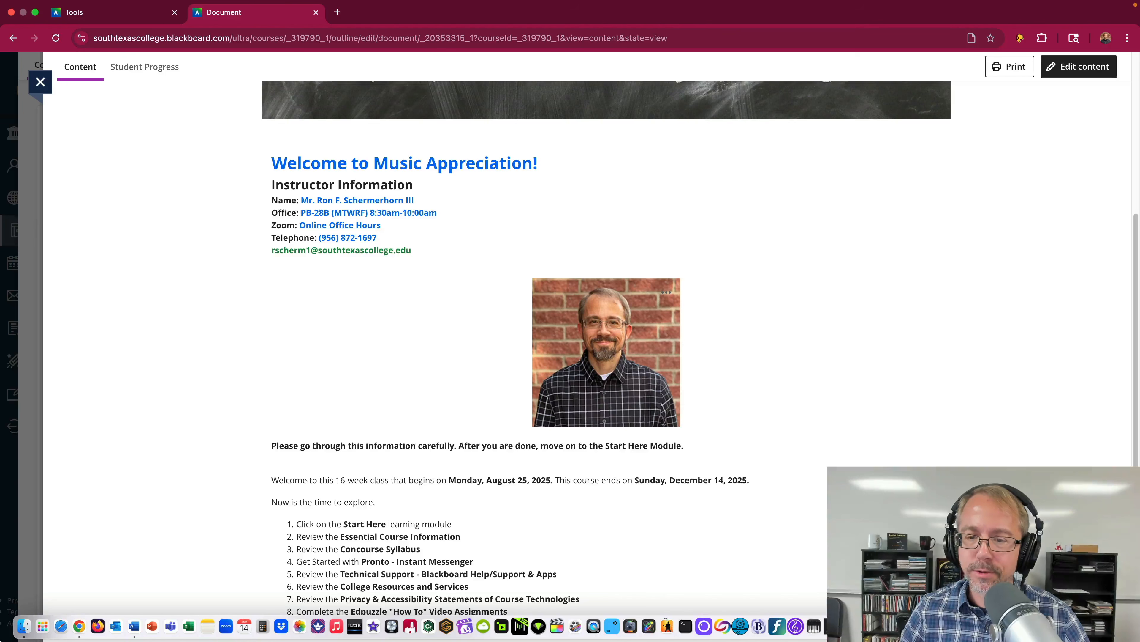
- Remove the extra blank space directly above and below the instructor photo in the Welcome text block and save the document
{"action": "left_click", "coordinate": [1075, 72]}
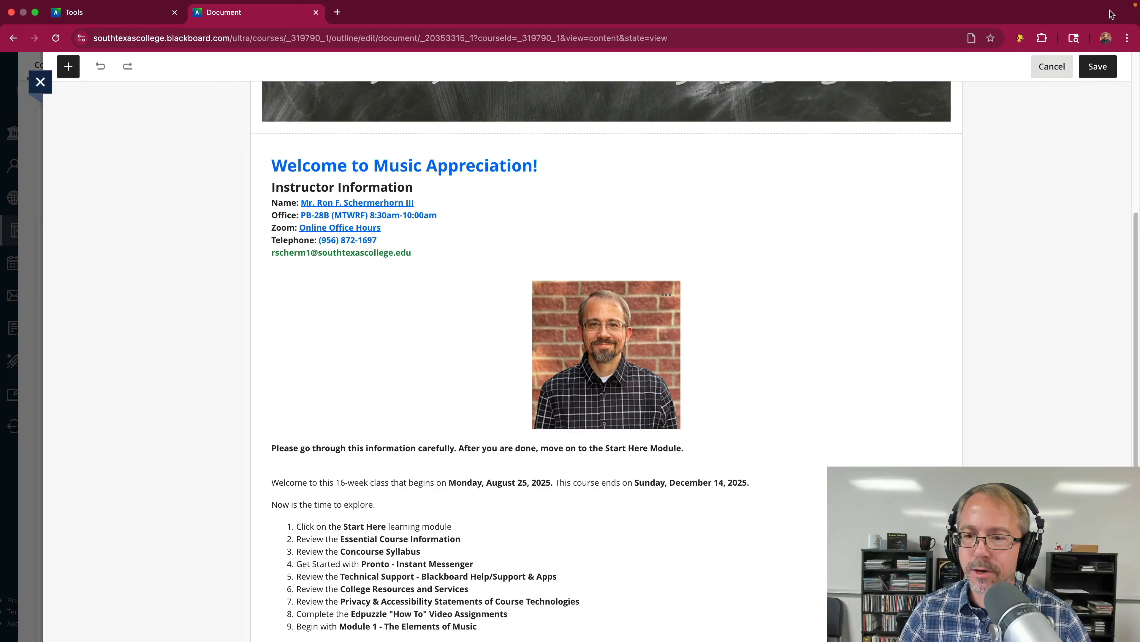
{"action": "left_click", "coordinate": [559, 270]}
{"action": "left_click", "coordinate": [560, 279]}
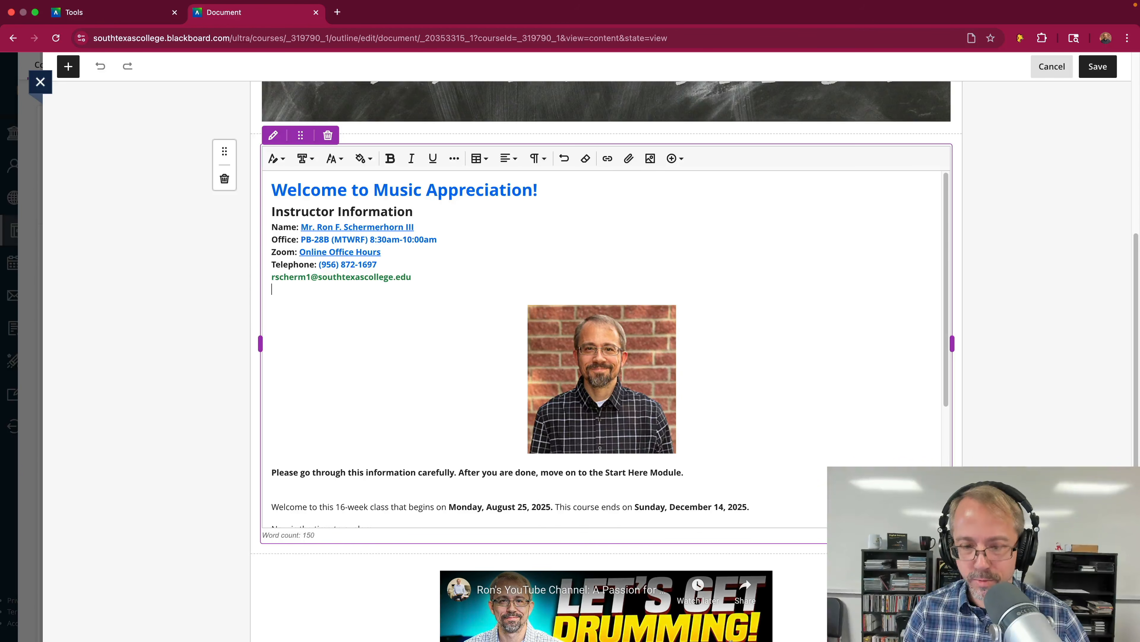
{"action": "key", "text": "BackSpace"}
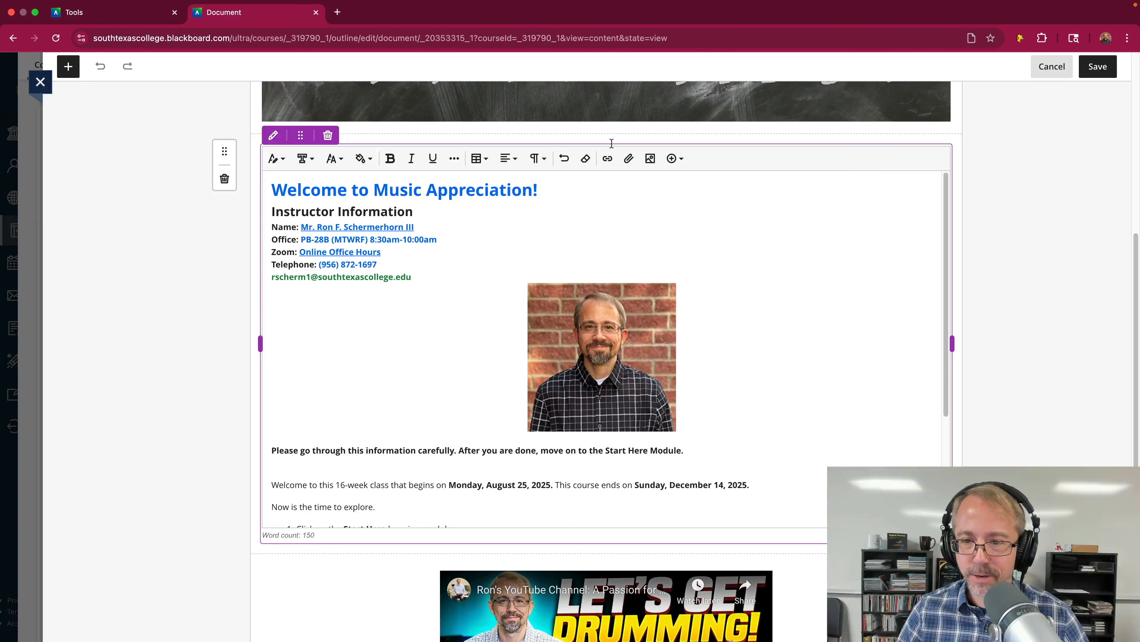
{"action": "scroll", "coordinate": [731, 285], "scroll_direction": "down", "scroll_amount": 3}
{"action": "left_click", "coordinate": [591, 329]}
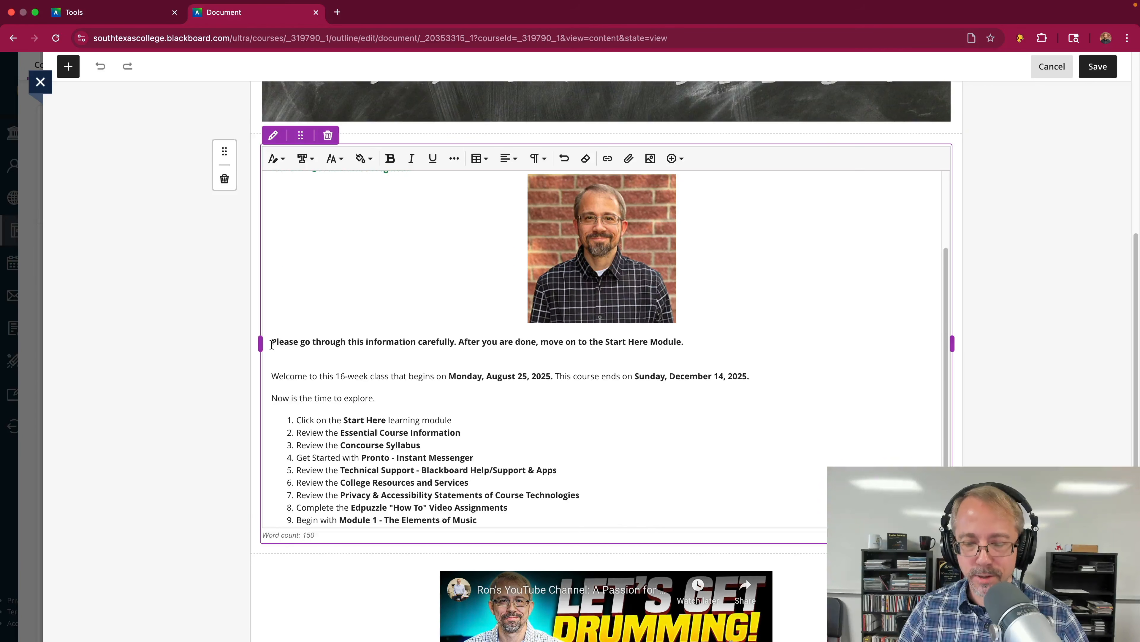
{"action": "key", "text": "BackSpace"}
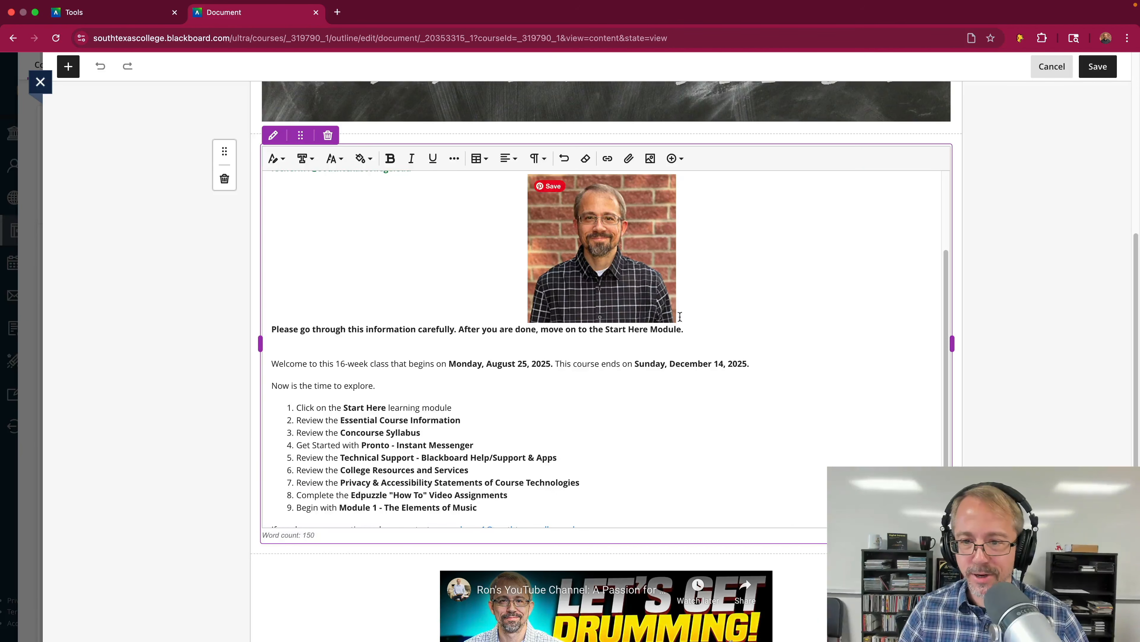
{"action": "scroll", "coordinate": [680, 317], "scroll_direction": "up", "scroll_amount": 5}
{"action": "left_click", "coordinate": [1097, 66]}
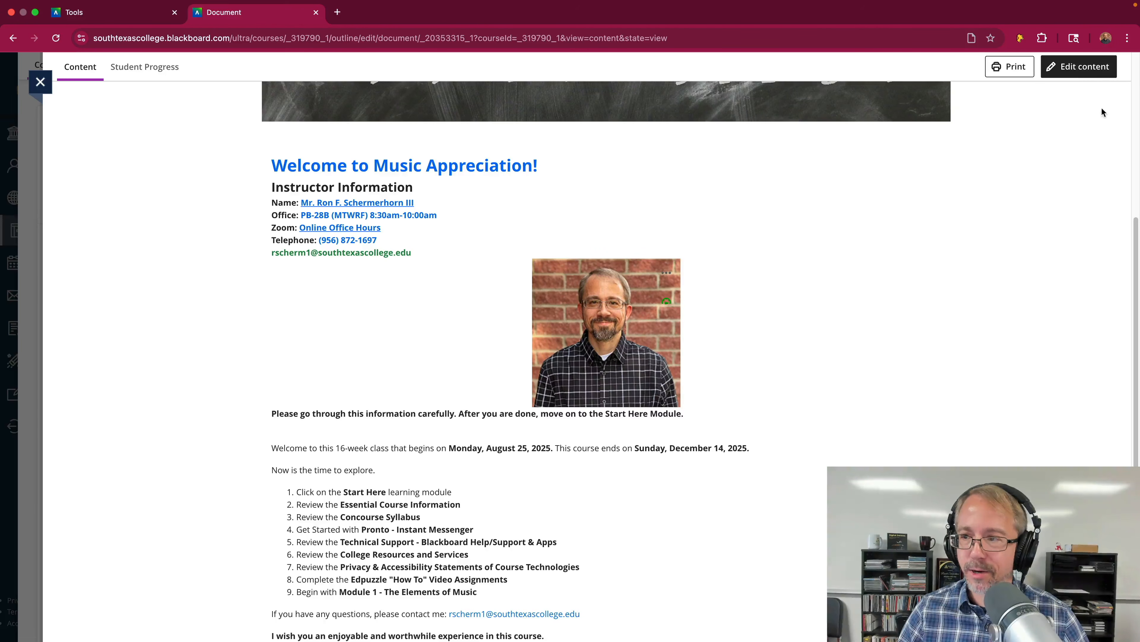
- Add one blank line between the instructor photo and the "Please go through this information carefully" sentence, and save the document
{"action": "left_click", "coordinate": [1087, 67]}
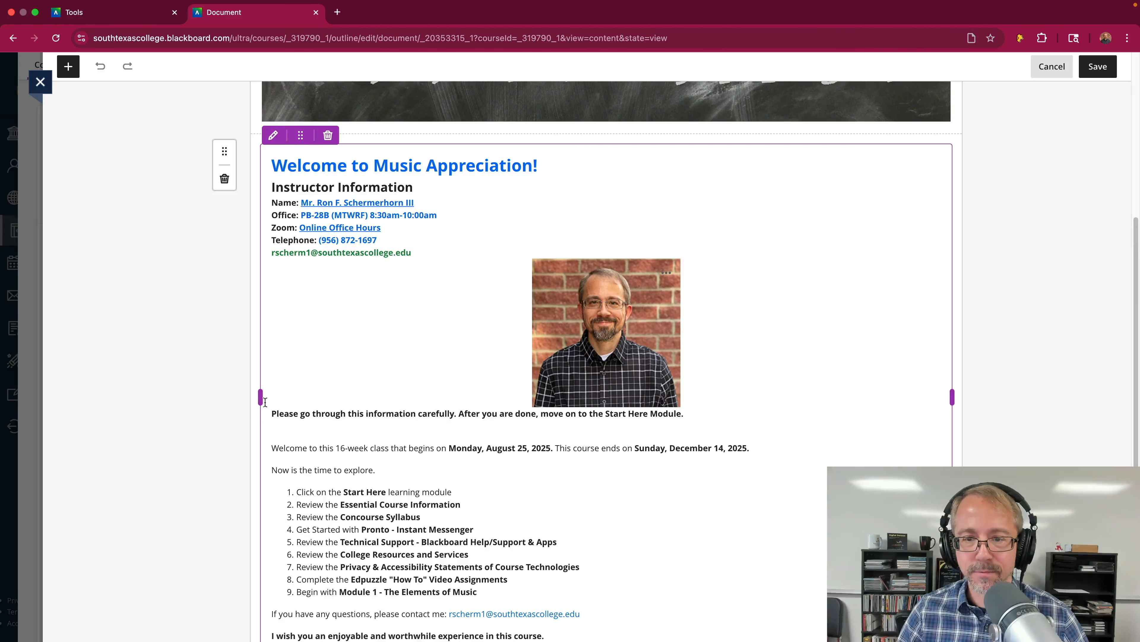
{"action": "left_click", "coordinate": [272, 416]}
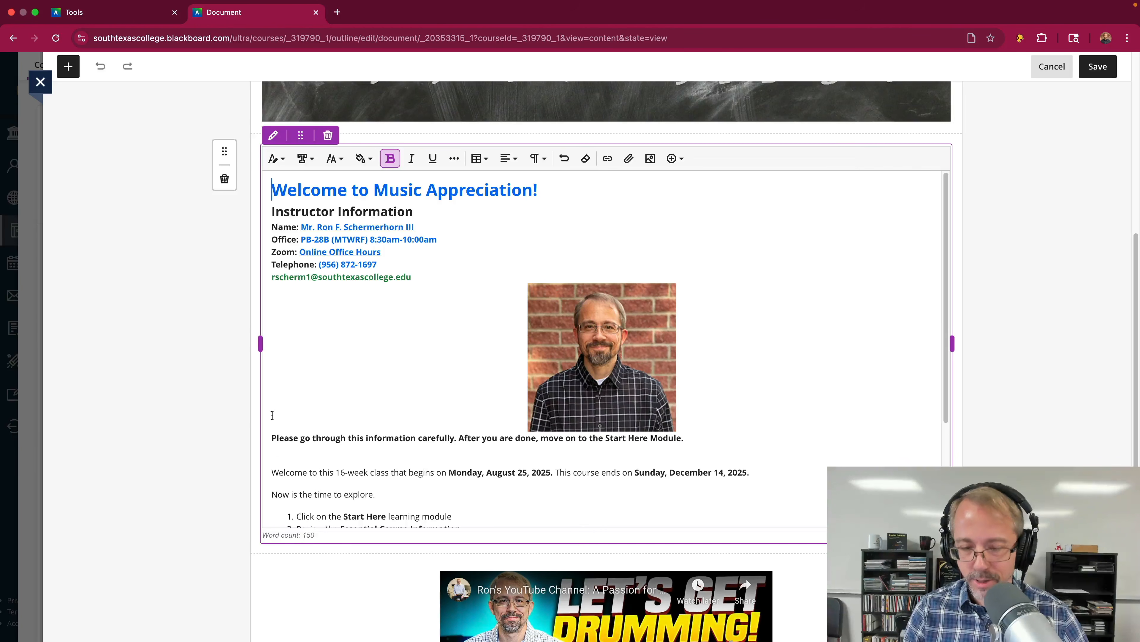
{"action": "left_click", "coordinate": [272, 438]}
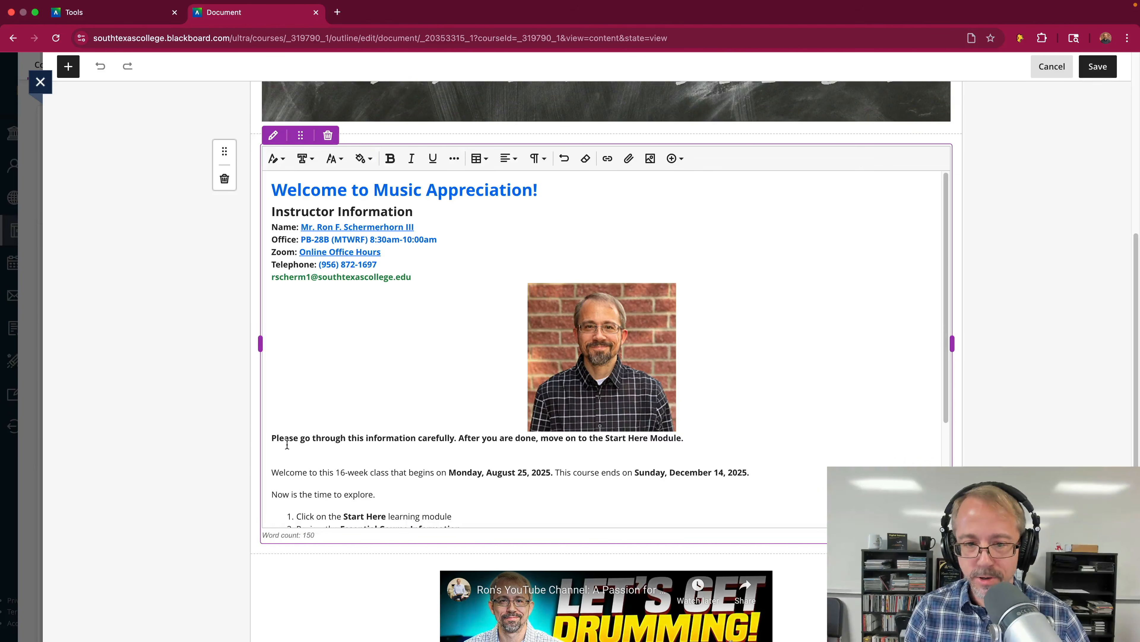
{"action": "key", "text": "Return"}
{"action": "left_click", "coordinate": [1100, 66]}
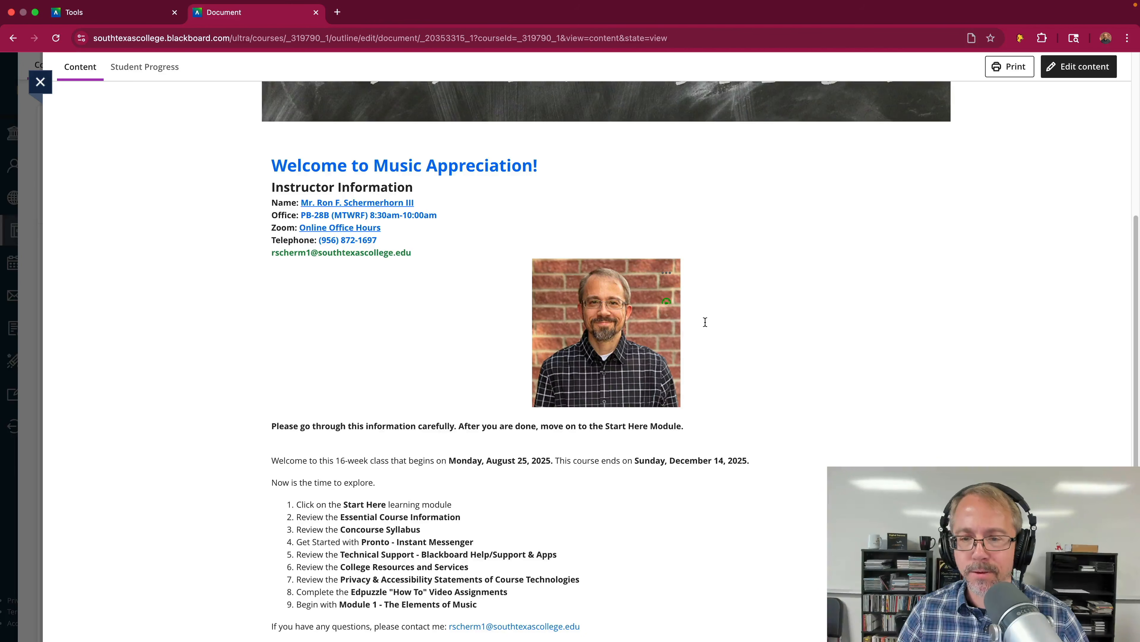
- Review the finished Welcome page from the banner to the embedded video, examining the photo's spacing and the sentence below it
{"action": "scroll", "coordinate": [764, 316], "scroll_direction": "down", "scroll_amount": 4}
{"action": "scroll", "coordinate": [763, 316], "scroll_direction": "up", "scroll_amount": 3}
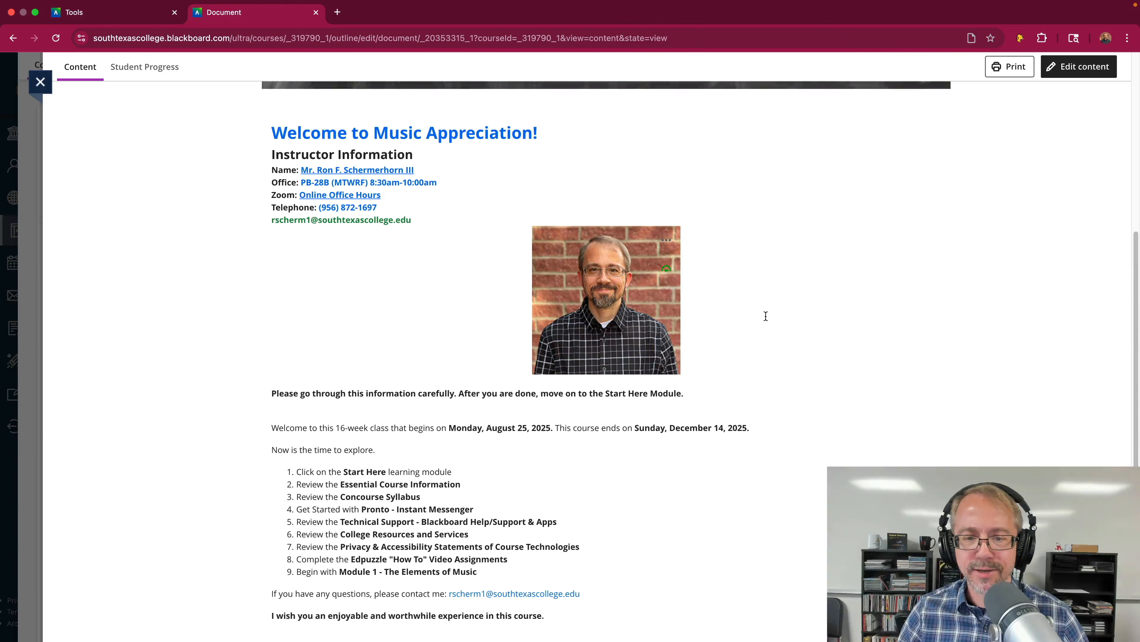
{"action": "scroll", "coordinate": [766, 316], "scroll_direction": "up", "scroll_amount": 8}
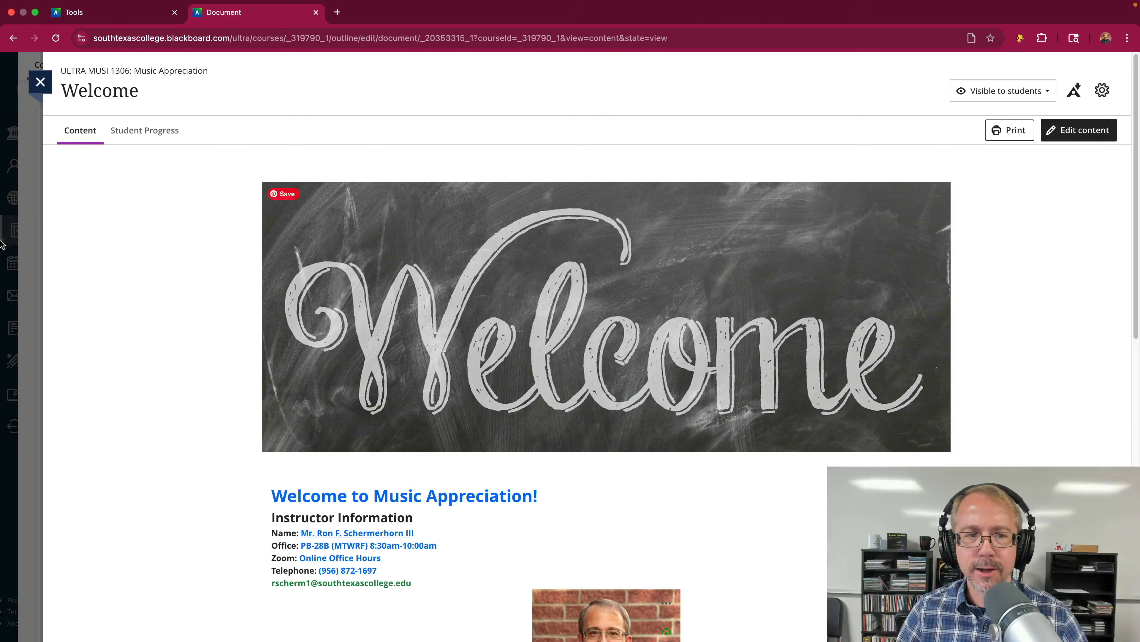
{"action": "scroll", "coordinate": [519, 160], "scroll_direction": "down", "scroll_amount": 5}
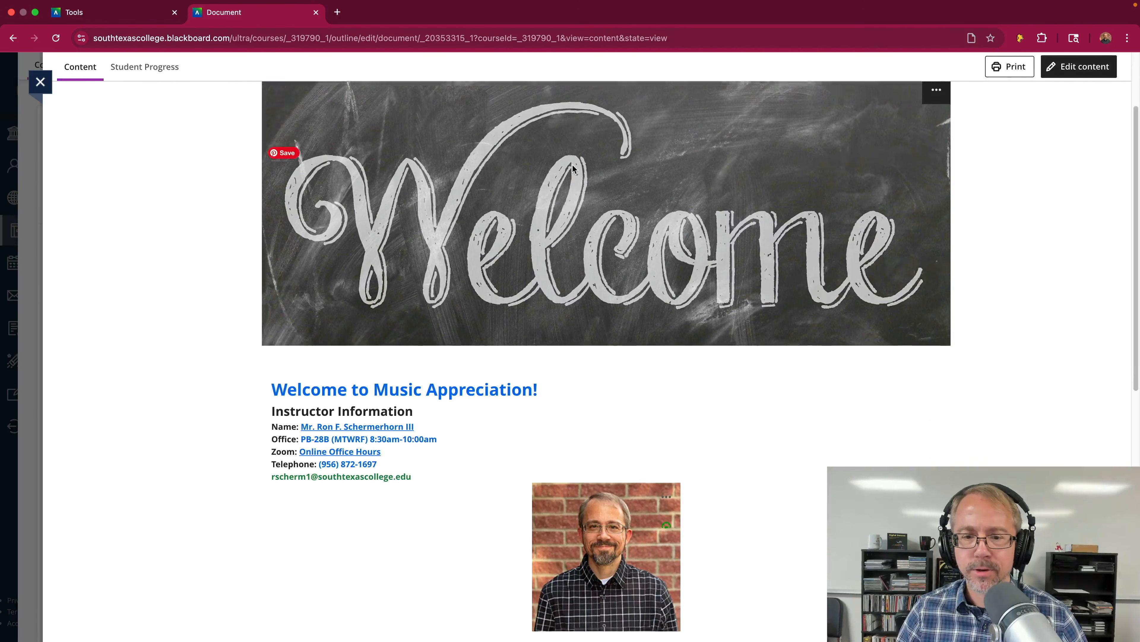
{"action": "scroll", "coordinate": [487, 279], "scroll_direction": "up", "scroll_amount": 3}
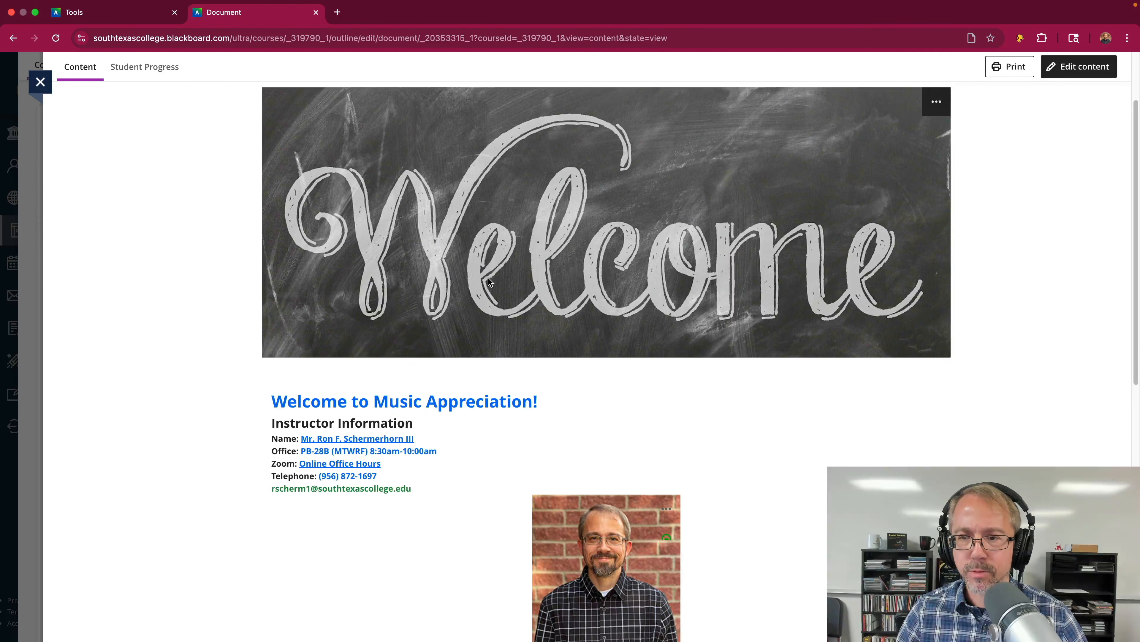
{"action": "scroll", "coordinate": [468, 274], "scroll_direction": "down", "scroll_amount": 3}
{"action": "scroll", "coordinate": [469, 274], "scroll_direction": "down", "scroll_amount": 2}
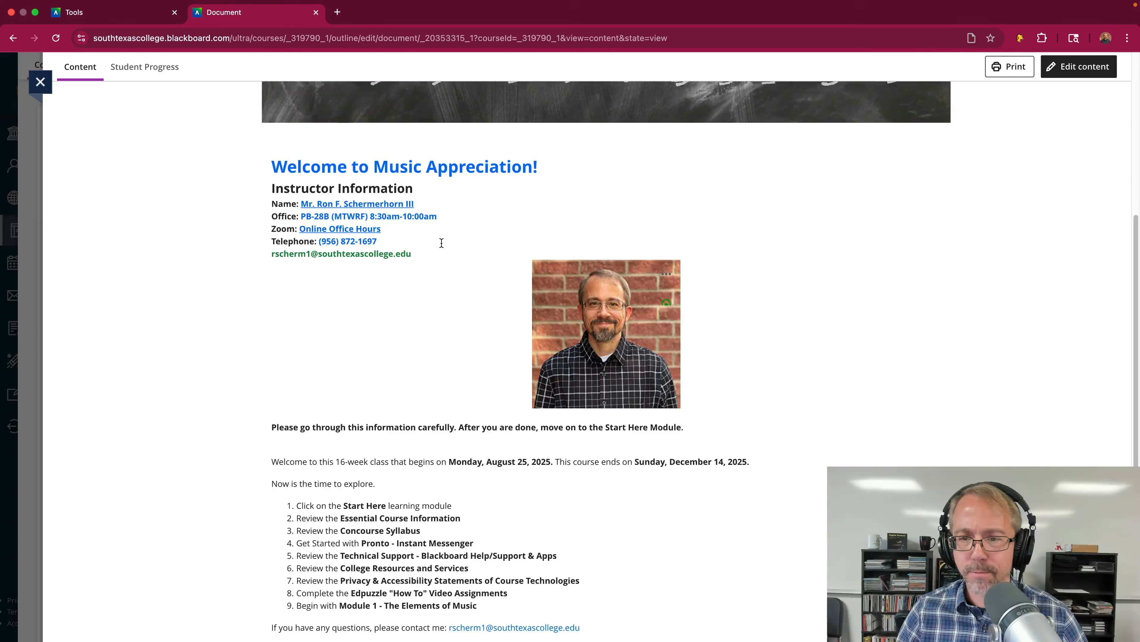
{"action": "scroll", "coordinate": [441, 243], "scroll_direction": "down", "scroll_amount": 2}
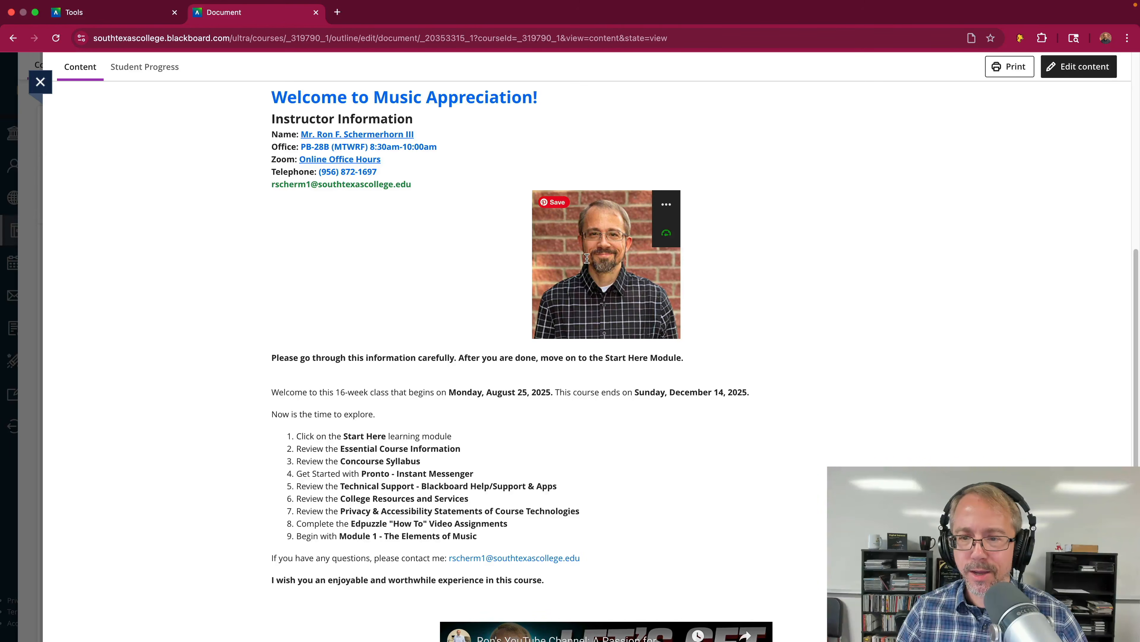
{"action": "scroll", "coordinate": [587, 259], "scroll_direction": "down", "scroll_amount": 2}
{"action": "scroll", "coordinate": [598, 258], "scroll_direction": "up", "scroll_amount": 3}
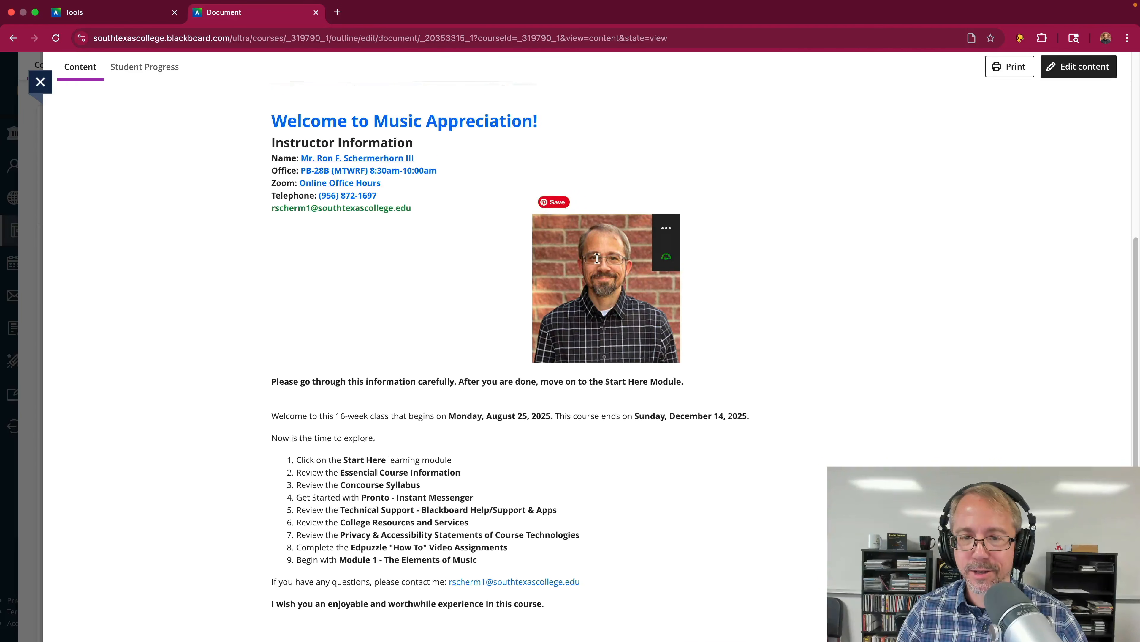
{"action": "scroll", "coordinate": [597, 258], "scroll_direction": "up", "scroll_amount": 3}
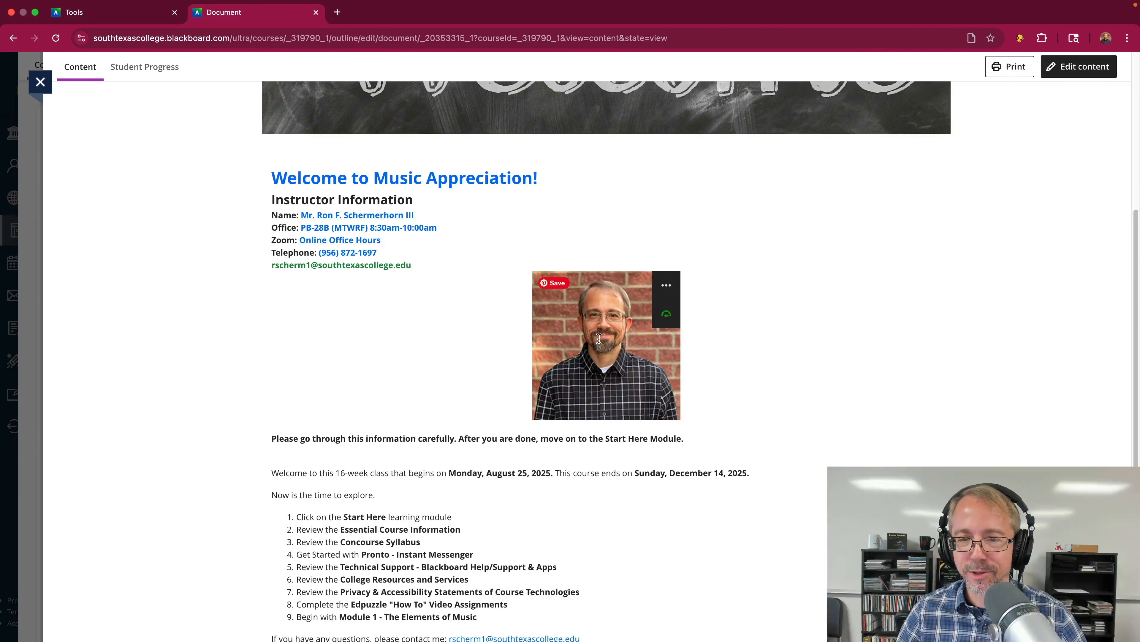
{"action": "scroll", "coordinate": [599, 338], "scroll_direction": "up", "scroll_amount": 6}
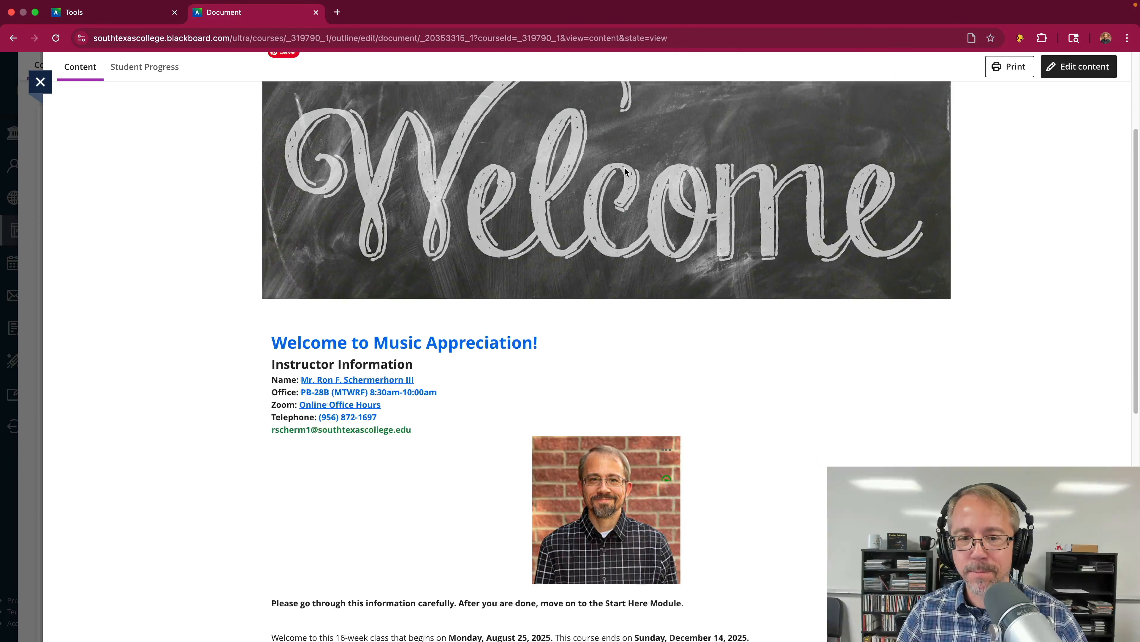
{"action": "scroll", "coordinate": [625, 169], "scroll_direction": "down", "scroll_amount": 1}
{"action": "scroll", "coordinate": [273, 321], "scroll_direction": "down", "scroll_amount": 4}
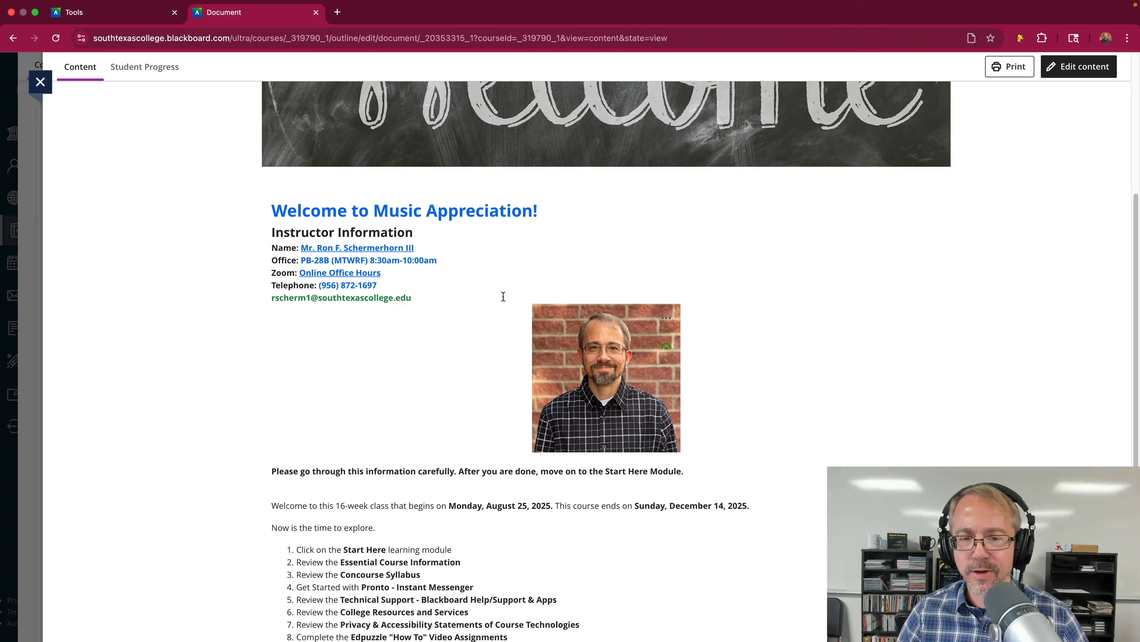
{"action": "scroll", "coordinate": [593, 280], "scroll_direction": "down", "scroll_amount": 2}
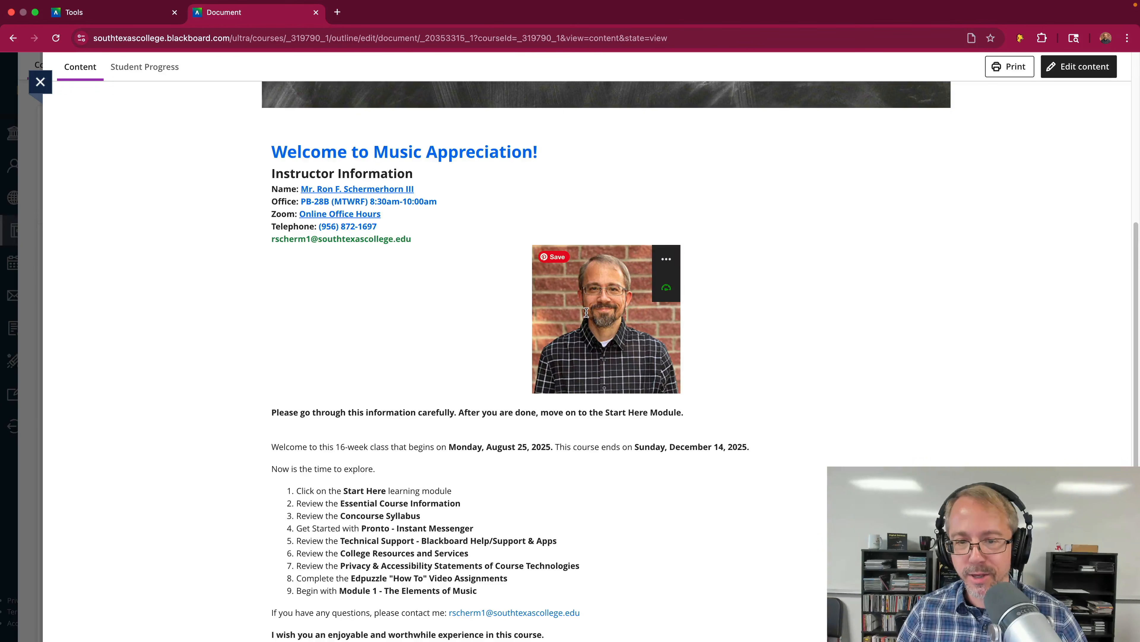
{"action": "scroll", "coordinate": [587, 312], "scroll_direction": "down", "scroll_amount": 4}
{"action": "left_click_drag", "start_coordinate": [268, 288], "coordinate": [694, 288]}
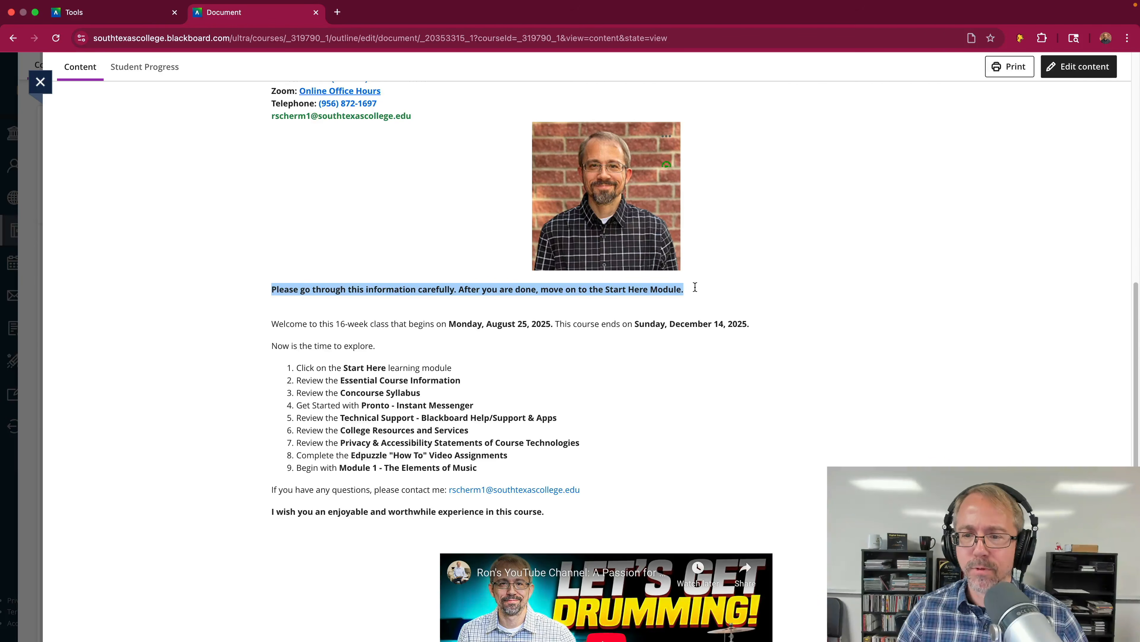
{"action": "scroll", "coordinate": [695, 287], "scroll_direction": "up", "scroll_amount": 1}
{"action": "left_click", "coordinate": [729, 342]}
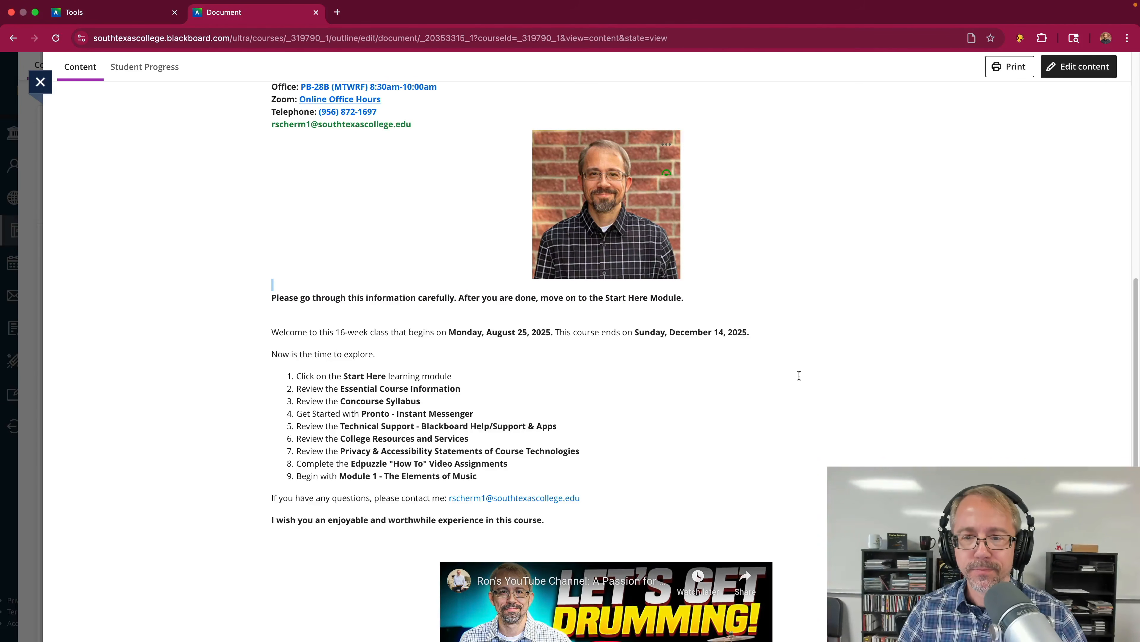
{"action": "scroll", "coordinate": [845, 310], "scroll_direction": "up", "scroll_amount": 3}
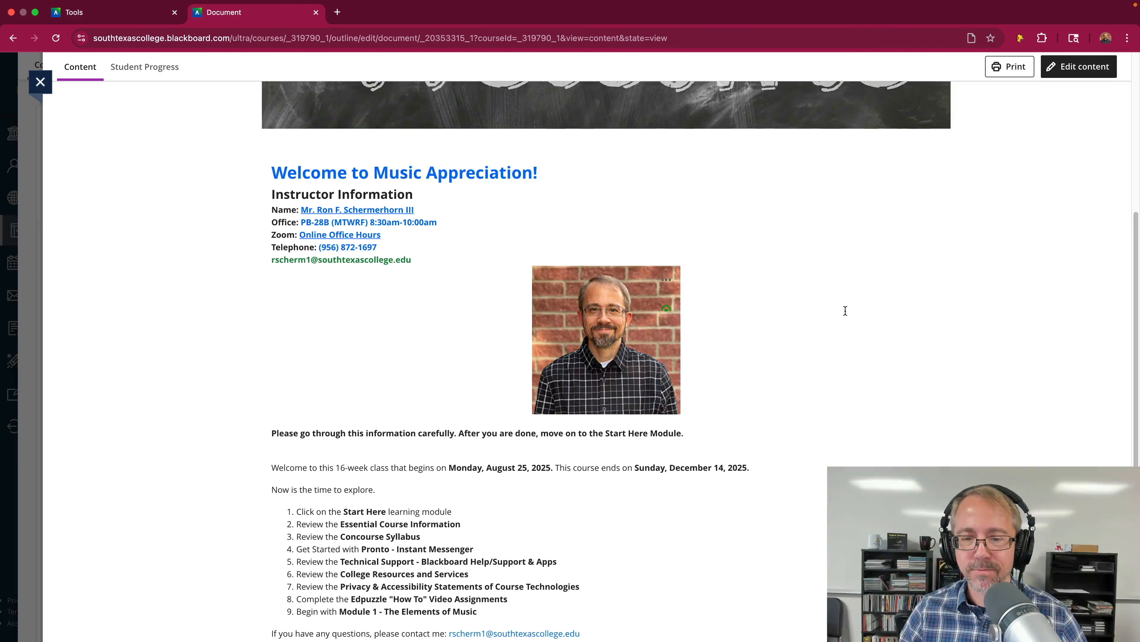
{"action": "scroll", "coordinate": [846, 310], "scroll_direction": "down", "scroll_amount": 6}
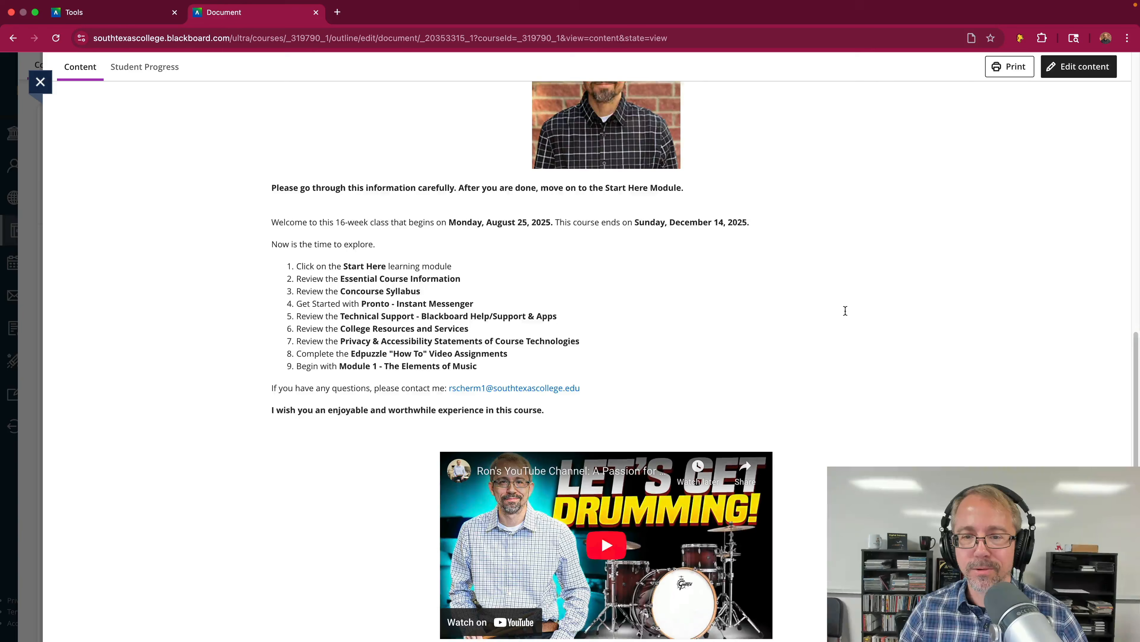
{"action": "scroll", "coordinate": [845, 310], "scroll_direction": "up", "scroll_amount": 7}
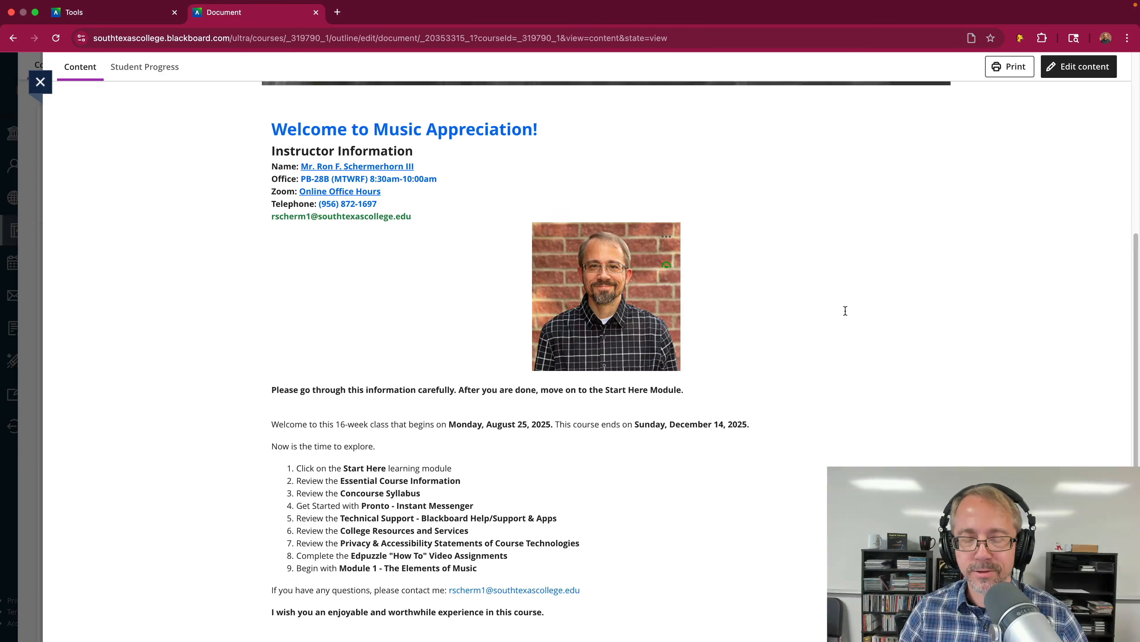
- Review the Welcome page once more, examining the instructor details, photo, 16-week introduction, numbered task list and the Welcome banner
{"action": "scroll", "coordinate": [845, 310], "scroll_direction": "down", "scroll_amount": 1}
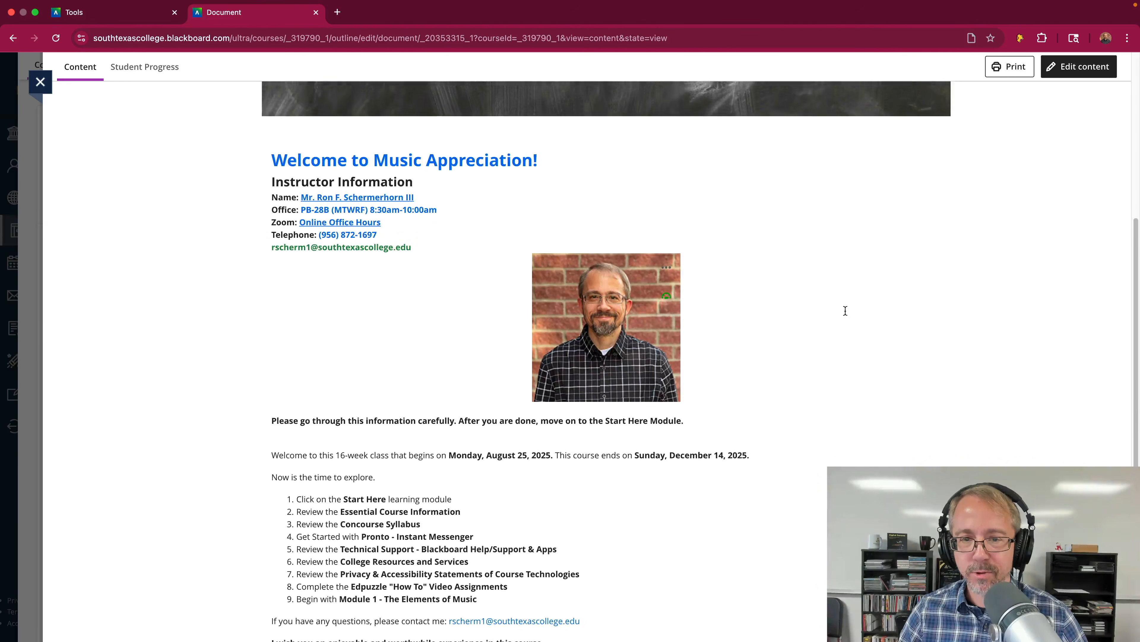
{"action": "scroll", "coordinate": [845, 310], "scroll_direction": "up", "scroll_amount": 1}
{"action": "scroll", "coordinate": [846, 310], "scroll_direction": "down", "scroll_amount": 3}
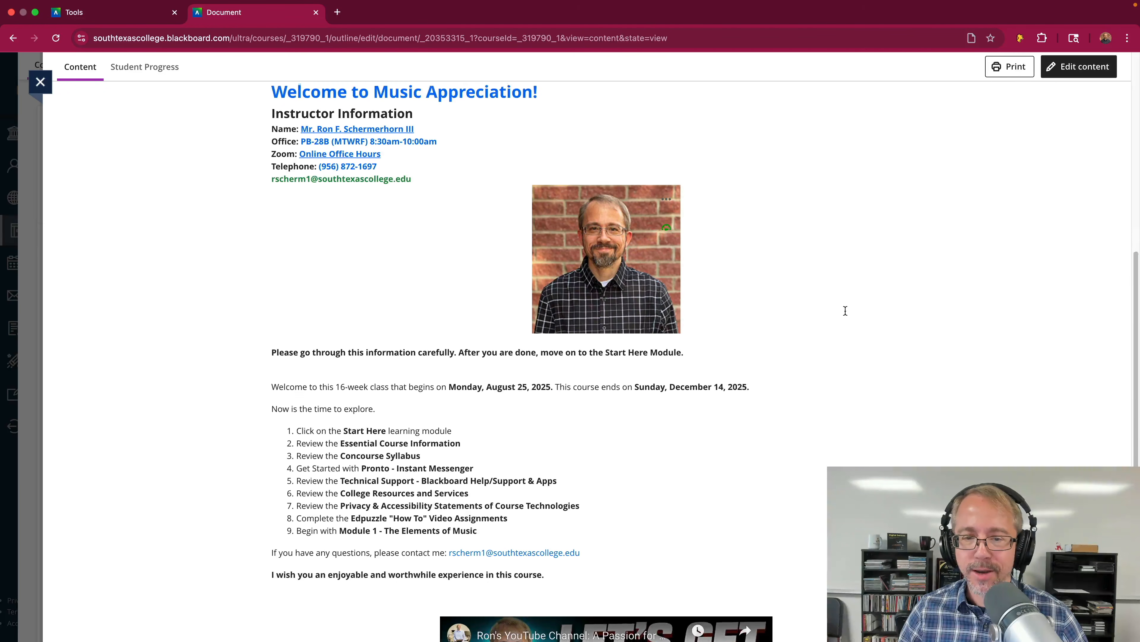
{"action": "scroll", "coordinate": [750, 314], "scroll_direction": "down", "scroll_amount": 1}
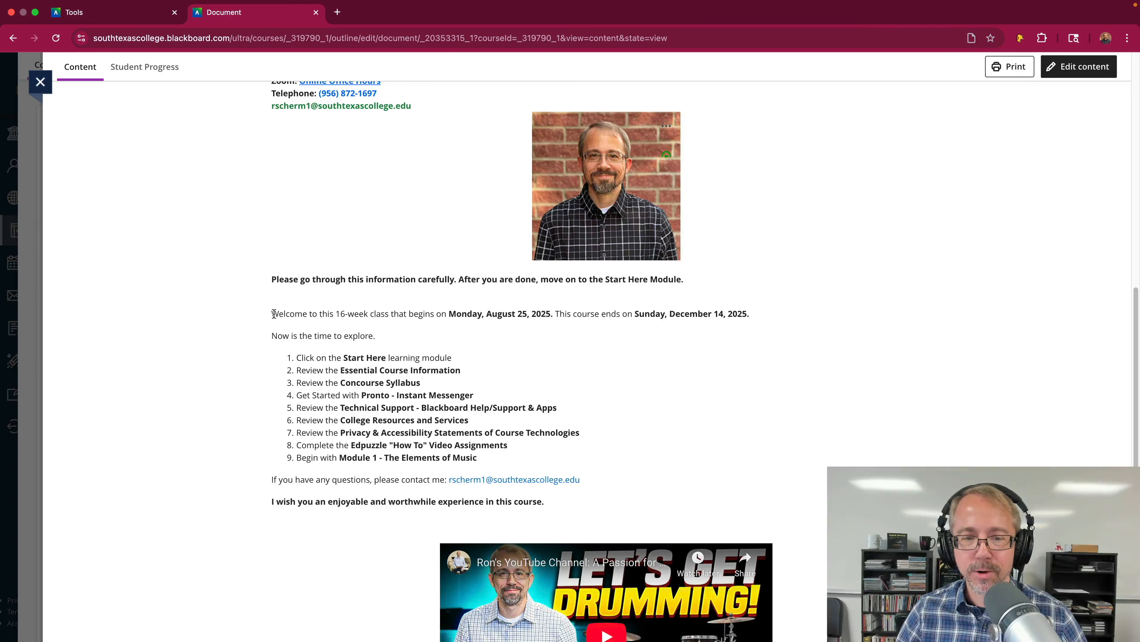
{"action": "left_click_drag", "start_coordinate": [274, 313], "coordinate": [593, 499]}
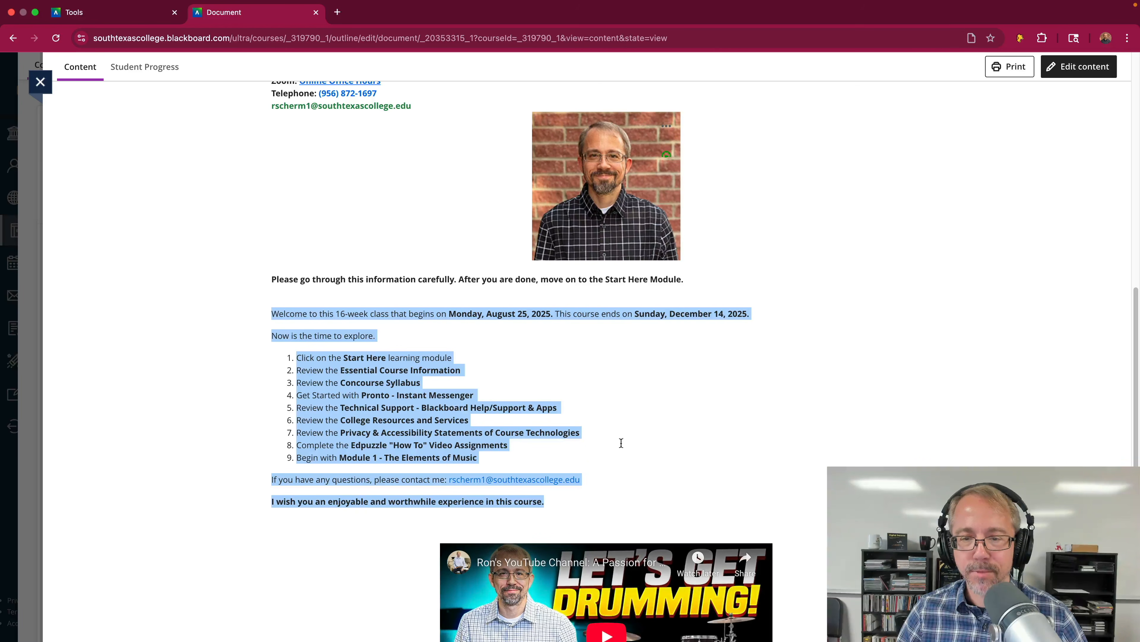
{"action": "left_click", "coordinate": [397, 250]}
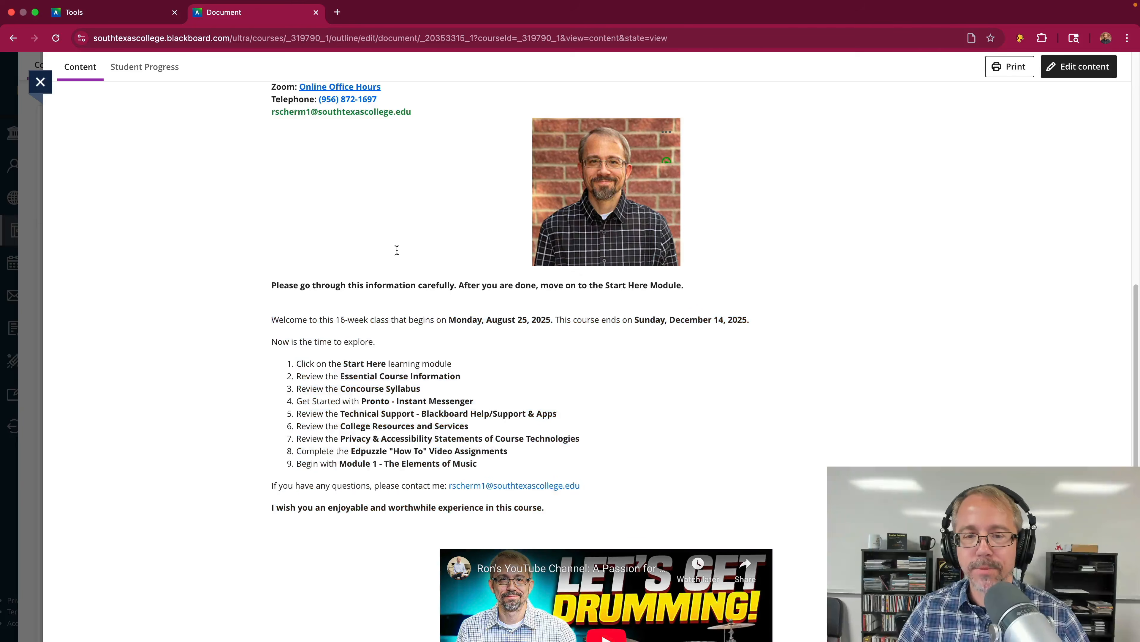
{"action": "scroll", "coordinate": [379, 292], "scroll_direction": "up", "scroll_amount": 3}
{"action": "scroll", "coordinate": [378, 293], "scroll_direction": "up", "scroll_amount": 4}
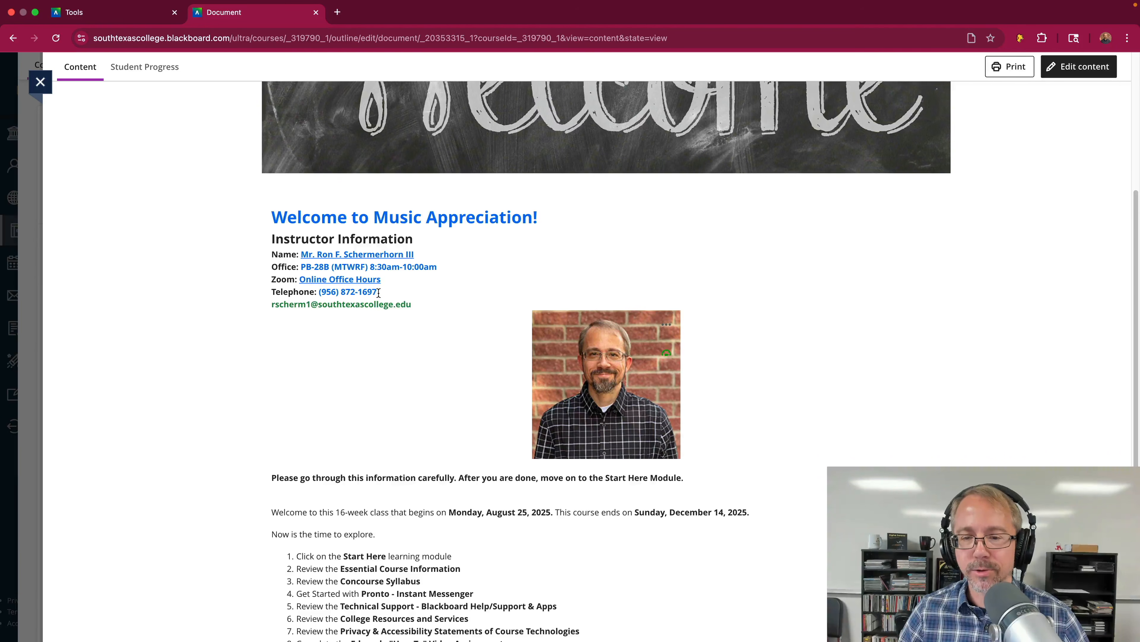
{"action": "scroll", "coordinate": [379, 296], "scroll_direction": "up", "scroll_amount": 3}
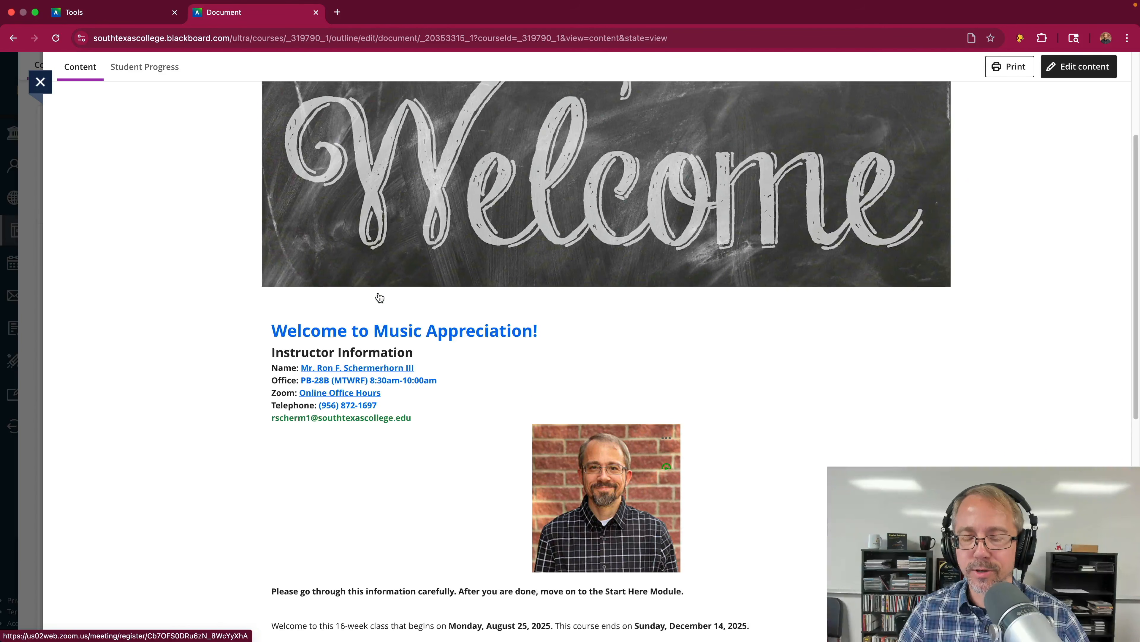
{"action": "scroll", "coordinate": [831, 297], "scroll_direction": "up", "scroll_amount": 5}
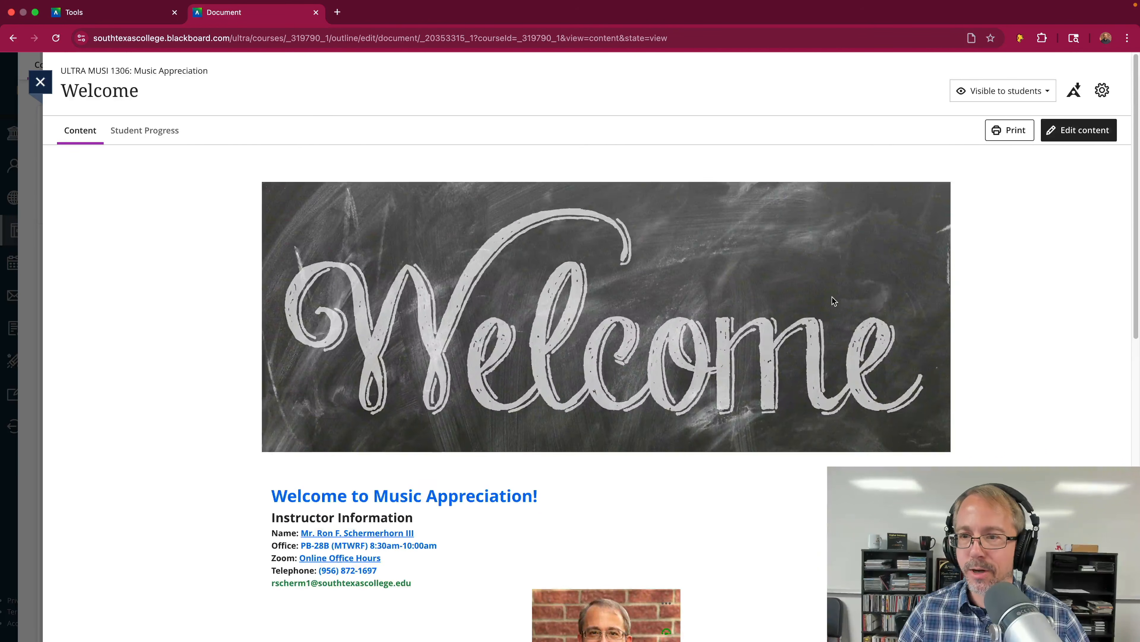
- Close the Welcome page and open the Essential Course Information document in the Start Here module for editing
{"action": "left_click", "coordinate": [40, 83]}
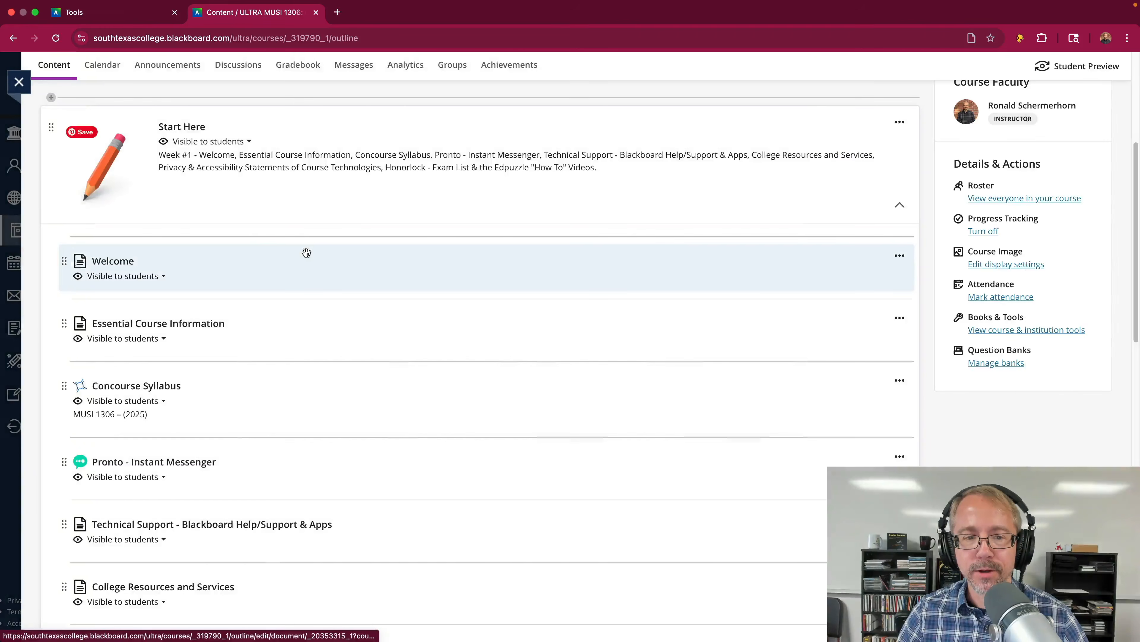
{"action": "left_click", "coordinate": [181, 324]}
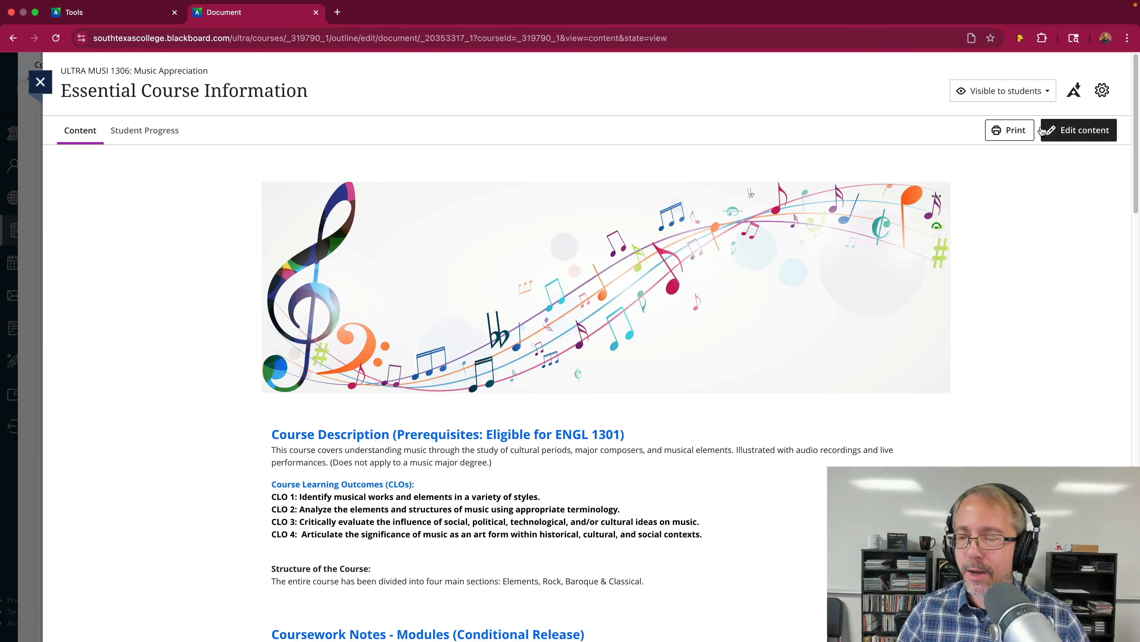
{"action": "left_click", "coordinate": [1082, 132]}
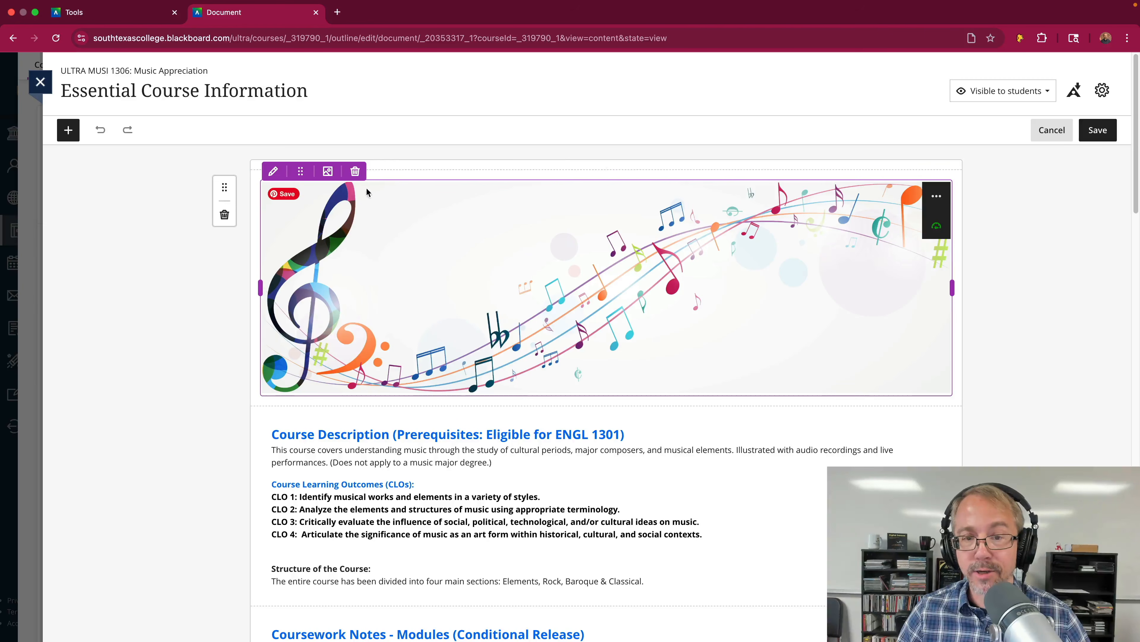
- View the colourful music banner of Essential Course Information at expanded size and close the enlarged view
{"action": "left_click", "coordinate": [936, 197]}
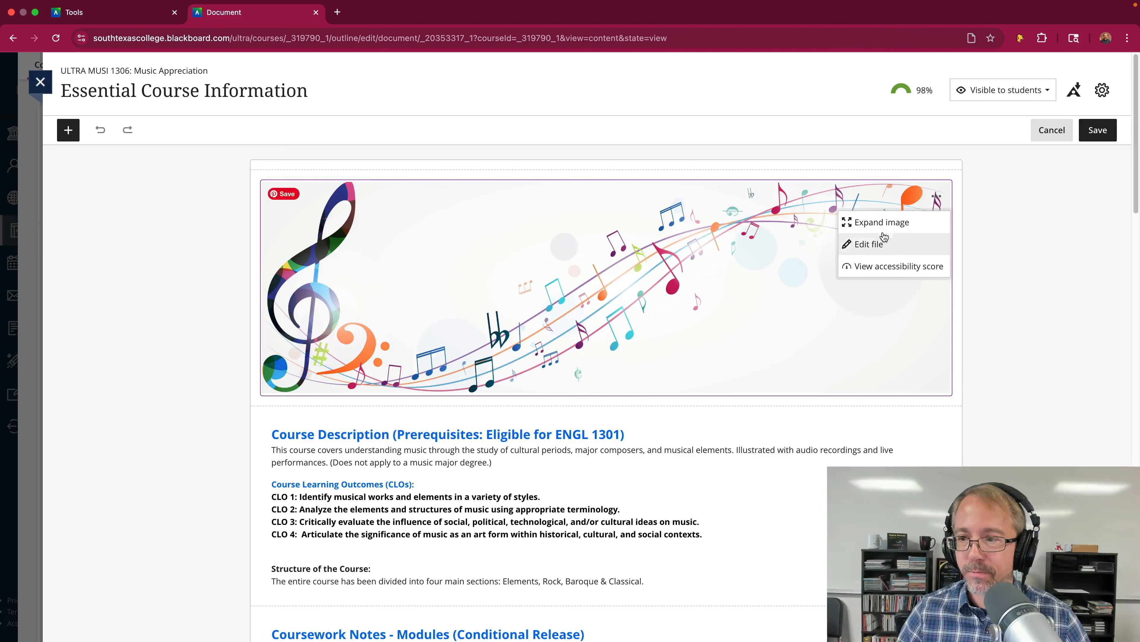
{"action": "left_click", "coordinate": [886, 224]}
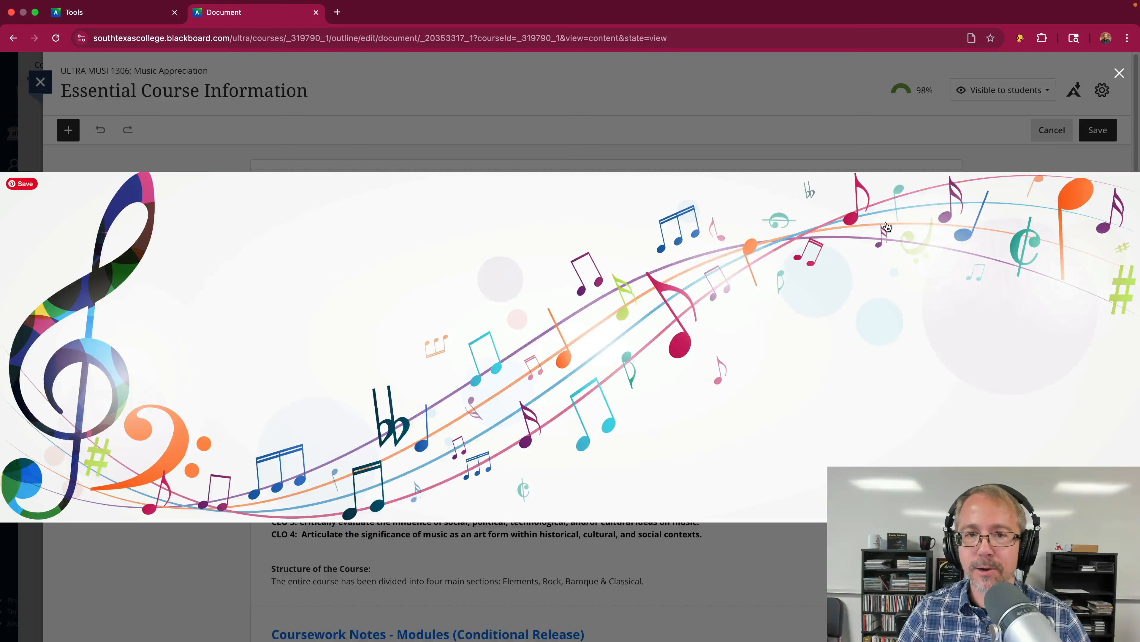
{"action": "left_click", "coordinate": [1119, 74]}
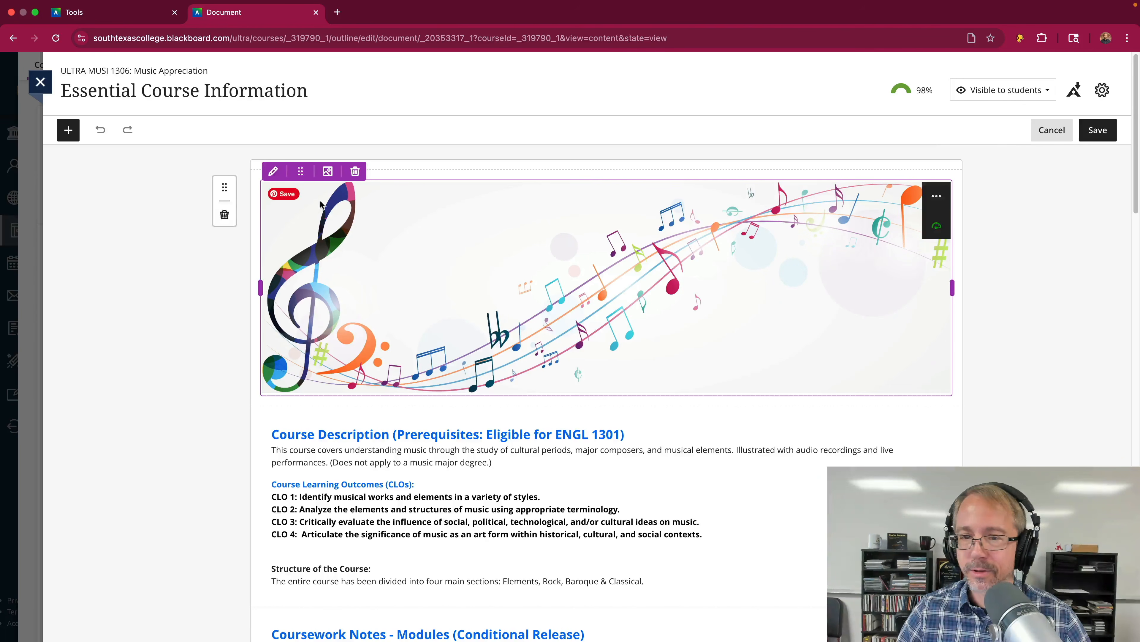
- Delete the music banner block from the start of Essential Course Information and save the document
{"action": "left_click", "coordinate": [306, 174]}
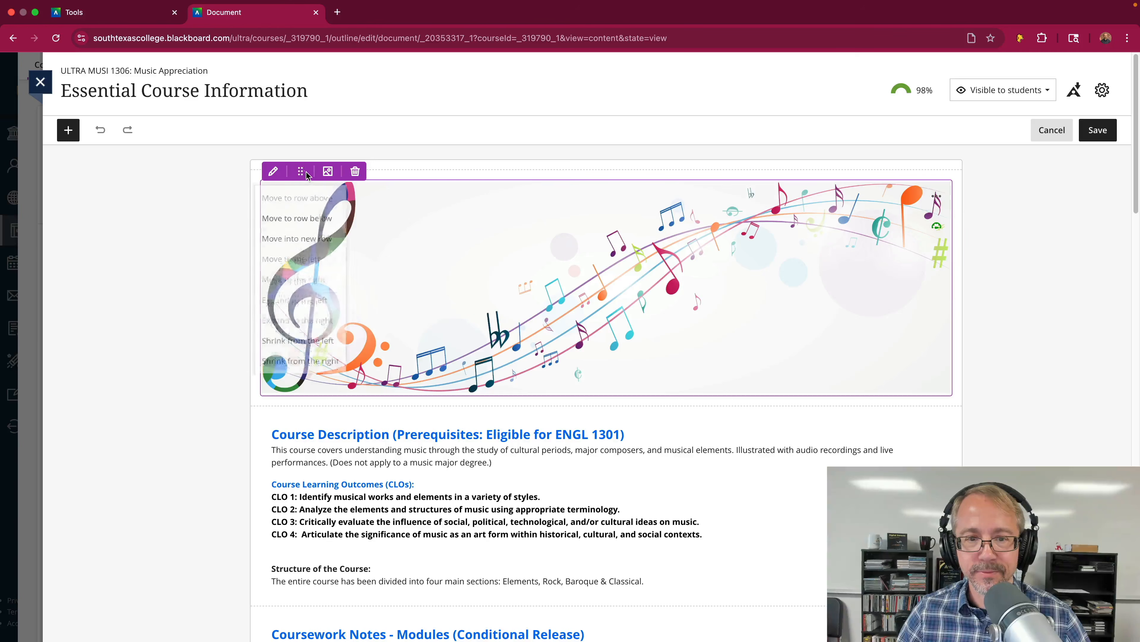
{"action": "left_click", "coordinate": [419, 194]}
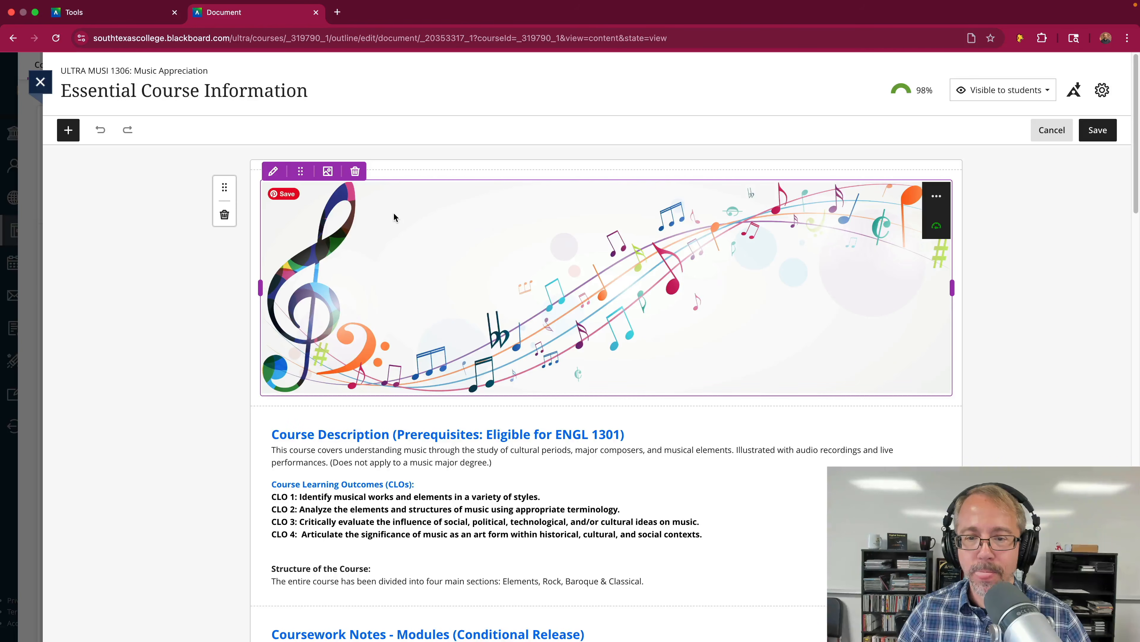
{"action": "left_click", "coordinate": [356, 172]}
{"action": "left_click", "coordinate": [1098, 130]}
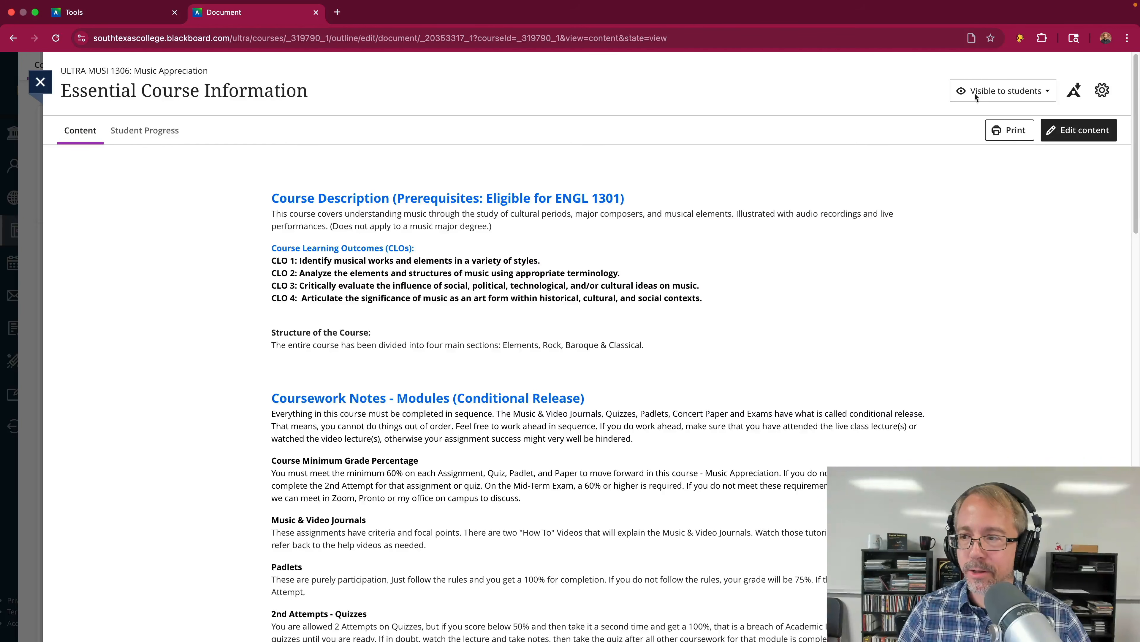
- Reopen Essential Course Information for editing and add 09-Music-Banner-Color.jpeg above Course Description from the Content Collection's !-Course-Images-Attachments folder
{"action": "left_click", "coordinate": [1077, 130]}
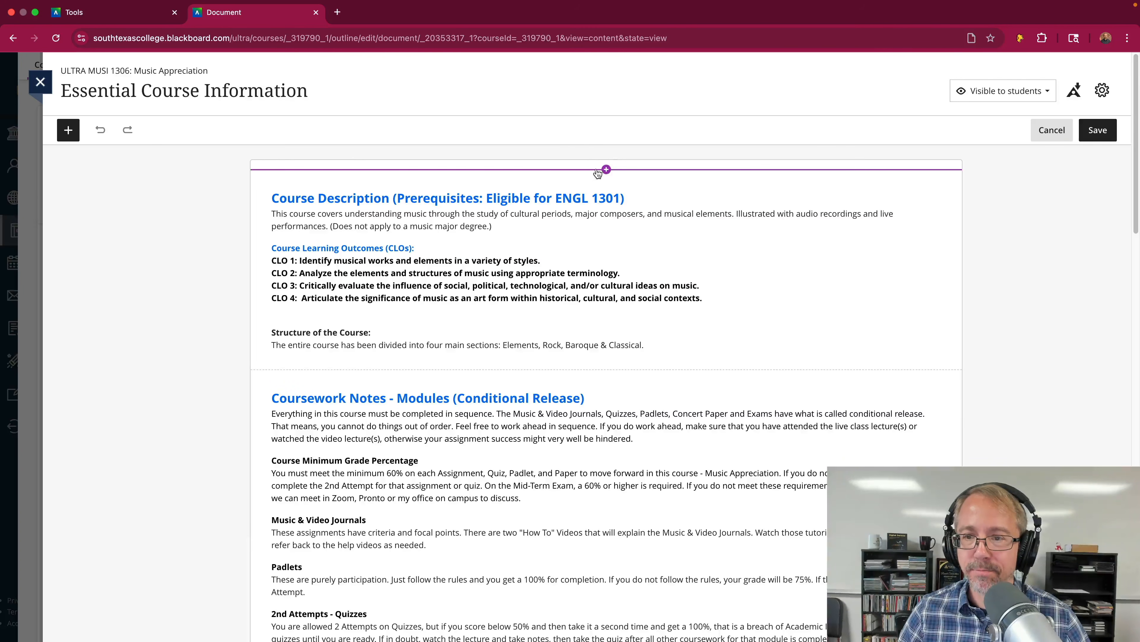
{"action": "left_click", "coordinate": [607, 170]}
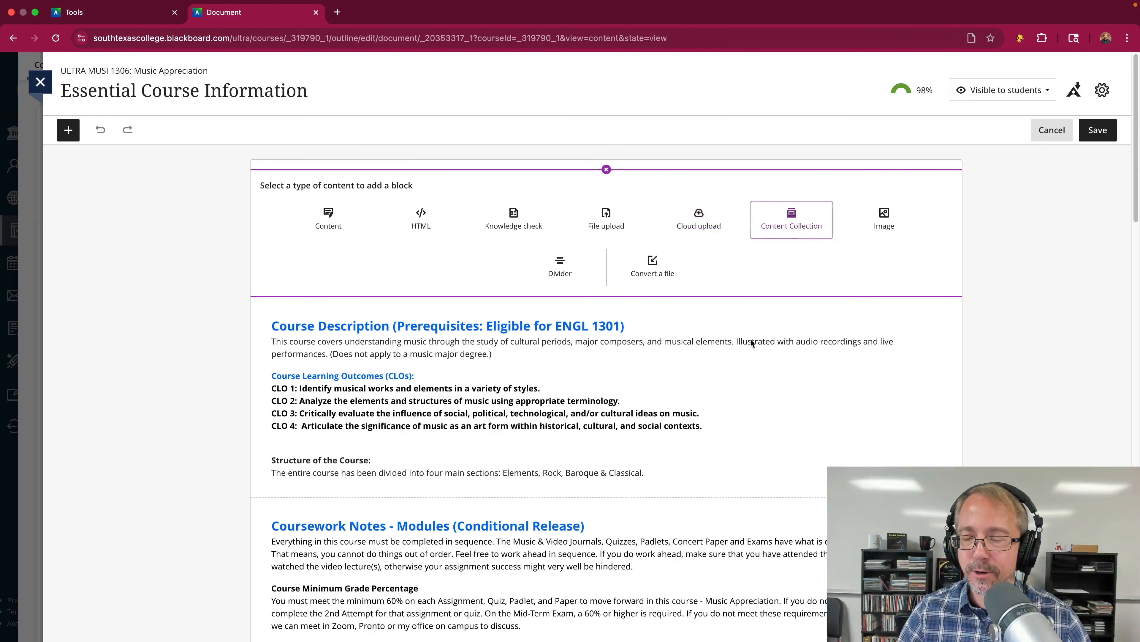
{"action": "left_click", "coordinate": [898, 224]}
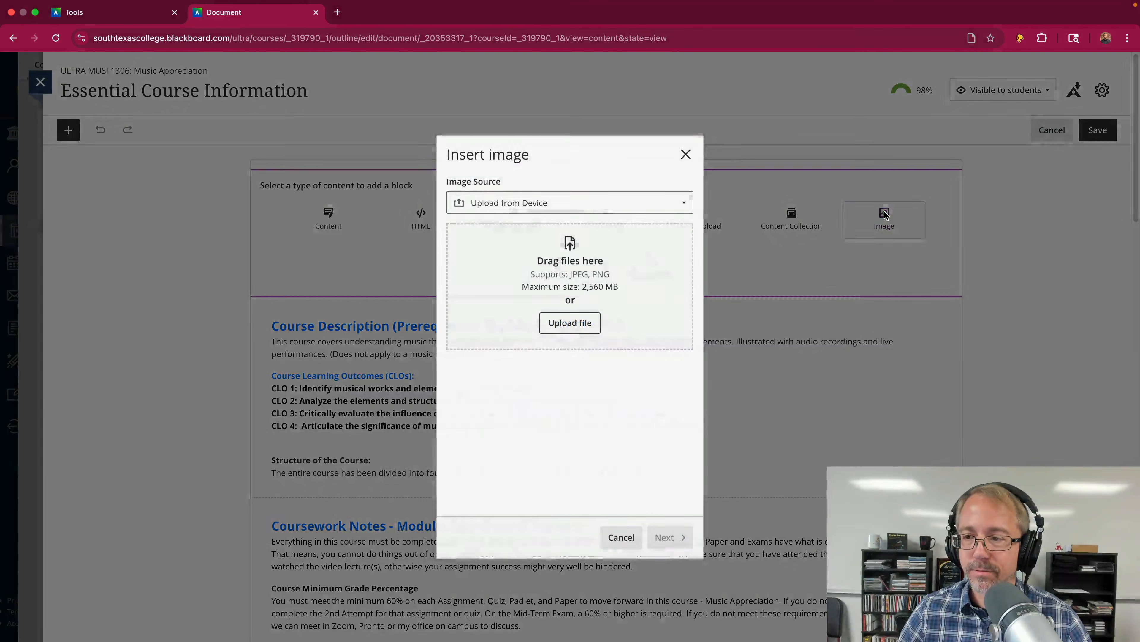
{"action": "left_click", "coordinate": [683, 154]}
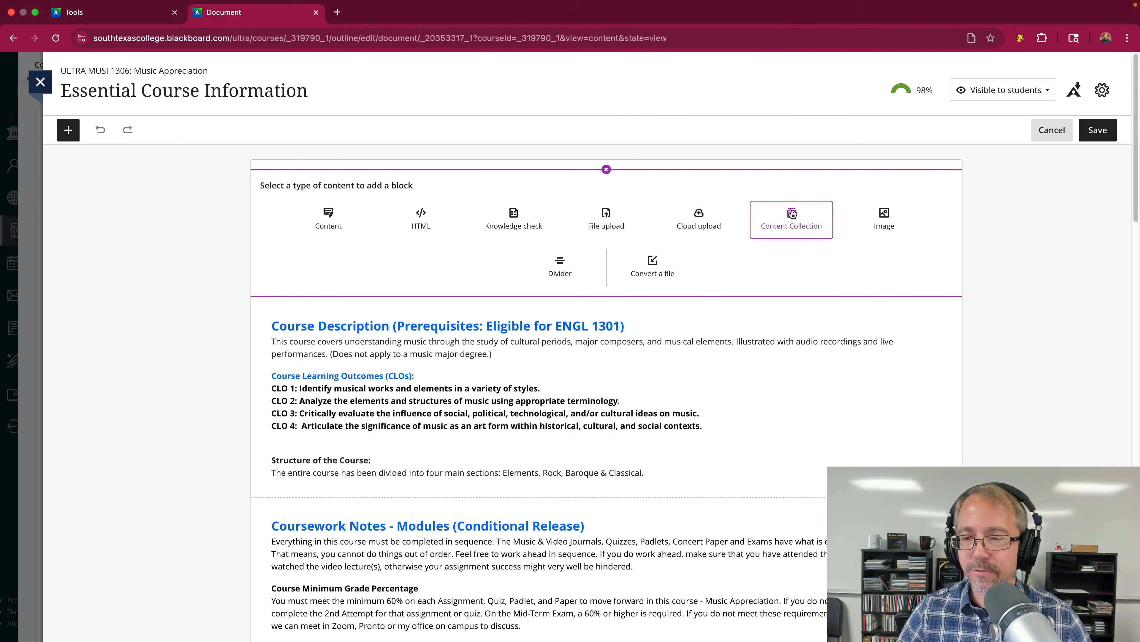
{"action": "left_click", "coordinate": [792, 219]}
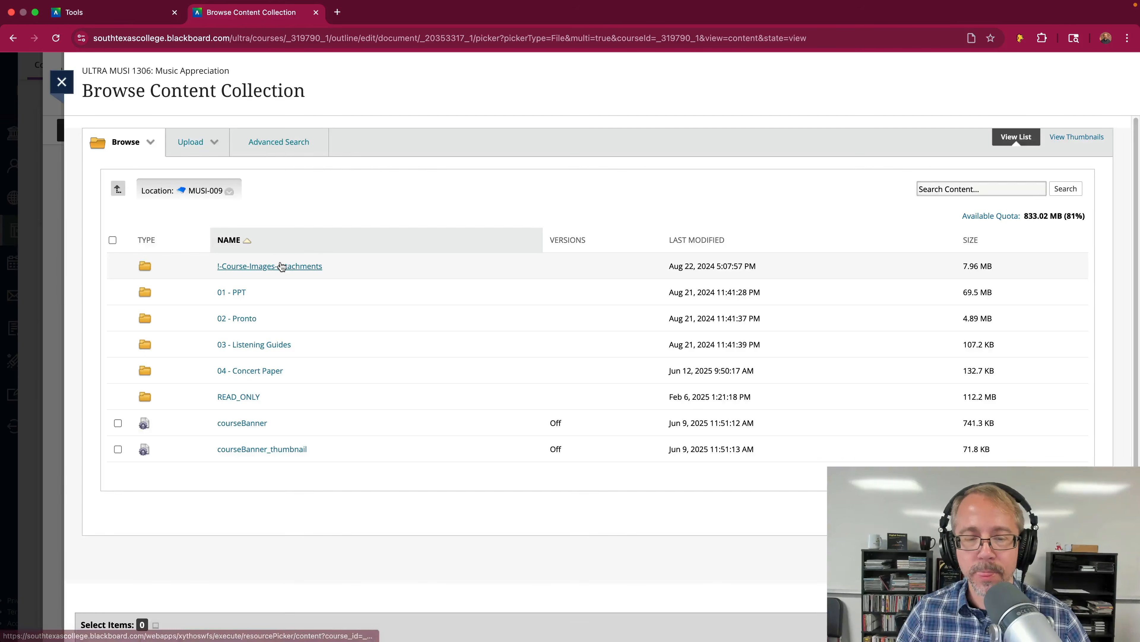
{"action": "left_click", "coordinate": [293, 265]}
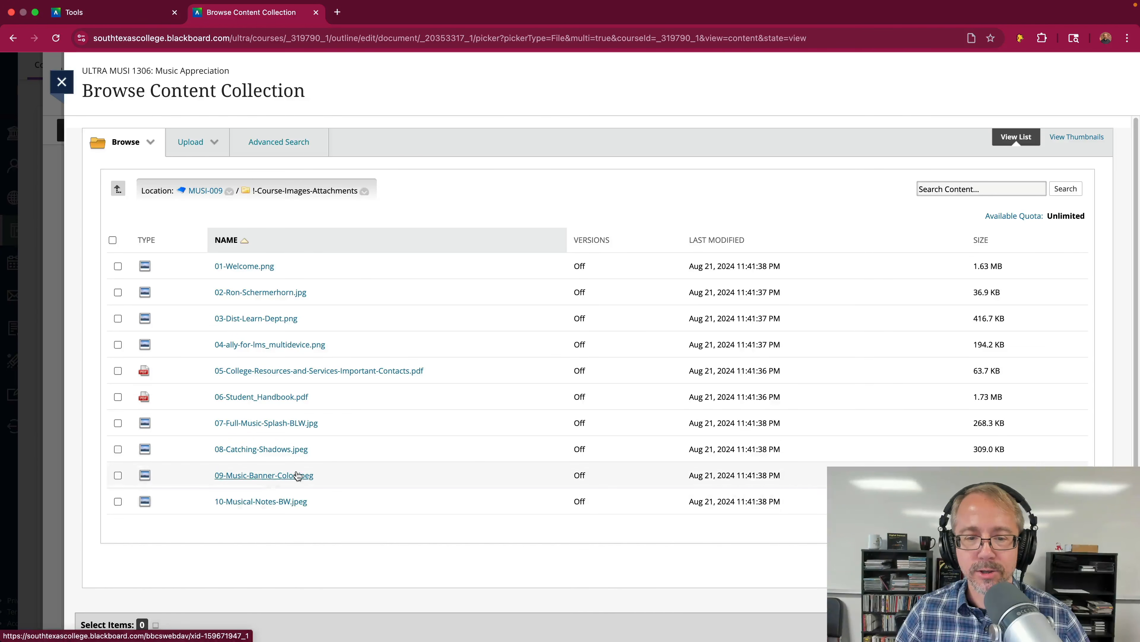
{"action": "left_click", "coordinate": [118, 475]}
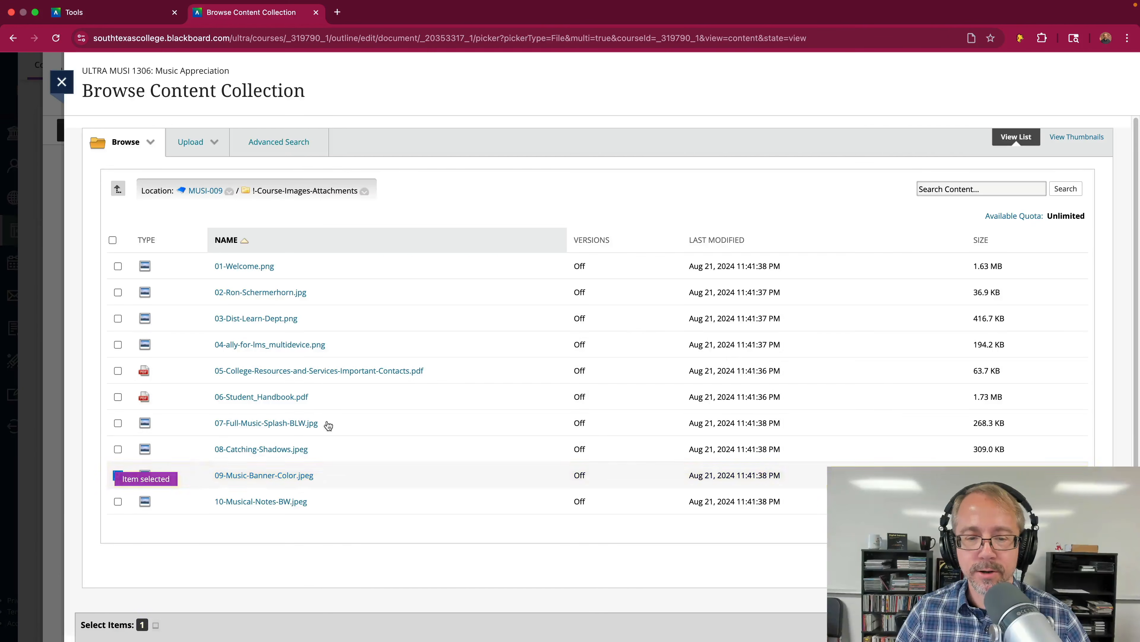
{"action": "left_click", "coordinate": [1092, 624]}
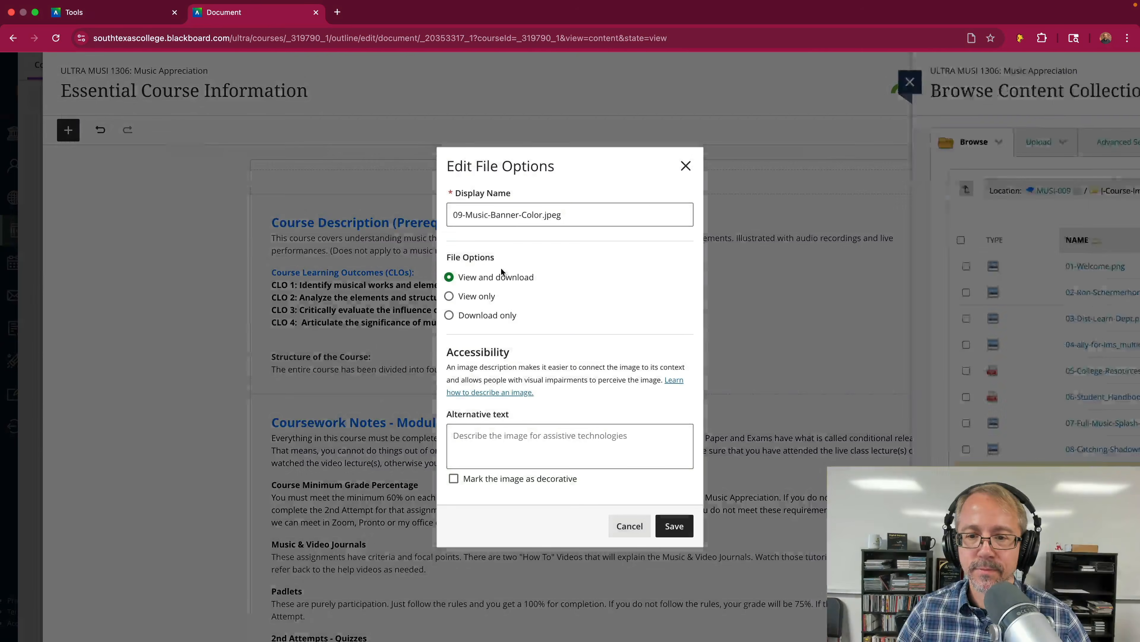
- Set the banner's file option to View only and mark the image as decorative
{"action": "left_click", "coordinate": [465, 294]}
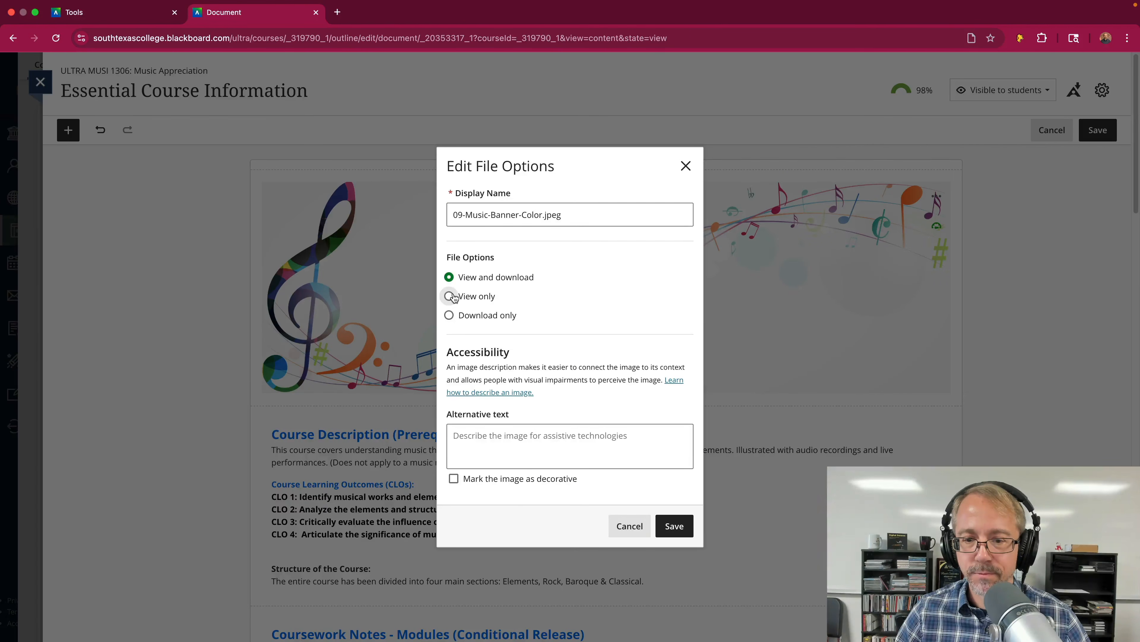
{"action": "left_click", "coordinate": [454, 477]}
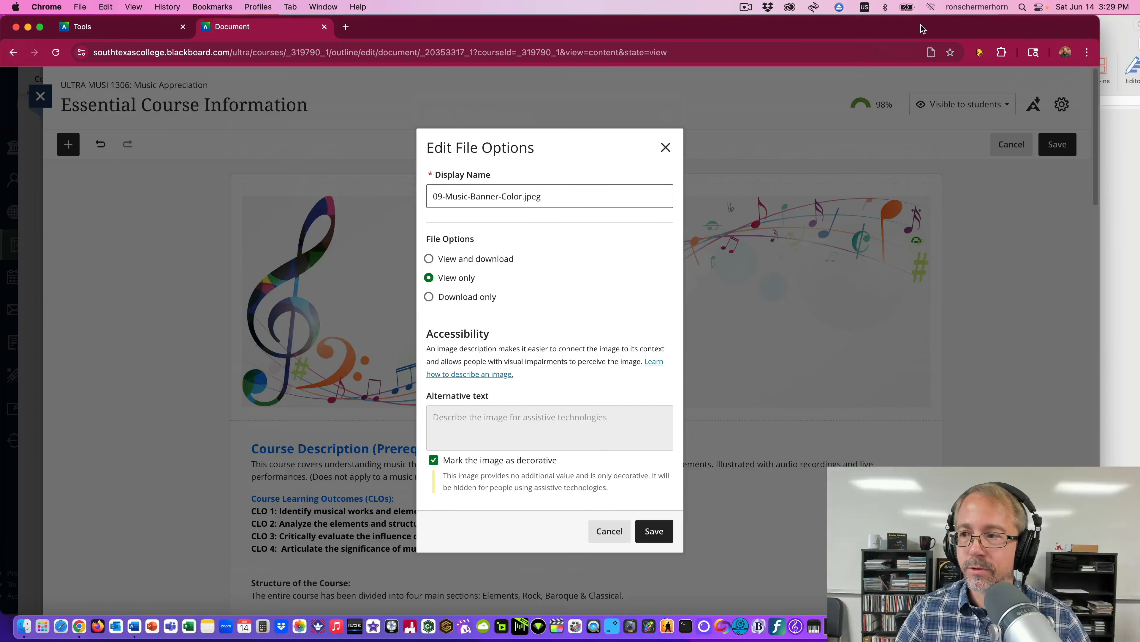
- Switch to the !-Blackboard-TR-Course document in Word and copy the alt text line "Splash of Musical Notation"
{"action": "left_click", "coordinate": [1112, 25]}
{"action": "left_click_drag", "start_coordinate": [588, 490], "coordinate": [447, 496]}
{"action": "key", "text": "super+c"}
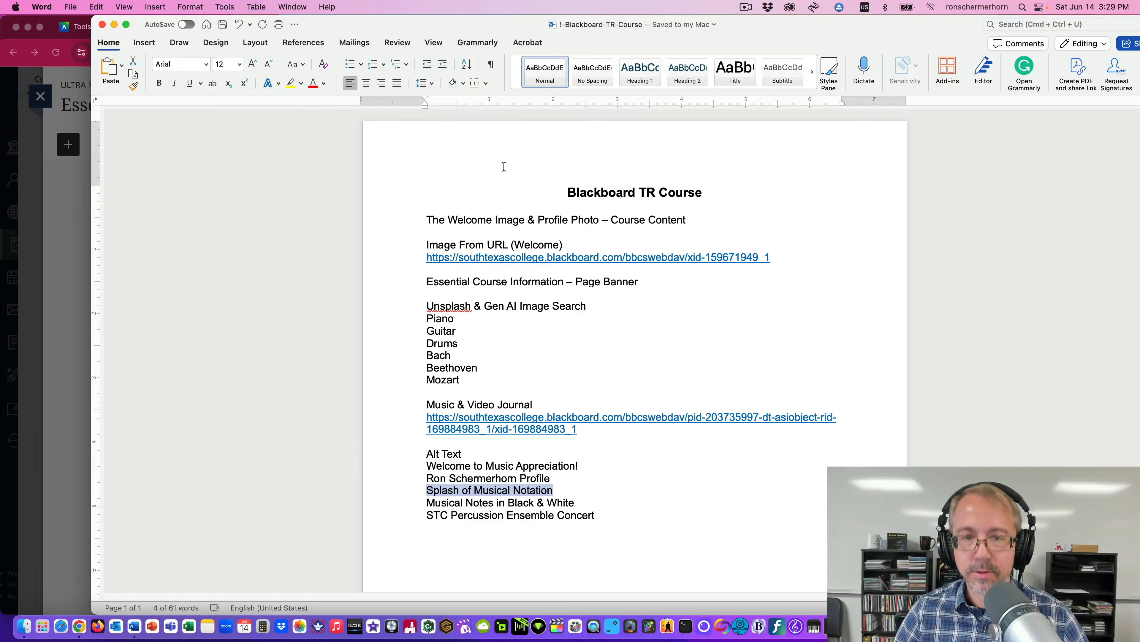
- Return to Blackboard in Chrome full screen and replace the banner's display name with "Splash of Musical Notation"
{"action": "left_click_drag", "start_coordinate": [402, 26], "coordinate": [623, 41]}
{"action": "left_click", "coordinate": [568, 26]}
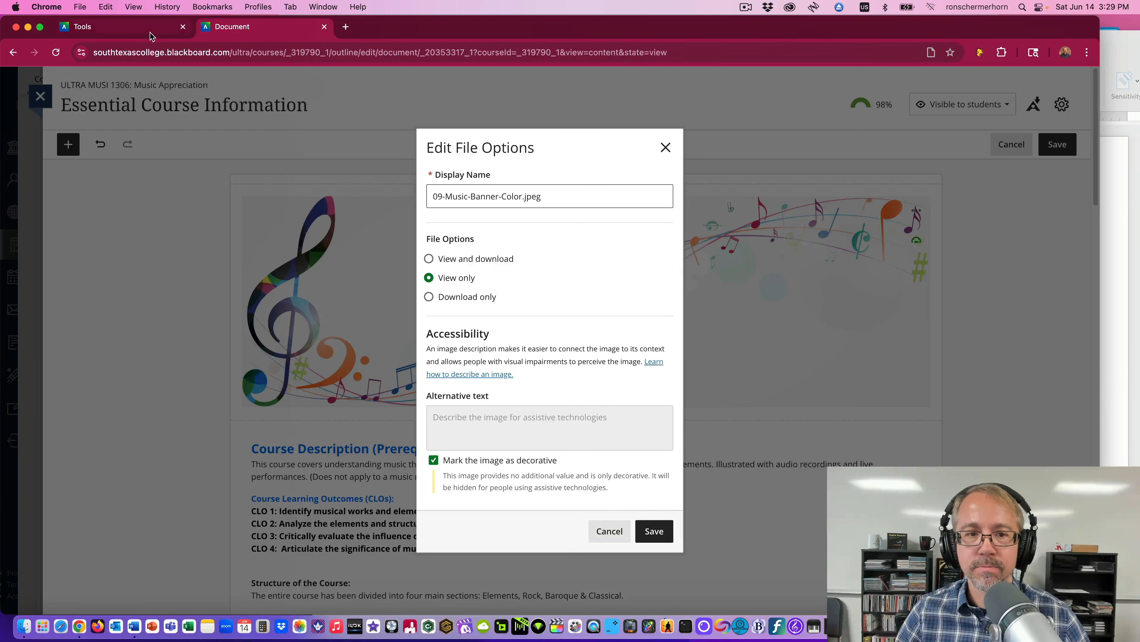
{"action": "left_click", "coordinate": [42, 29]}
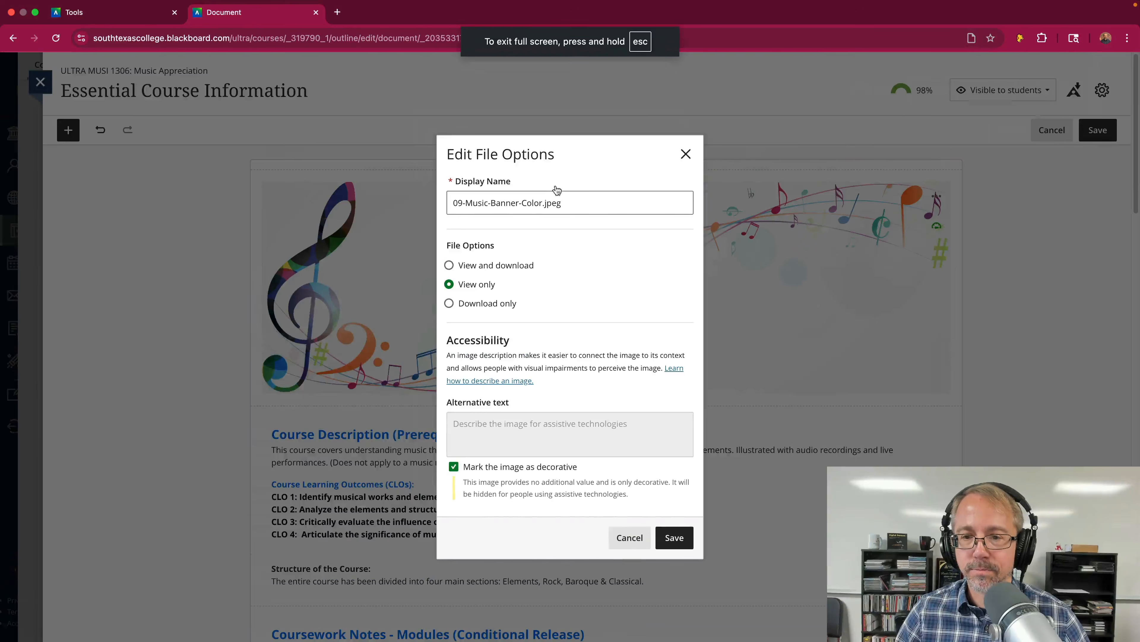
{"action": "left_click", "coordinate": [574, 204]}
{"action": "left_click_drag", "start_coordinate": [574, 203], "coordinate": [427, 205]}
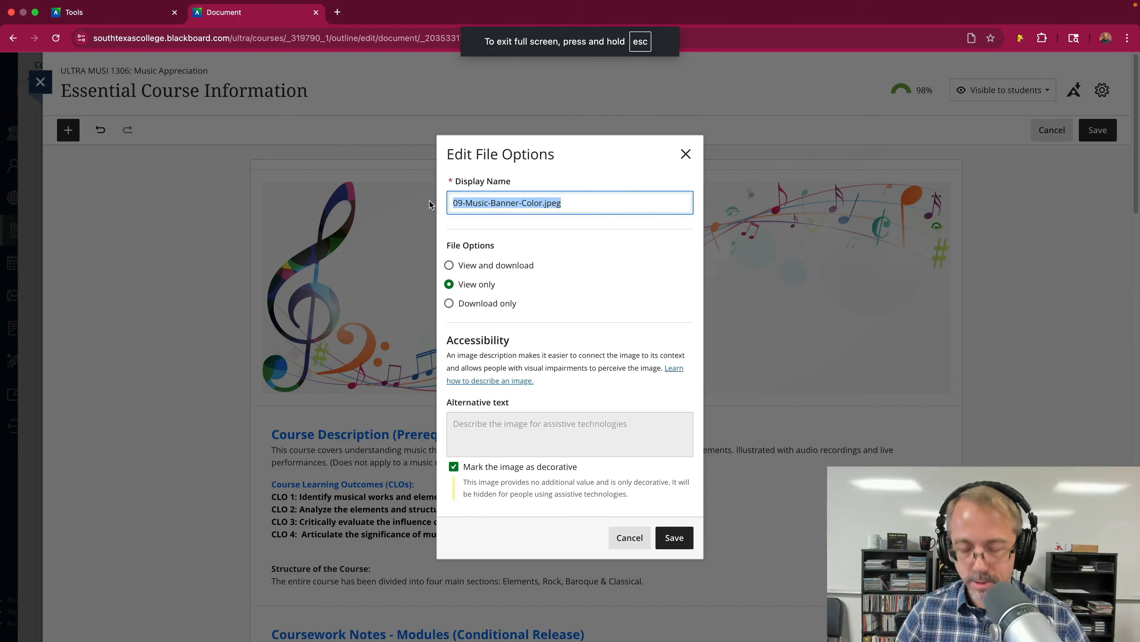
{"action": "key", "text": "super+v"}
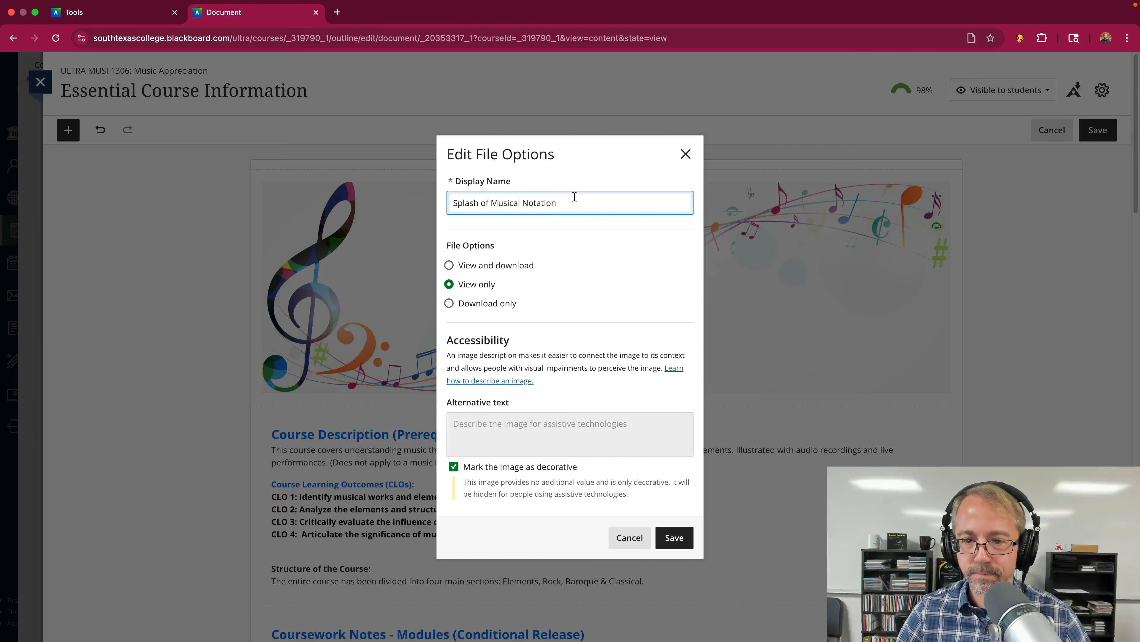
- Unmark the banner image as decorative and copy its display name, Splash of Musical Notation, into the alternative text
{"action": "left_click", "coordinate": [453, 467]}
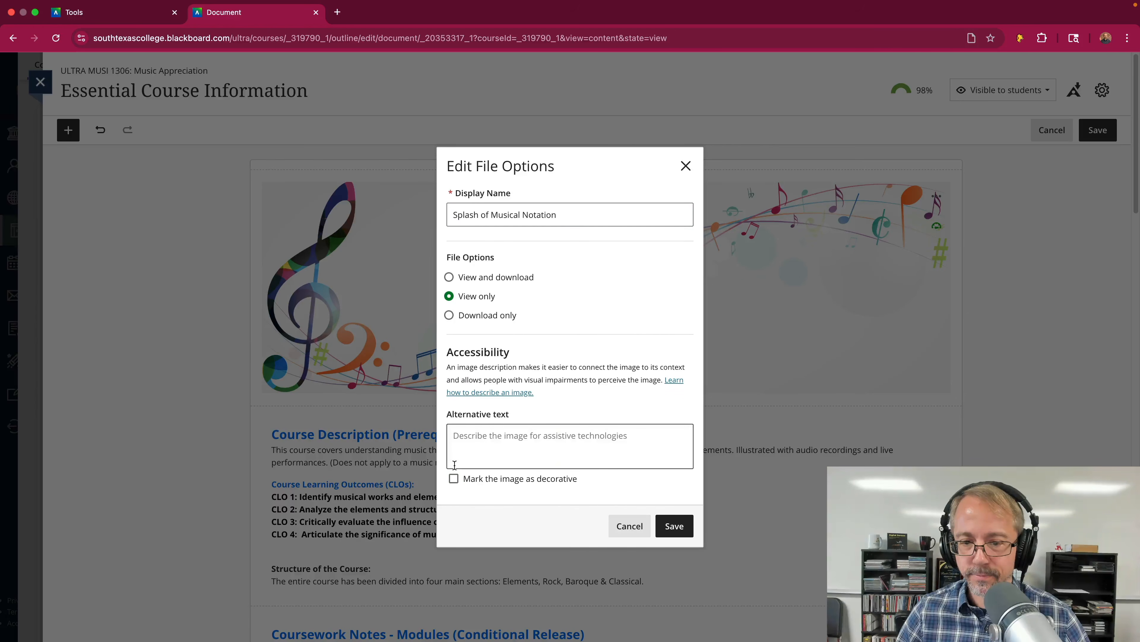
{"action": "left_click", "coordinate": [454, 478]}
{"action": "left_click", "coordinate": [454, 465]}
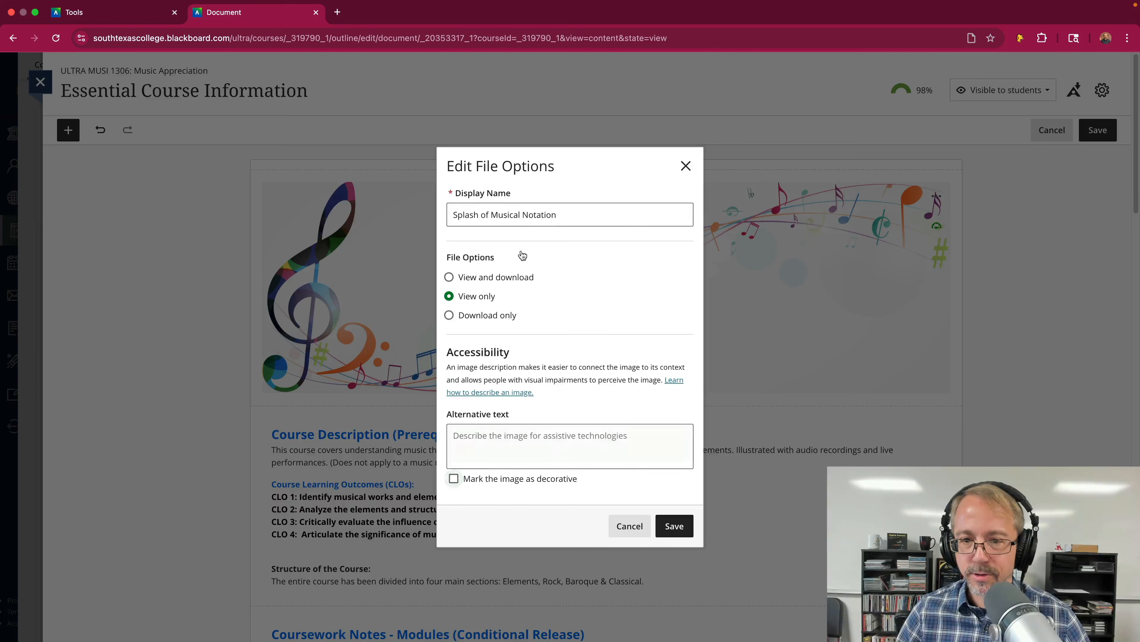
{"action": "left_click_drag", "start_coordinate": [559, 214], "coordinate": [430, 214]}
{"action": "key", "text": "super+c"}
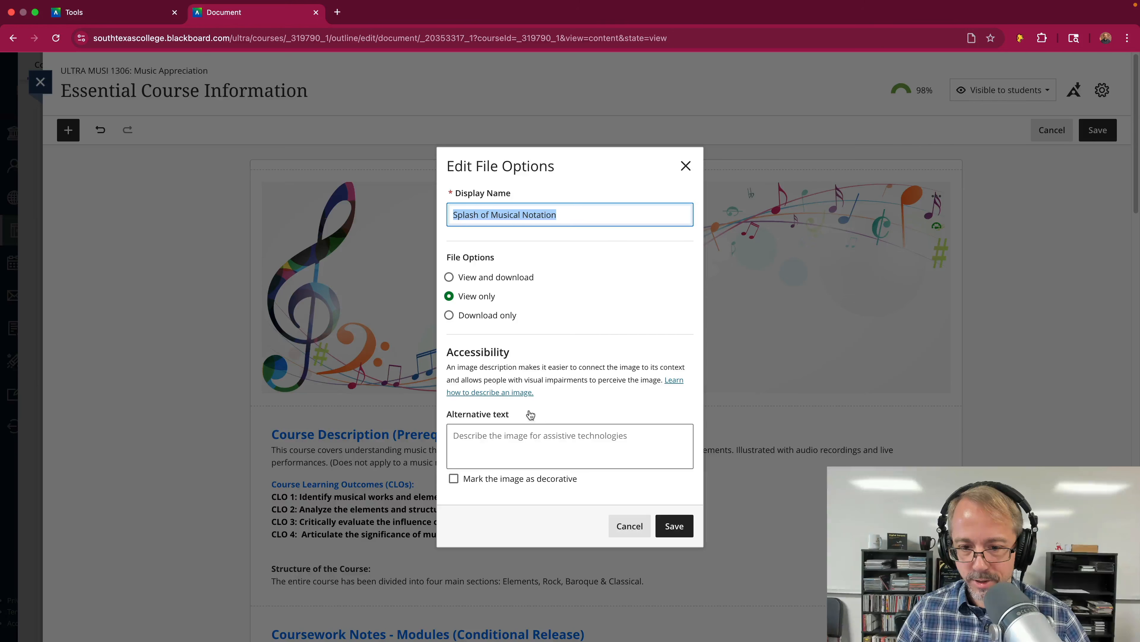
{"action": "left_click", "coordinate": [631, 447]}
{"action": "key", "text": "super+v"}
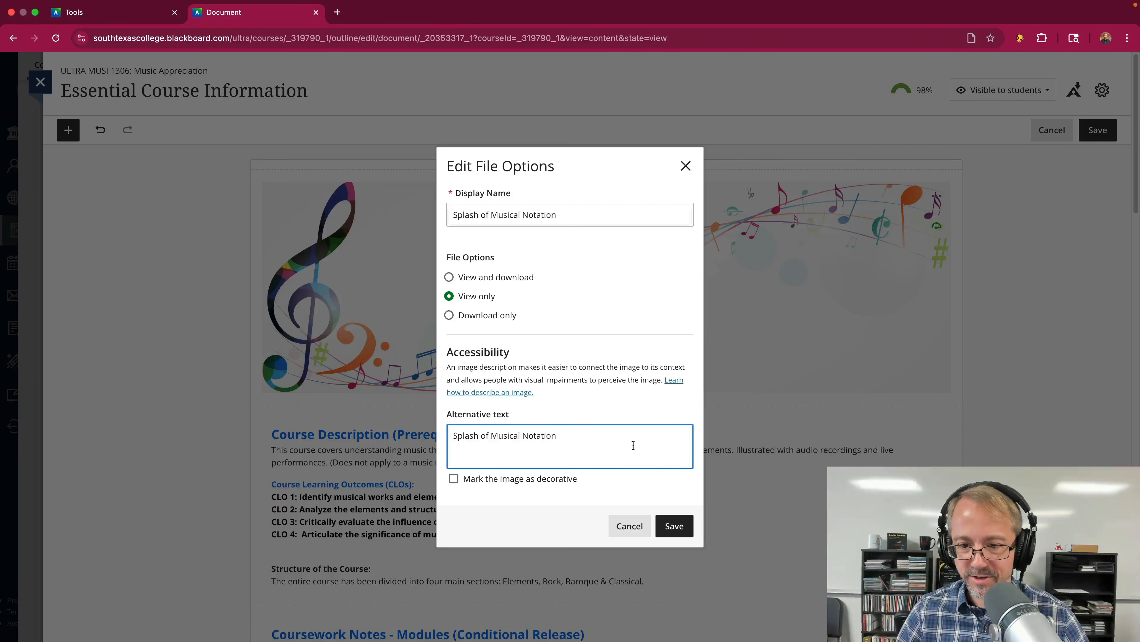
- Mark the banner image as decorative, then save its file options and the Essential Course Information document
{"action": "left_click", "coordinate": [453, 479]}
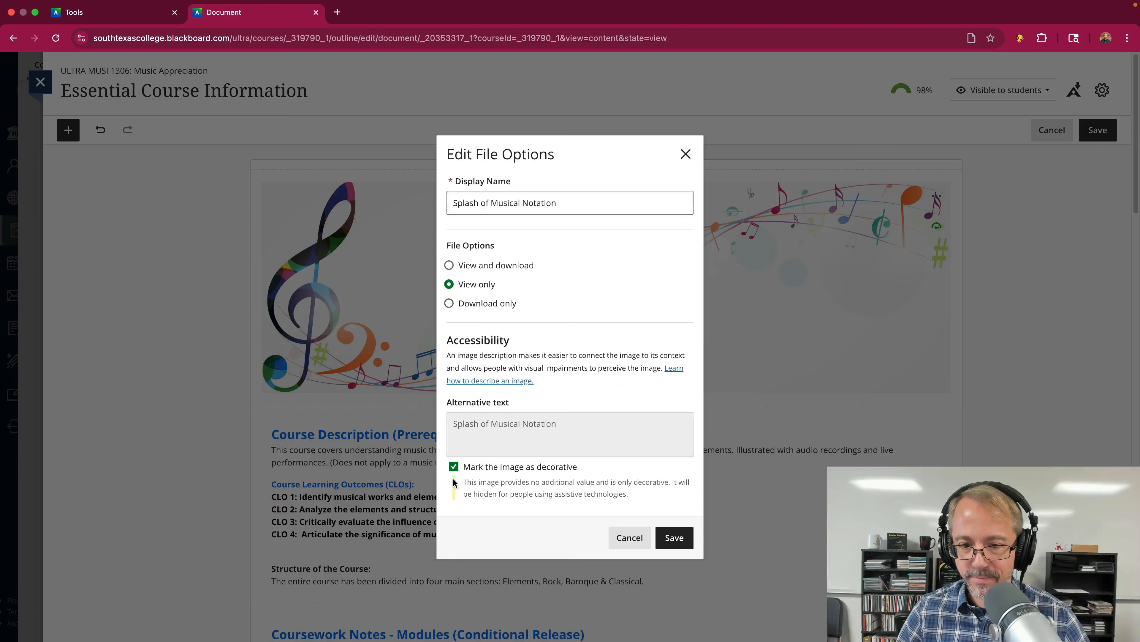
{"action": "left_click", "coordinate": [675, 537]}
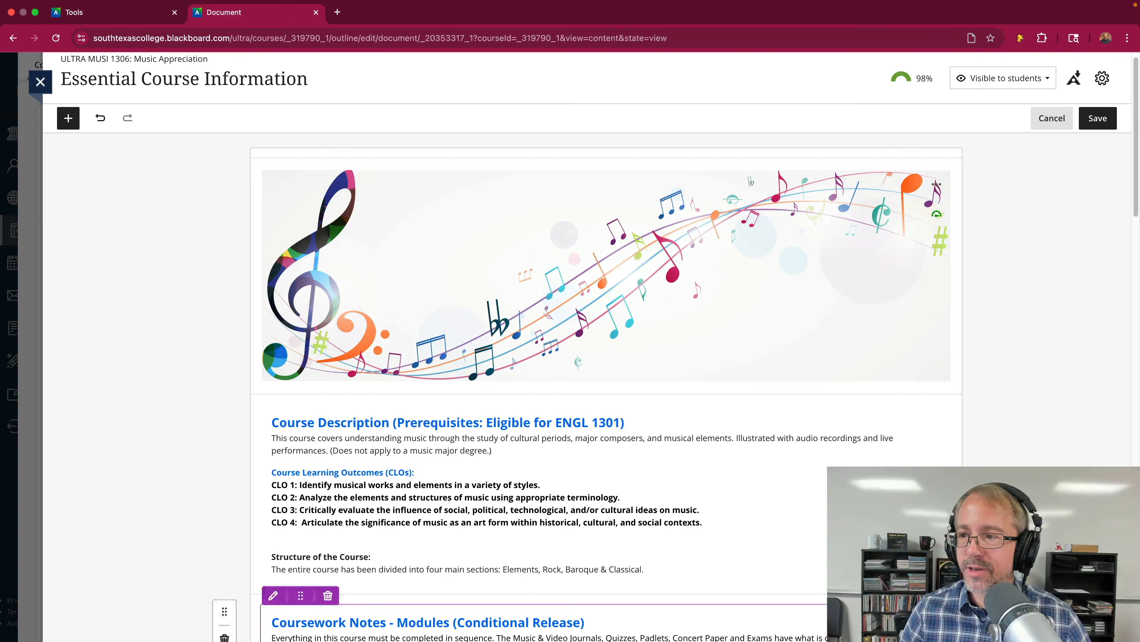
{"action": "left_click", "coordinate": [1097, 118]}
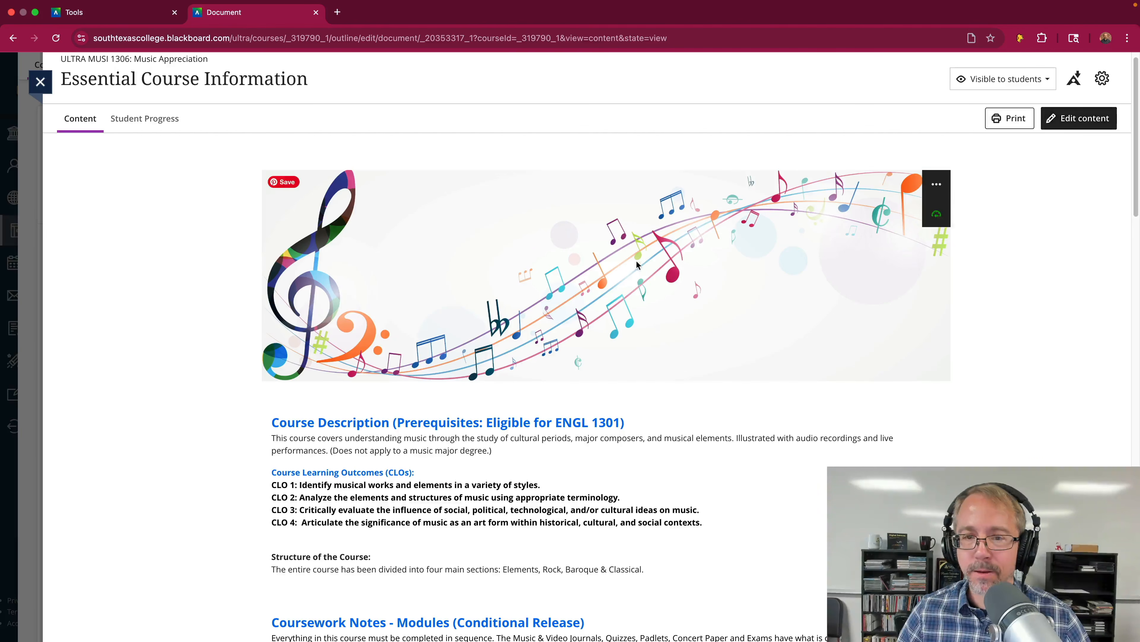
- Review the layout and text sections of the saved Essential Course Information document
{"action": "scroll", "coordinate": [646, 223], "scroll_direction": "down", "scroll_amount": 20}
{"action": "scroll", "coordinate": [647, 222], "scroll_direction": "up", "scroll_amount": 20}
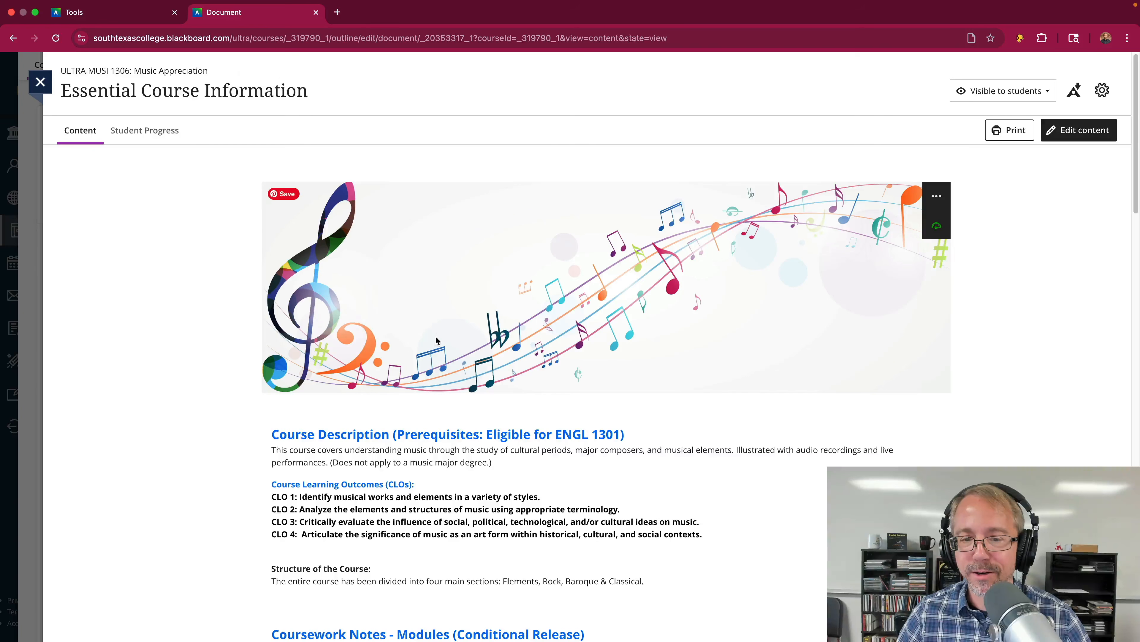
{"action": "scroll", "coordinate": [436, 340], "scroll_direction": "down", "scroll_amount": 5}
{"action": "scroll", "coordinate": [446, 290], "scroll_direction": "up", "scroll_amount": 5}
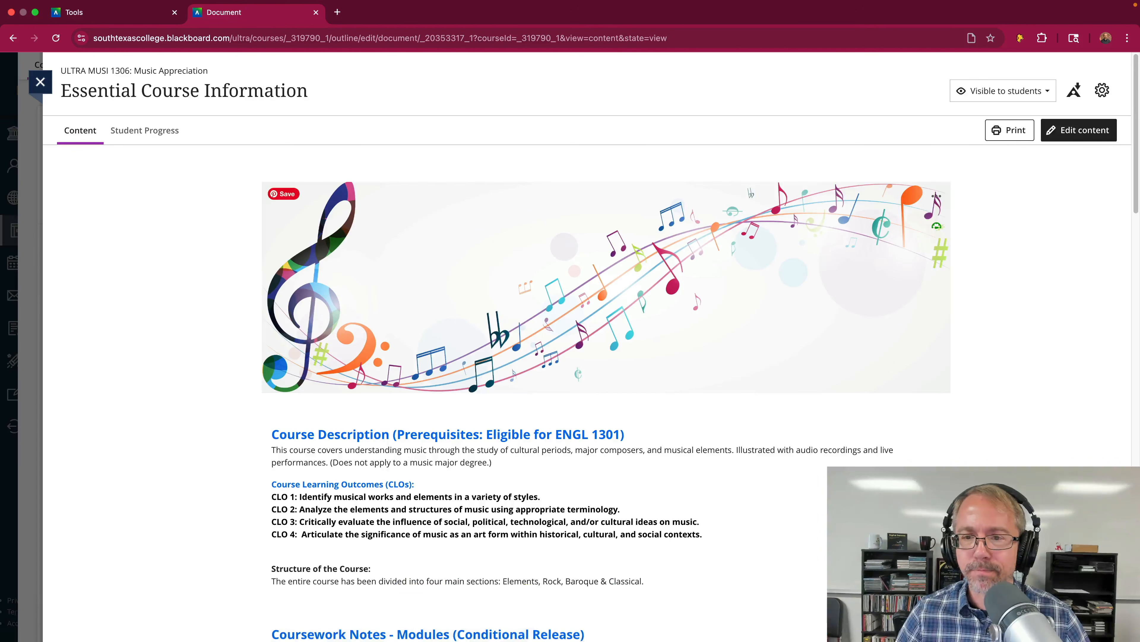
{"action": "scroll", "coordinate": [537, 297], "scroll_direction": "down", "scroll_amount": 5}
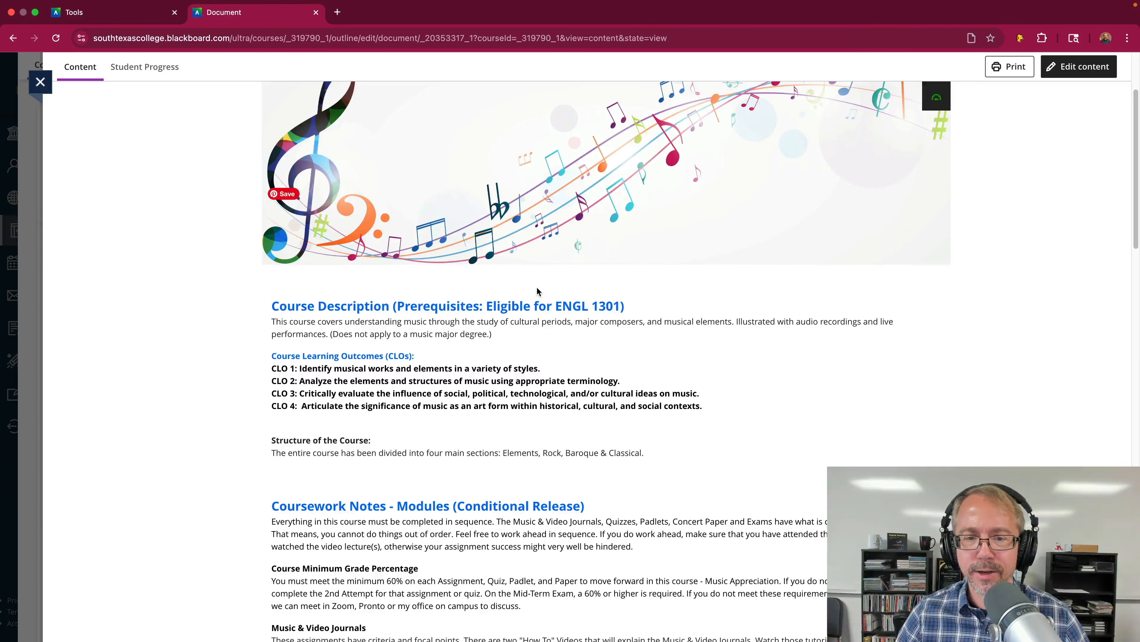
{"action": "scroll", "coordinate": [538, 290], "scroll_direction": "up", "scroll_amount": 6}
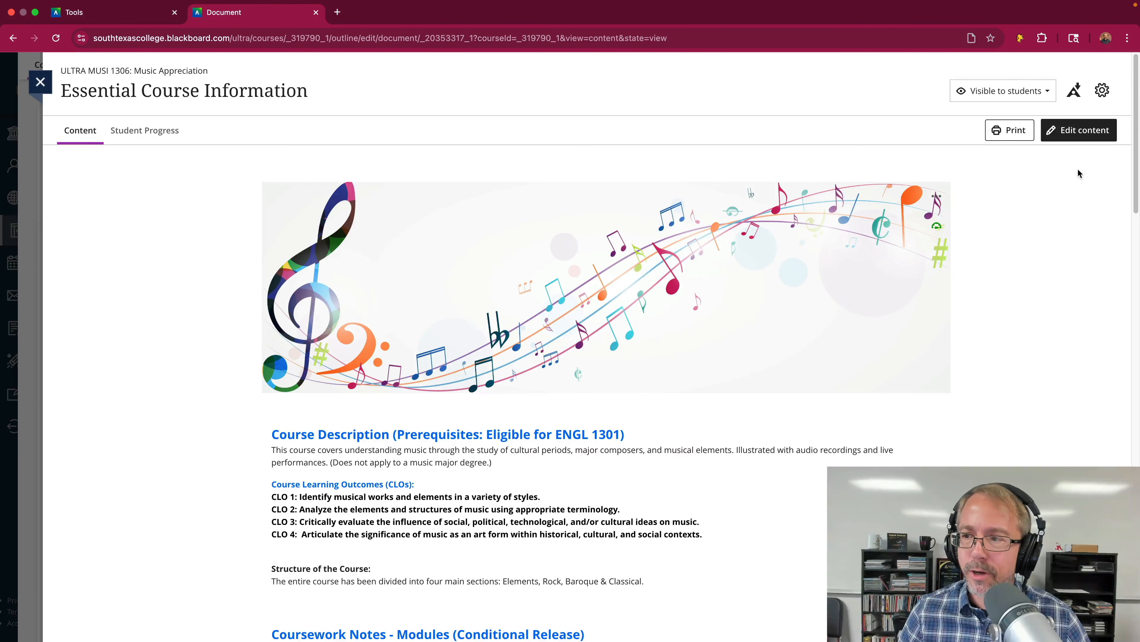
{"action": "left_click", "coordinate": [1082, 130]}
{"action": "scroll", "coordinate": [513, 297], "scroll_direction": "down", "scroll_amount": 3}
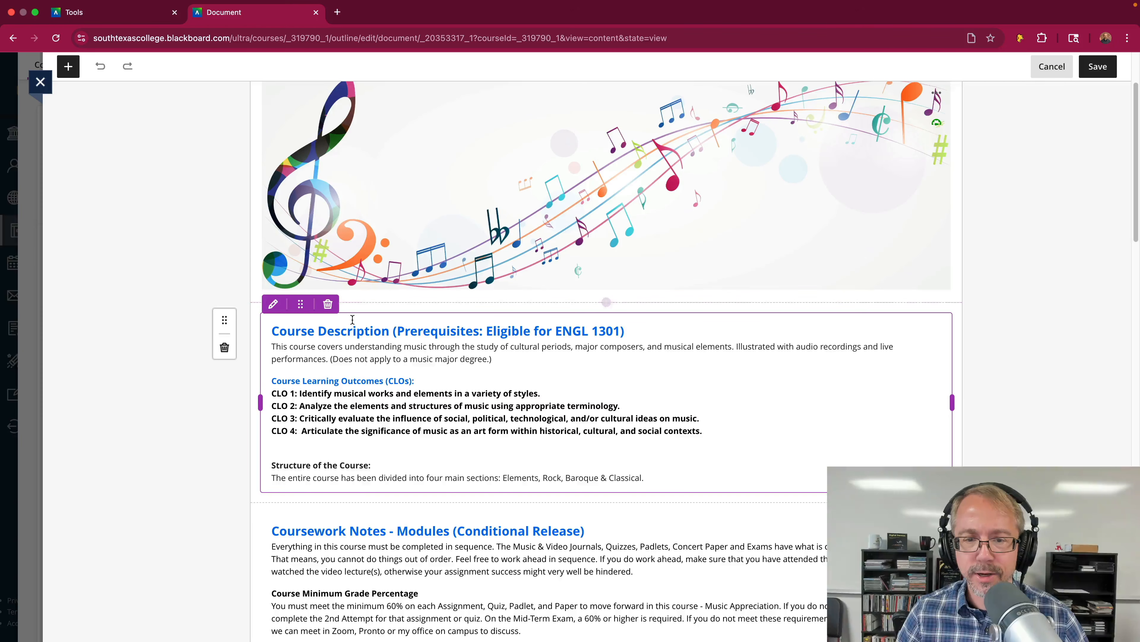
{"action": "left_click", "coordinate": [273, 332]}
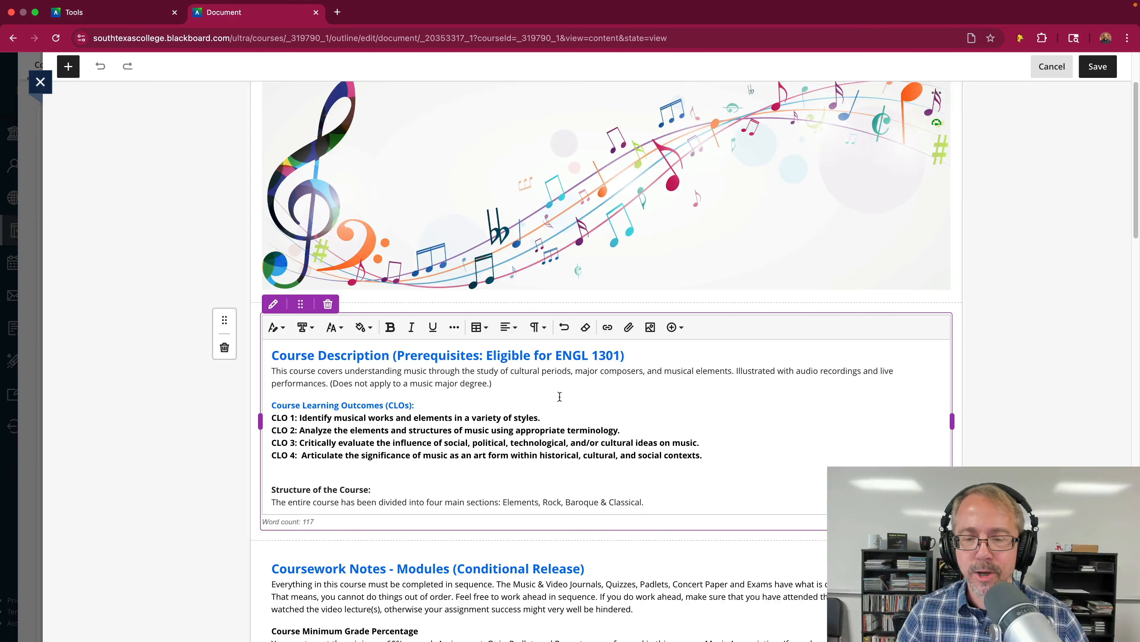
{"action": "scroll", "coordinate": [606, 398], "scroll_direction": "up", "scroll_amount": 2}
{"action": "scroll", "coordinate": [700, 367], "scroll_direction": "up", "scroll_amount": 1}
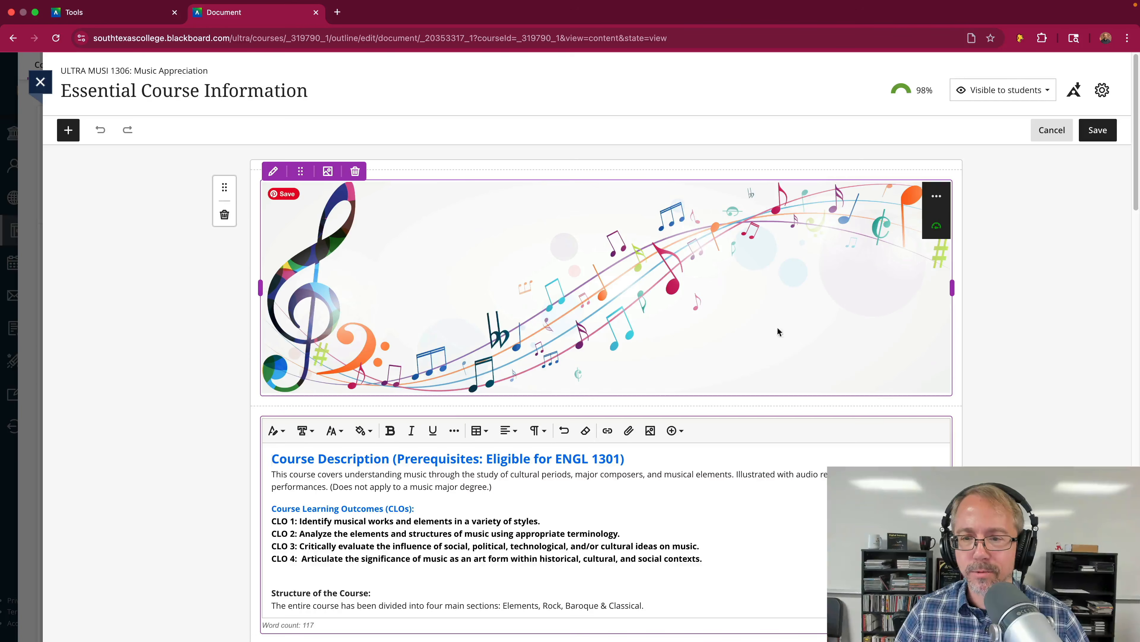
{"action": "scroll", "coordinate": [465, 338], "scroll_direction": "down", "scroll_amount": 3}
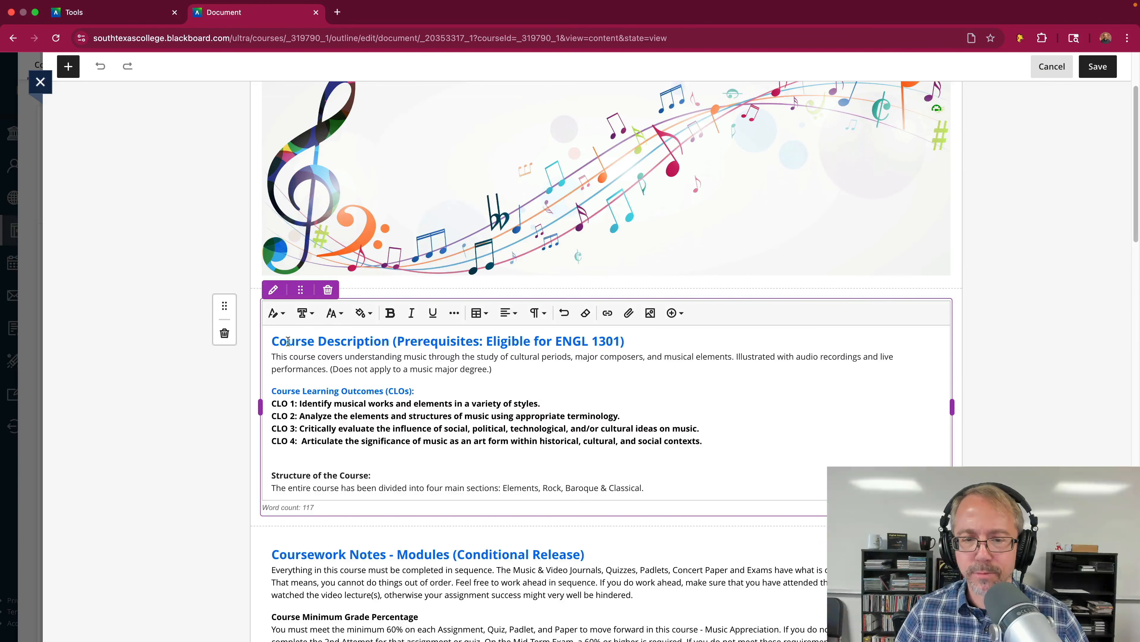
{"action": "left_click", "coordinate": [635, 381]}
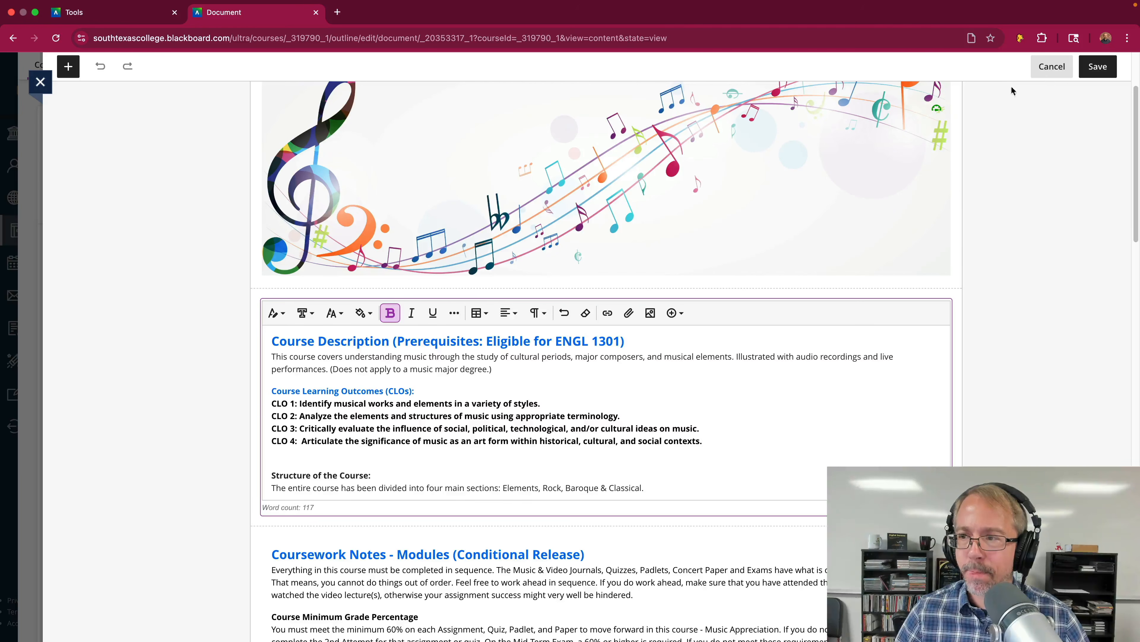
{"action": "left_click", "coordinate": [1048, 68]}
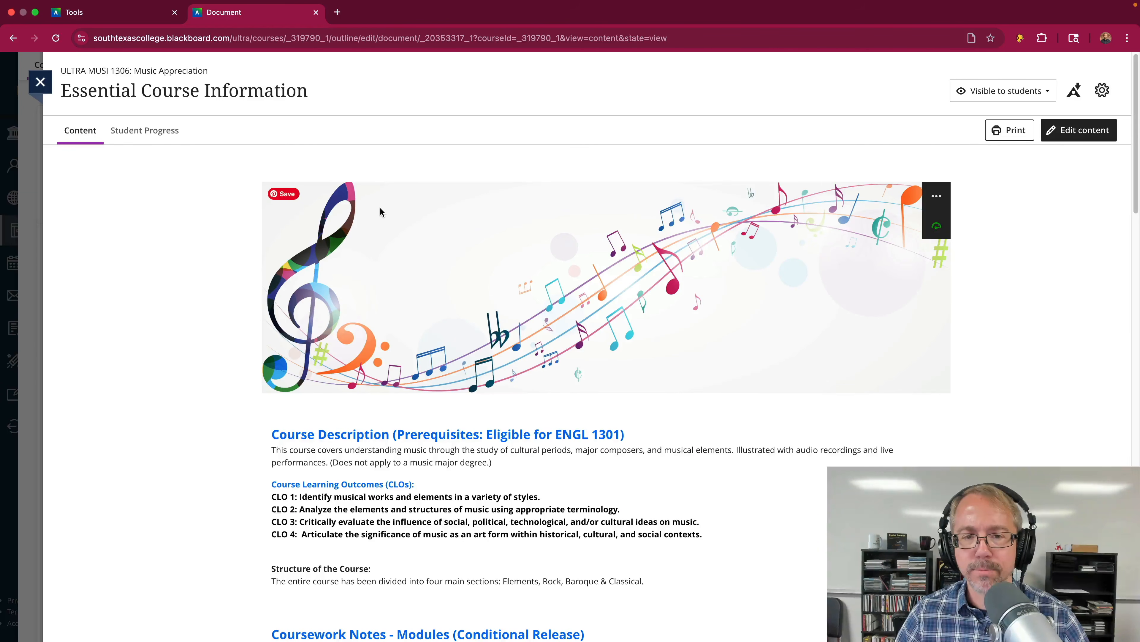
- Skim through the Essential Course Information document and close it to return to the course content
{"action": "scroll", "coordinate": [374, 154], "scroll_direction": "down", "scroll_amount": 20}
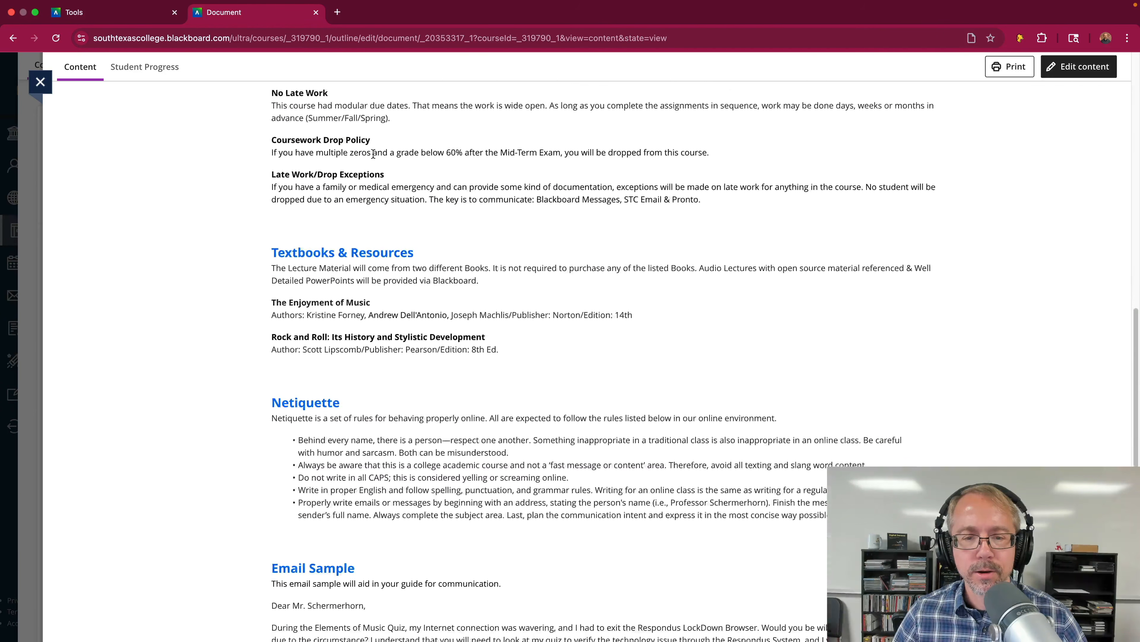
{"action": "scroll", "coordinate": [374, 155], "scroll_direction": "up", "scroll_amount": 20}
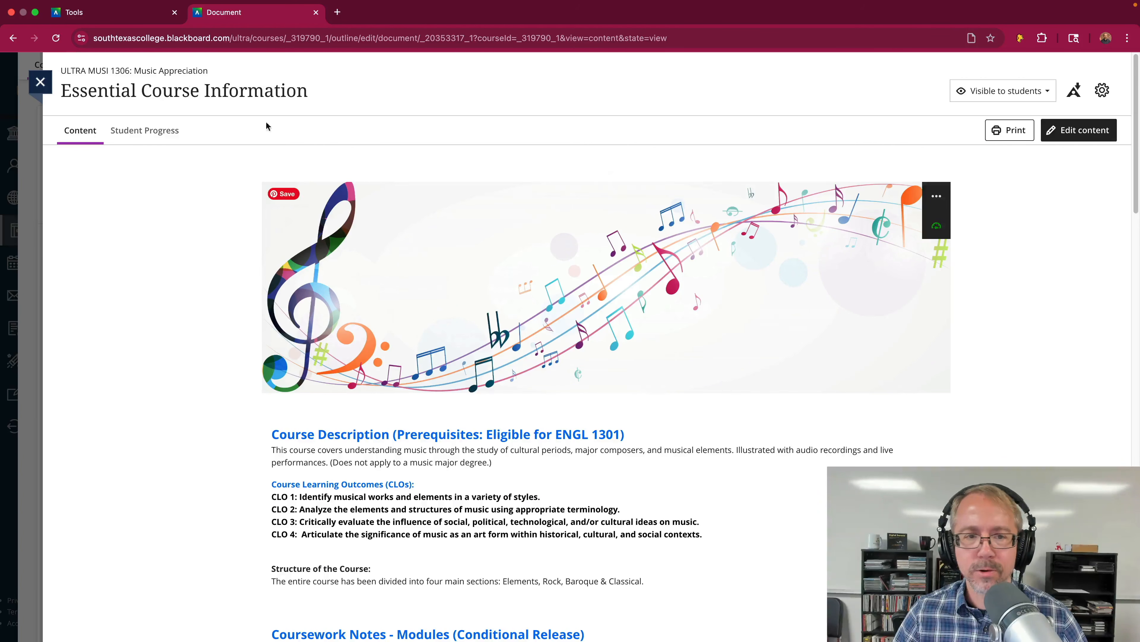
{"action": "left_click", "coordinate": [40, 83]}
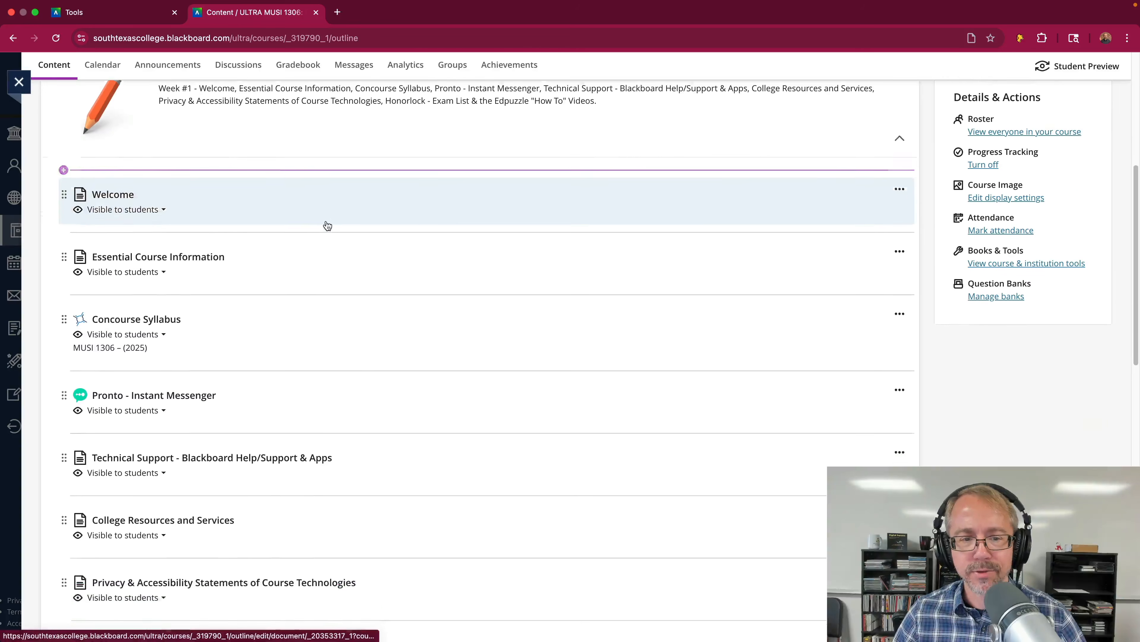
- Look through the items in the Start Here module and collapse it
{"action": "scroll", "coordinate": [370, 191], "scroll_direction": "up", "scroll_amount": 7}
{"action": "scroll", "coordinate": [371, 191], "scroll_direction": "down", "scroll_amount": 4}
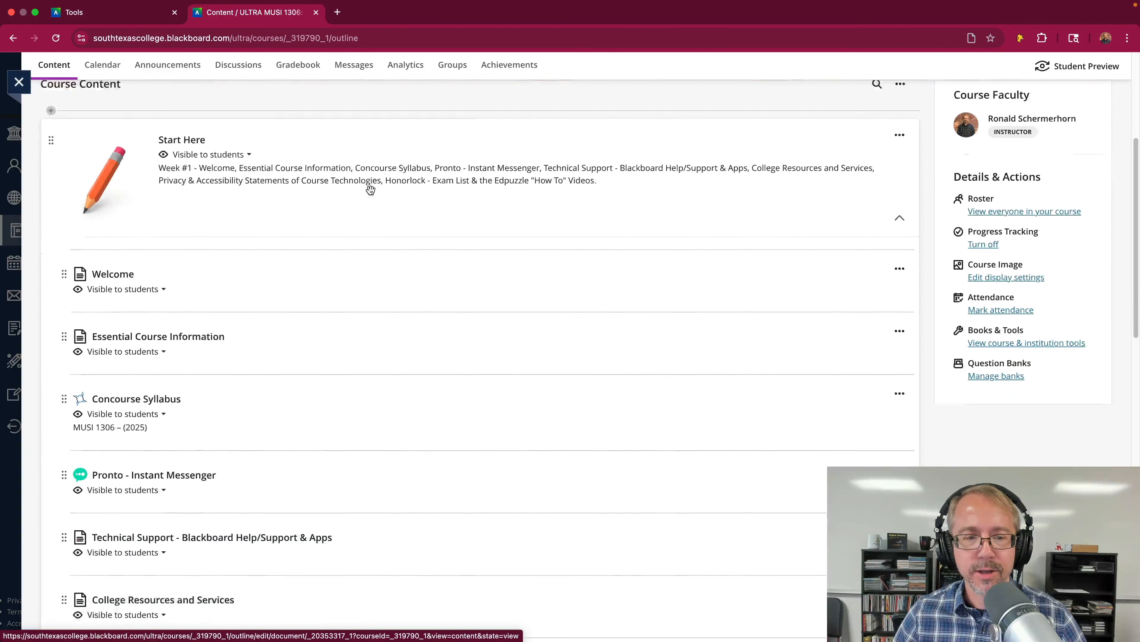
{"action": "scroll", "coordinate": [370, 190], "scroll_direction": "down", "scroll_amount": 10}
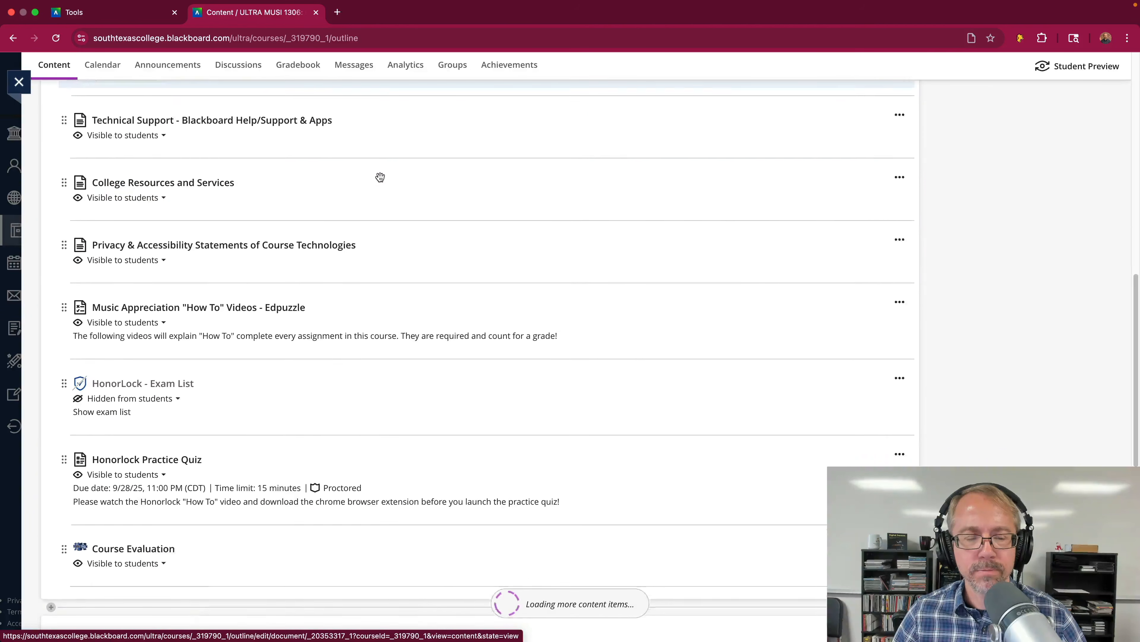
{"action": "scroll", "coordinate": [381, 178], "scroll_direction": "down", "scroll_amount": 2}
{"action": "scroll", "coordinate": [382, 179], "scroll_direction": "up", "scroll_amount": 12}
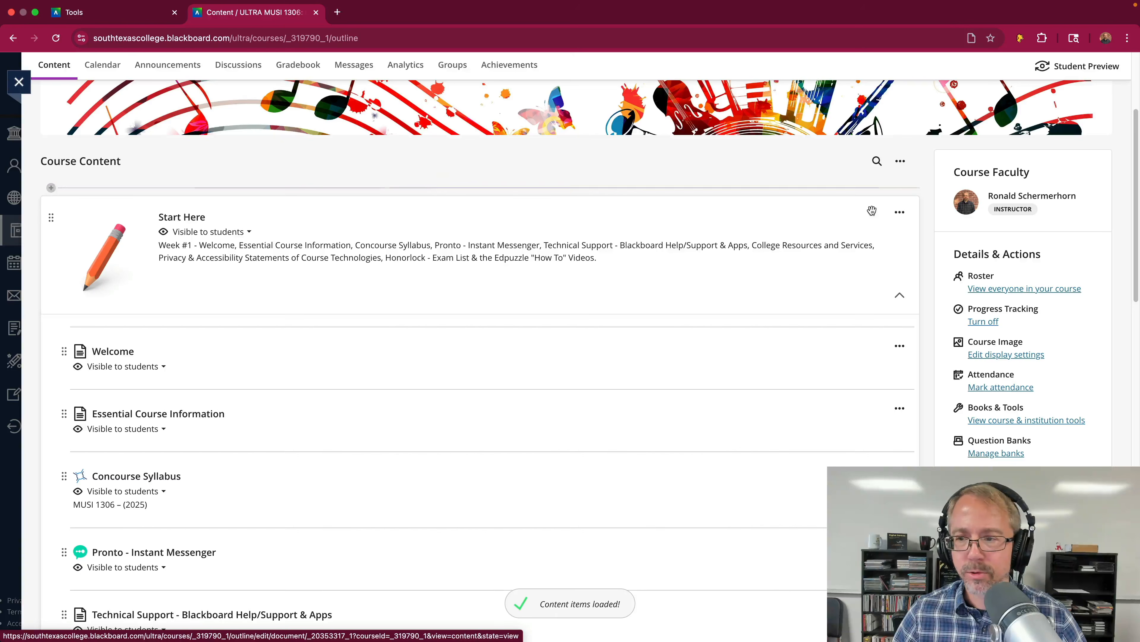
{"action": "left_click", "coordinate": [900, 296]}
{"action": "scroll", "coordinate": [411, 313], "scroll_direction": "down", "scroll_amount": 1}
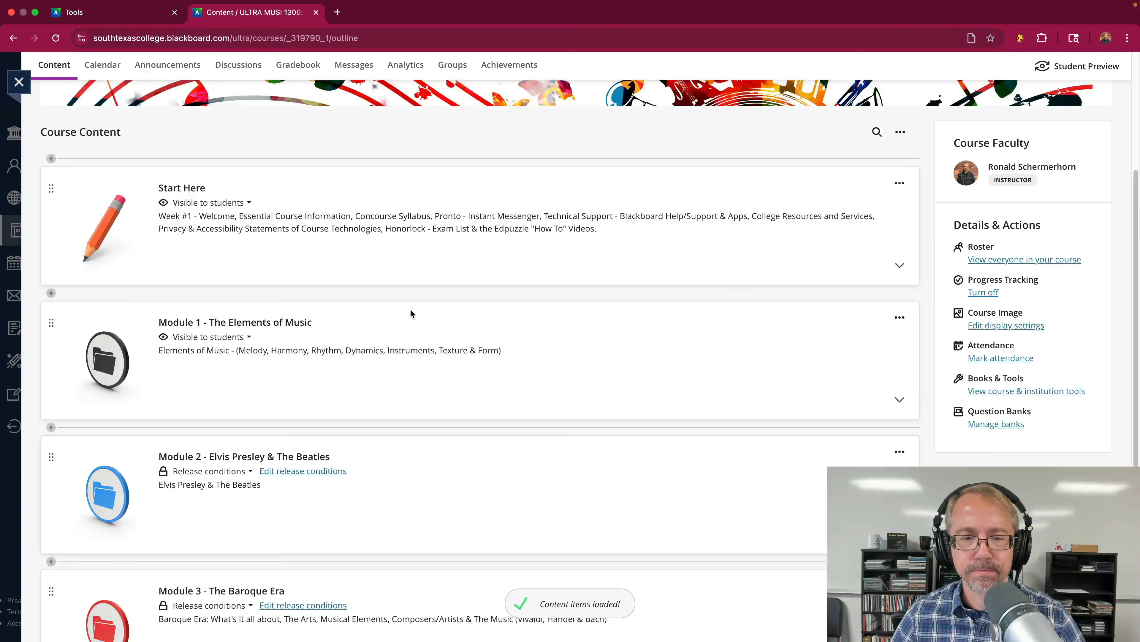
- Expand Module 1 - The Elements of Music and open its Module Overview, Course Learning Outcomes, To Do List and Deadlines document
{"action": "scroll", "coordinate": [411, 313], "scroll_direction": "down", "scroll_amount": 1}
{"action": "left_click", "coordinate": [300, 275]}
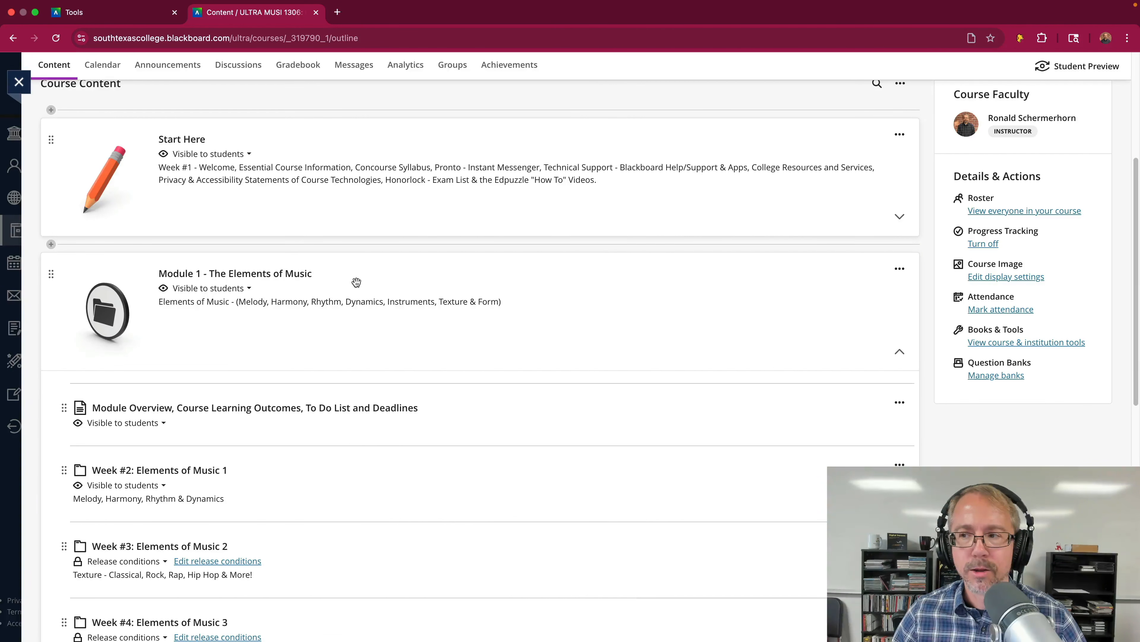
{"action": "scroll", "coordinate": [433, 274], "scroll_direction": "down", "scroll_amount": 2}
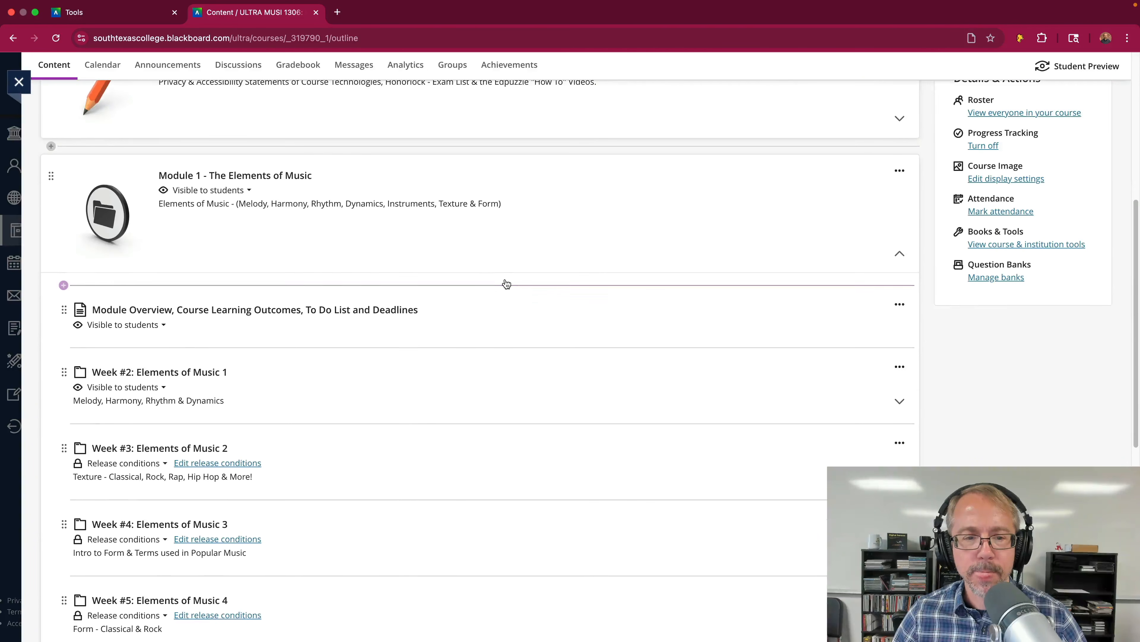
{"action": "left_click", "coordinate": [245, 310]}
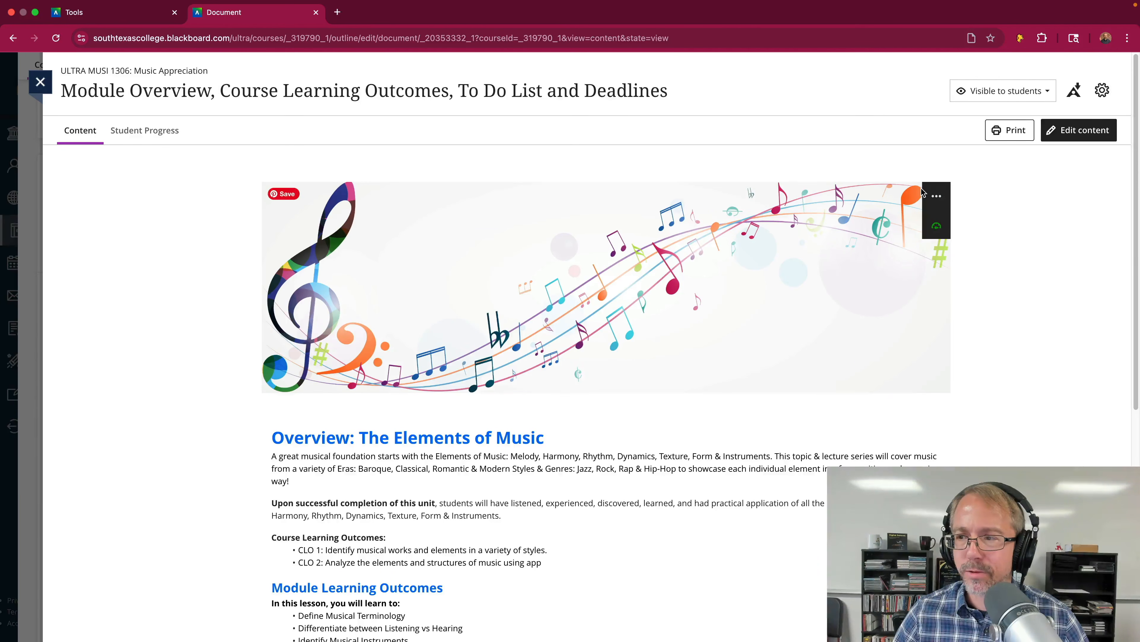
- Put the module overview document into edit mode and display the content types for a new block above the banner image
{"action": "left_click", "coordinate": [1071, 130]}
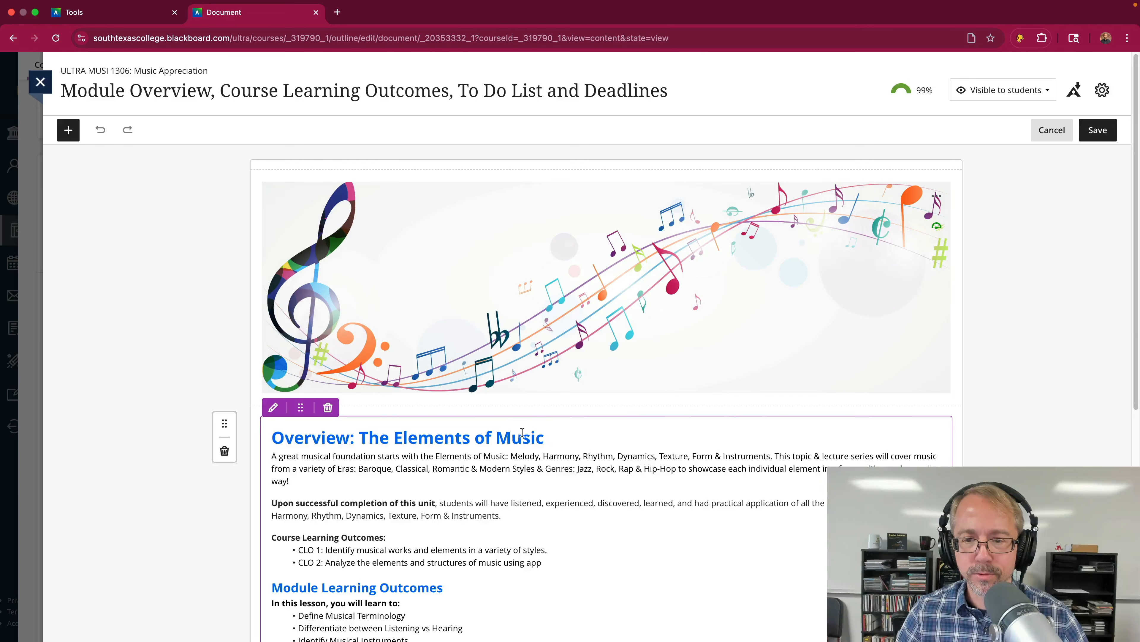
{"action": "left_click", "coordinate": [547, 439]}
{"action": "left_click", "coordinate": [438, 171]}
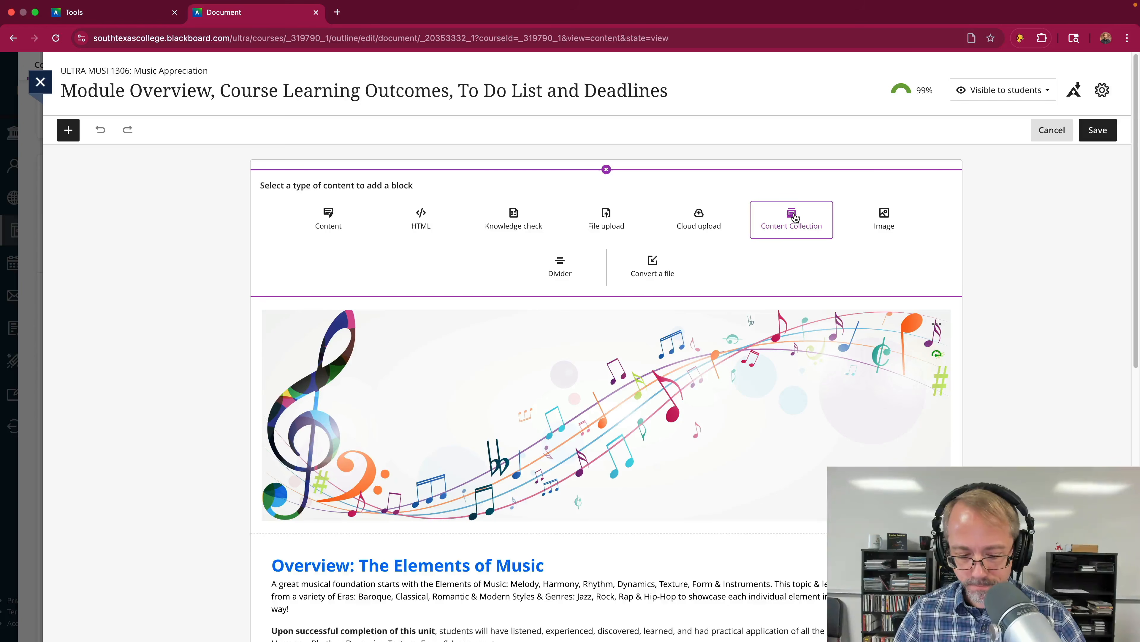
{"action": "left_click", "coordinate": [703, 218]}
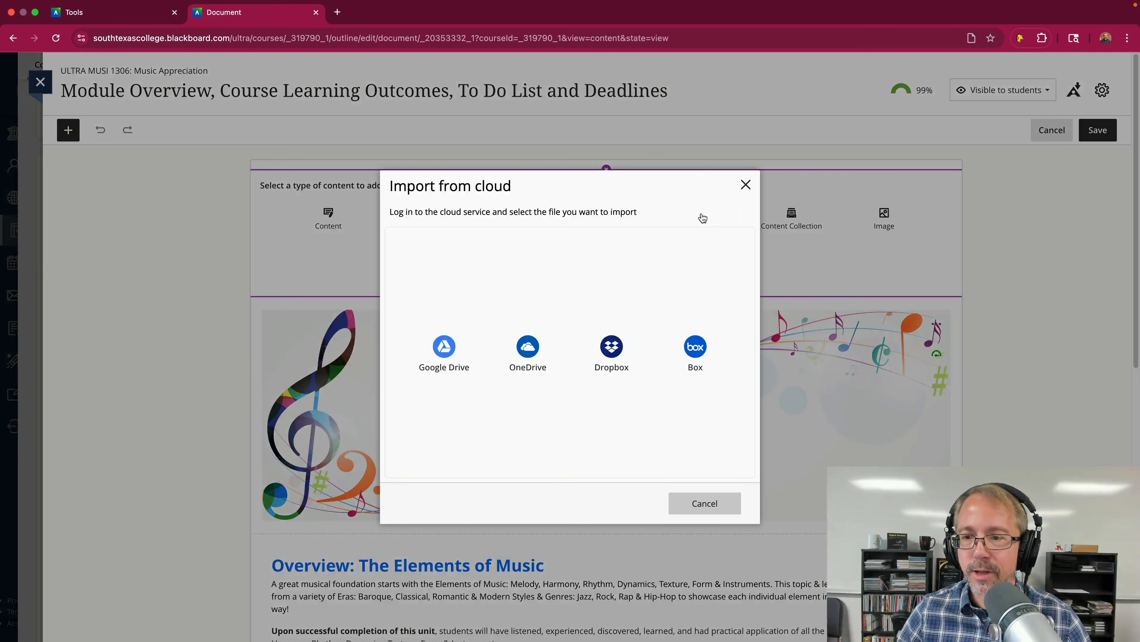
{"action": "left_click", "coordinate": [745, 186]}
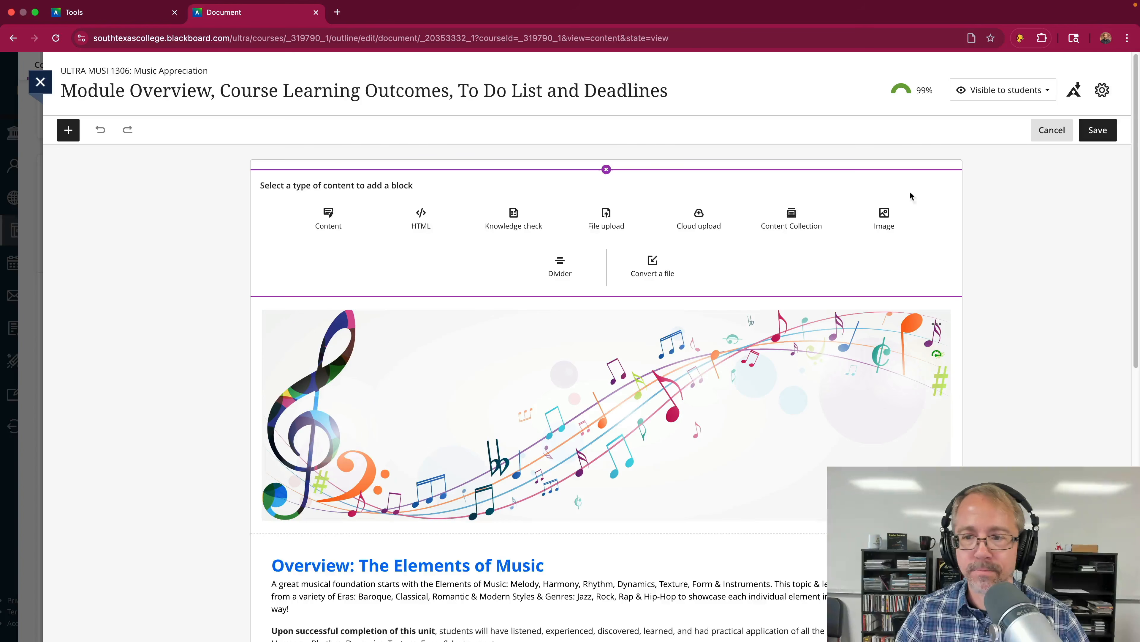
- Import 07-Full-Music-Splash-BLW.jpg from the 00-Course-Images-Attachments folder in Dropbox as a new block above the colour banner
{"action": "left_click", "coordinate": [694, 219]}
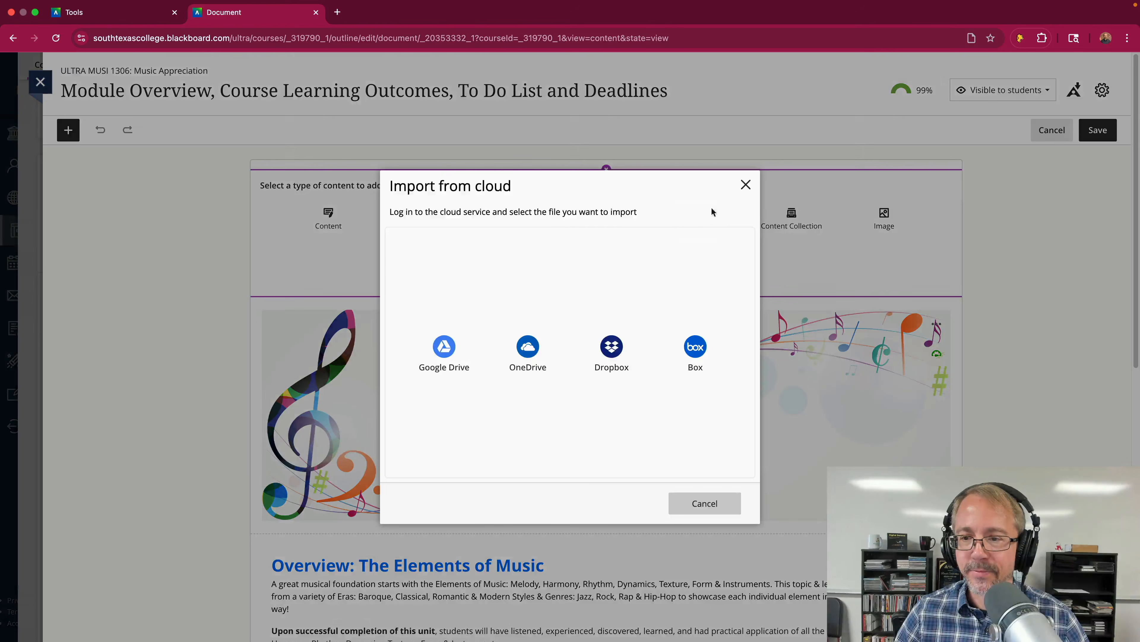
{"action": "left_click", "coordinate": [610, 353]}
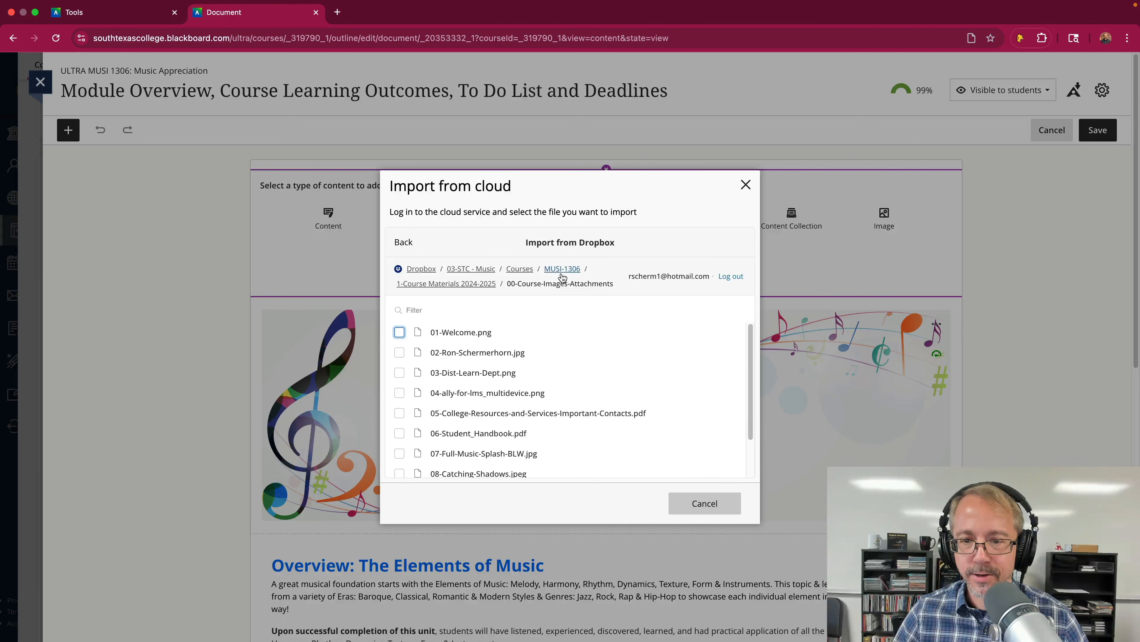
{"action": "scroll", "coordinate": [494, 373], "scroll_direction": "down", "scroll_amount": 2}
{"action": "scroll", "coordinate": [477, 375], "scroll_direction": "up", "scroll_amount": 2}
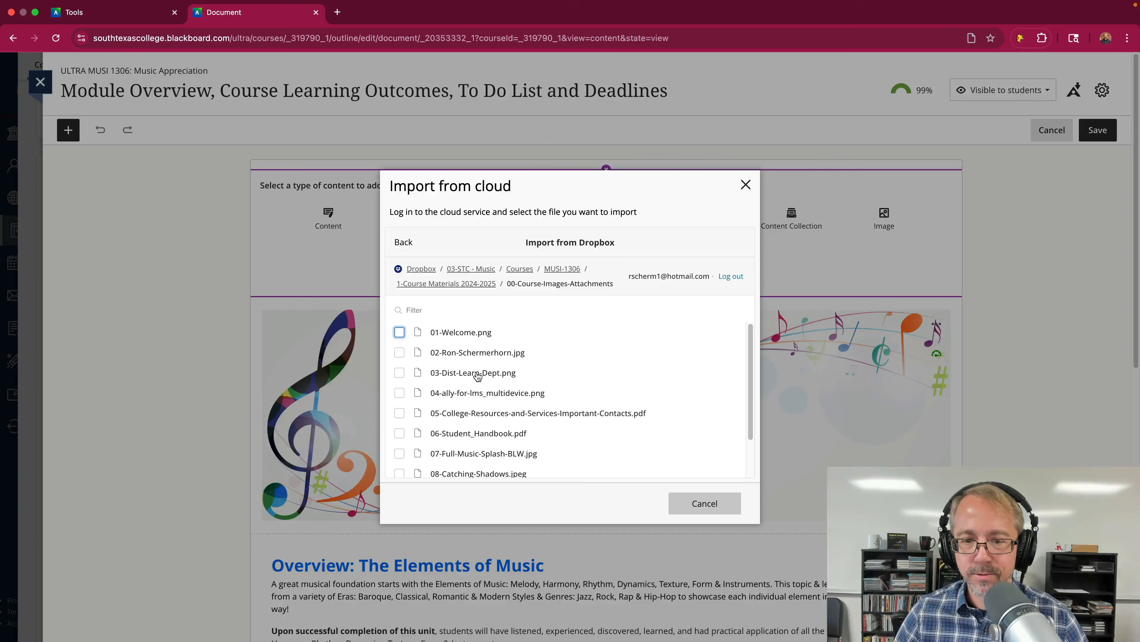
{"action": "scroll", "coordinate": [473, 398], "scroll_direction": "down", "scroll_amount": 2}
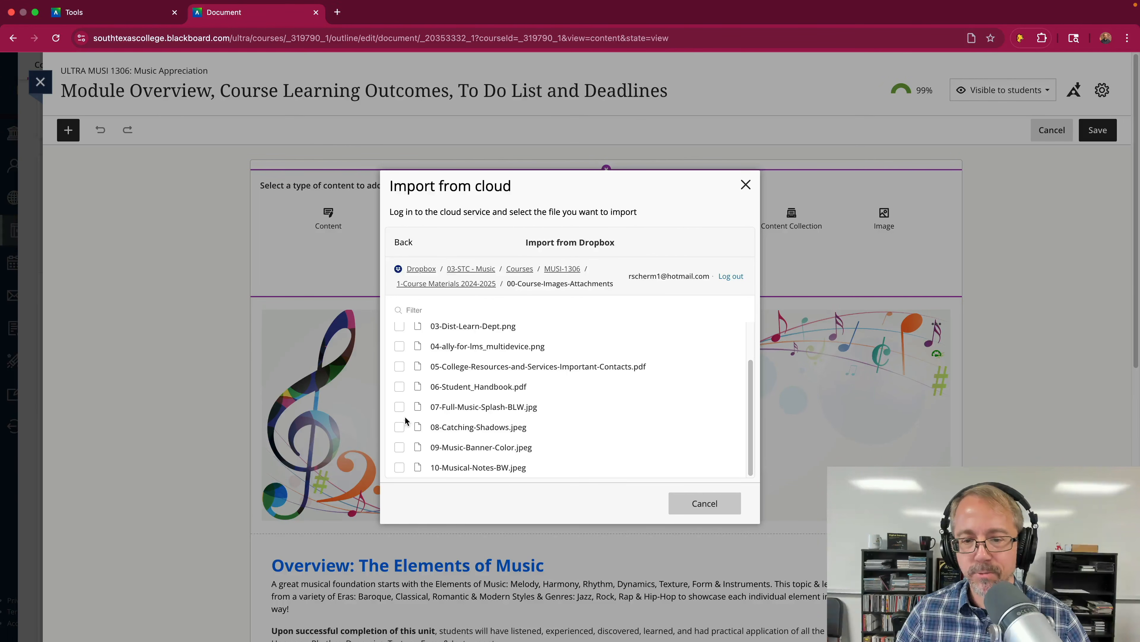
{"action": "left_click", "coordinate": [400, 407]}
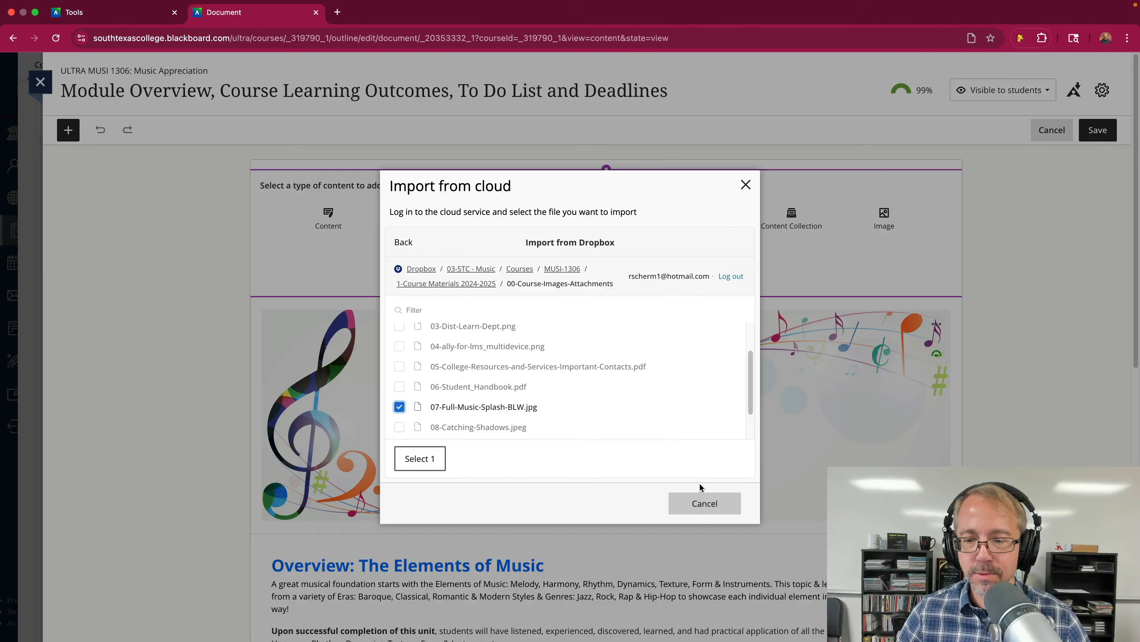
{"action": "left_click", "coordinate": [430, 462]}
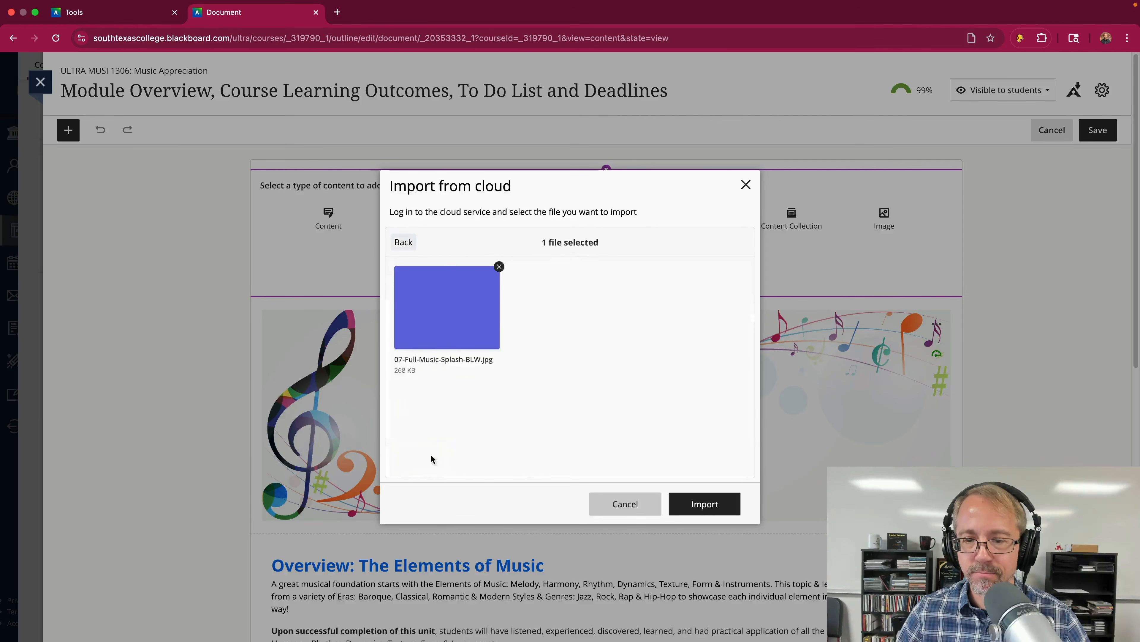
{"action": "left_click", "coordinate": [706, 504]}
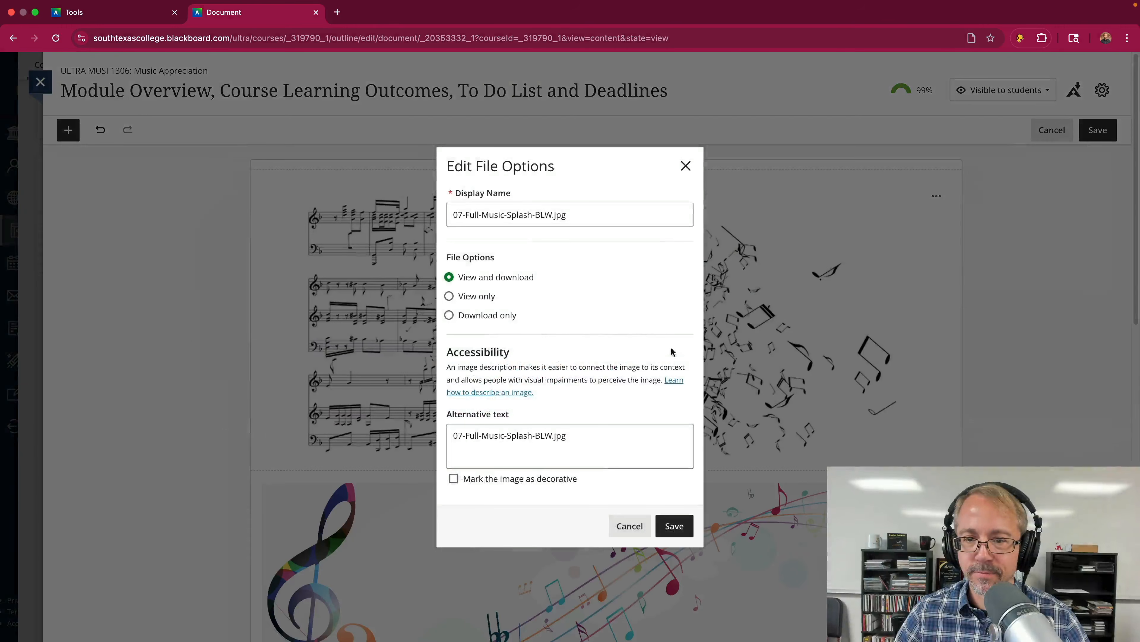
- Set the imported image to View only and copy "Musical Notes in Black & White" from the alt text list in the Word document
{"action": "left_click", "coordinate": [449, 296]}
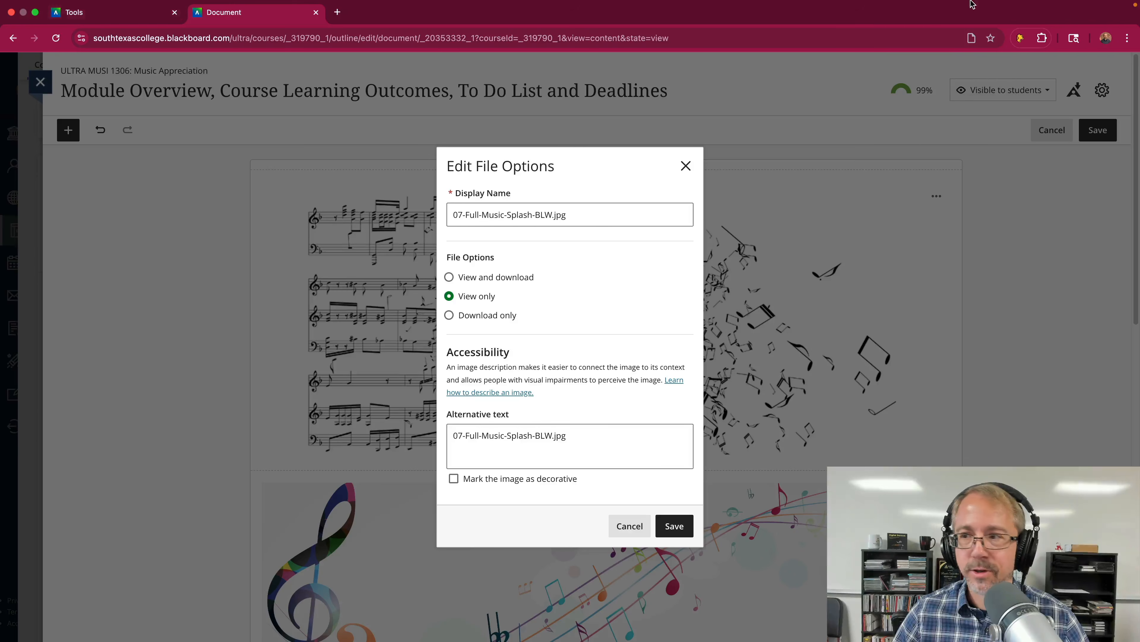
{"action": "mouse_move", "coordinate": [972, 4]}
{"action": "left_click", "coordinate": [35, 27]}
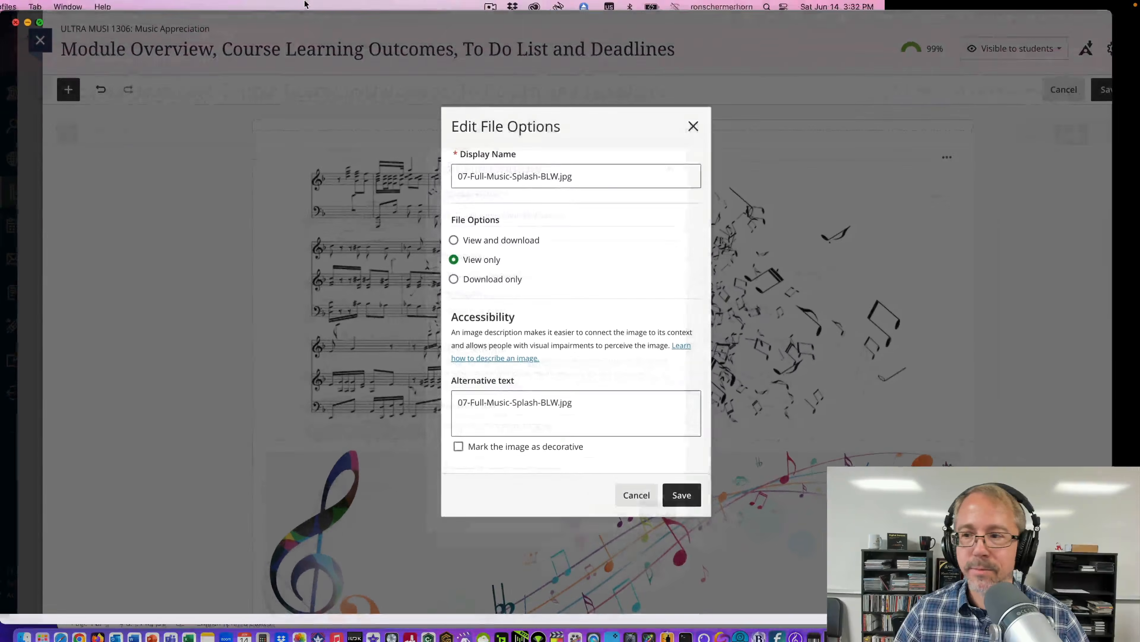
{"action": "left_click_drag", "start_coordinate": [970, 32], "coordinate": [749, 34]}
{"action": "left_click_drag", "start_coordinate": [992, 55], "coordinate": [986, 55]}
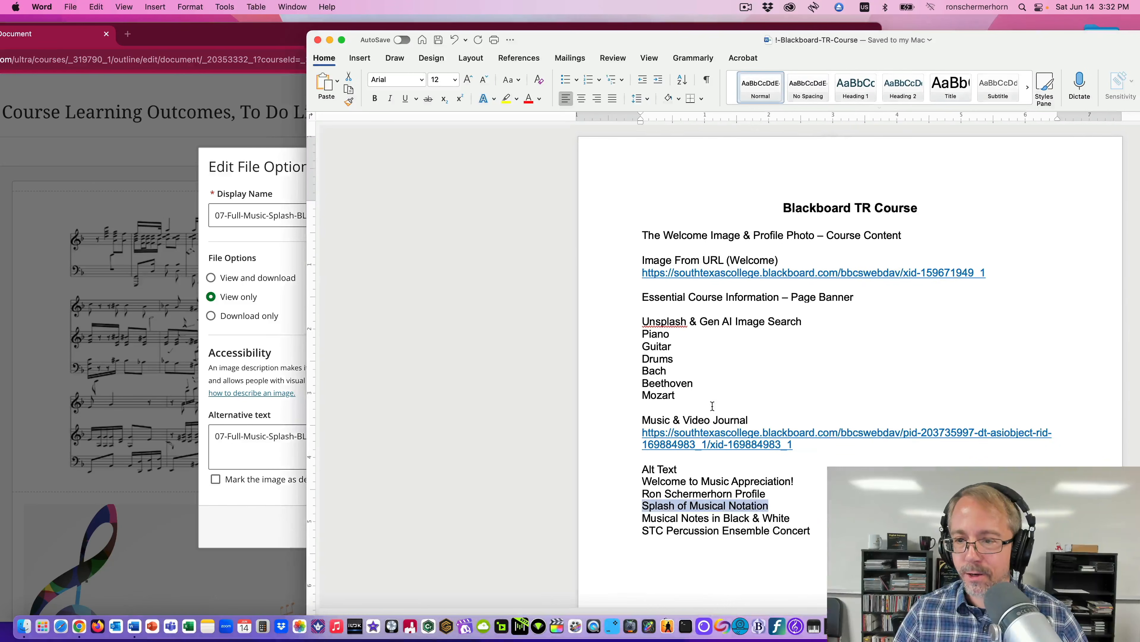
{"action": "scroll", "coordinate": [777, 396], "scroll_direction": "down", "scroll_amount": 4}
{"action": "left_click_drag", "start_coordinate": [805, 421], "coordinate": [650, 422]}
{"action": "key", "text": "super+c"}
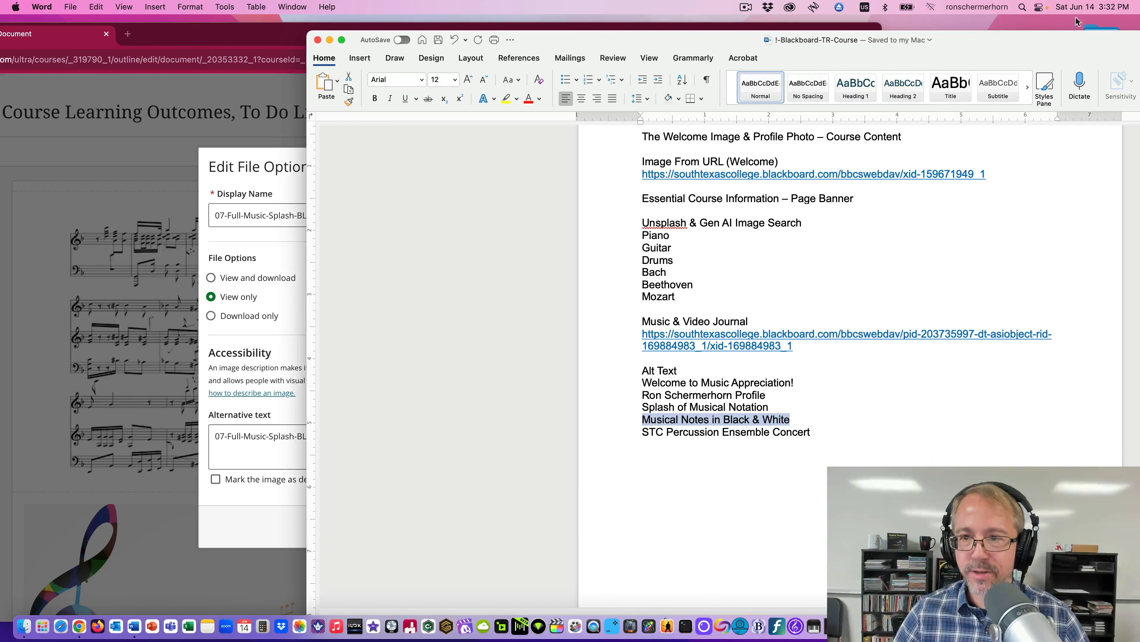
- Back in Chrome, replace the image's display name with the copied "Musical Notes in Black & White", mark it as decorative and save the file options
{"action": "left_click_drag", "start_coordinate": [647, 36], "coordinate": [839, 41]}
{"action": "double_click", "coordinate": [426, 31]}
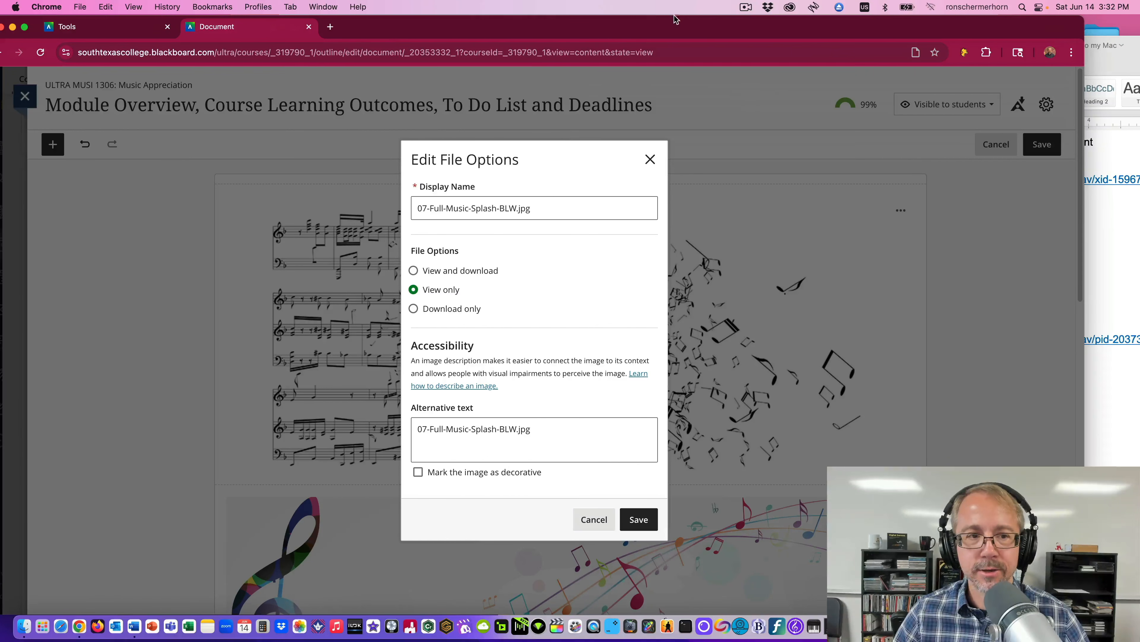
{"action": "left_click", "coordinate": [25, 29]}
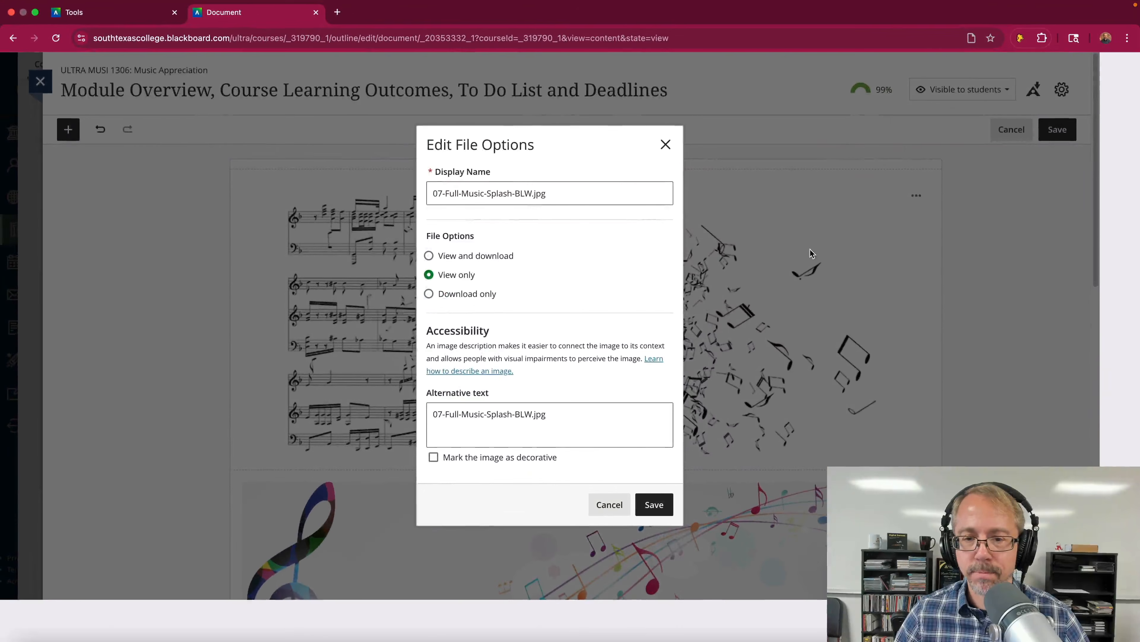
{"action": "left_click", "coordinate": [576, 216]}
{"action": "key", "text": "super+a"}
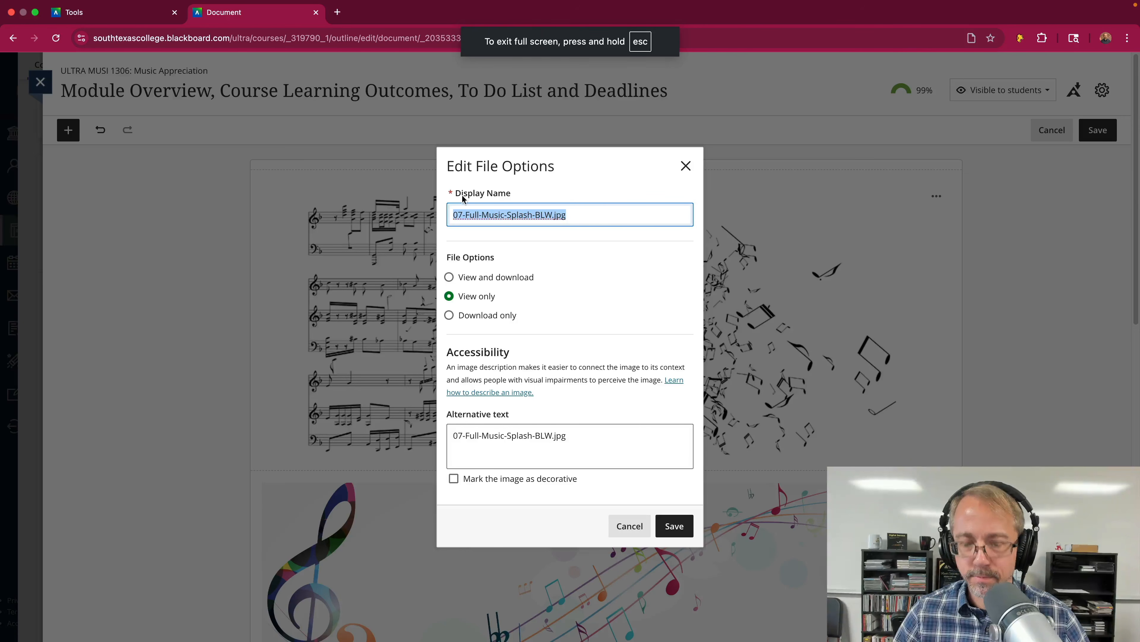
{"action": "key", "text": "super+v"}
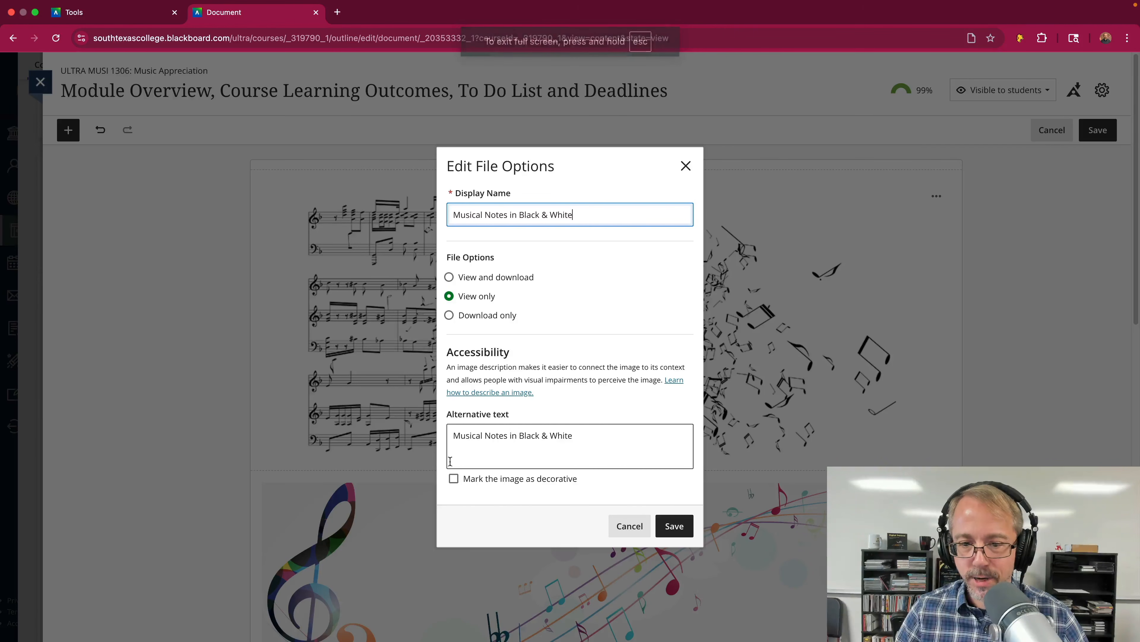
{"action": "left_click", "coordinate": [454, 478]}
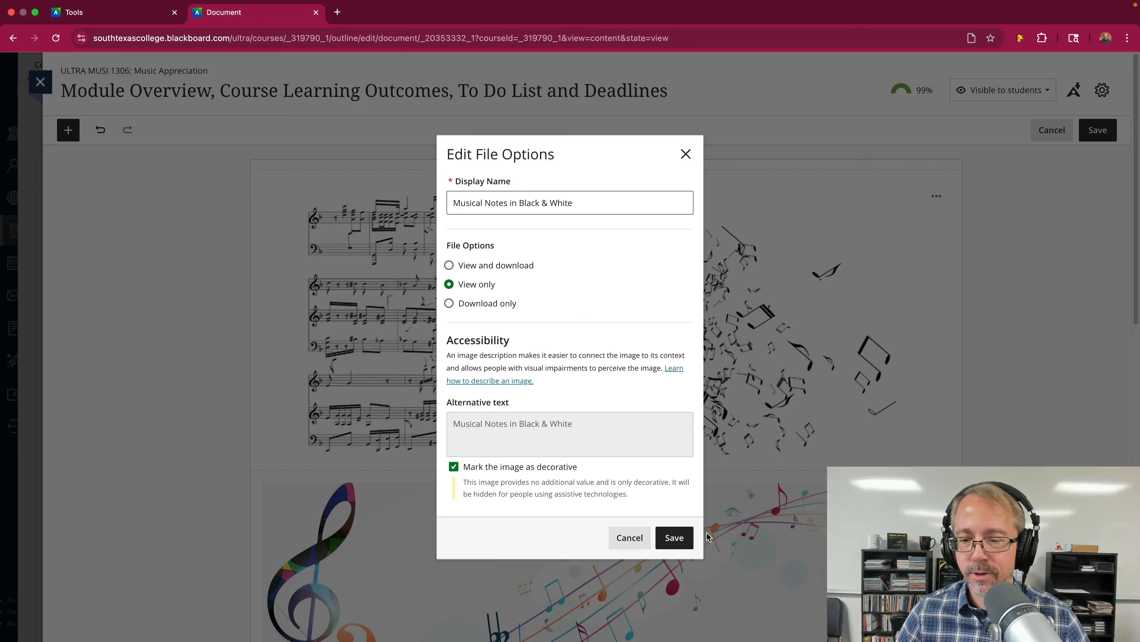
{"action": "left_click", "coordinate": [674, 537]}
- Delete the colour music banner block beneath the new black-and-white image, save the document and review the page
{"action": "scroll", "coordinate": [676, 336], "scroll_direction": "down", "scroll_amount": 2}
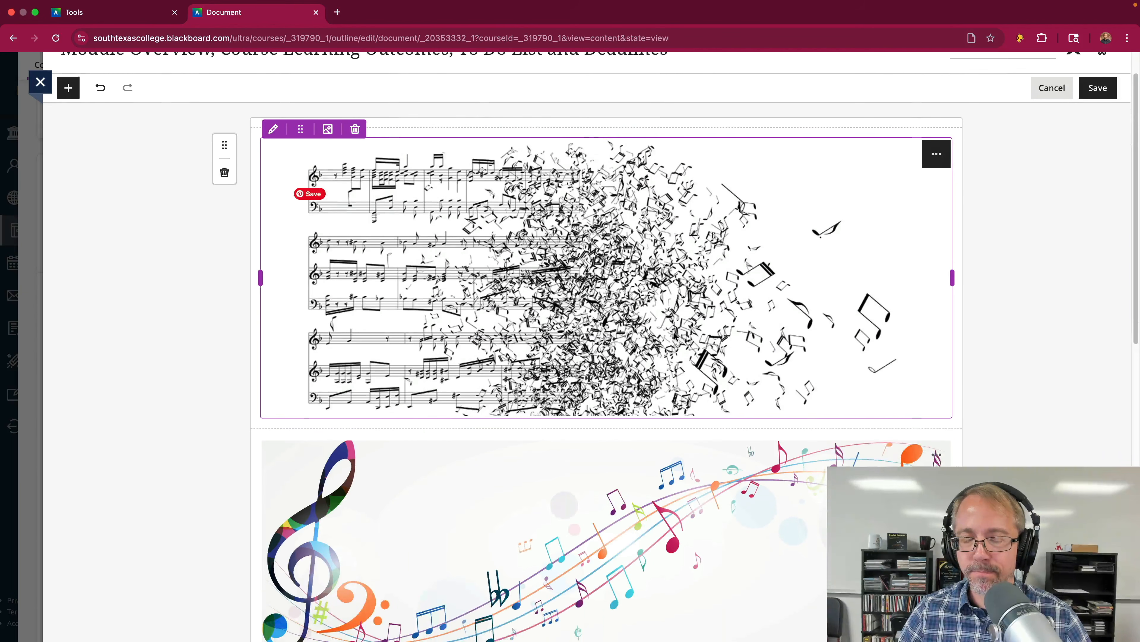
{"action": "scroll", "coordinate": [675, 336], "scroll_direction": "down", "scroll_amount": 1}
{"action": "scroll", "coordinate": [675, 336], "scroll_direction": "up", "scroll_amount": 1}
{"action": "scroll", "coordinate": [675, 336], "scroll_direction": "down", "scroll_amount": 5}
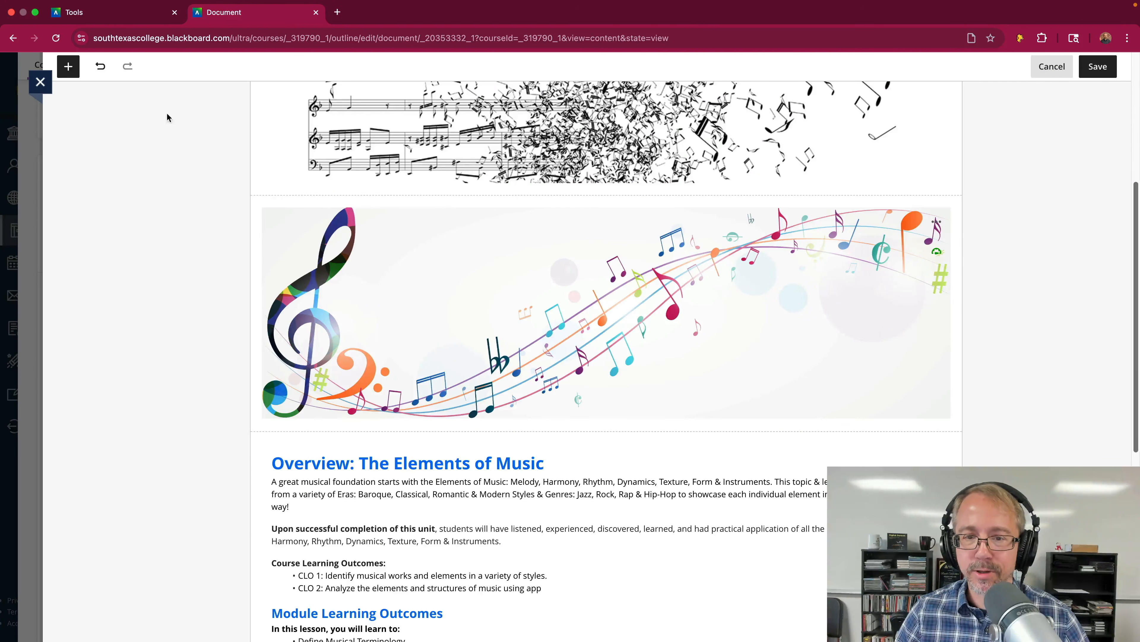
{"action": "left_click", "coordinate": [356, 196]}
{"action": "scroll", "coordinate": [664, 267], "scroll_direction": "up", "scroll_amount": 5}
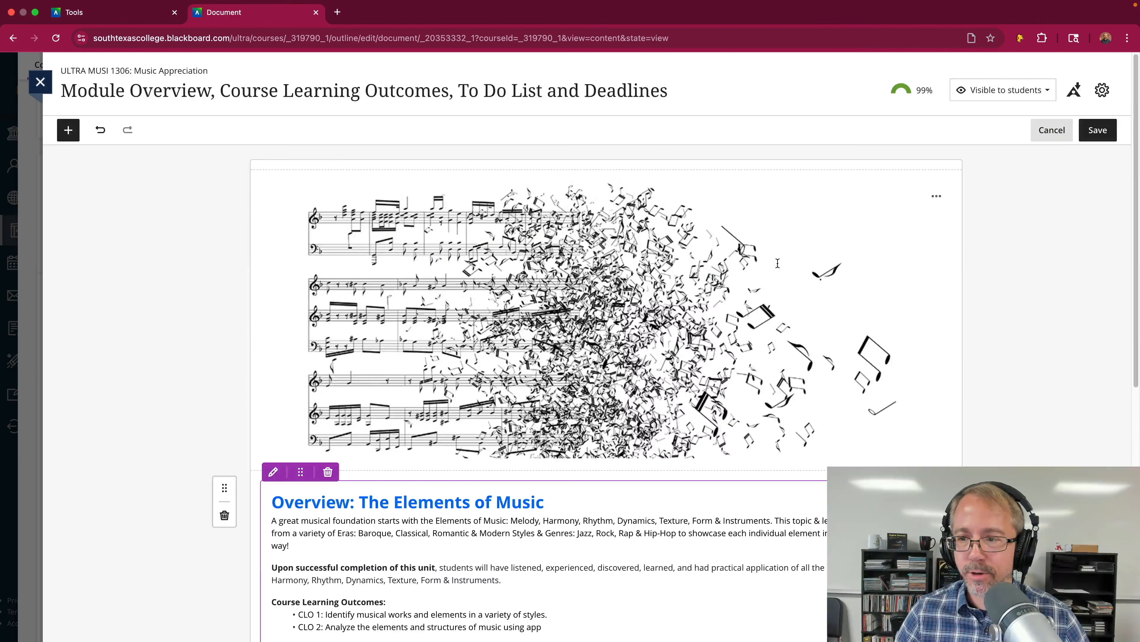
{"action": "left_click", "coordinate": [1104, 131]}
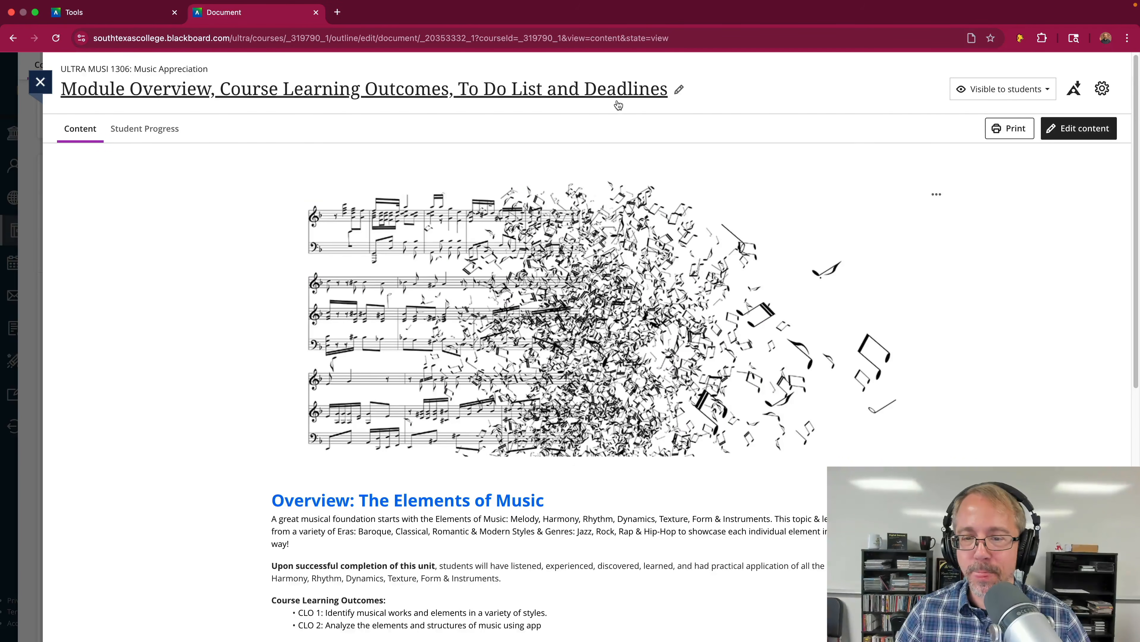
{"action": "scroll", "coordinate": [520, 259], "scroll_direction": "down", "scroll_amount": 5}
{"action": "scroll", "coordinate": [520, 259], "scroll_direction": "up", "scroll_amount": 5}
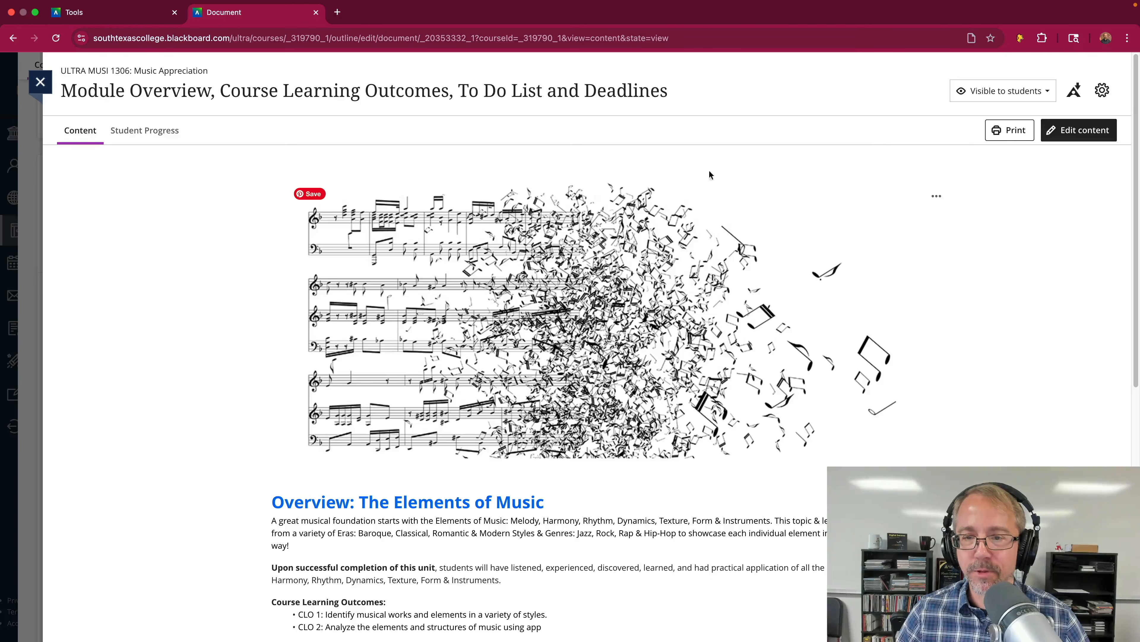
- Reopen the document for editing and insert 09-Music-Banner-Color.jpeg from the Content Collection's !-Course-Images-Attachments folder above the black-and-white image
{"action": "left_click", "coordinate": [1060, 131]}
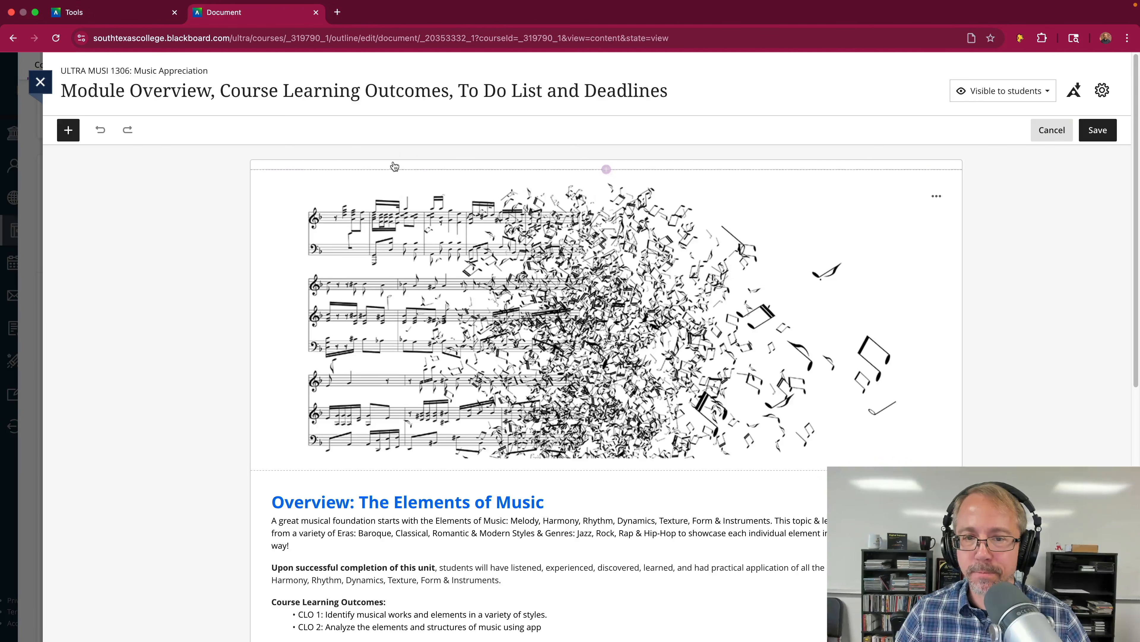
{"action": "left_click", "coordinate": [606, 170]}
{"action": "left_click", "coordinate": [791, 216]}
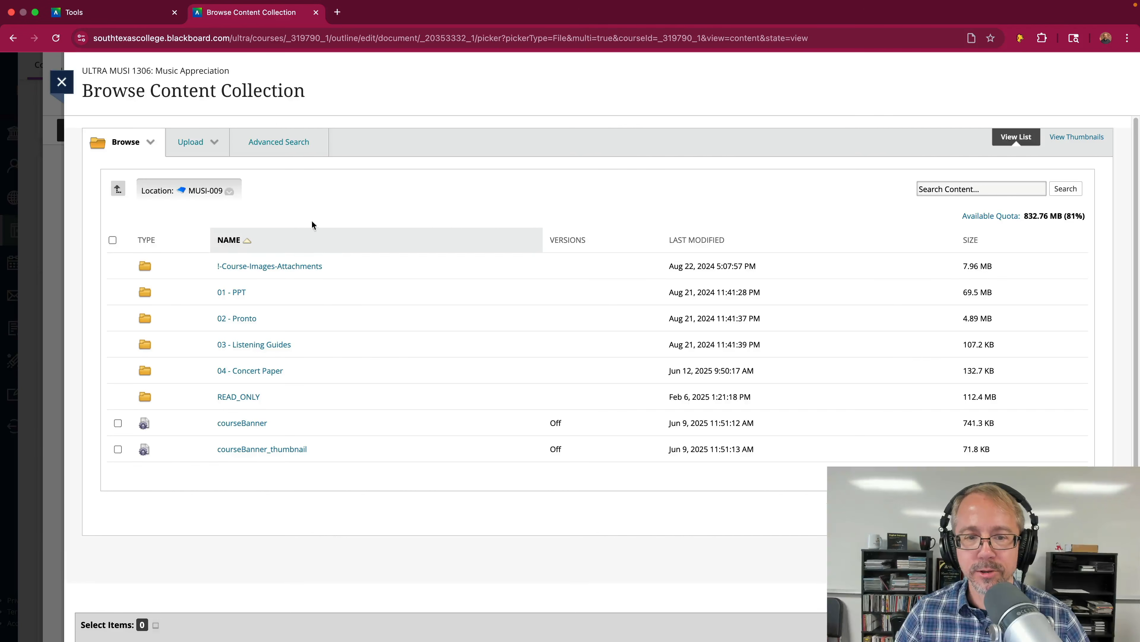
{"action": "left_click", "coordinate": [265, 266]}
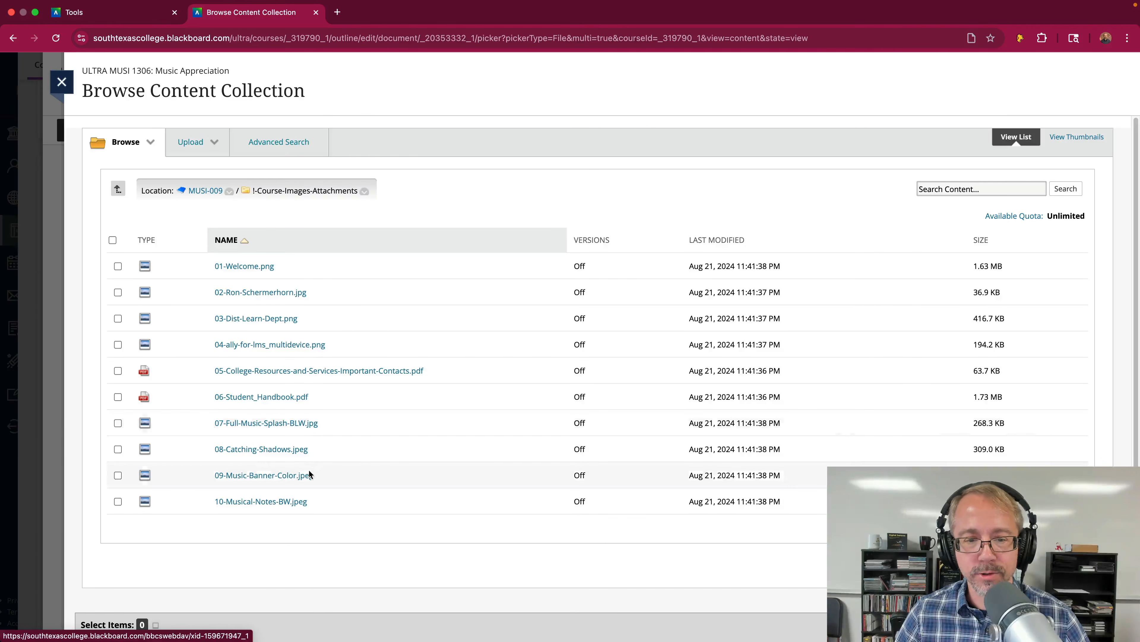
{"action": "left_click", "coordinate": [118, 476]}
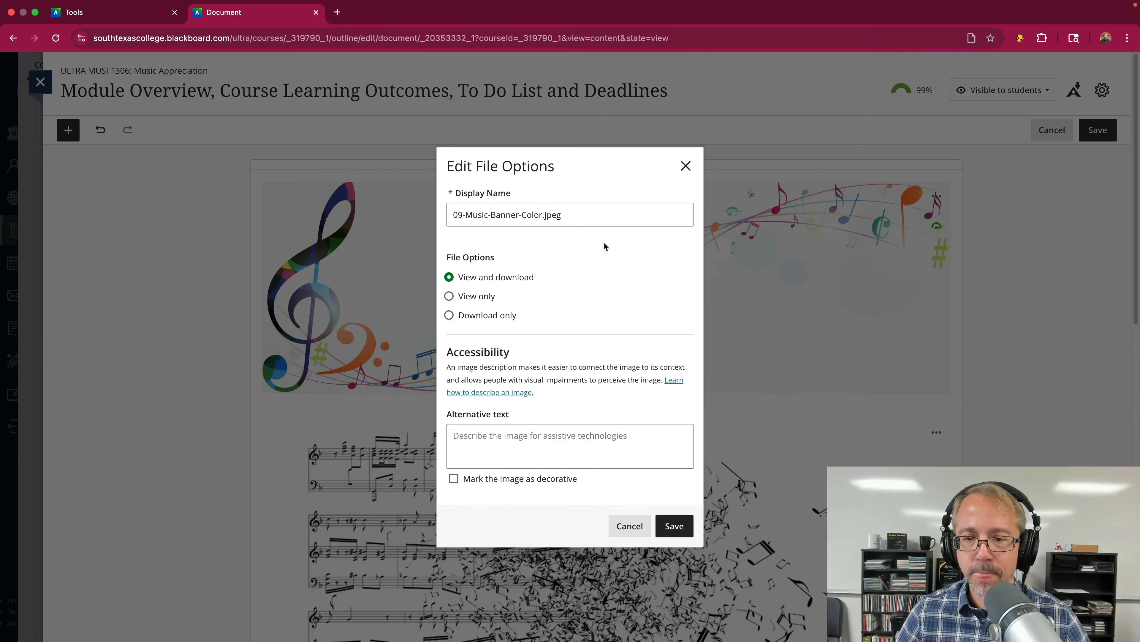
- Set the colour banner to View only and copy "Splash of Musical Notation" from the alt text list in the Word document
{"action": "left_click", "coordinate": [449, 296]}
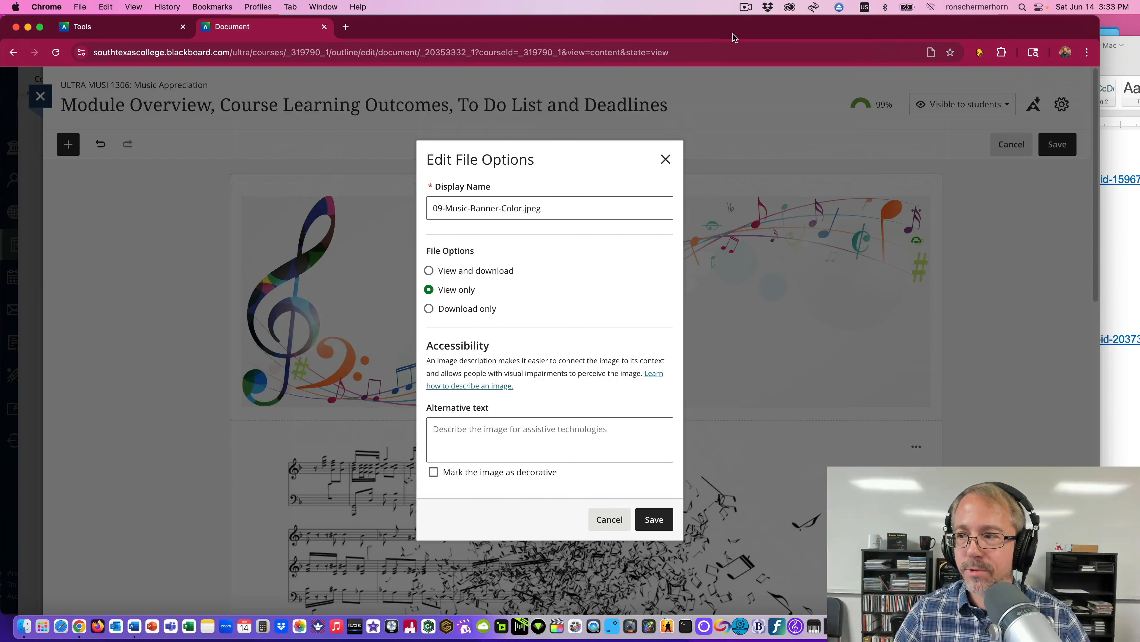
{"action": "left_click", "coordinate": [1131, 55]}
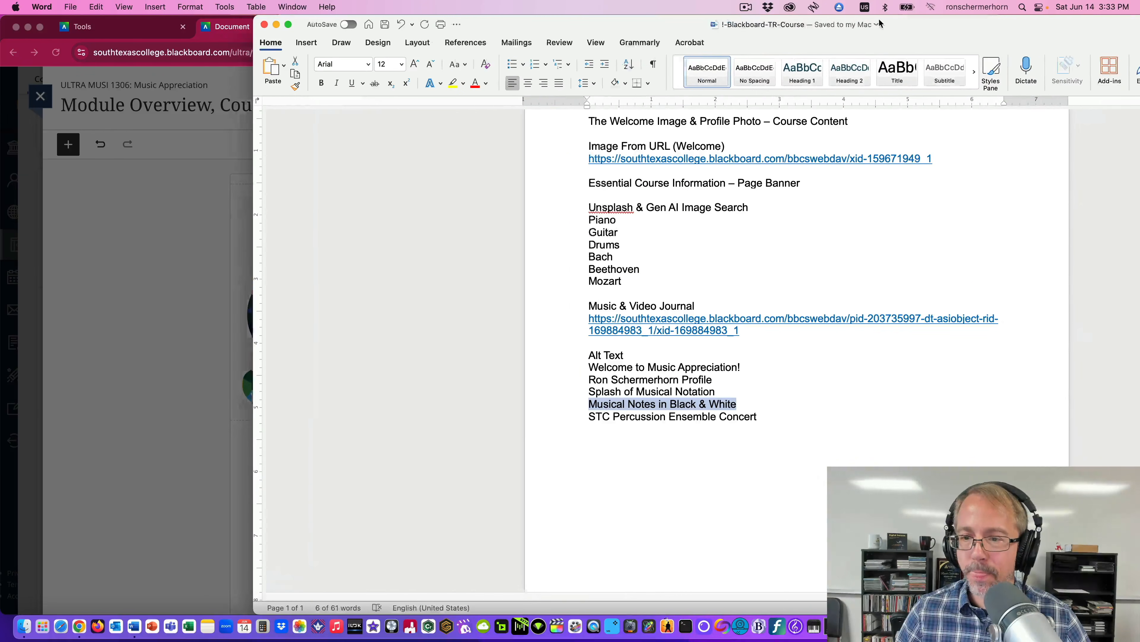
{"action": "left_click_drag", "start_coordinate": [705, 393], "coordinate": [569, 391]}
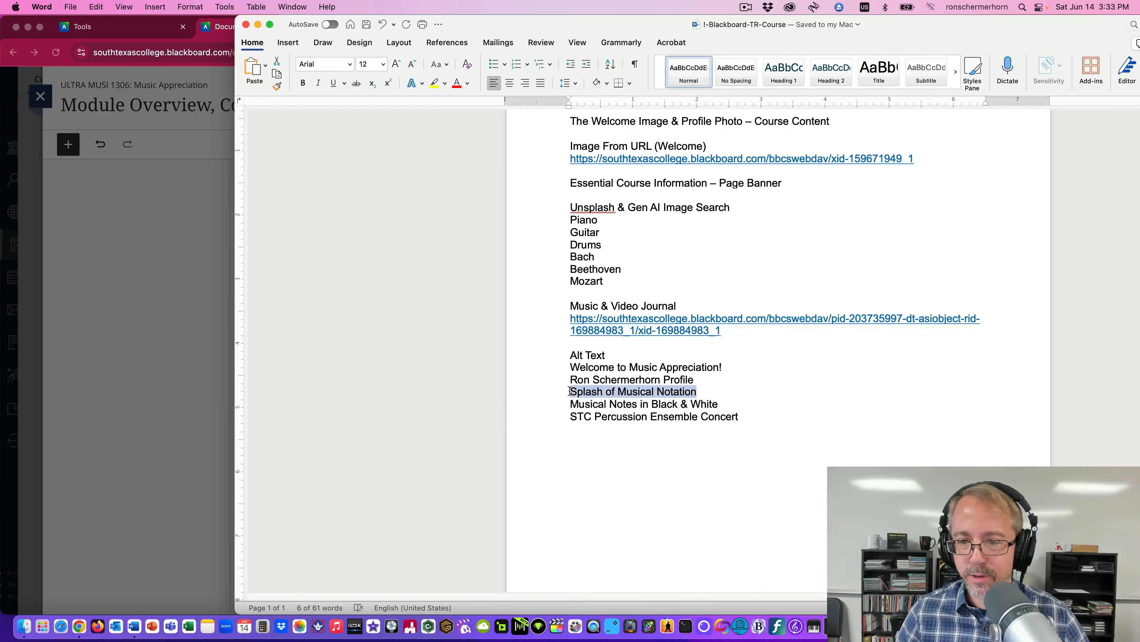
{"action": "key", "text": "super+c"}
- Back in Chrome, enter "Splash of Musical Notation" as the banner's display name and alternative text, mark it as decorative and save the options
{"action": "left_click_drag", "start_coordinate": [482, 30], "coordinate": [736, 73]}
{"action": "left_click", "coordinate": [405, 23]}
{"action": "left_click_drag", "start_coordinate": [556, 207], "coordinate": [427, 210]}
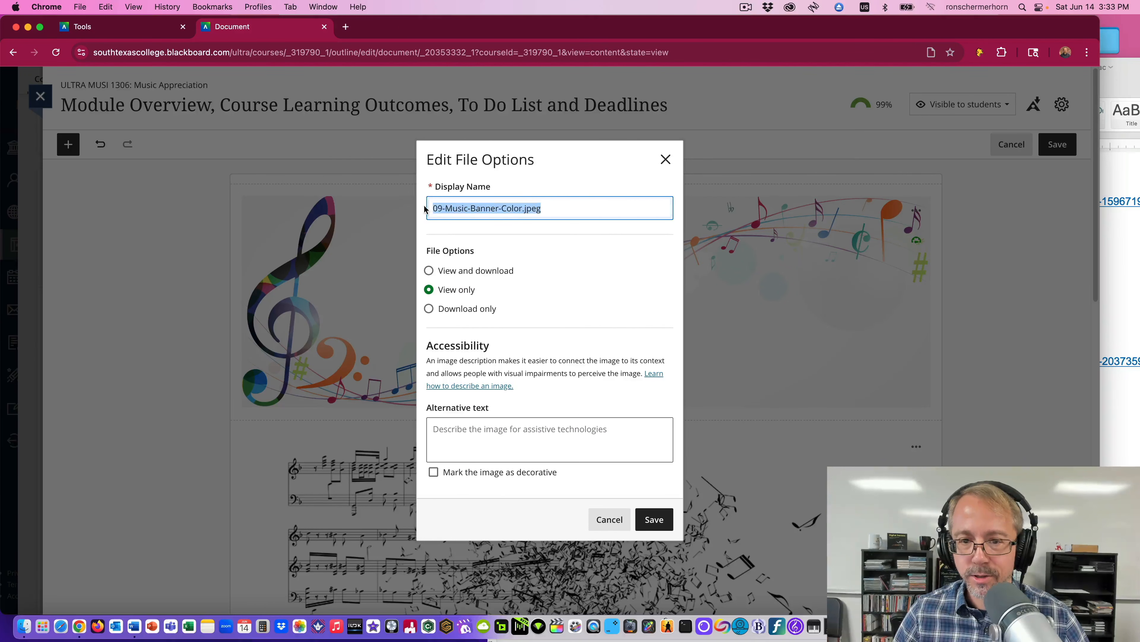
{"action": "key", "text": "super+v"}
{"action": "left_click", "coordinate": [512, 442]}
{"action": "key", "text": "super+v"}
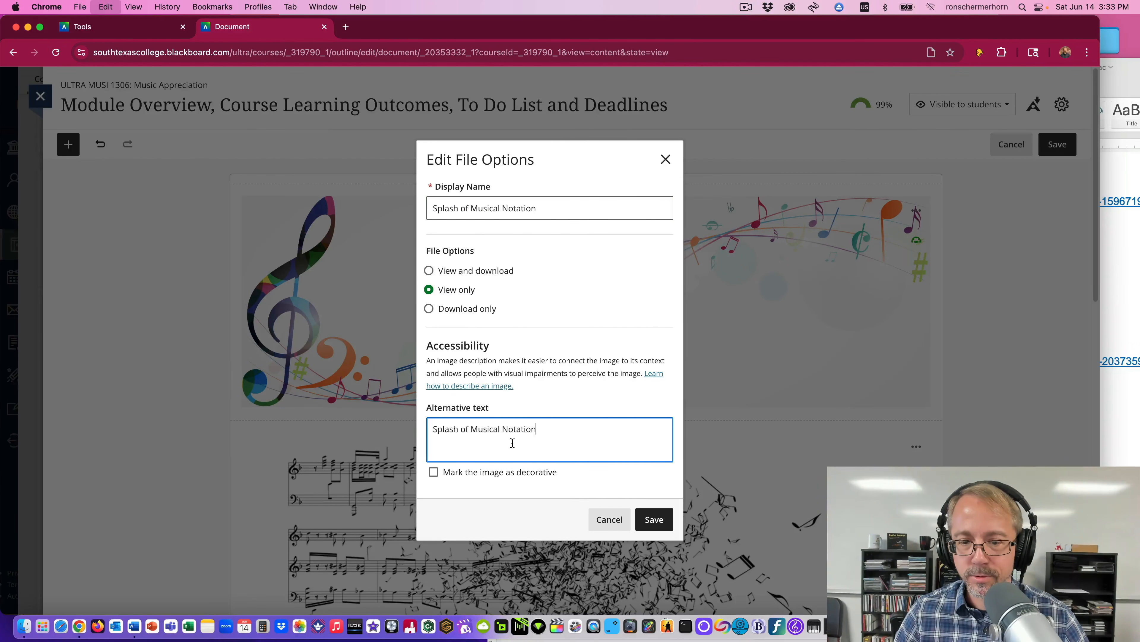
{"action": "left_click", "coordinate": [433, 471]}
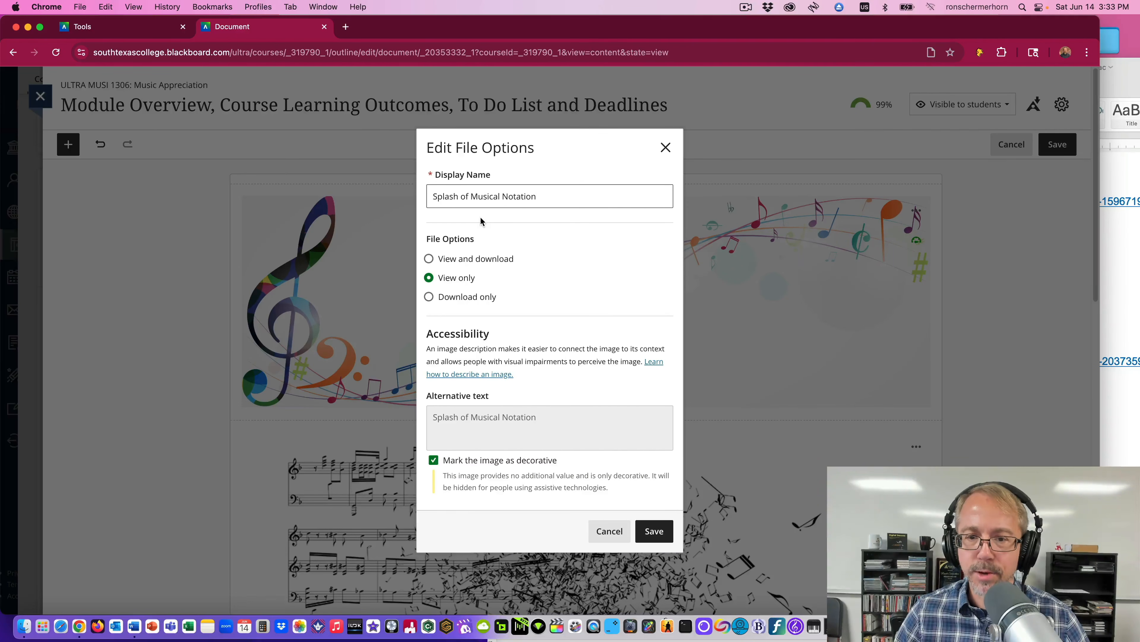
{"action": "left_click", "coordinate": [655, 534]}
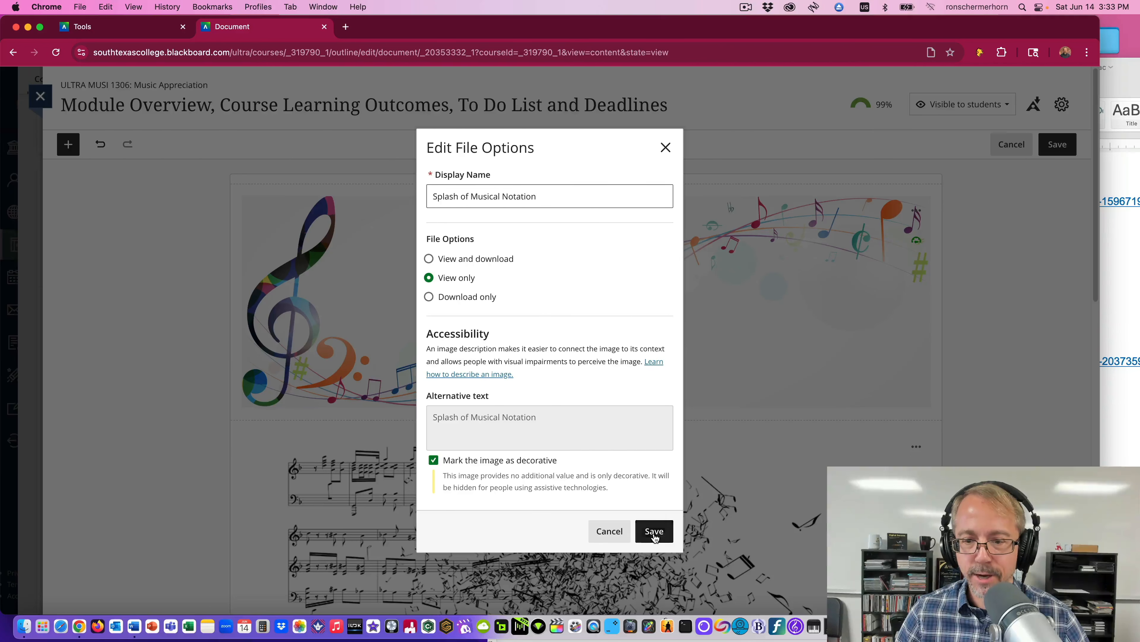
- Delete the black-and-white music image block below the colour banner, save the document and review its contents
{"action": "scroll", "coordinate": [874, 309], "scroll_direction": "down", "scroll_amount": 3}
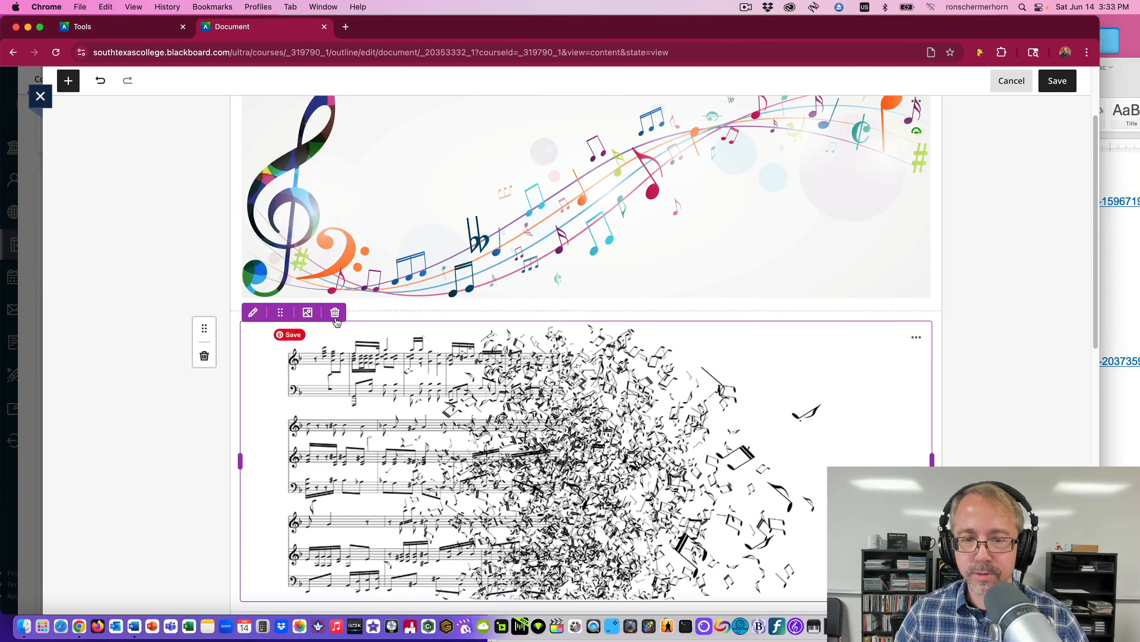
{"action": "left_click", "coordinate": [334, 321]}
{"action": "scroll", "coordinate": [678, 283], "scroll_direction": "up", "scroll_amount": 3}
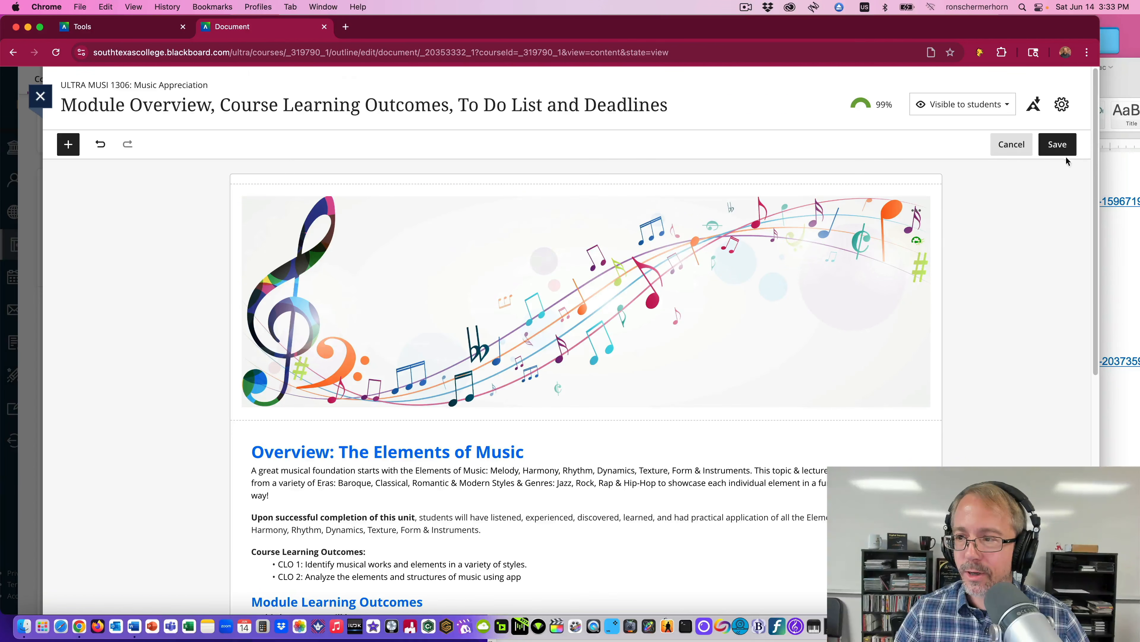
{"action": "left_click", "coordinate": [1060, 145]}
{"action": "scroll", "coordinate": [322, 247], "scroll_direction": "down", "scroll_amount": 5}
{"action": "scroll", "coordinate": [323, 246], "scroll_direction": "down", "scroll_amount": 4}
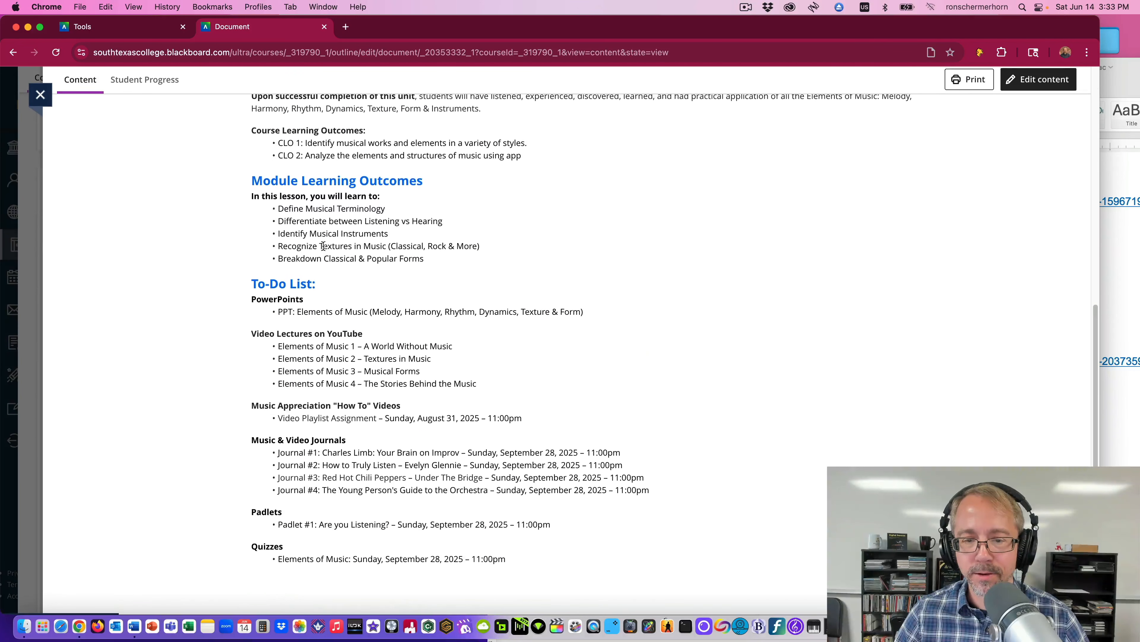
- Review the module overview document from its to-do list back up to the colour banner and close it
{"action": "scroll", "coordinate": [322, 246], "scroll_direction": "up", "scroll_amount": 2}
{"action": "scroll", "coordinate": [323, 246], "scroll_direction": "down", "scroll_amount": 1}
{"action": "scroll", "coordinate": [323, 245], "scroll_direction": "up", "scroll_amount": 4}
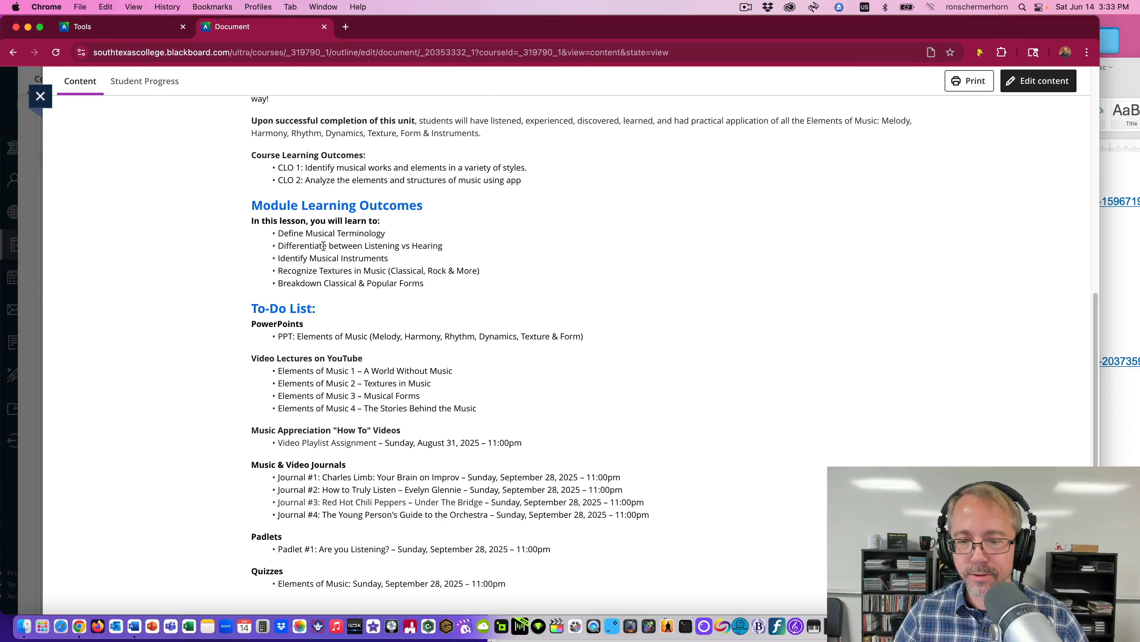
{"action": "scroll", "coordinate": [323, 246], "scroll_direction": "down", "scroll_amount": 2}
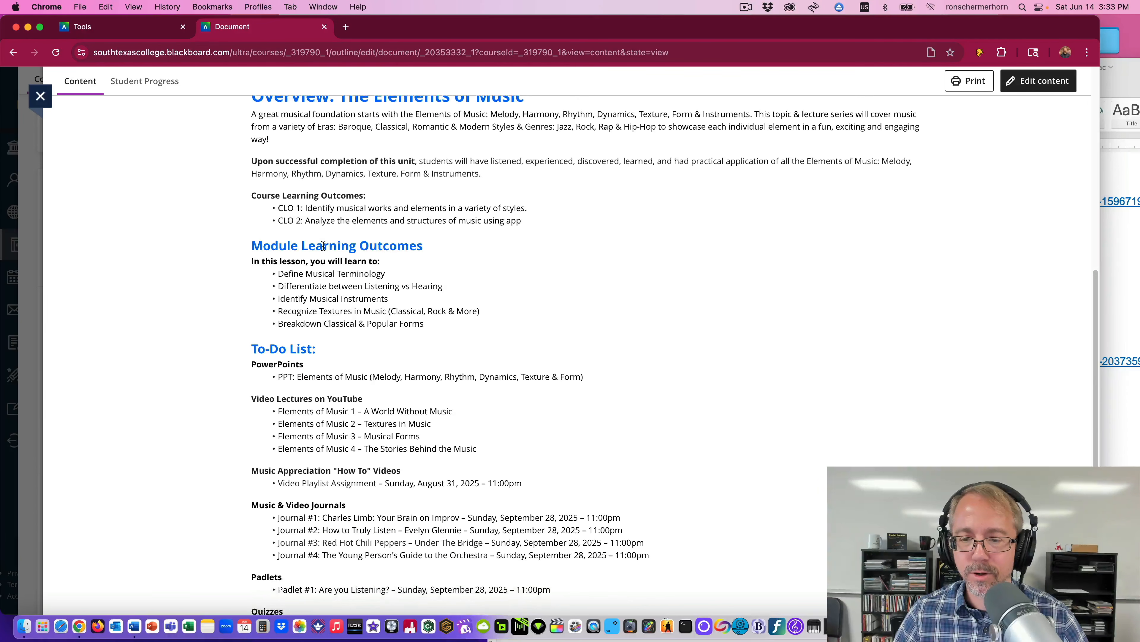
{"action": "scroll", "coordinate": [324, 246], "scroll_direction": "up", "scroll_amount": 10}
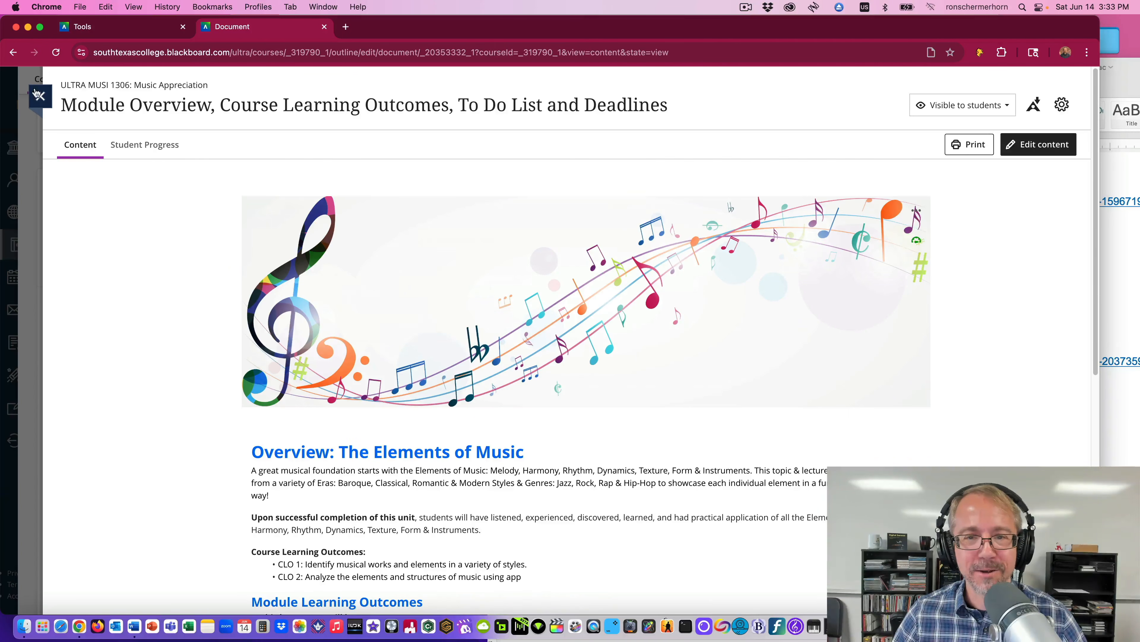
{"action": "left_click", "coordinate": [41, 96]}
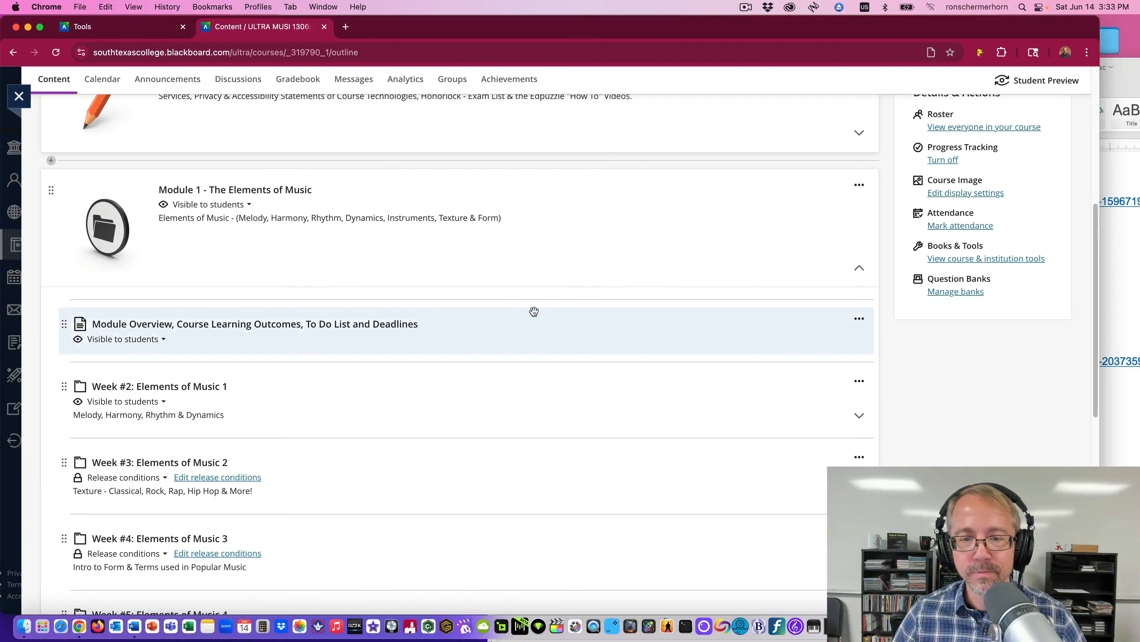
- Expand the Week #2: Elements of Music 1 folder and open Music & Video Journal #1: Charles Limb: Your Brain on Improv
{"action": "scroll", "coordinate": [503, 297], "scroll_direction": "down", "scroll_amount": 3}
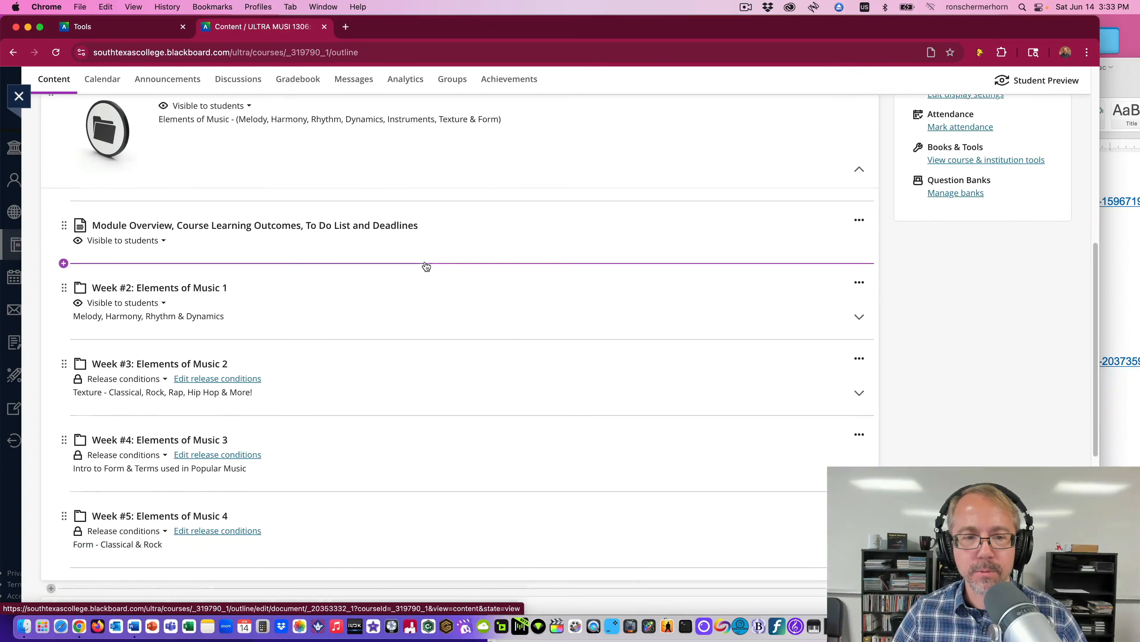
{"action": "left_click", "coordinate": [201, 236]}
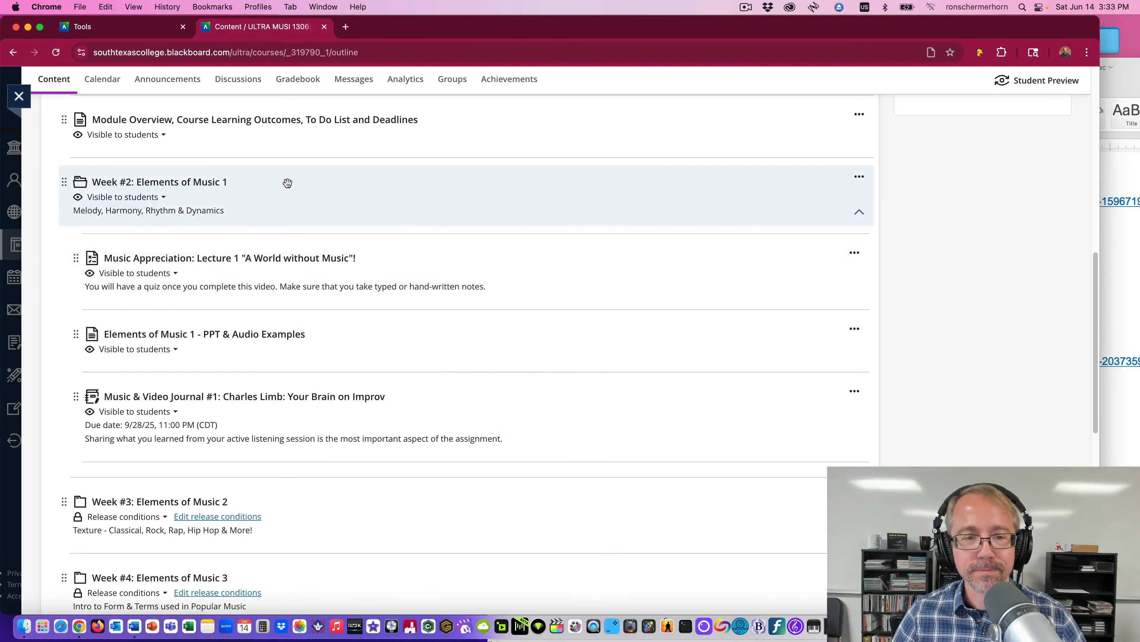
{"action": "scroll", "coordinate": [249, 183], "scroll_direction": "down", "scroll_amount": 5}
{"action": "scroll", "coordinate": [276, 206], "scroll_direction": "down", "scroll_amount": 2}
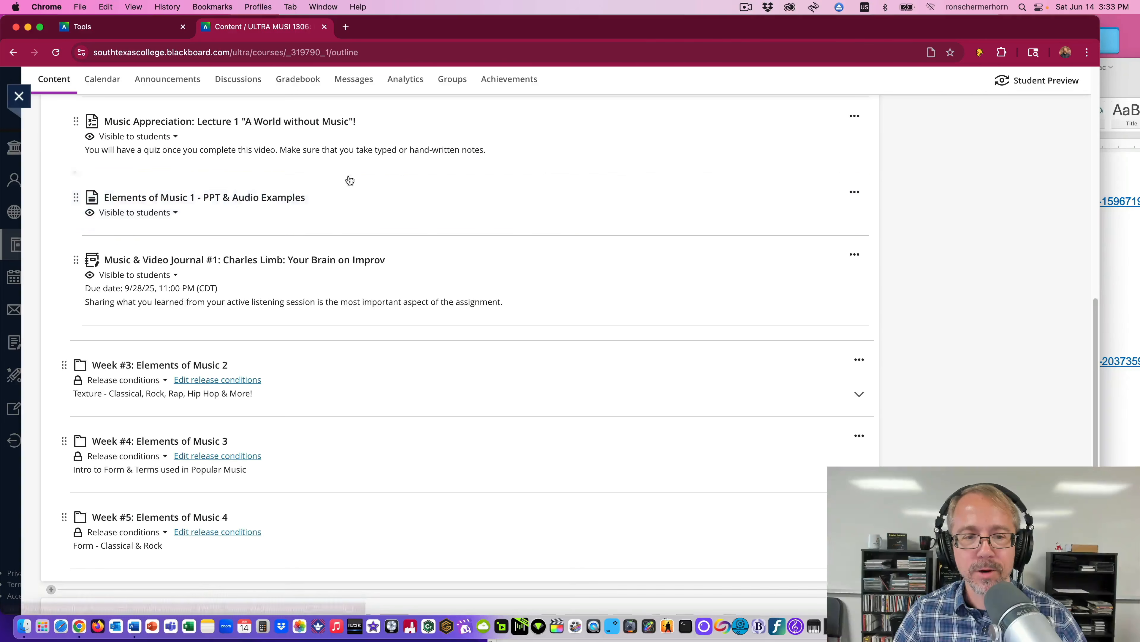
{"action": "left_click", "coordinate": [211, 260]}
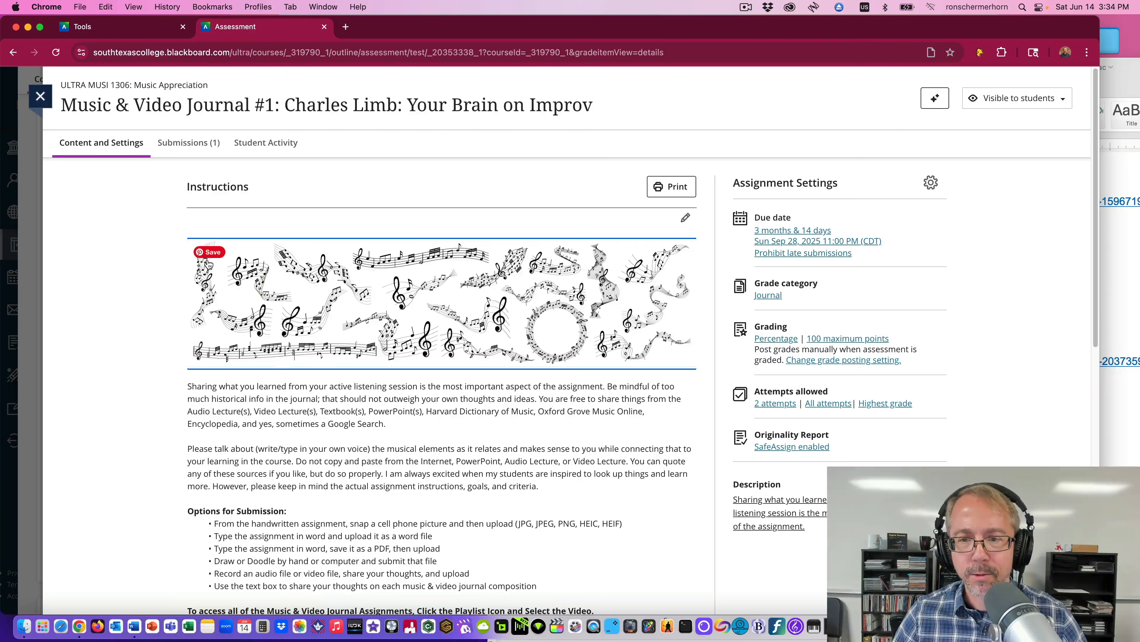
- Start editing the journal instructions, select the black-and-white music banner and open its image-from-URL settings
{"action": "left_click", "coordinate": [686, 219]}
{"action": "left_click", "coordinate": [522, 283]}
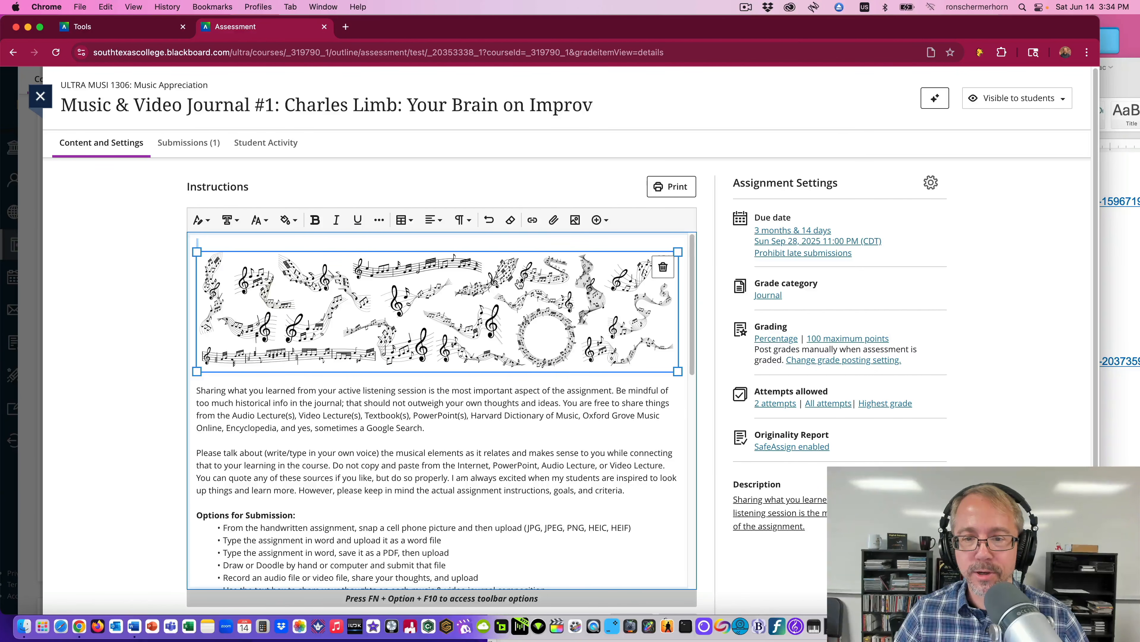
{"action": "scroll", "coordinate": [523, 282], "scroll_direction": "down", "scroll_amount": 1}
{"action": "scroll", "coordinate": [524, 282], "scroll_direction": "down", "scroll_amount": 5}
{"action": "scroll", "coordinate": [331, 326], "scroll_direction": "up", "scroll_amount": 5}
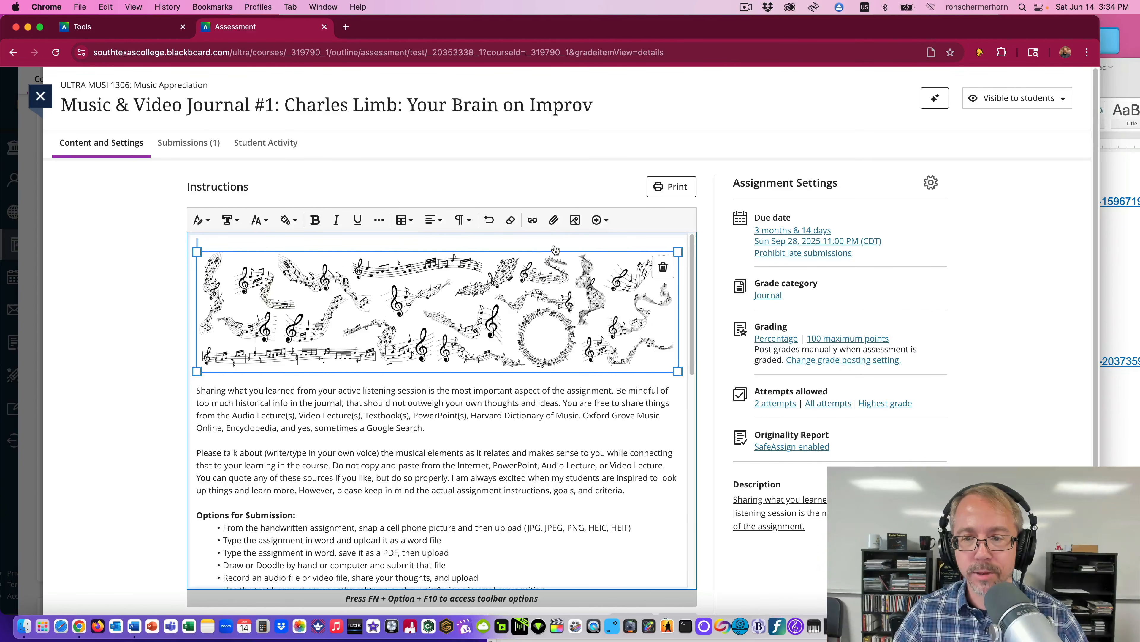
{"action": "left_click", "coordinate": [576, 220]}
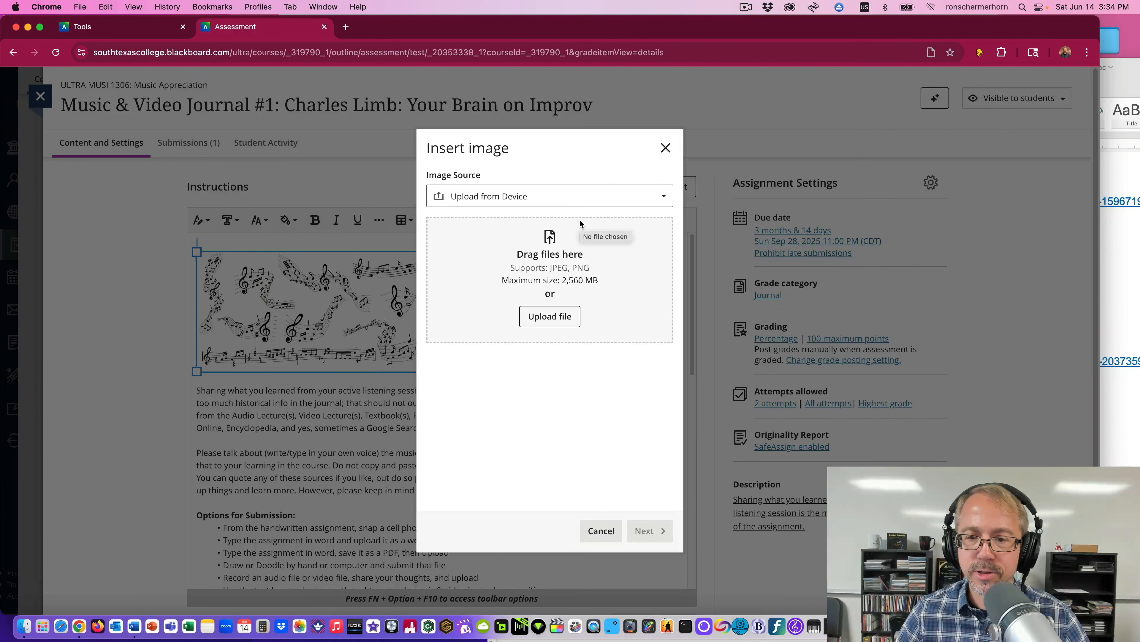
{"action": "left_click", "coordinate": [666, 148]}
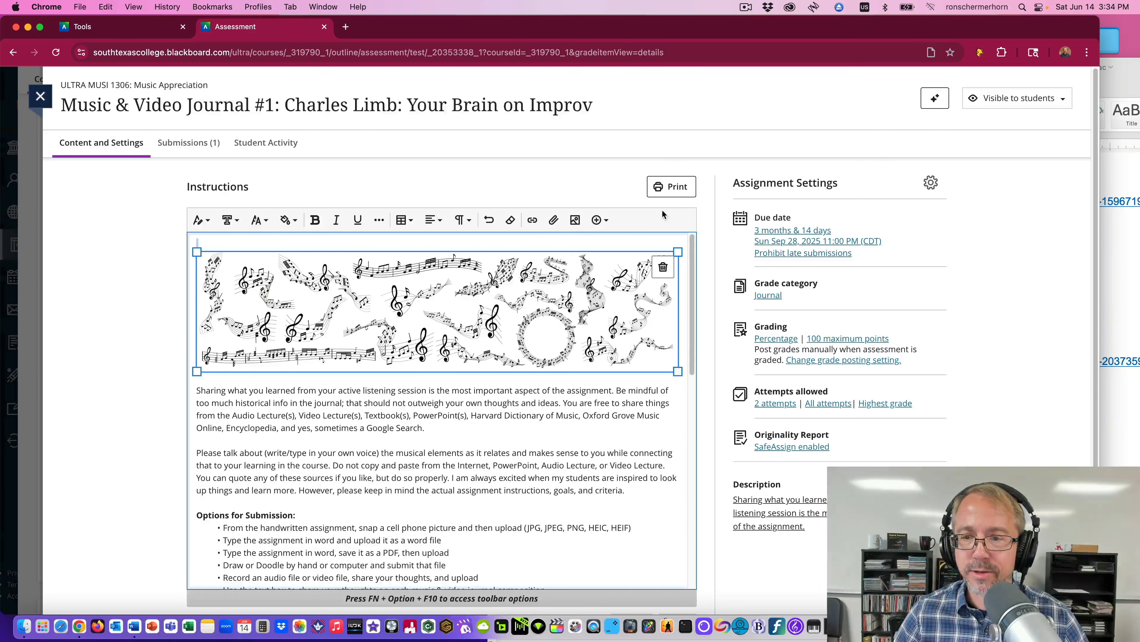
{"action": "left_click", "coordinate": [609, 223]}
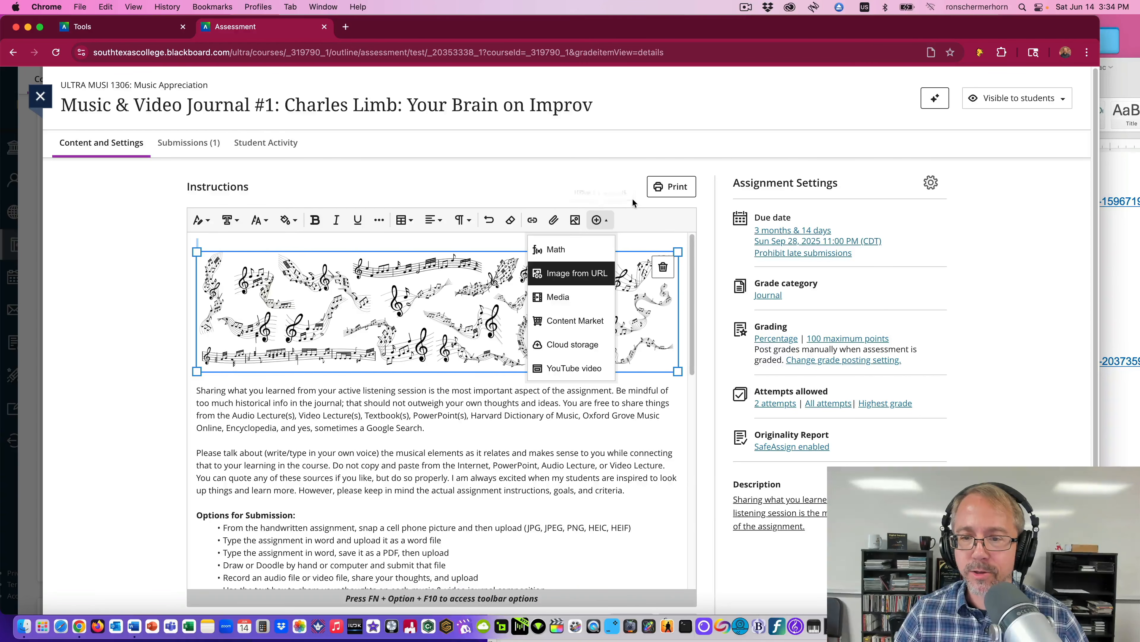
{"action": "left_click", "coordinate": [579, 274]}
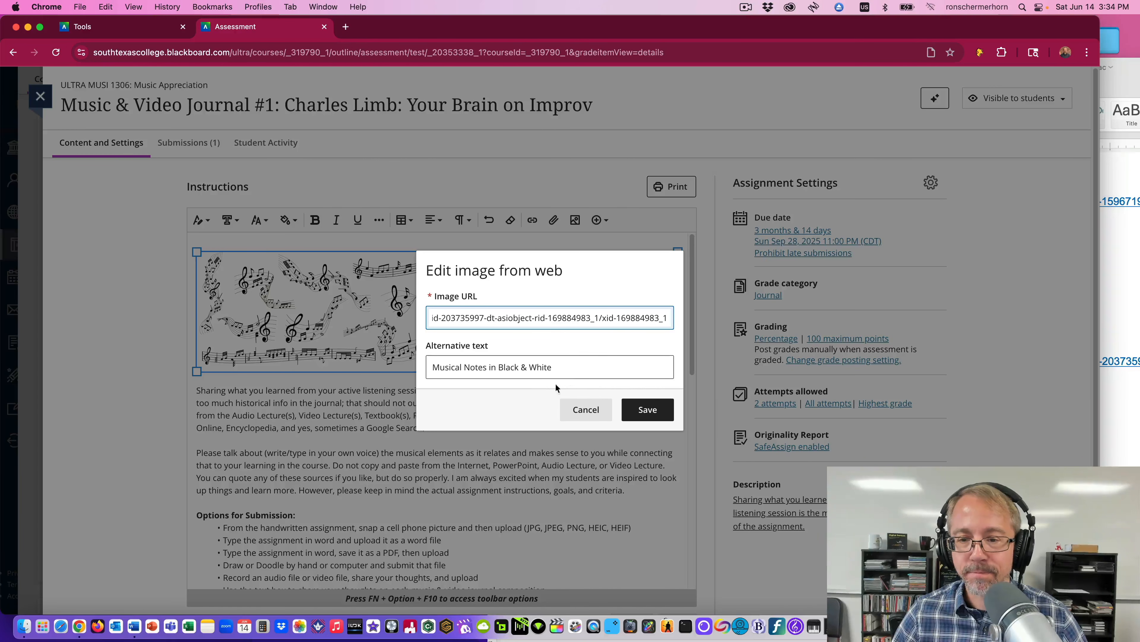
- Copy the banner's alternative text "Musical Notes in Black & White" and paste it below the alt text list in the Word document
{"action": "left_click_drag", "start_coordinate": [558, 366], "coordinate": [417, 366]}
{"action": "key", "text": "super+c"}
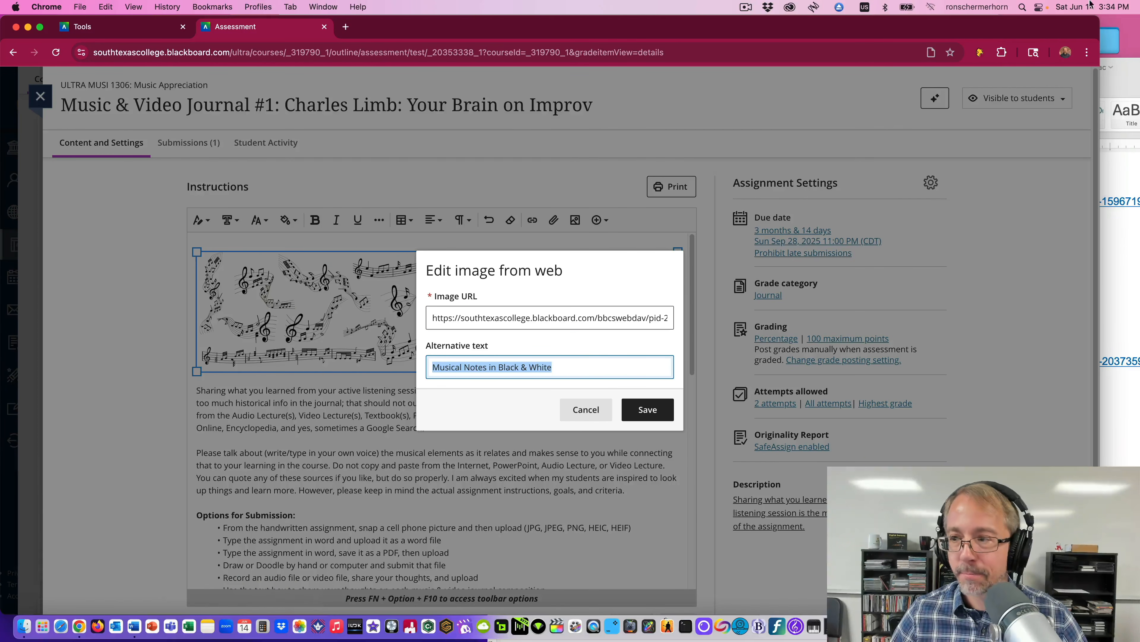
{"action": "left_click", "coordinate": [1114, 57]}
{"action": "left_click", "coordinate": [602, 467]}
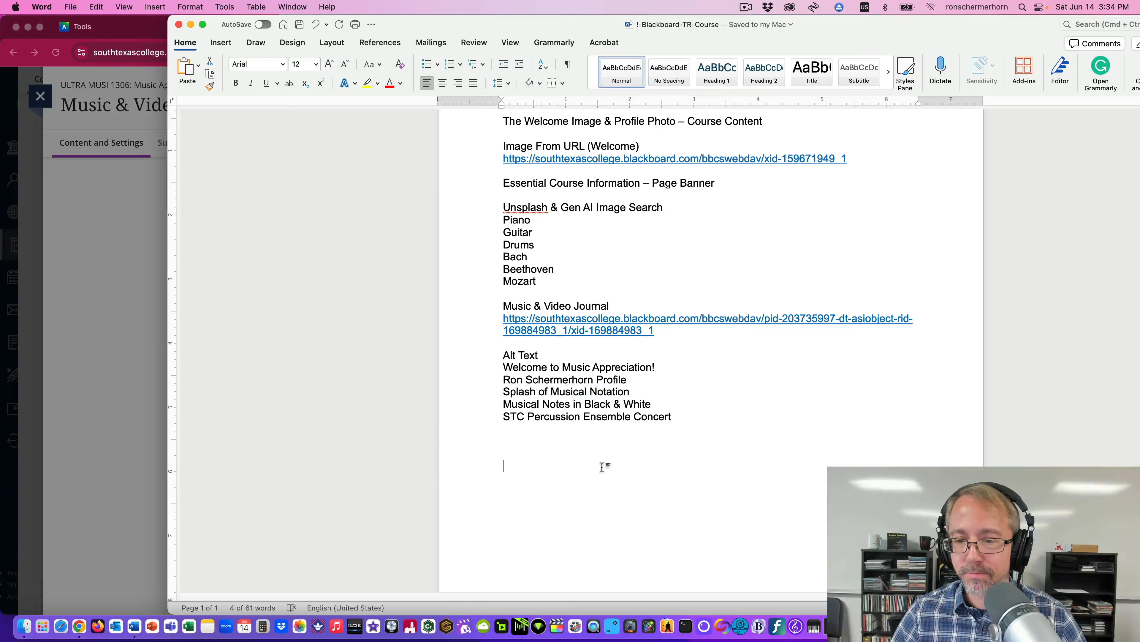
{"action": "key", "text": "super+v"}
- Copy the banner's image URL from Chrome into the Word document above the pasted alternative text, separate them with a blank line and move the Word window aside
{"action": "left_click", "coordinate": [109, 306]}
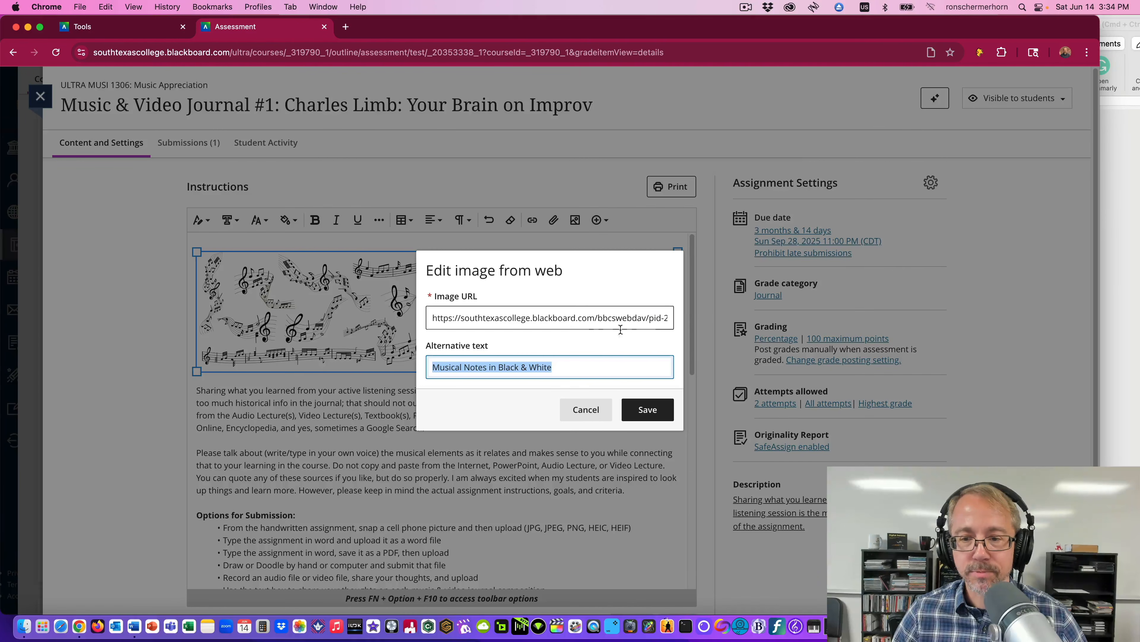
{"action": "left_click", "coordinate": [631, 318]}
{"action": "key", "text": "super+a"}
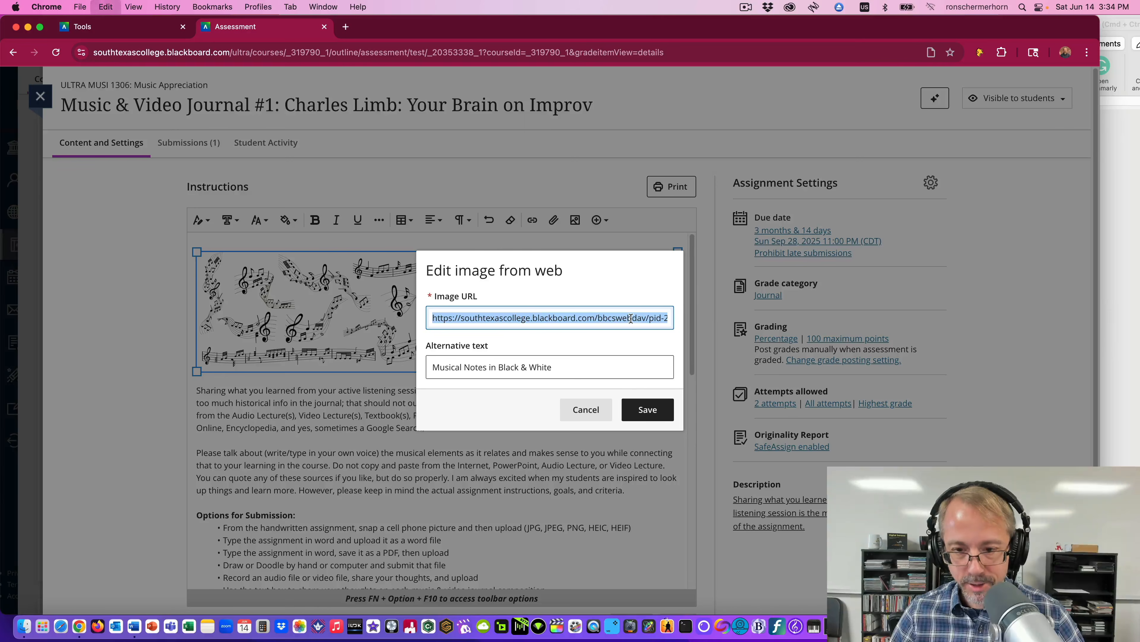
{"action": "left_click", "coordinate": [1131, 191]}
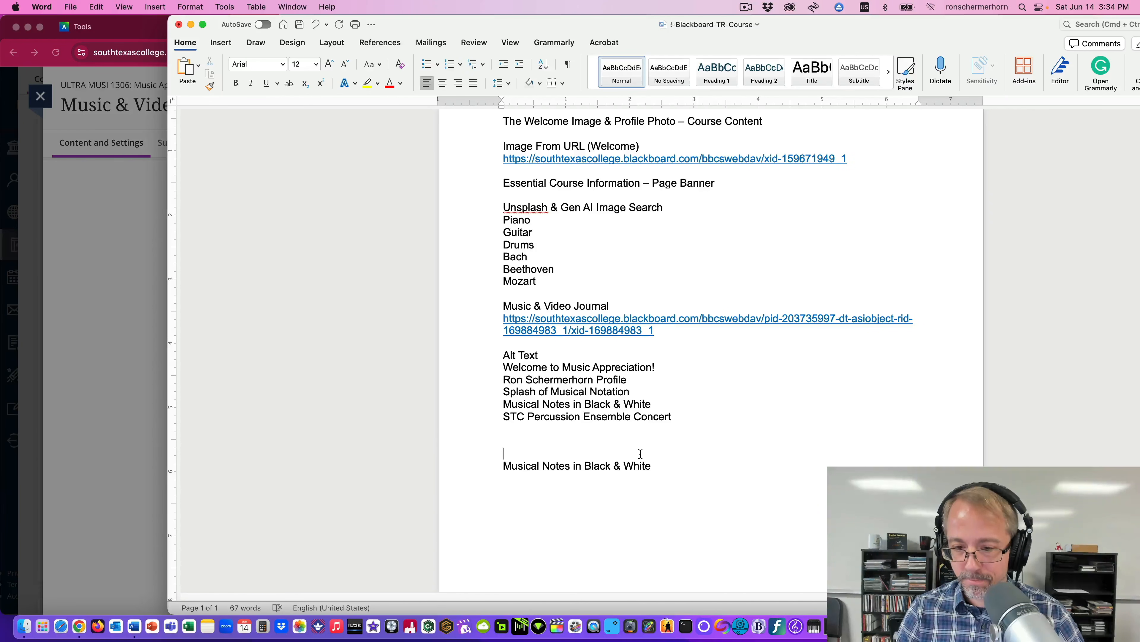
{"action": "key", "text": "Return"}
{"action": "key", "text": "Return"}
{"action": "type", "text": "https://southtexascollege.blackboard.com/bbcswebdav/pid-203735997-dt-asiobject-rid-169884983_1/xid-169884983_1"}
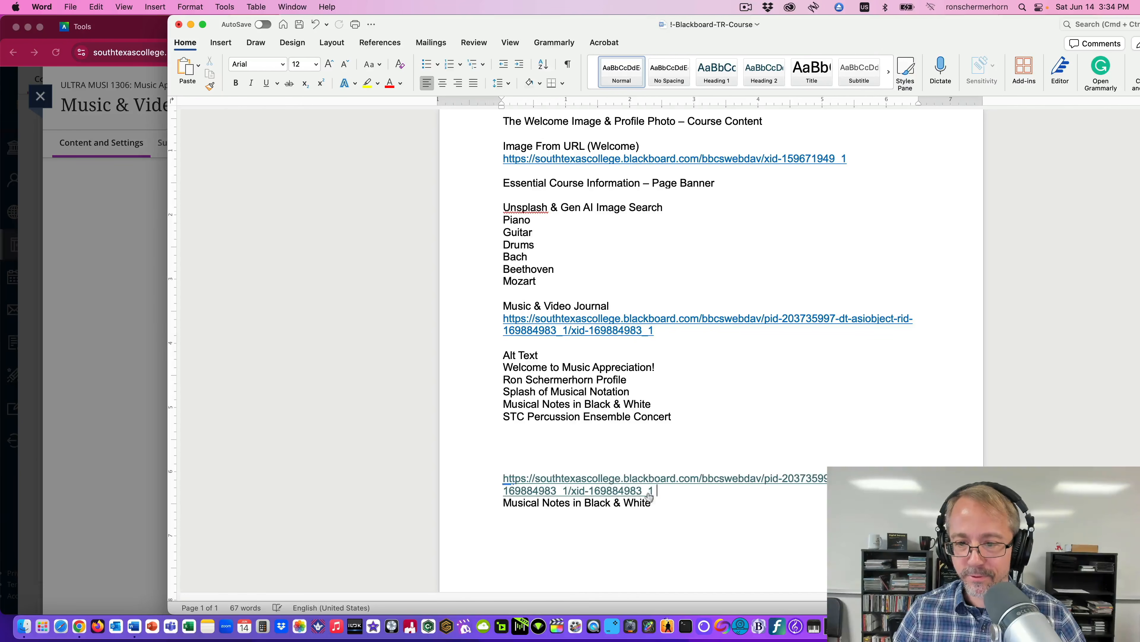
{"action": "key", "text": "Return"}
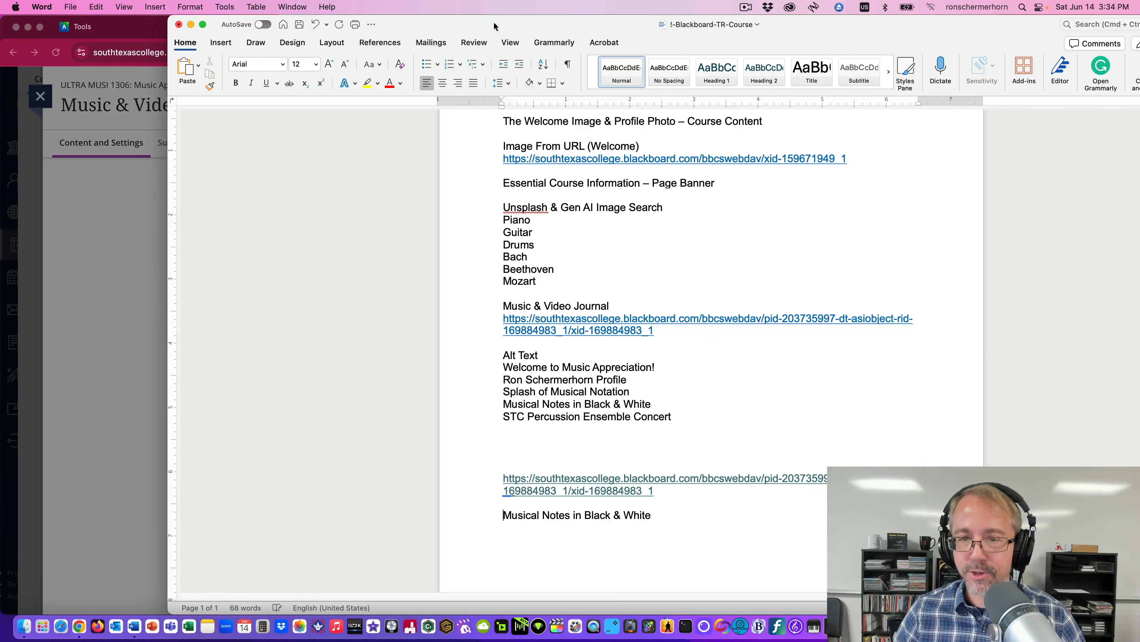
{"action": "left_click_drag", "start_coordinate": [465, 22], "coordinate": [641, 23]}
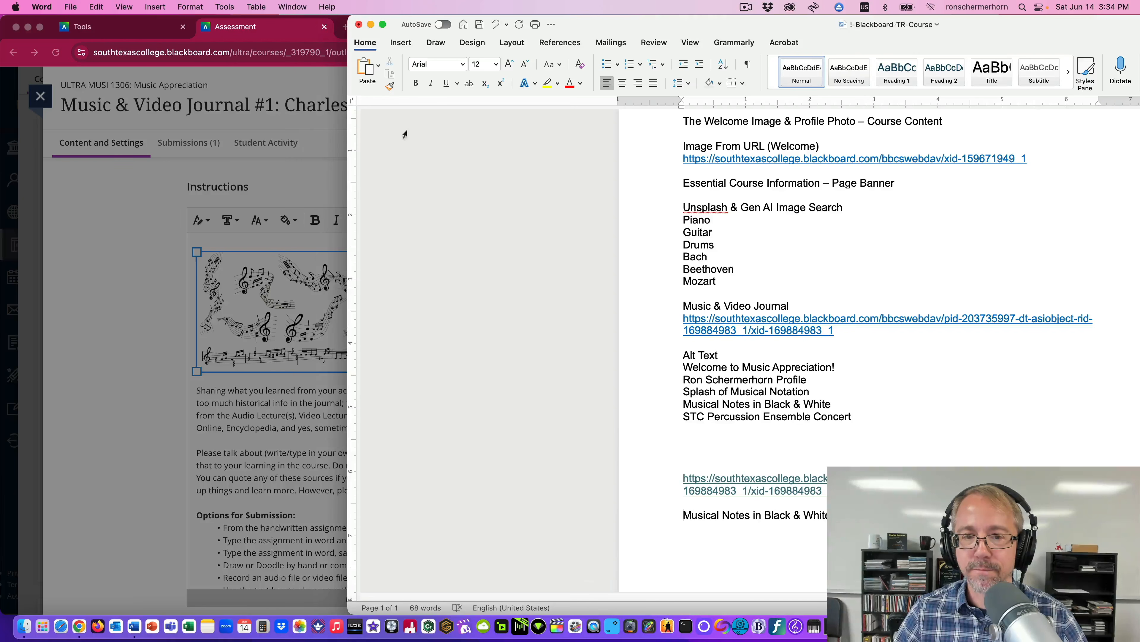
- Back in Chrome, cancel the image URL edit, delete the banner and its empty line from the journal instructions, and save them
{"action": "left_click", "coordinate": [296, 171]}
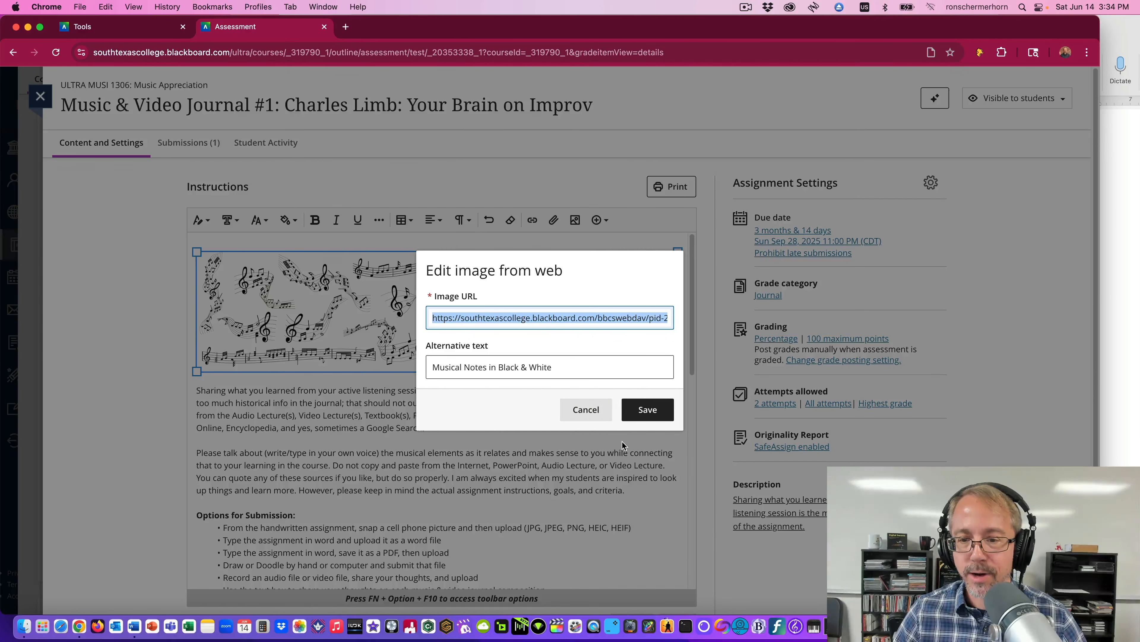
{"action": "left_click", "coordinate": [583, 408]}
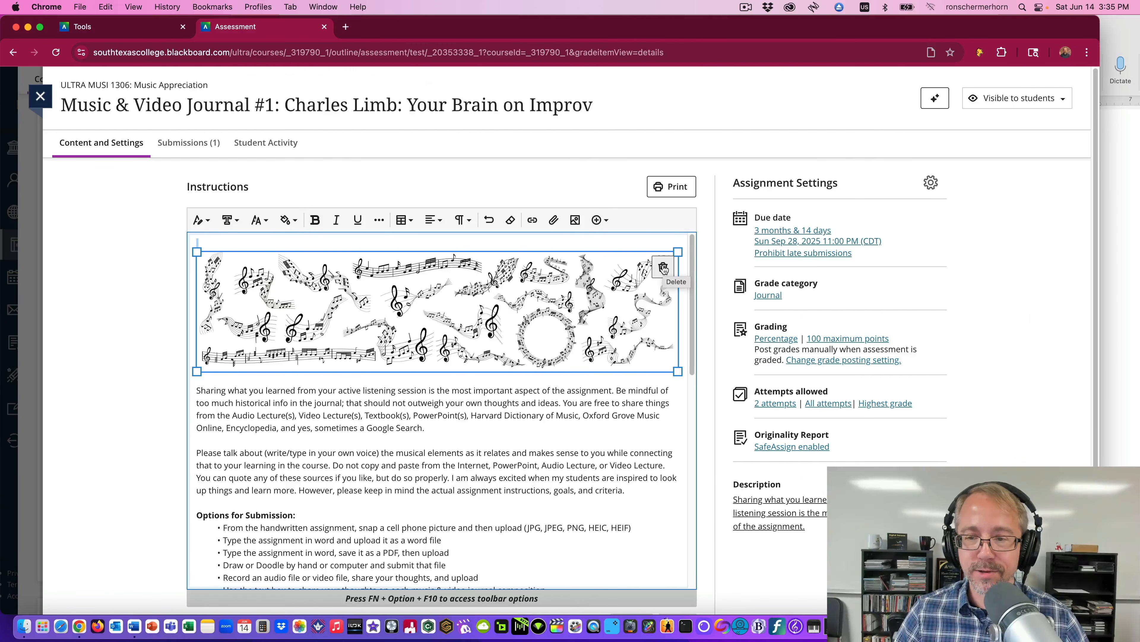
{"action": "left_click", "coordinate": [664, 268]}
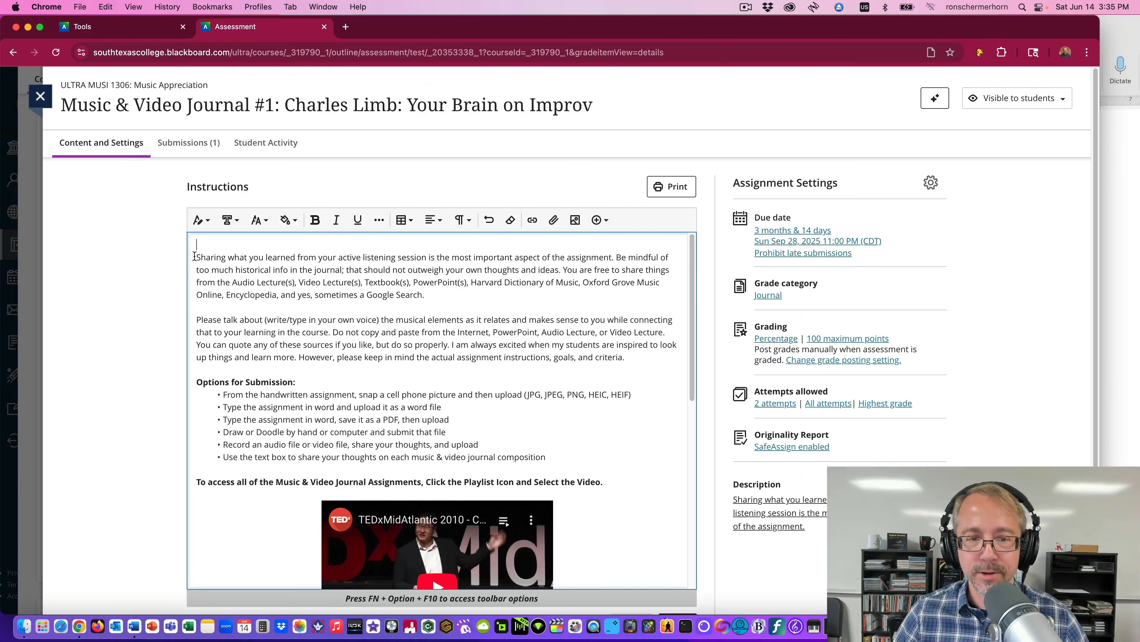
{"action": "key", "text": "BackSpace"}
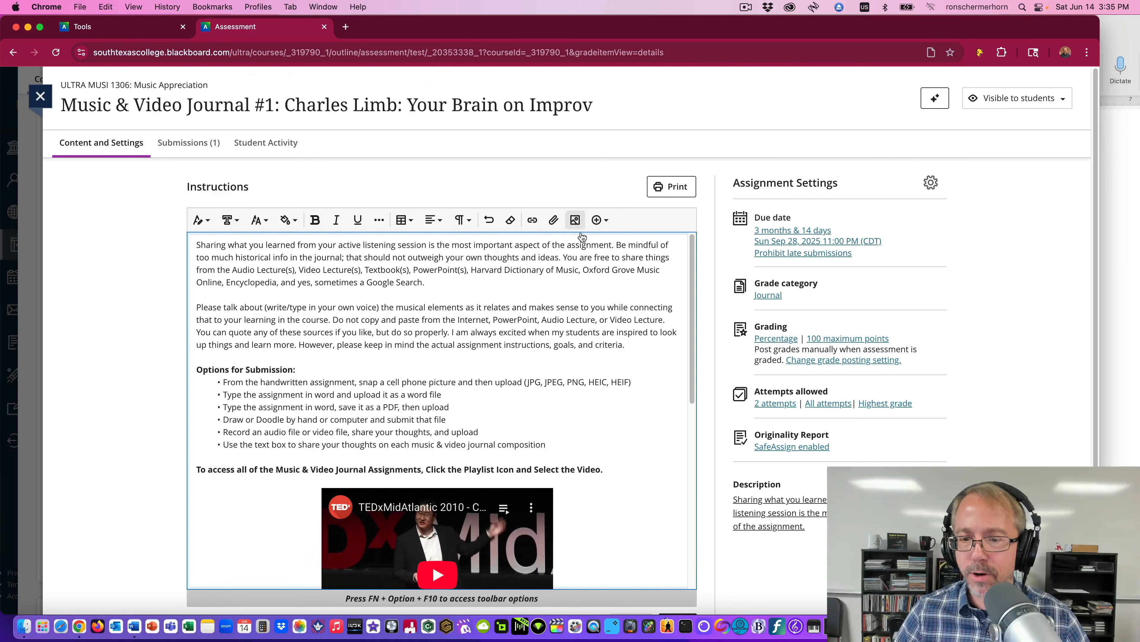
{"action": "scroll", "coordinate": [698, 333], "scroll_direction": "down", "scroll_amount": 10}
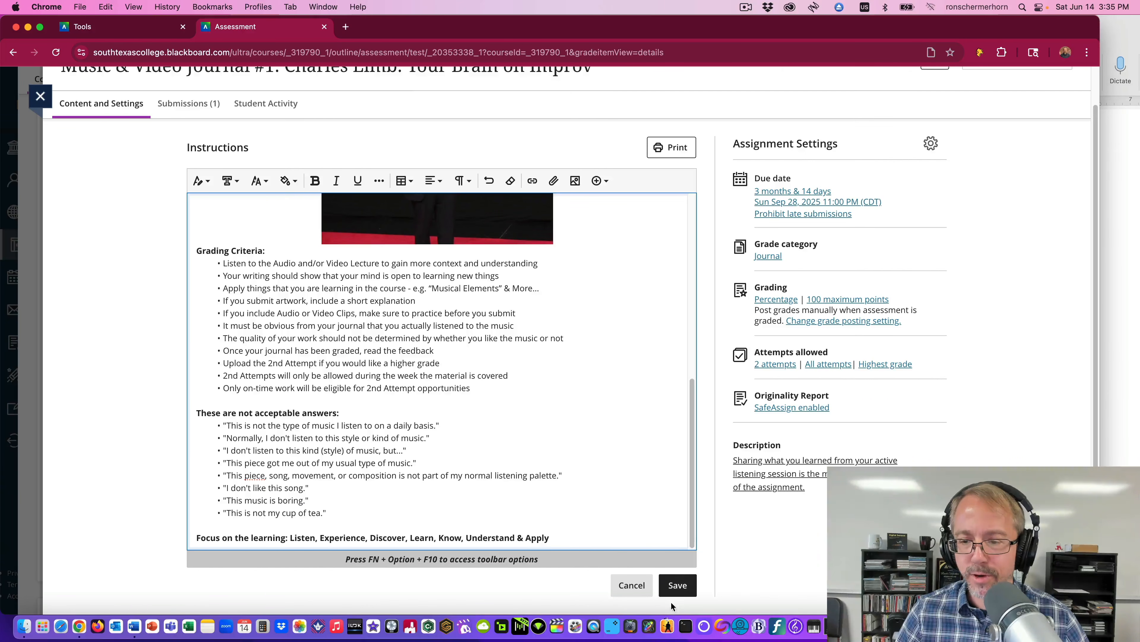
{"action": "left_click", "coordinate": [677, 586]}
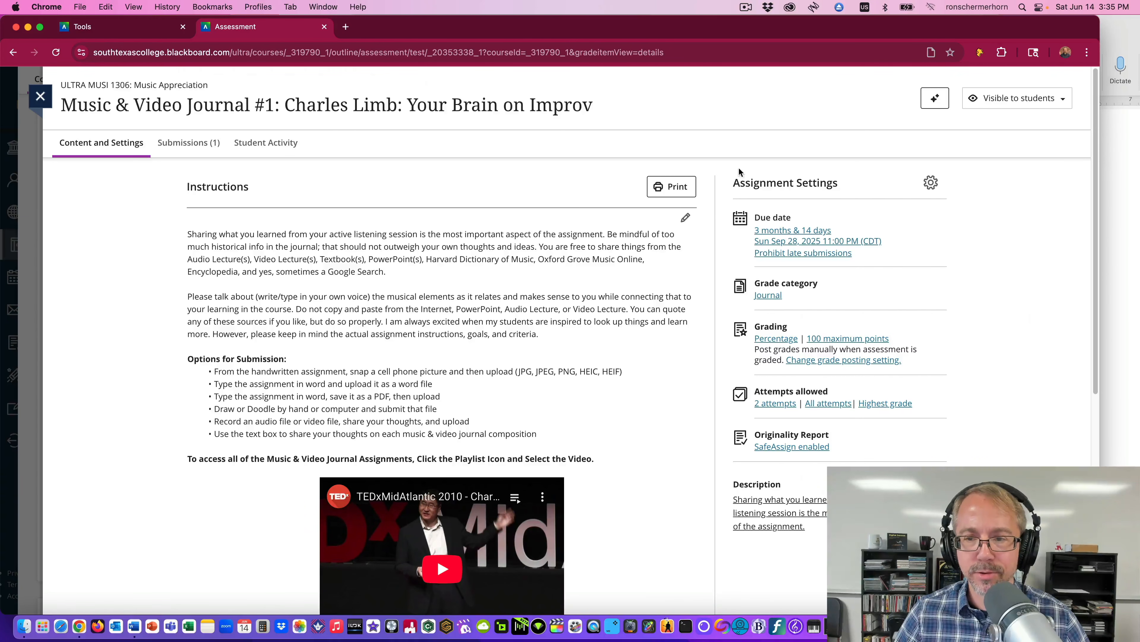
- Reopen the journal instructions for editing and start inserting an image from a URL
{"action": "left_click", "coordinate": [685, 220]}
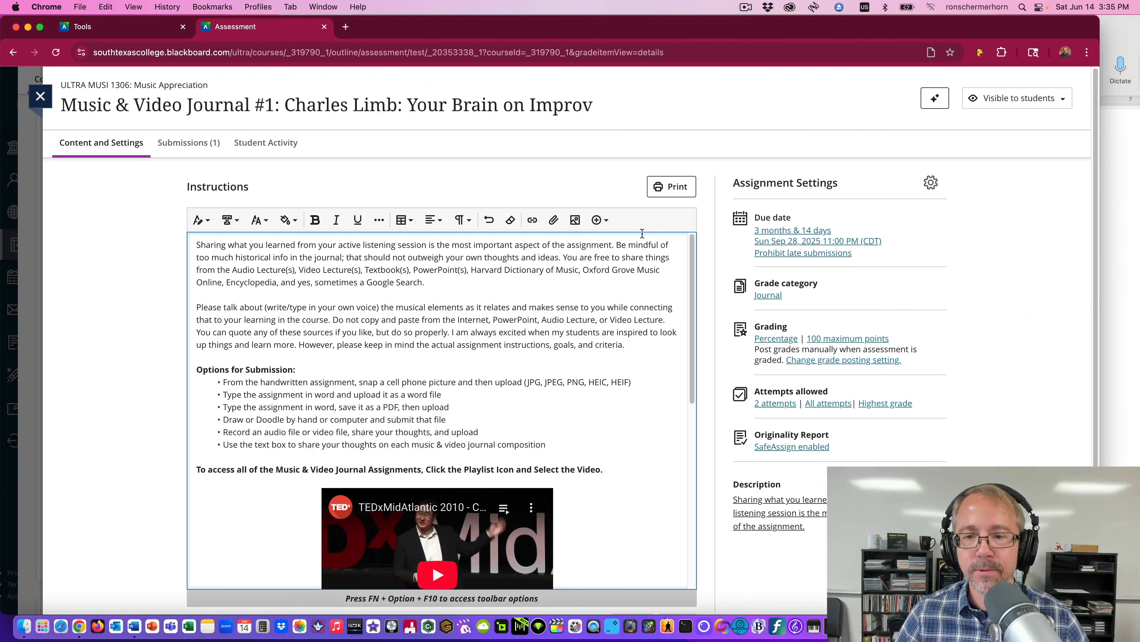
{"action": "left_click", "coordinate": [606, 220]}
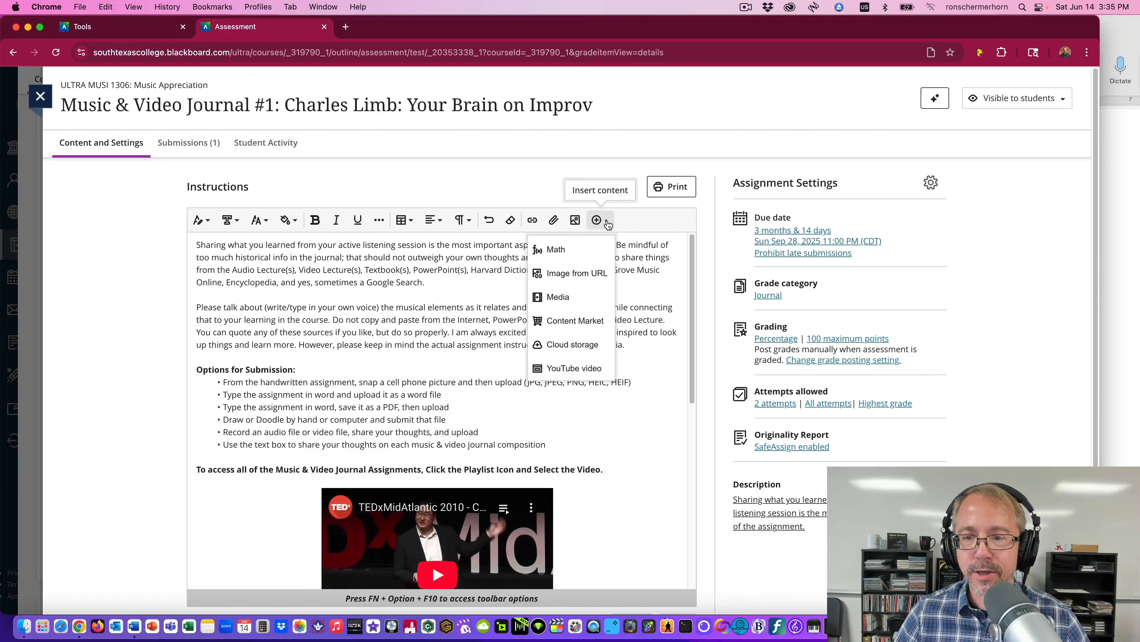
{"action": "left_click", "coordinate": [583, 279]}
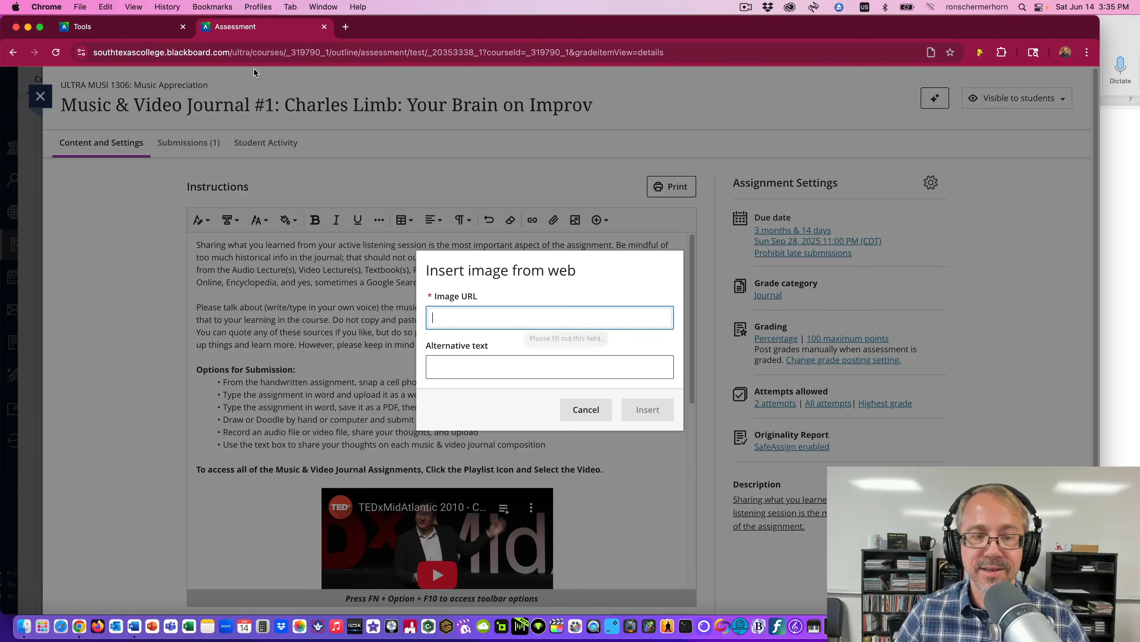
- In the Content Collection, go to MUSI-009's !-Course-Images-Attachments folder and open 10-Musical-Notes-BW.jpeg
{"action": "left_click", "coordinate": [145, 30]}
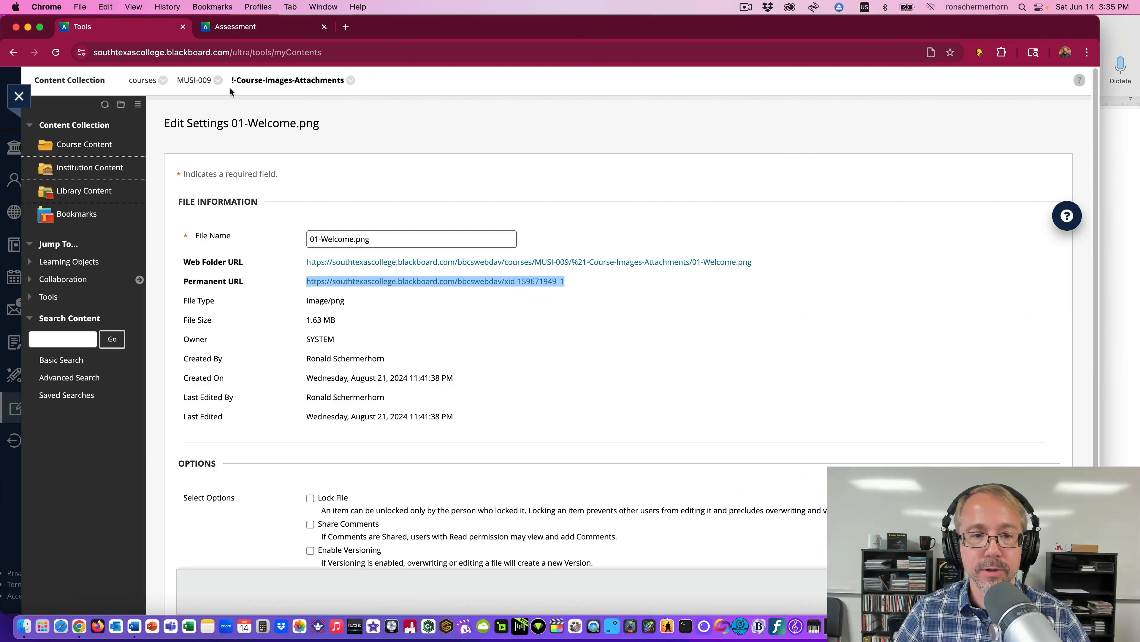
{"action": "left_click", "coordinate": [195, 80]}
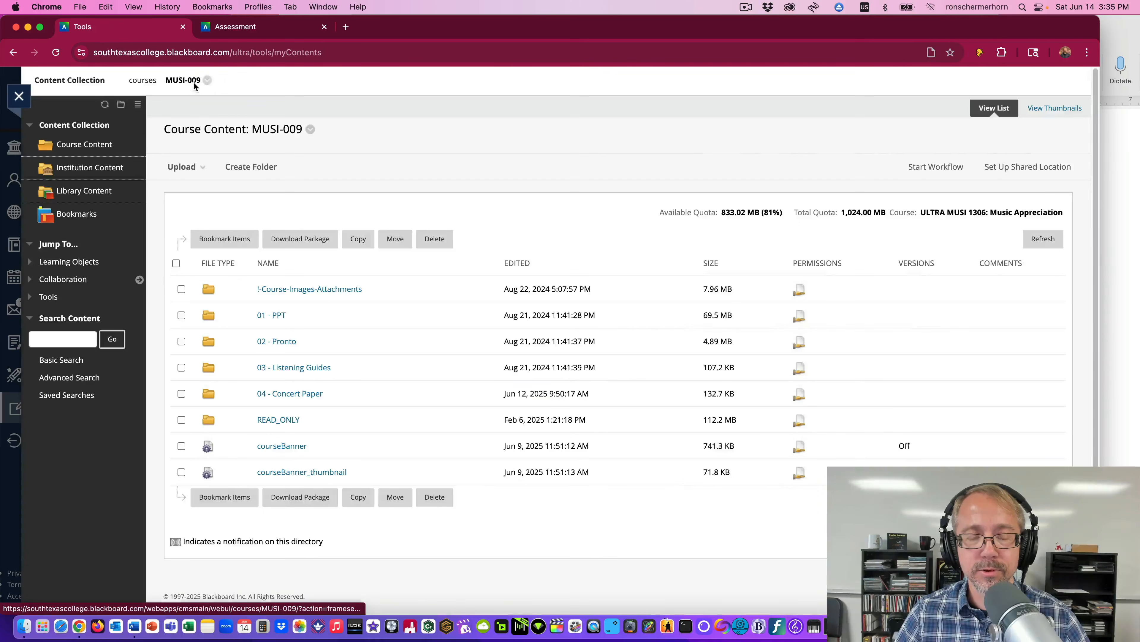
{"action": "left_click", "coordinate": [328, 289]}
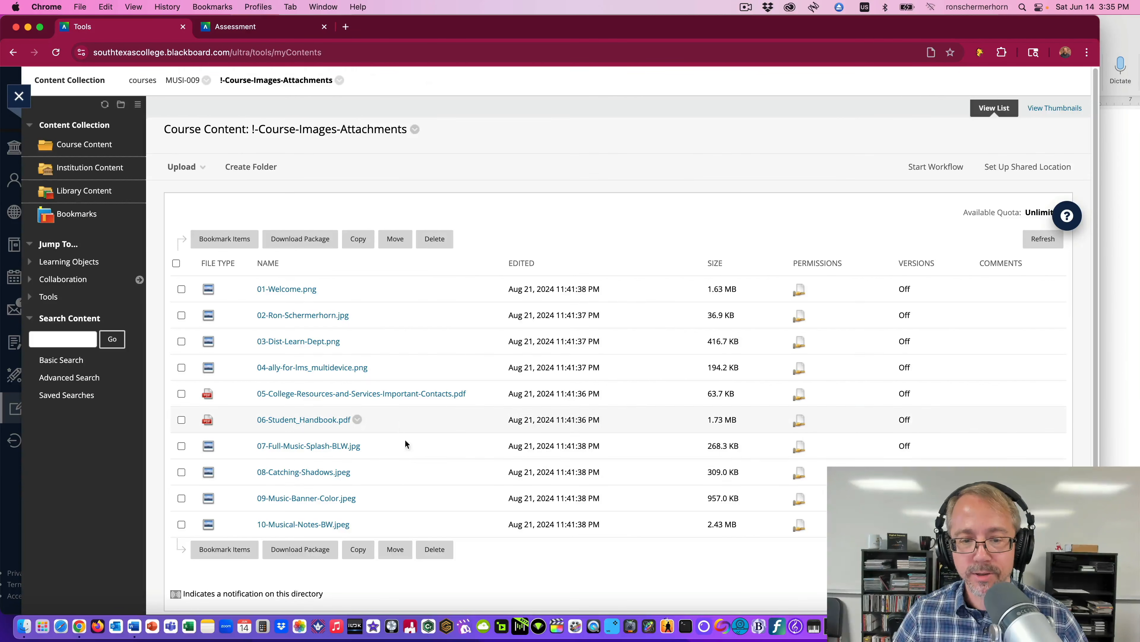
{"action": "left_click", "coordinate": [327, 525]}
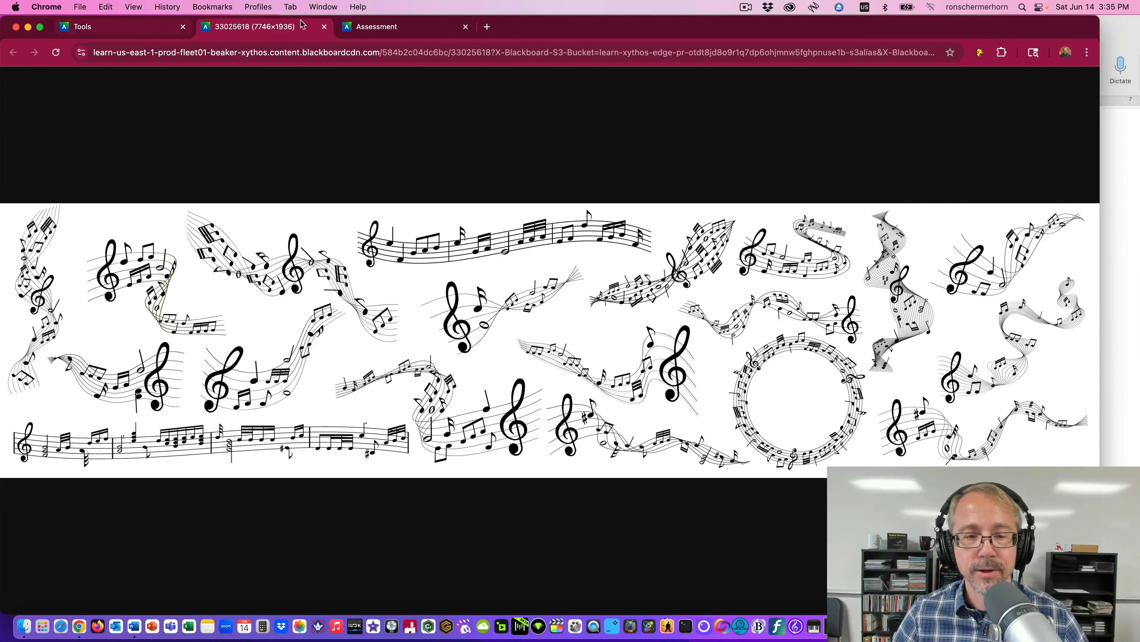
- Close the image preview, copy the Permanent URL from the settings of 10-Musical-Notes-BW.jpeg, and enter it as the journal image's URL
{"action": "left_click", "coordinate": [324, 26]}
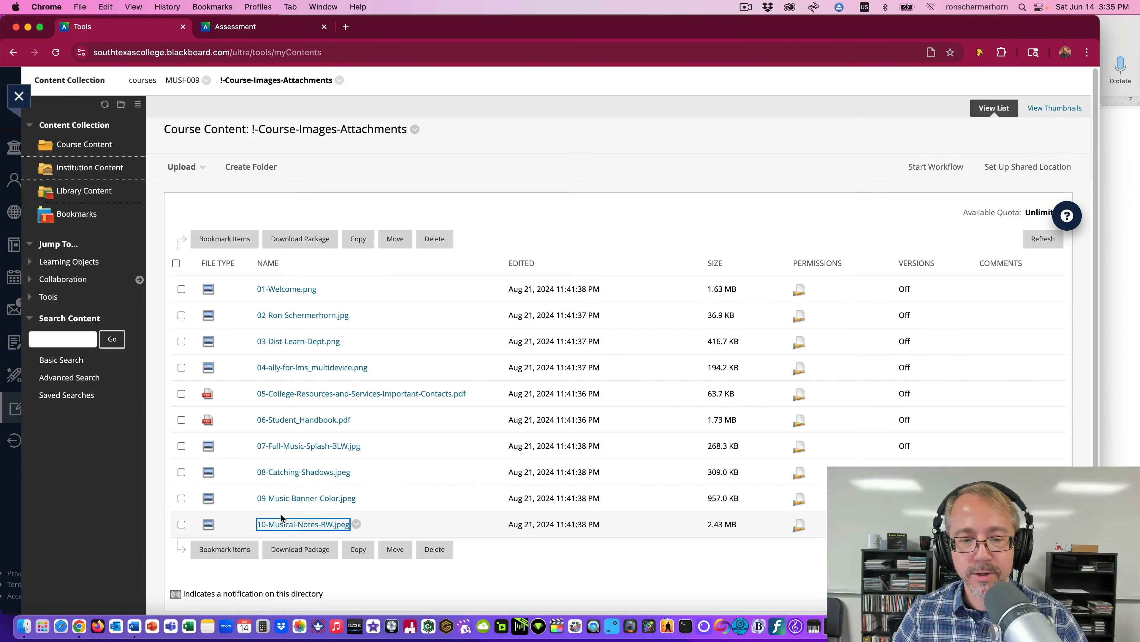
{"action": "left_click", "coordinate": [358, 524]}
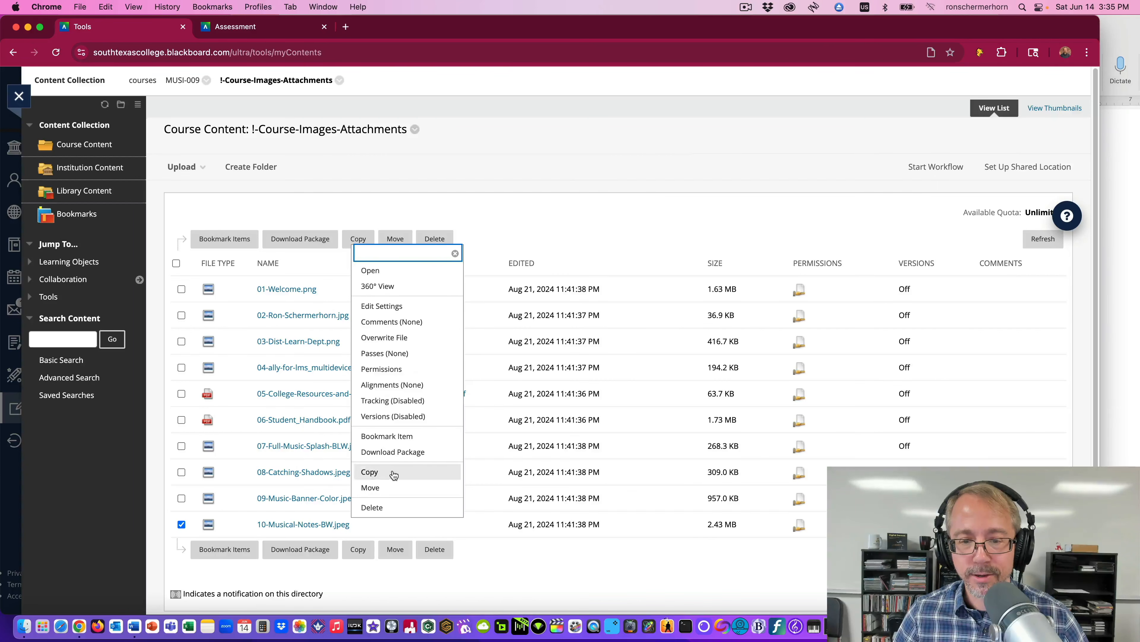
{"action": "left_click", "coordinate": [392, 307]}
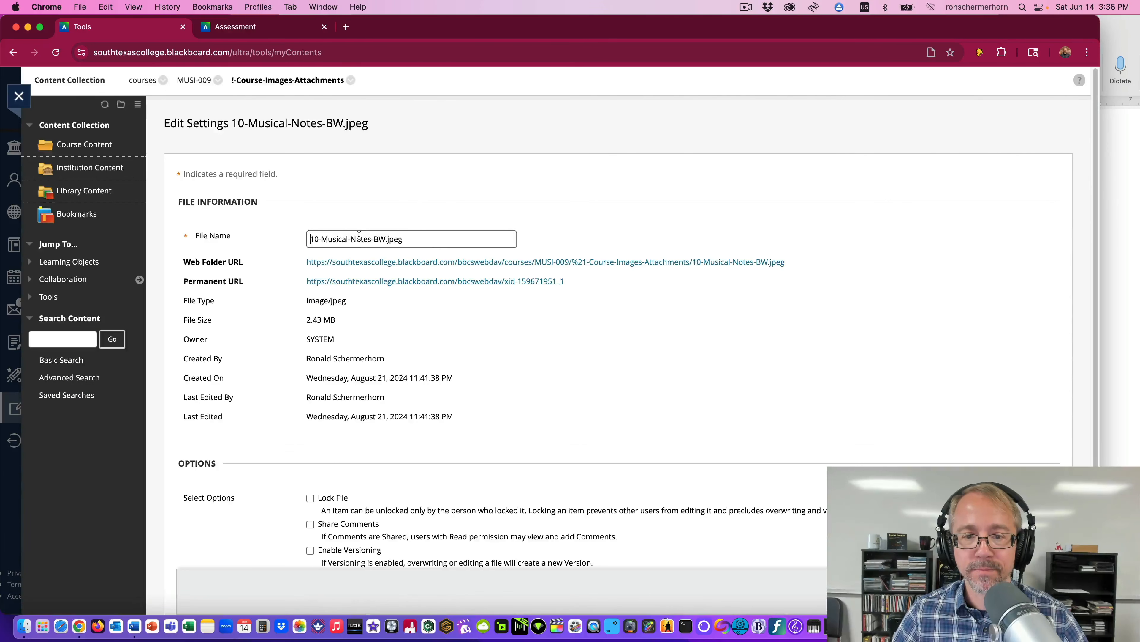
{"action": "left_click_drag", "start_coordinate": [580, 283], "coordinate": [304, 289]}
{"action": "key", "text": "super+c"}
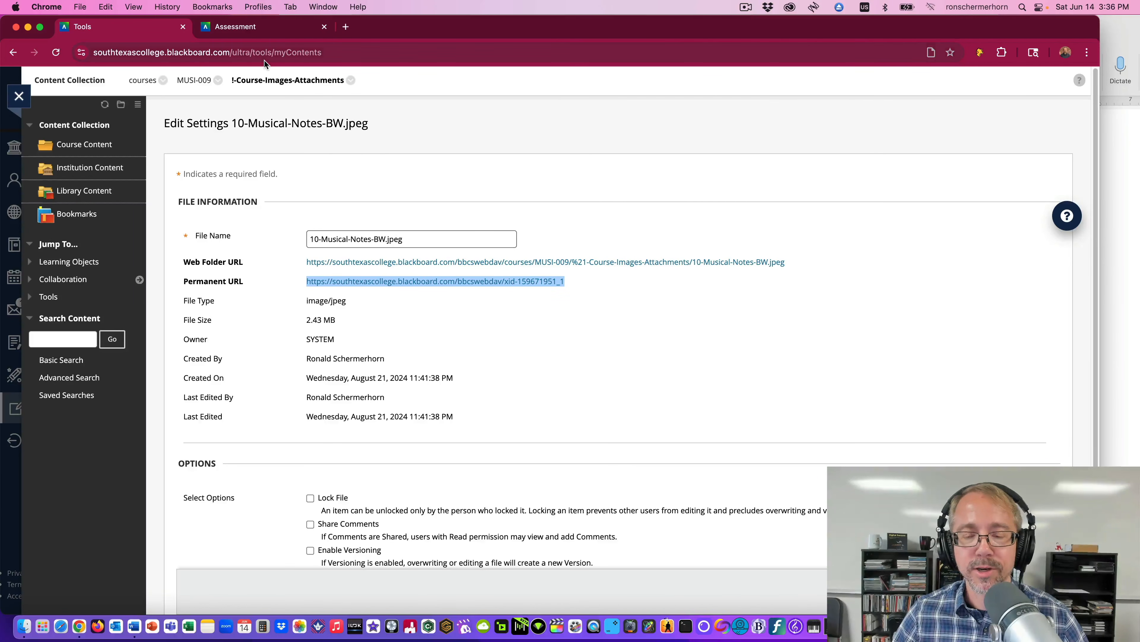
{"action": "left_click", "coordinate": [277, 30]}
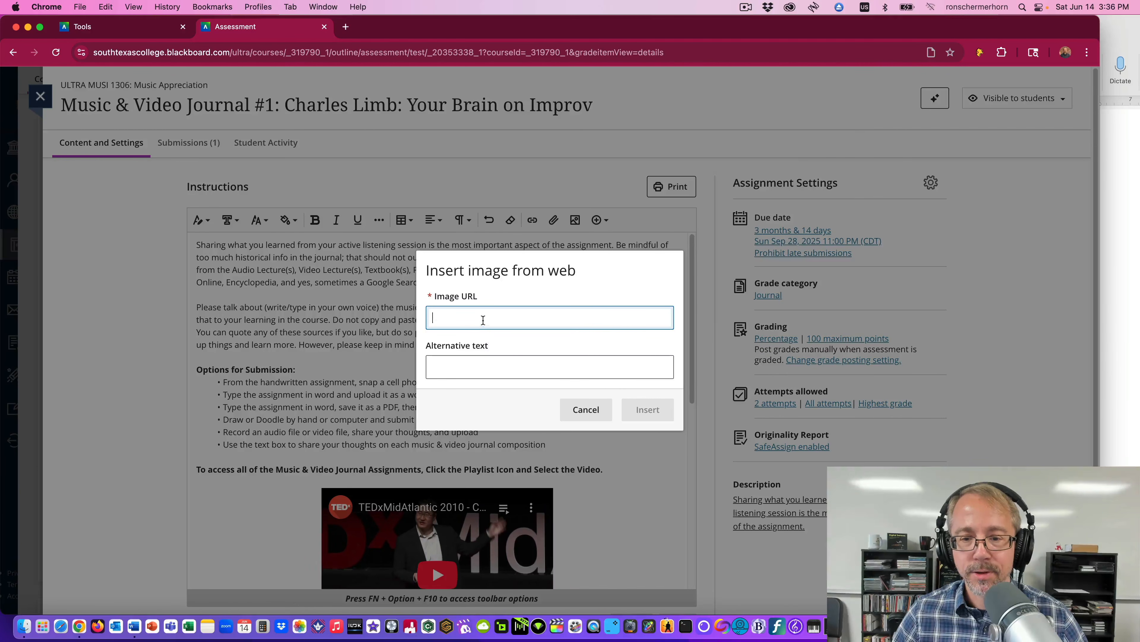
{"action": "key", "text": "super+v"}
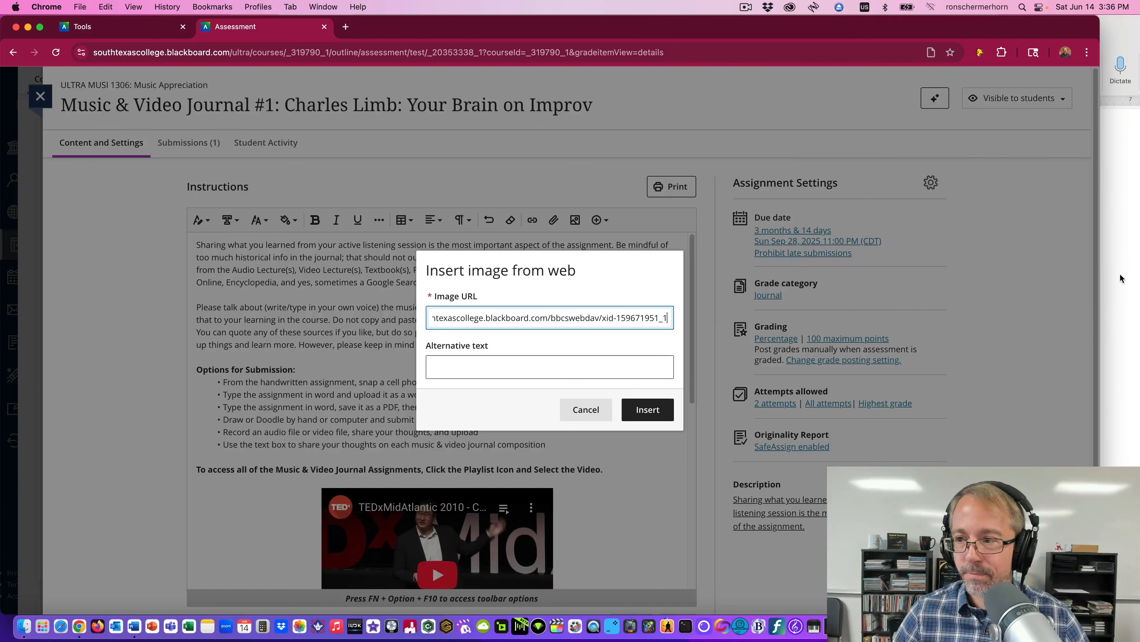
- Switch to Word to copy "Musical Notes in Black & White" and paste it in Chrome as the image's alternative text
{"action": "left_click", "coordinate": [1117, 271]}
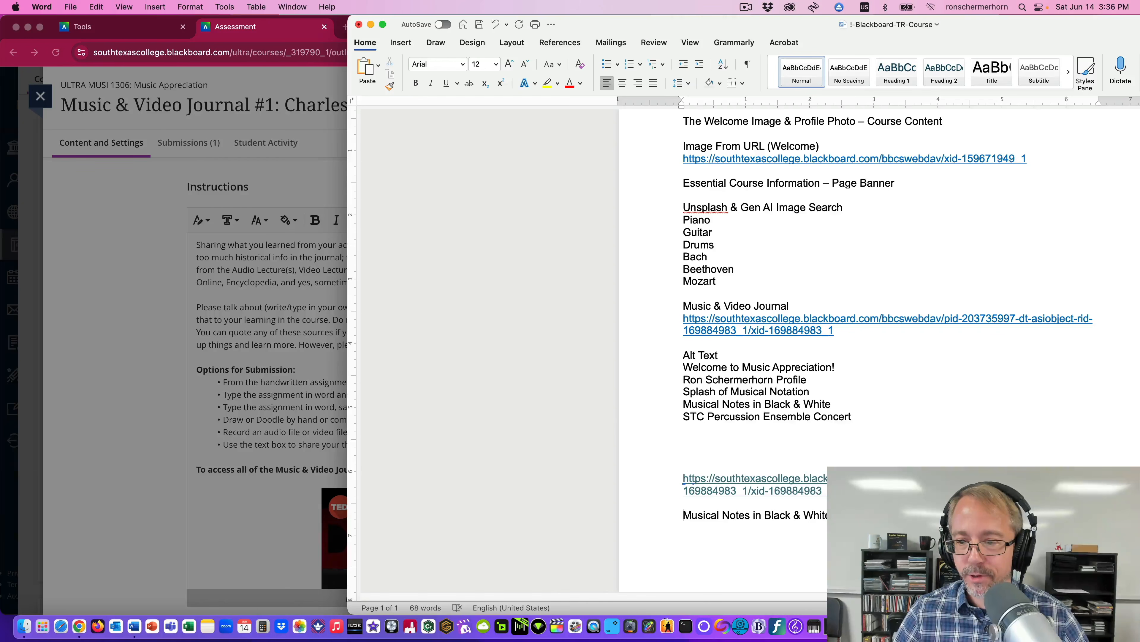
{"action": "left_click_drag", "start_coordinate": [831, 515], "coordinate": [683, 515]}
{"action": "key", "text": "super+c"}
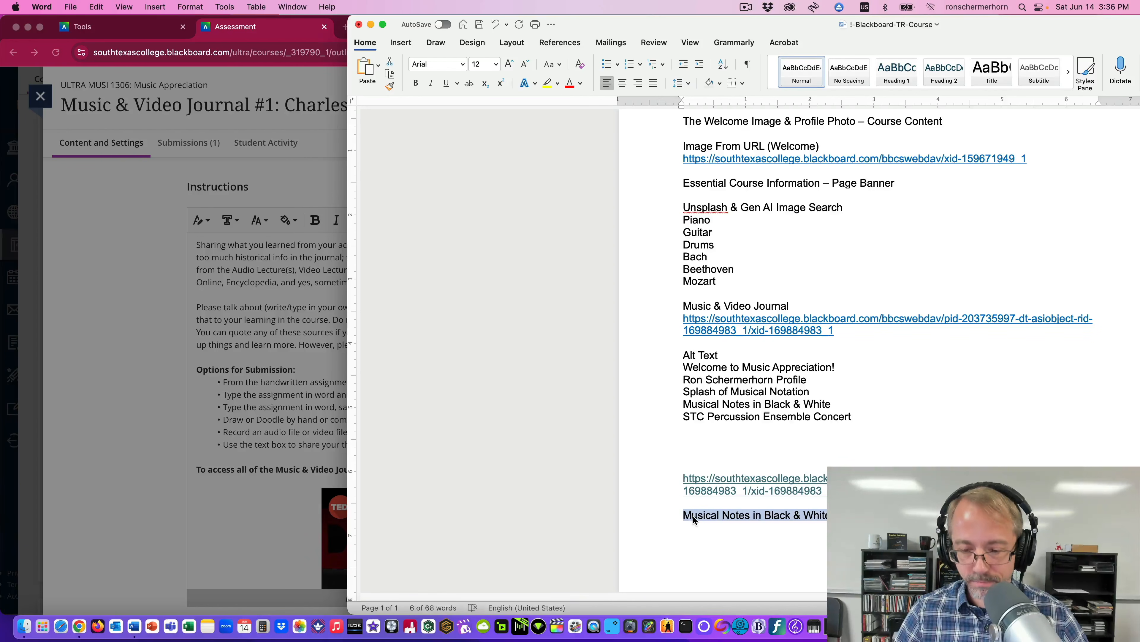
{"action": "left_click", "coordinate": [118, 187]}
{"action": "left_click", "coordinate": [546, 368]}
{"action": "key", "text": "super+v"}
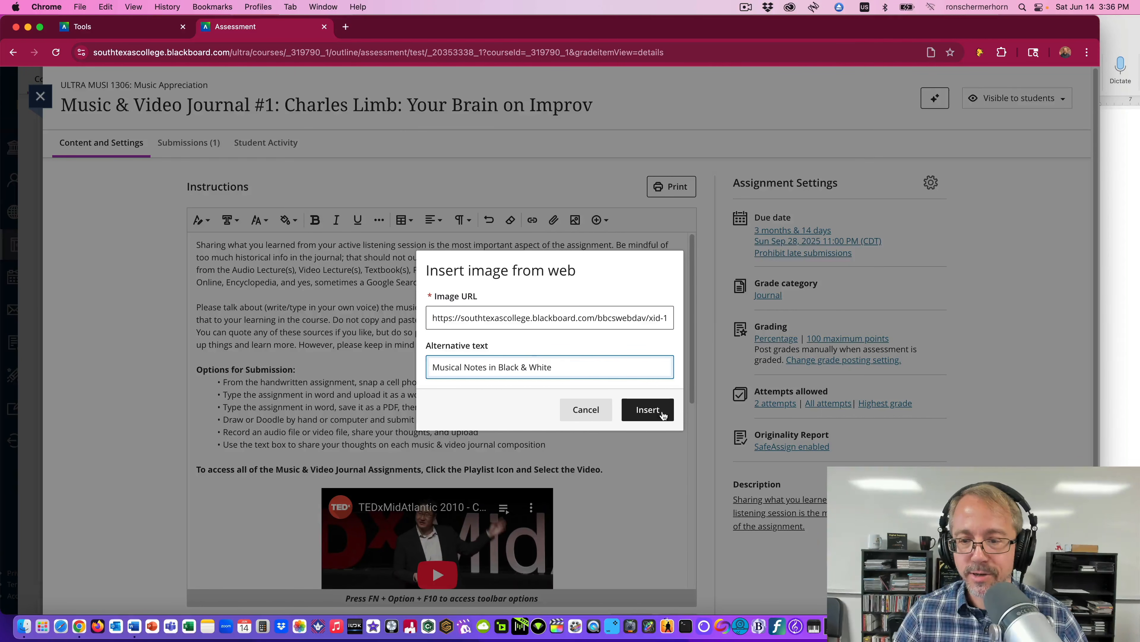
- Insert the musical notes banner above the first paragraph of the journal instructions and save the instructions
{"action": "left_click", "coordinate": [648, 409]}
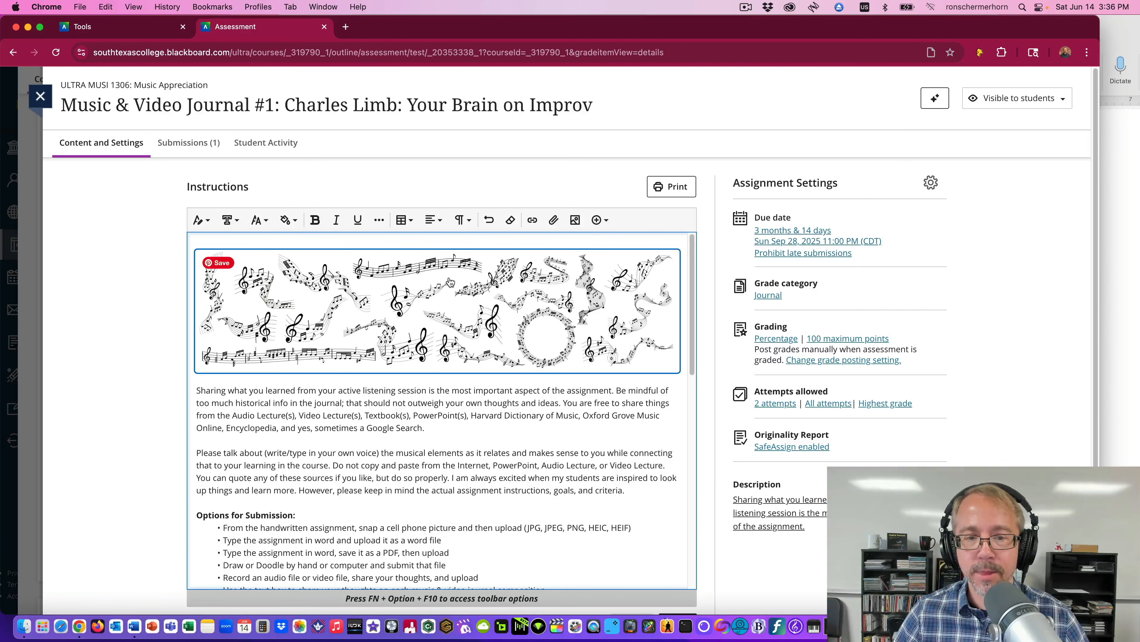
{"action": "scroll", "coordinate": [682, 376], "scroll_direction": "down", "scroll_amount": 10}
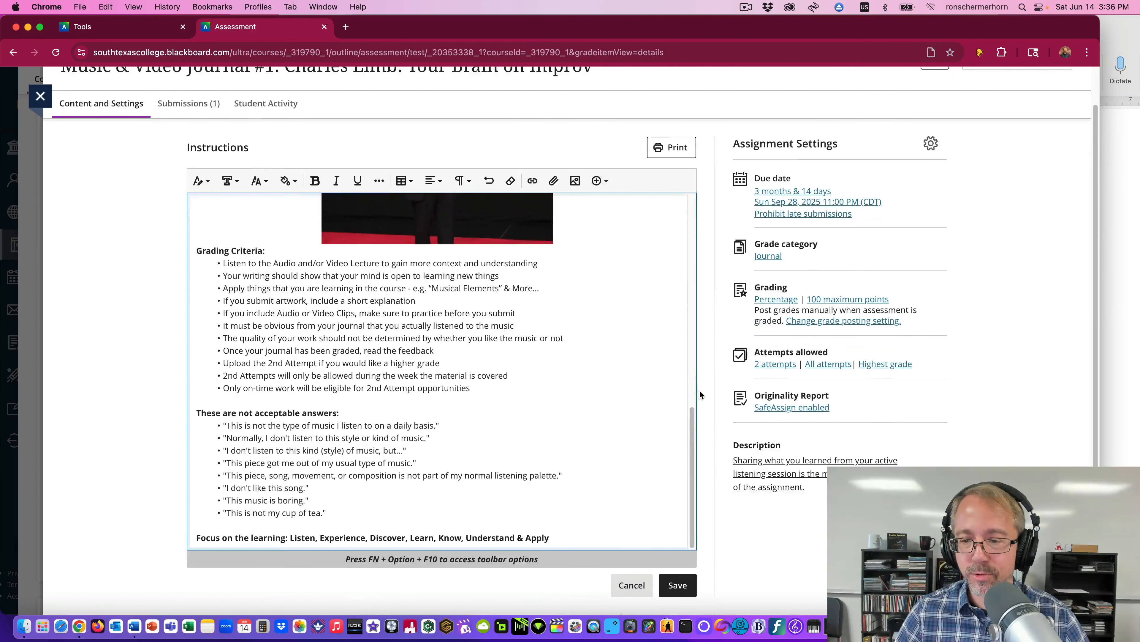
{"action": "left_click", "coordinate": [677, 585]}
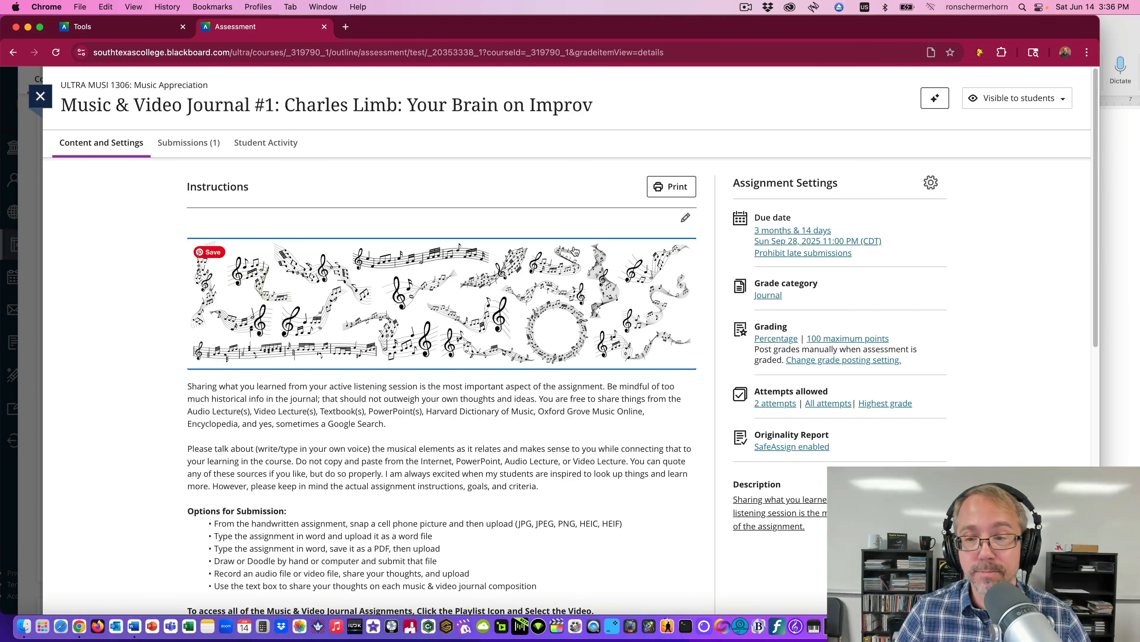
- Reopen the journal instructions, delete the musical notes banner and its empty line, and save the instructions
{"action": "left_click", "coordinate": [685, 217]}
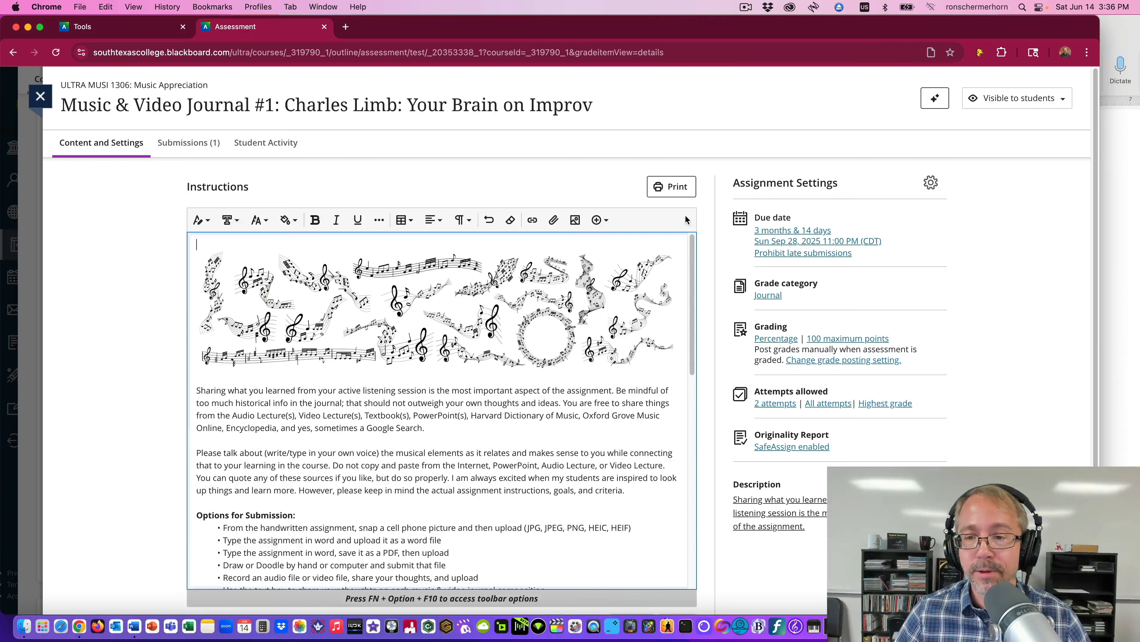
{"action": "left_click", "coordinate": [660, 274]}
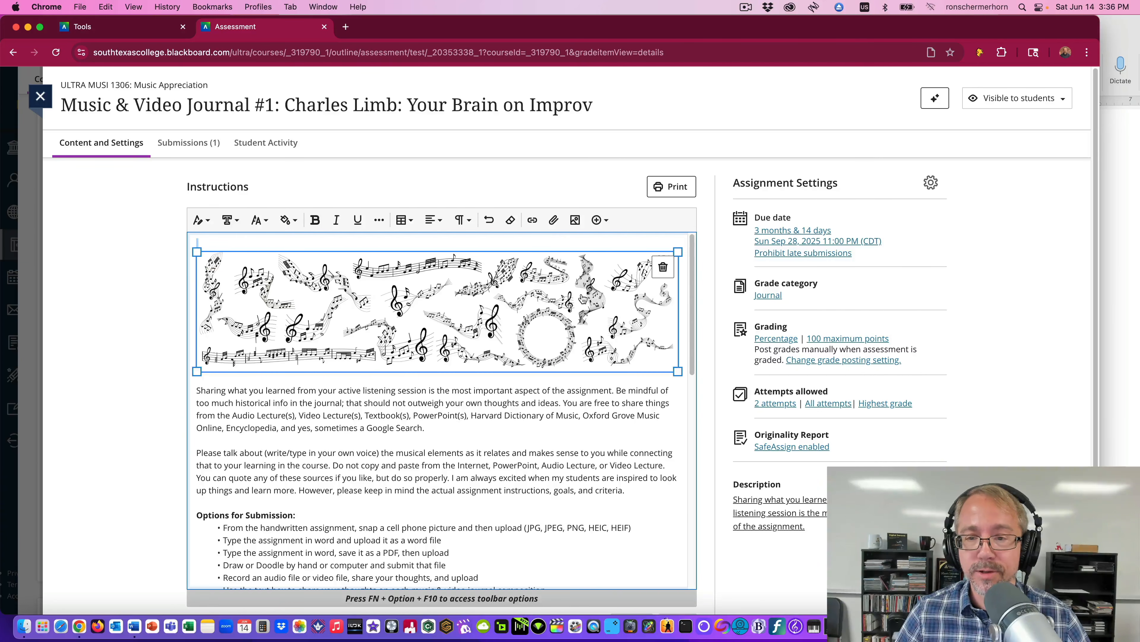
{"action": "left_click", "coordinate": [664, 267]}
{"action": "left_click", "coordinate": [197, 258]}
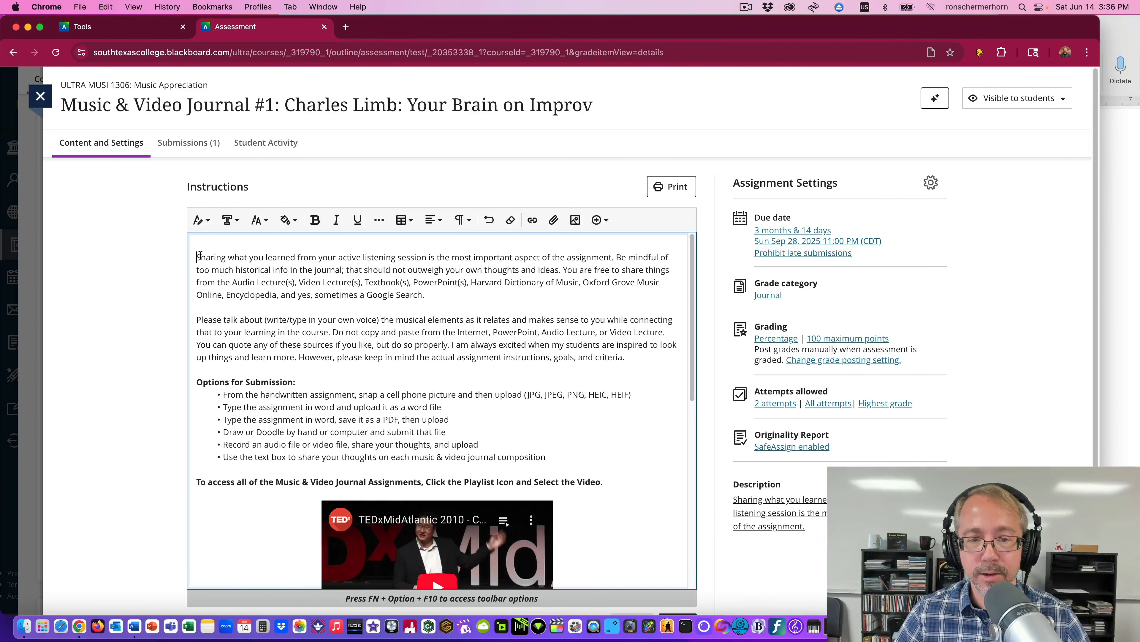
{"action": "key", "text": "BackSpace"}
{"action": "scroll", "coordinate": [700, 314], "scroll_direction": "down", "scroll_amount": 2}
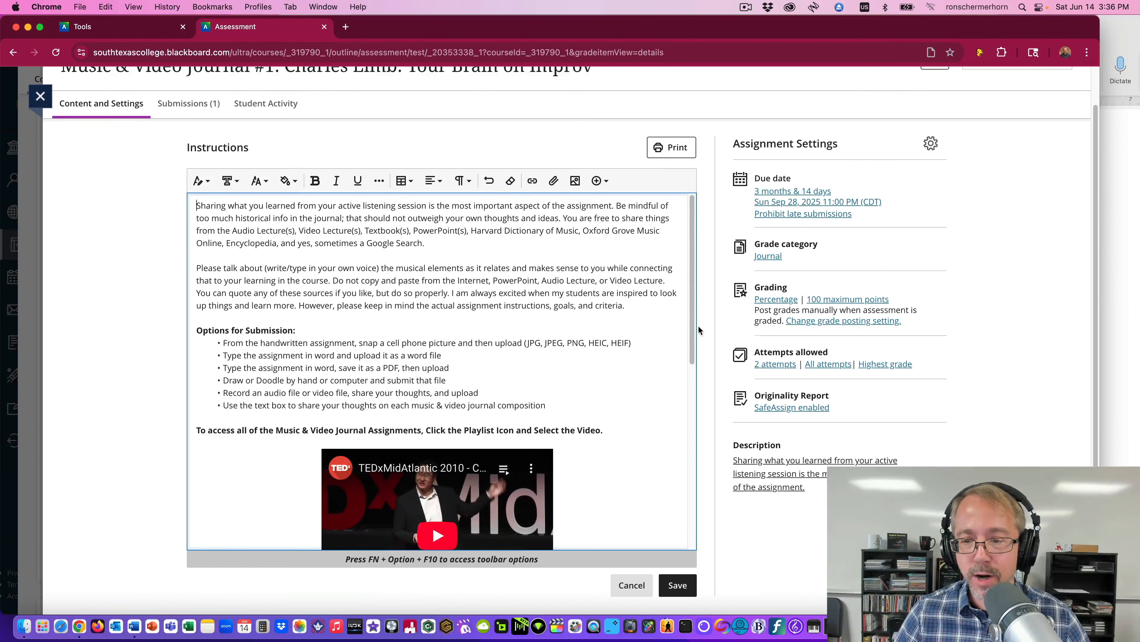
{"action": "left_click", "coordinate": [678, 585]}
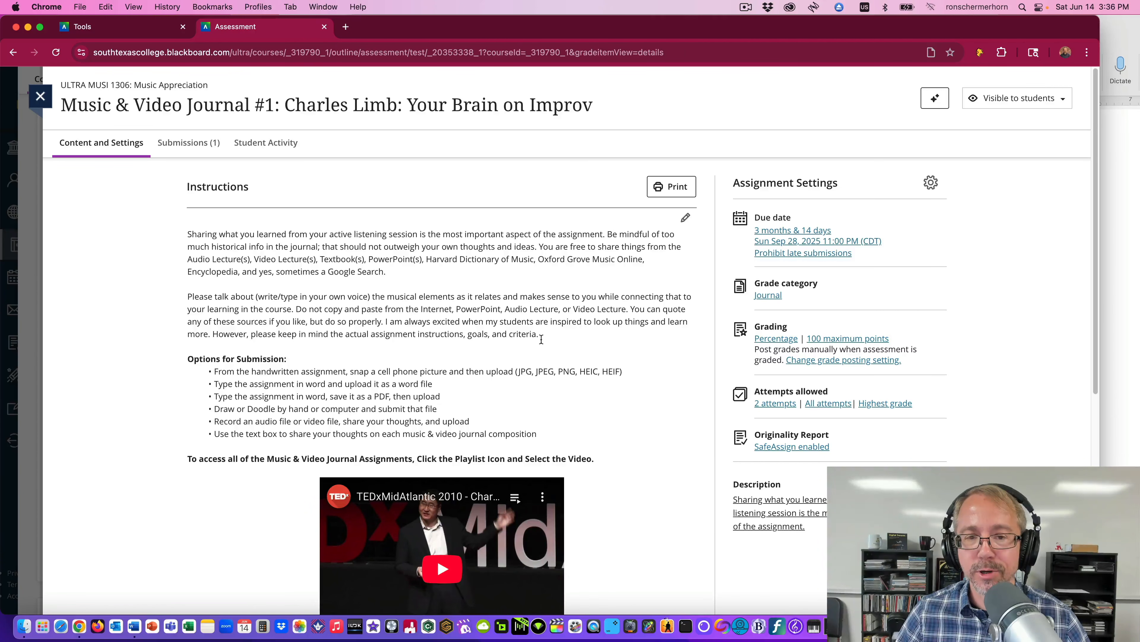
- Reopen the journal instructions for editing and look at the additional insert options and the Insert image dialog
{"action": "left_click", "coordinate": [687, 220]}
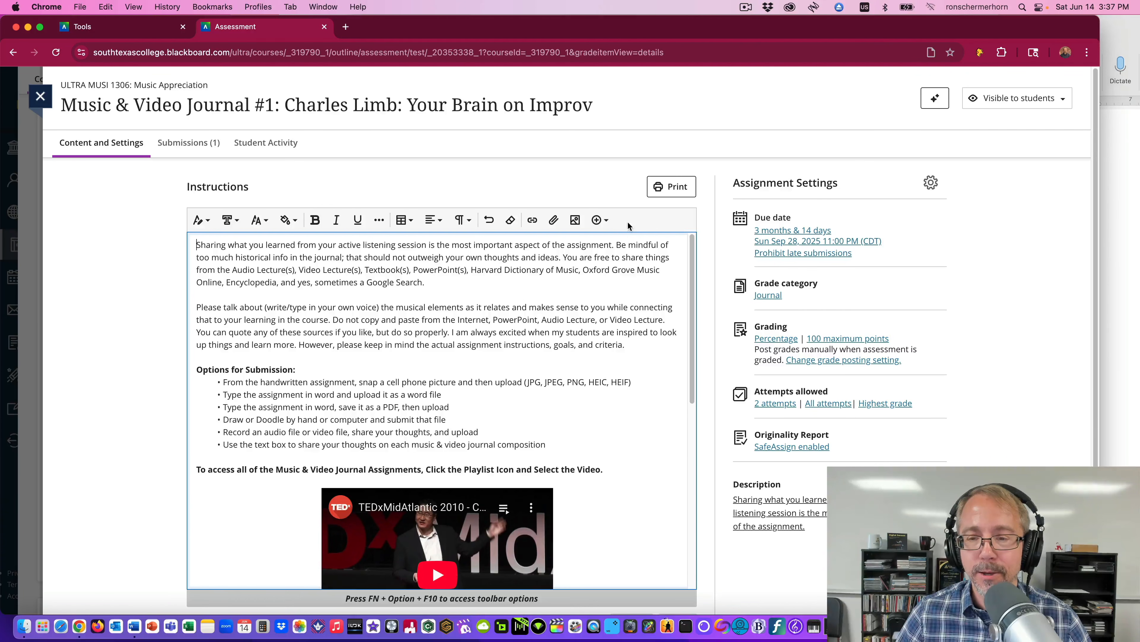
{"action": "left_click", "coordinate": [600, 220]}
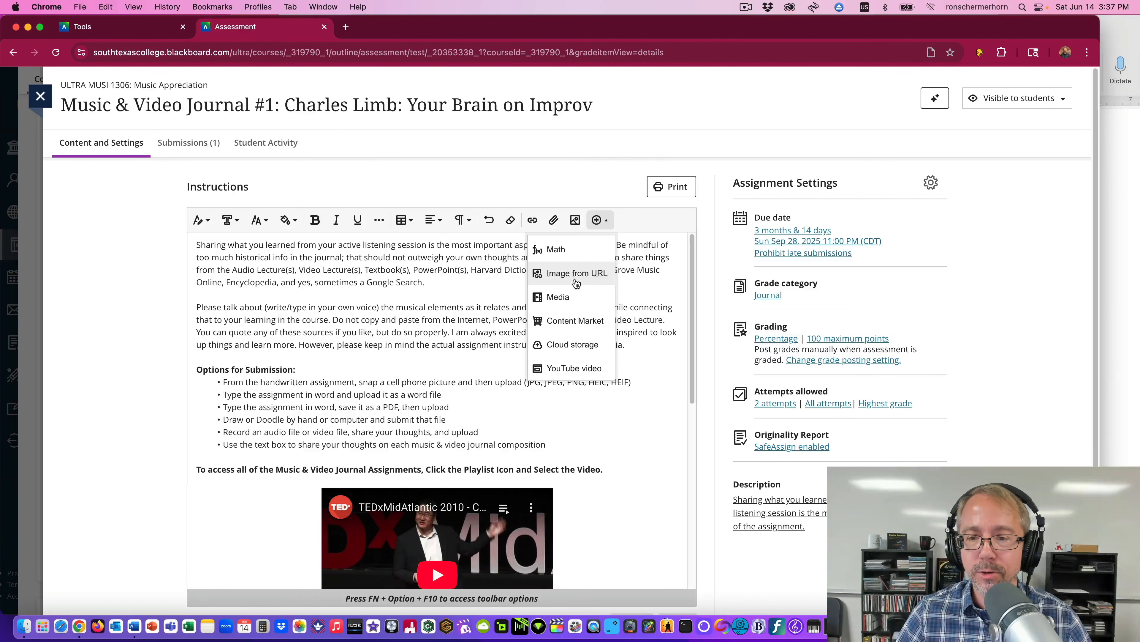
{"action": "left_click", "coordinate": [606, 173]}
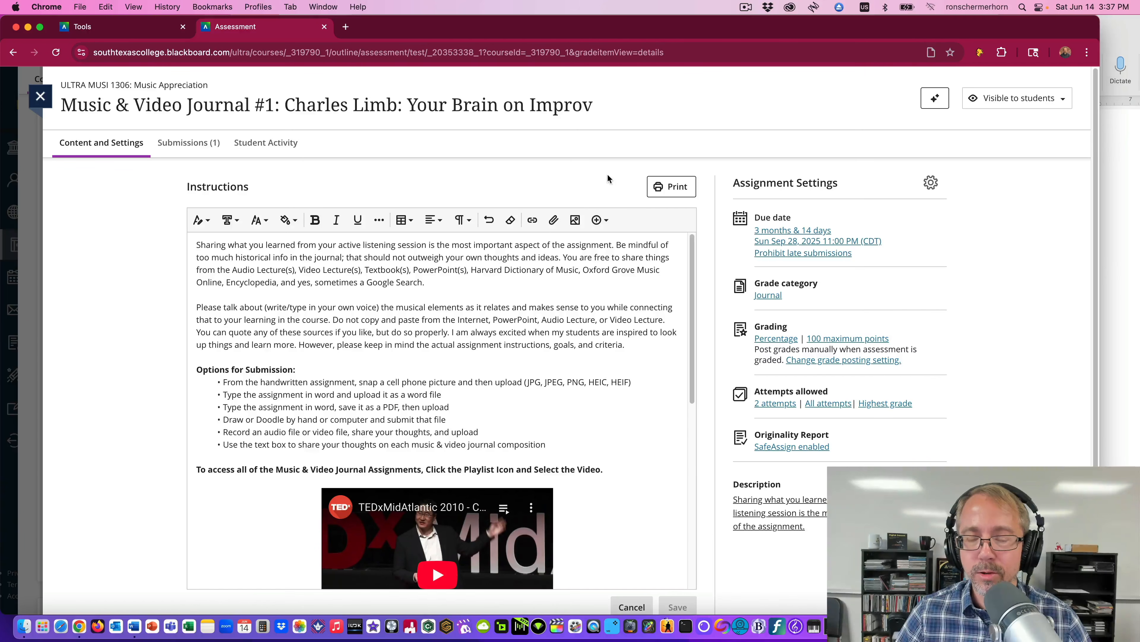
{"action": "left_click", "coordinate": [576, 220]}
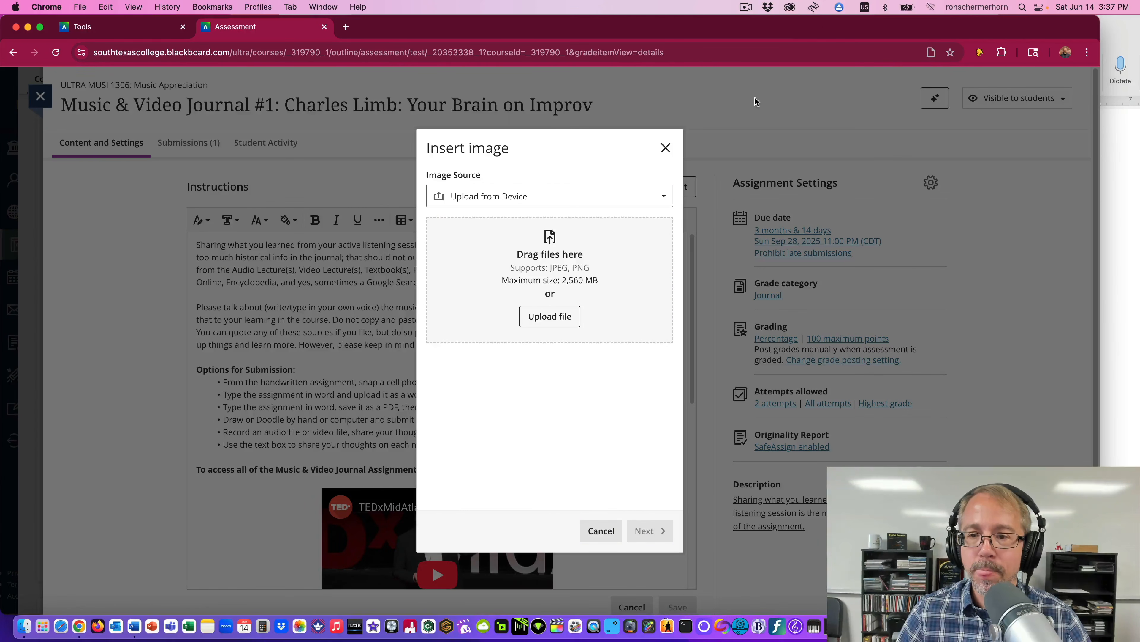
{"action": "left_click", "coordinate": [666, 148]}
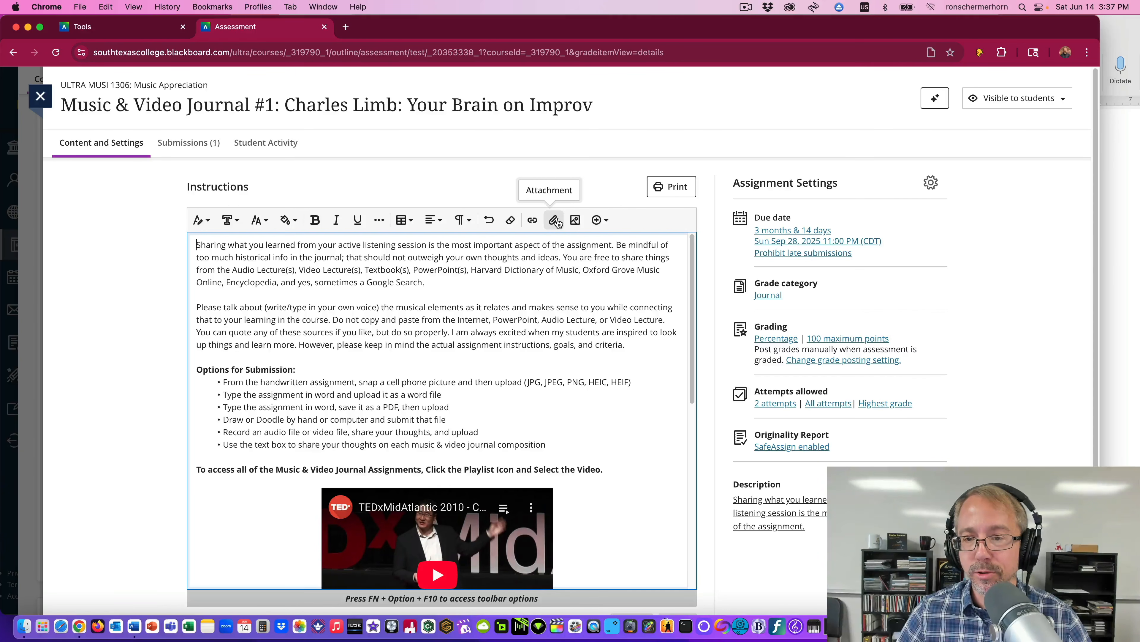
- Open the Insert image dialog, review the available image sources and browse the device's Blackboard TR folder without choosing a file
{"action": "left_click", "coordinate": [576, 220]}
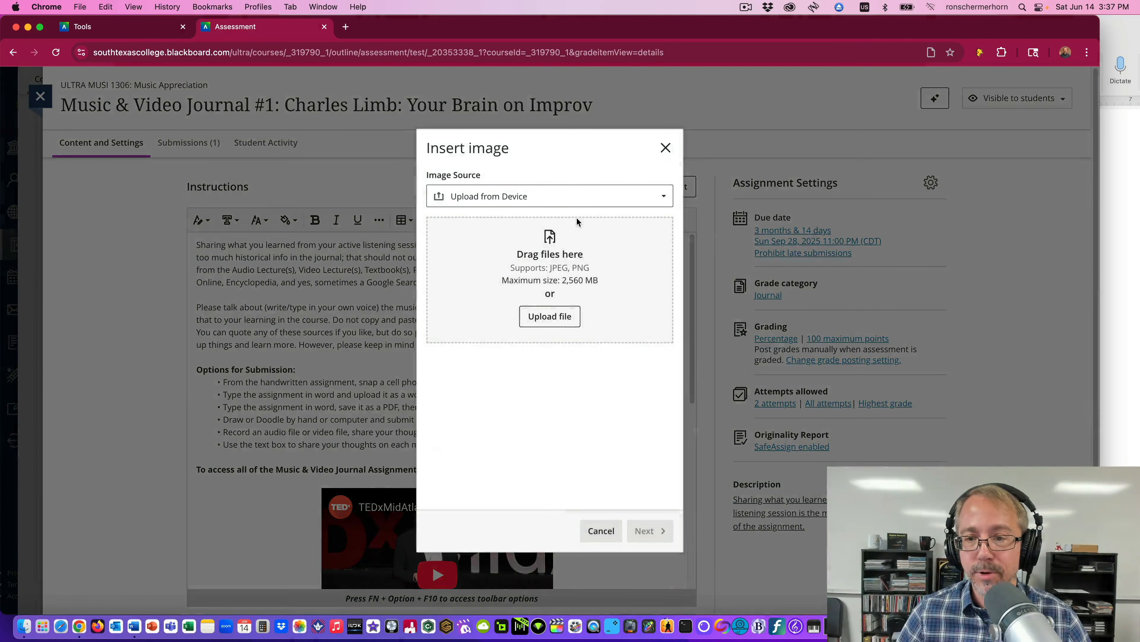
{"action": "left_click", "coordinate": [551, 201]}
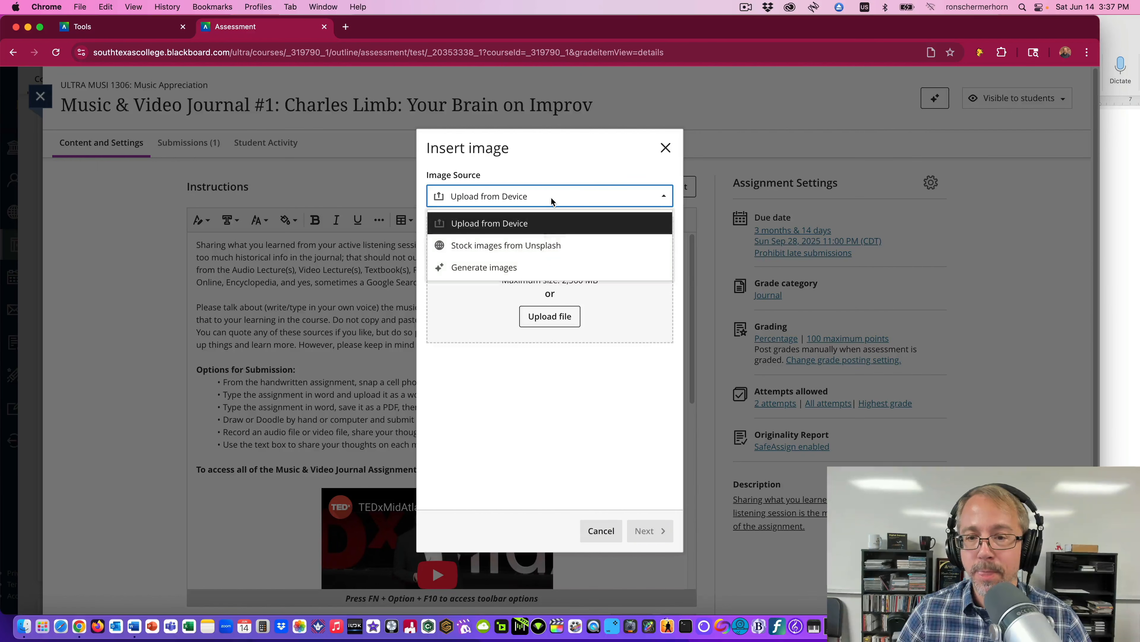
{"action": "left_click", "coordinate": [570, 155]}
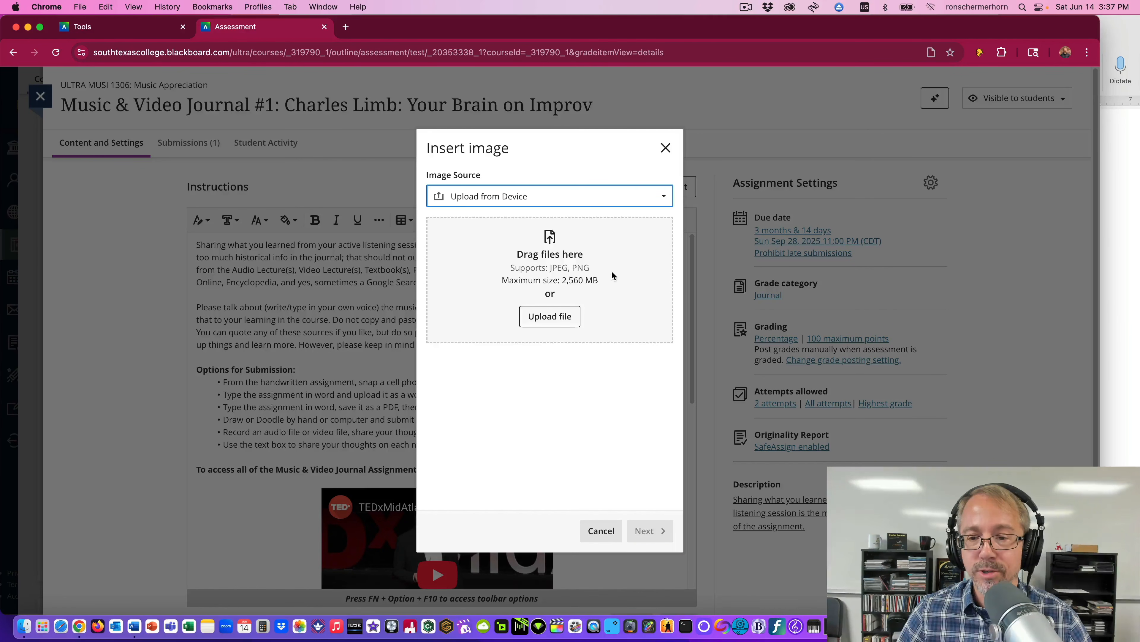
{"action": "left_click", "coordinate": [551, 316]}
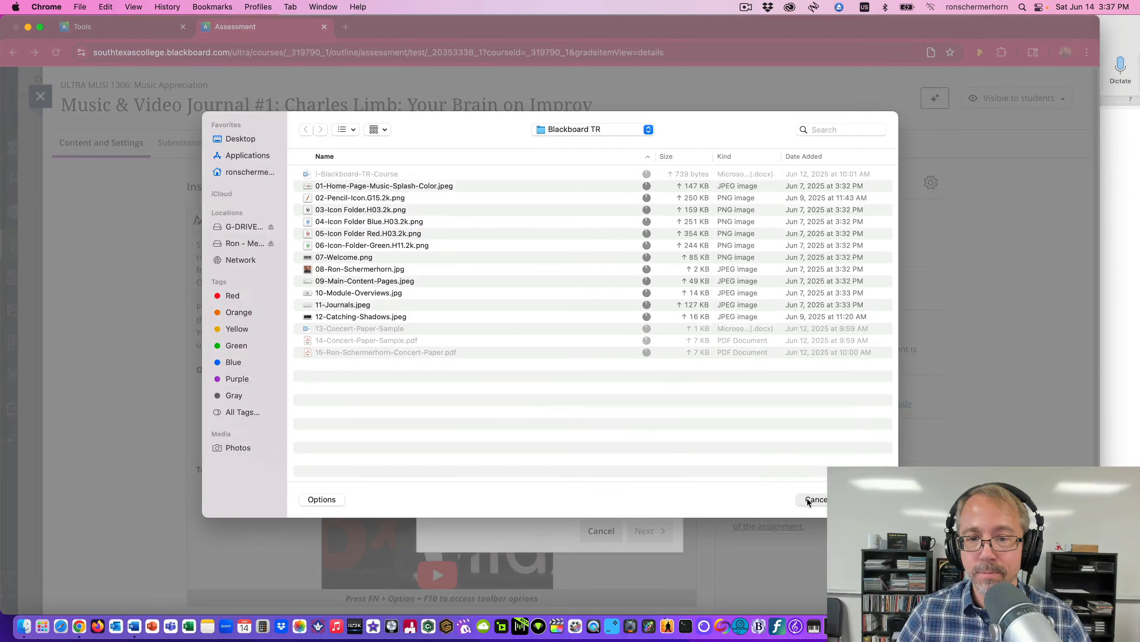
{"action": "left_click", "coordinate": [808, 501]}
- Set the image source to Stock images from Unsplash and search for "improvisation and jazz music"
{"action": "left_click", "coordinate": [505, 197]}
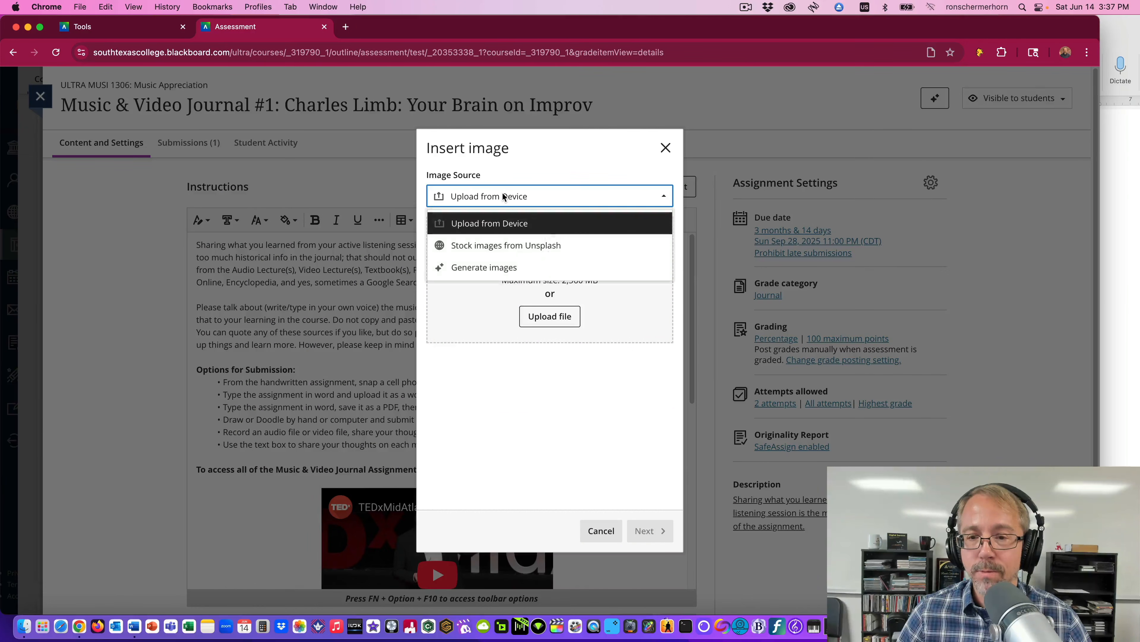
{"action": "left_click", "coordinate": [503, 249]}
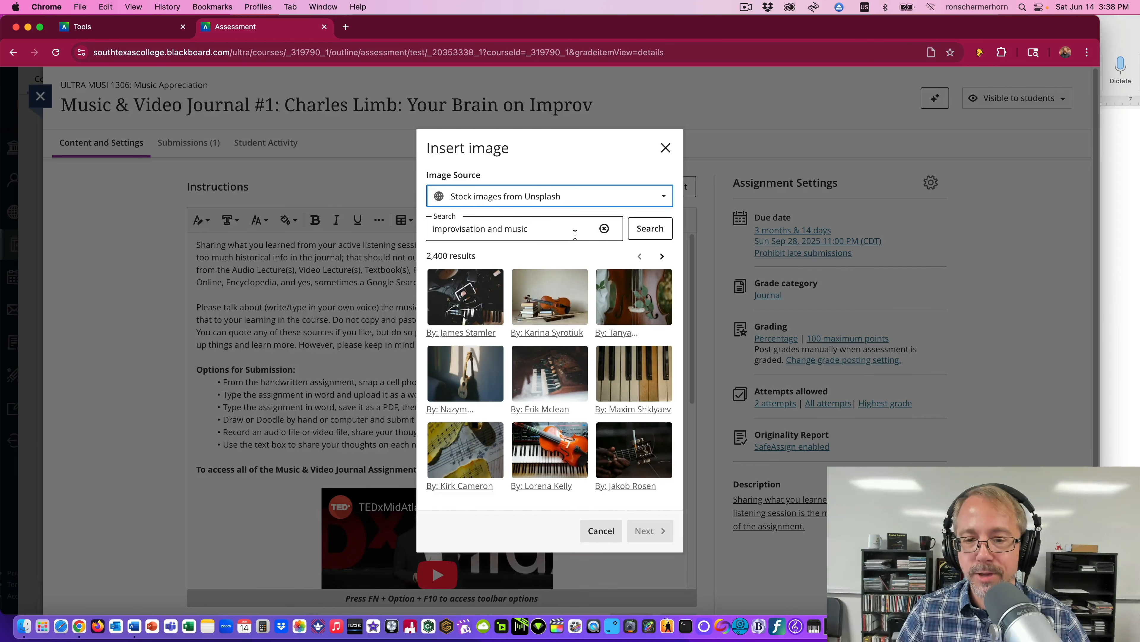
{"action": "left_click", "coordinate": [542, 228]}
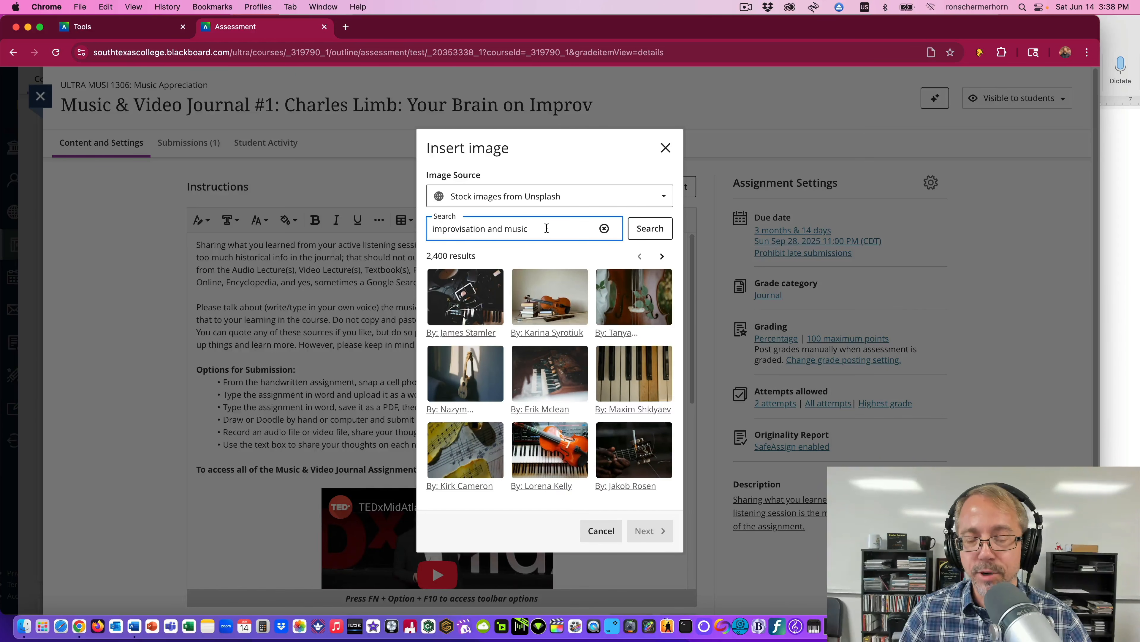
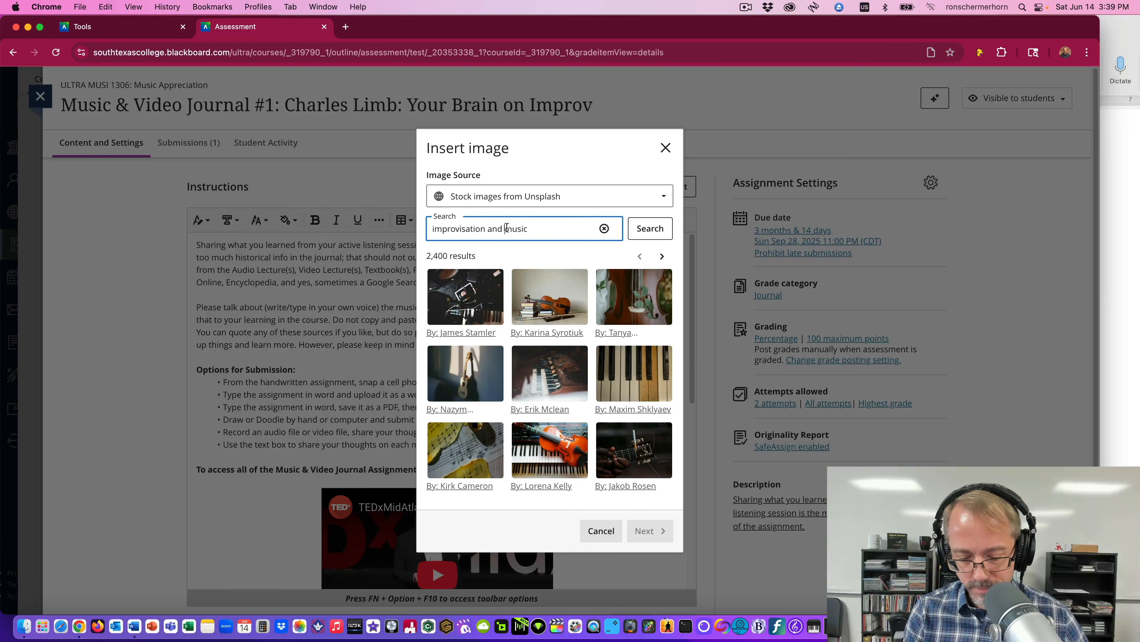
{"action": "left_click", "coordinate": [506, 228]}
{"action": "type", "text": "jazz"}
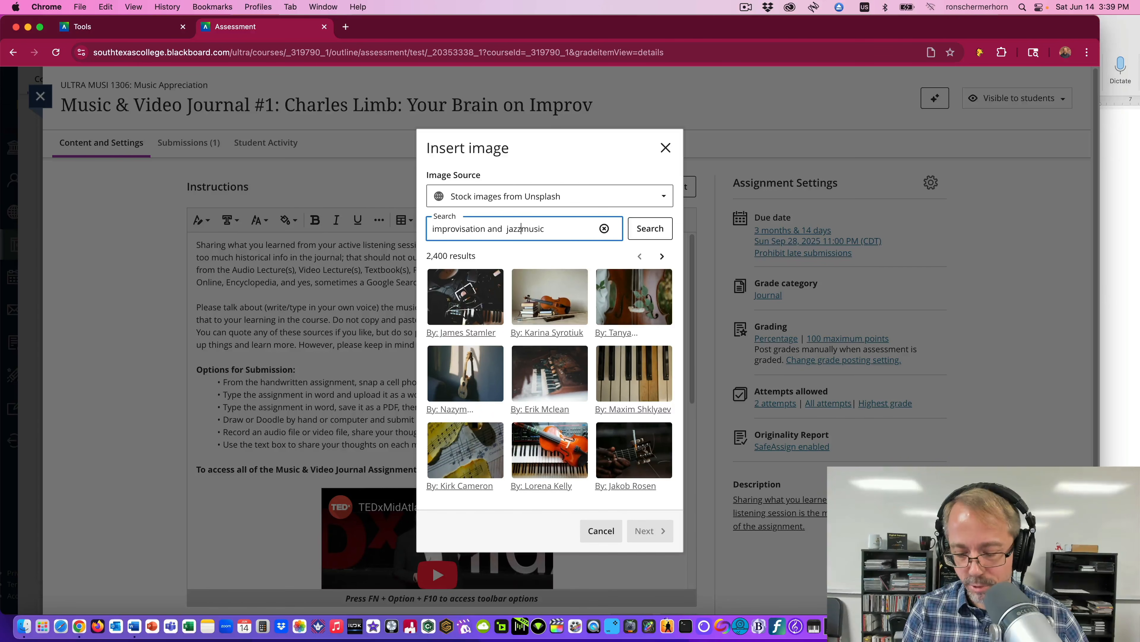
{"action": "key", "text": "Return"}
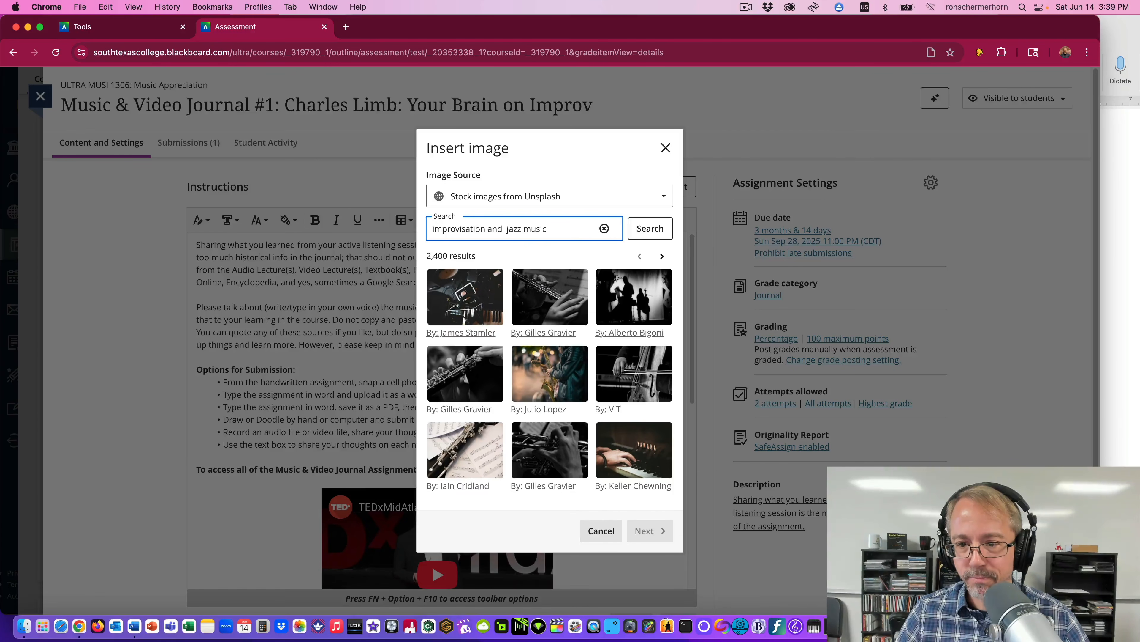
- Choose the stock photo of hands playing a Yamaha piano and keep its original aspect ratio
{"action": "left_click", "coordinate": [631, 452]}
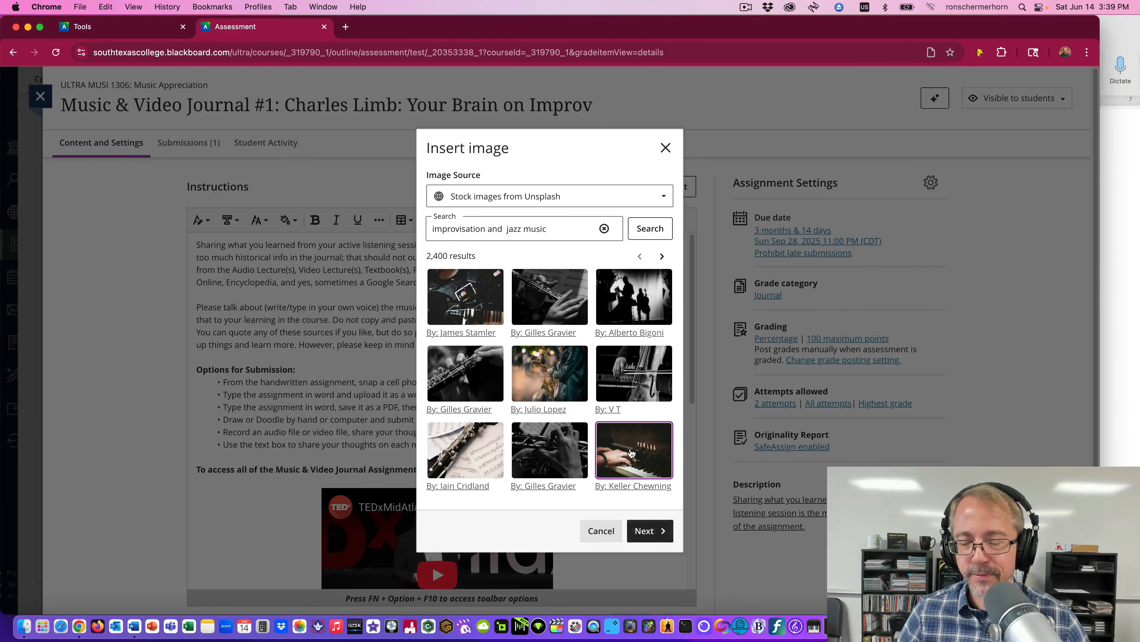
{"action": "left_click", "coordinate": [654, 536]}
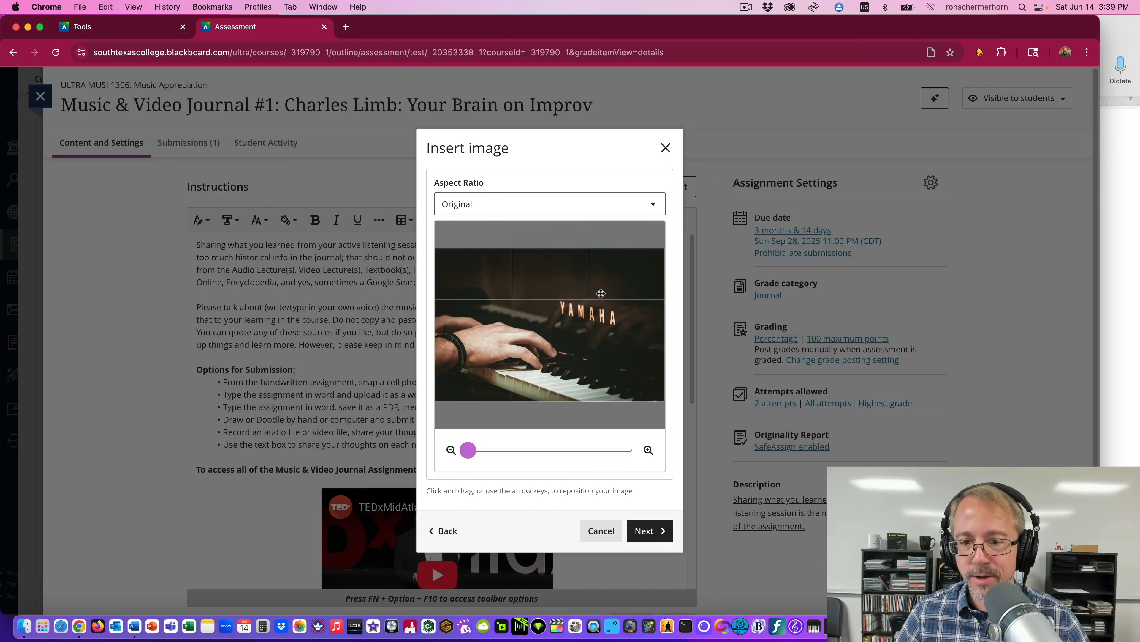
{"action": "left_click", "coordinate": [647, 534]}
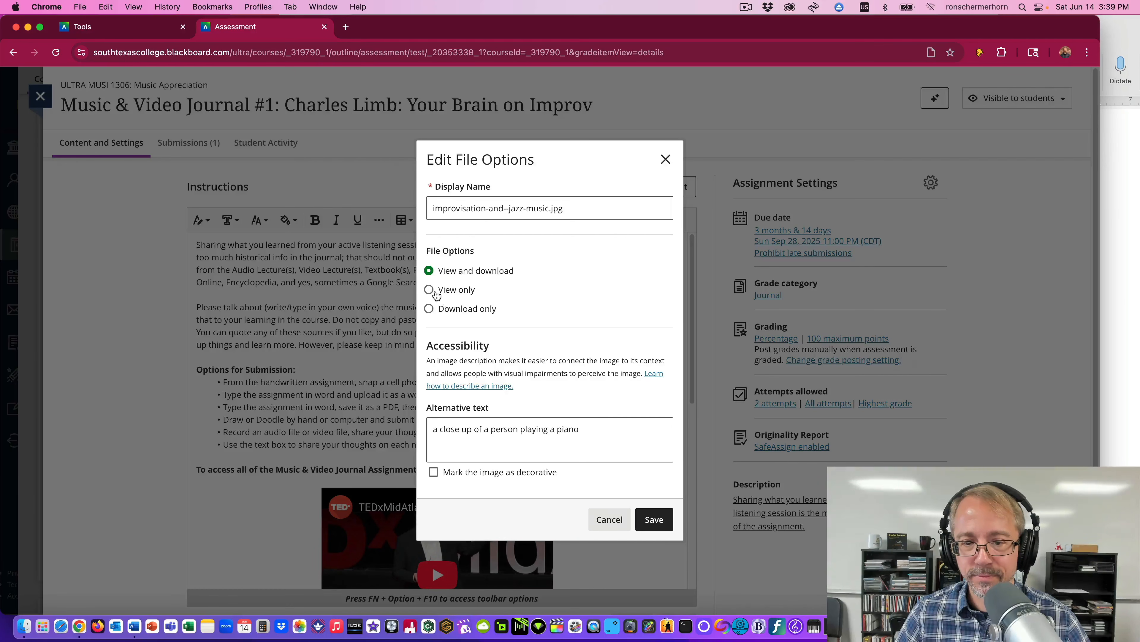
- Set the piano image to View only with the display name "Journal 1", and save it into the journal instructions
{"action": "left_click", "coordinate": [434, 293]}
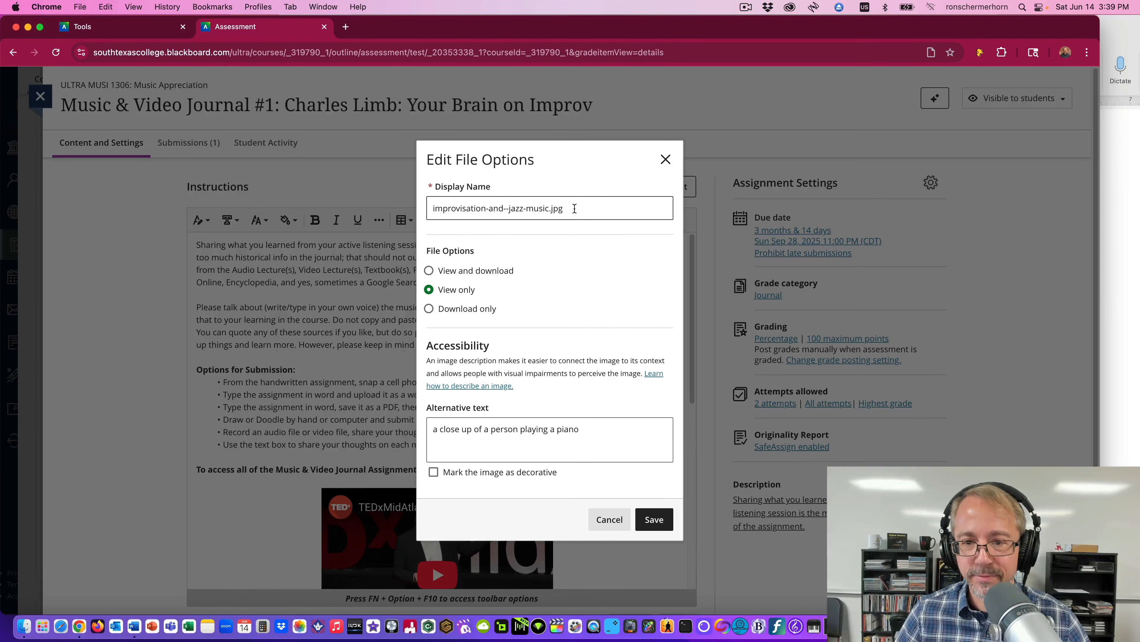
{"action": "left_click_drag", "start_coordinate": [575, 209], "coordinate": [429, 209]}
{"action": "key", "text": "BackSpace"}
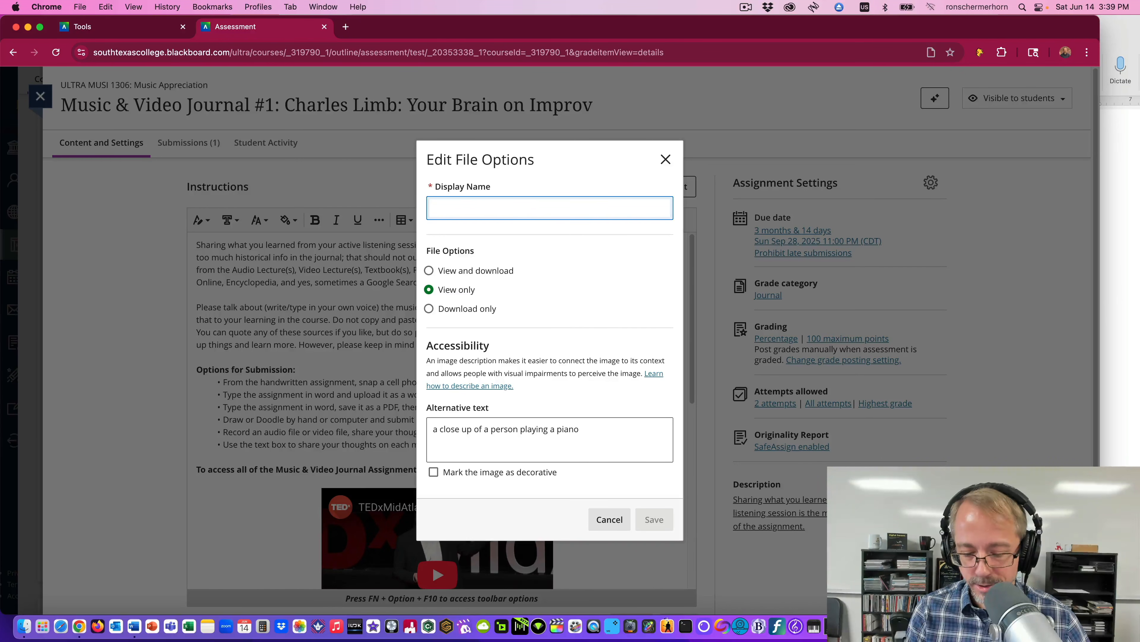
{"action": "type", "text": "Journal 1"}
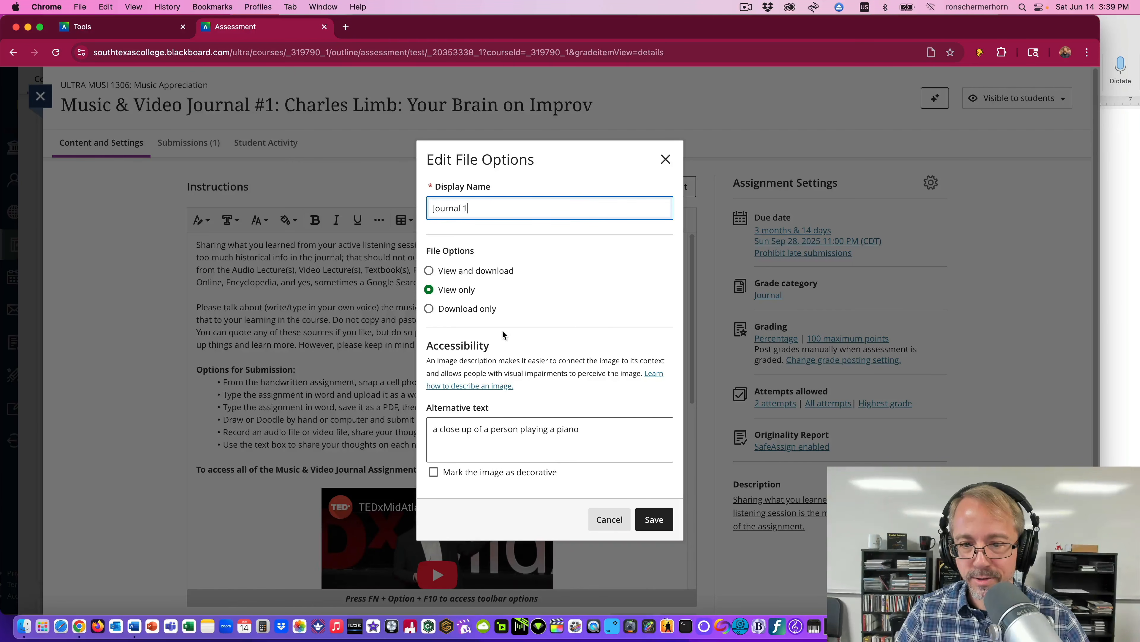
{"action": "left_click", "coordinate": [649, 521]}
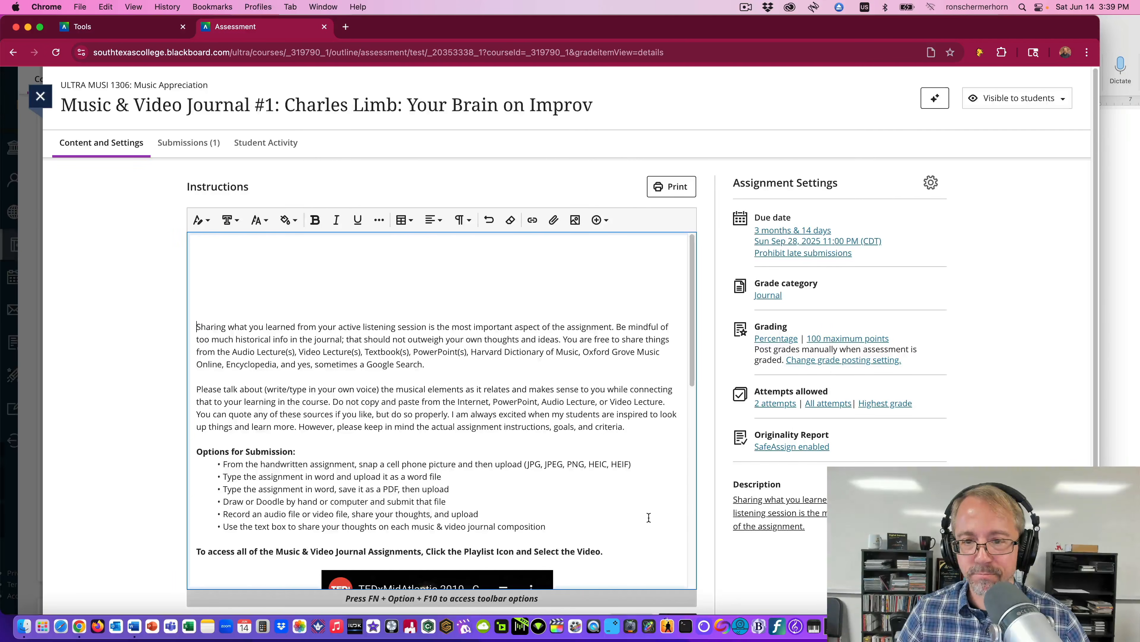
{"action": "scroll", "coordinate": [551, 338], "scroll_direction": "down", "scroll_amount": 3}
{"action": "scroll", "coordinate": [551, 338], "scroll_direction": "up", "scroll_amount": 3}
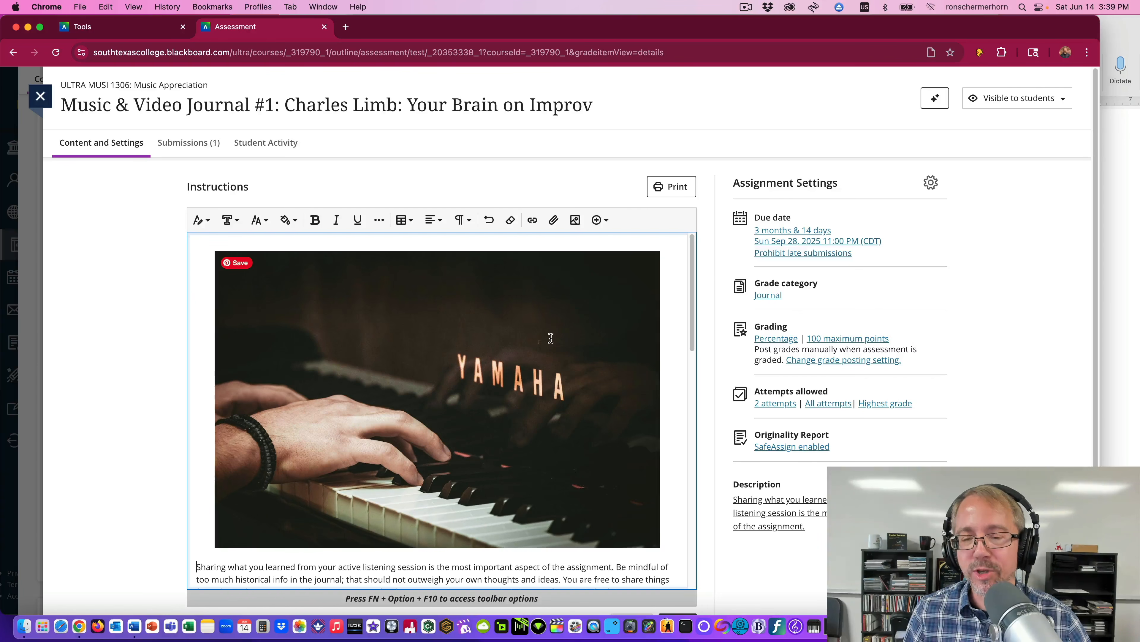
- Select the inserted piano image, review its file options and alternative text, and close them without changes
{"action": "left_click", "coordinate": [533, 324]}
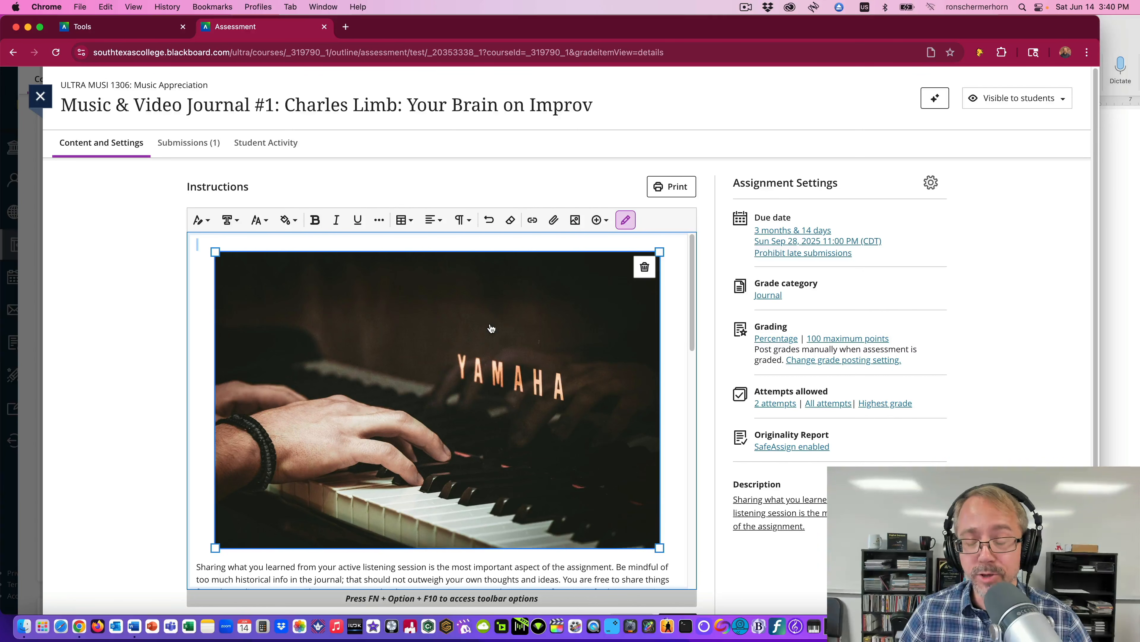
{"action": "scroll", "coordinate": [562, 281], "scroll_direction": "down", "scroll_amount": 3}
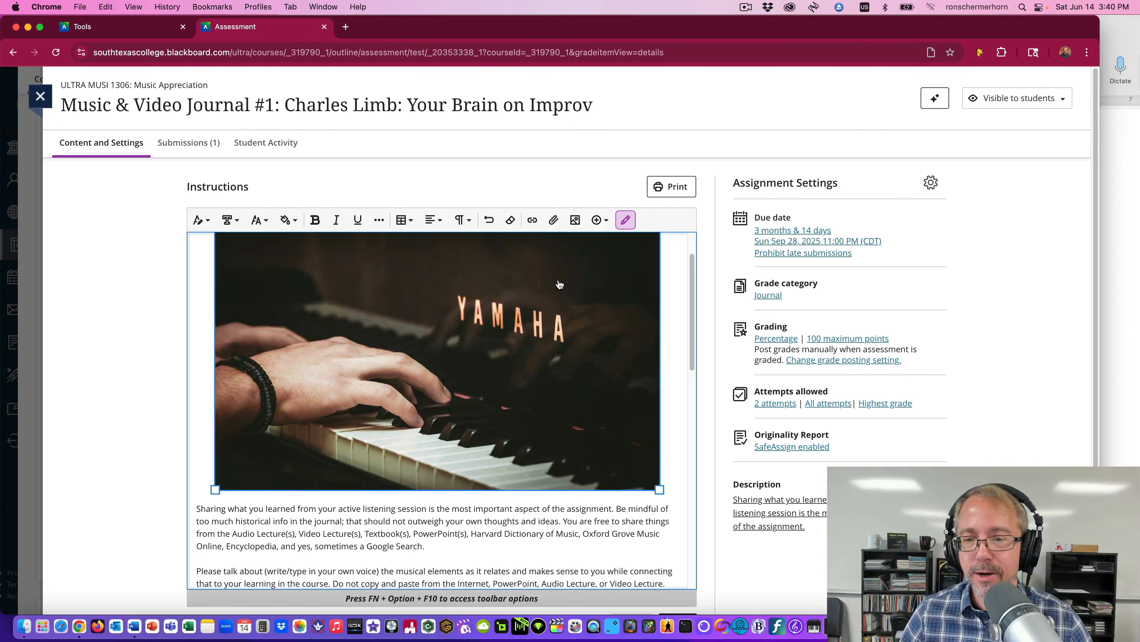
{"action": "scroll", "coordinate": [559, 283], "scroll_direction": "up", "scroll_amount": 3}
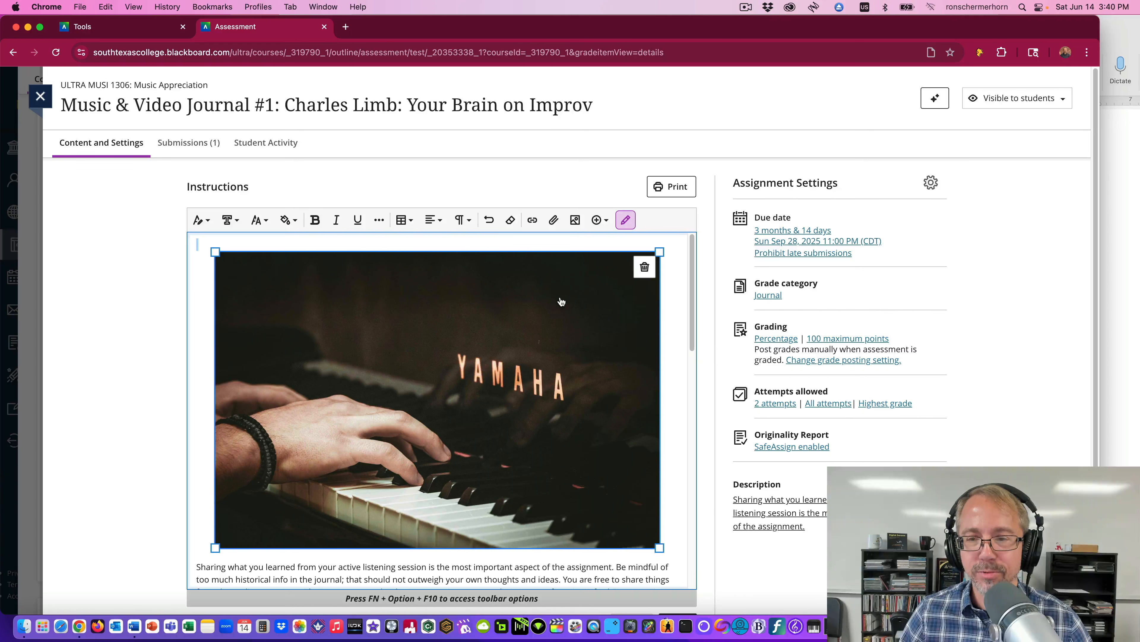
{"action": "left_click", "coordinate": [626, 220]}
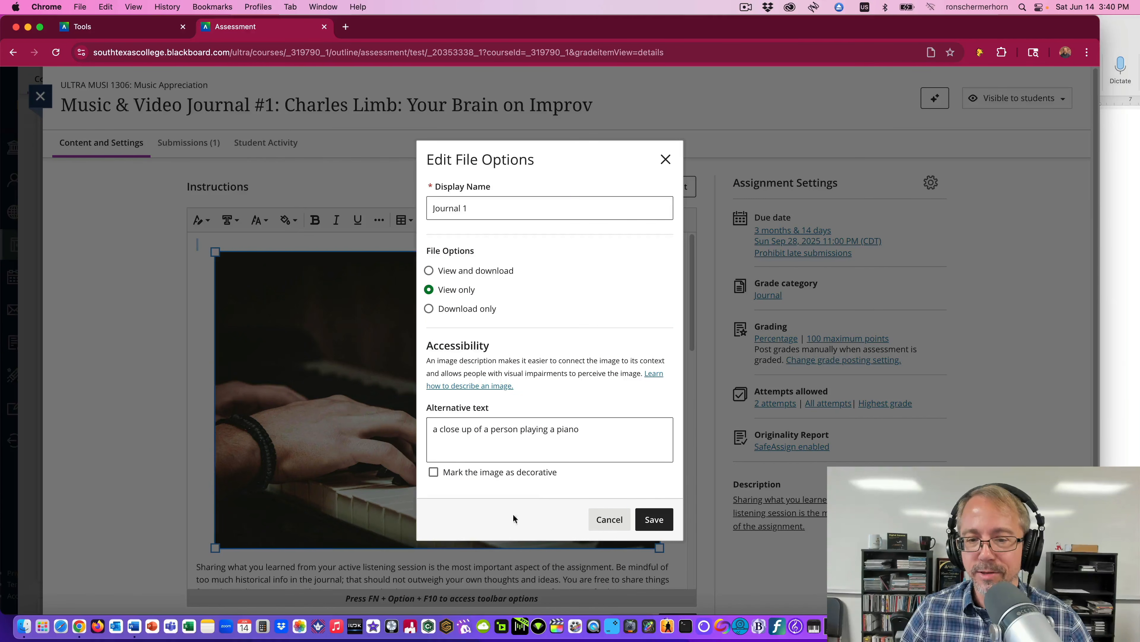
{"action": "left_click", "coordinate": [613, 525]}
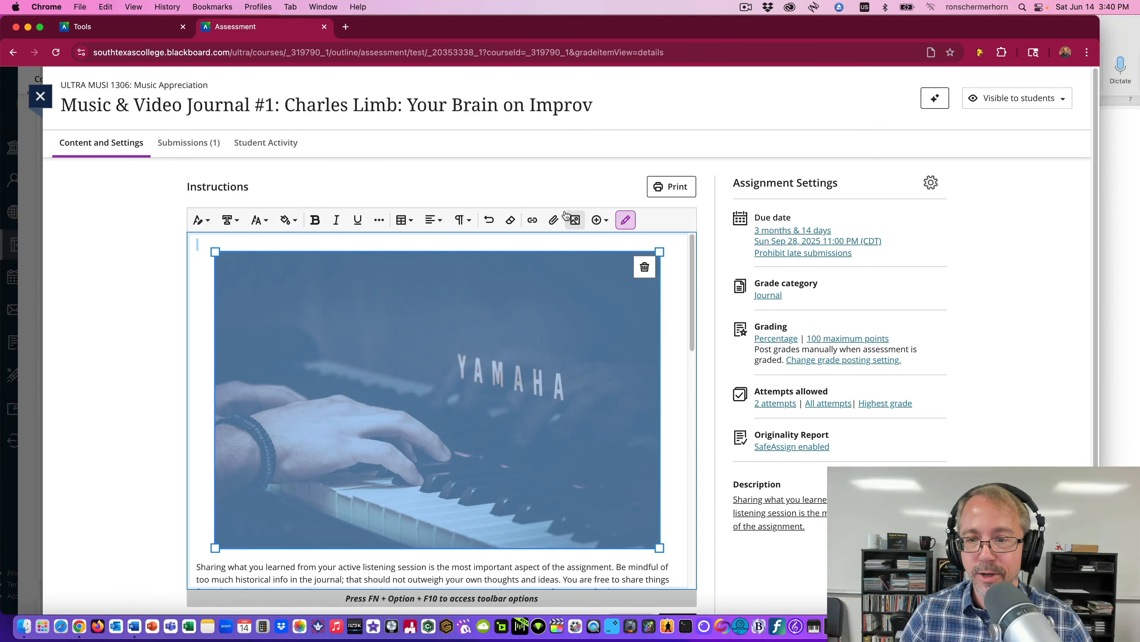
{"action": "left_click", "coordinate": [571, 220]}
{"action": "left_click", "coordinate": [543, 199]}
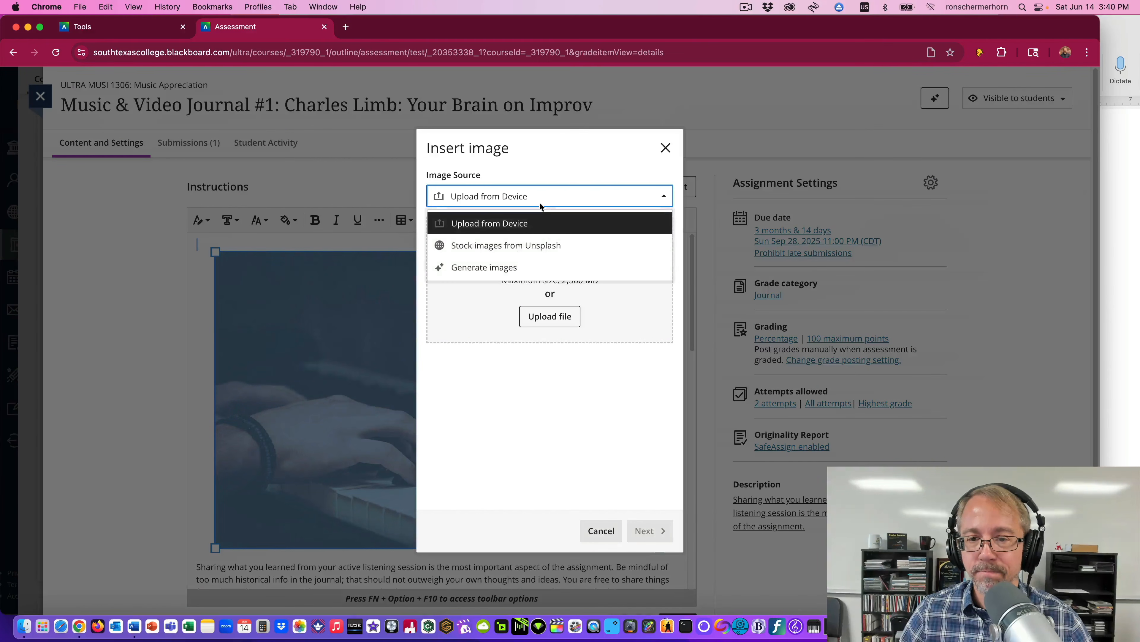
{"action": "left_click", "coordinate": [516, 248]}
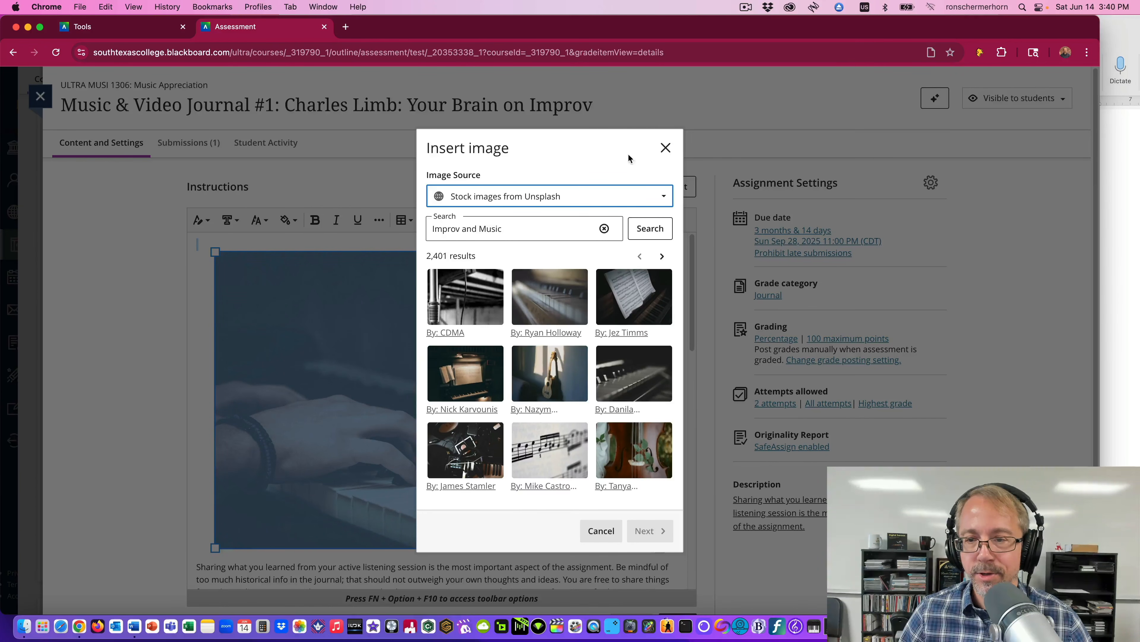
{"action": "left_click", "coordinate": [666, 148]}
- Delete the piano image from the instructions and page through the Unsplash stock images for "Improv and Music" in the Insert image dialog
{"action": "left_click", "coordinate": [644, 267]}
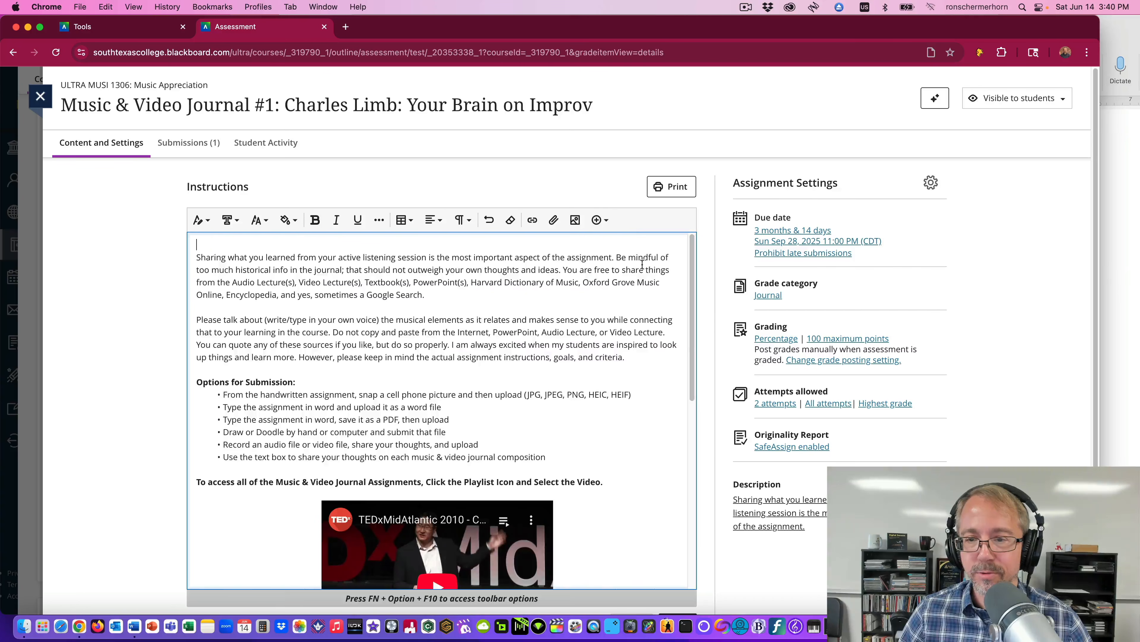
{"action": "left_click", "coordinate": [576, 220]}
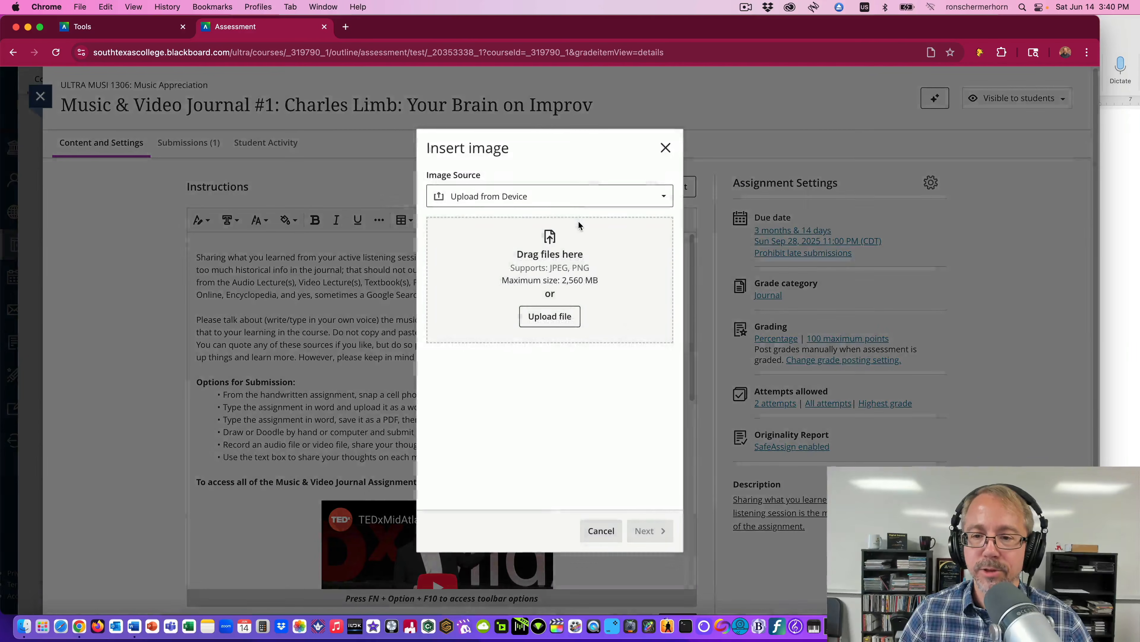
{"action": "left_click", "coordinate": [494, 198]}
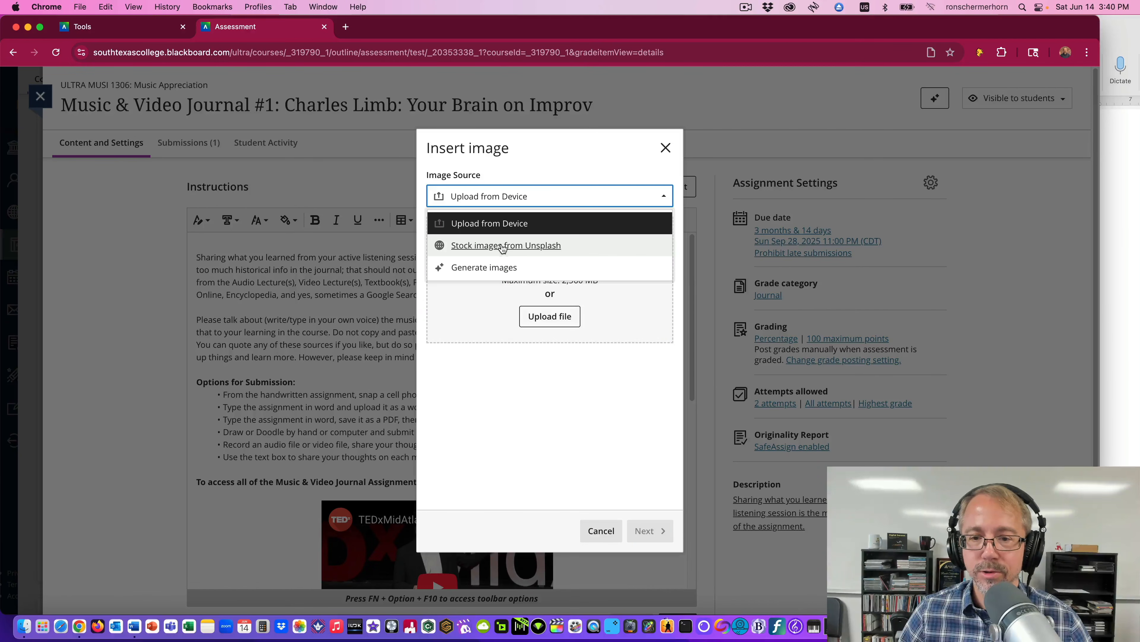
{"action": "left_click", "coordinate": [502, 245]}
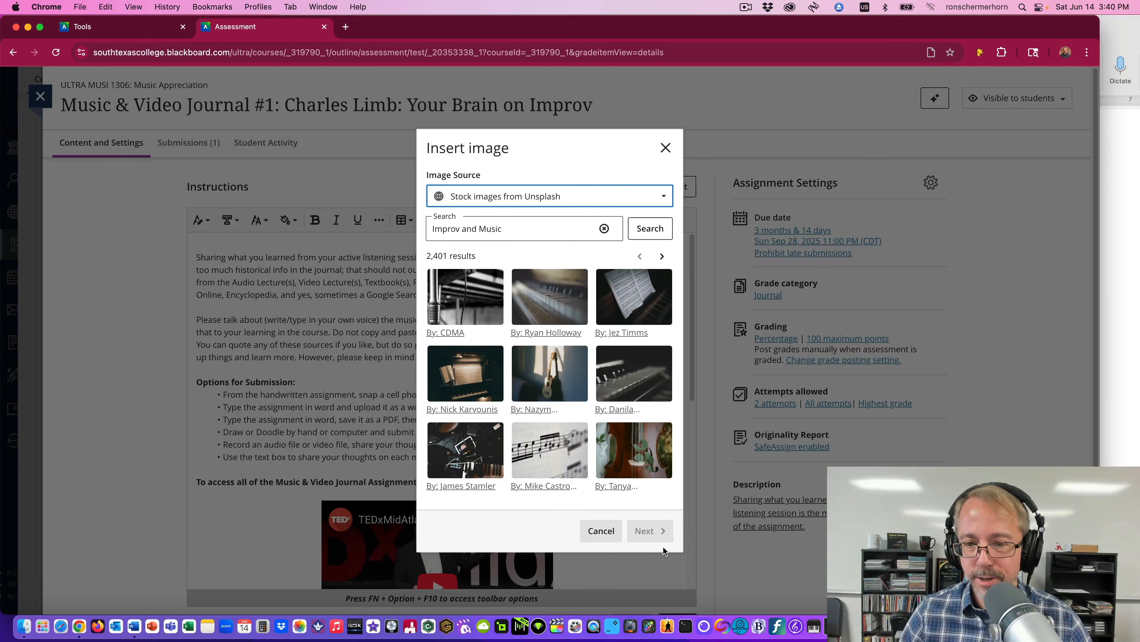
{"action": "left_click", "coordinate": [663, 257]}
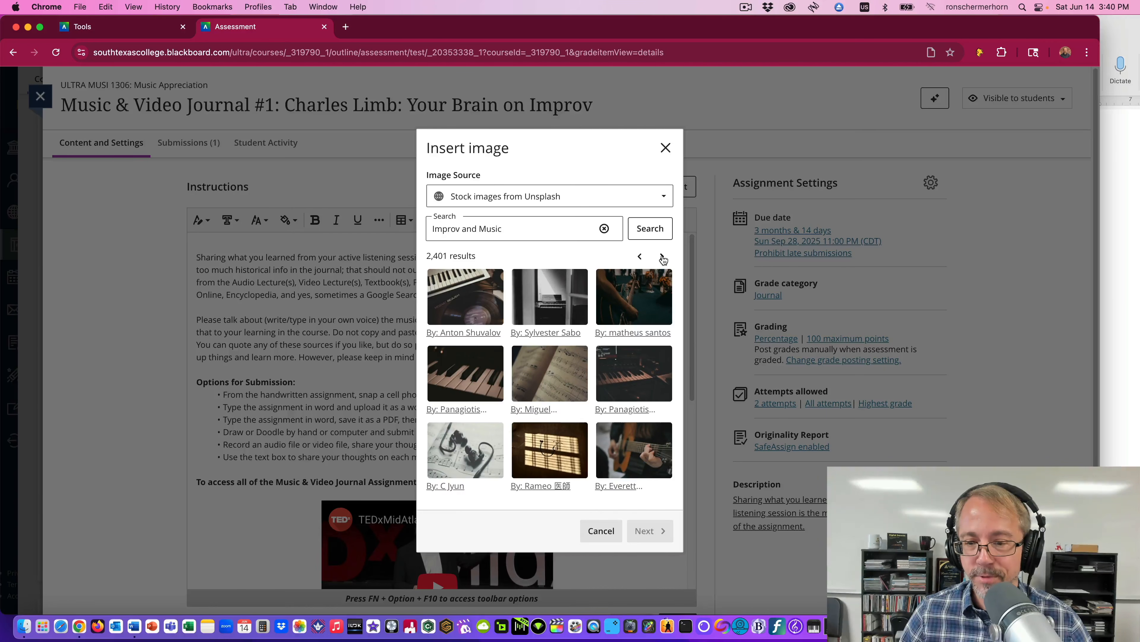
{"action": "left_click", "coordinate": [662, 257]}
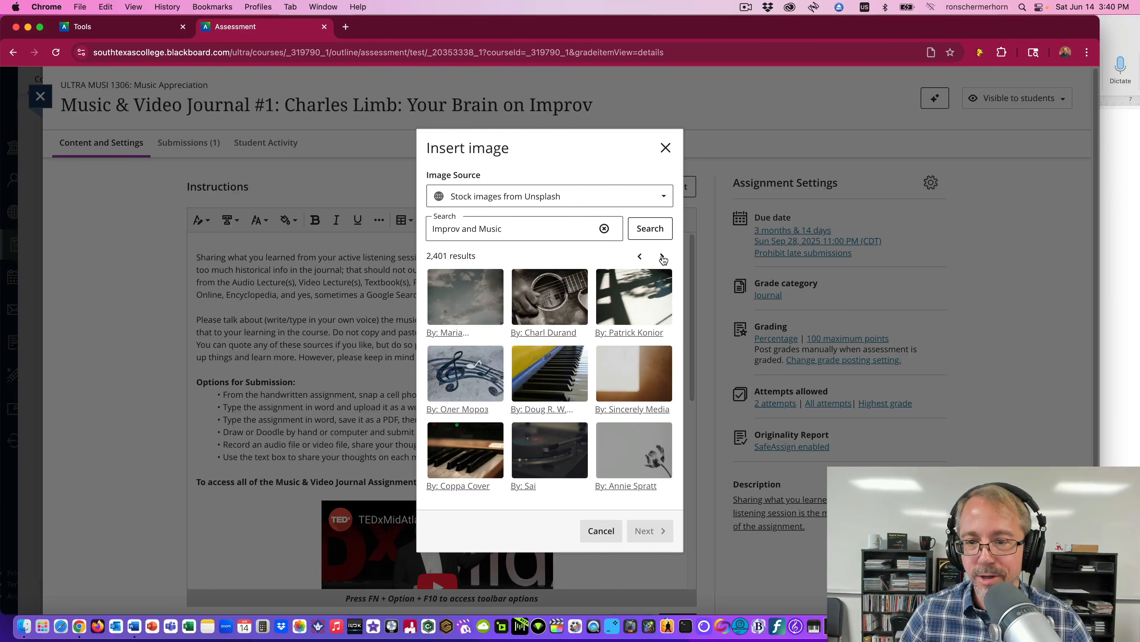
{"action": "left_click", "coordinate": [662, 257]}
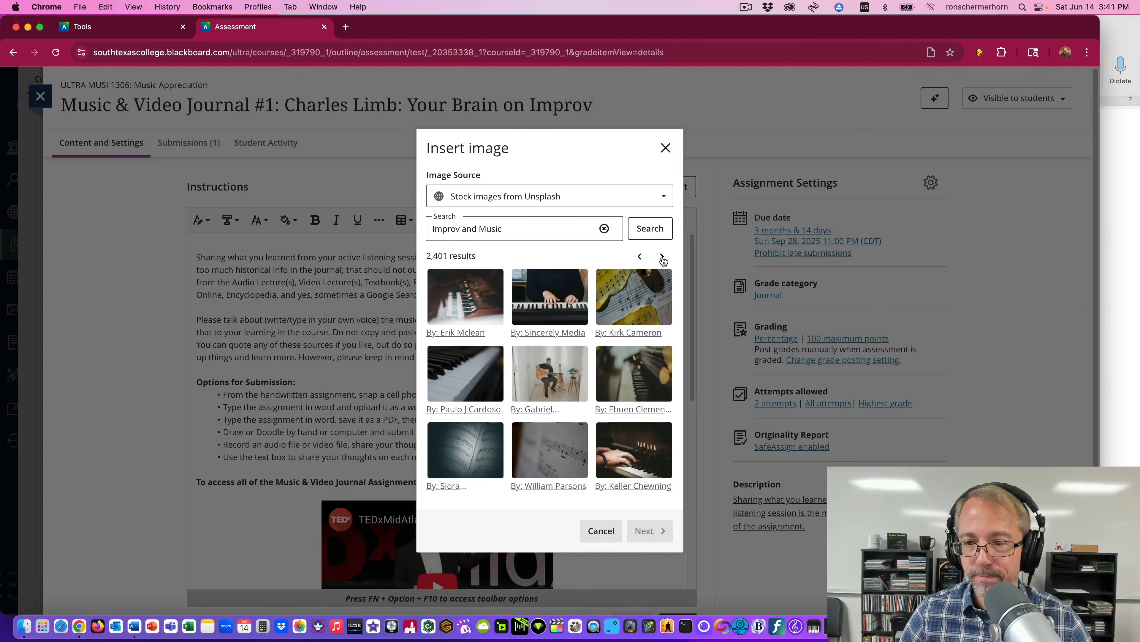
{"action": "left_click", "coordinate": [662, 258]}
{"action": "left_click", "coordinate": [662, 257]}
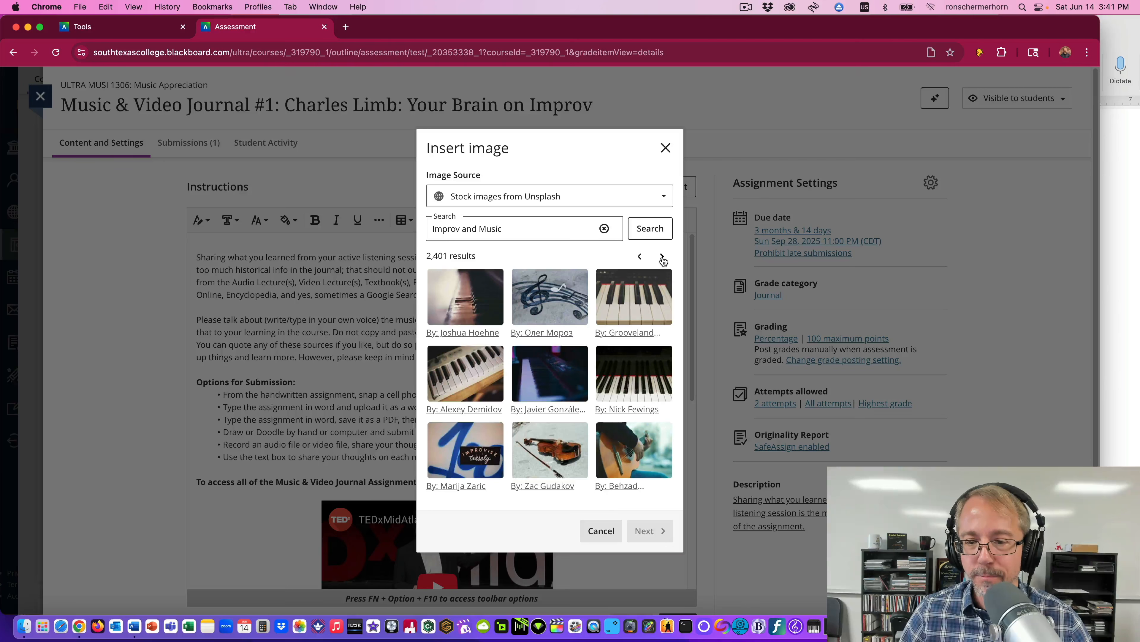
{"action": "left_click", "coordinate": [663, 257]}
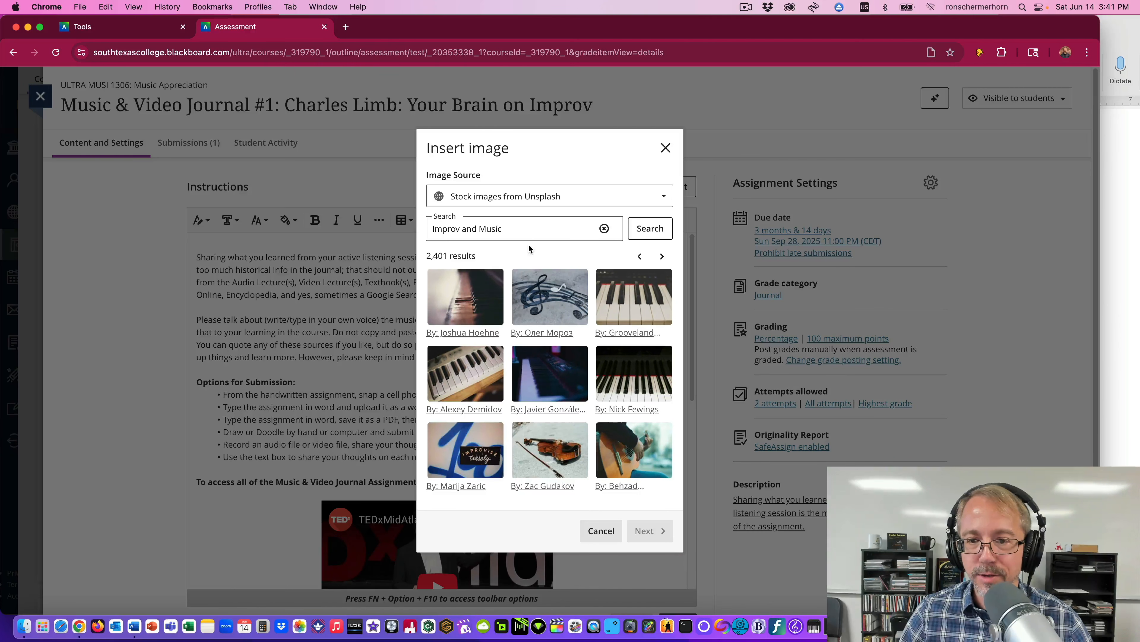
- Search the Unsplash stock images for "Jazz Band"
{"action": "left_click_drag", "start_coordinate": [516, 229], "coordinate": [411, 232]}
{"action": "key", "text": "BackSpace"}
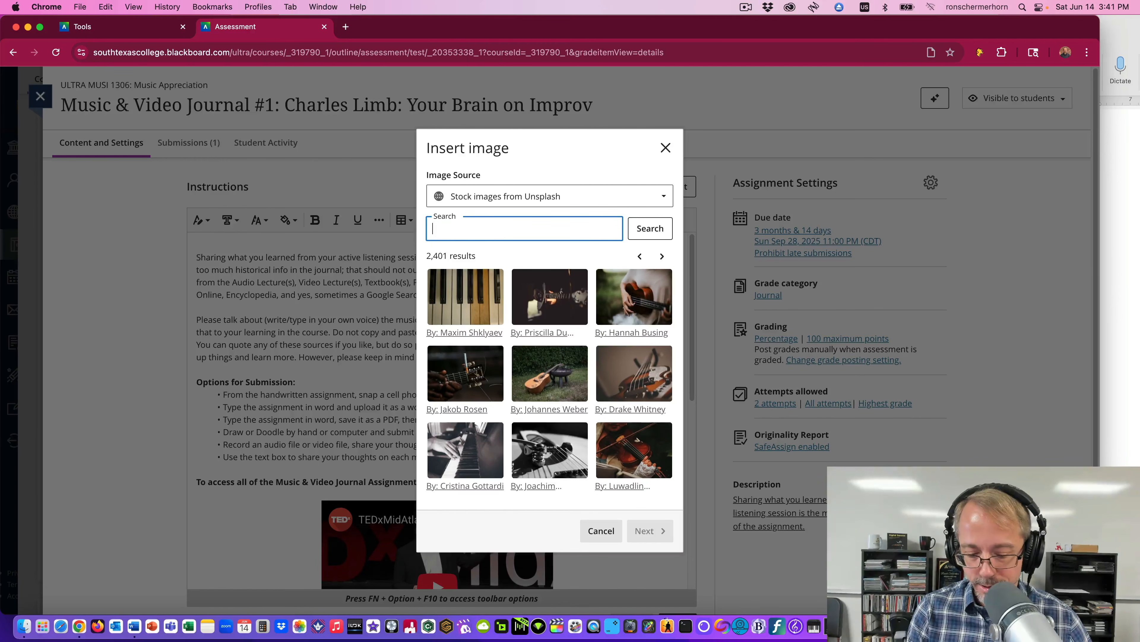
{"action": "type", "text": "Jaa"}
{"action": "key", "text": "BackSpace"}
{"action": "type", "text": "zz "}
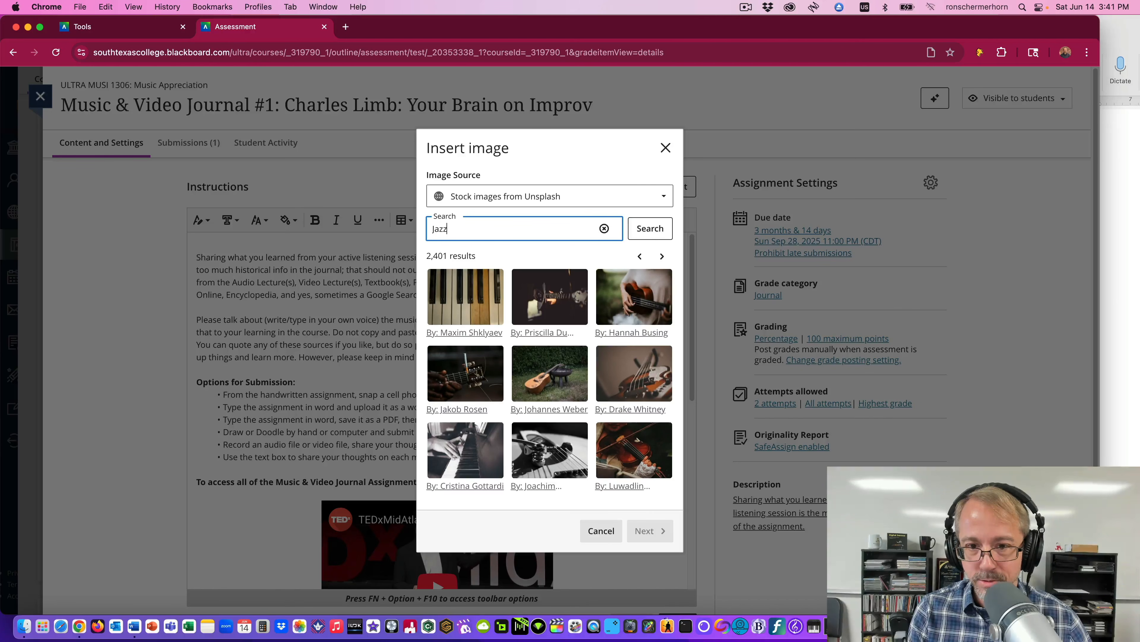
{"action": "type", "text": "Band"}
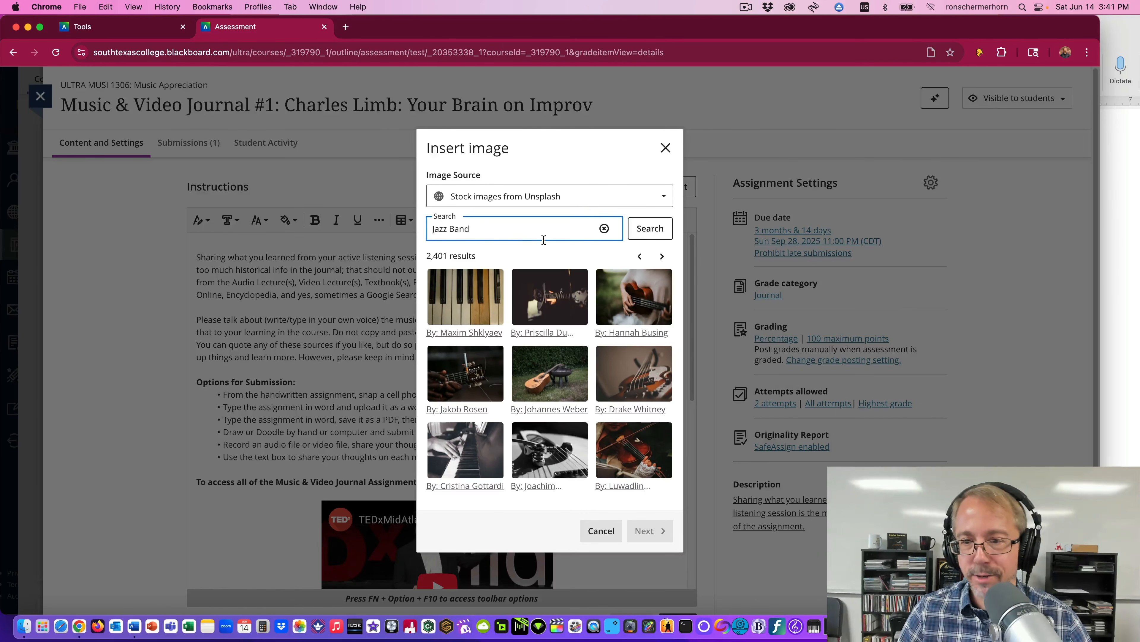
{"action": "left_click", "coordinate": [647, 230]}
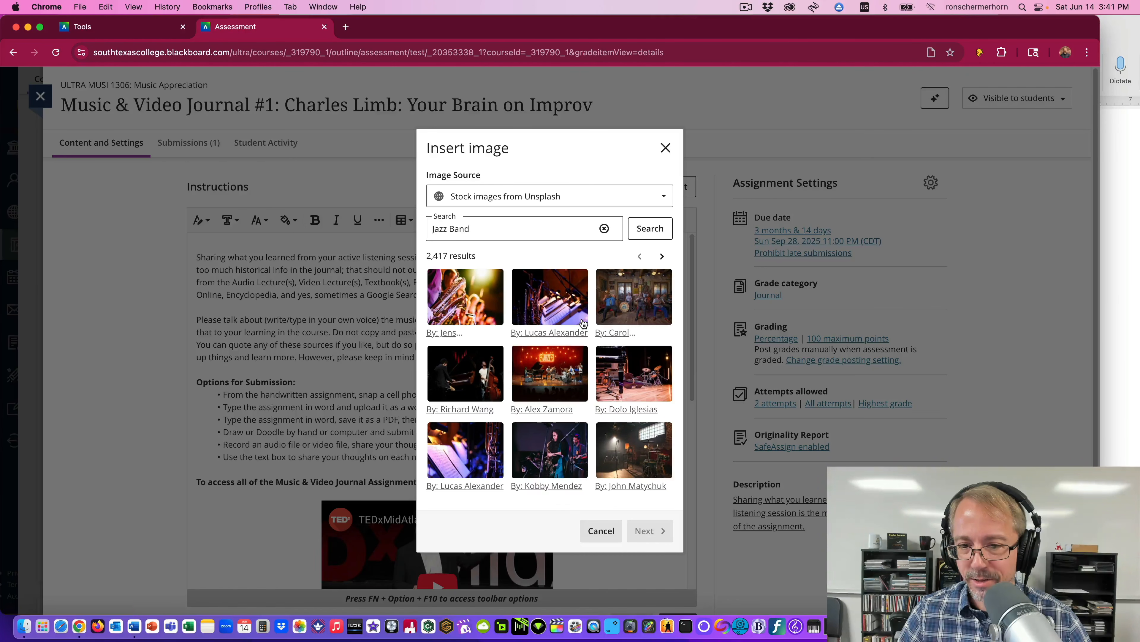
- Choose the black-and-white photo of a band playing outdoors from the third page of results and proceed to its cropping options
{"action": "left_click", "coordinate": [662, 258]}
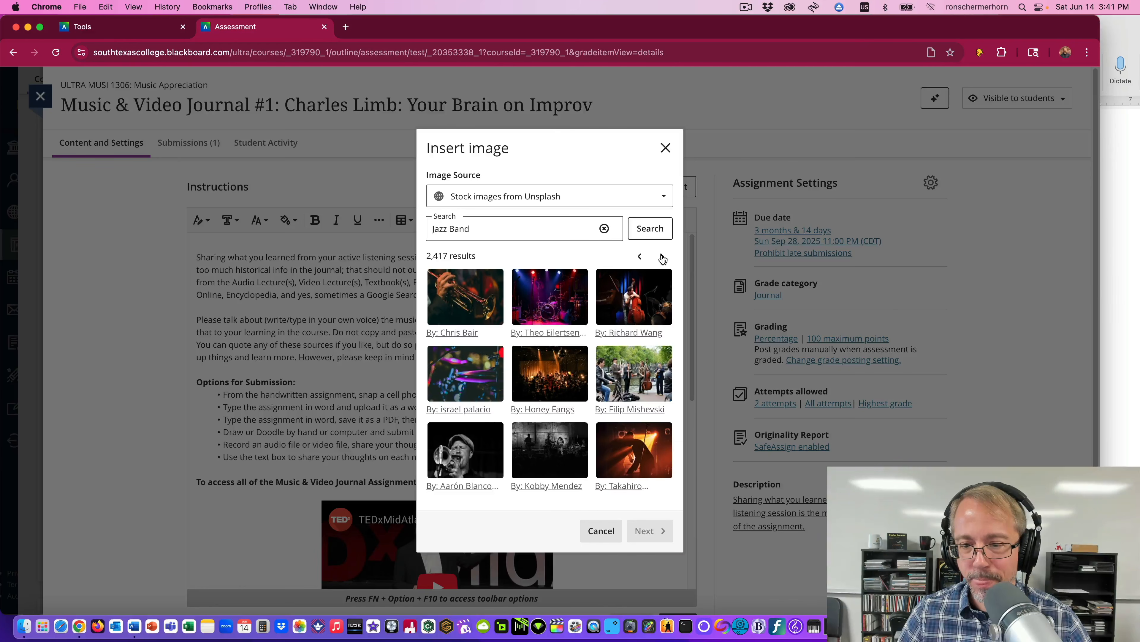
{"action": "left_click", "coordinate": [663, 257]}
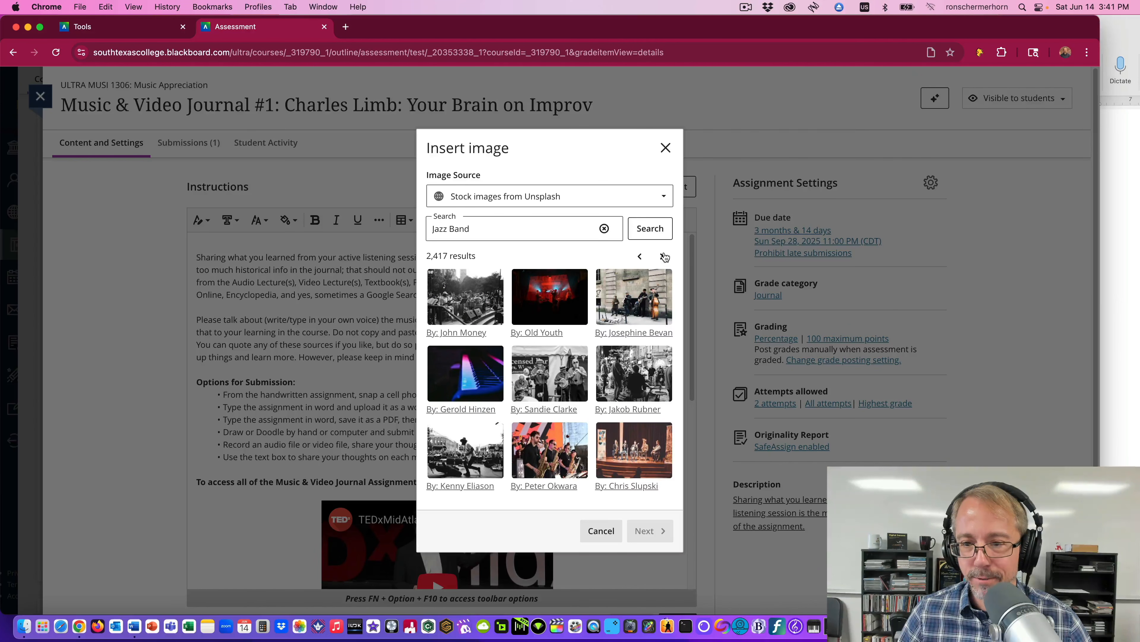
{"action": "left_click", "coordinate": [475, 305]}
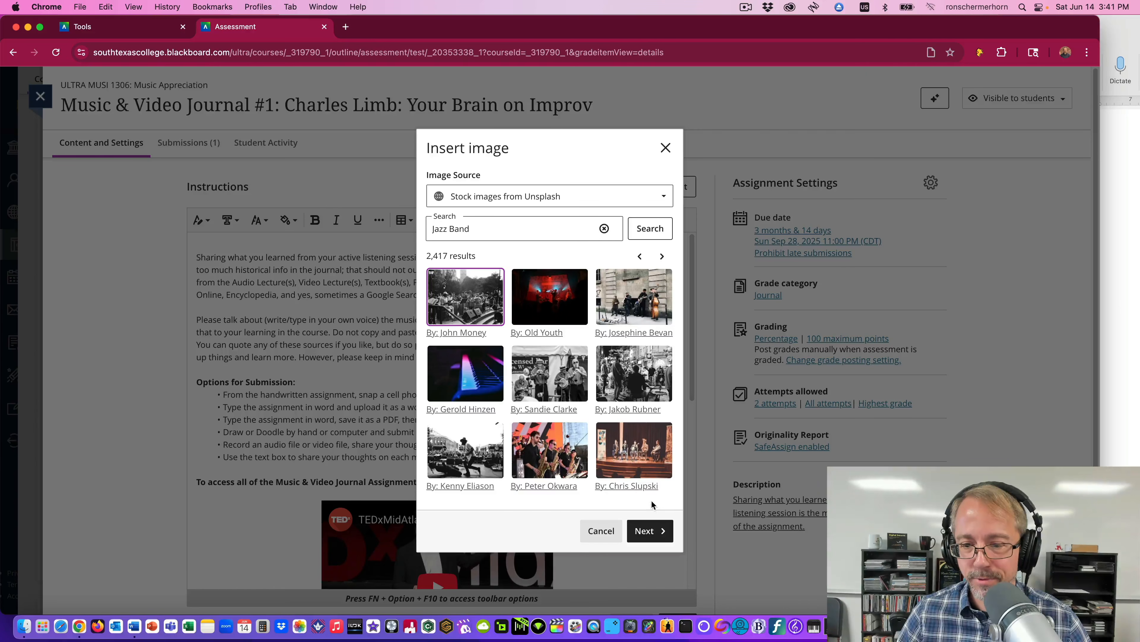
{"action": "left_click", "coordinate": [650, 530]}
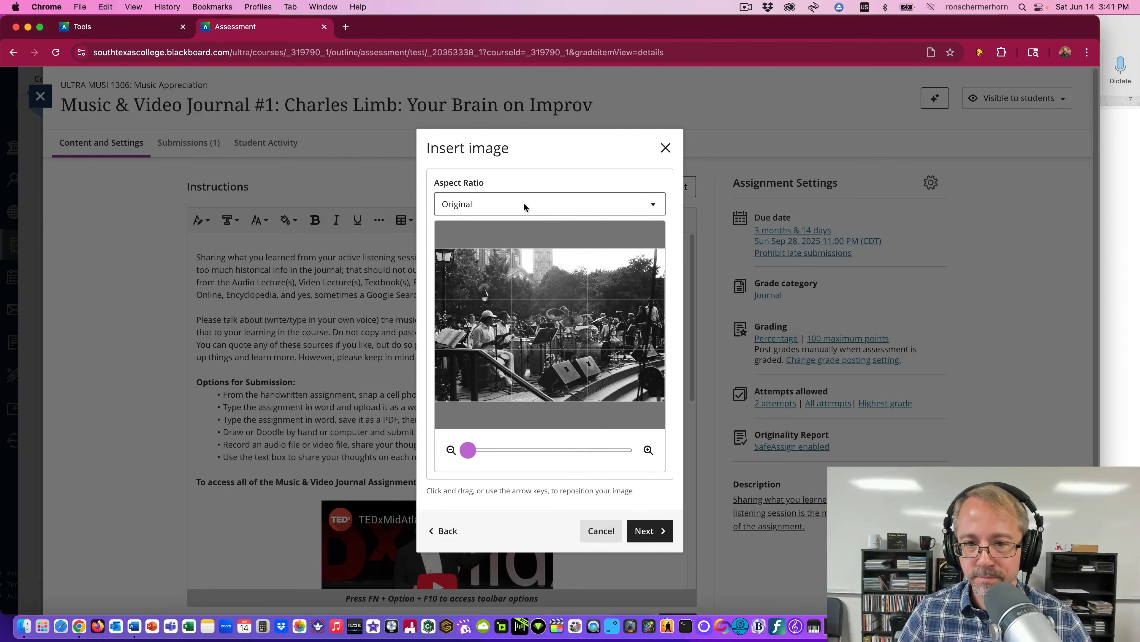
- Try the Square aspect ratio on the band photo, and set it to the landscape ratio 16:10
{"action": "left_click", "coordinate": [516, 197]}
{"action": "left_click", "coordinate": [471, 254]}
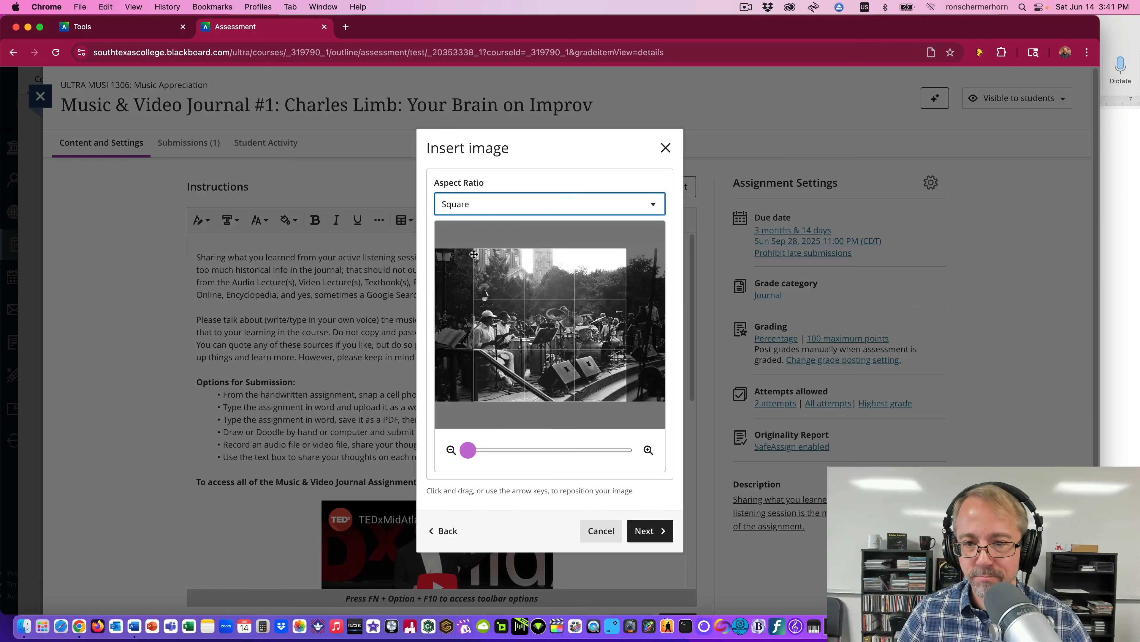
{"action": "left_click", "coordinate": [556, 203]}
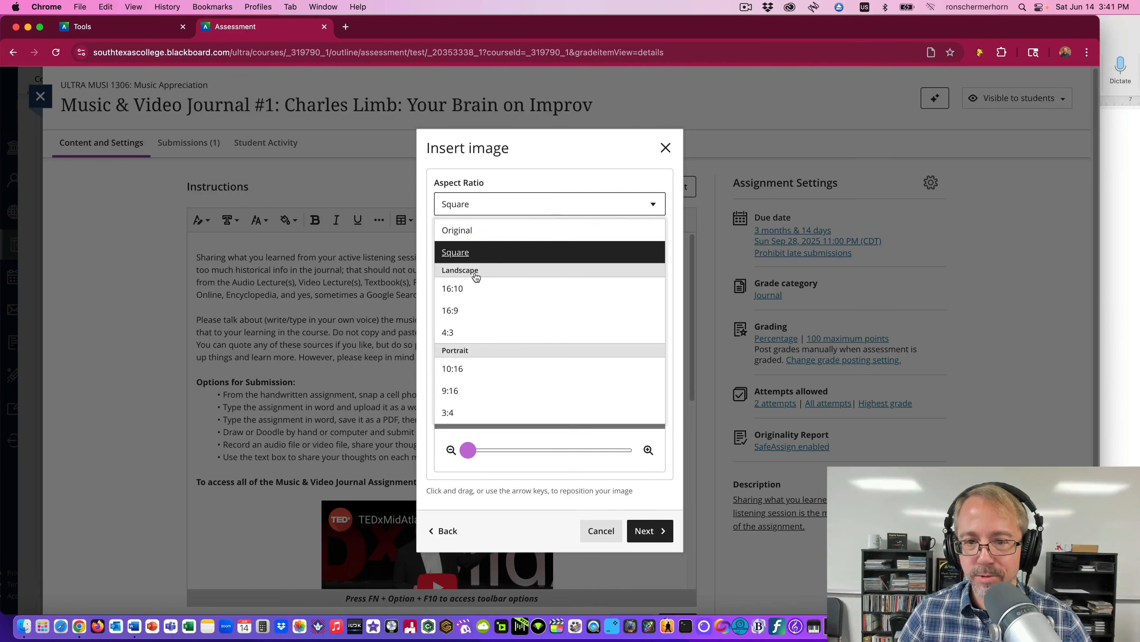
{"action": "left_click", "coordinate": [453, 289]}
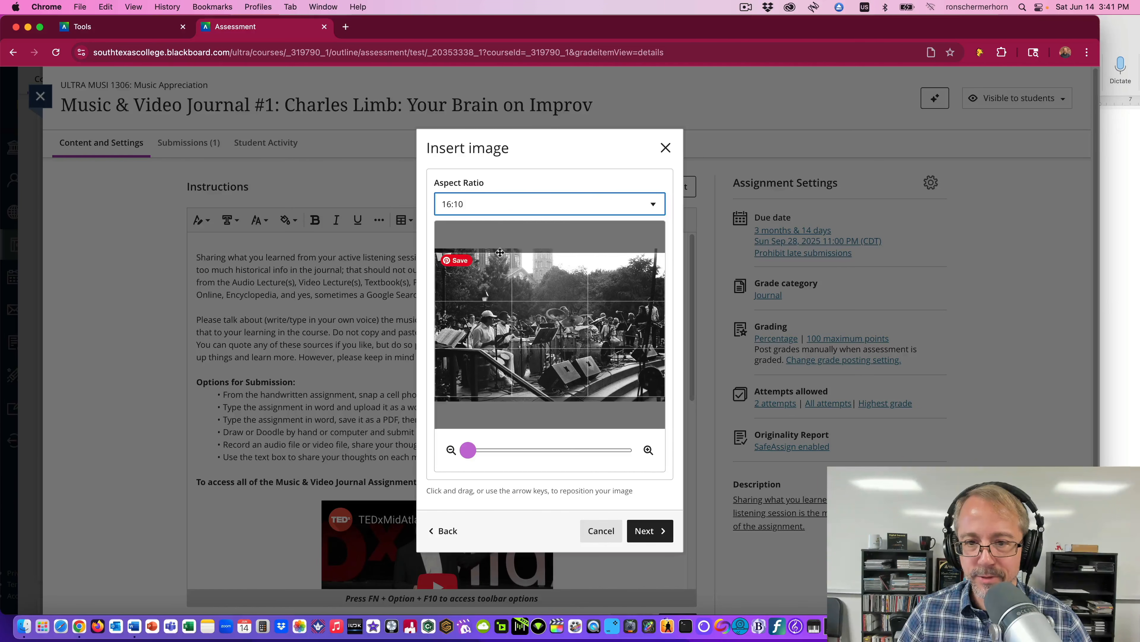
- Accept the 16:10 crop, set the image to View only with the display name "Jazz", and insert it into the instructions
{"action": "left_click", "coordinate": [651, 540]}
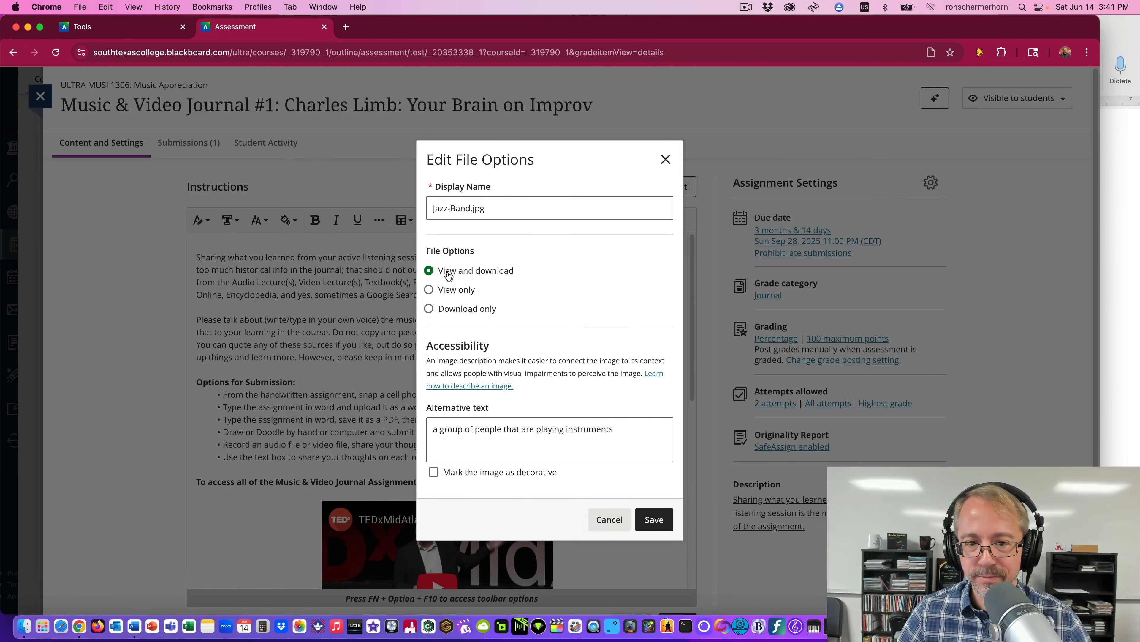
{"action": "left_click", "coordinate": [429, 289]}
{"action": "left_click", "coordinate": [500, 207]}
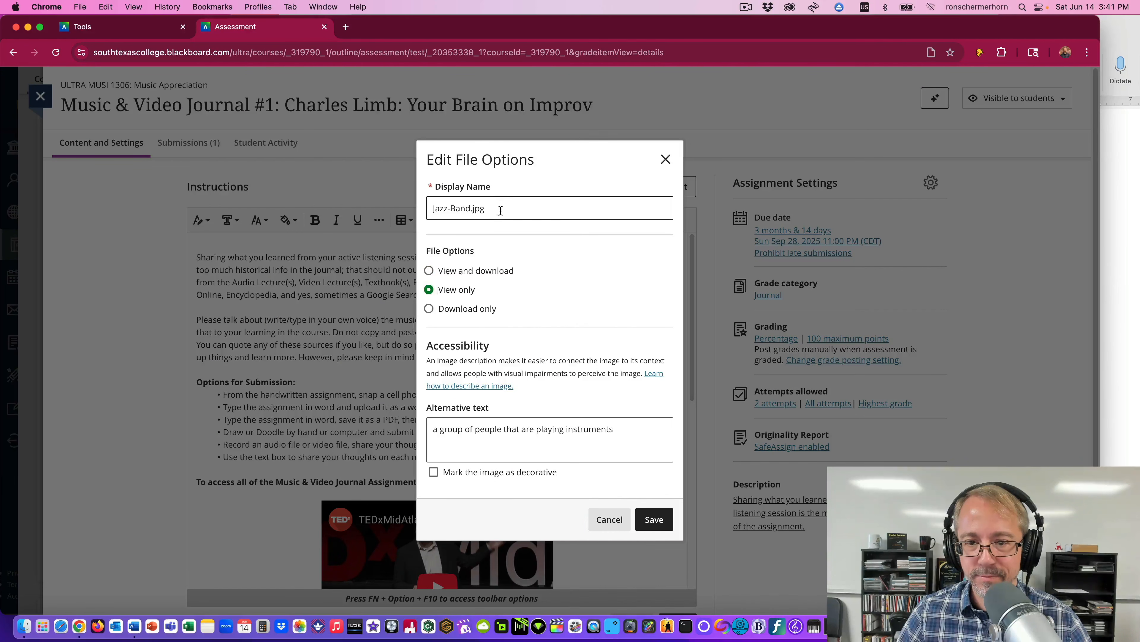
{"action": "key", "text": "super+a"}
{"action": "type", "text": "Jazz"}
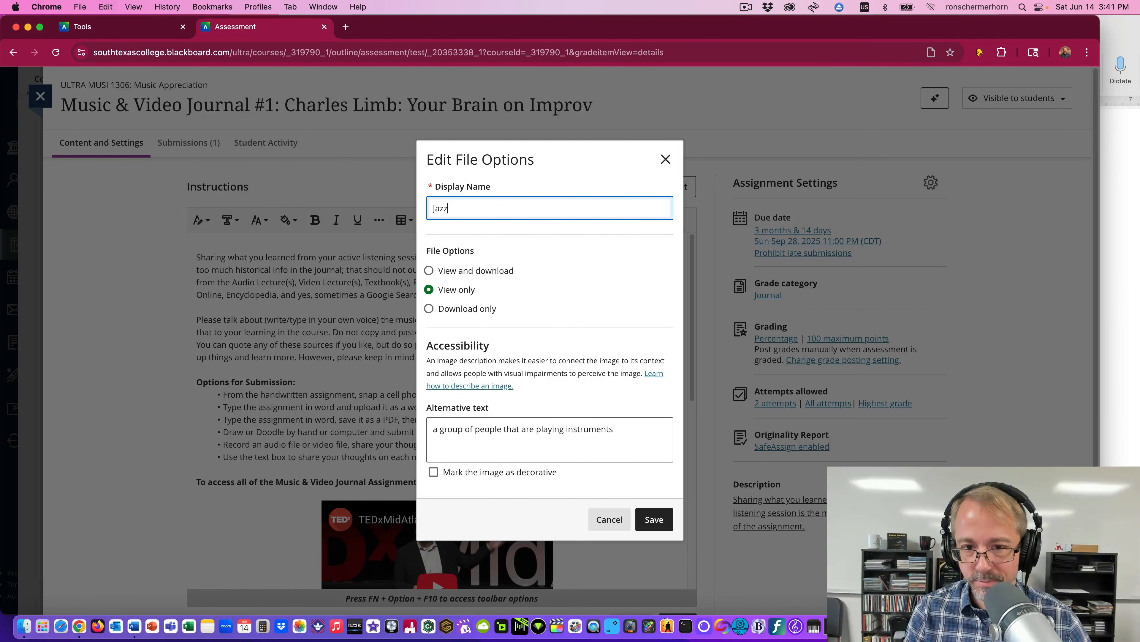
{"action": "left_click", "coordinate": [654, 519]}
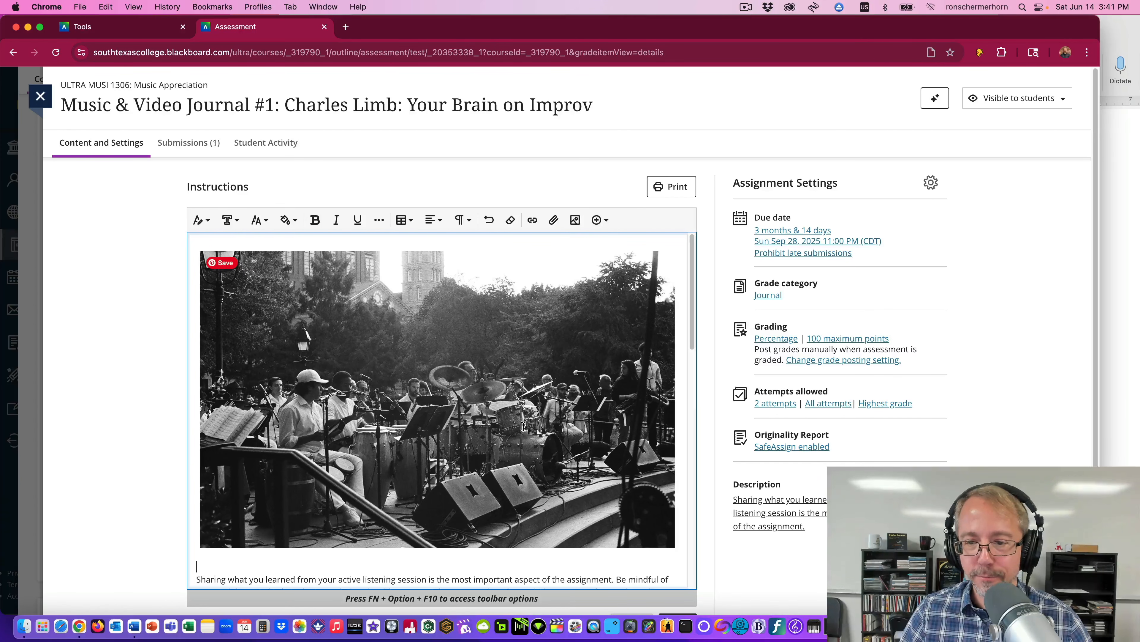
- Review how the band photo sits in the instructions and remove the blank line between it and the first paragraph
{"action": "scroll", "coordinate": [593, 432], "scroll_direction": "down", "scroll_amount": 2}
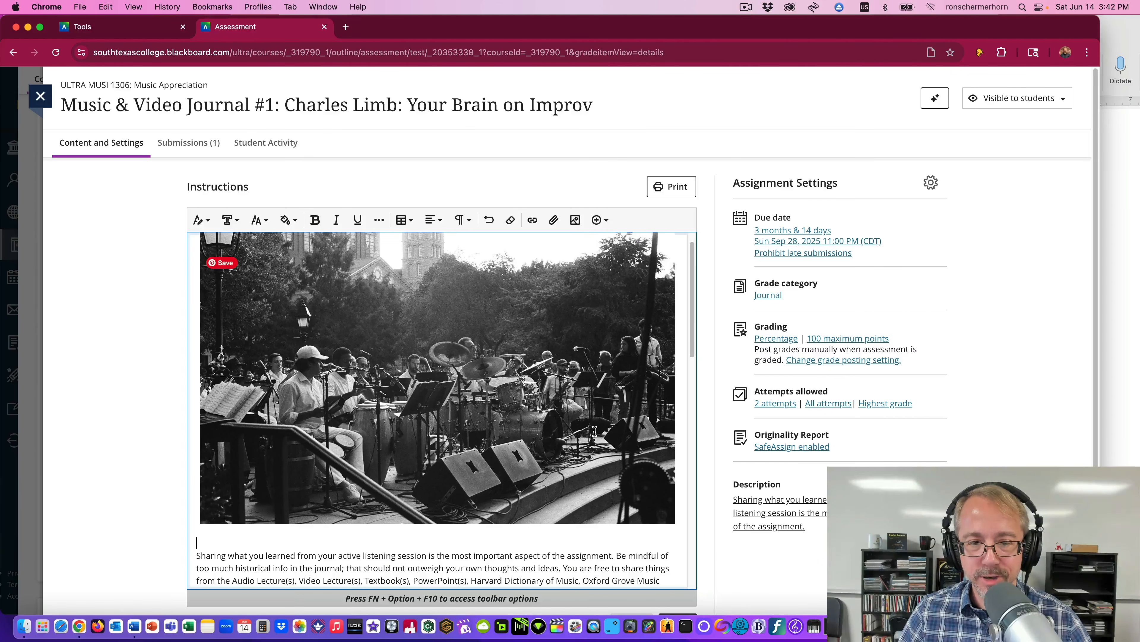
{"action": "scroll", "coordinate": [595, 431], "scroll_direction": "down", "scroll_amount": 3}
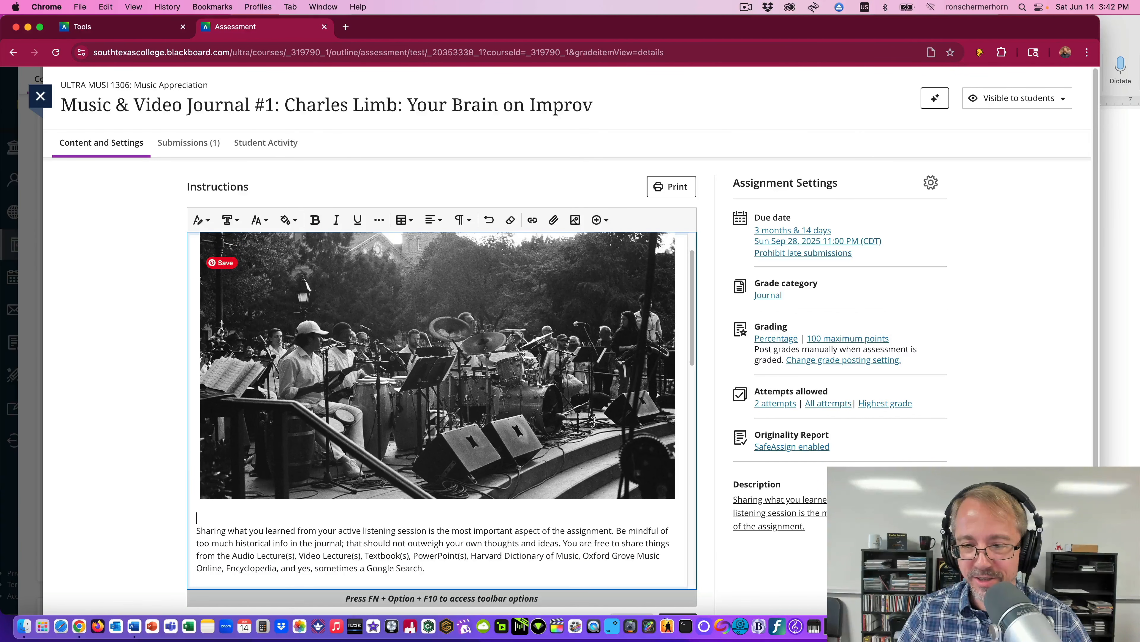
{"action": "scroll", "coordinate": [587, 398], "scroll_direction": "down", "scroll_amount": 3}
{"action": "scroll", "coordinate": [586, 394], "scroll_direction": "up", "scroll_amount": 3}
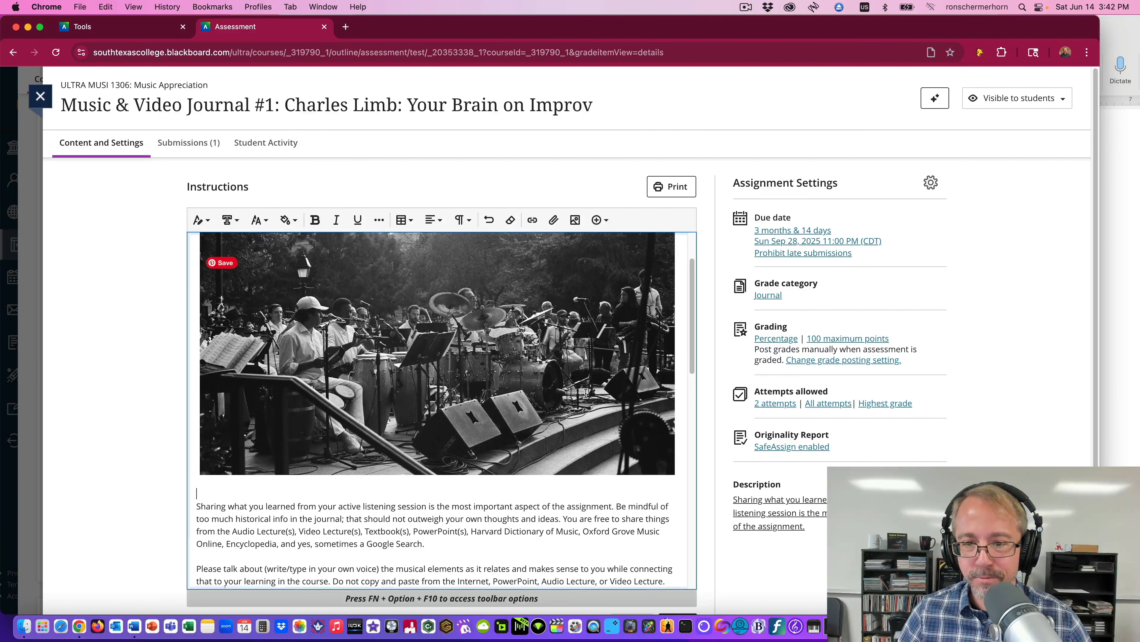
{"action": "scroll", "coordinate": [586, 393], "scroll_direction": "up", "scroll_amount": 5}
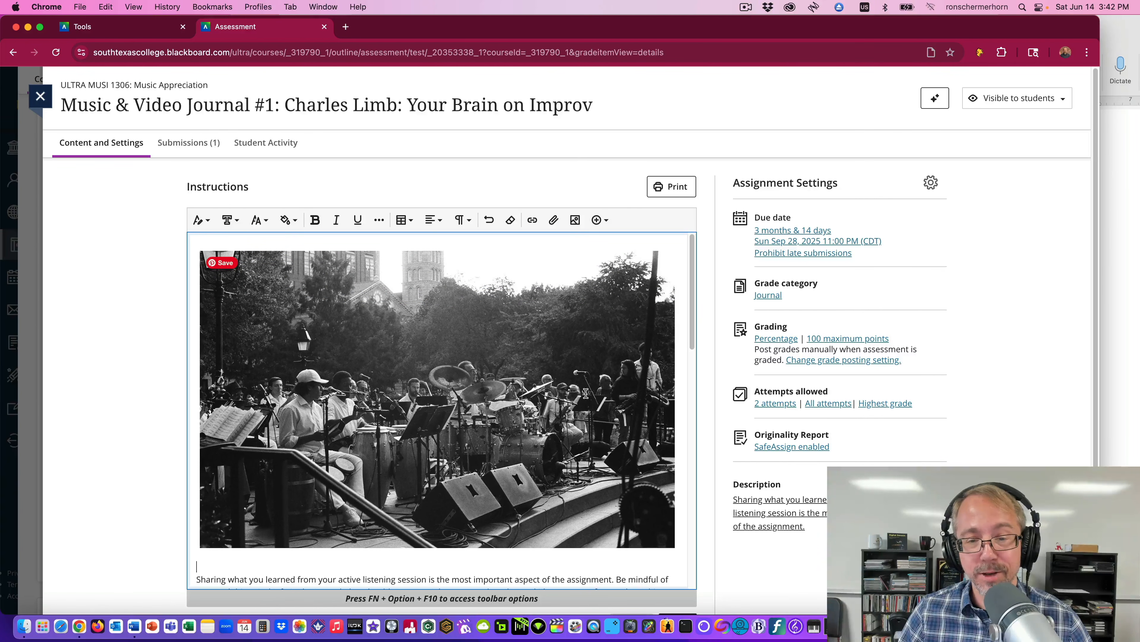
{"action": "scroll", "coordinate": [586, 393], "scroll_direction": "down", "scroll_amount": 5}
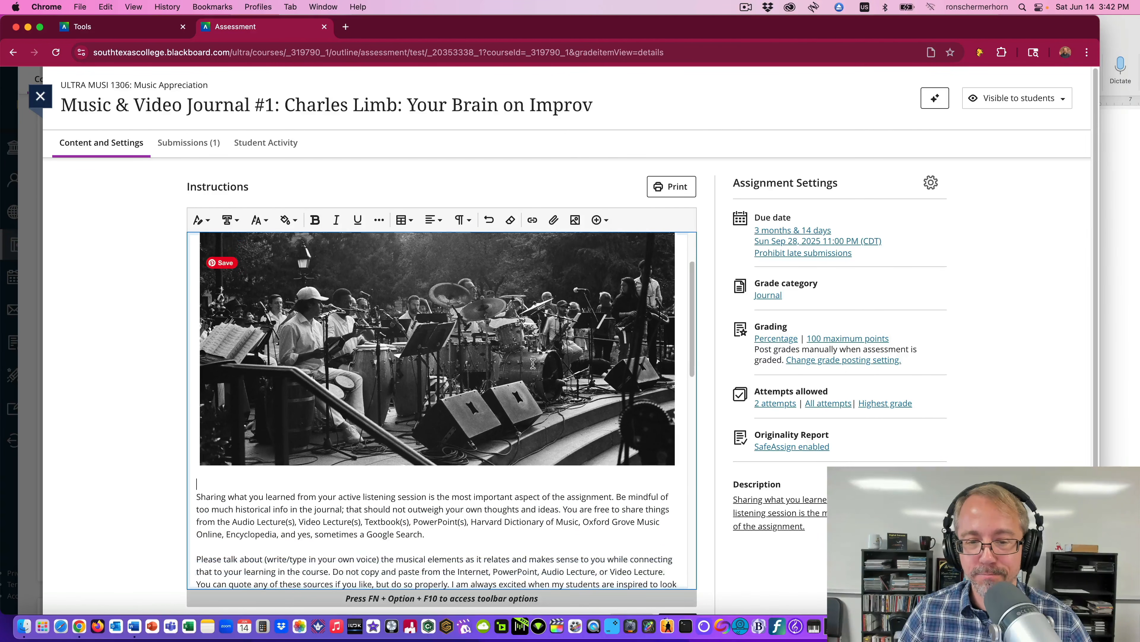
{"action": "scroll", "coordinate": [533, 364], "scroll_direction": "up", "scroll_amount": 3}
{"action": "scroll", "coordinate": [533, 363], "scroll_direction": "down", "scroll_amount": 5}
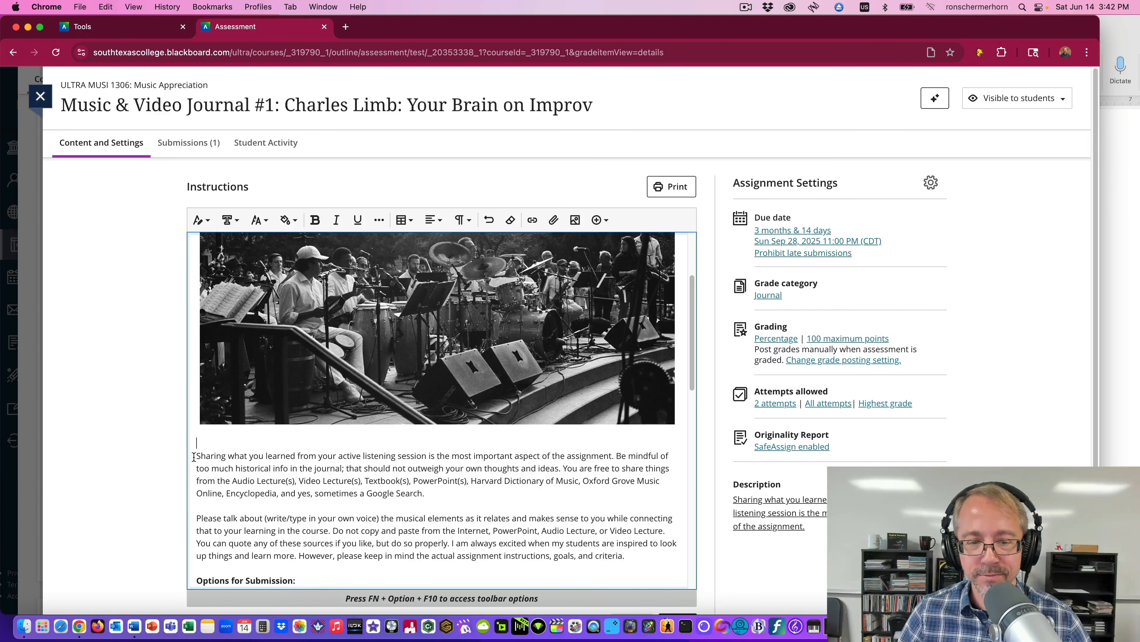
{"action": "scroll", "coordinate": [194, 456], "scroll_direction": "down", "scroll_amount": 1}
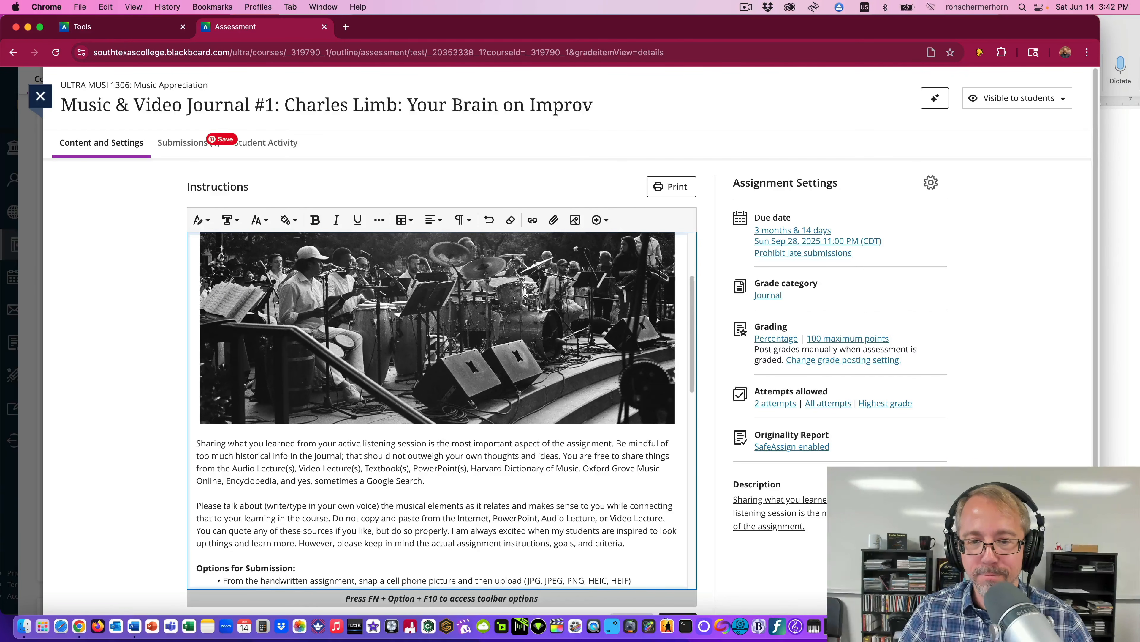
{"action": "scroll", "coordinate": [567, 358], "scroll_direction": "up", "scroll_amount": 3}
{"action": "scroll", "coordinate": [568, 358], "scroll_direction": "up", "scroll_amount": 2}
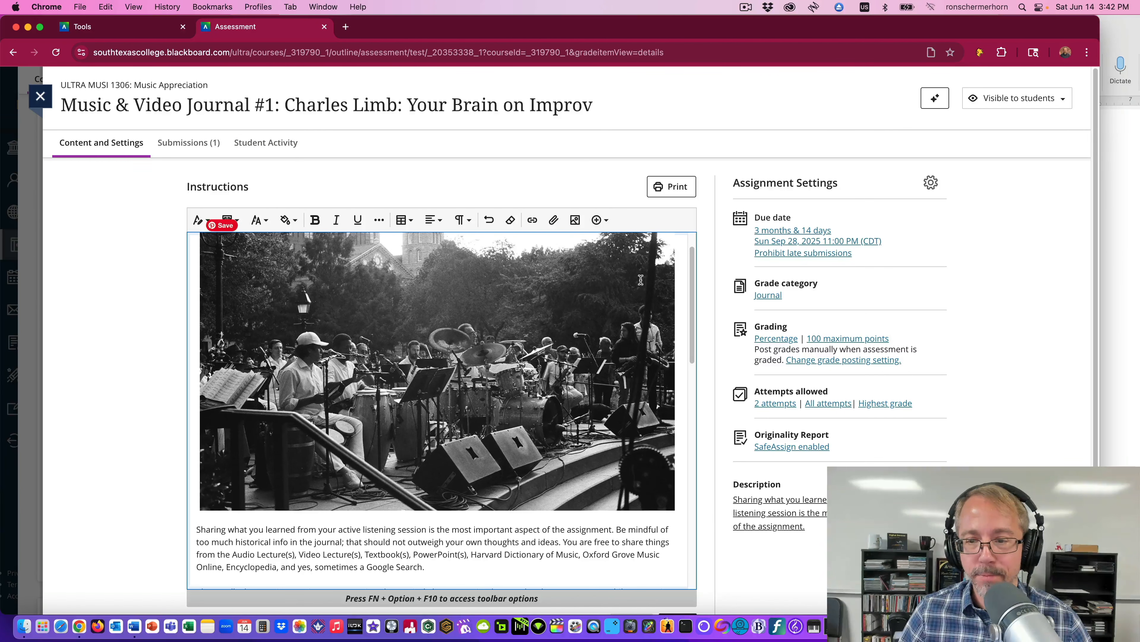
{"action": "scroll", "coordinate": [642, 280], "scroll_direction": "down", "scroll_amount": 3}
{"action": "scroll", "coordinate": [641, 280], "scroll_direction": "up", "scroll_amount": 4}
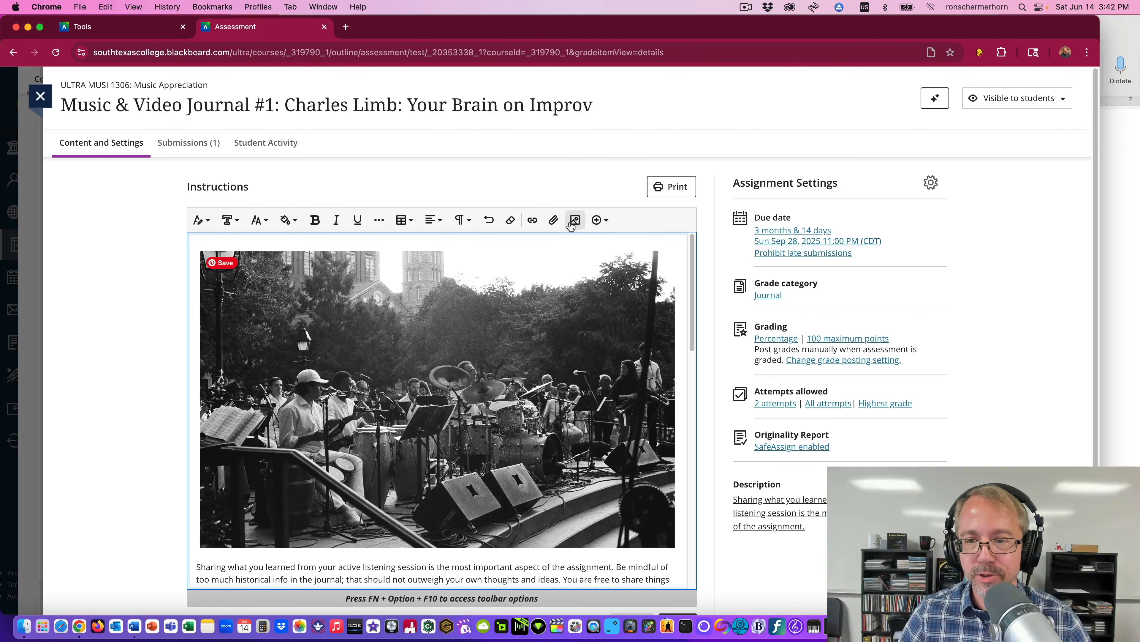
- Delete the band photo from the journal instructions
{"action": "left_click", "coordinate": [575, 220]}
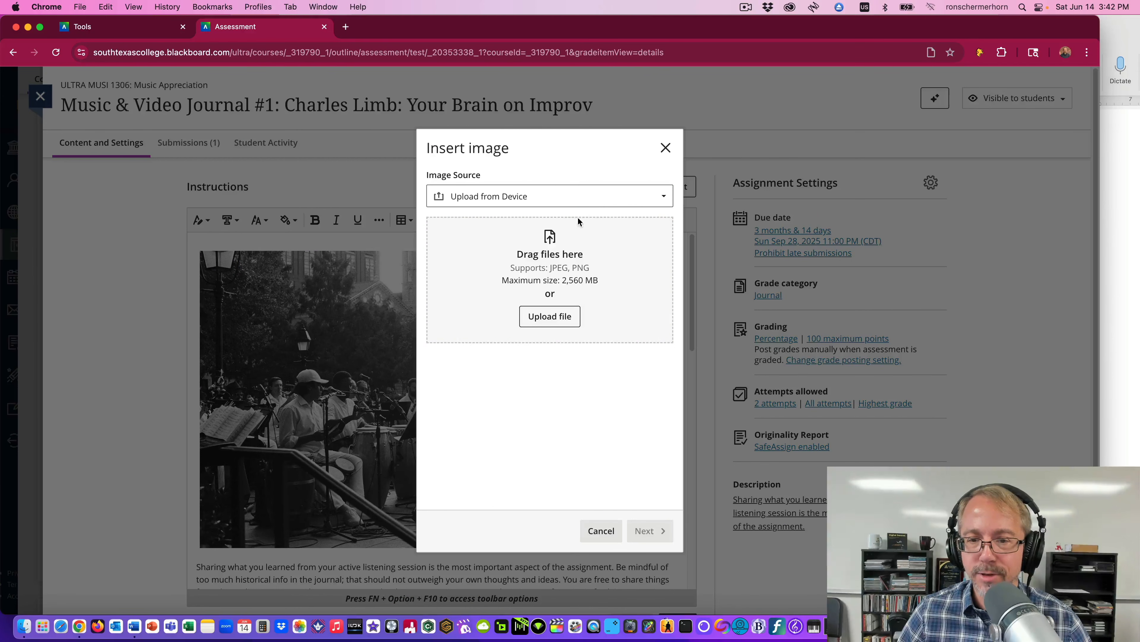
{"action": "left_click", "coordinate": [665, 148]}
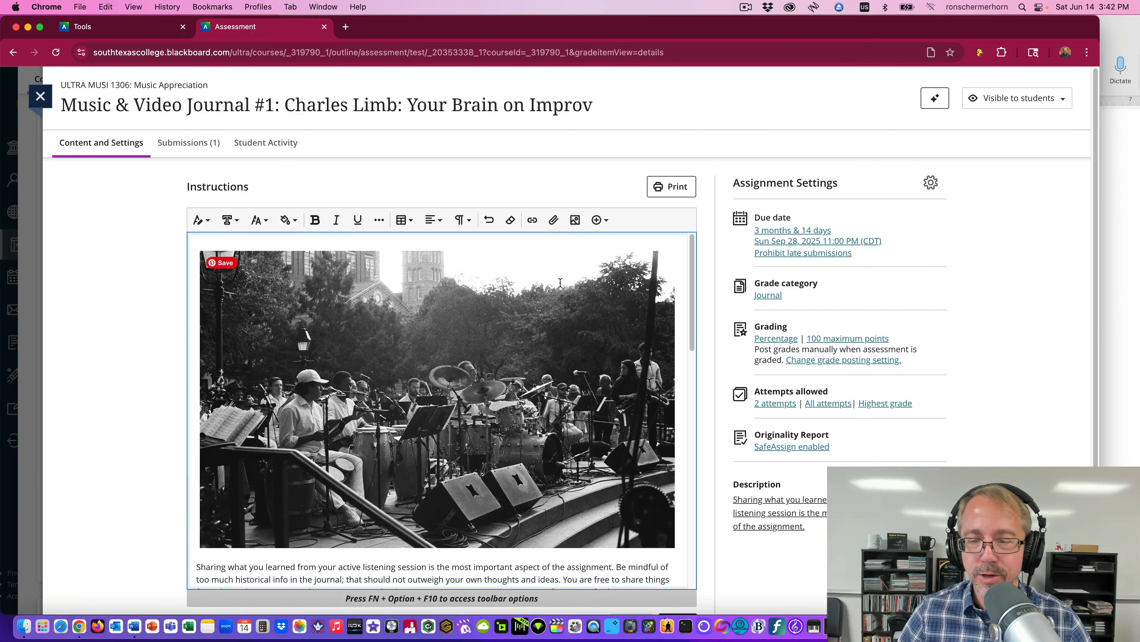
{"action": "left_click", "coordinate": [590, 268]}
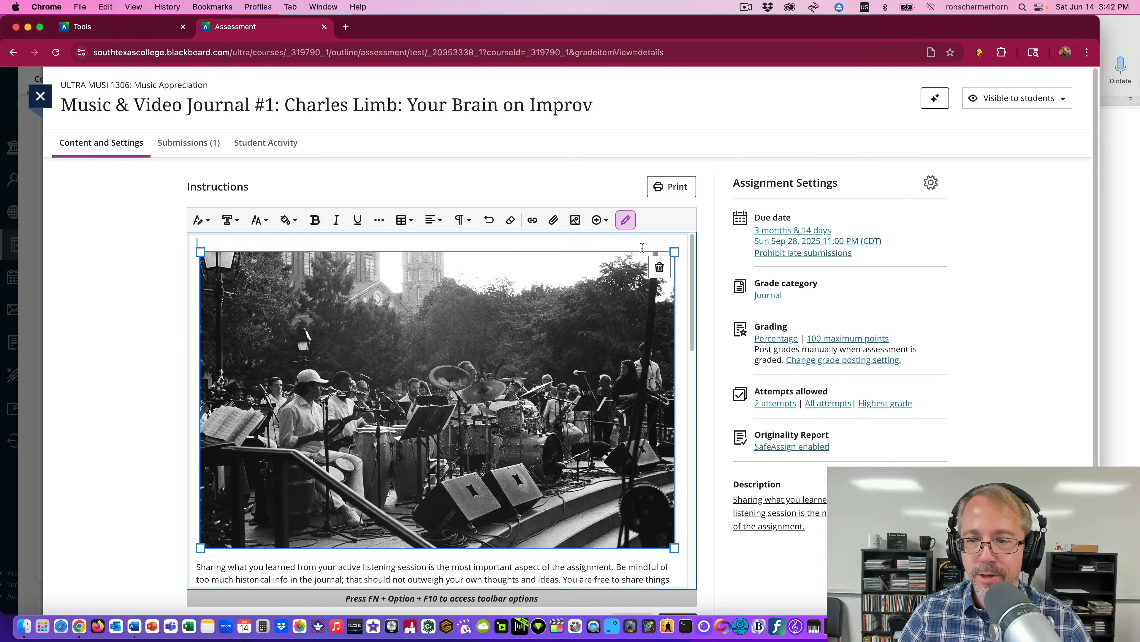
{"action": "left_click", "coordinate": [657, 265]}
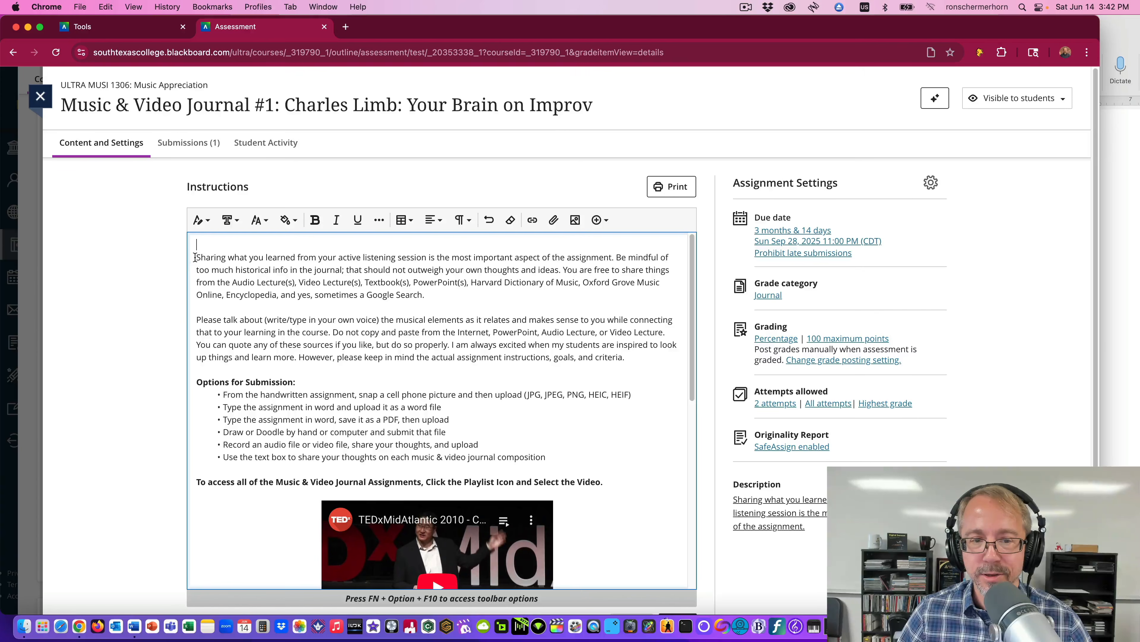
- Start a new image in the instructions with Generate images as the source and begin its description with "Music &"
{"action": "left_click", "coordinate": [575, 220]}
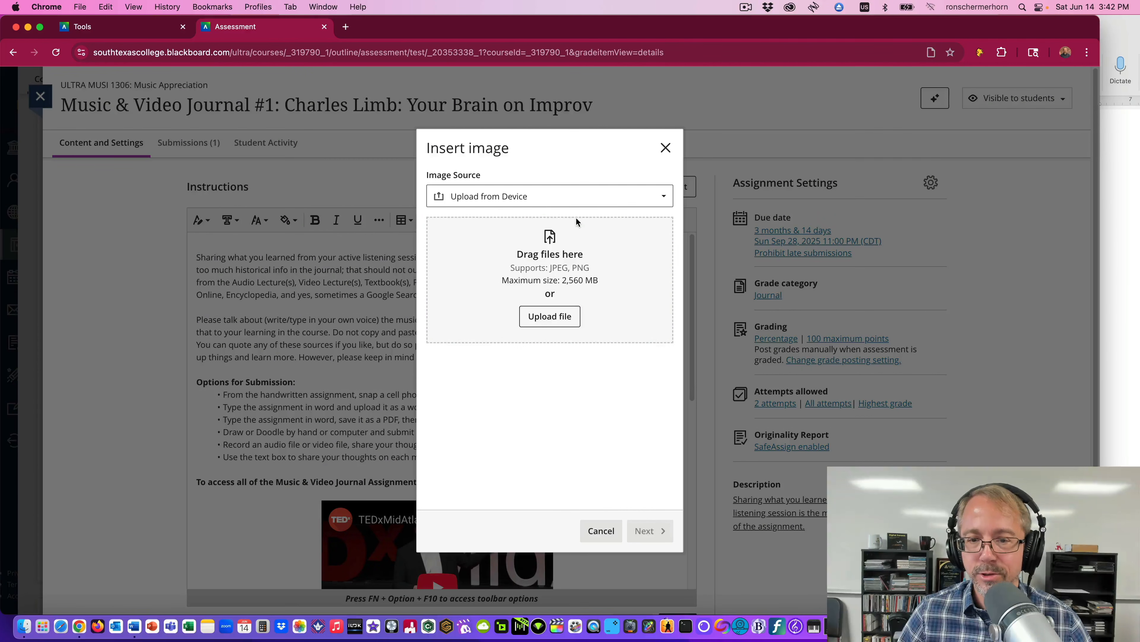
{"action": "left_click", "coordinate": [535, 196]}
{"action": "left_click", "coordinate": [485, 268]}
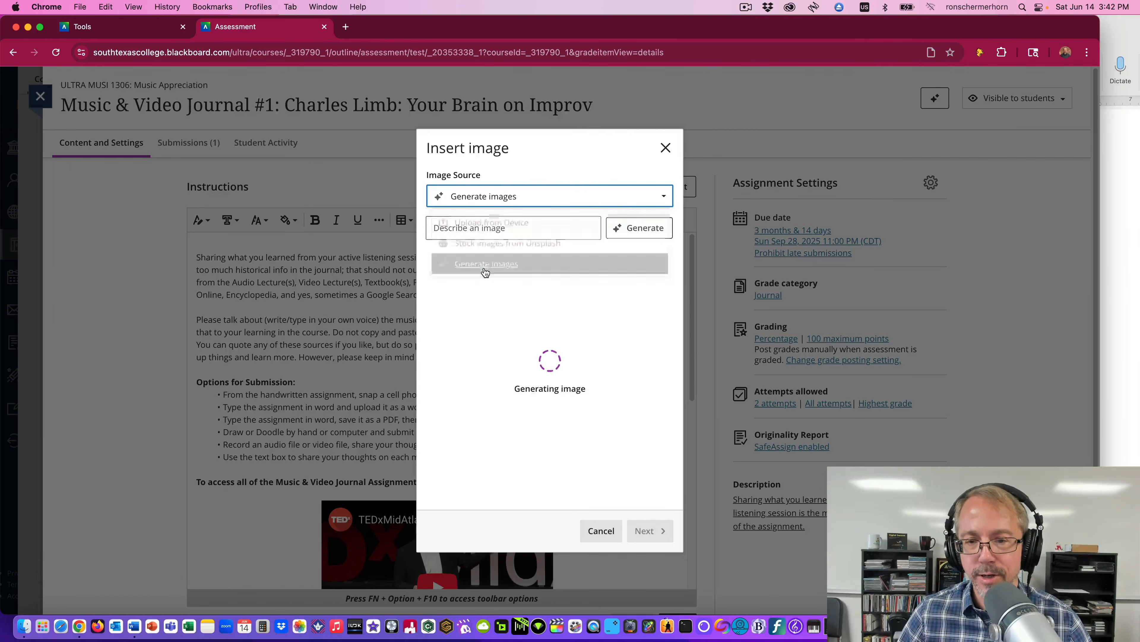
{"action": "left_click", "coordinate": [527, 229]}
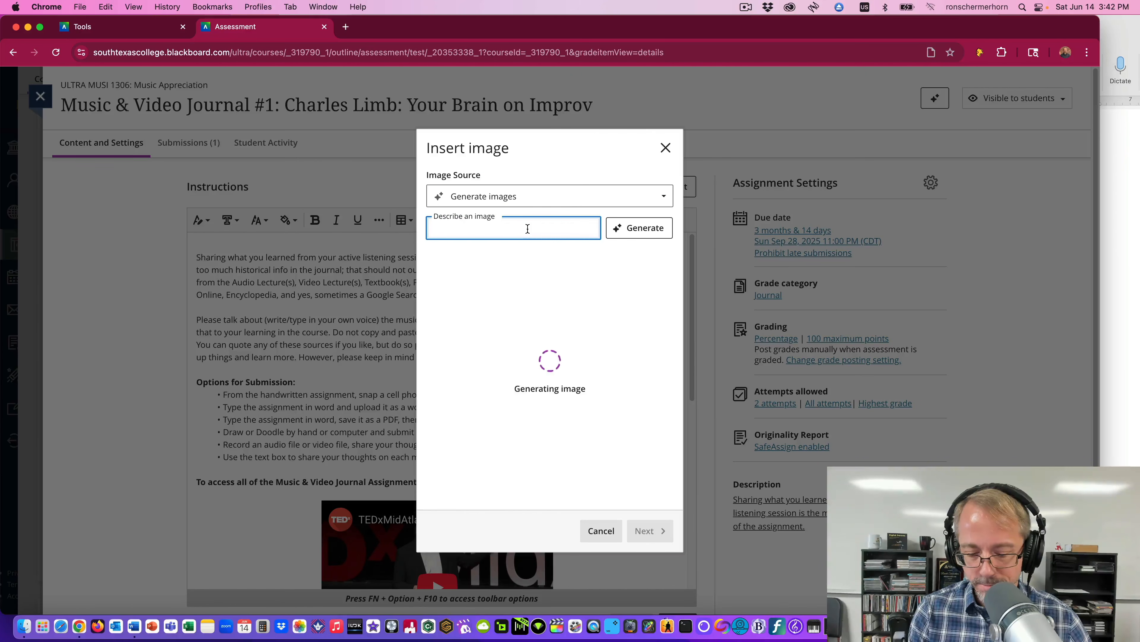
{"action": "type", "text": "Music "}
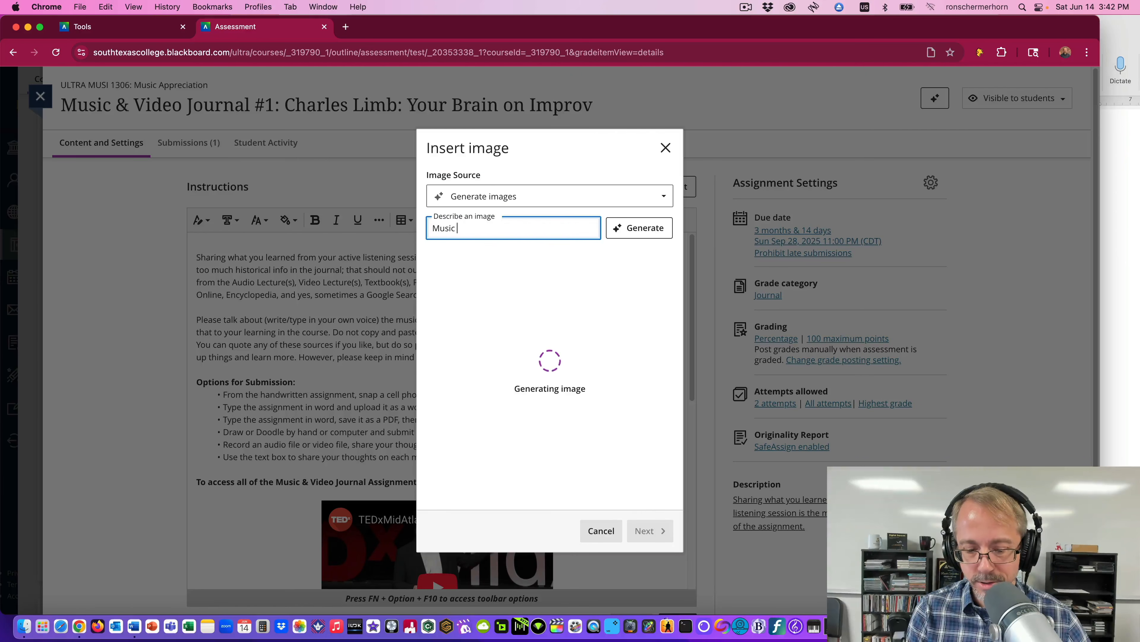
{"action": "type", "text": "&"}
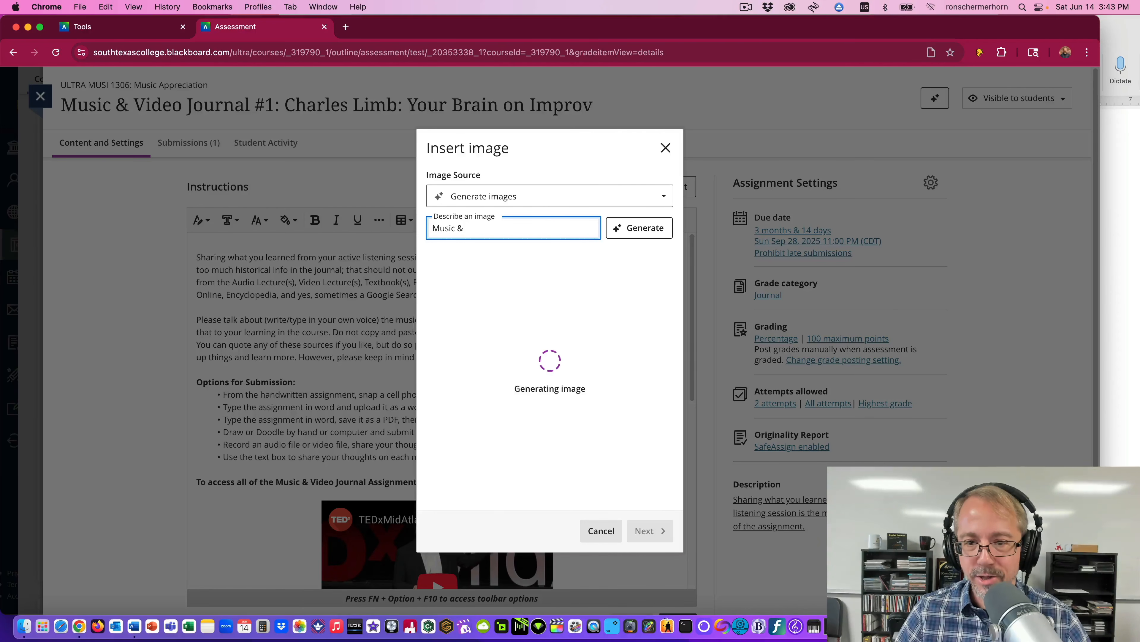
- Consult the course notes in Word, complete the image description as "Music & Video Journal", and generate the image
{"action": "left_click", "coordinate": [1117, 159]}
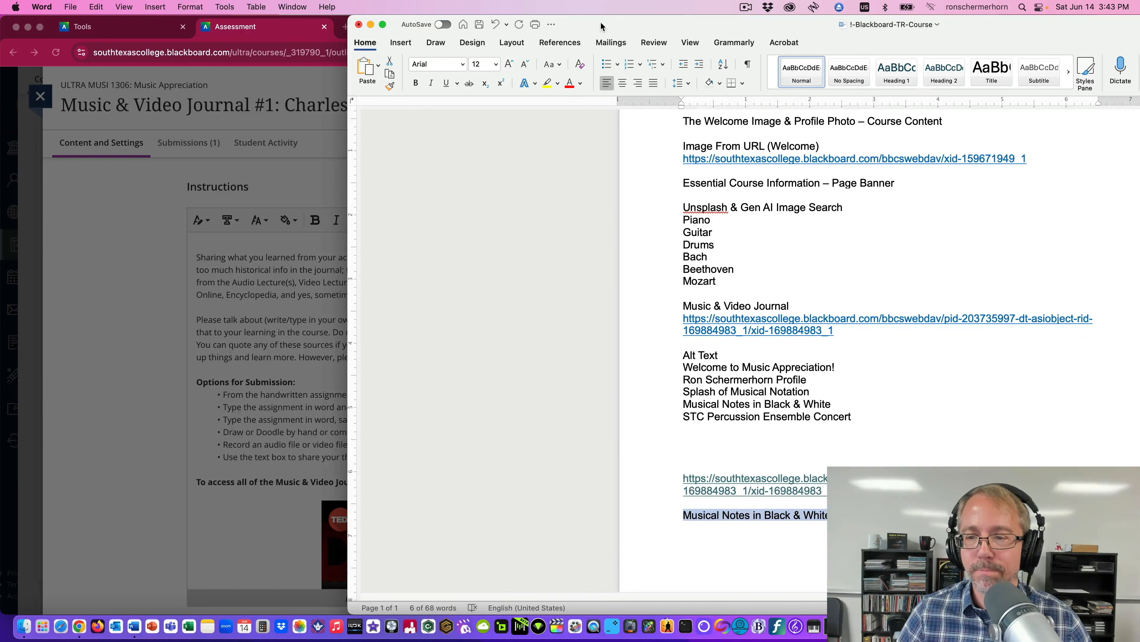
{"action": "left_click_drag", "start_coordinate": [601, 25], "coordinate": [776, 23]}
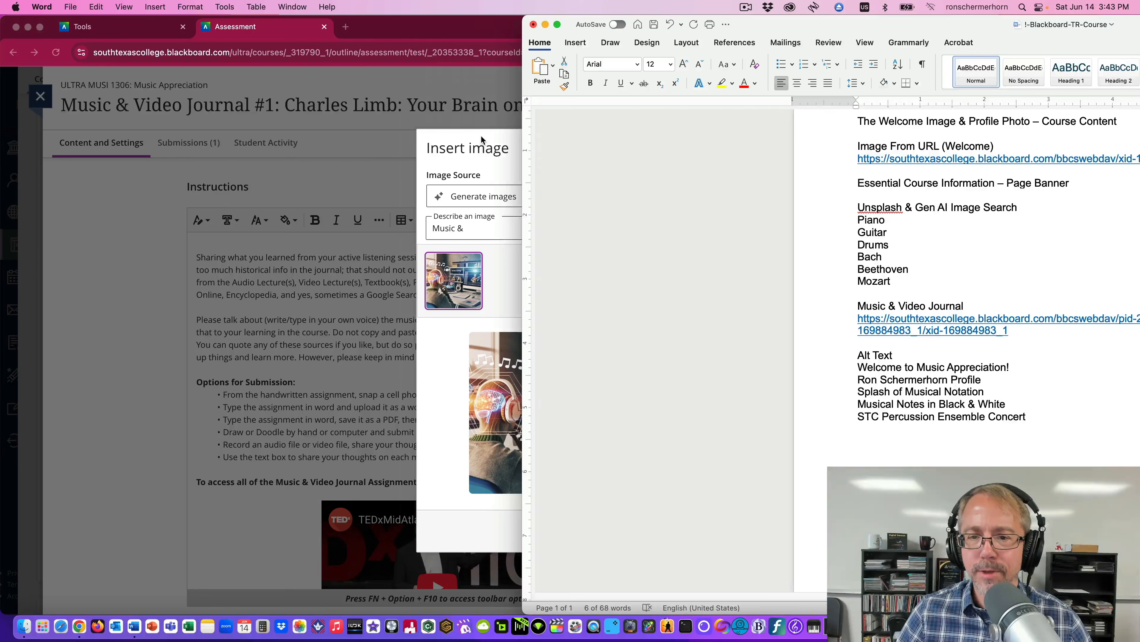
{"action": "left_click", "coordinate": [497, 234]}
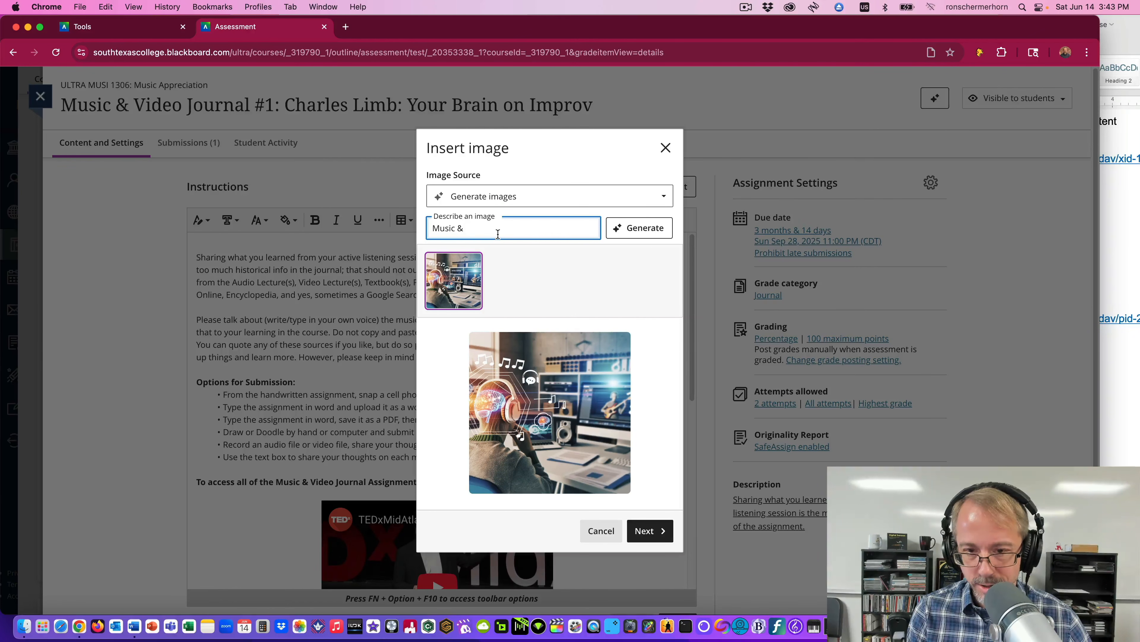
{"action": "type", "text": "Music & Video J"}
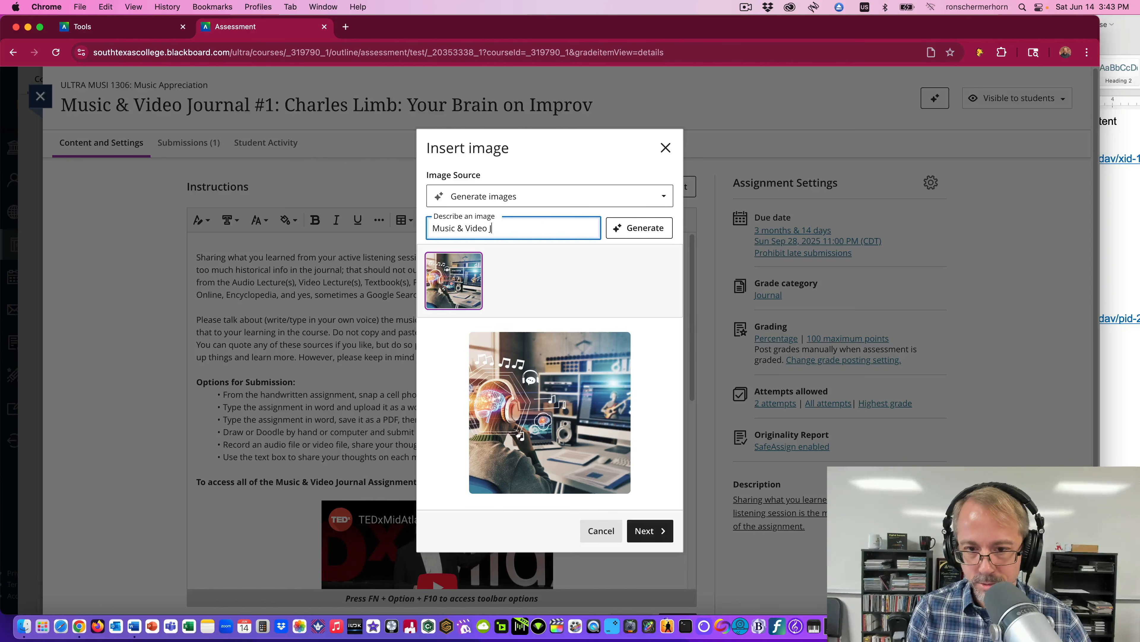
{"action": "type", "text": "ournal"}
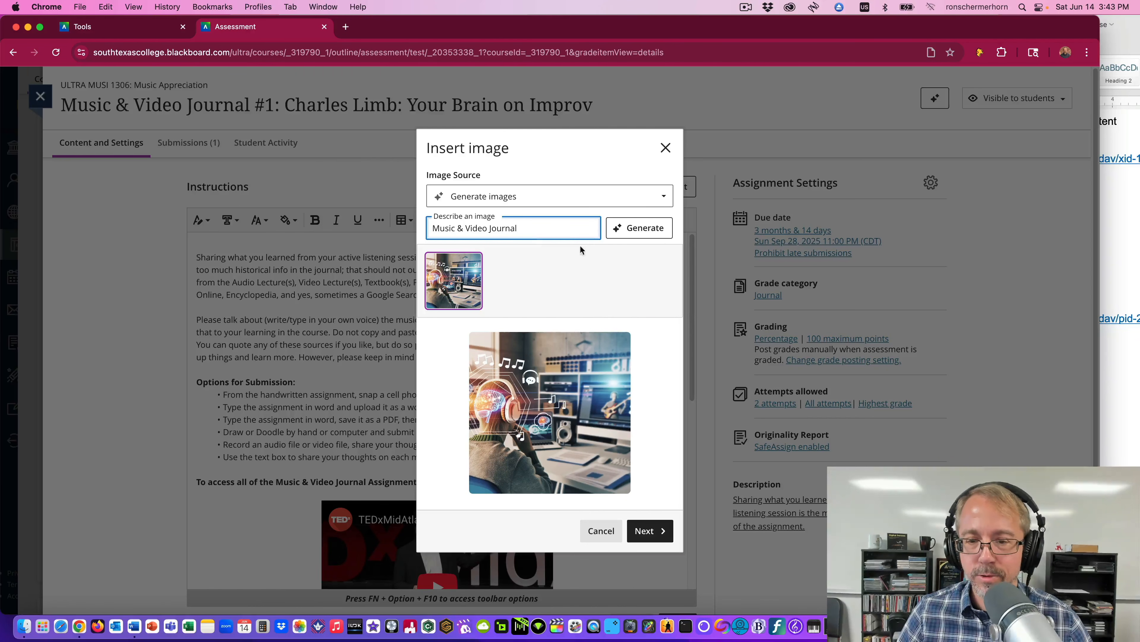
{"action": "left_click", "coordinate": [629, 228]}
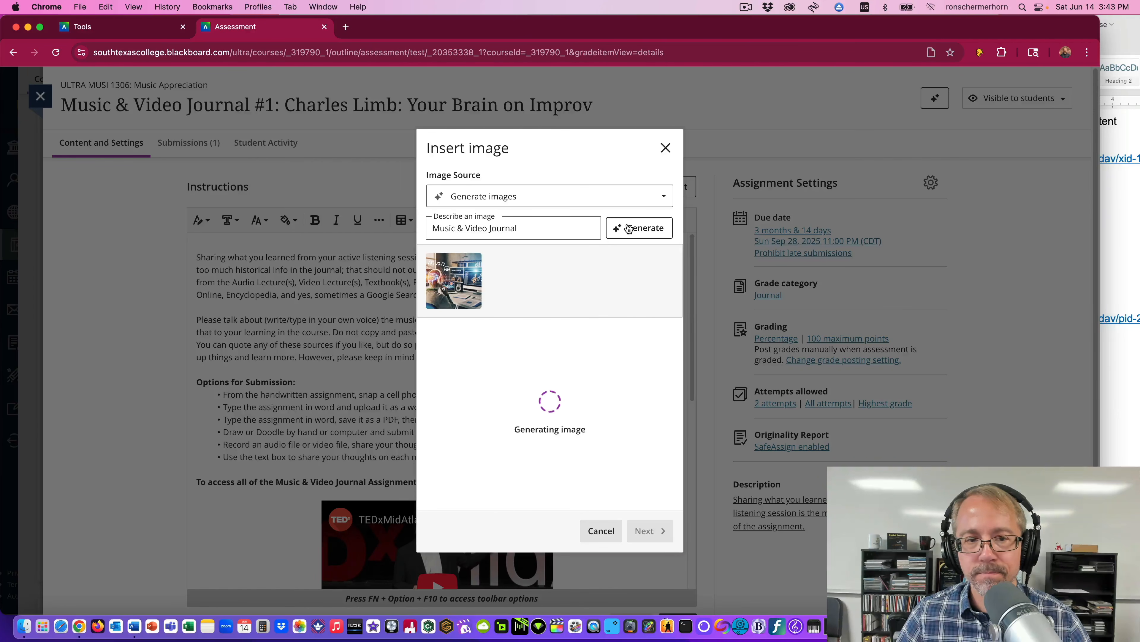
- Switch the browser to full screen and generate another image from the description "Journal"
{"action": "left_click", "coordinate": [40, 27]}
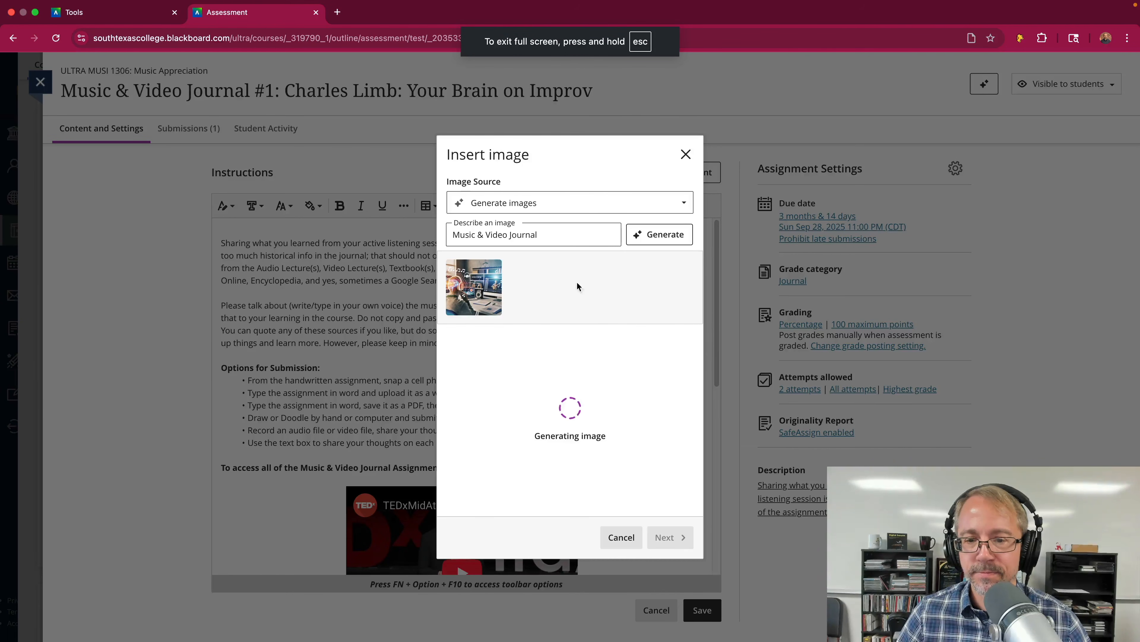
{"action": "left_click", "coordinate": [566, 233]}
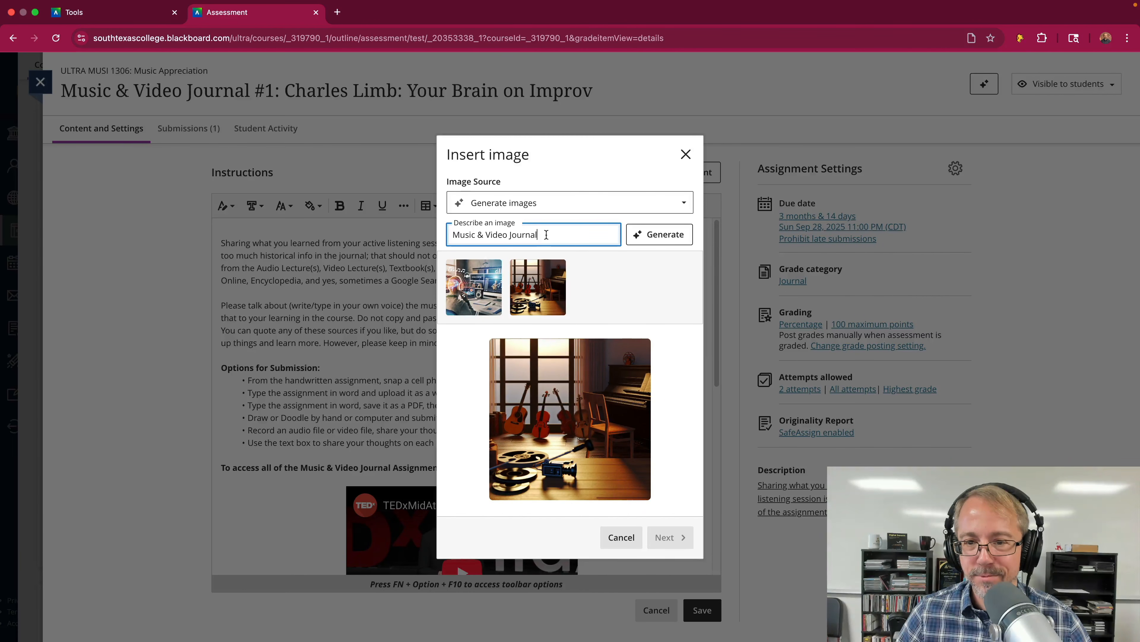
{"action": "left_click_drag", "start_coordinate": [546, 235], "coordinate": [428, 237]}
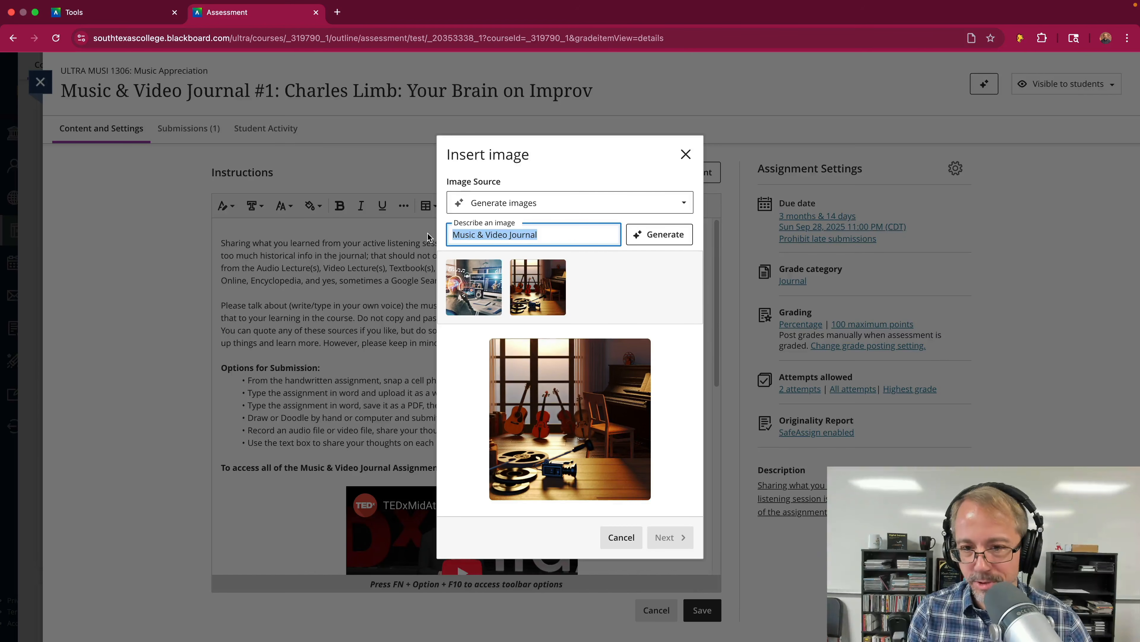
{"action": "key", "text": "BackSpace"}
{"action": "type", "text": "Journal"}
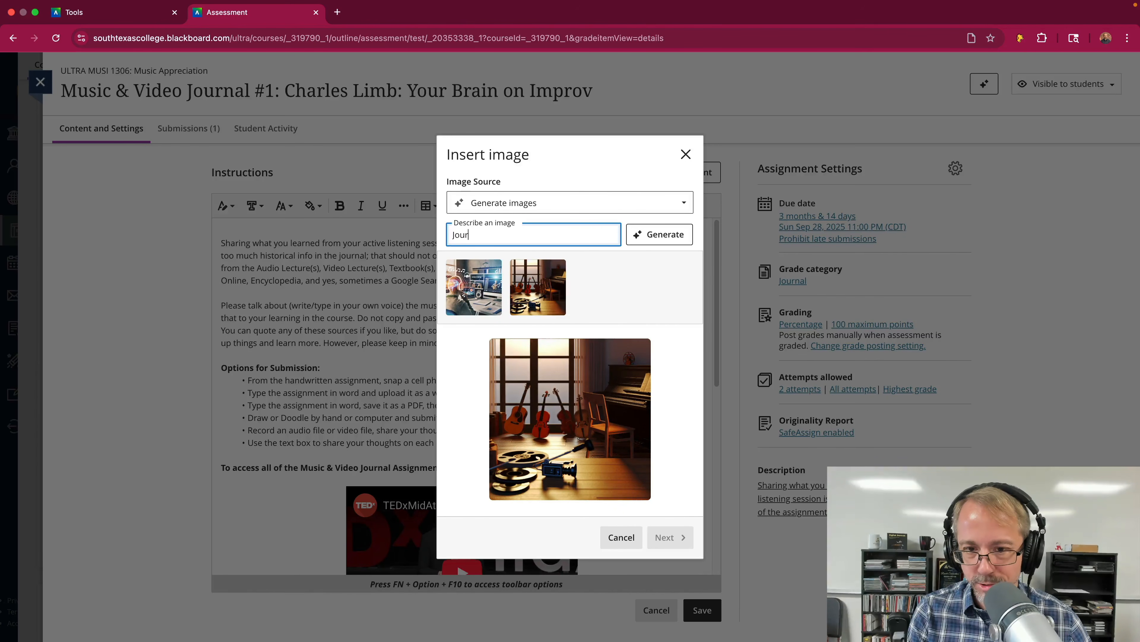
{"action": "left_click", "coordinate": [676, 236]}
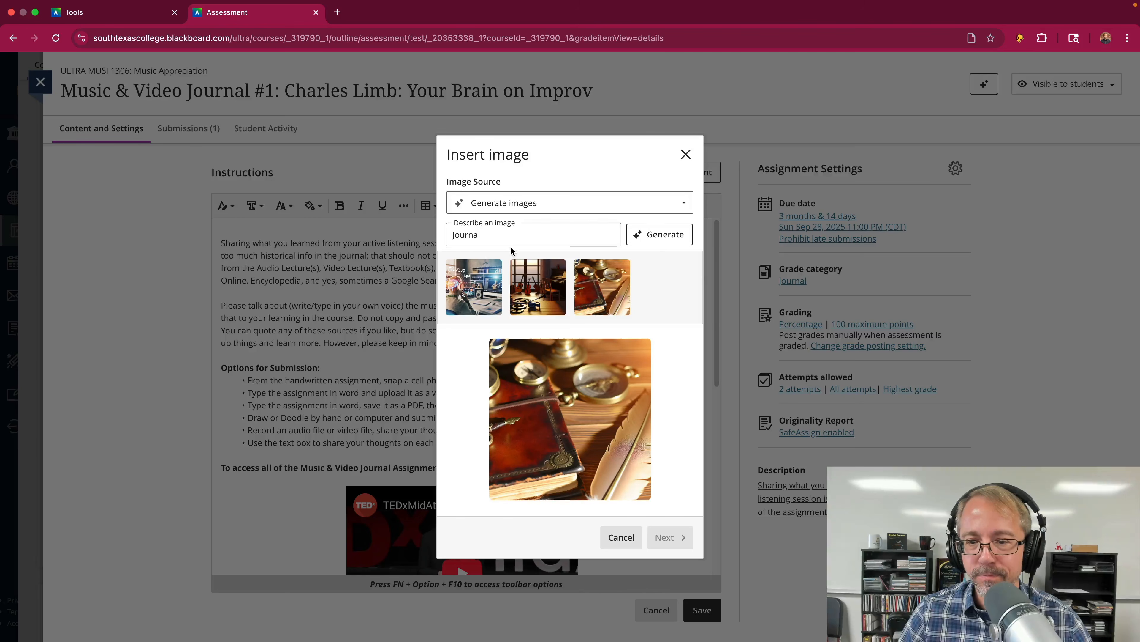
- Generate another image from the description "Welcome to Music Class"
{"action": "left_click", "coordinate": [513, 236]}
{"action": "key", "text": "BackSpace"}
{"action": "key", "text": "BackSpace"}
{"action": "key", "text": "BackSpace"}
{"action": "key", "text": "BackSpace"}
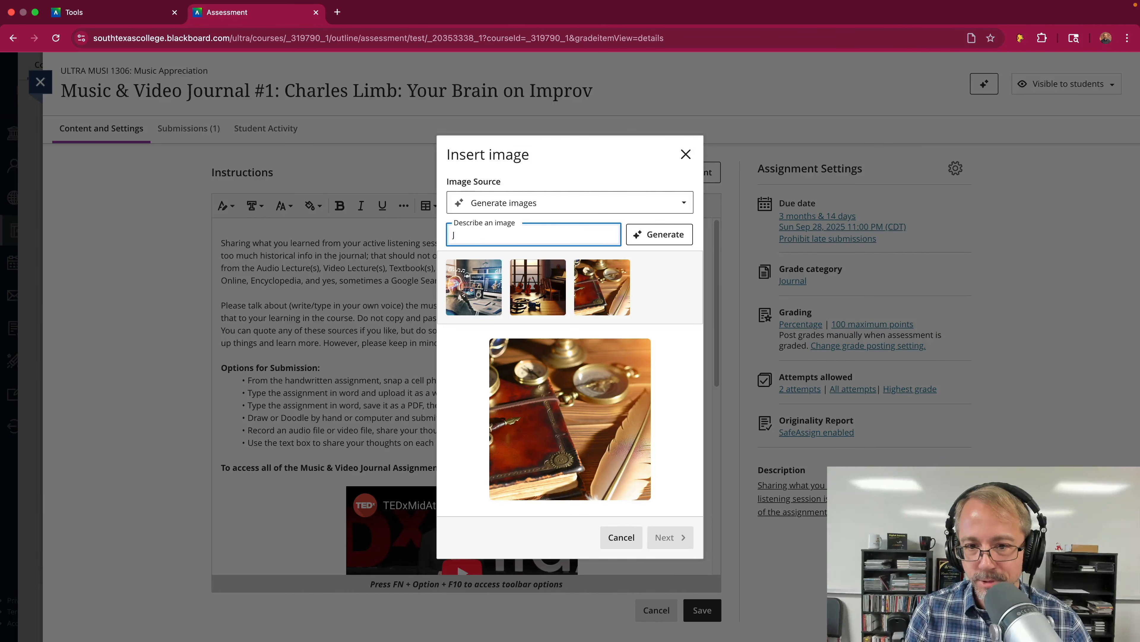
{"action": "type", "text": "Welcome "}
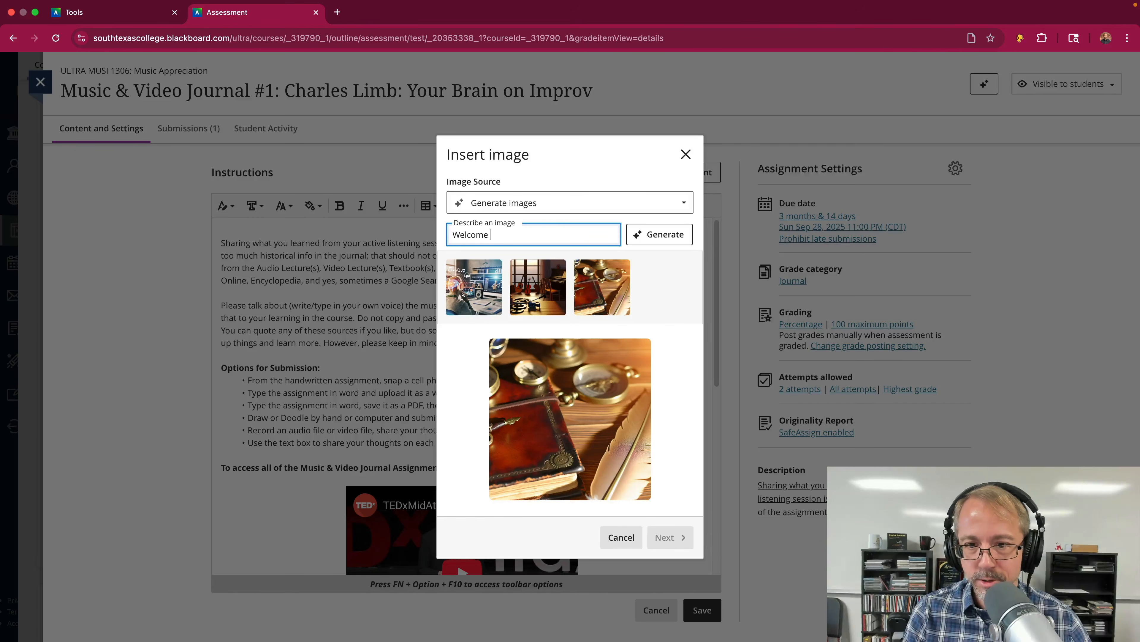
{"action": "type", "text": "to Music Class"}
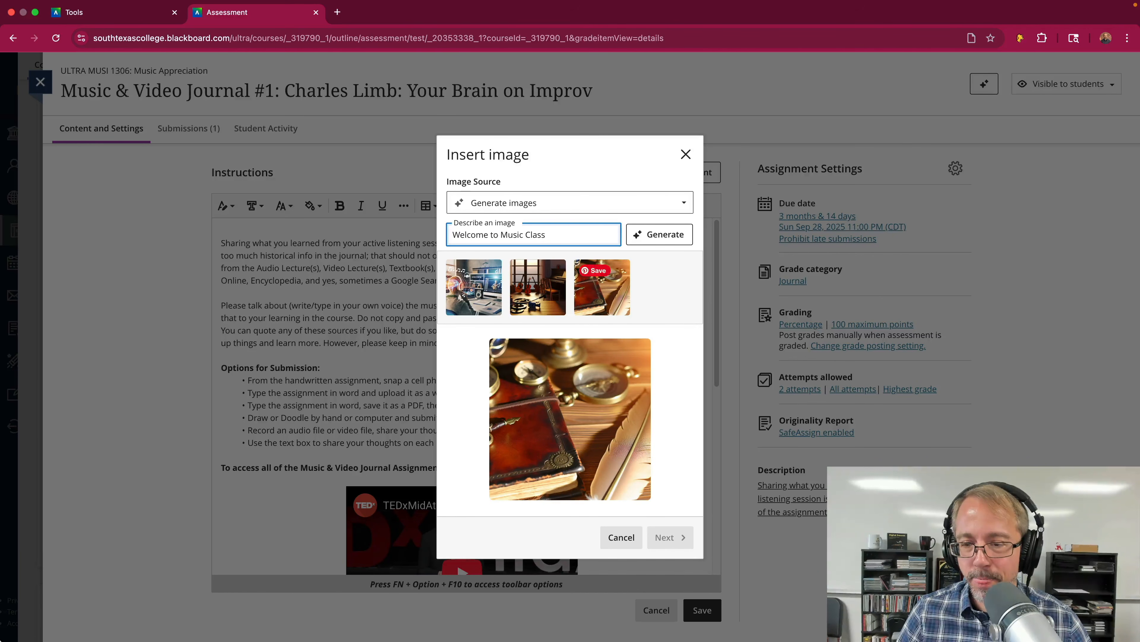
{"action": "left_click", "coordinate": [657, 236]}
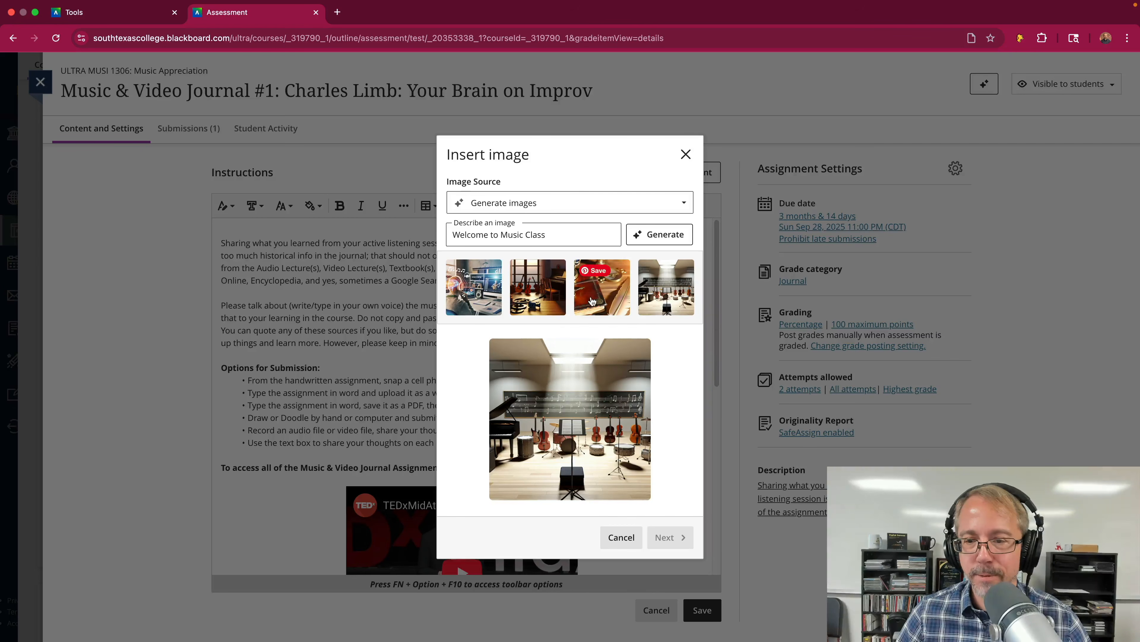
- Choose the generated image of the leather journal and quill and keep its original aspect ratio
{"action": "left_click", "coordinate": [604, 298]}
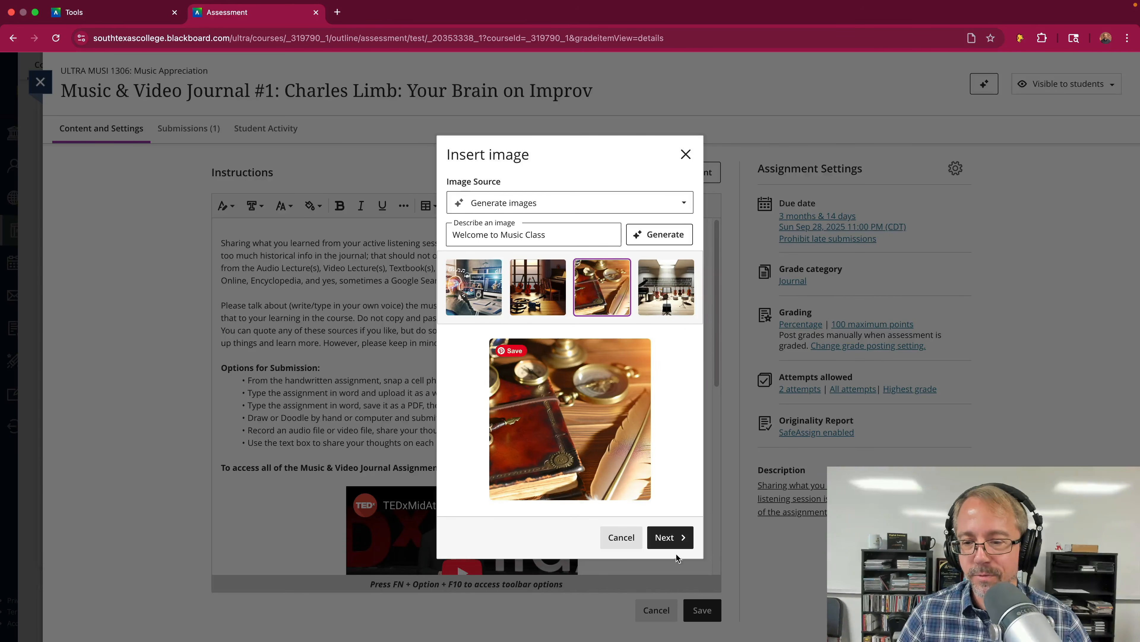
{"action": "left_click", "coordinate": [671, 539]}
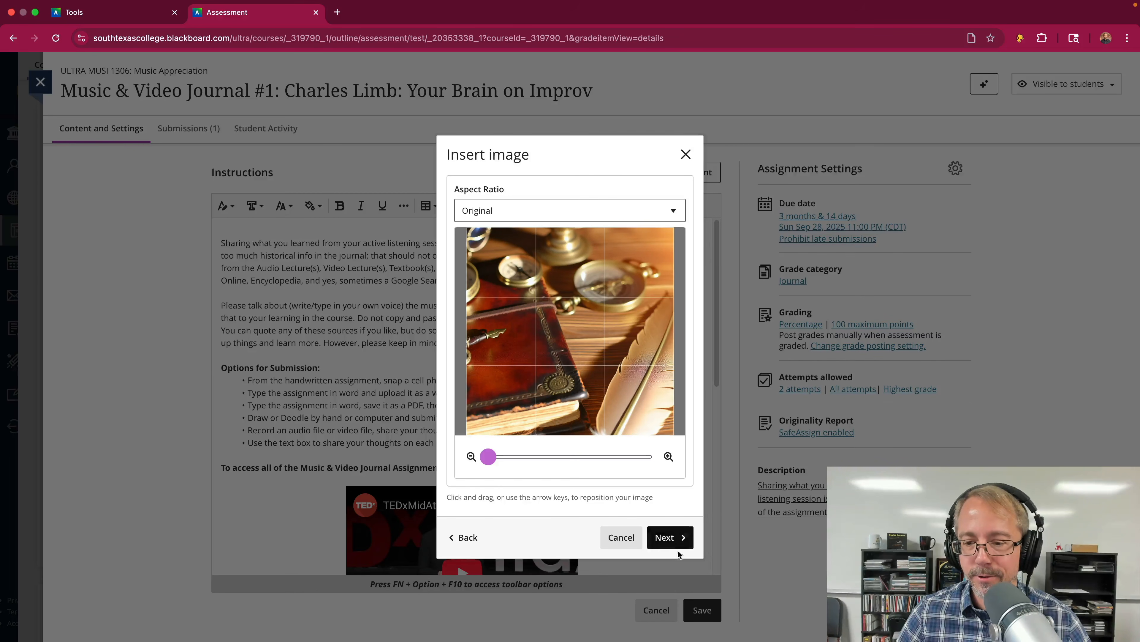
{"action": "left_click", "coordinate": [672, 537]}
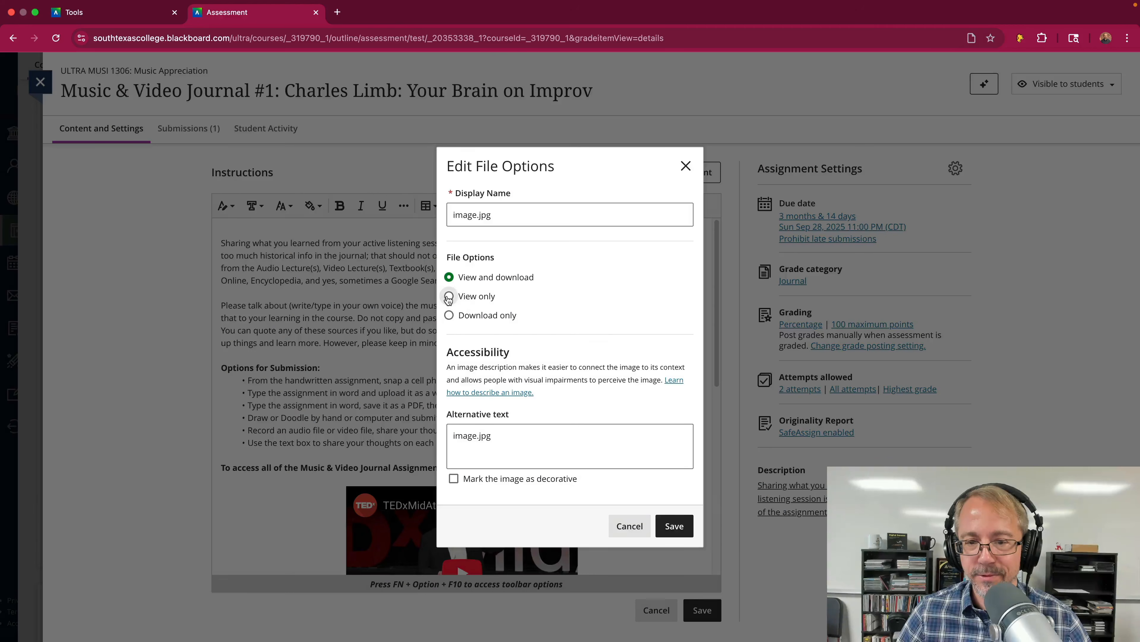
- Set the image to view only, name it "Journal", mark it as decorative, and insert it into the instructions
{"action": "left_click", "coordinate": [449, 295]}
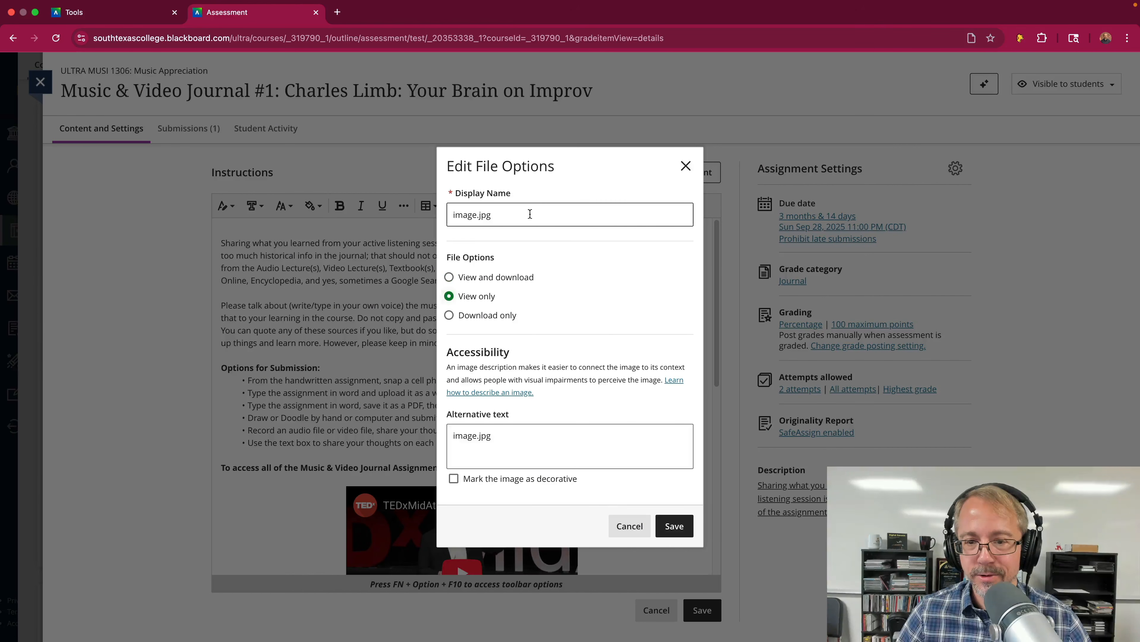
{"action": "triple_click", "coordinate": [507, 216]}
{"action": "type", "text": "Journal"}
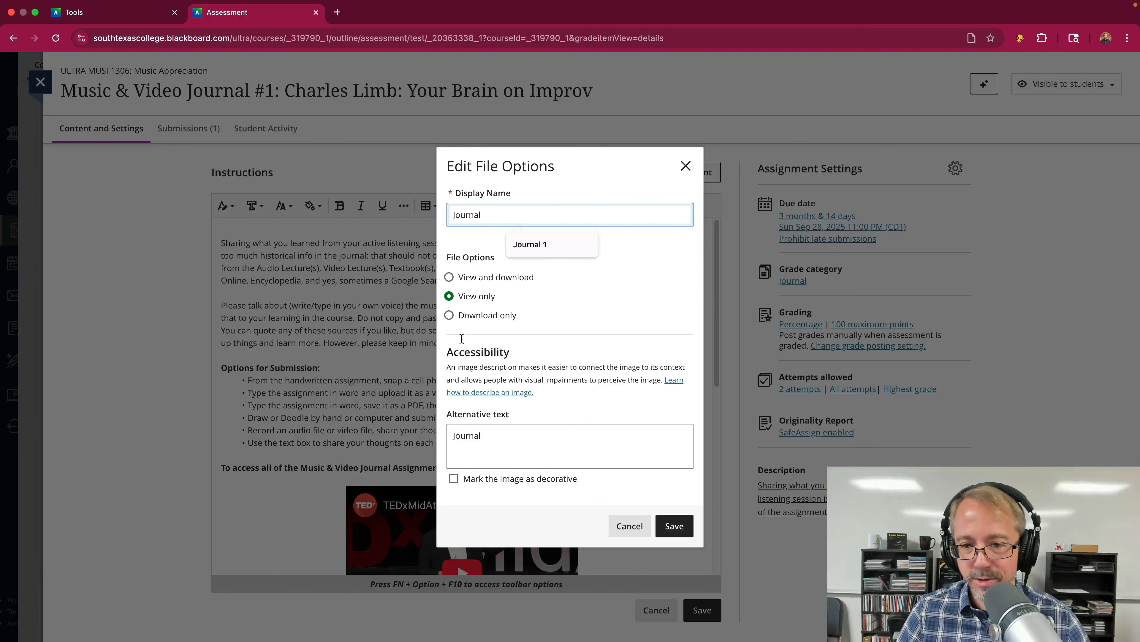
{"action": "left_click", "coordinate": [454, 478]}
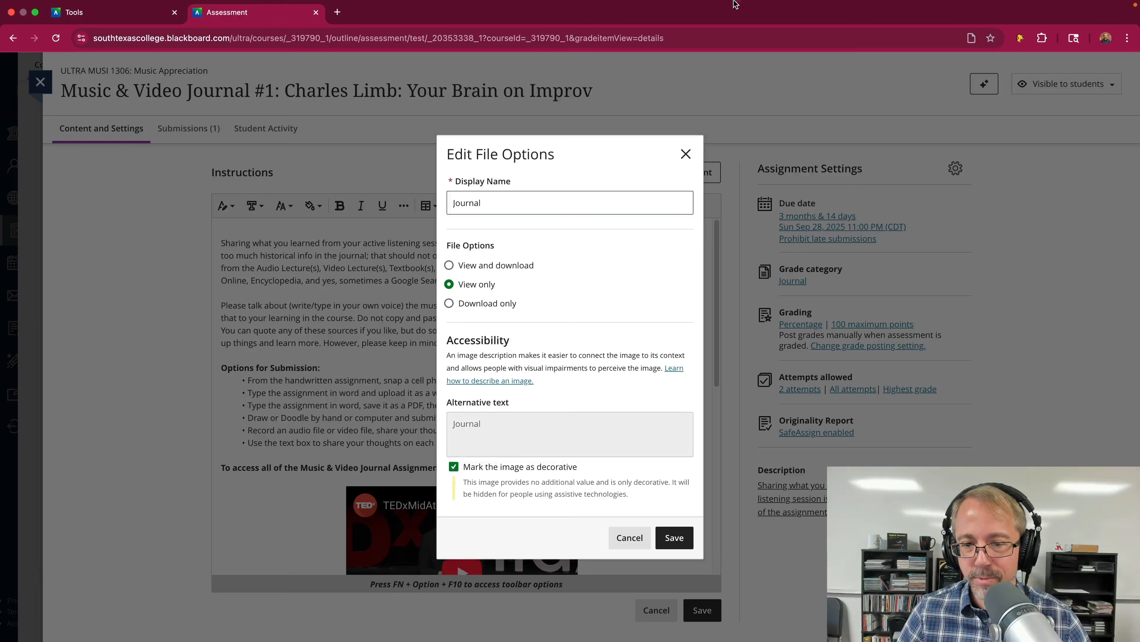
{"action": "left_click", "coordinate": [674, 537]}
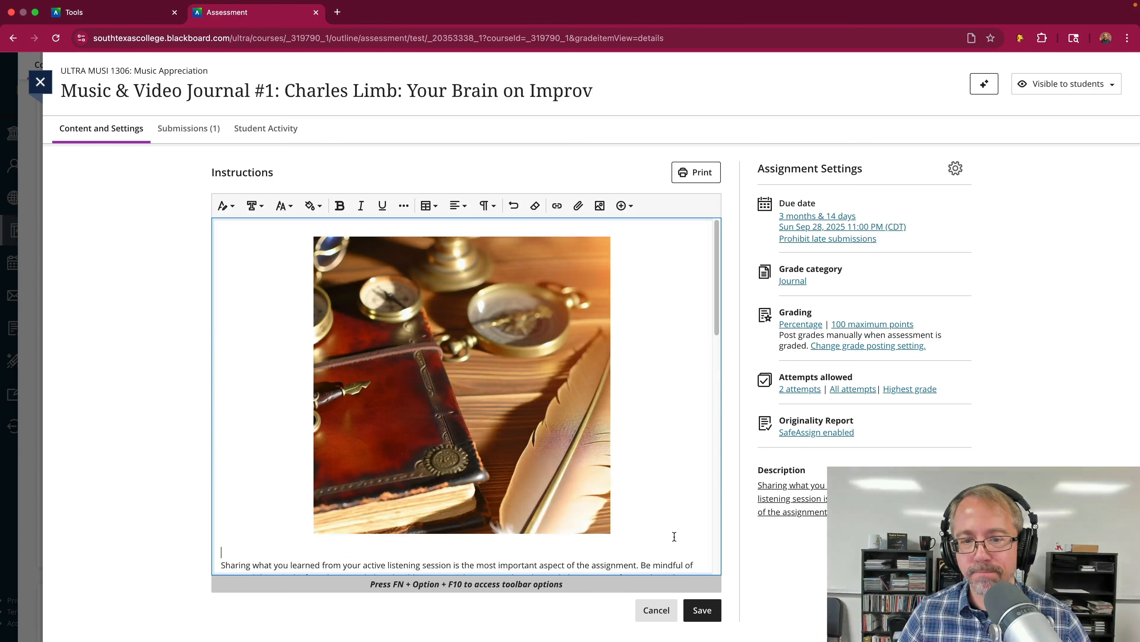
- Remove the empty line between the journal image and the first instructions paragraph, and save the instructions
{"action": "scroll", "coordinate": [577, 449], "scroll_direction": "down", "scroll_amount": 3}
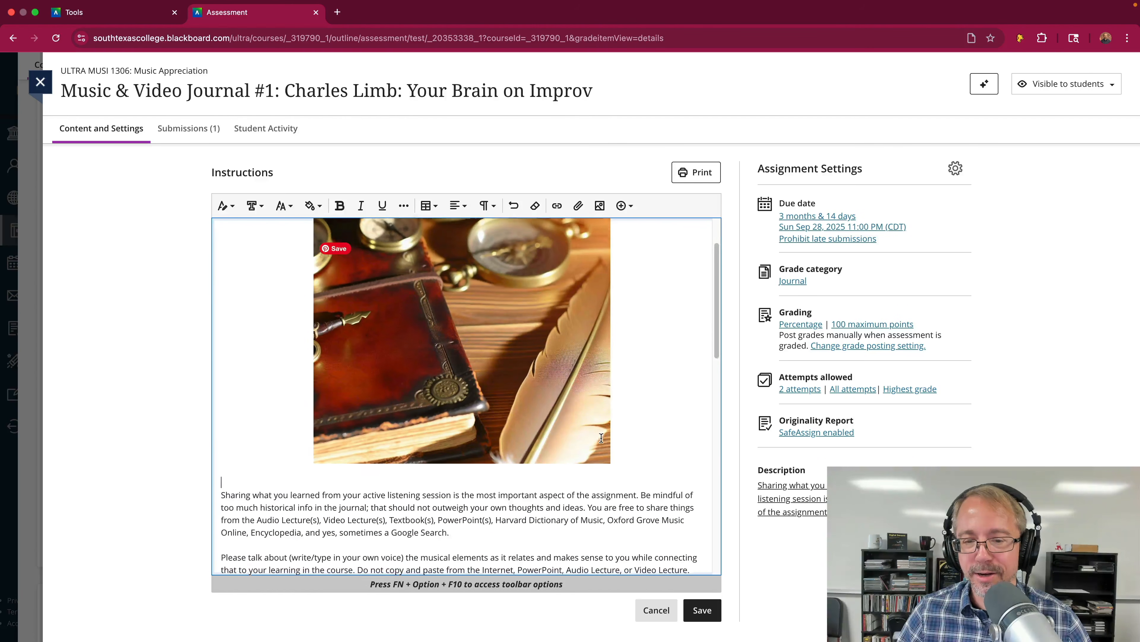
{"action": "scroll", "coordinate": [600, 436], "scroll_direction": "up", "scroll_amount": 3}
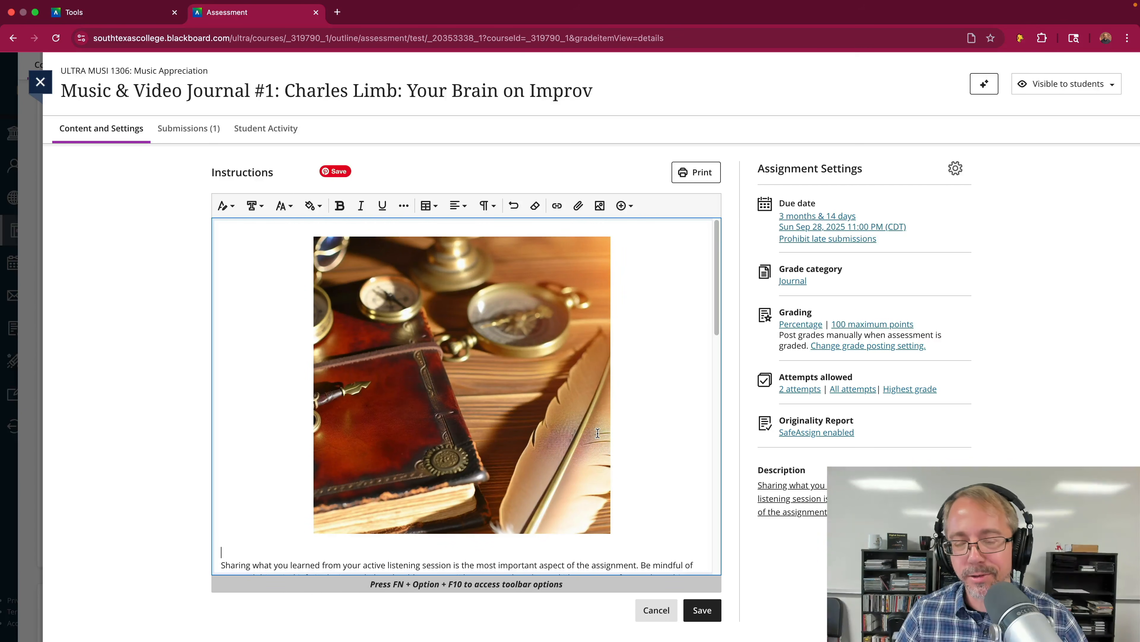
{"action": "scroll", "coordinate": [359, 280], "scroll_direction": "down", "scroll_amount": 3}
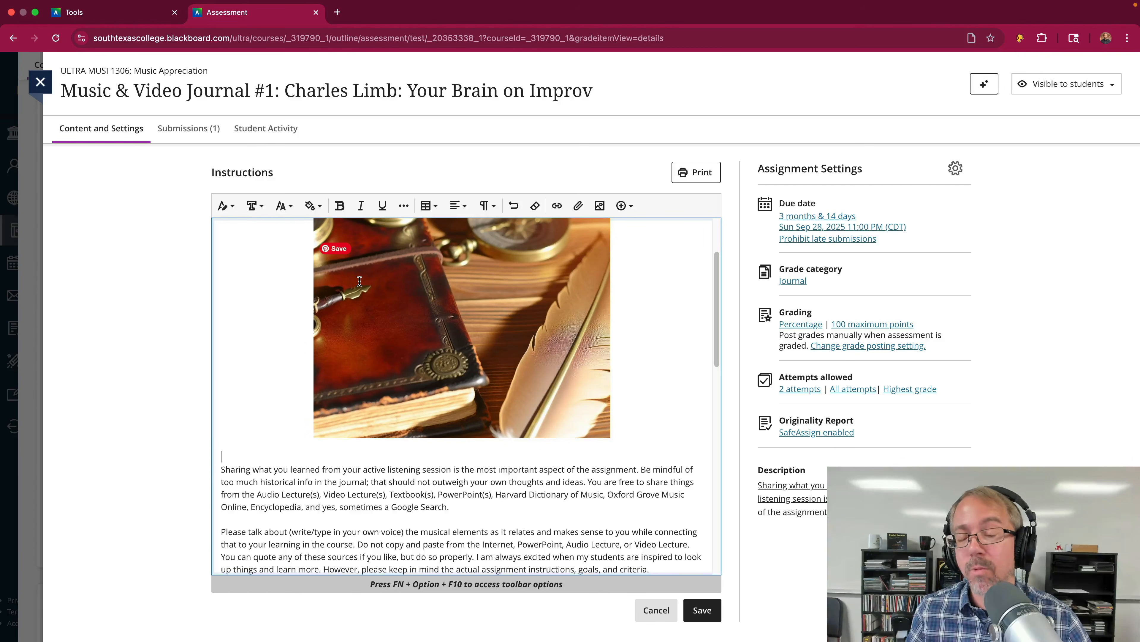
{"action": "mouse_move", "coordinate": [503, 4]}
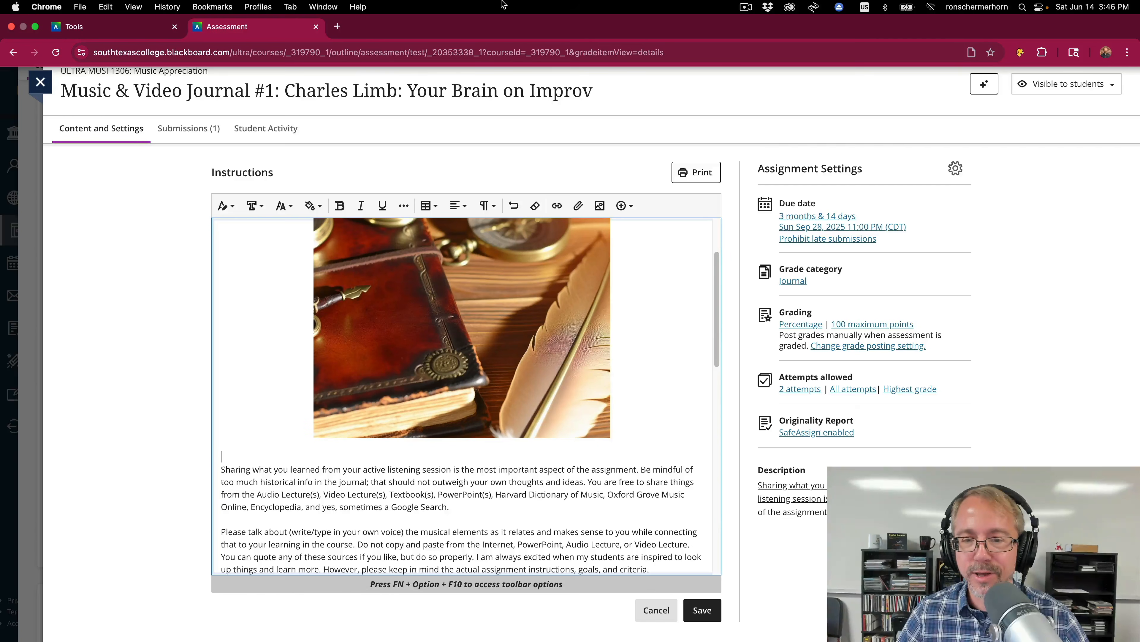
{"action": "scroll", "coordinate": [502, 346], "scroll_direction": "down", "scroll_amount": 3}
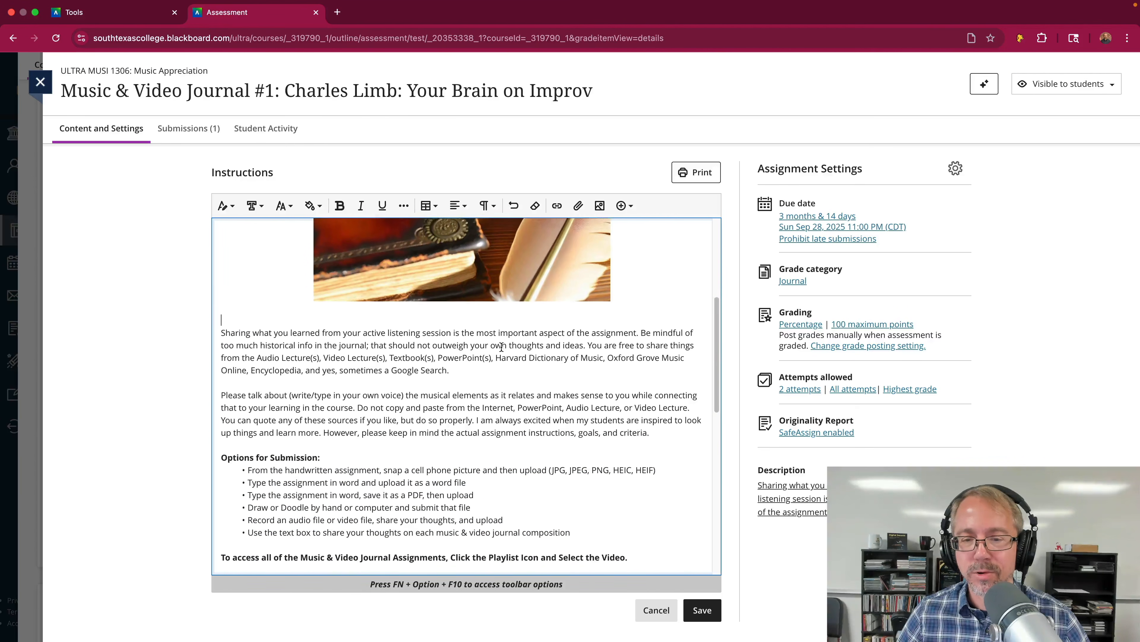
{"action": "scroll", "coordinate": [501, 347], "scroll_direction": "up", "scroll_amount": 1}
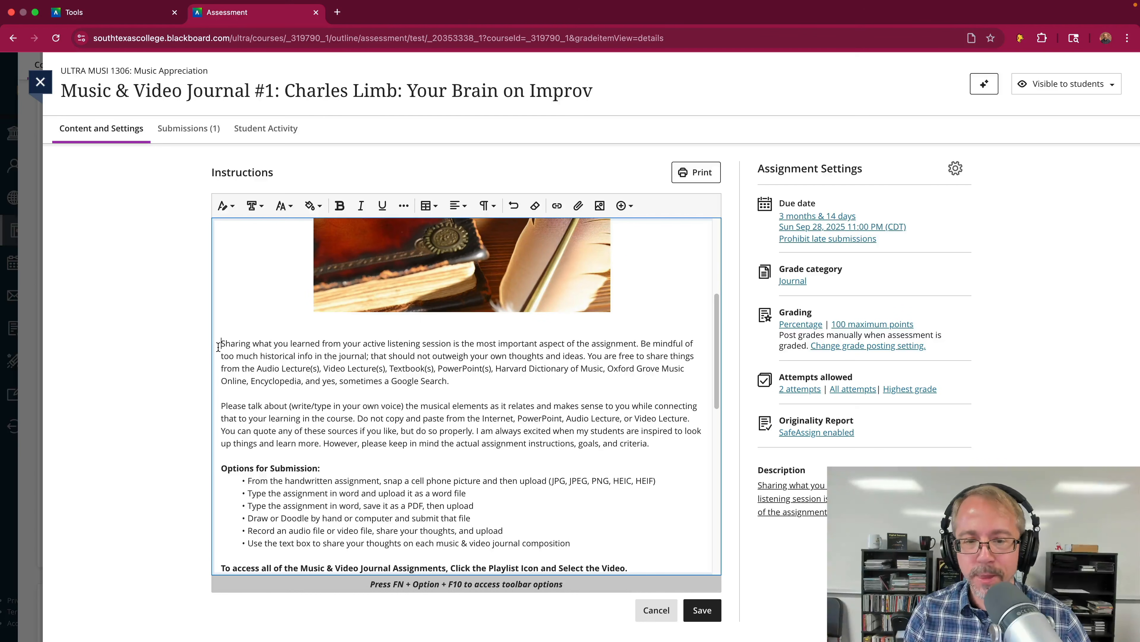
{"action": "key", "text": "BackSpace"}
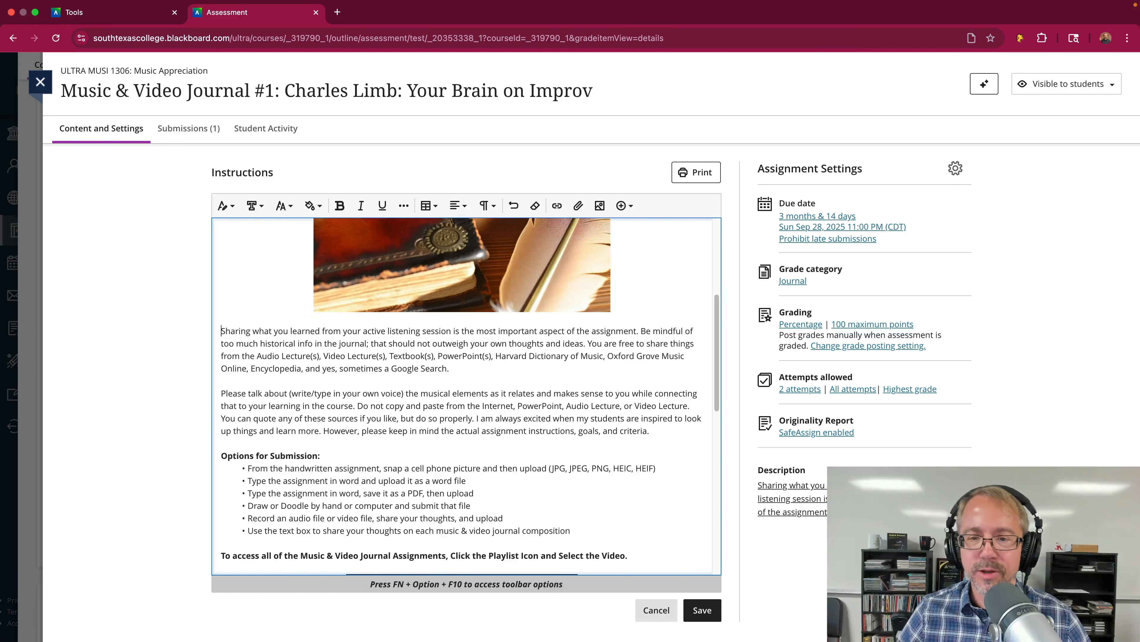
{"action": "scroll", "coordinate": [427, 328], "scroll_direction": "up", "scroll_amount": 5}
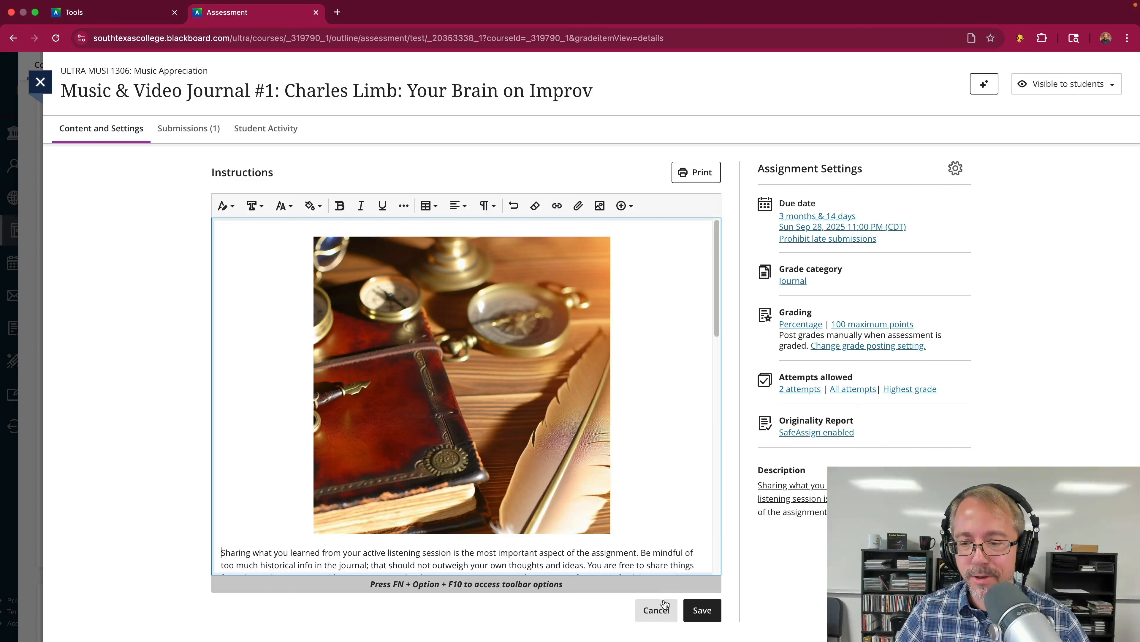
{"action": "left_click", "coordinate": [700, 610]}
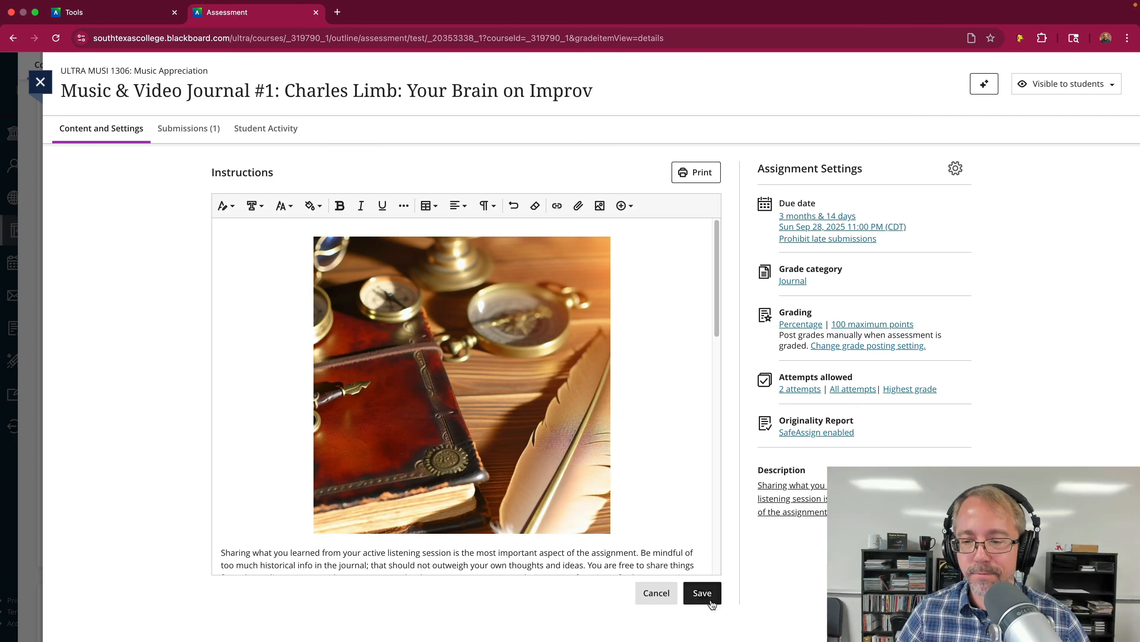
{"action": "left_click", "coordinate": [703, 593]}
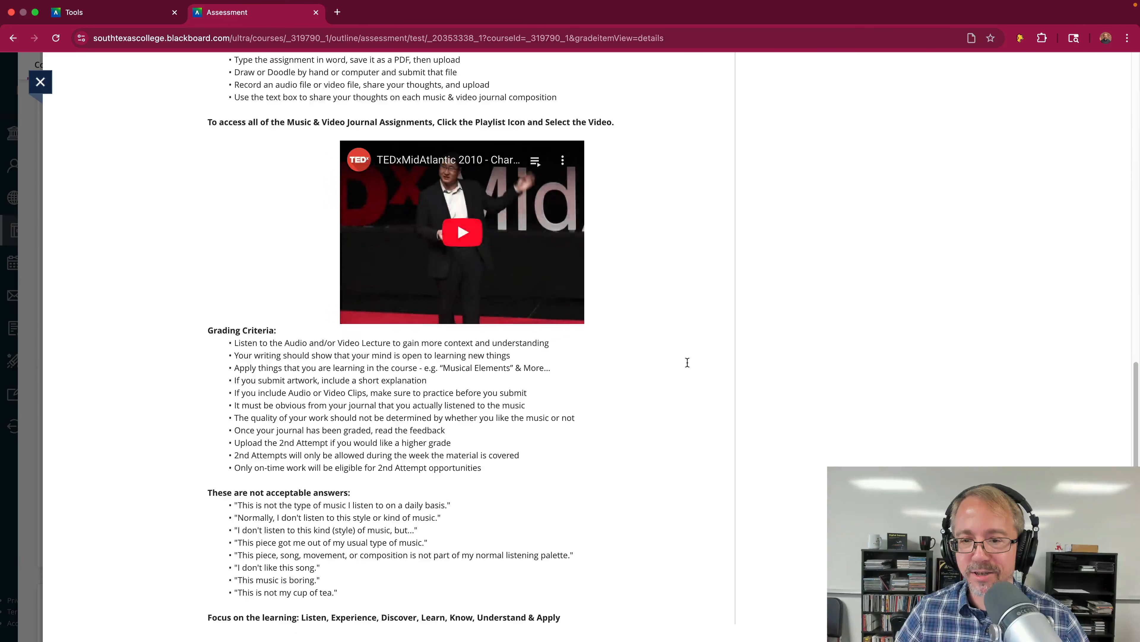
- Delete the journal image and the blank line above the first paragraph of the instructions, and save
{"action": "left_click", "coordinate": [706, 203]}
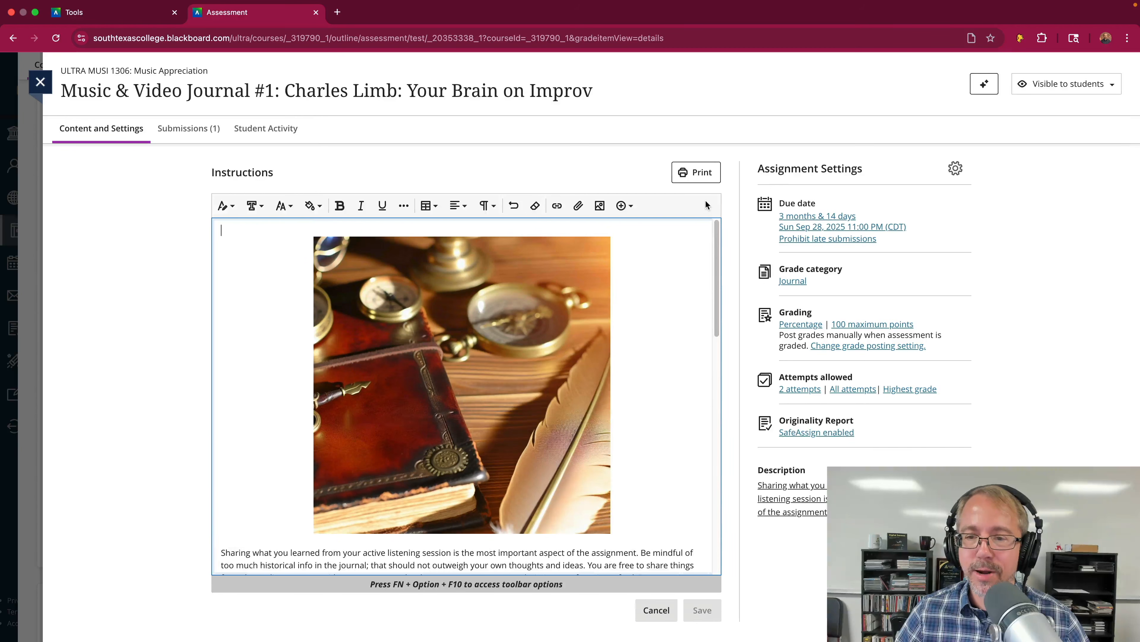
{"action": "left_click", "coordinate": [625, 517]}
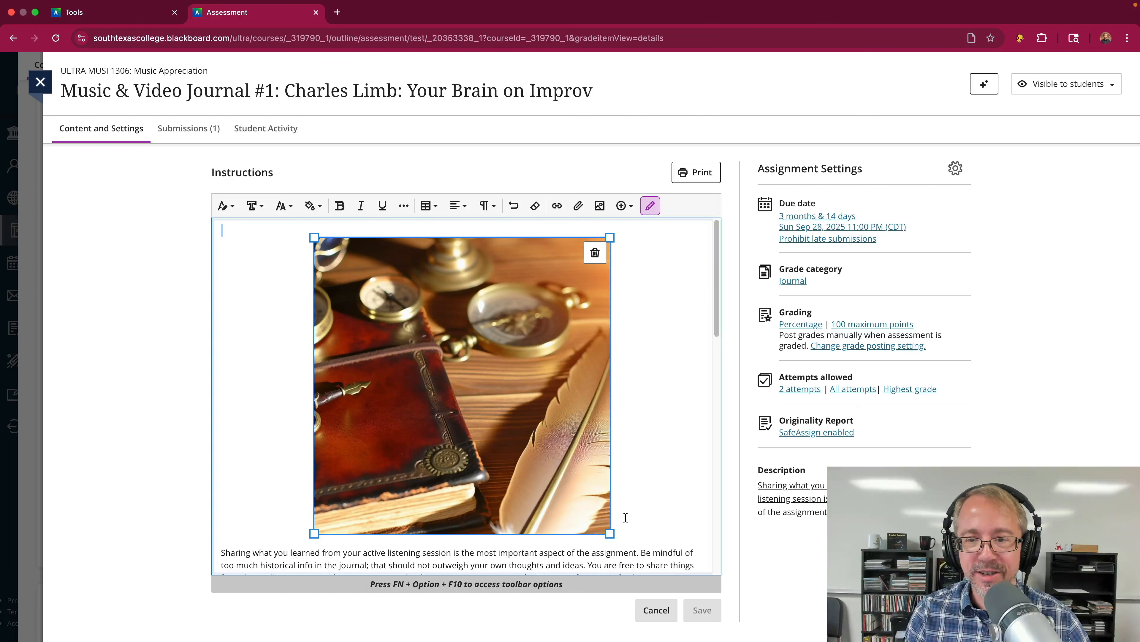
{"action": "key", "text": "BackSpace"}
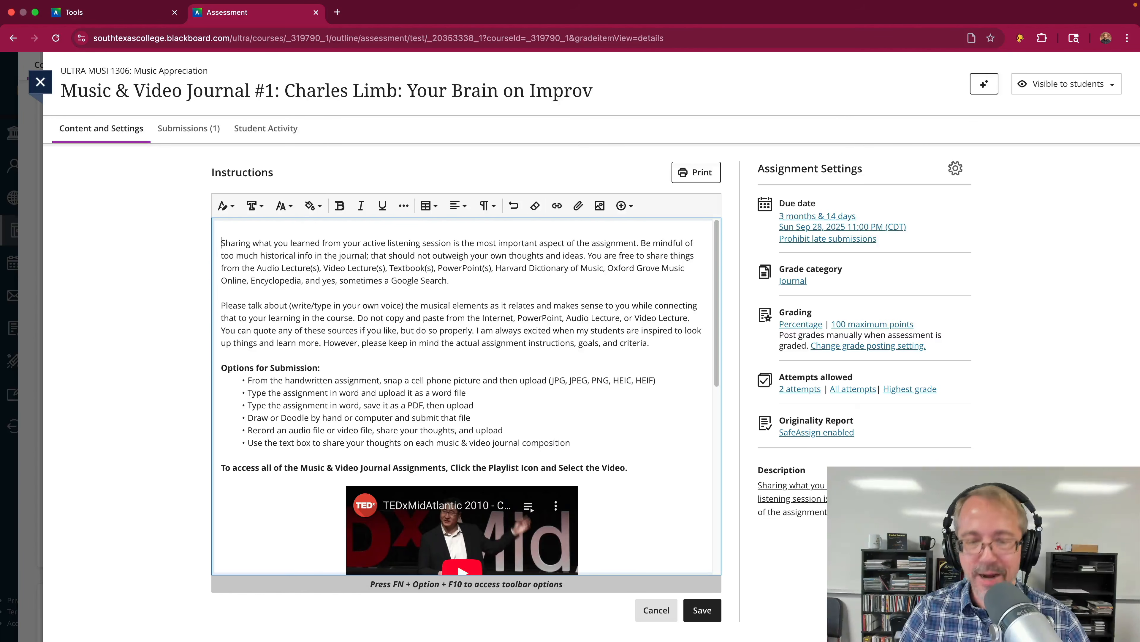
{"action": "key", "text": "BackSpace"}
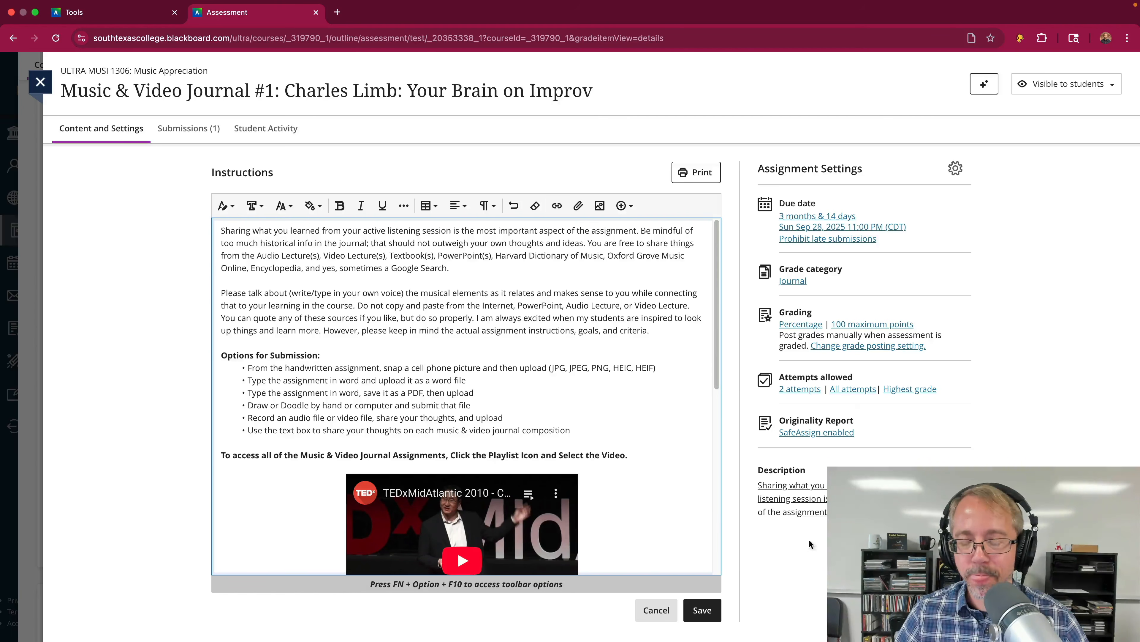
{"action": "left_click", "coordinate": [702, 610]}
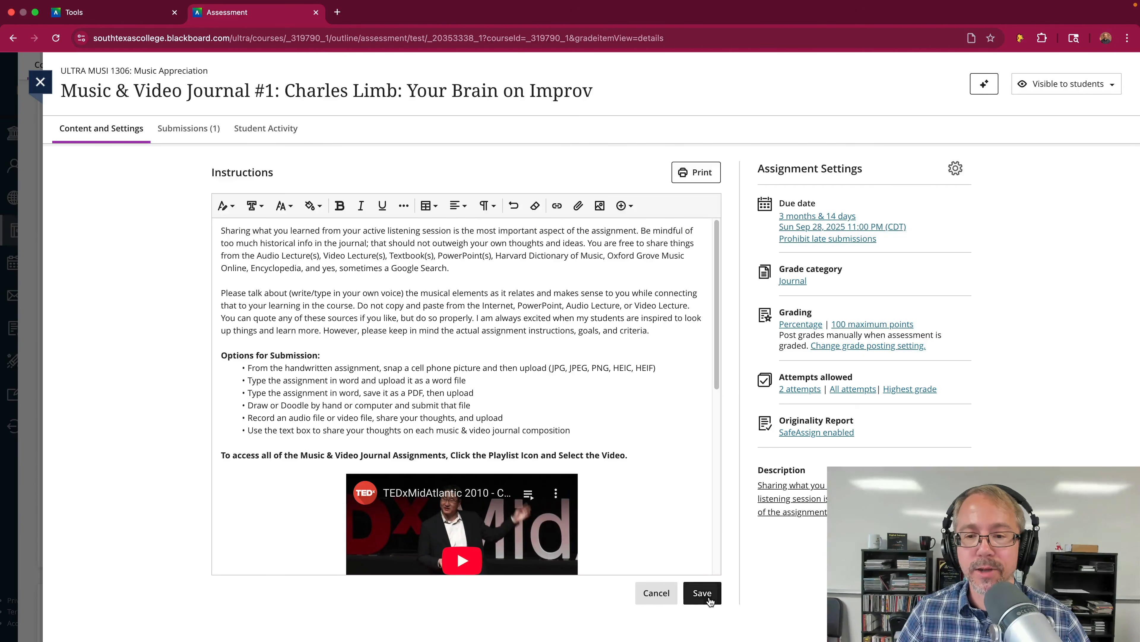
{"action": "left_click", "coordinate": [702, 593]}
- Reopen the journal instructions for editing and start inserting an image from a URL at the beginning
{"action": "left_click", "coordinate": [705, 203]}
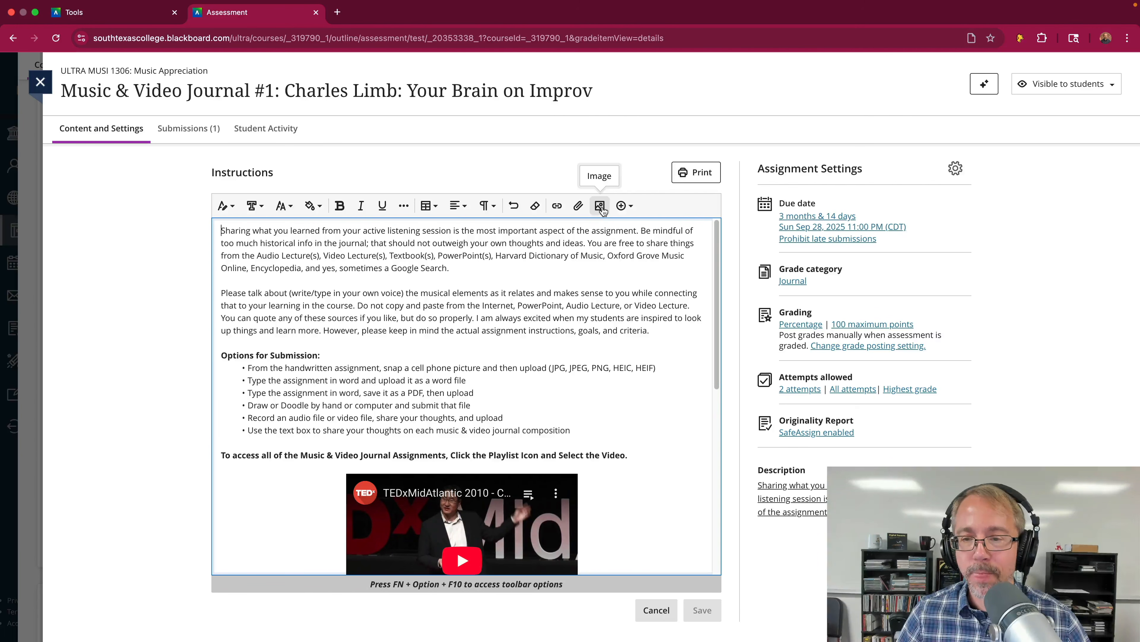
{"action": "left_click", "coordinate": [623, 206]}
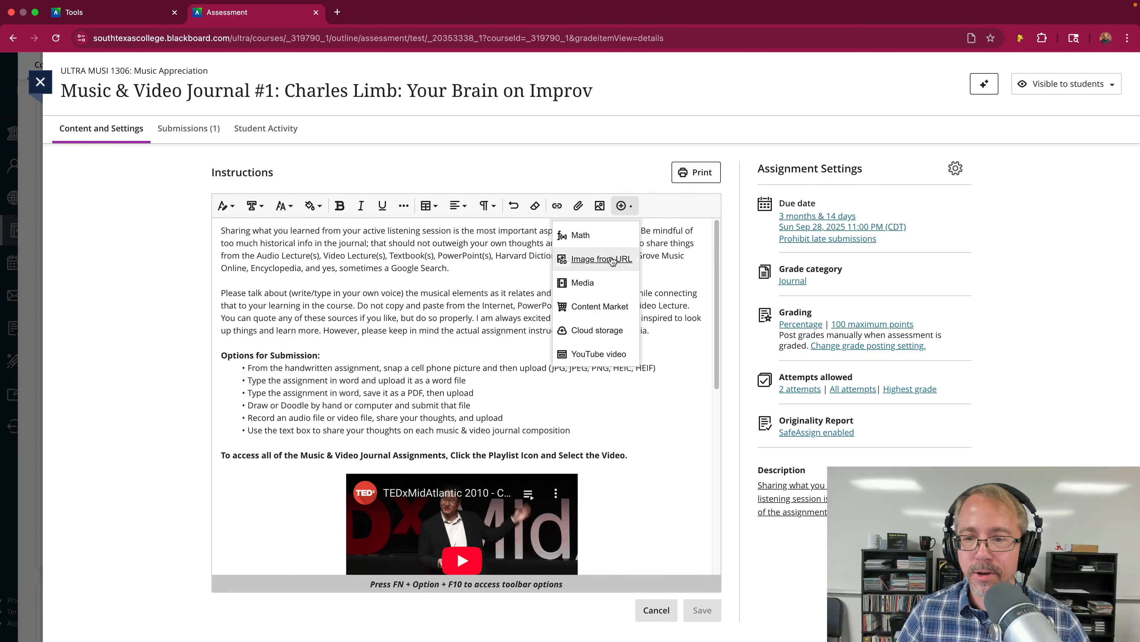
{"action": "left_click", "coordinate": [601, 260]}
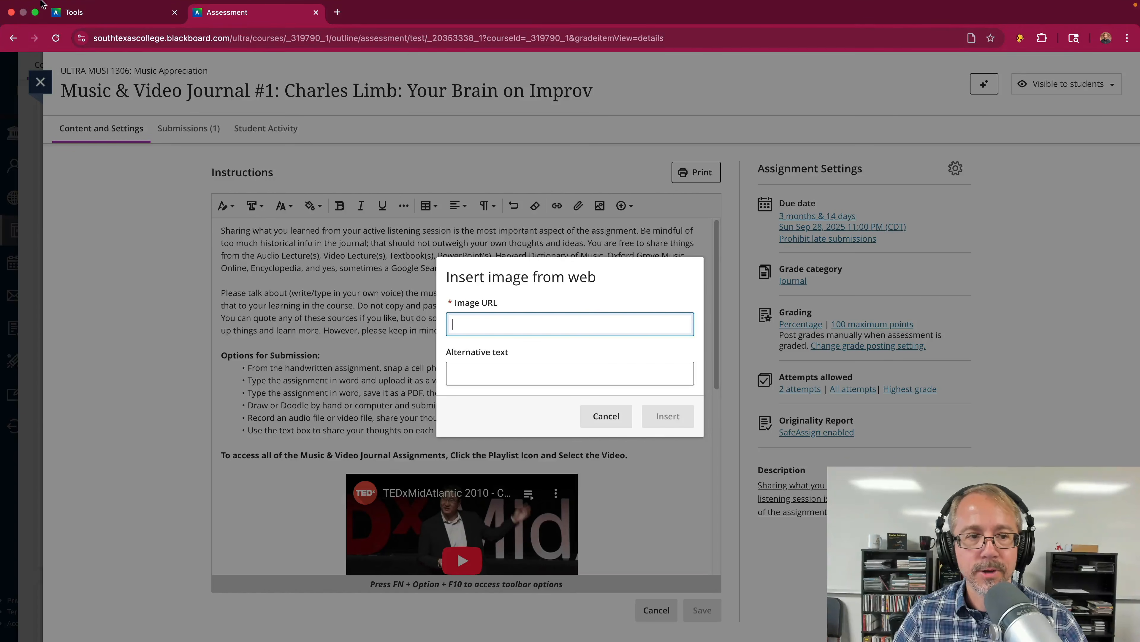
- Switch to the course notes in Word and copy the image URL directly above the final "Musical Notes in Black & White" line
{"action": "left_click", "coordinate": [34, 27]}
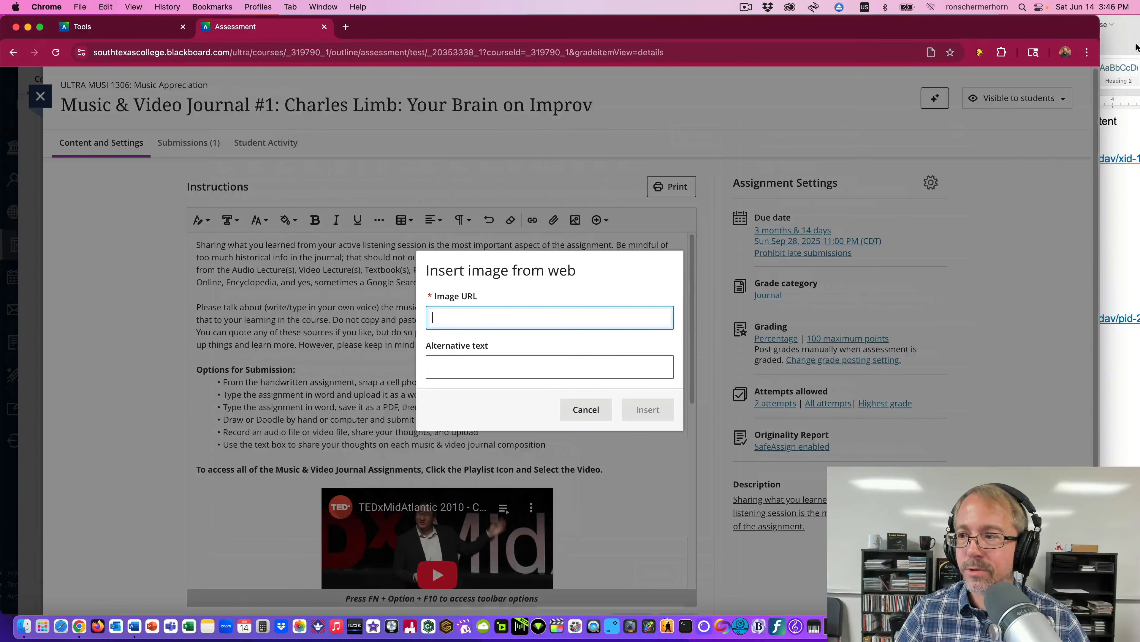
{"action": "left_click", "coordinate": [1135, 27]}
{"action": "left_click", "coordinate": [826, 43]}
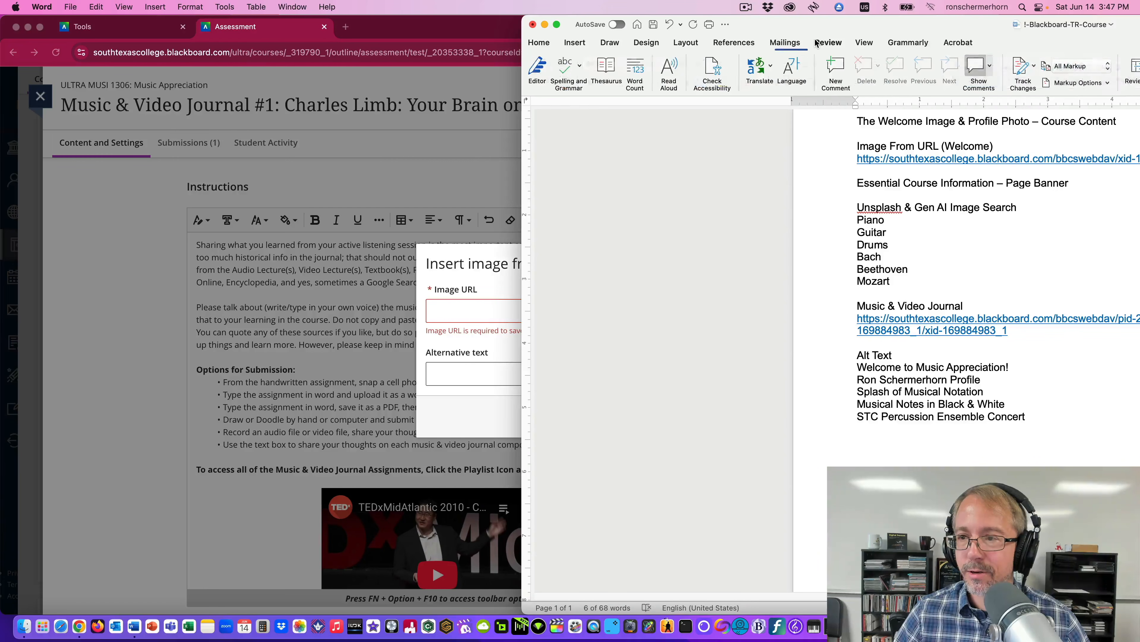
{"action": "scroll", "coordinate": [628, 179], "scroll_direction": "up", "scroll_amount": 1}
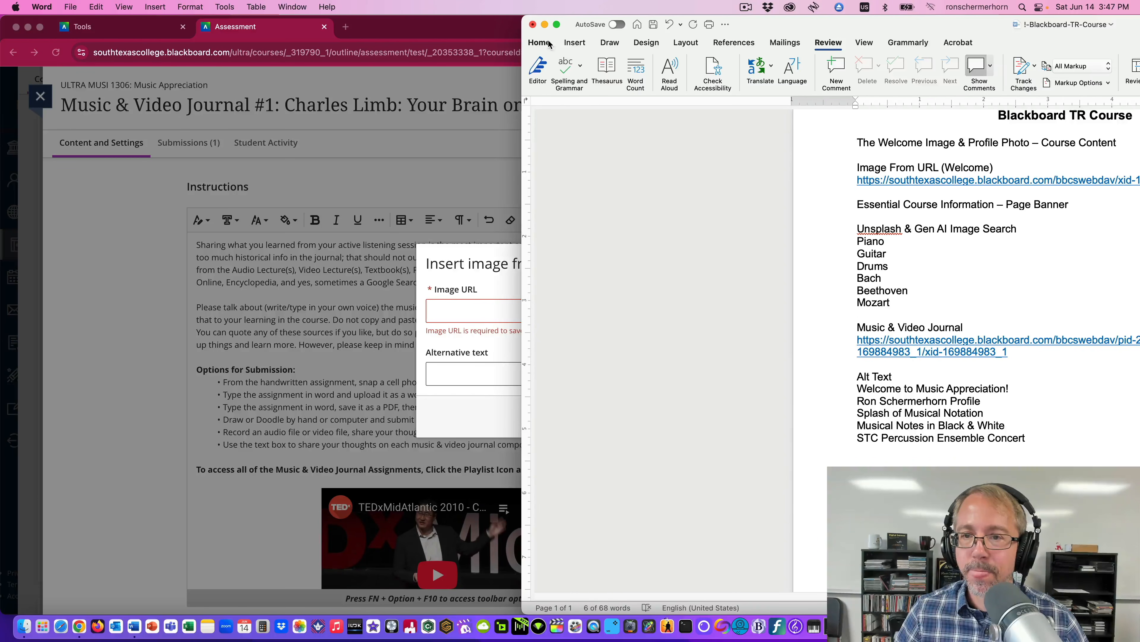
{"action": "left_click_drag", "start_coordinate": [830, 28], "coordinate": [618, 28]}
{"action": "left_click_drag", "start_coordinate": [803, 515], "coordinate": [642, 508]}
{"action": "key", "text": "super+c"}
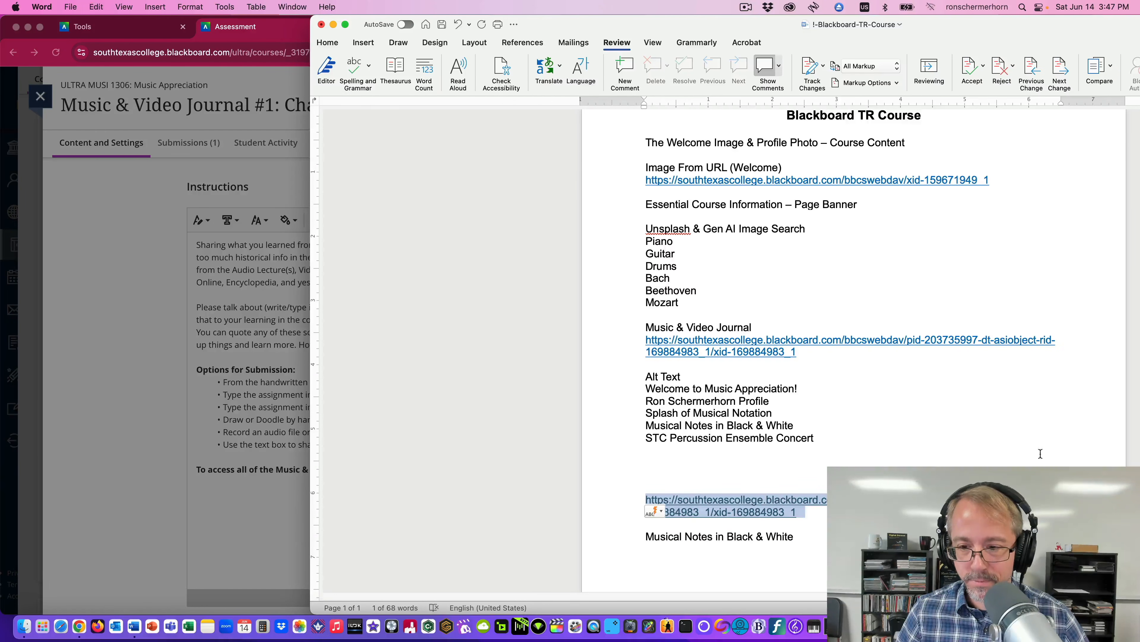
- Switch to Chrome and paste the copied image URL into the web image dialog, and copy "Musical Notes in Black & White" from the Word notes
{"action": "left_click", "coordinate": [102, 279]}
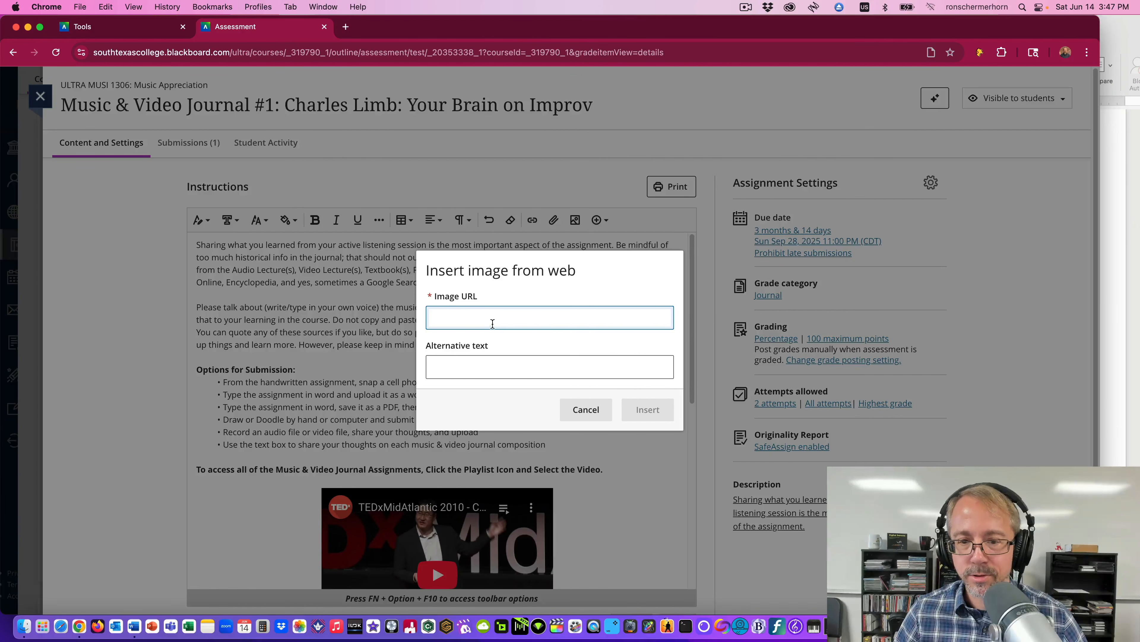
{"action": "key", "text": "super+v"}
{"action": "left_click", "coordinate": [1113, 372]}
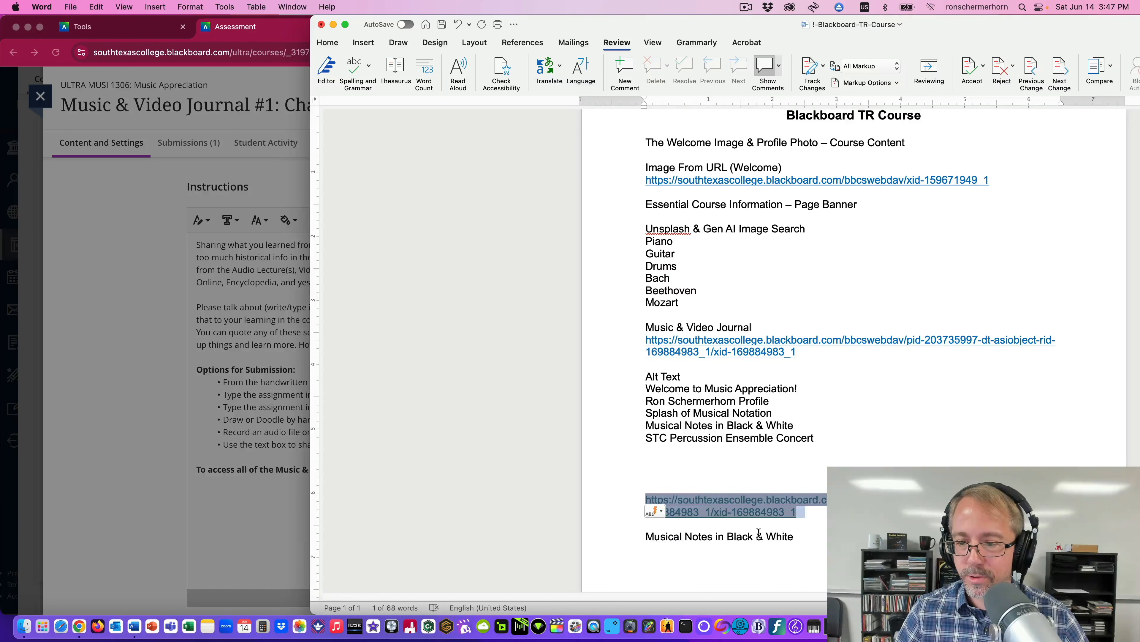
{"action": "left_click_drag", "start_coordinate": [799, 536], "coordinate": [658, 529]}
{"action": "key", "text": "super+c"}
- Insert the web image in Chrome with the alternative text "Musical Notes in Black & White" and save the journal instructions
{"action": "left_click", "coordinate": [168, 457]}
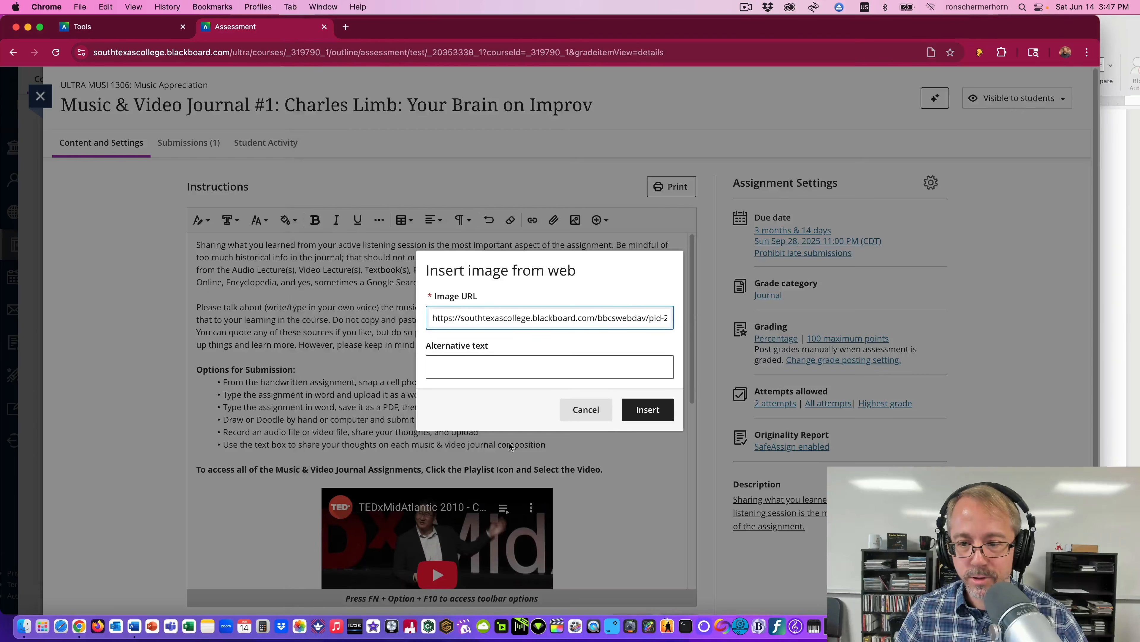
{"action": "left_click", "coordinate": [544, 367]}
{"action": "key", "text": "super+v"}
{"action": "left_click", "coordinate": [642, 408]}
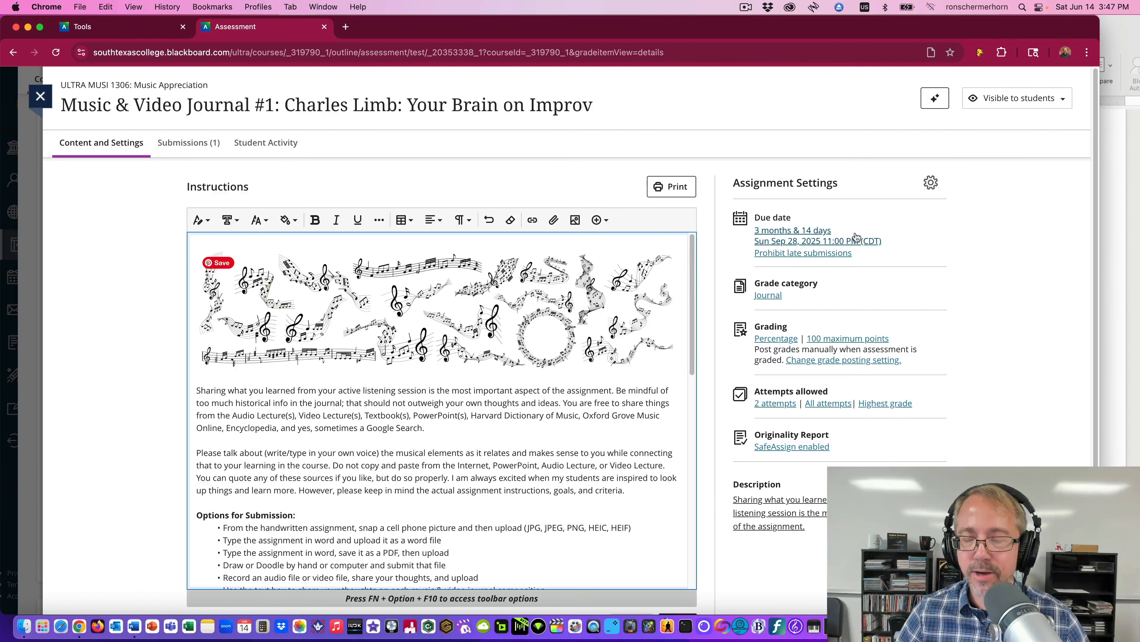
{"action": "scroll", "coordinate": [703, 283], "scroll_direction": "down", "scroll_amount": 2}
{"action": "left_click", "coordinate": [677, 584]}
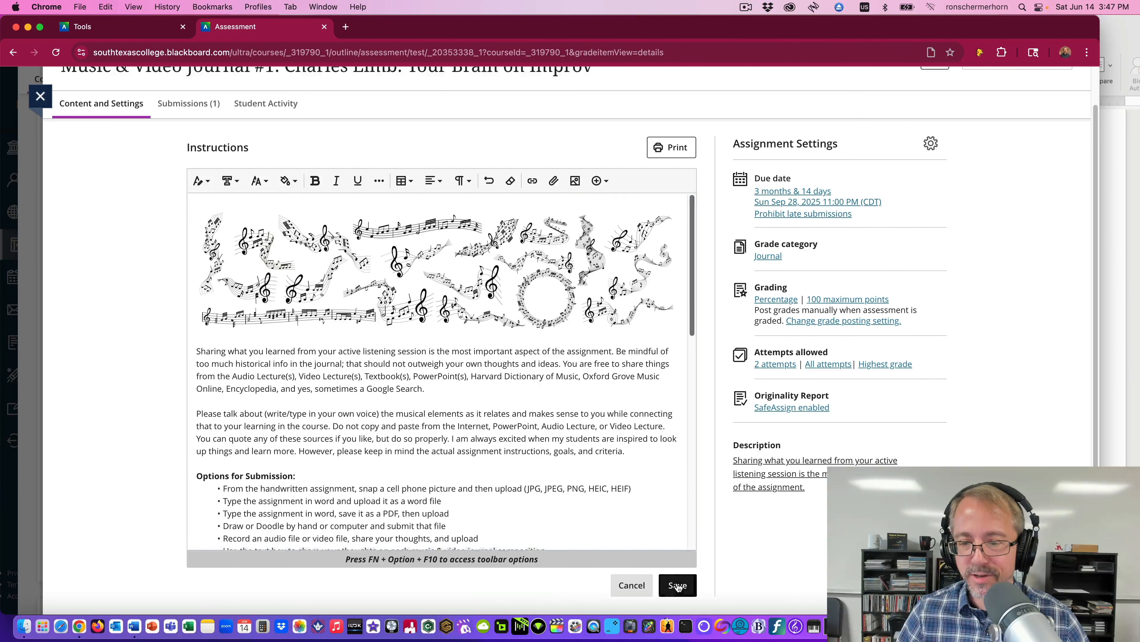
{"action": "scroll", "coordinate": [627, 286], "scroll_direction": "down", "scroll_amount": 15}
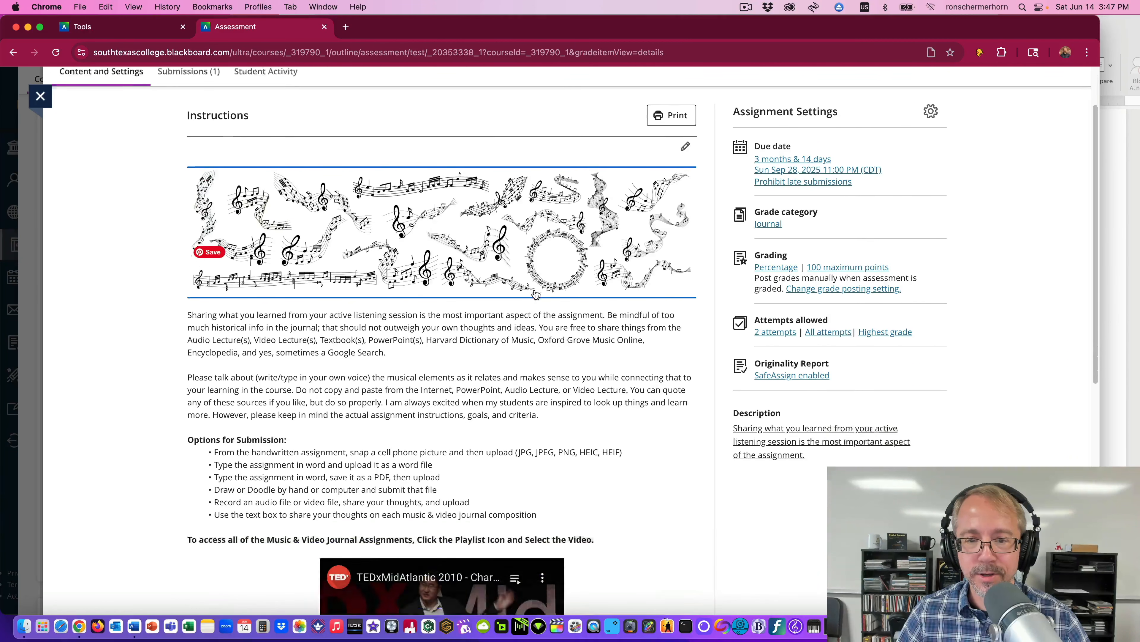
{"action": "scroll", "coordinate": [627, 286], "scroll_direction": "up", "scroll_amount": 15}
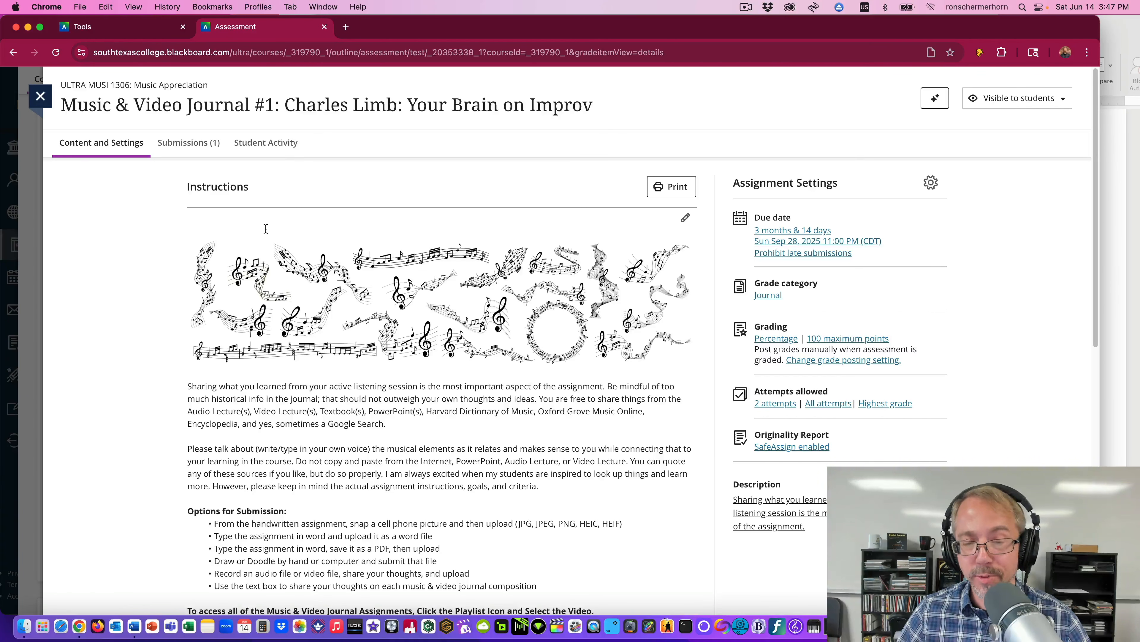
- Close the Music & Video Journal #1 assignment and return to the beginning of the course content
{"action": "left_click", "coordinate": [41, 96]}
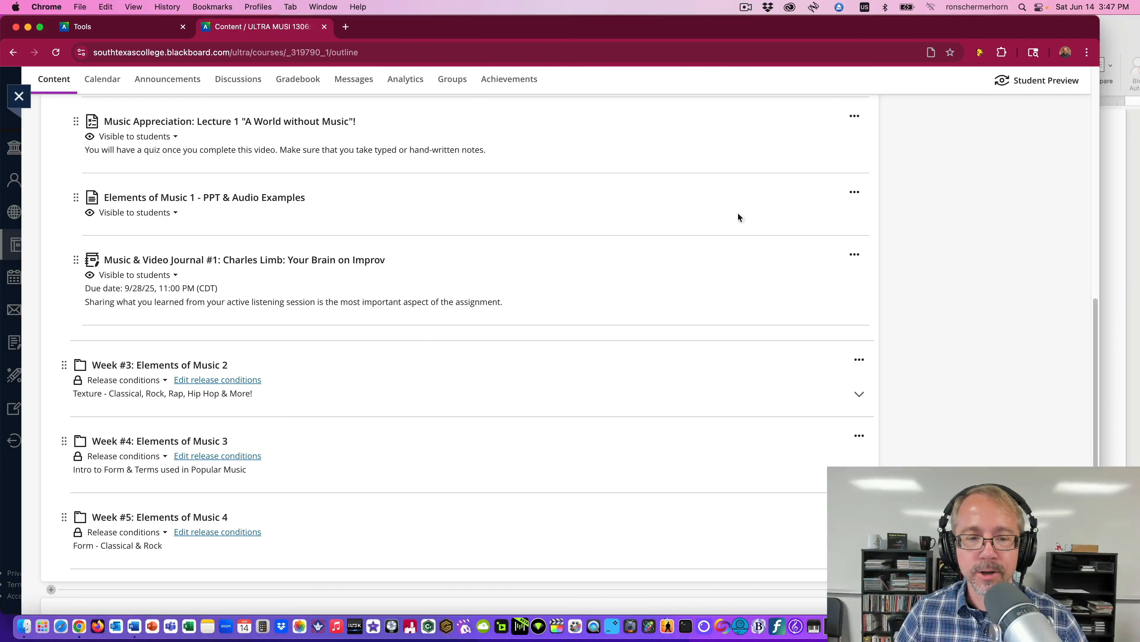
{"action": "scroll", "coordinate": [462, 306], "scroll_direction": "up", "scroll_amount": 7}
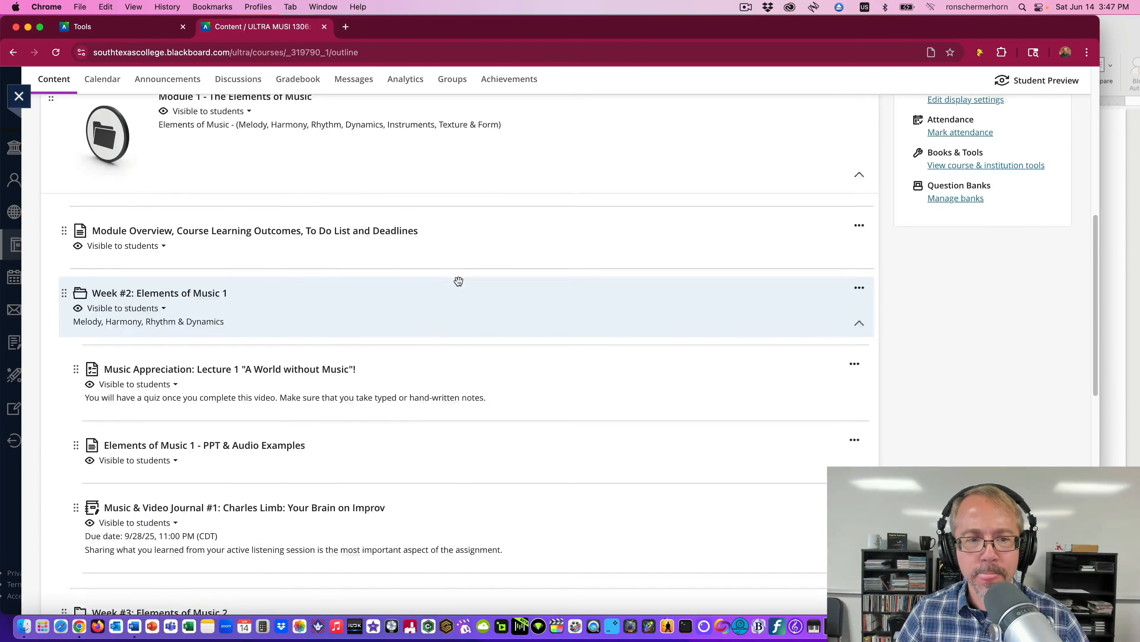
{"action": "scroll", "coordinate": [458, 281], "scroll_direction": "down", "scroll_amount": 2}
{"action": "scroll", "coordinate": [458, 281], "scroll_direction": "up", "scroll_amount": 10}
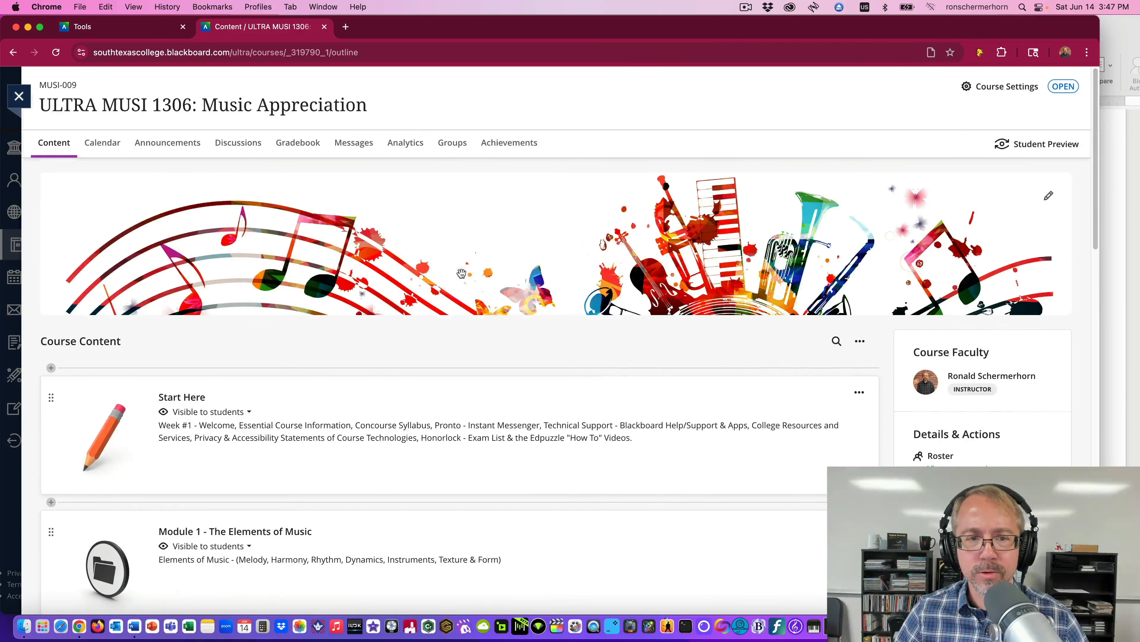
{"action": "left_click", "coordinate": [146, 155]}
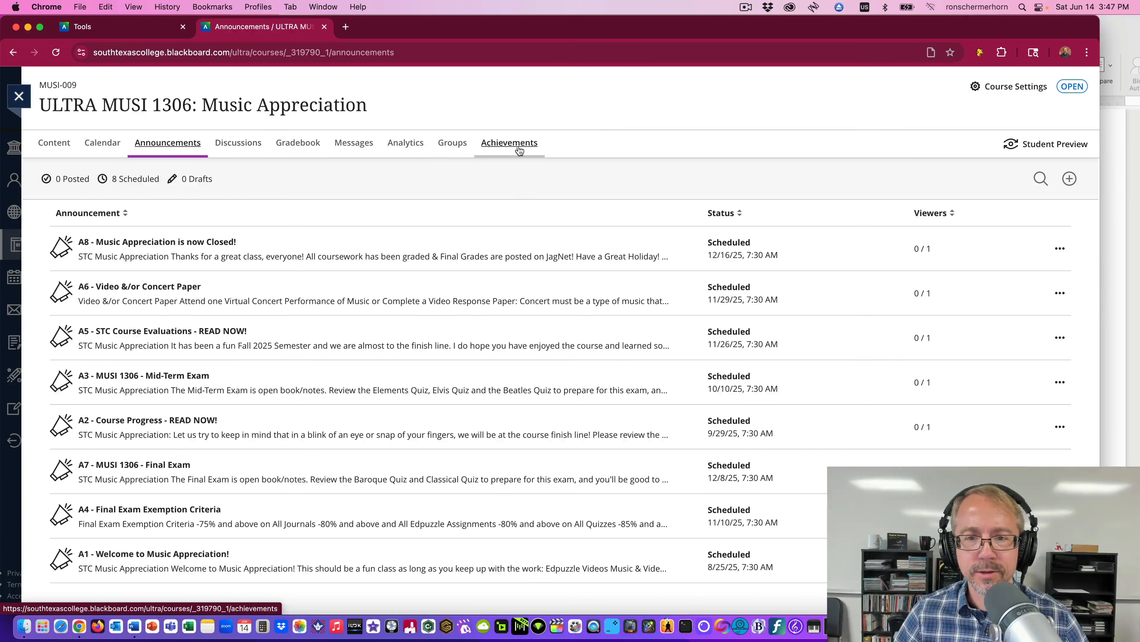
{"action": "left_click", "coordinate": [53, 143]}
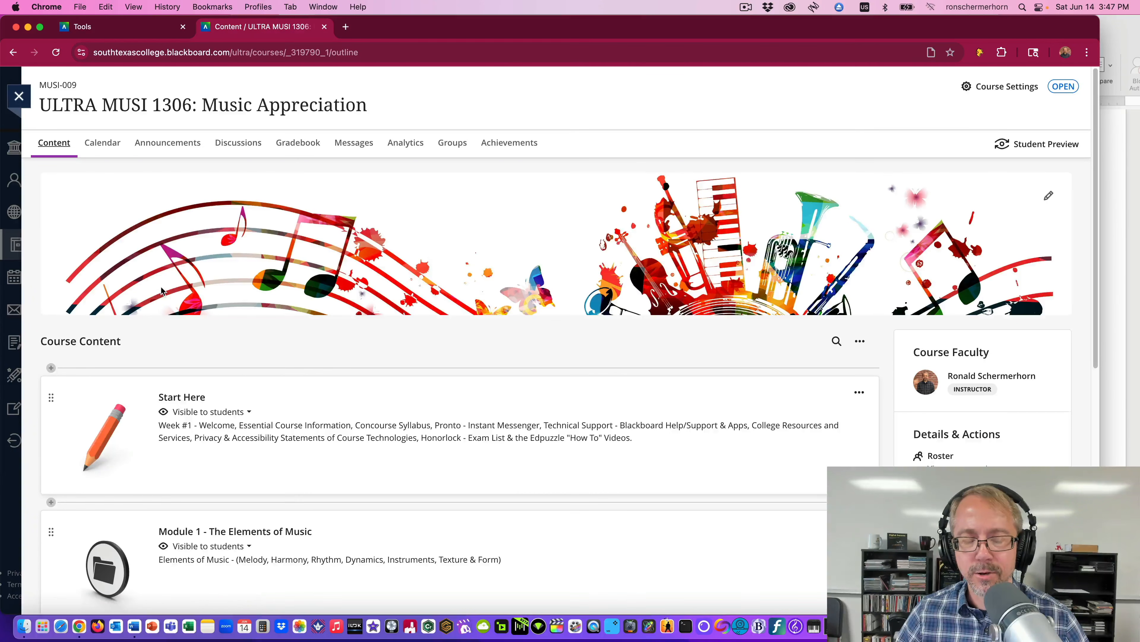
{"action": "scroll", "coordinate": [131, 259], "scroll_direction": "down", "scroll_amount": 6}
{"action": "scroll", "coordinate": [132, 260], "scroll_direction": "down", "scroll_amount": 2}
{"action": "scroll", "coordinate": [268, 160], "scroll_direction": "up", "scroll_amount": 10}
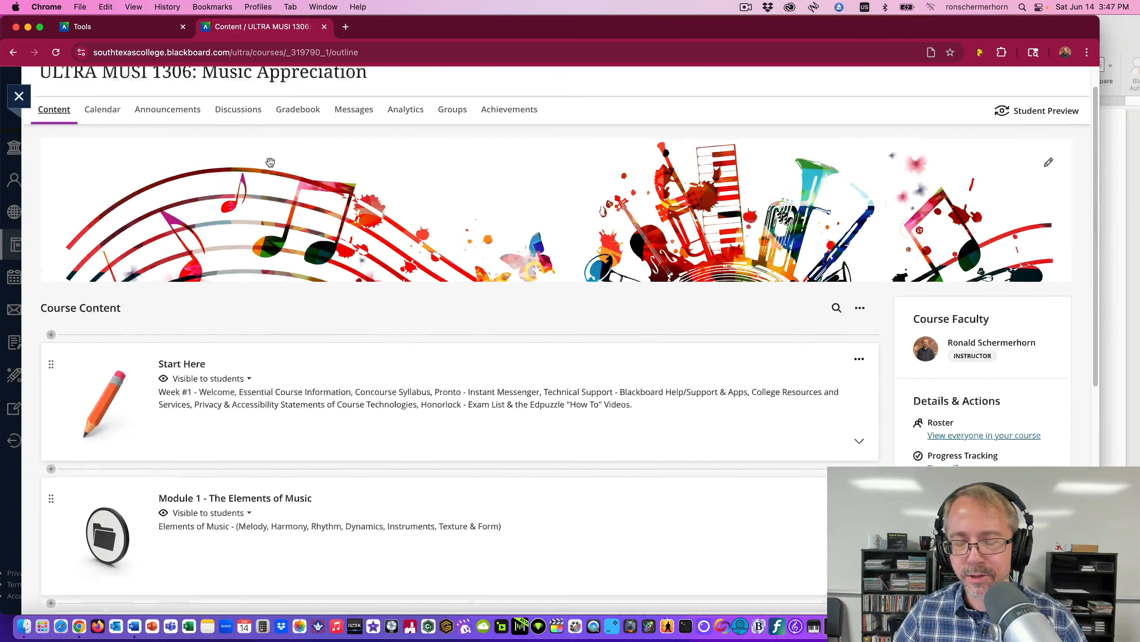
{"action": "scroll", "coordinate": [509, 270], "scroll_direction": "down", "scroll_amount": 5}
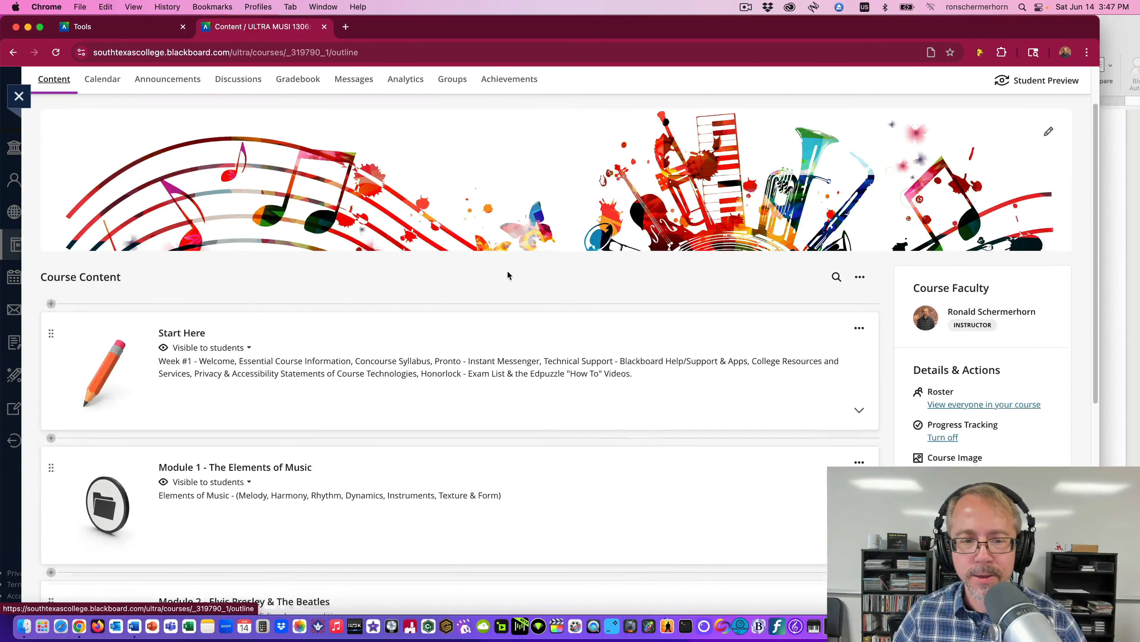
{"action": "scroll", "coordinate": [510, 265], "scroll_direction": "down", "scroll_amount": 5}
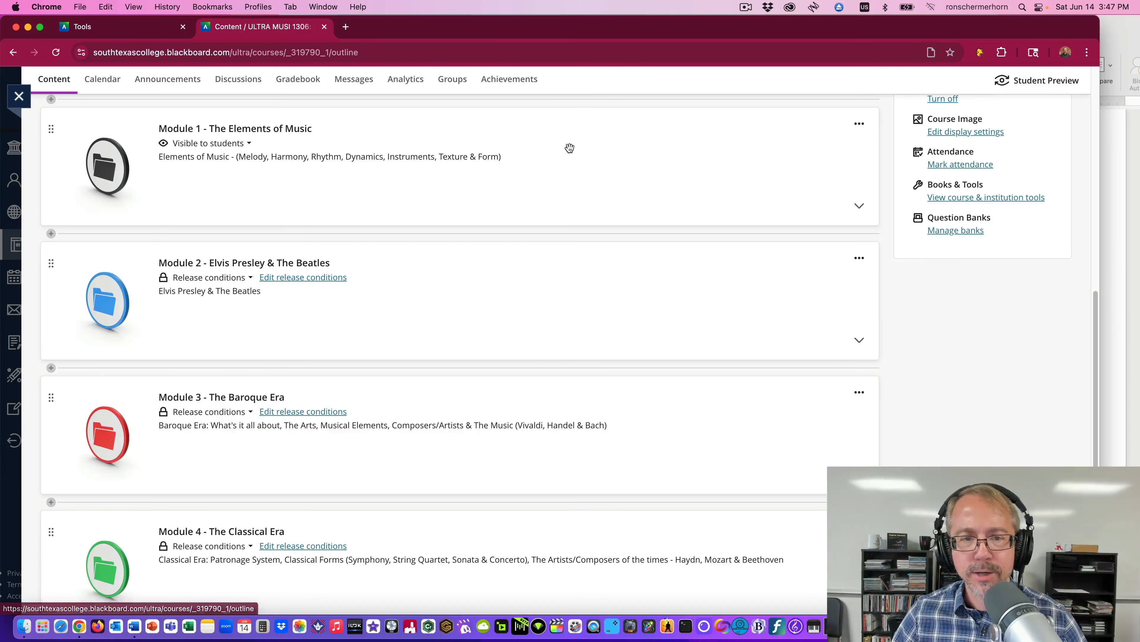
{"action": "left_click", "coordinate": [651, 204]}
{"action": "scroll", "coordinate": [651, 204], "scroll_direction": "down", "scroll_amount": 5}
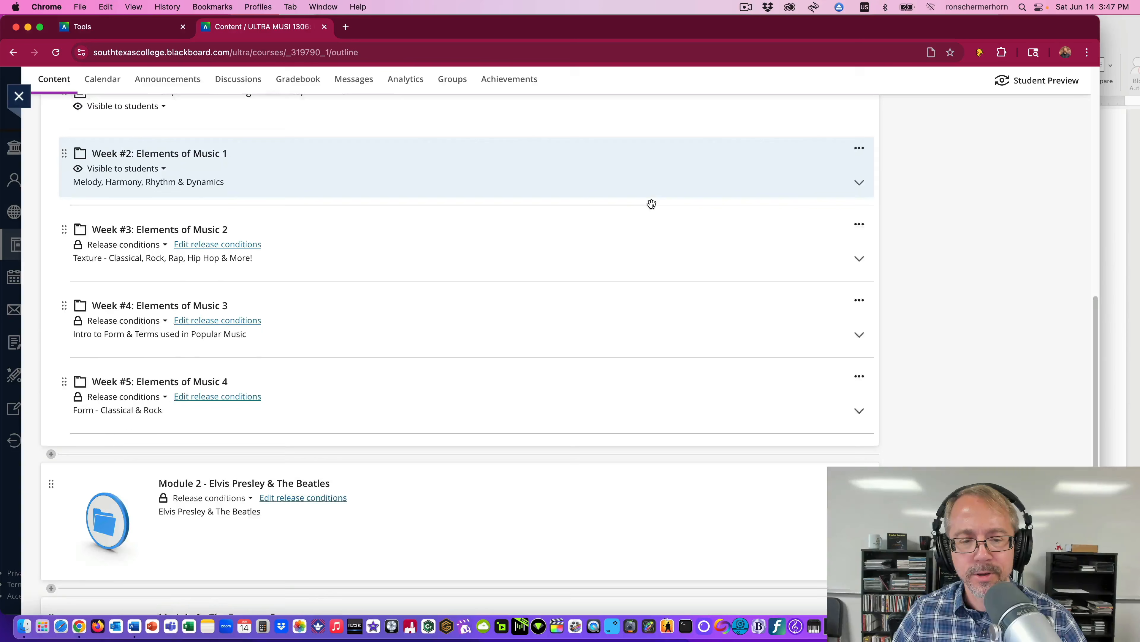
{"action": "scroll", "coordinate": [651, 204], "scroll_direction": "up", "scroll_amount": 3}
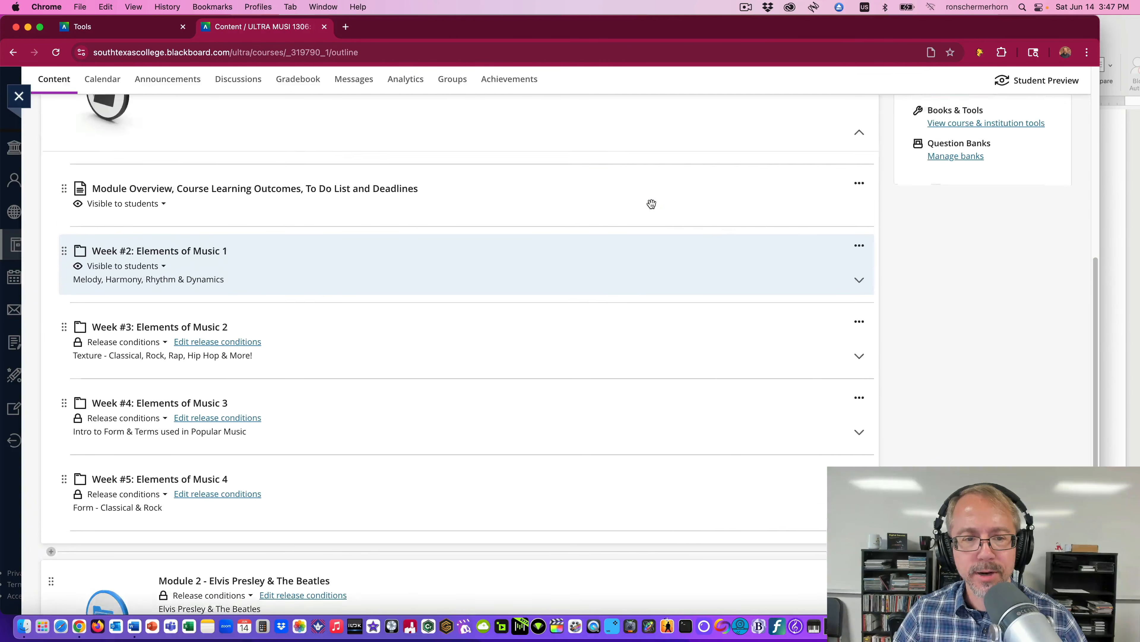
{"action": "scroll", "coordinate": [651, 204], "scroll_direction": "down", "scroll_amount": 2}
{"action": "scroll", "coordinate": [652, 204], "scroll_direction": "down", "scroll_amount": 2}
{"action": "scroll", "coordinate": [652, 204], "scroll_direction": "up", "scroll_amount": 6}
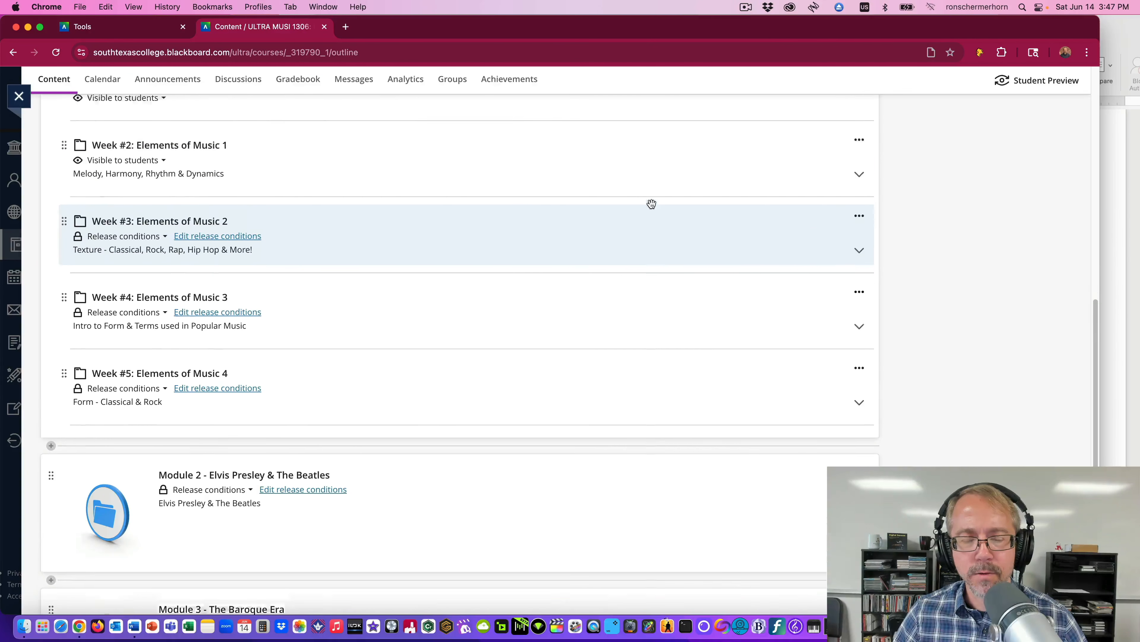
{"action": "scroll", "coordinate": [652, 204], "scroll_direction": "up", "scroll_amount": 2}
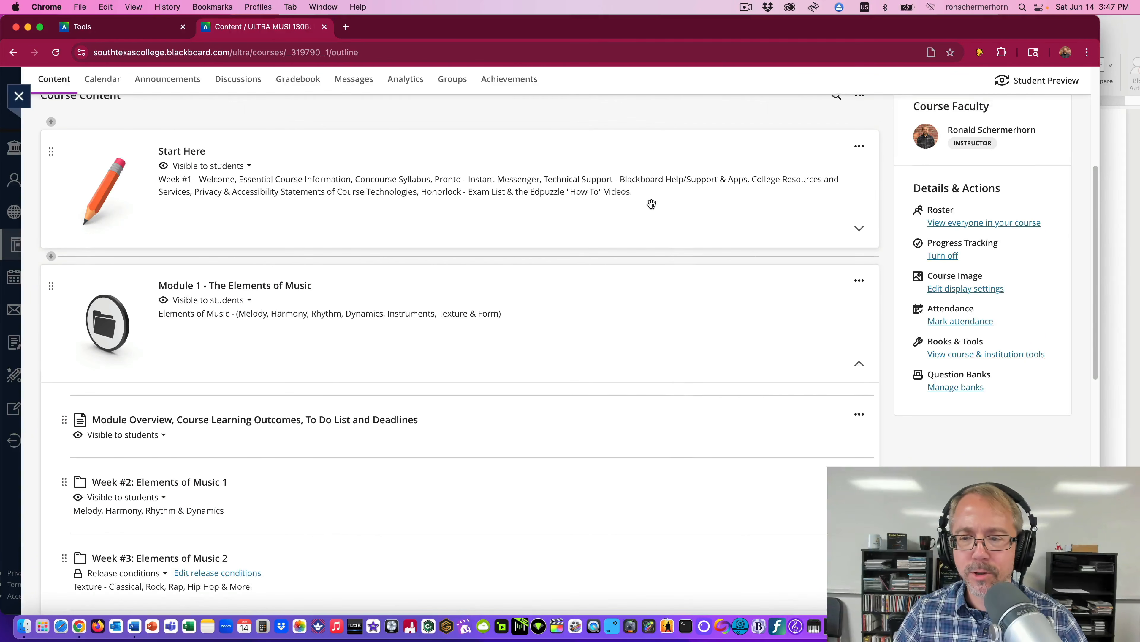
{"action": "left_click", "coordinate": [854, 364]}
- Expand Module 4 - The Classical Era and its Week #12 folder, and open the Video &/or Concert Paper assignment
{"action": "scroll", "coordinate": [499, 276], "scroll_direction": "down", "scroll_amount": 4}
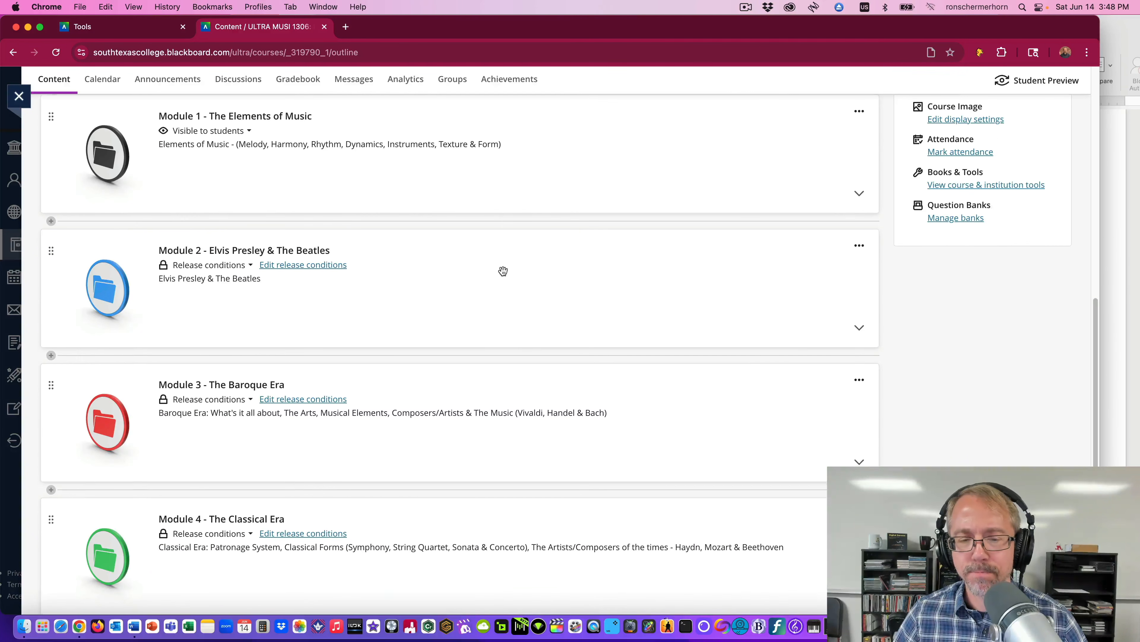
{"action": "scroll", "coordinate": [522, 265], "scroll_direction": "down", "scroll_amount": 1}
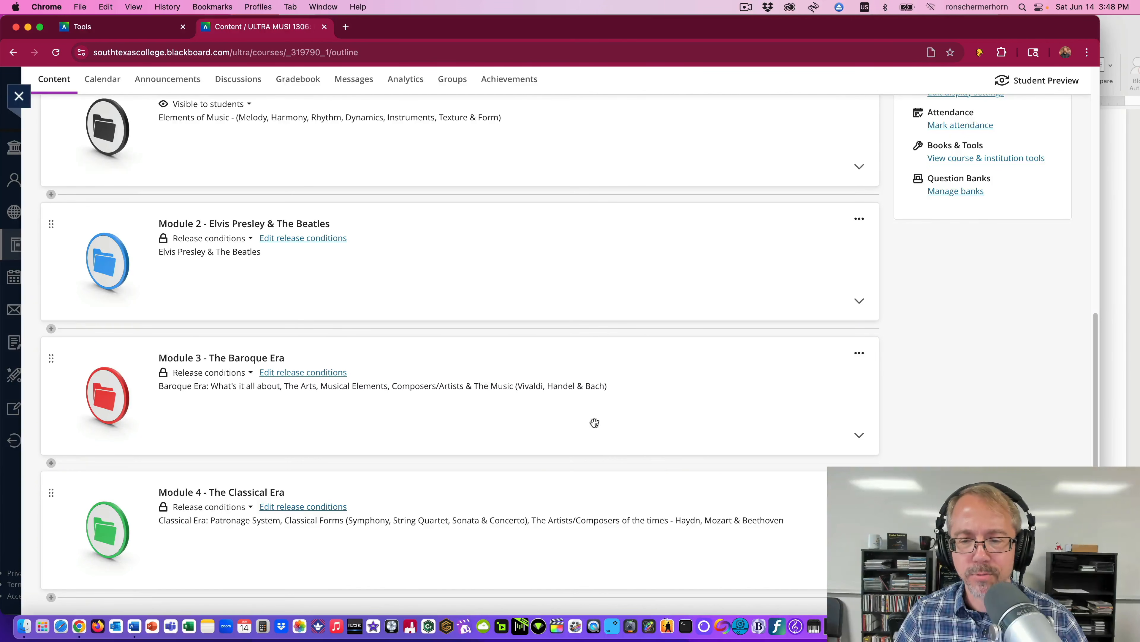
{"action": "scroll", "coordinate": [680, 377], "scroll_direction": "down", "scroll_amount": 5}
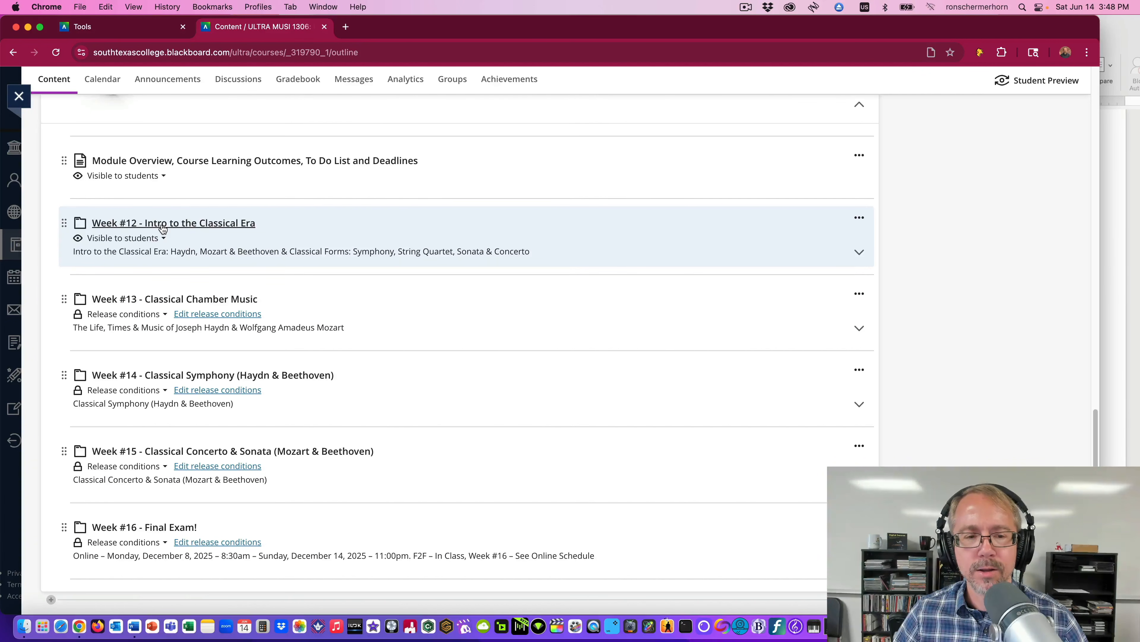
{"action": "left_click", "coordinate": [163, 224]}
{"action": "scroll", "coordinate": [551, 256], "scroll_direction": "down", "scroll_amount": 3}
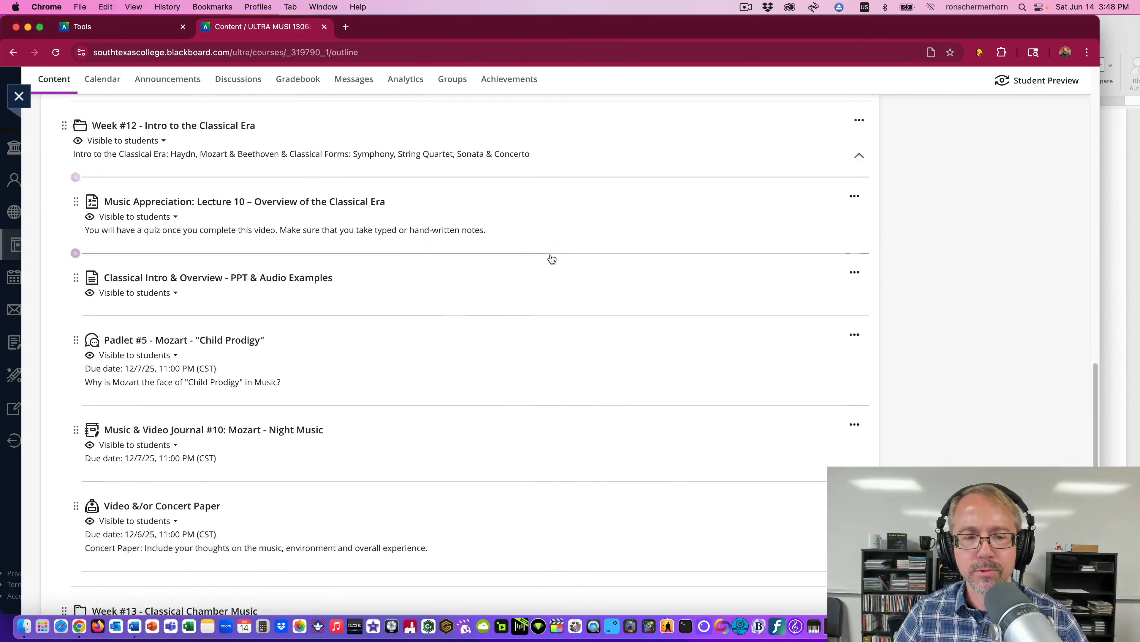
{"action": "scroll", "coordinate": [552, 258], "scroll_direction": "down", "scroll_amount": 3}
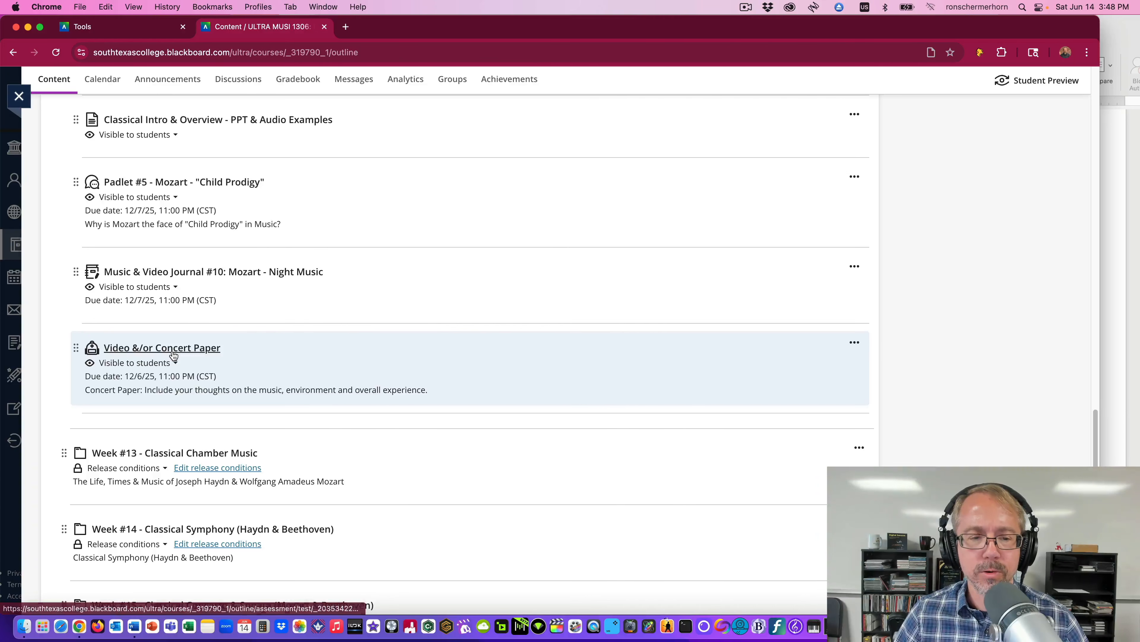
{"action": "left_click", "coordinate": [174, 355]}
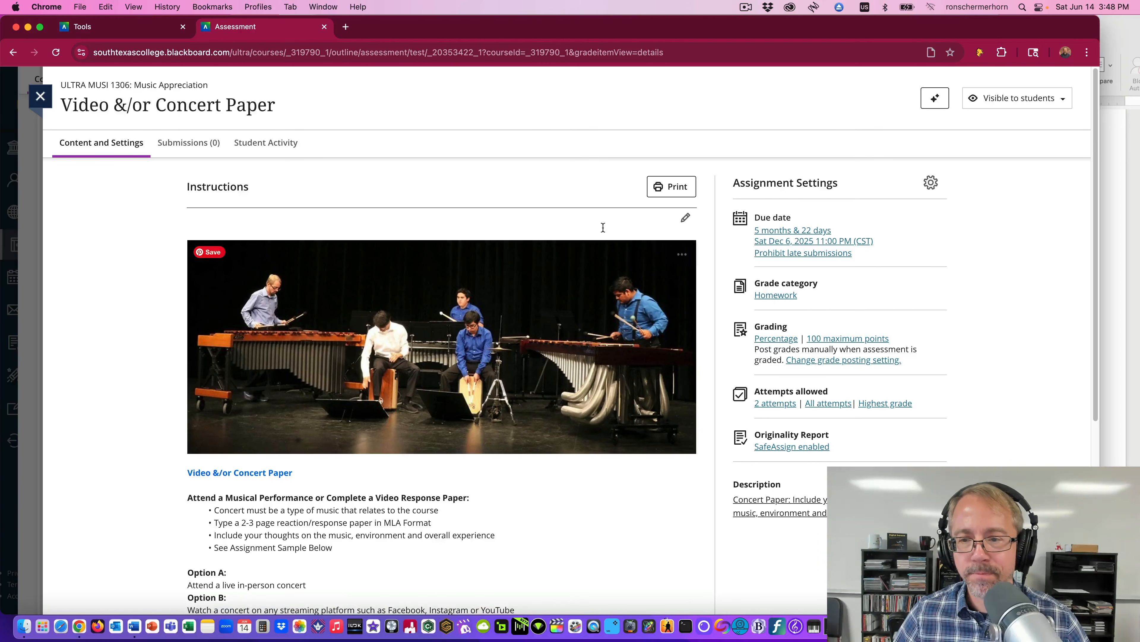
- Start editing the concert paper's instructions and open the file options of the percussion ensemble banner image
{"action": "left_click", "coordinate": [683, 258]}
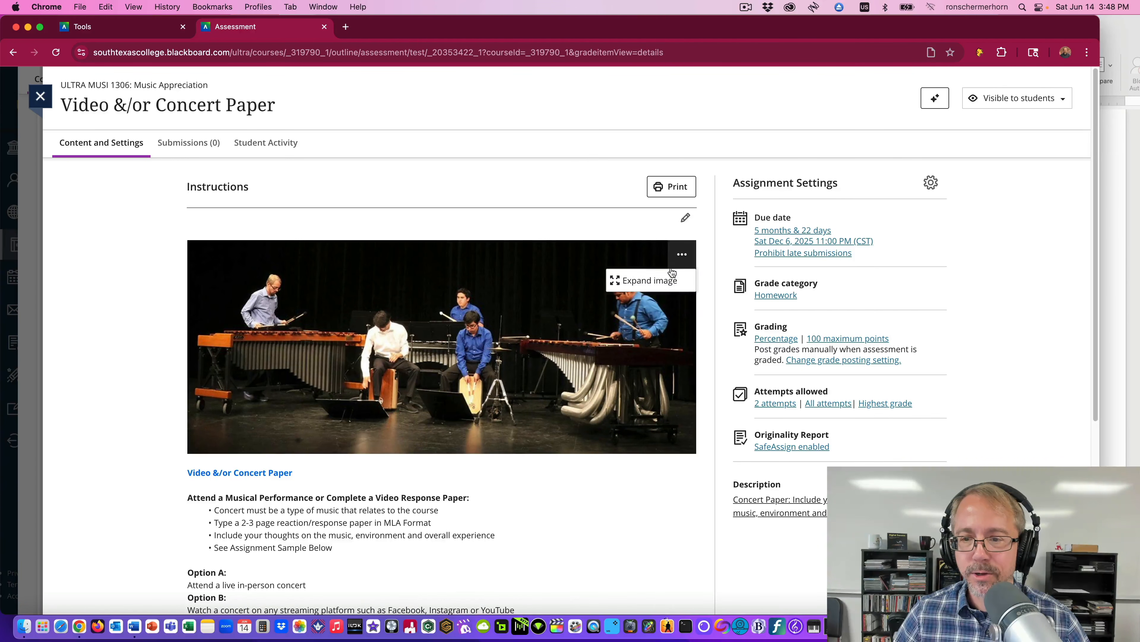
{"action": "left_click", "coordinate": [685, 218]}
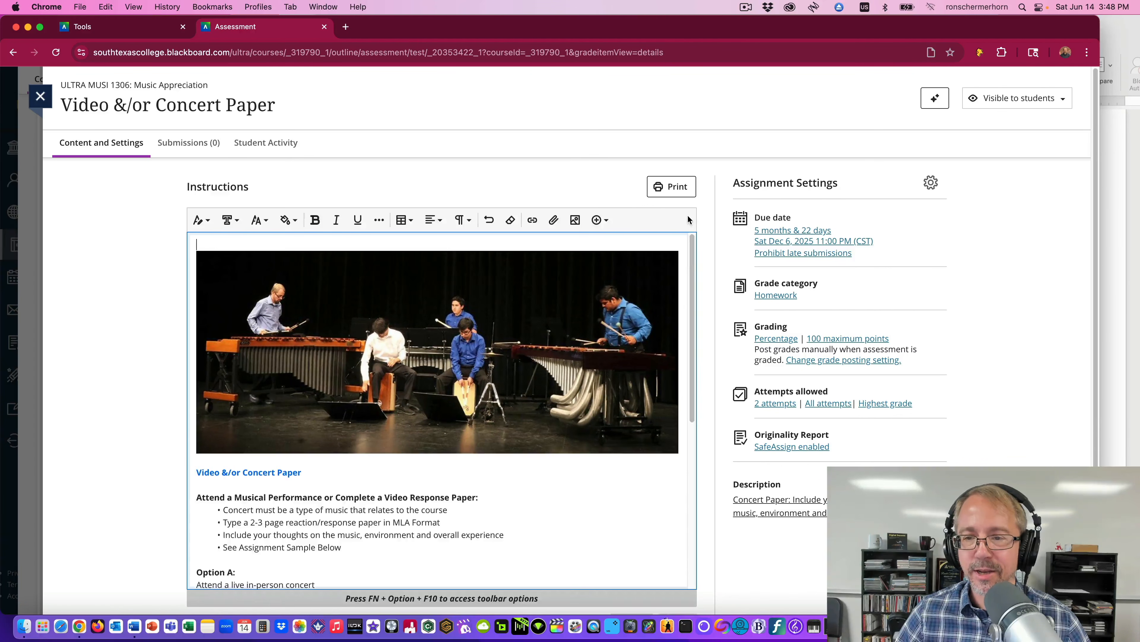
{"action": "left_click", "coordinate": [578, 287]}
{"action": "left_click", "coordinate": [625, 220]}
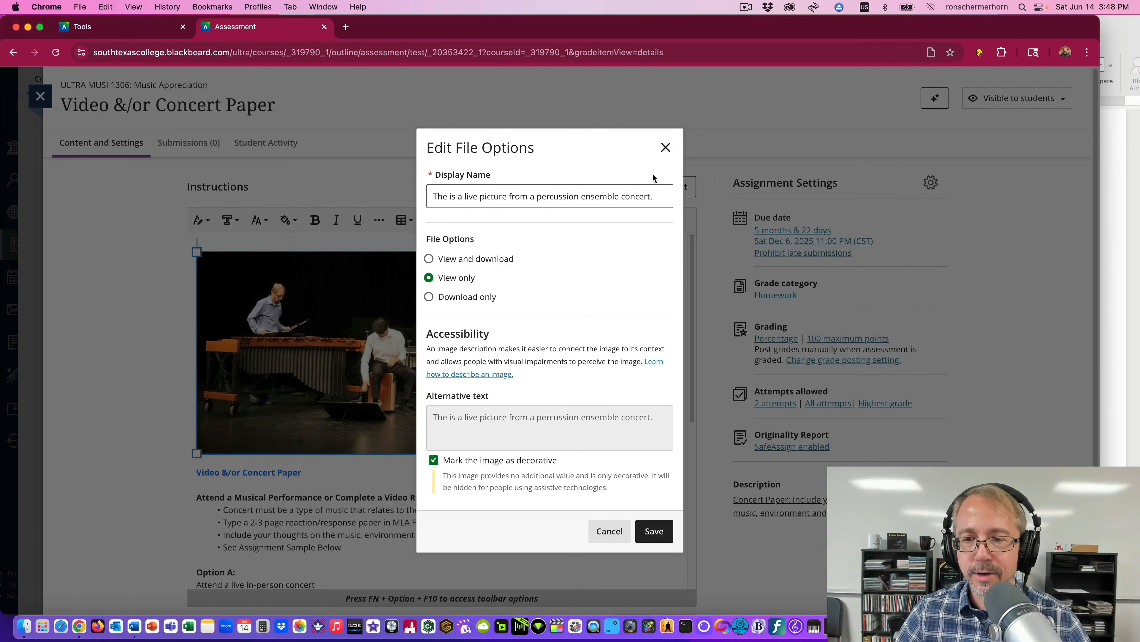
- Copy the banner image's full display name from its file options and close the dialog without saving
{"action": "left_click", "coordinate": [662, 196]}
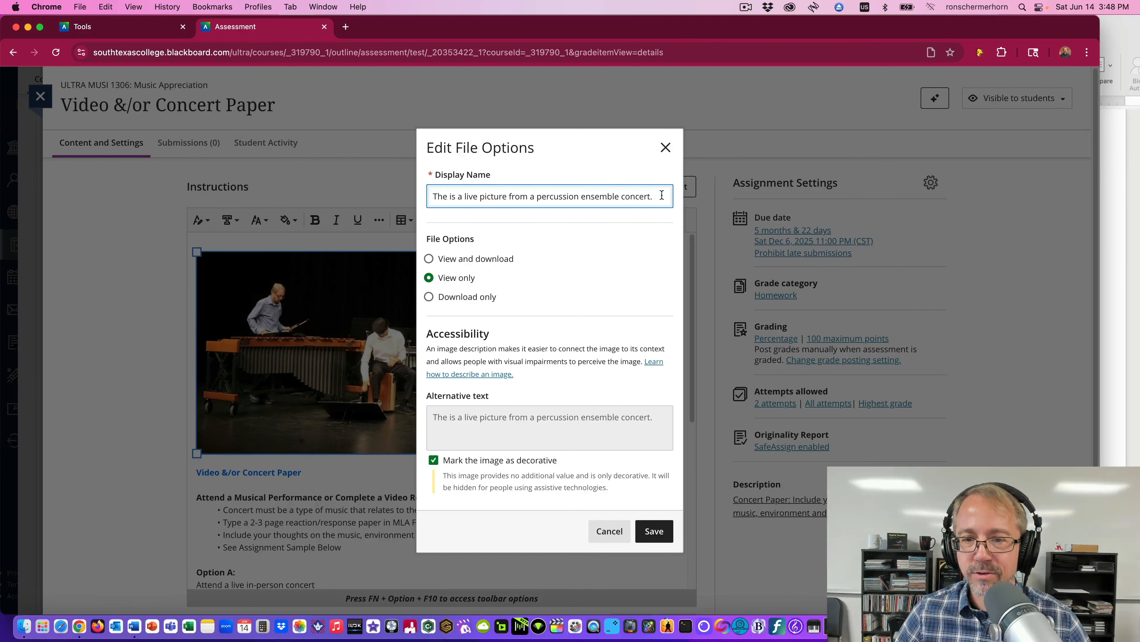
{"action": "left_click", "coordinate": [1107, 175]}
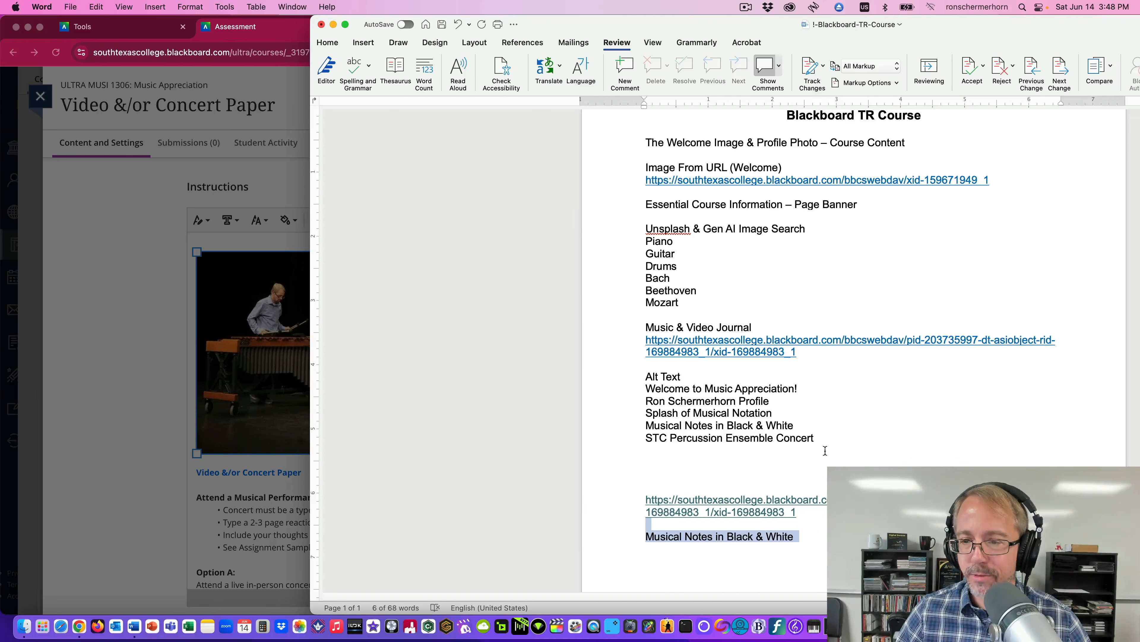
{"action": "left_click", "coordinate": [279, 124]}
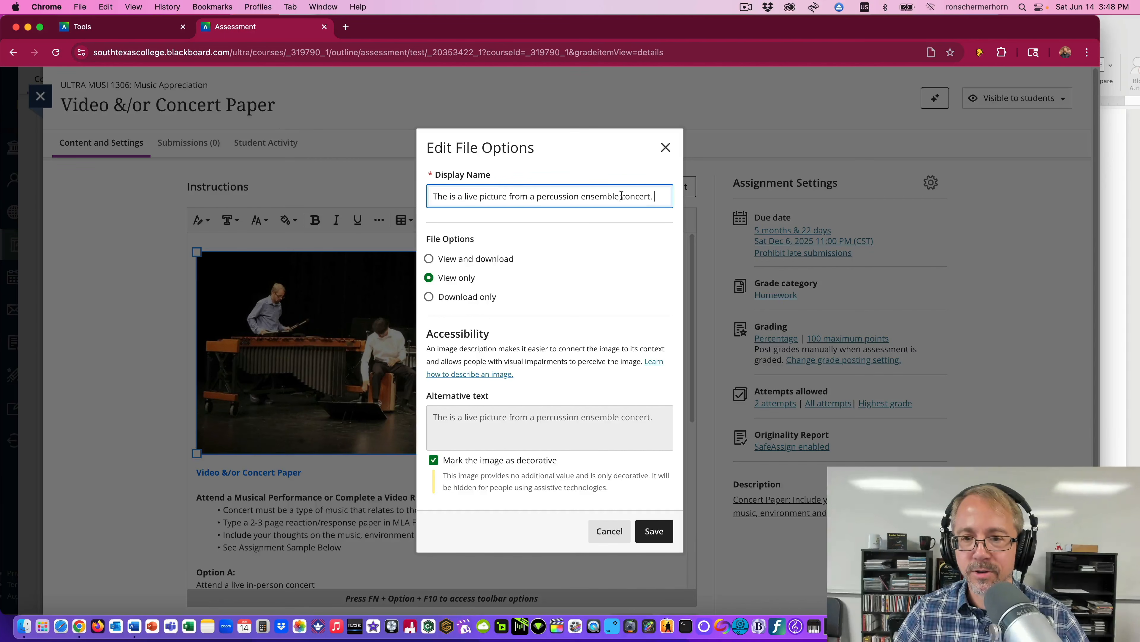
{"action": "left_click_drag", "start_coordinate": [663, 199], "coordinate": [427, 195]}
{"action": "key", "text": "super+c"}
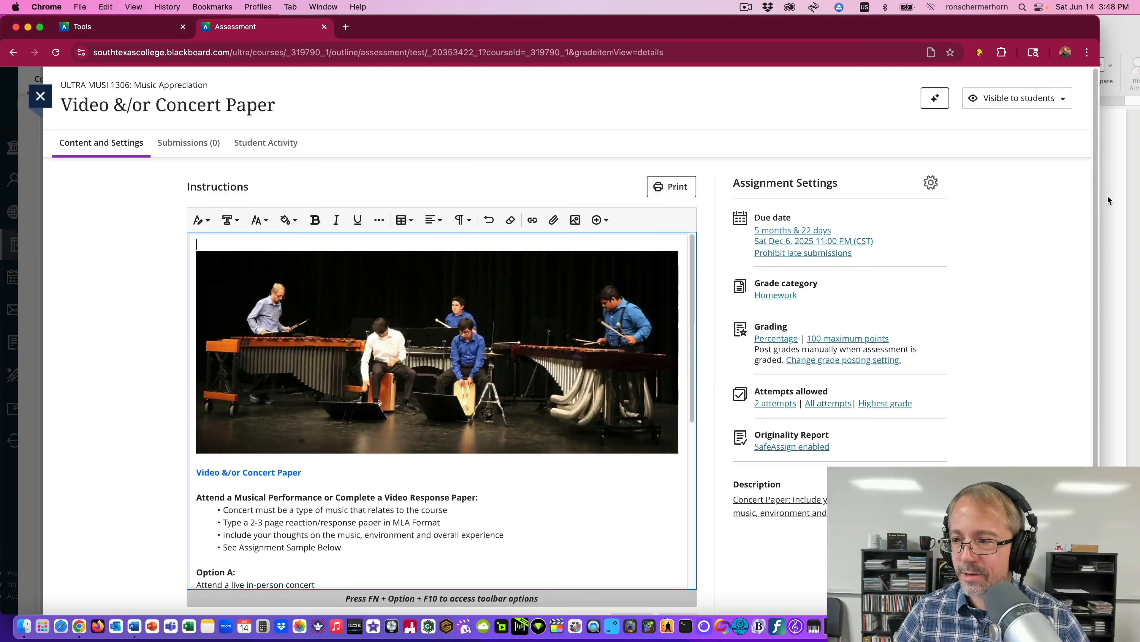
- Paste the copied name below "STC Percussion Ensemble Concert" in the Word notes, and delete the final image URL and "Musical Notes in Black & White" lines
{"action": "left_click", "coordinate": [1108, 195]}
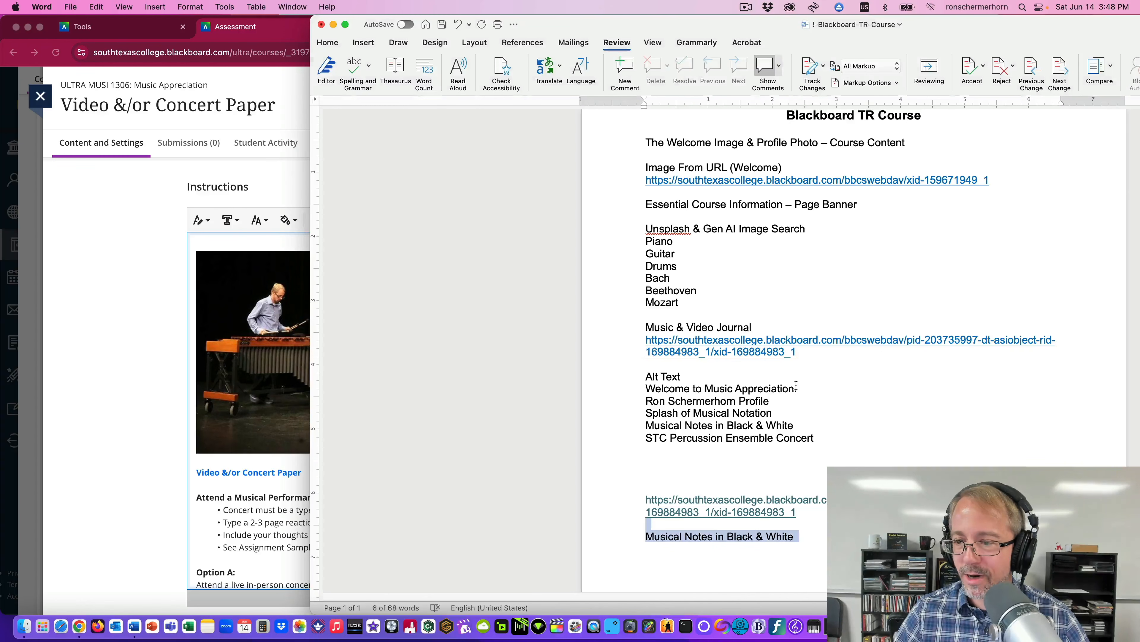
{"action": "left_click", "coordinate": [757, 460]}
{"action": "key", "text": "super+v"}
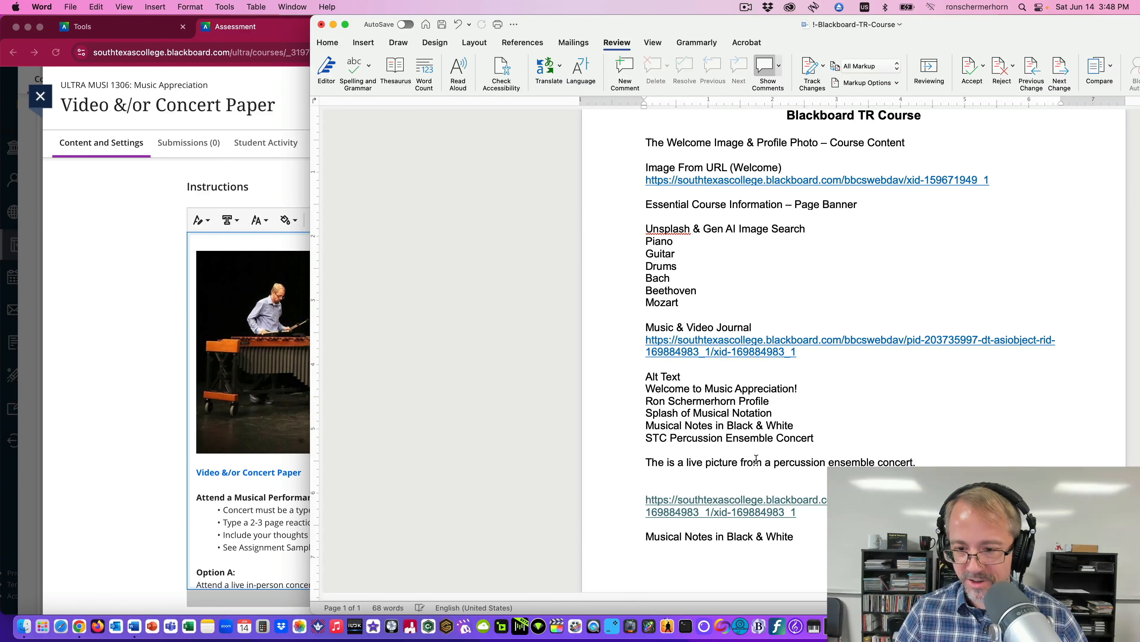
{"action": "left_click_drag", "start_coordinate": [811, 531], "coordinate": [646, 500]}
{"action": "key", "text": "BackSpace"}
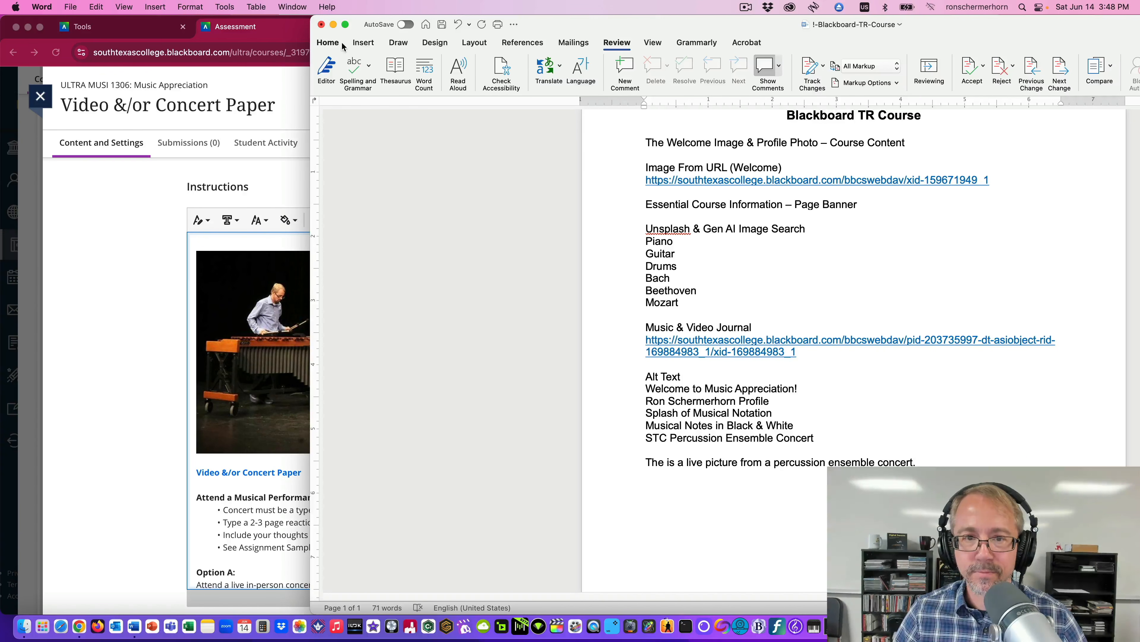
- Save the Word notes and switch back to the concert paper assignment in Chrome
{"action": "key", "text": "super+s"}
{"action": "left_click_drag", "start_coordinate": [579, 23], "coordinate": [626, 56]}
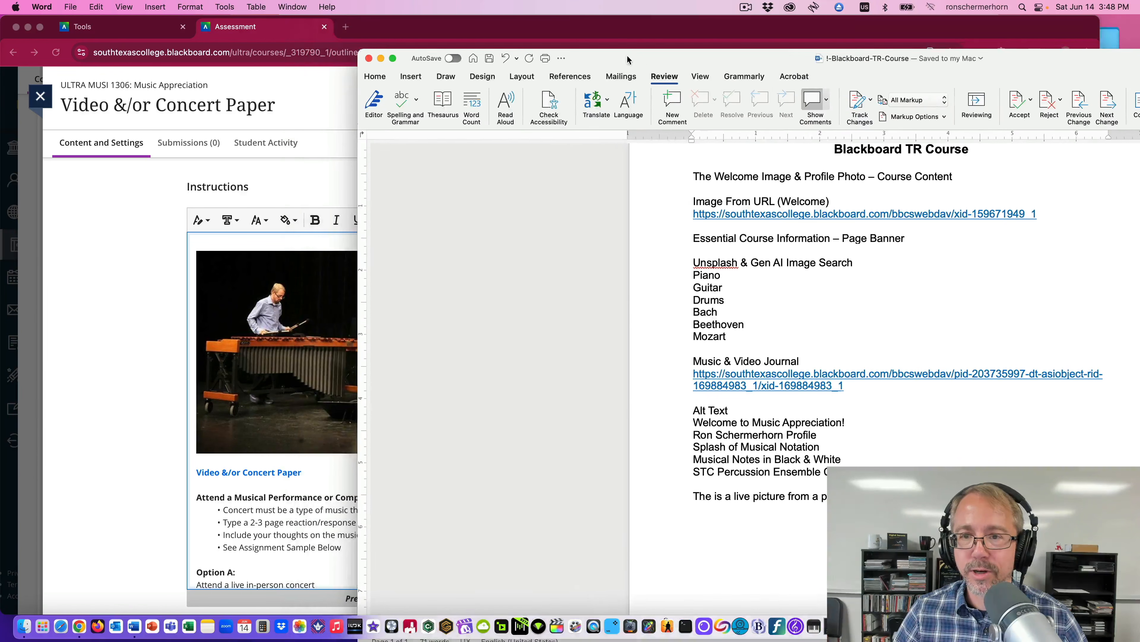
{"action": "left_click", "coordinate": [625, 36]}
{"action": "left_click_drag", "start_coordinate": [484, 8], "coordinate": [531, 8]}
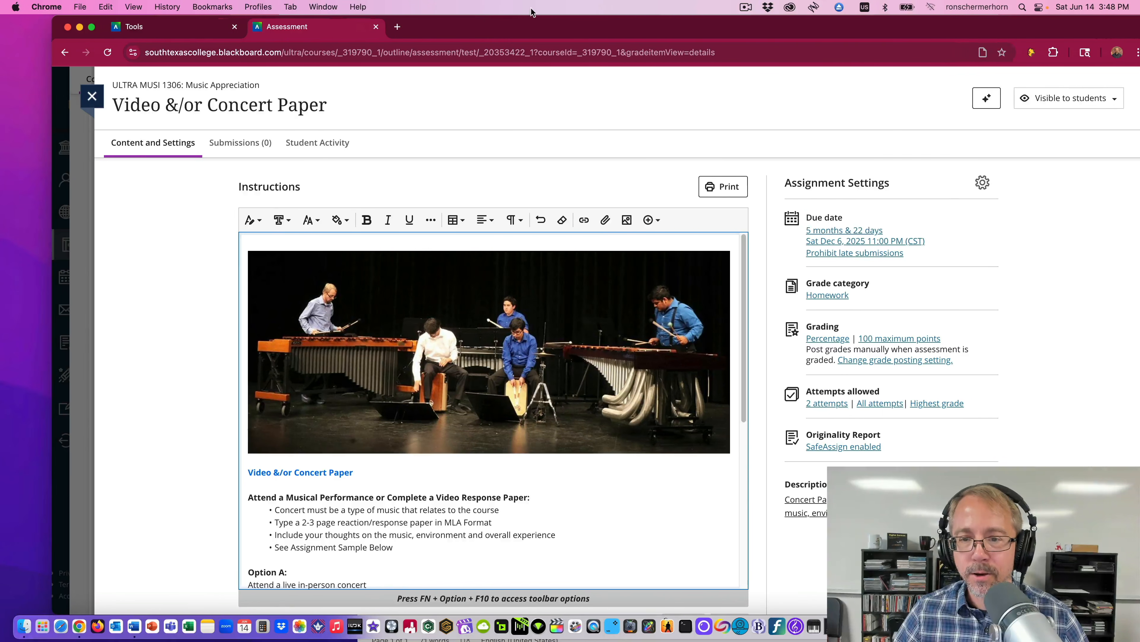
- Review the percussion ensemble banner's file options in the instructions editor and close them without changes
{"action": "left_click", "coordinate": [548, 317]}
{"action": "left_click", "coordinate": [627, 220]}
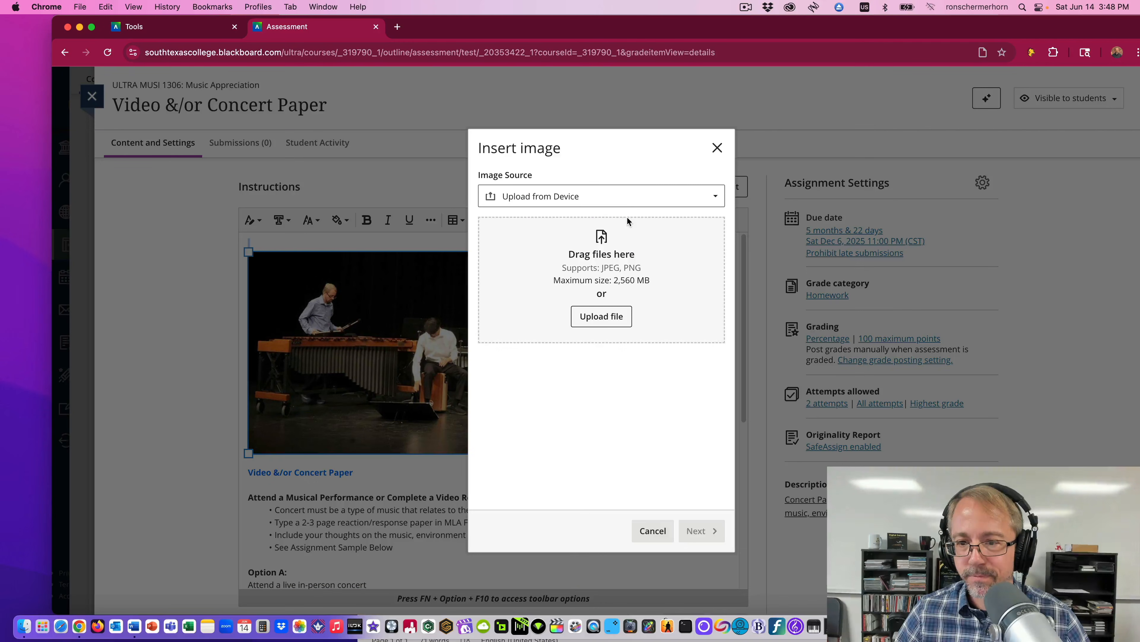
{"action": "left_click", "coordinate": [711, 155]}
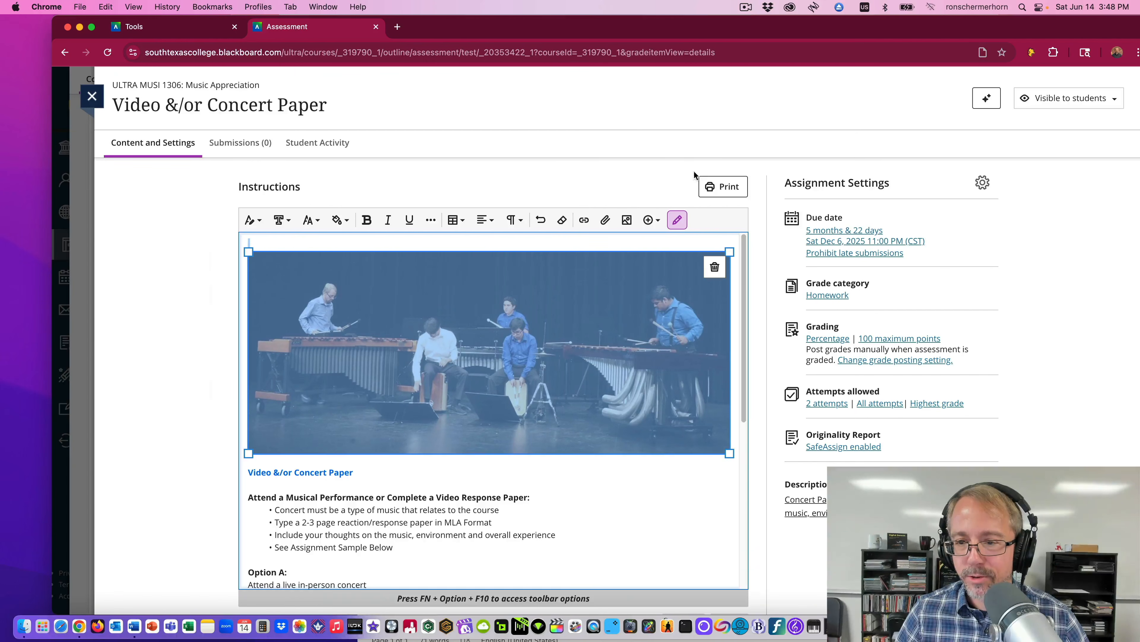
{"action": "left_click", "coordinate": [679, 220]}
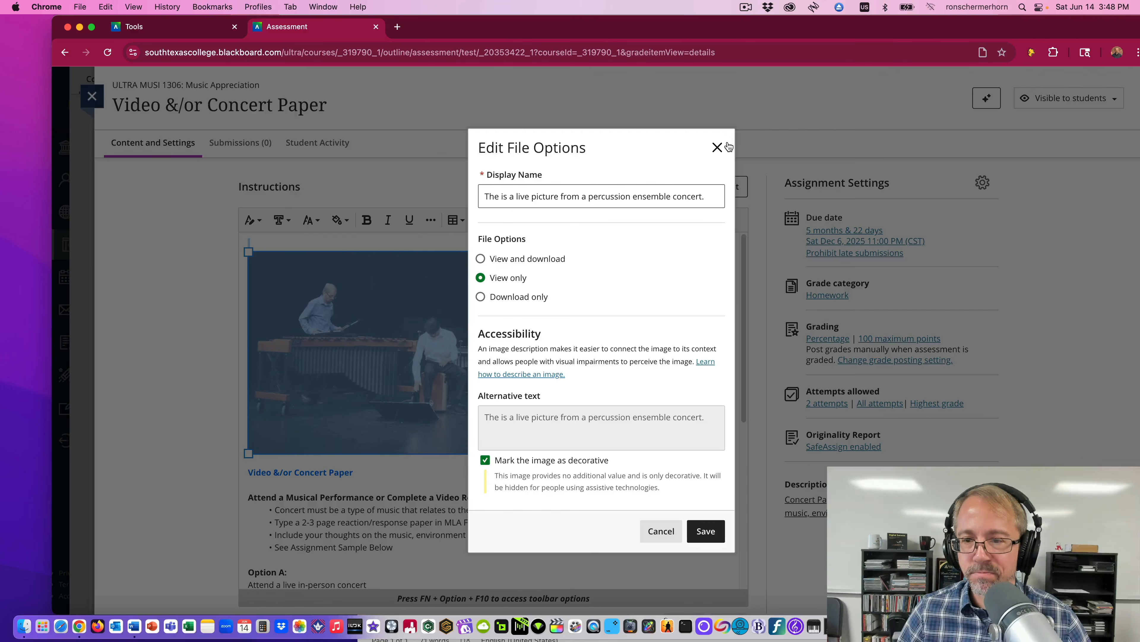
{"action": "left_click", "coordinate": [718, 147]}
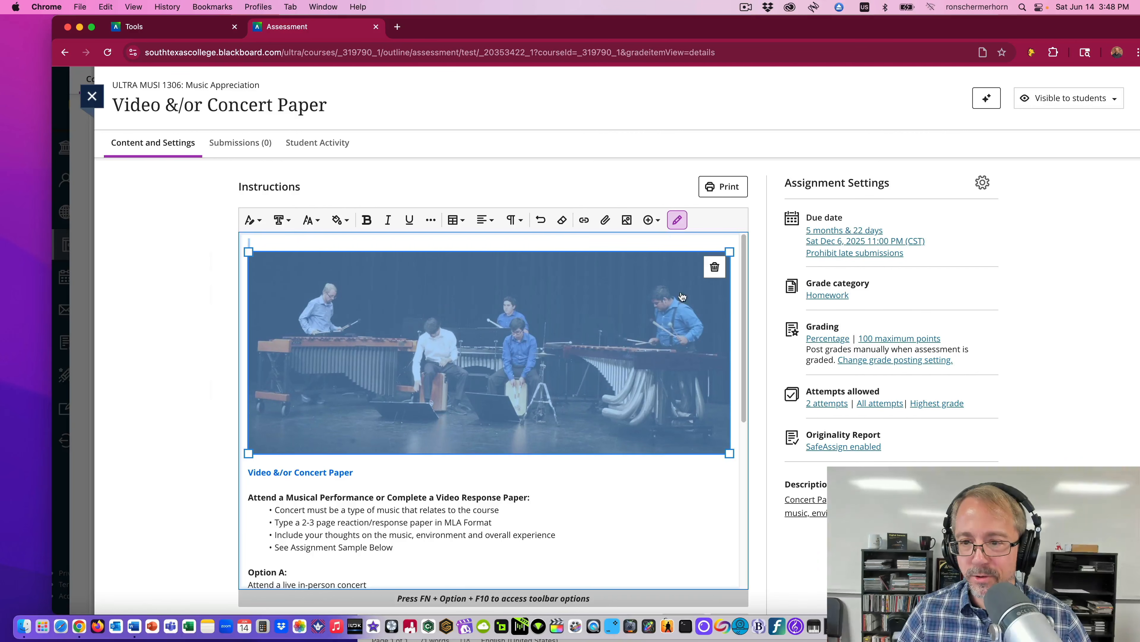
- Delete the banner image and the blank line above the Video &/or Concert Paper heading, and save the instructions
{"action": "left_click", "coordinate": [714, 268]}
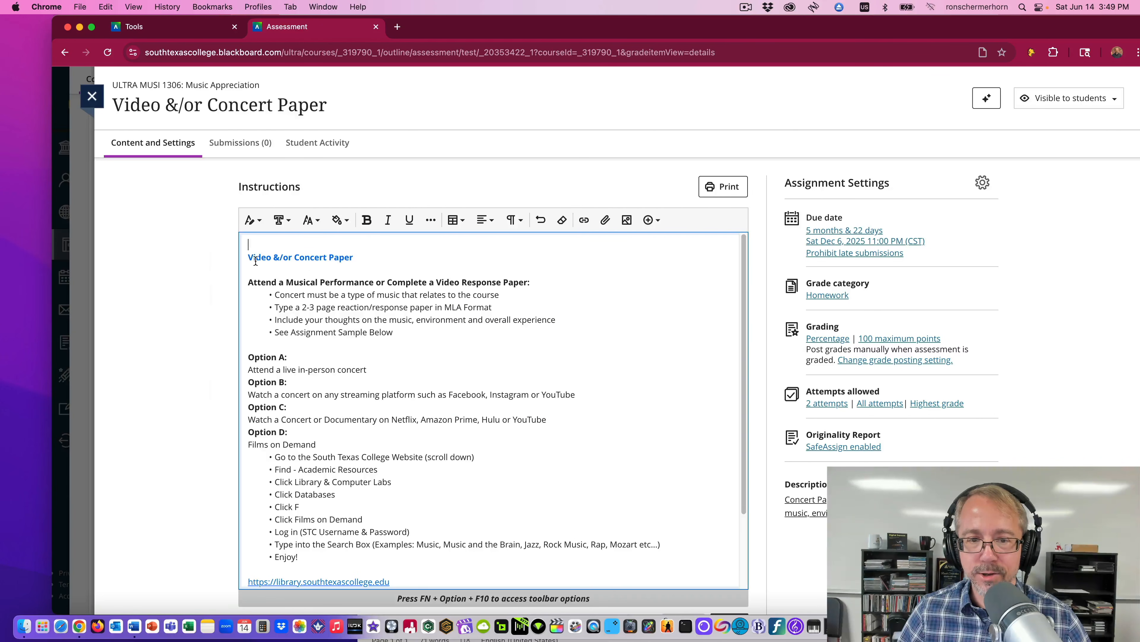
{"action": "left_click", "coordinate": [246, 257]}
{"action": "key", "text": "BackSpace"}
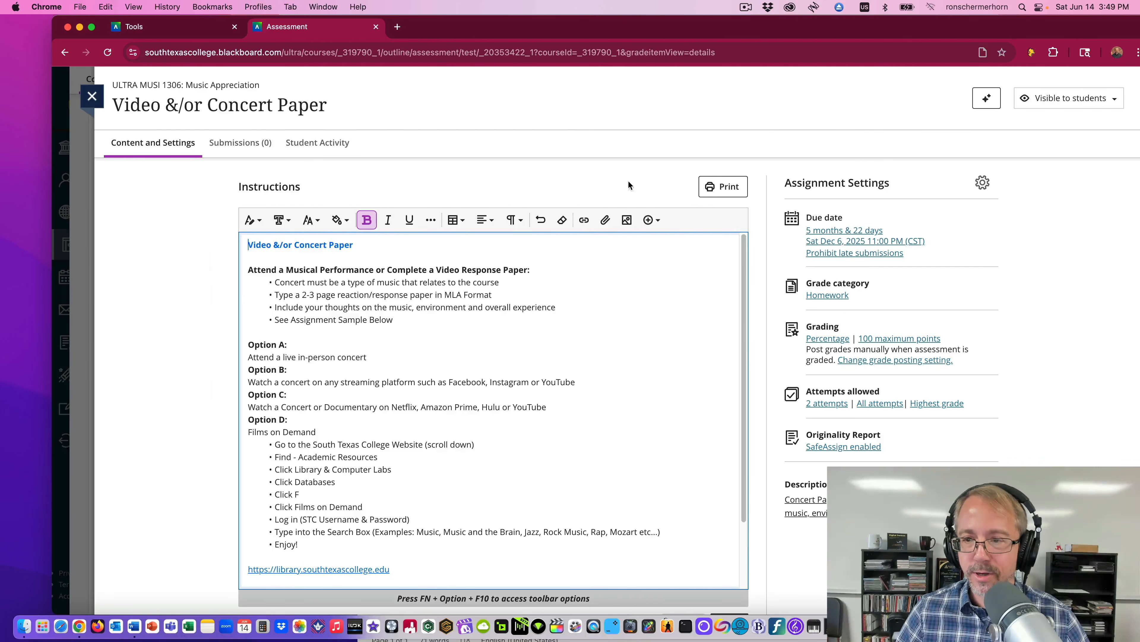
{"action": "scroll", "coordinate": [746, 308], "scroll_direction": "down", "scroll_amount": 4}
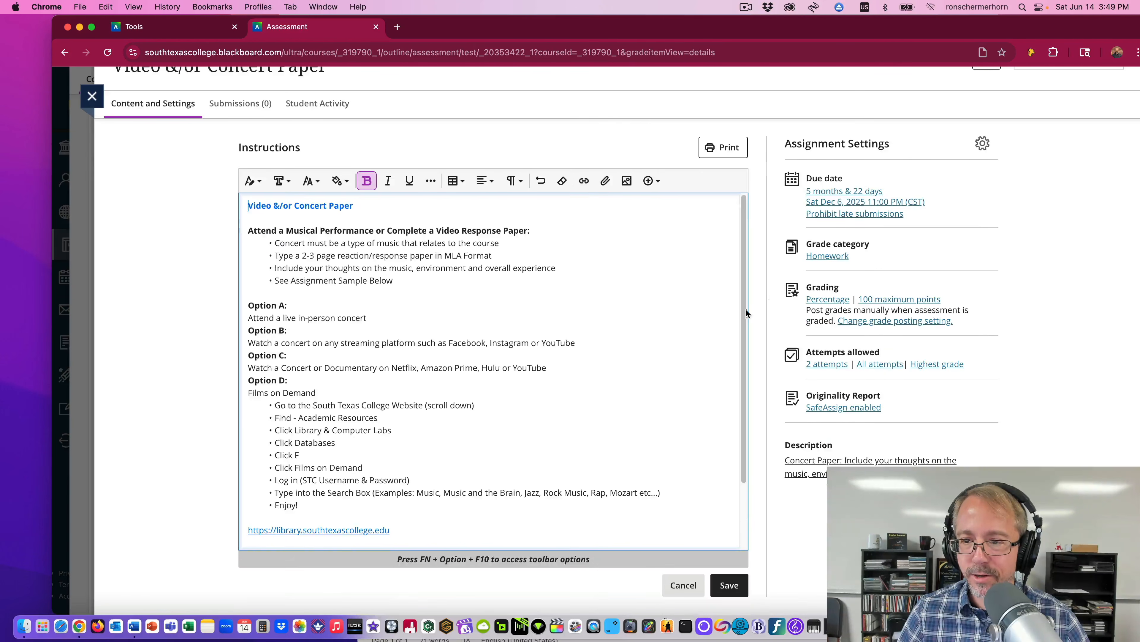
{"action": "left_click", "coordinate": [724, 585]}
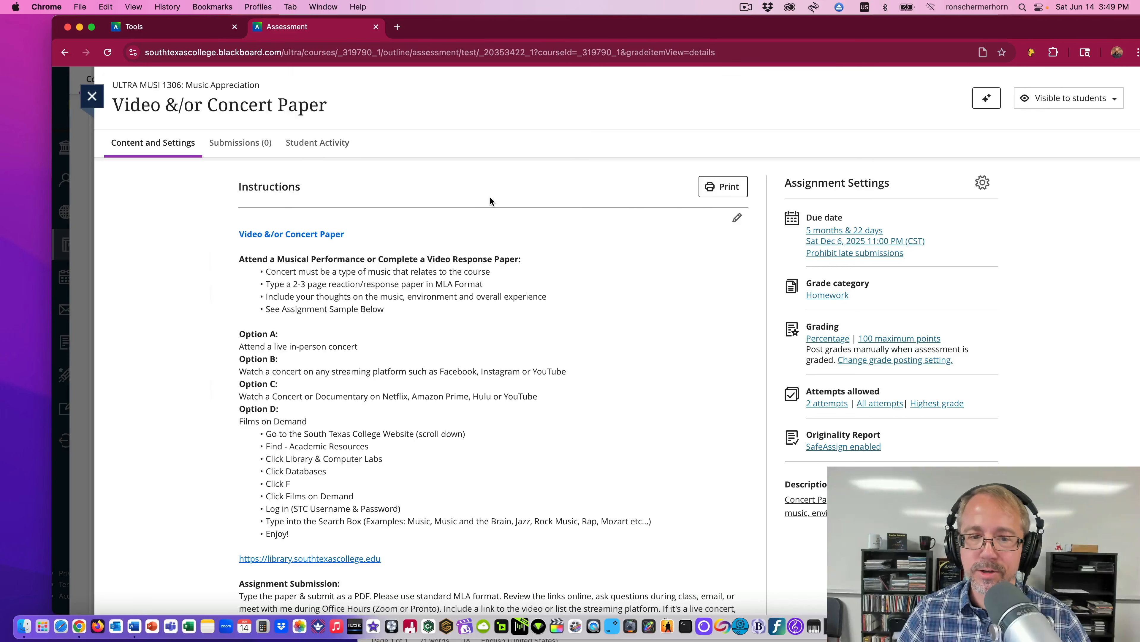
- Start editing the instructions and examine the insertable content types and the available image sources without inserting anything
{"action": "left_click", "coordinate": [737, 218]}
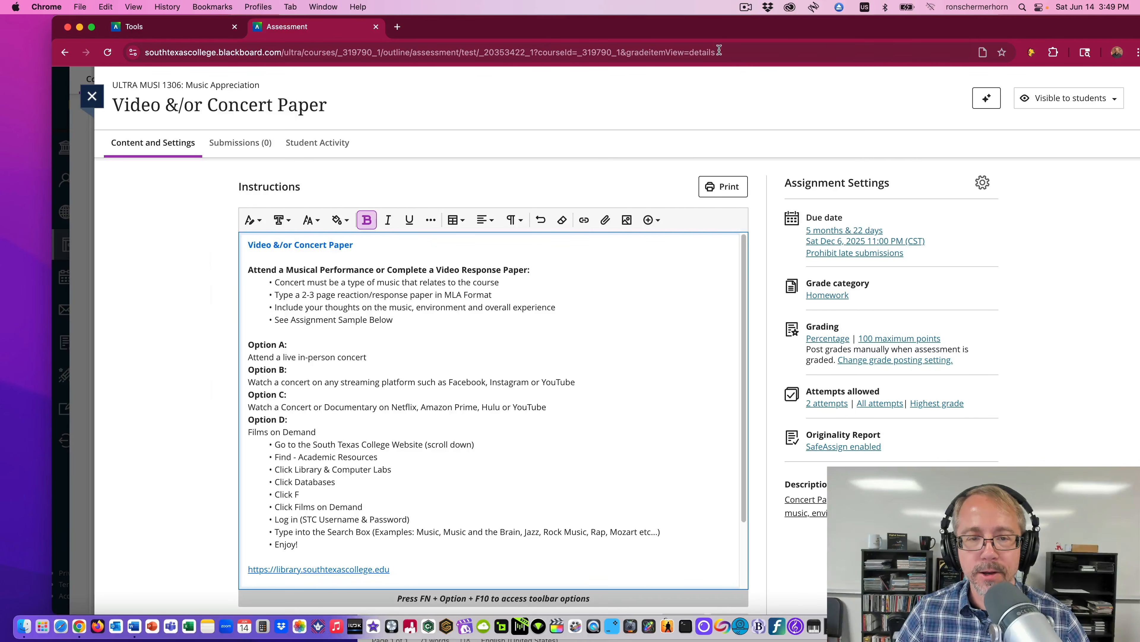
{"action": "left_click", "coordinate": [656, 221]}
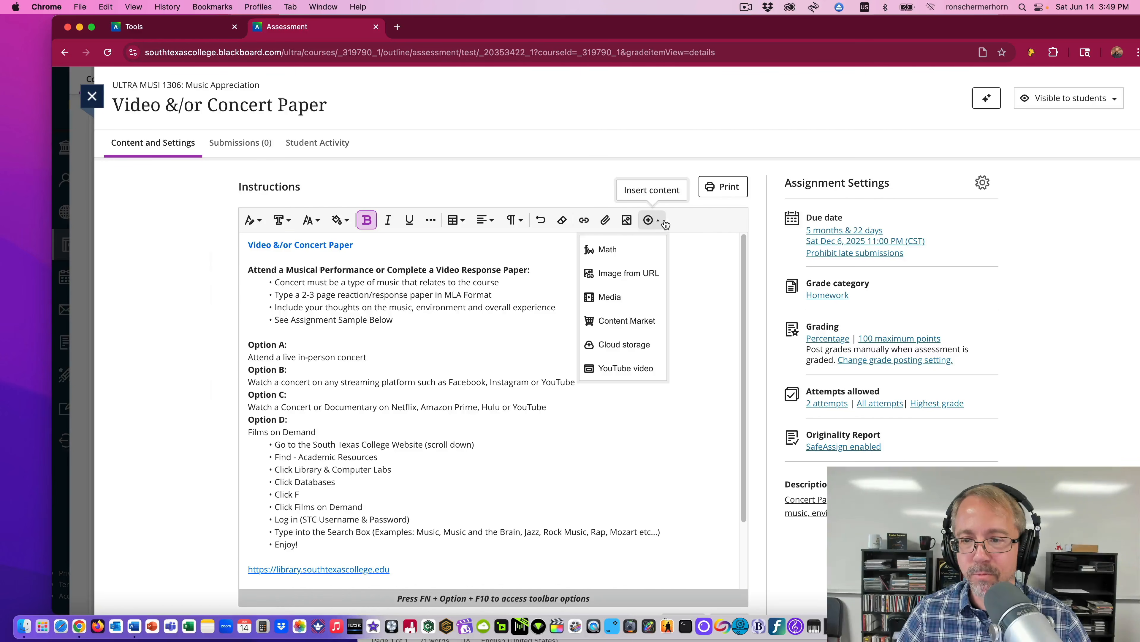
{"action": "left_click", "coordinate": [628, 219]}
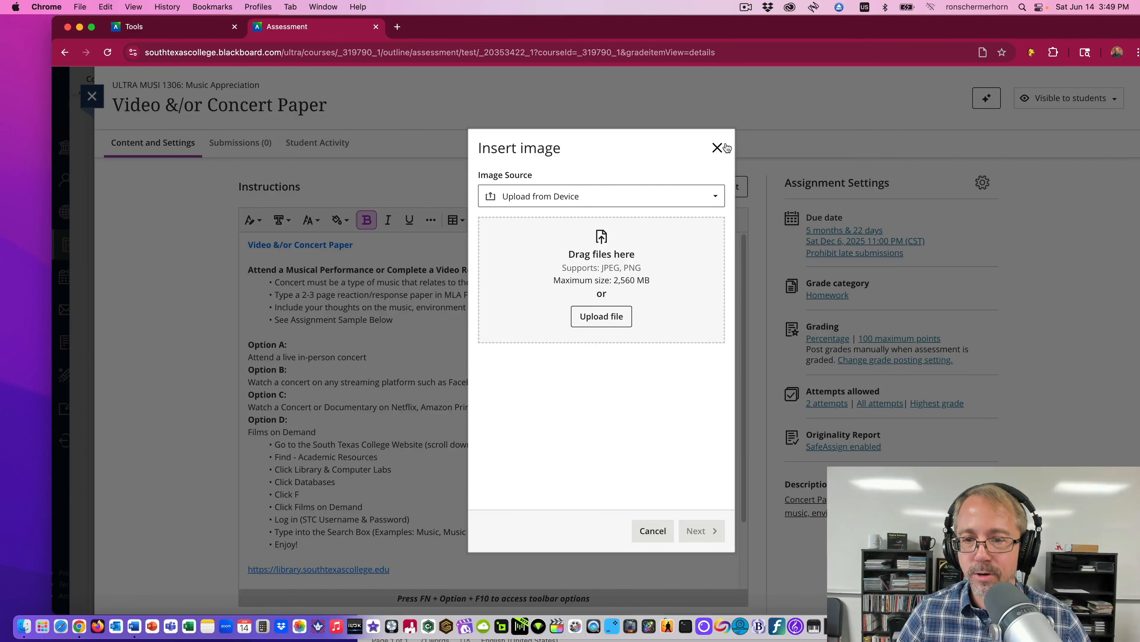
{"action": "left_click", "coordinate": [655, 195]}
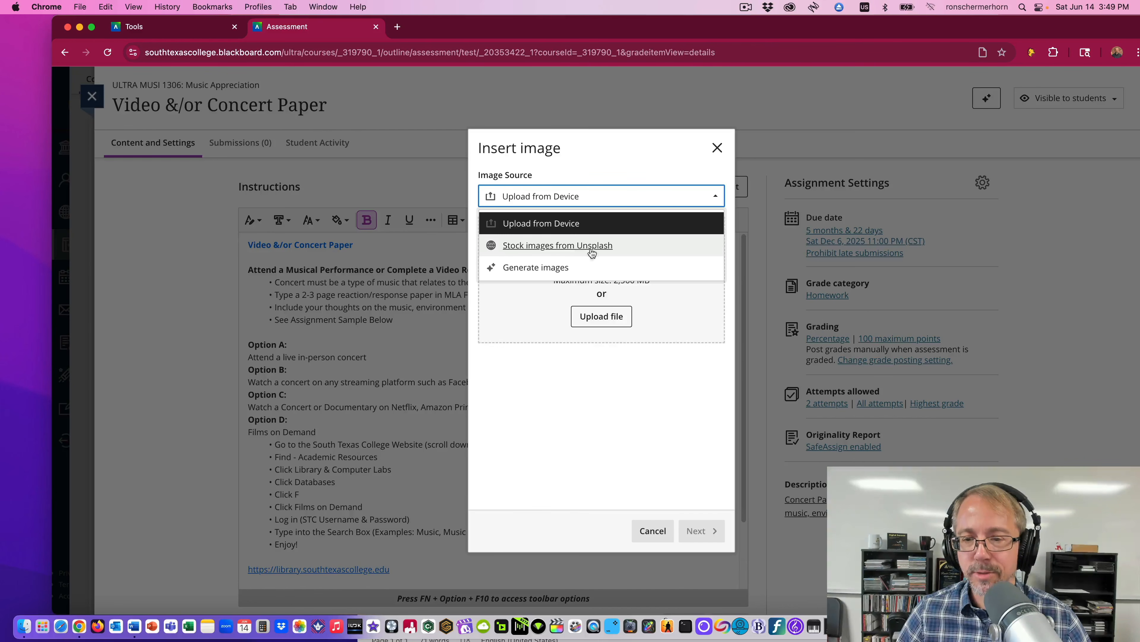
{"action": "left_click", "coordinate": [718, 146]}
{"action": "left_click", "coordinate": [718, 146]}
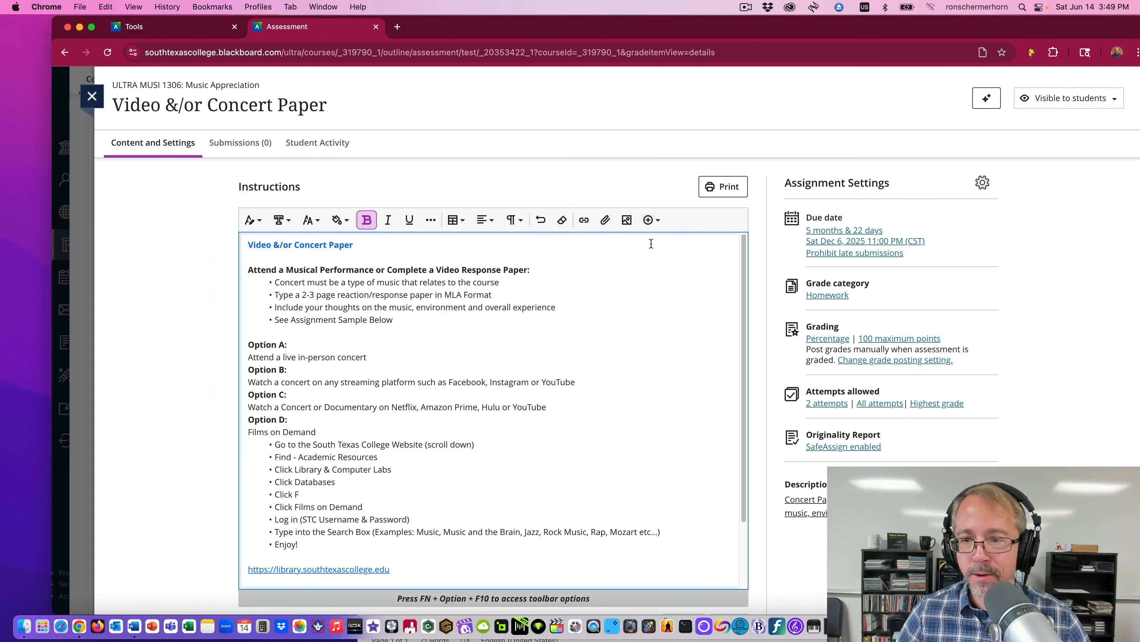
{"action": "left_click", "coordinate": [652, 220]}
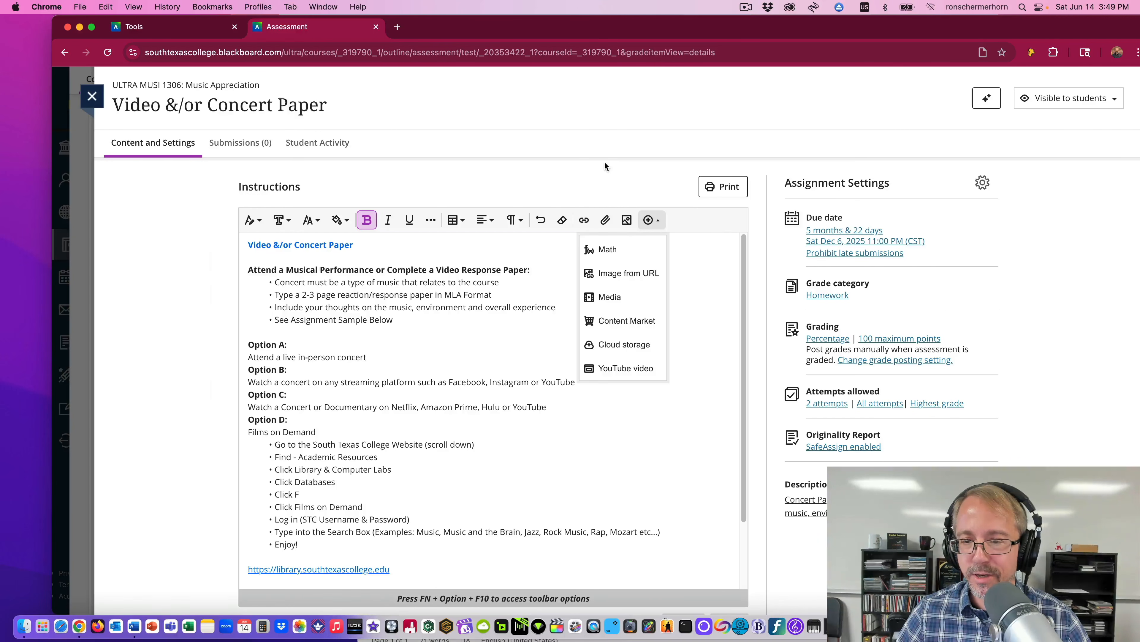
{"action": "left_click", "coordinate": [612, 166]}
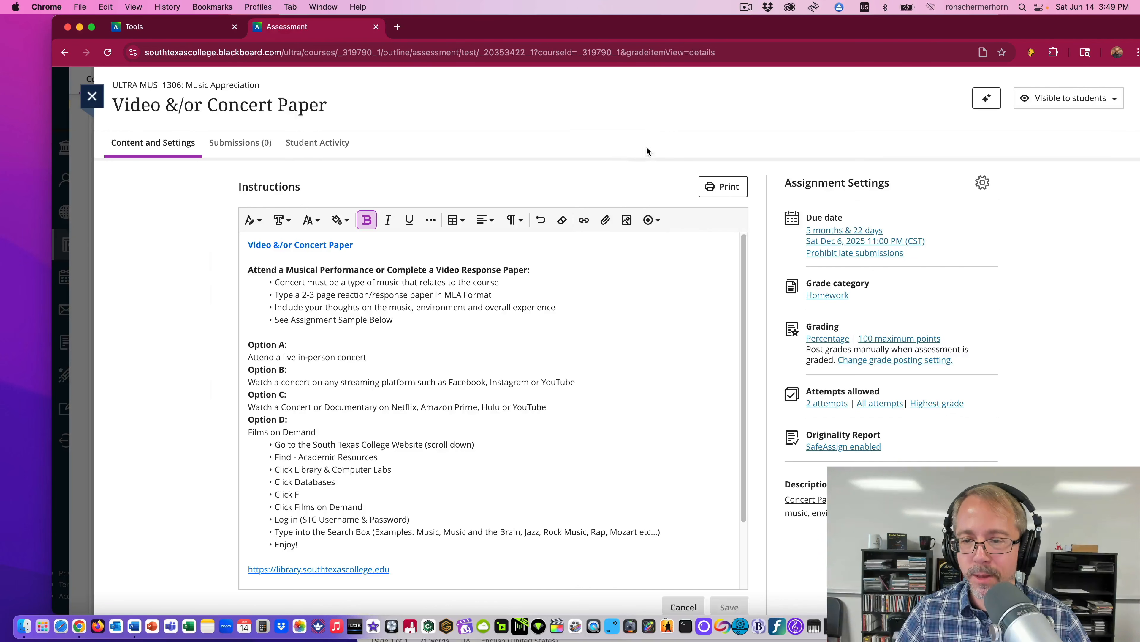
{"action": "left_click", "coordinate": [627, 221]}
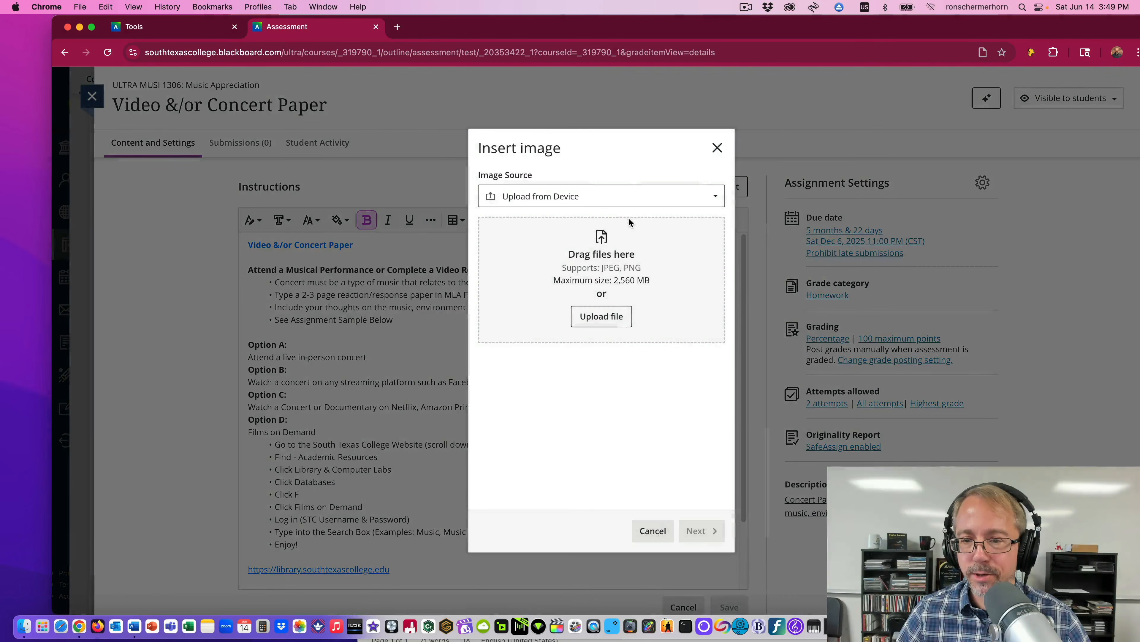
{"action": "left_click", "coordinate": [594, 197]}
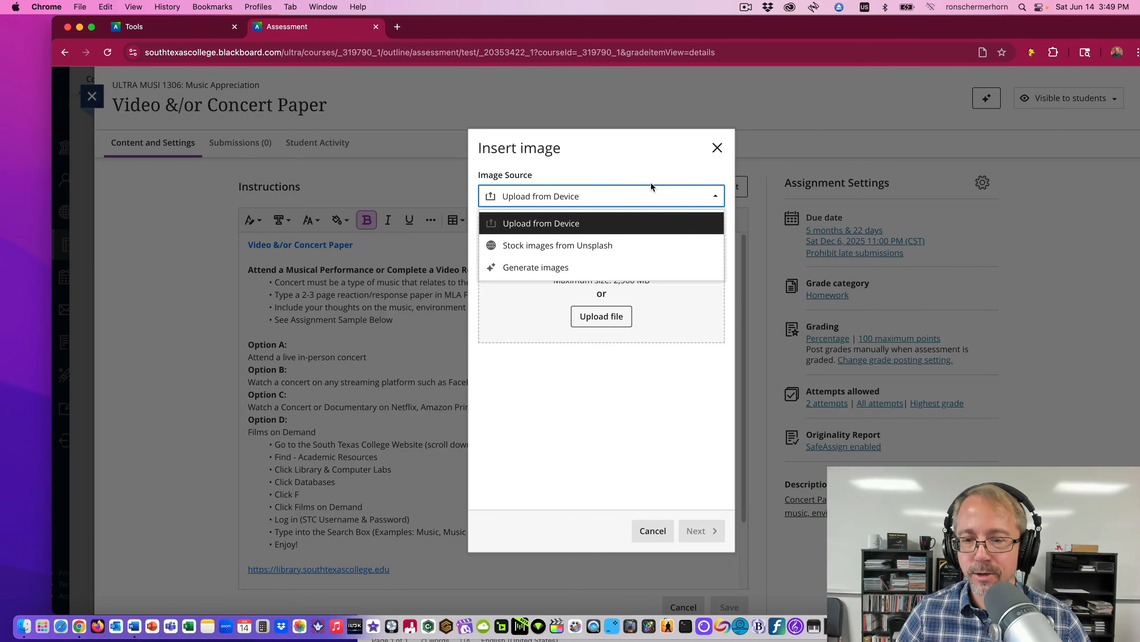
{"action": "left_click", "coordinate": [715, 148]}
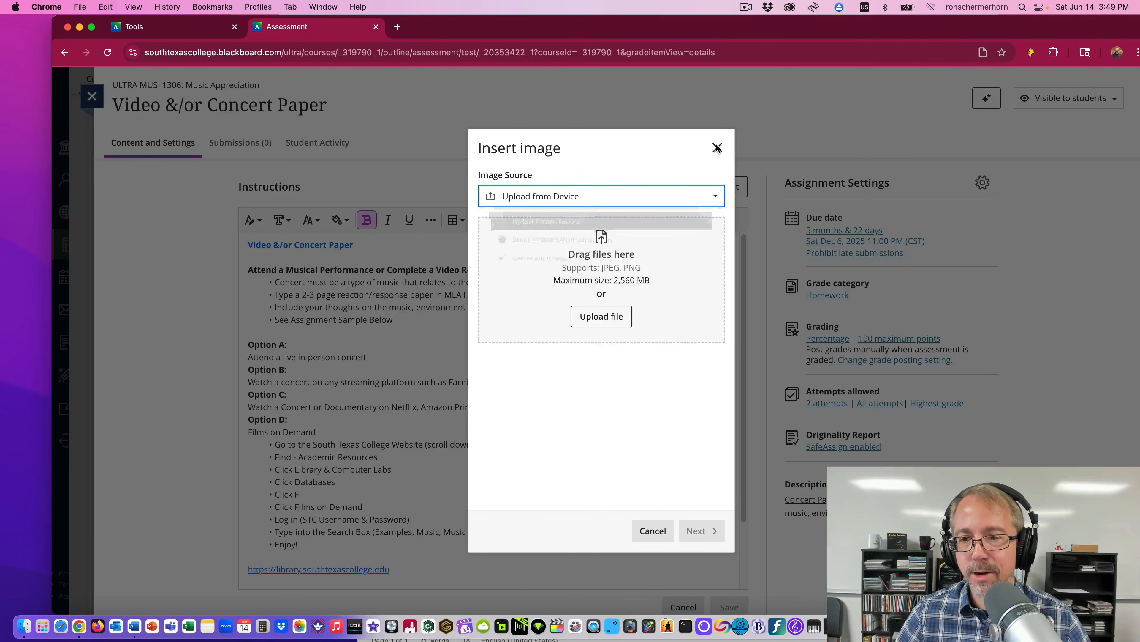
{"action": "left_click", "coordinate": [715, 148]}
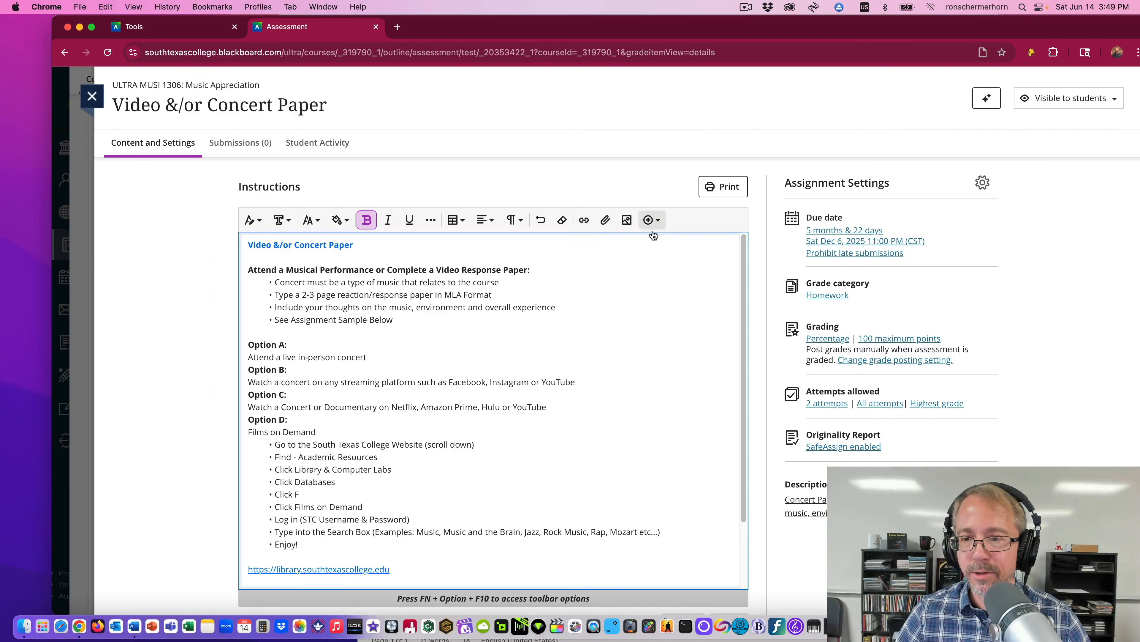
- Attach 12-Catching-Shadows.jpeg from the Blackboard TR folder above the Video &/or Concert Paper heading
{"action": "left_click", "coordinate": [605, 220]}
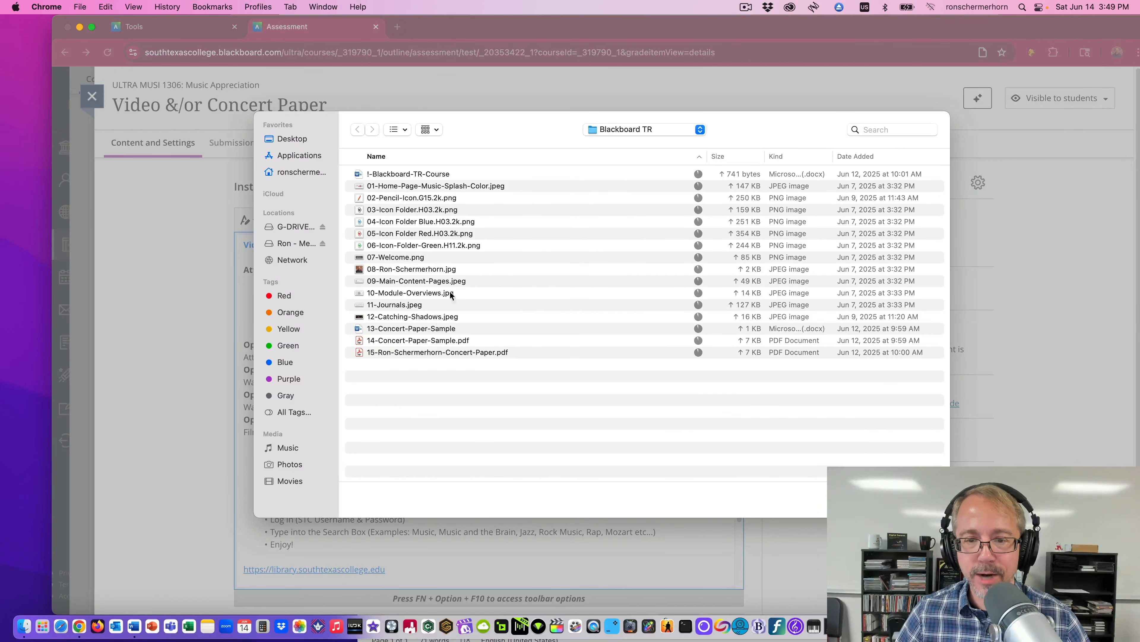
{"action": "left_click", "coordinate": [438, 316]}
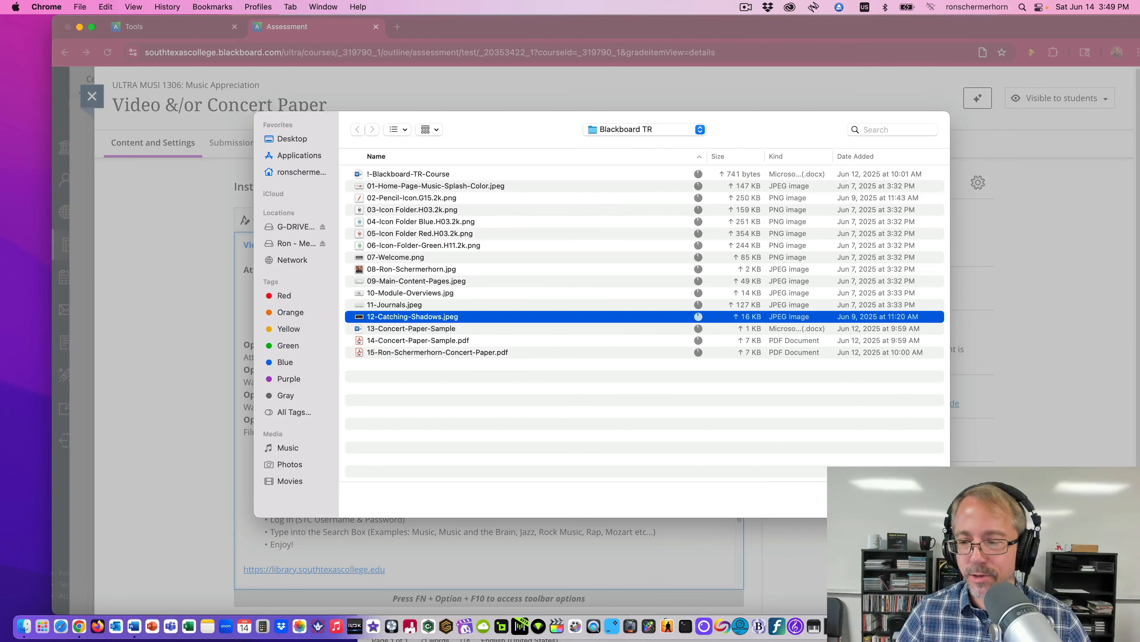
{"action": "key", "text": "Return"}
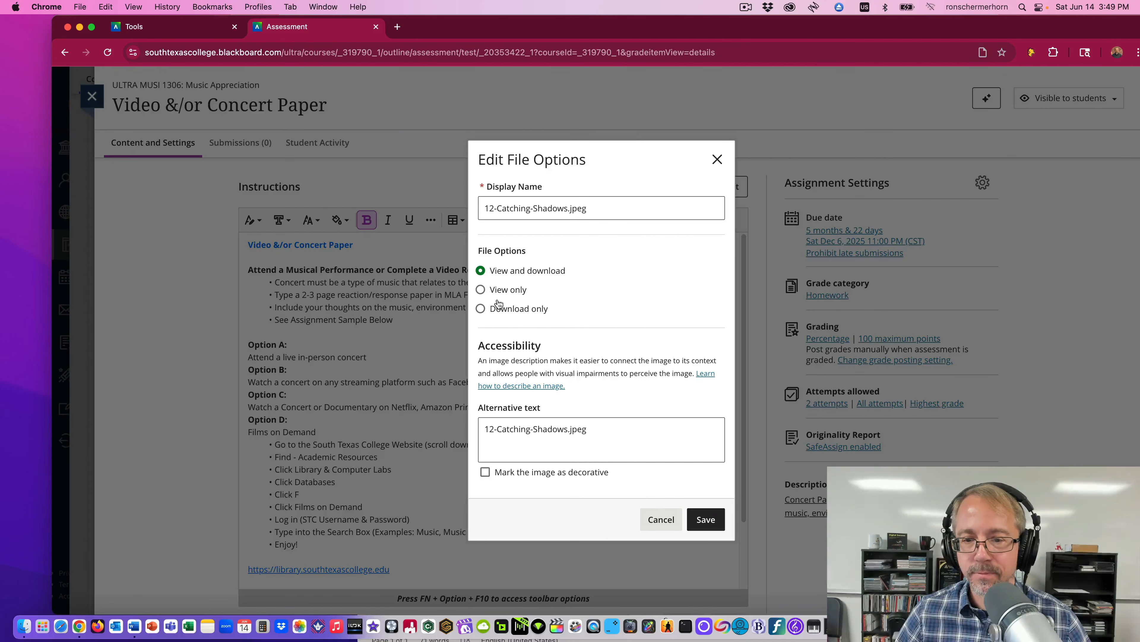
- Set the image to View only with the display name "The is a live picture from a percussion ensemble concert.", keep it non-decorative, and save
{"action": "left_click", "coordinate": [481, 289]}
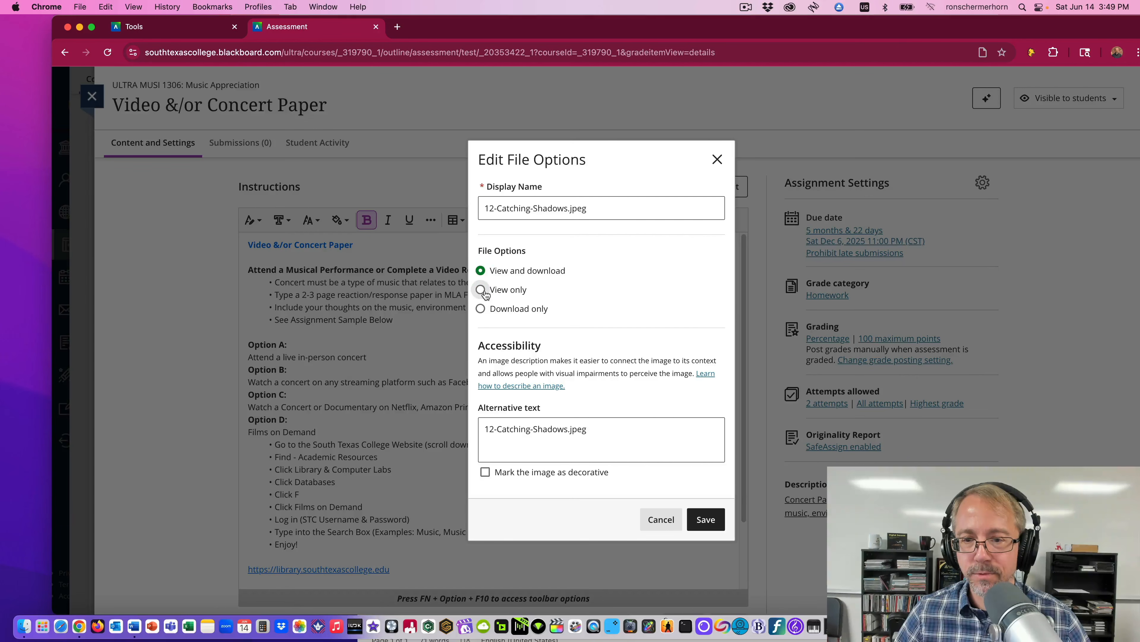
{"action": "left_click", "coordinate": [588, 210]}
{"action": "key", "text": "cmd+a"}
{"action": "key", "text": "BackSpace"}
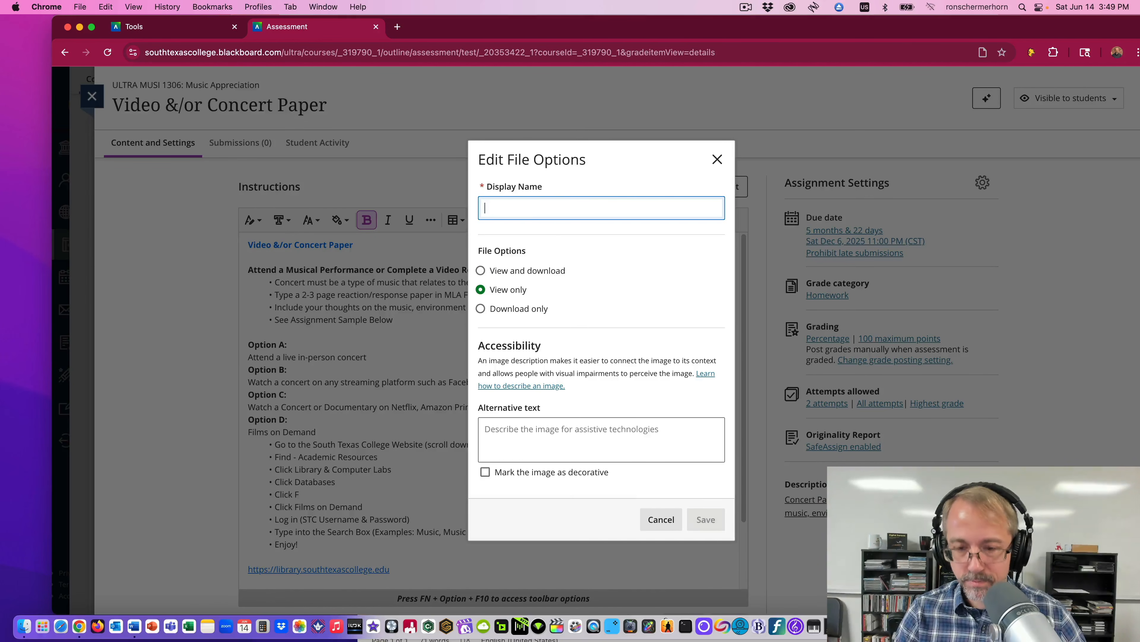
{"action": "type", "text": "The is a live picture from a percussion ensemble concert."}
{"action": "left_click", "coordinate": [485, 472]}
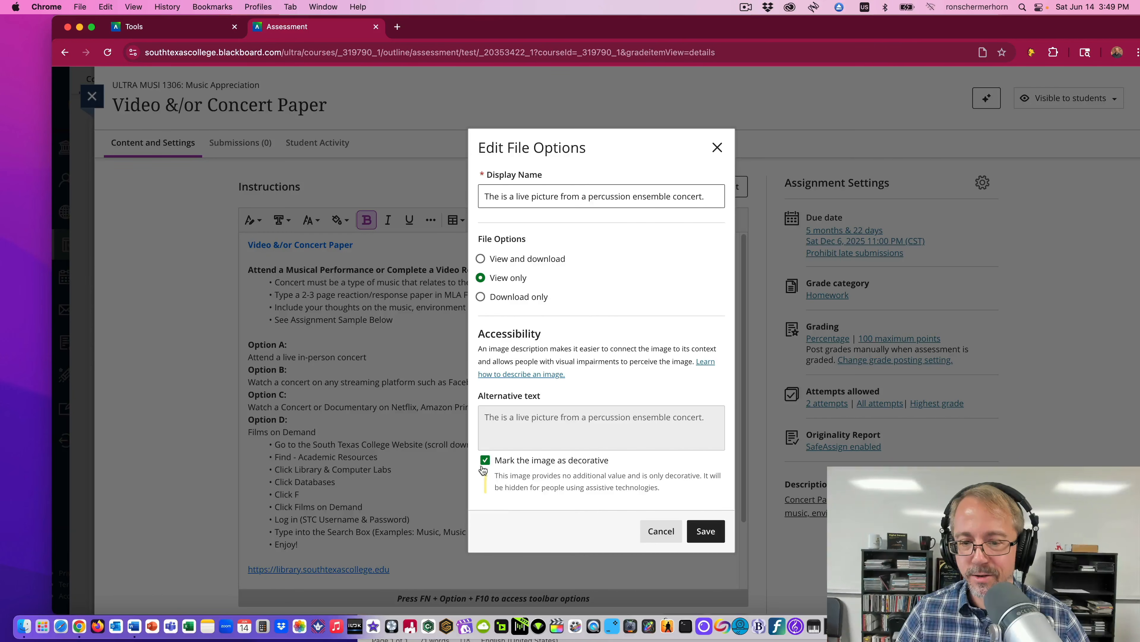
{"action": "left_click", "coordinate": [485, 460]}
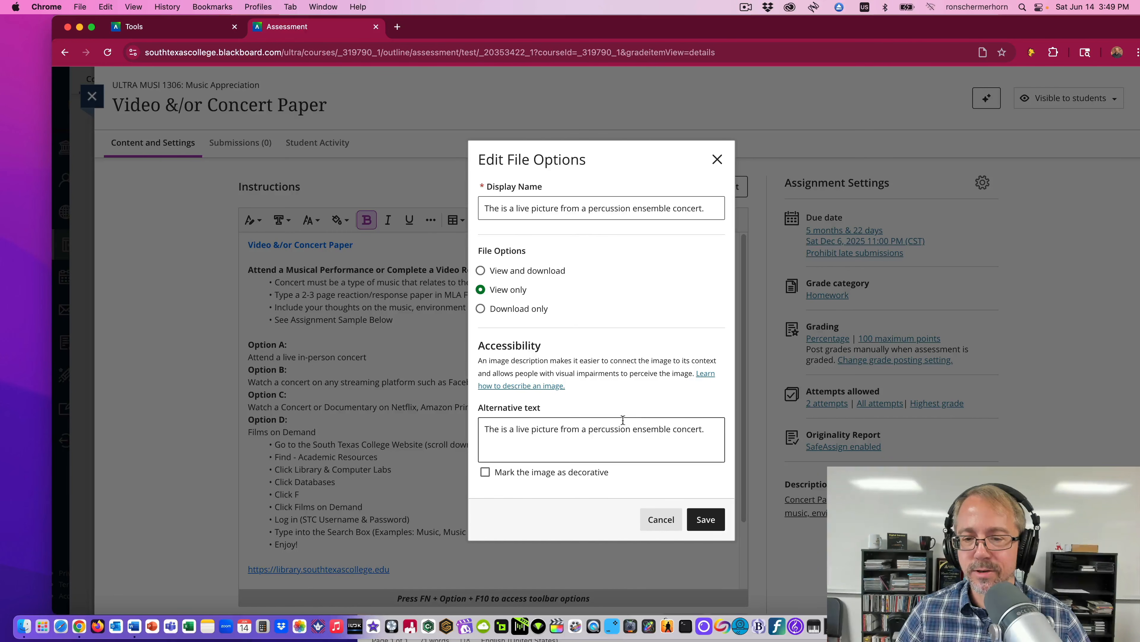
{"action": "left_click", "coordinate": [713, 526]}
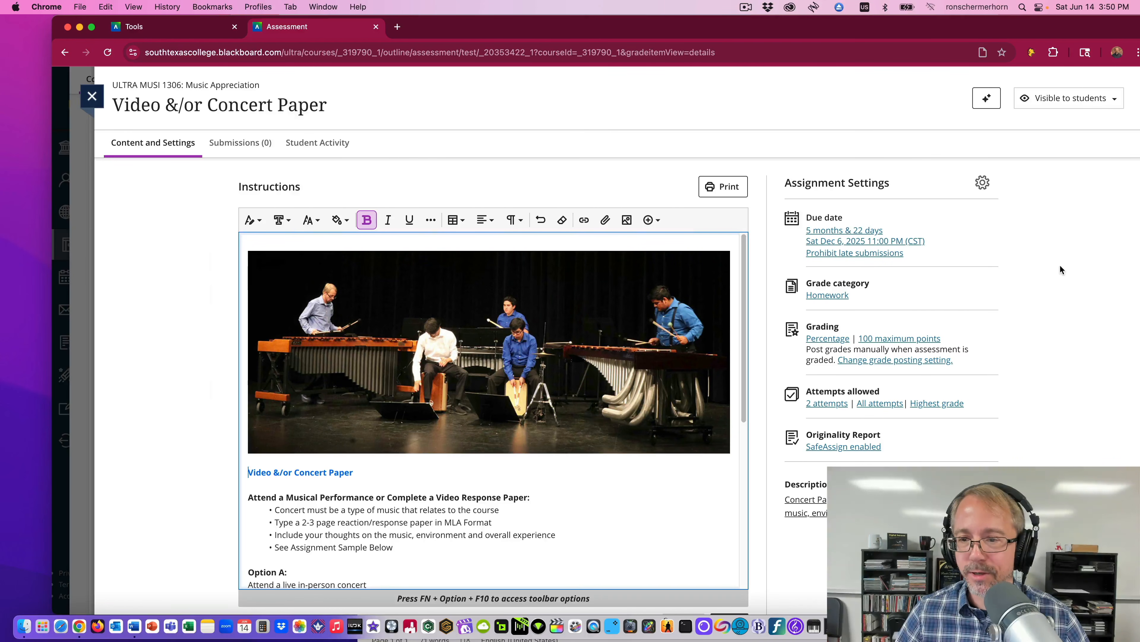
- Save the assignment instructions and check the banner image on the assignment page
{"action": "scroll", "coordinate": [1059, 264], "scroll_direction": "down", "scroll_amount": 1}
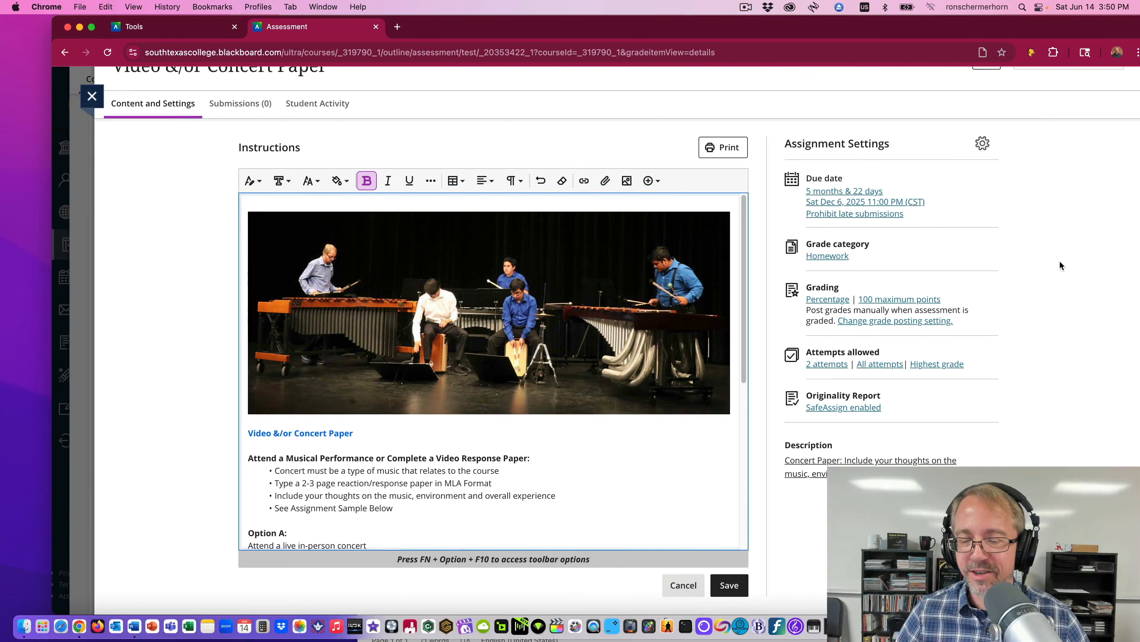
{"action": "left_click", "coordinate": [729, 586]}
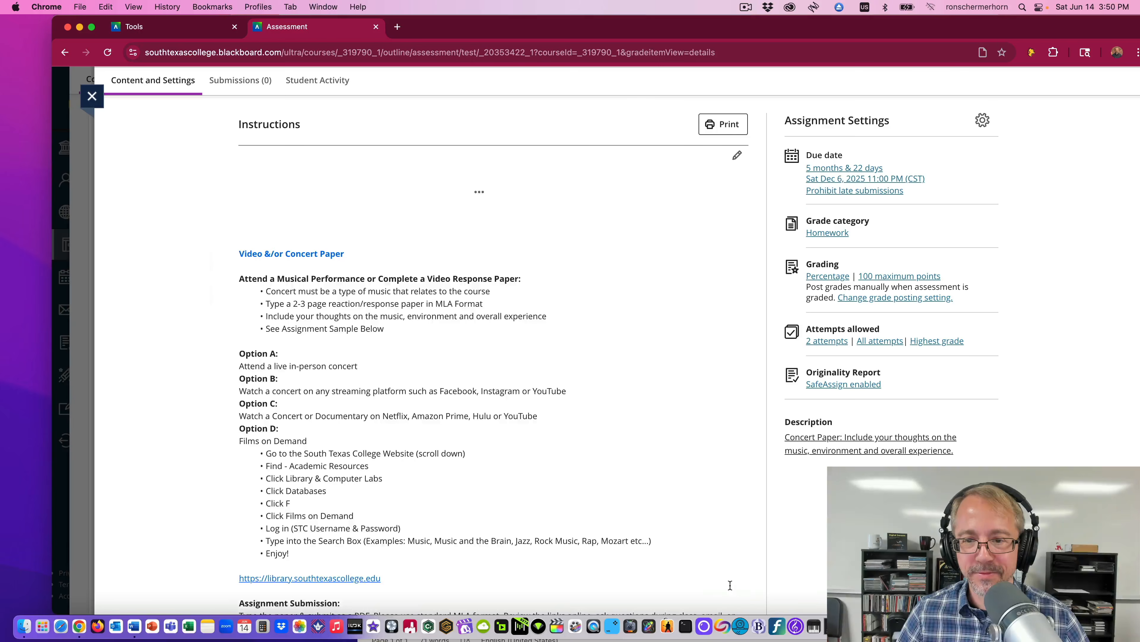
{"action": "scroll", "coordinate": [585, 361], "scroll_direction": "down", "scroll_amount": 5}
{"action": "scroll", "coordinate": [564, 316], "scroll_direction": "up", "scroll_amount": 7}
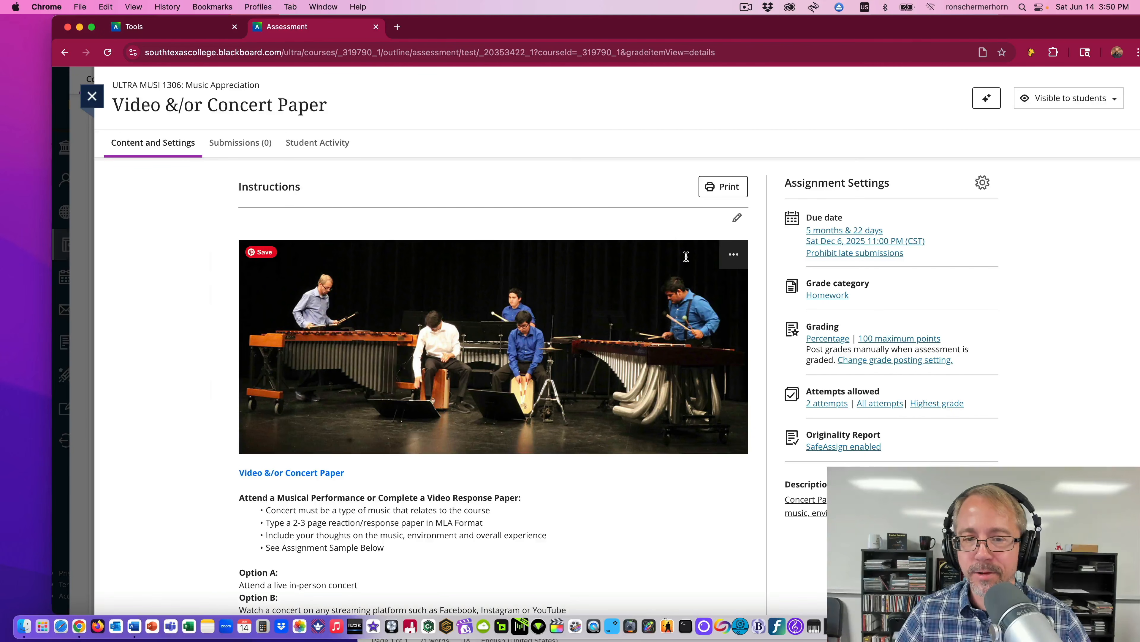
- Start editing the assignment instructions and delete the percussion ensemble image above the Video &/or Concert Paper heading
{"action": "left_click", "coordinate": [737, 218]}
{"action": "left_click", "coordinate": [305, 277]}
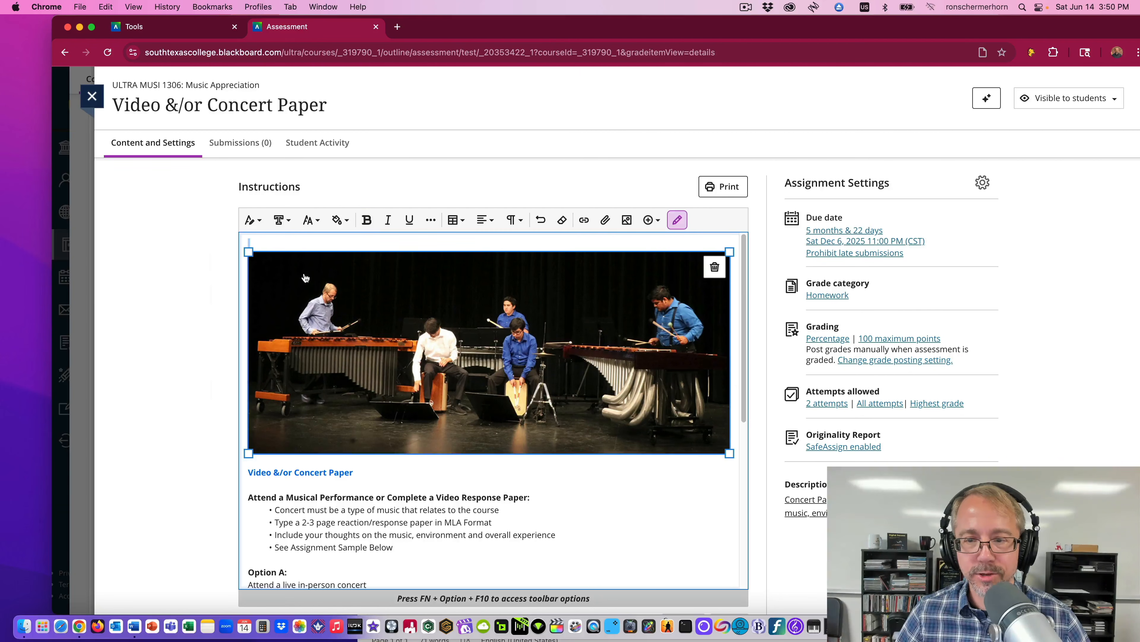
{"action": "left_click", "coordinate": [715, 267]}
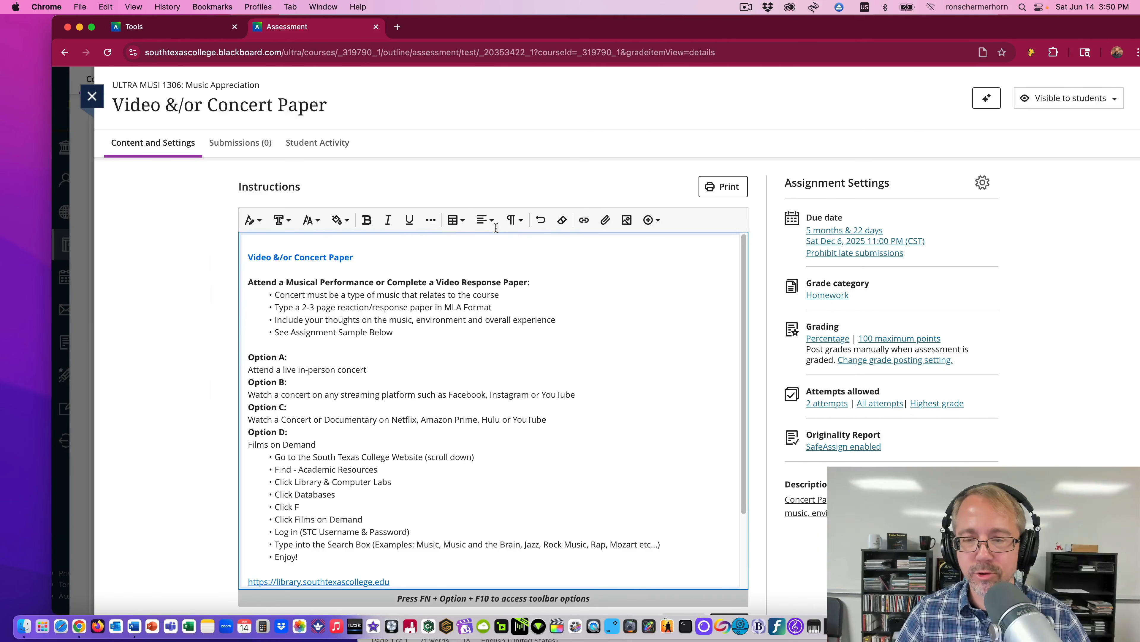
- Examine the fields for inserting an image from a web URL, without inserting anything
{"action": "left_click", "coordinate": [656, 221]}
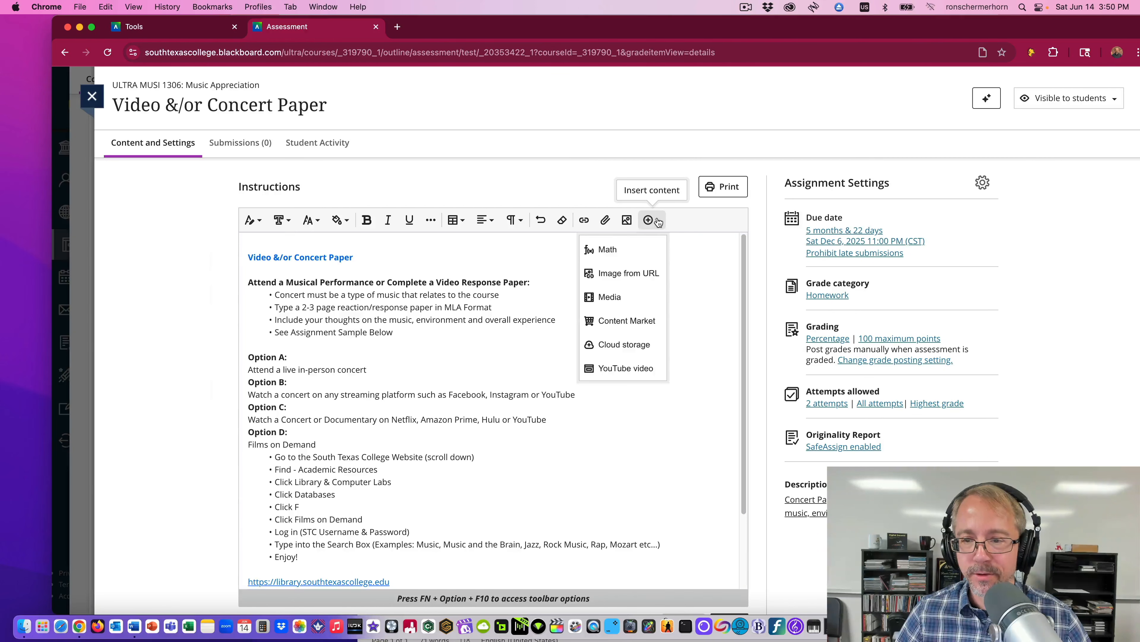
{"action": "left_click", "coordinate": [634, 275]}
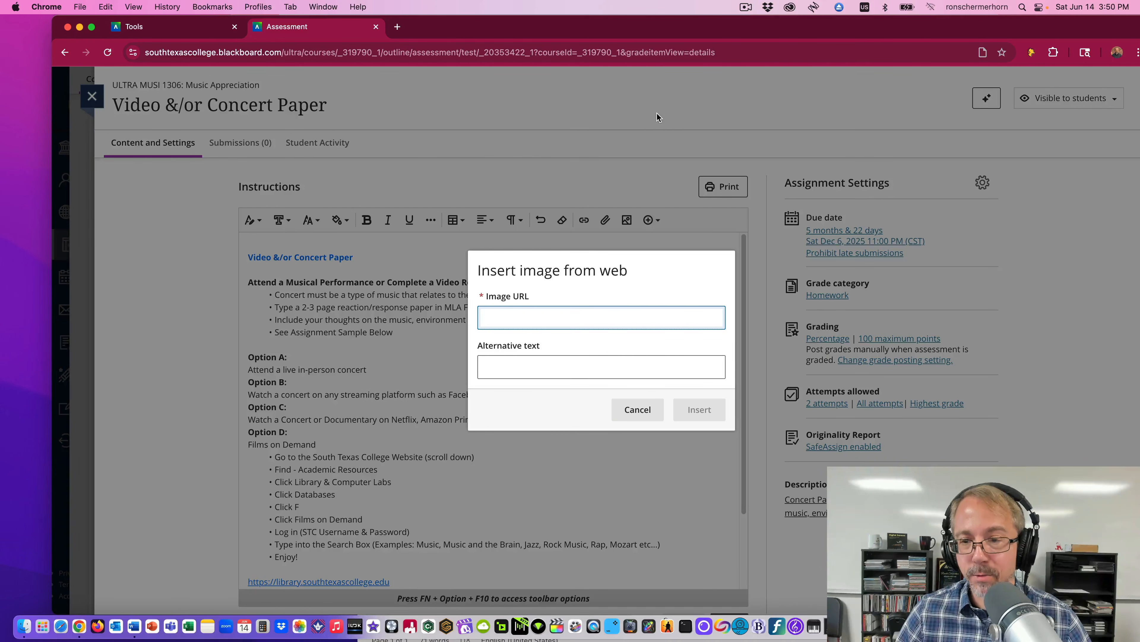
{"action": "left_click", "coordinate": [655, 409]}
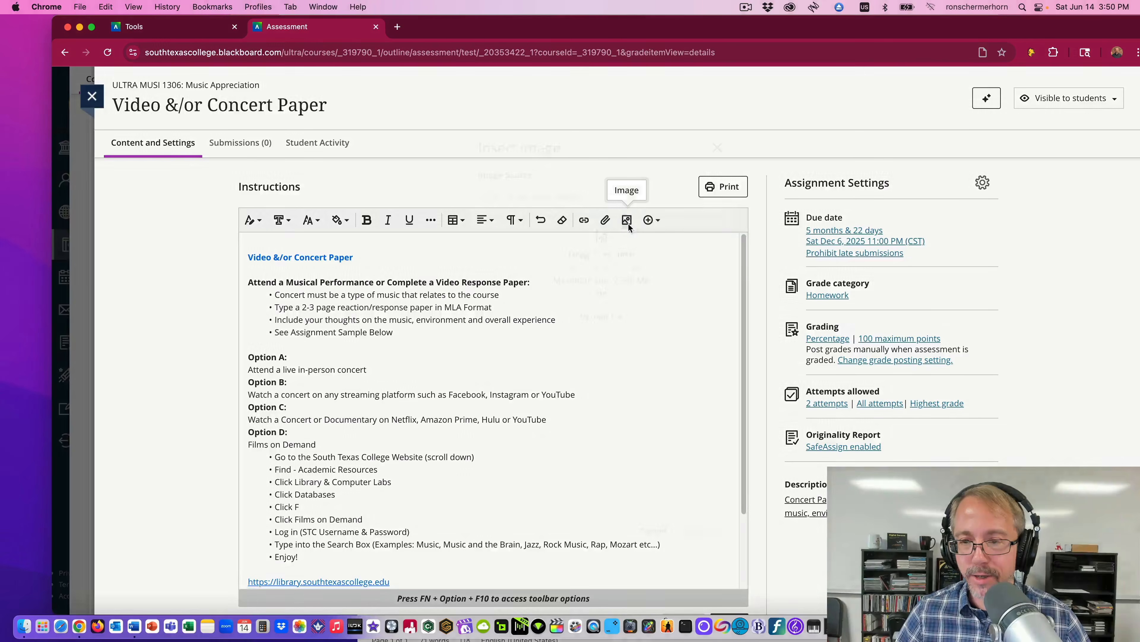
- Insert 12-Catching-Shadows.jpeg from the Blackboard TR folder as an uploaded image above the heading, keeping the Original aspect ratio
{"action": "left_click", "coordinate": [628, 223]}
{"action": "left_click", "coordinate": [598, 319]}
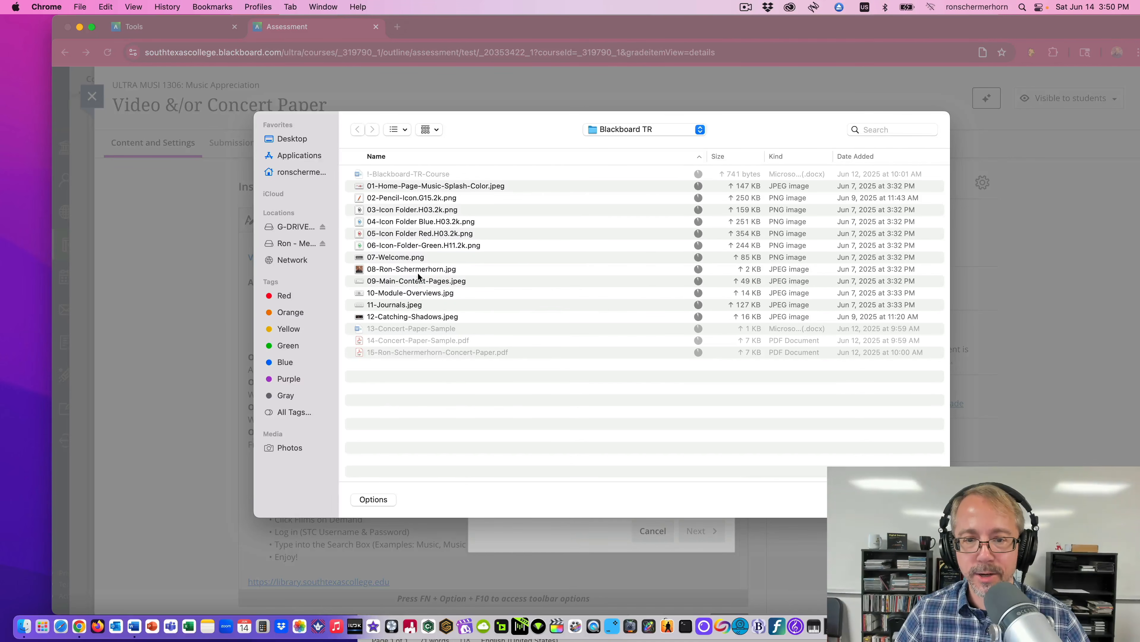
{"action": "left_click", "coordinate": [435, 316]}
{"action": "left_click", "coordinate": [923, 499]}
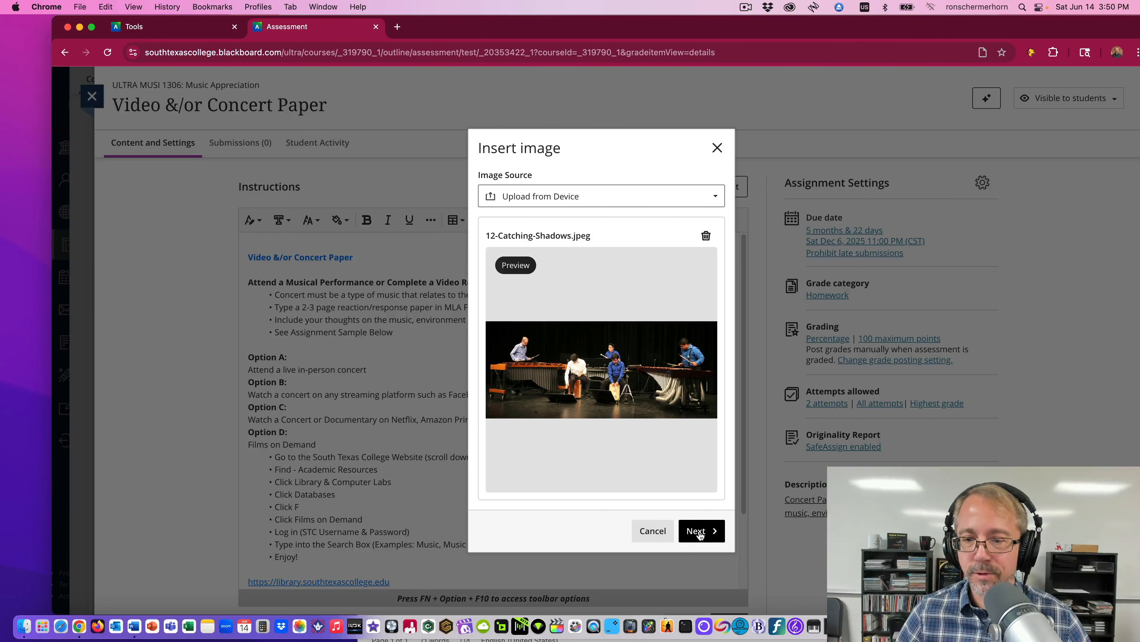
{"action": "left_click", "coordinate": [699, 533]}
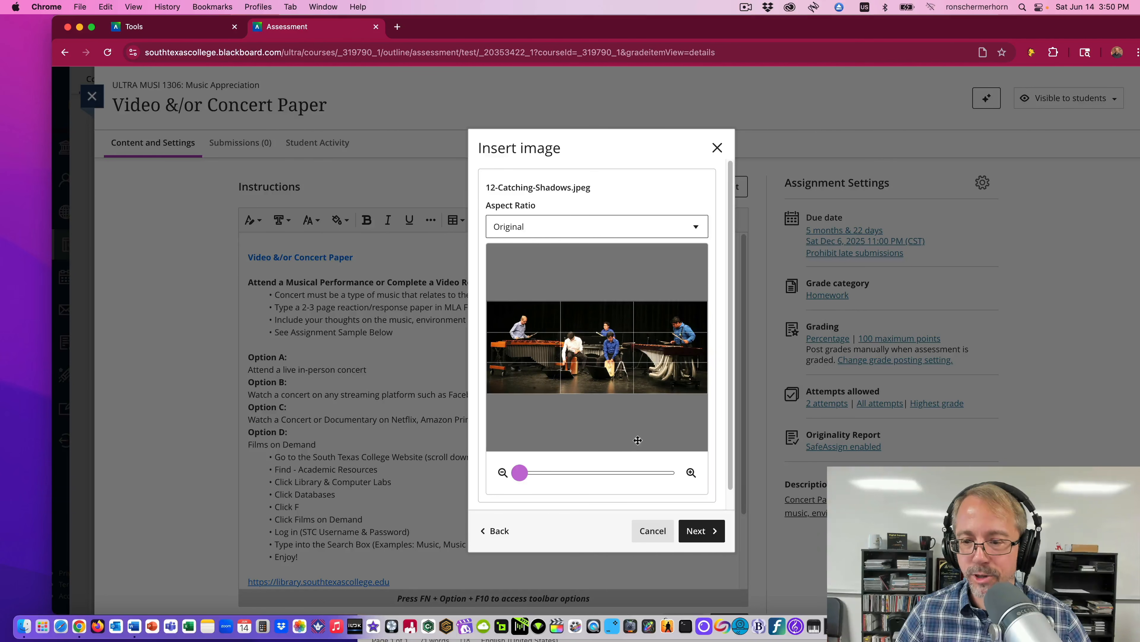
{"action": "left_click", "coordinate": [702, 531]}
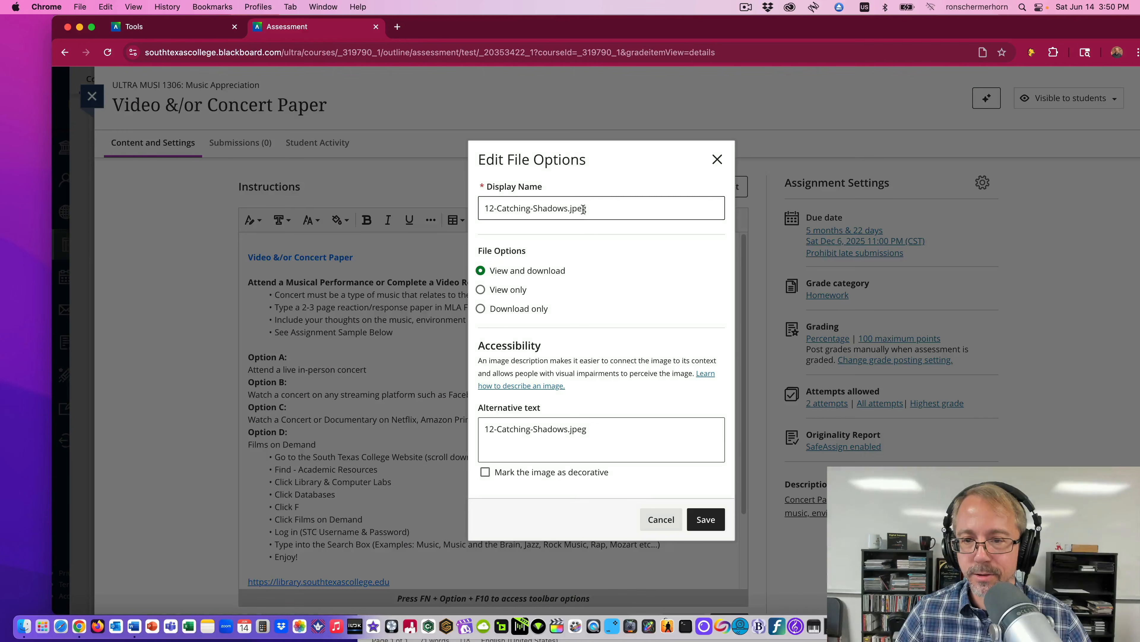
- Set the image's display name to "The is a live picture from a percussion ensemble concert.", make it View only, and save the file options
{"action": "key", "text": "BackSpace"}
{"action": "type", "text": "The is a live picture from a percussion ensemble concert."}
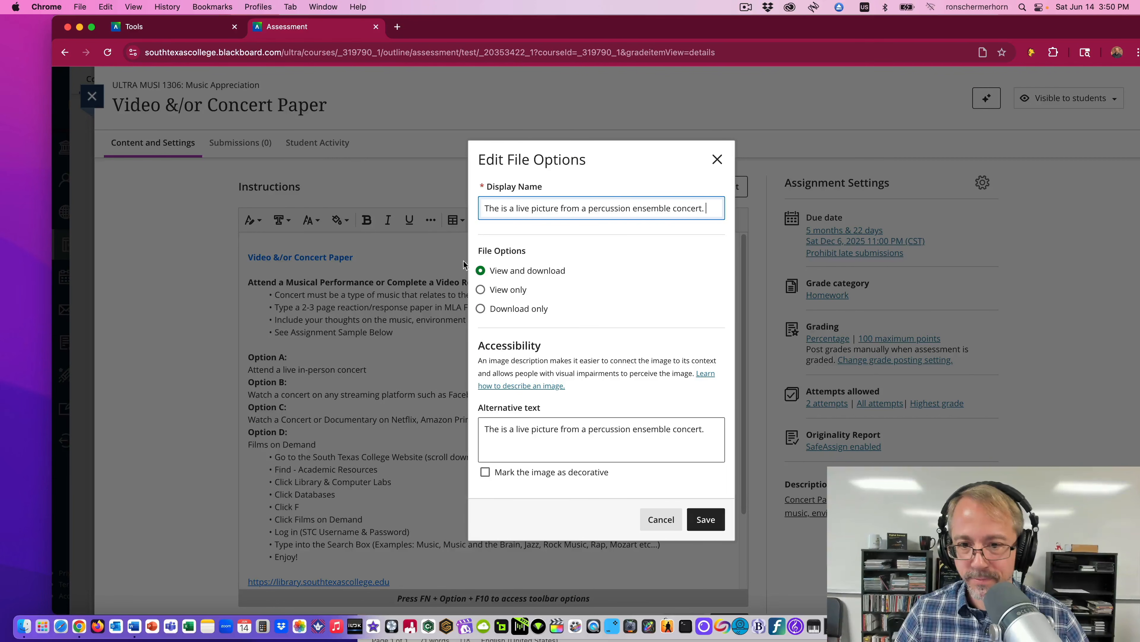
{"action": "left_click", "coordinate": [481, 290]}
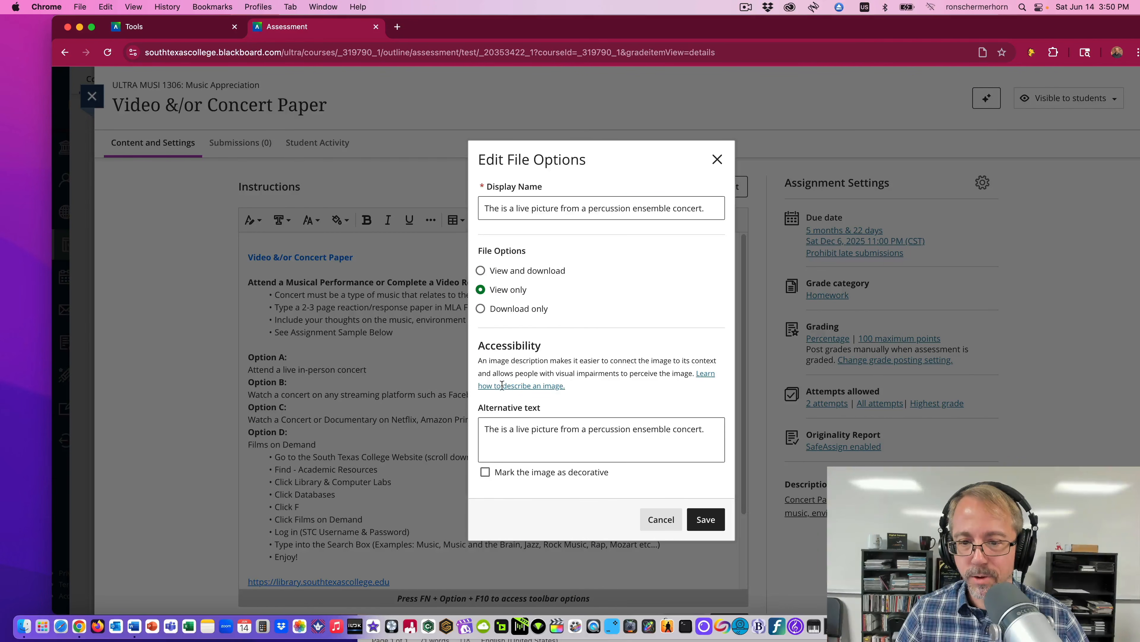
{"action": "left_click", "coordinate": [707, 519]}
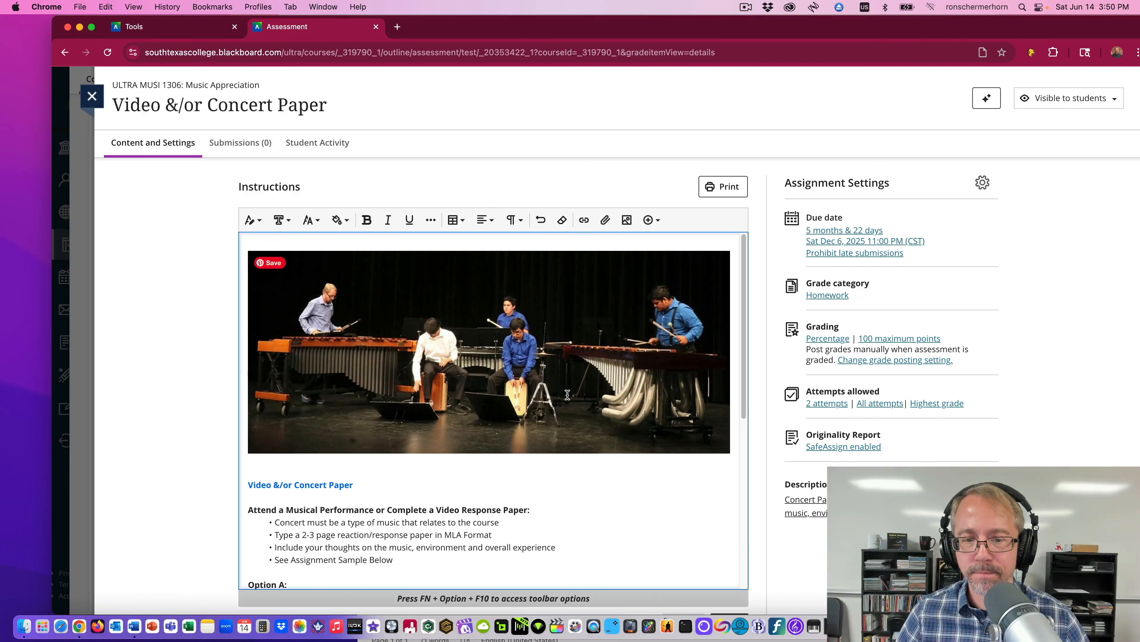
- Remove the extra blank line between the image and the Video &/or Concert Paper heading, and save the assignment instructions
{"action": "scroll", "coordinate": [247, 368], "scroll_direction": "down", "scroll_amount": 3}
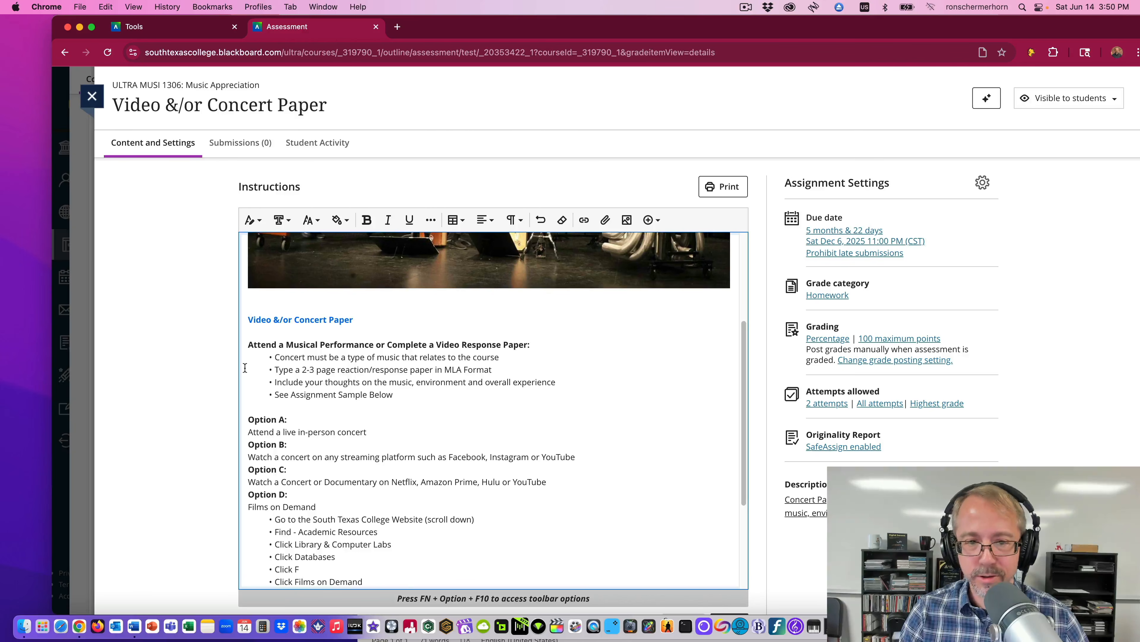
{"action": "scroll", "coordinate": [244, 367], "scroll_direction": "down", "scroll_amount": 1}
{"action": "scroll", "coordinate": [771, 351], "scroll_direction": "down", "scroll_amount": 2}
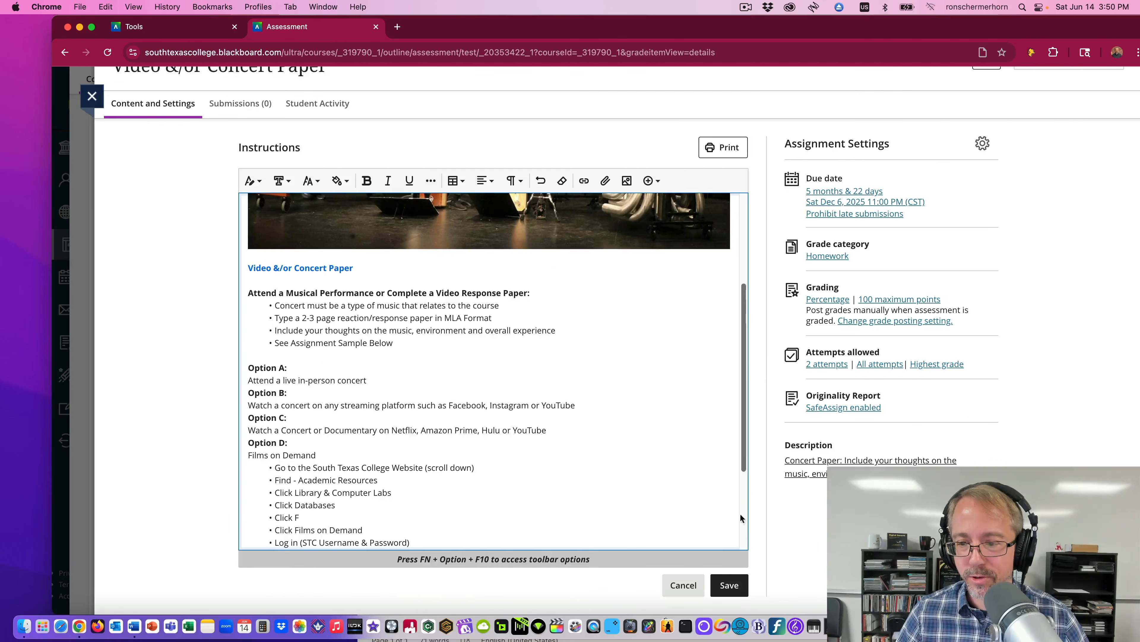
{"action": "left_click", "coordinate": [729, 586]}
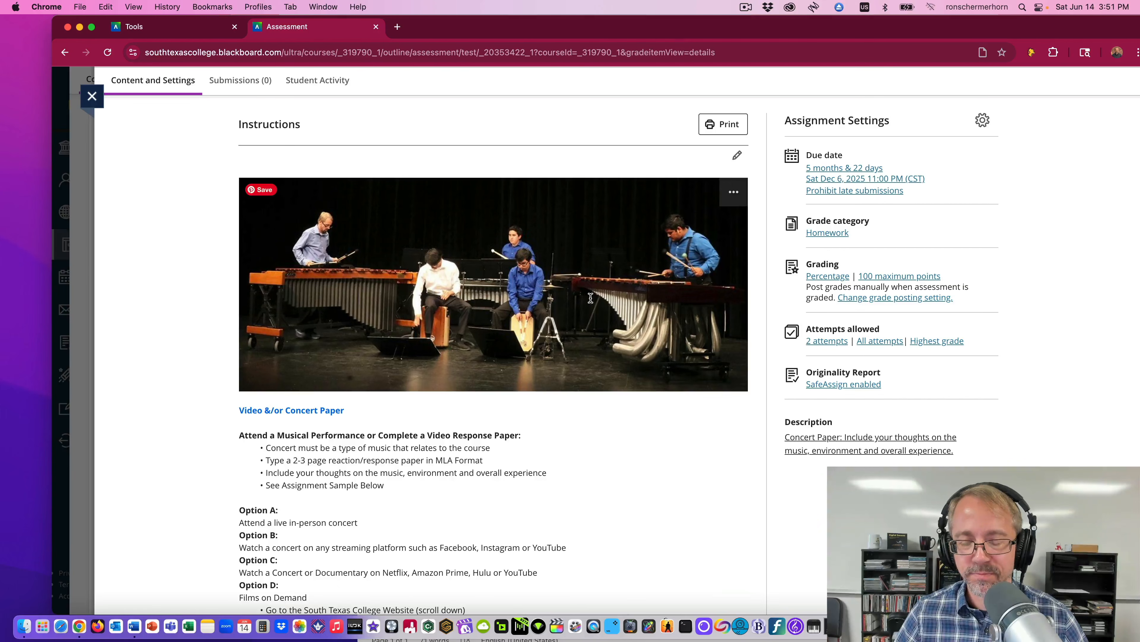
{"action": "scroll", "coordinate": [588, 252], "scroll_direction": "down", "scroll_amount": 5}
{"action": "scroll", "coordinate": [589, 251], "scroll_direction": "up", "scroll_amount": 1}
{"action": "scroll", "coordinate": [589, 252], "scroll_direction": "up", "scroll_amount": 6}
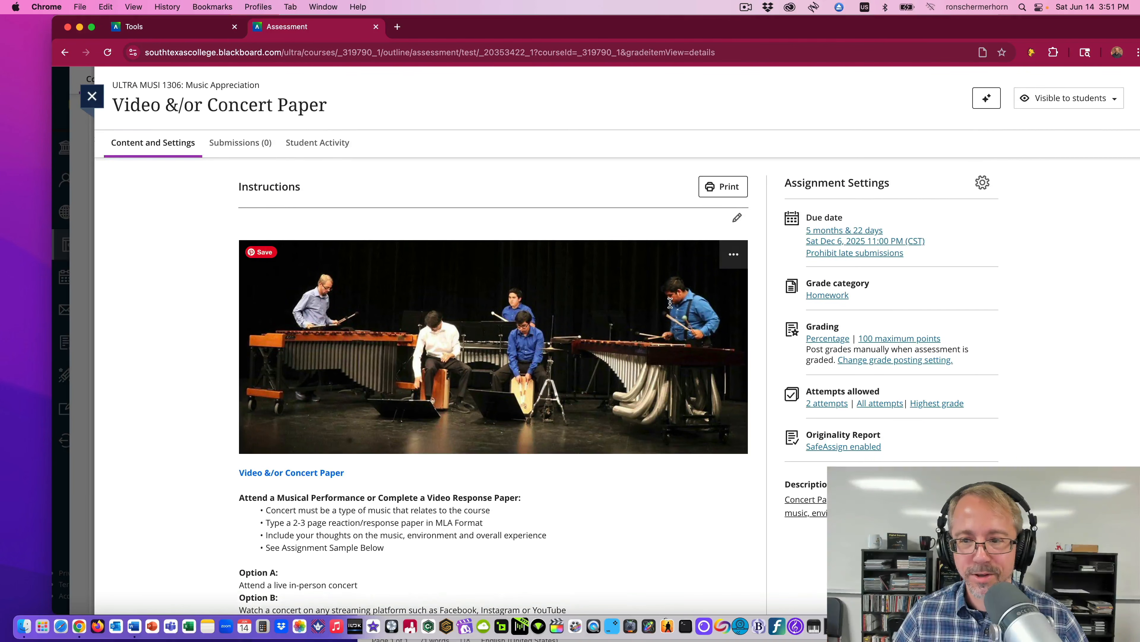
{"action": "scroll", "coordinate": [670, 302], "scroll_direction": "down", "scroll_amount": 6}
{"action": "scroll", "coordinate": [669, 299], "scroll_direction": "up", "scroll_amount": 6}
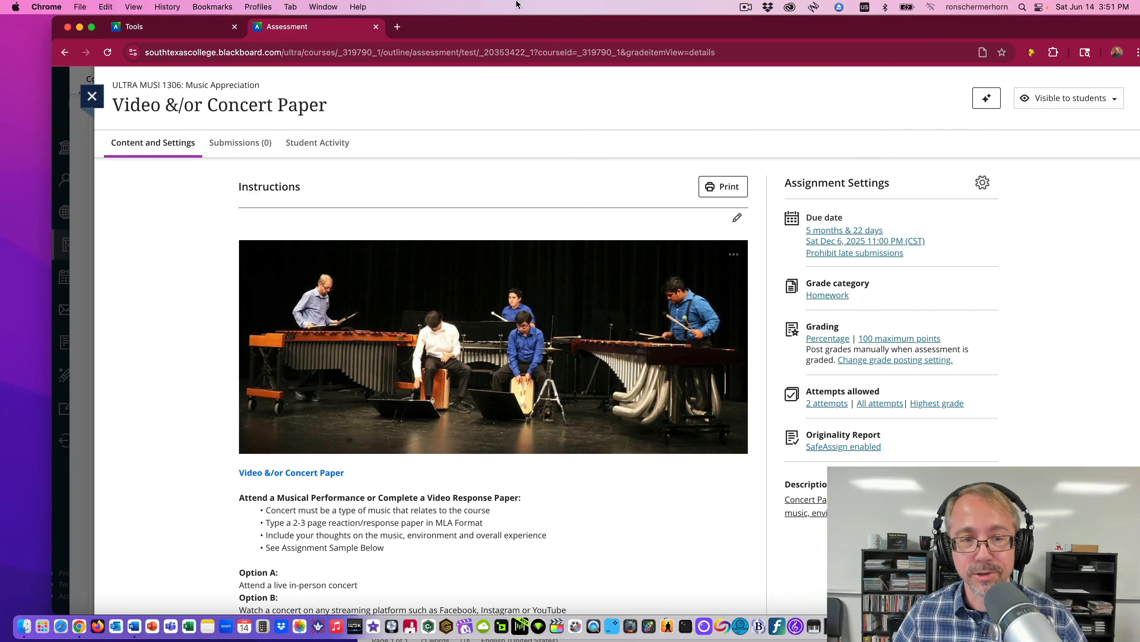
- Close the assignment and look over the course content page from the banner to Module 4 - The Classical Era, collapsing that module
{"action": "left_click", "coordinate": [92, 97]}
{"action": "scroll", "coordinate": [510, 295], "scroll_direction": "down", "scroll_amount": 3}
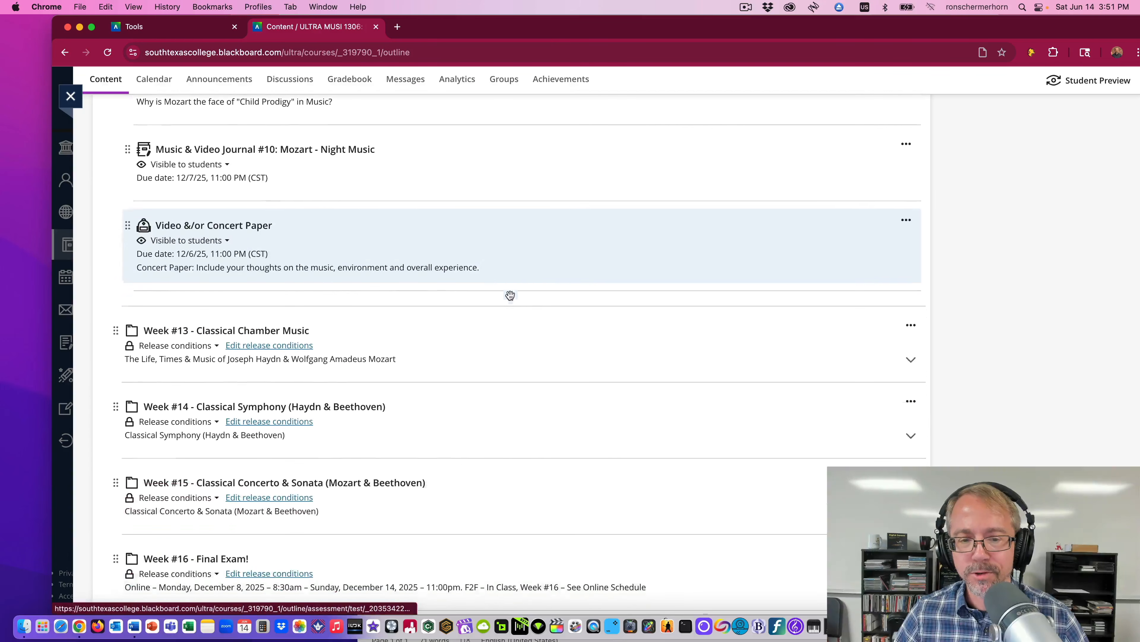
{"action": "scroll", "coordinate": [510, 295], "scroll_direction": "up", "scroll_amount": 2}
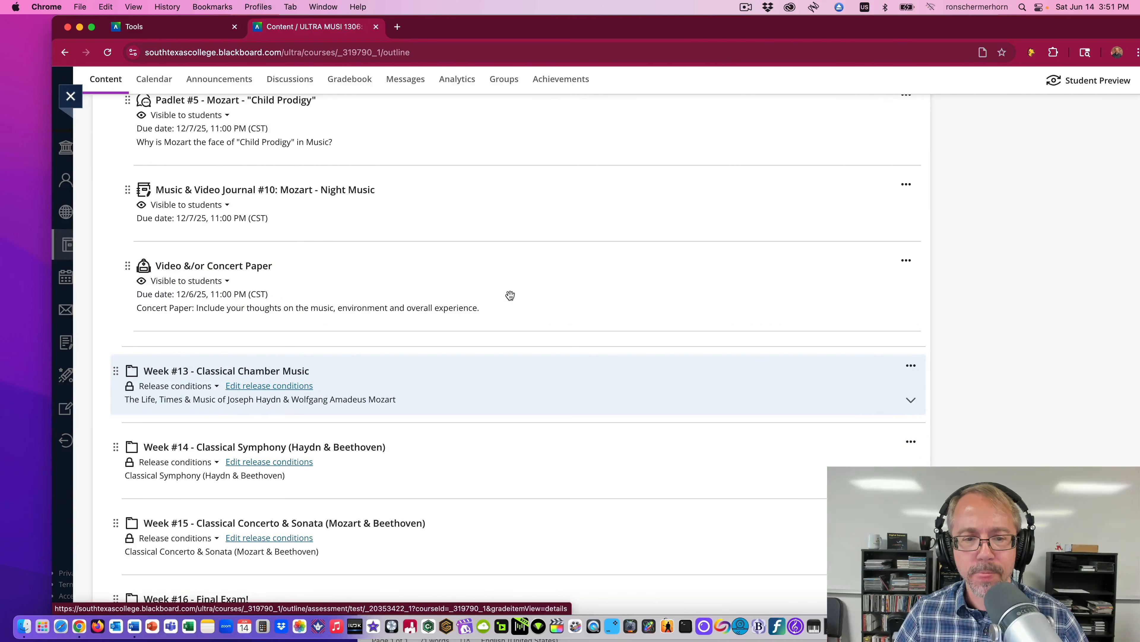
{"action": "scroll", "coordinate": [510, 296], "scroll_direction": "up", "scroll_amount": 5}
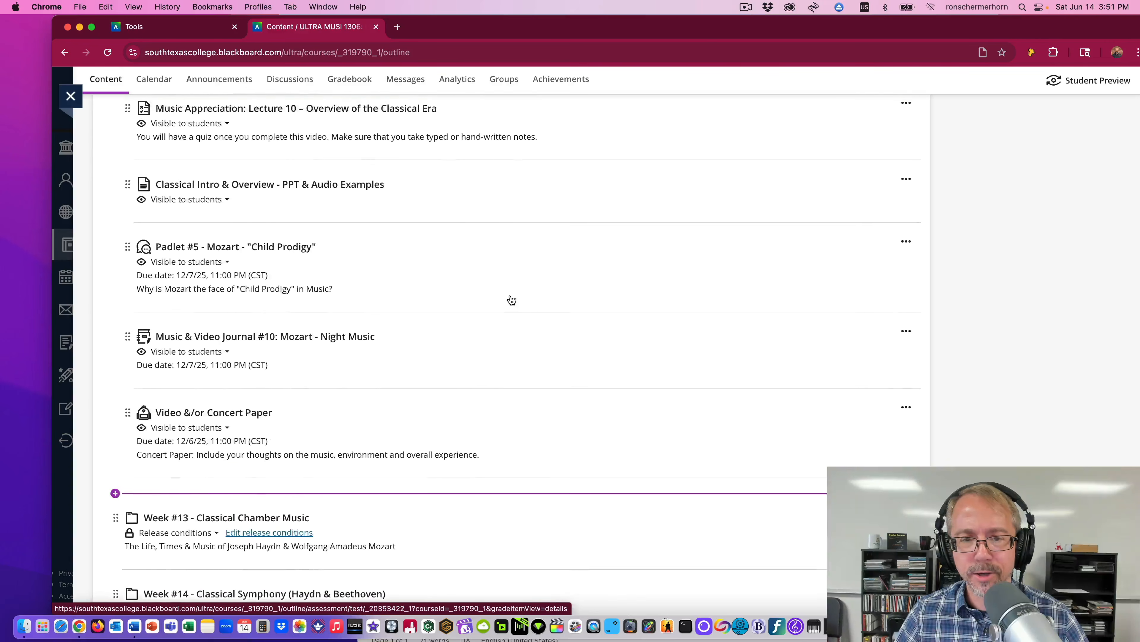
{"action": "scroll", "coordinate": [511, 300], "scroll_direction": "up", "scroll_amount": 15}
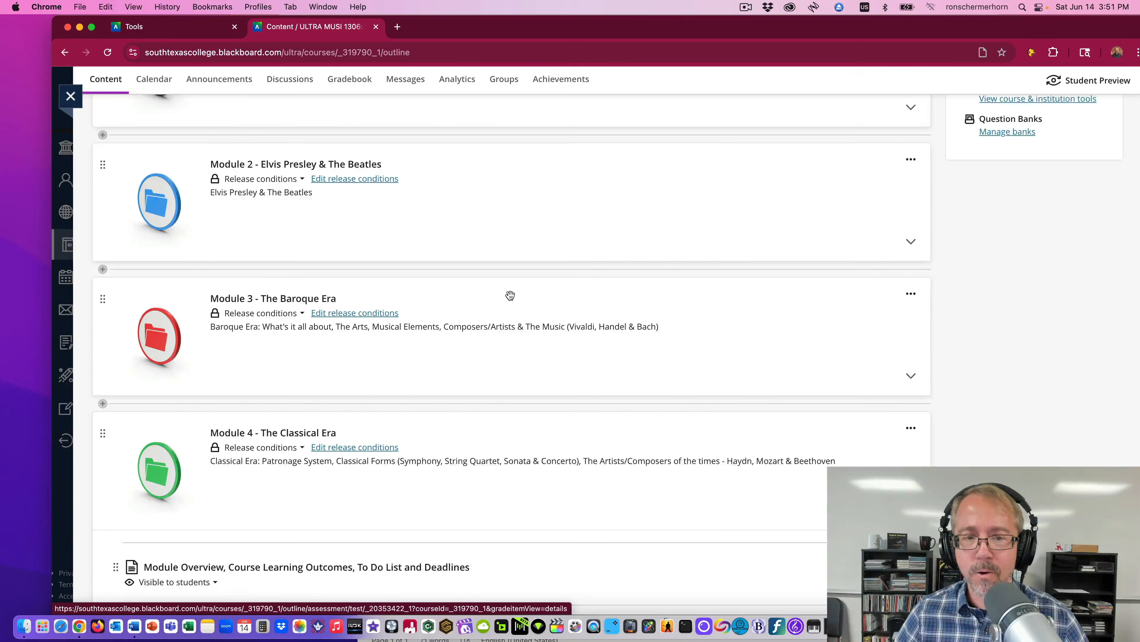
{"action": "scroll", "coordinate": [510, 295], "scroll_direction": "up", "scroll_amount": 10}
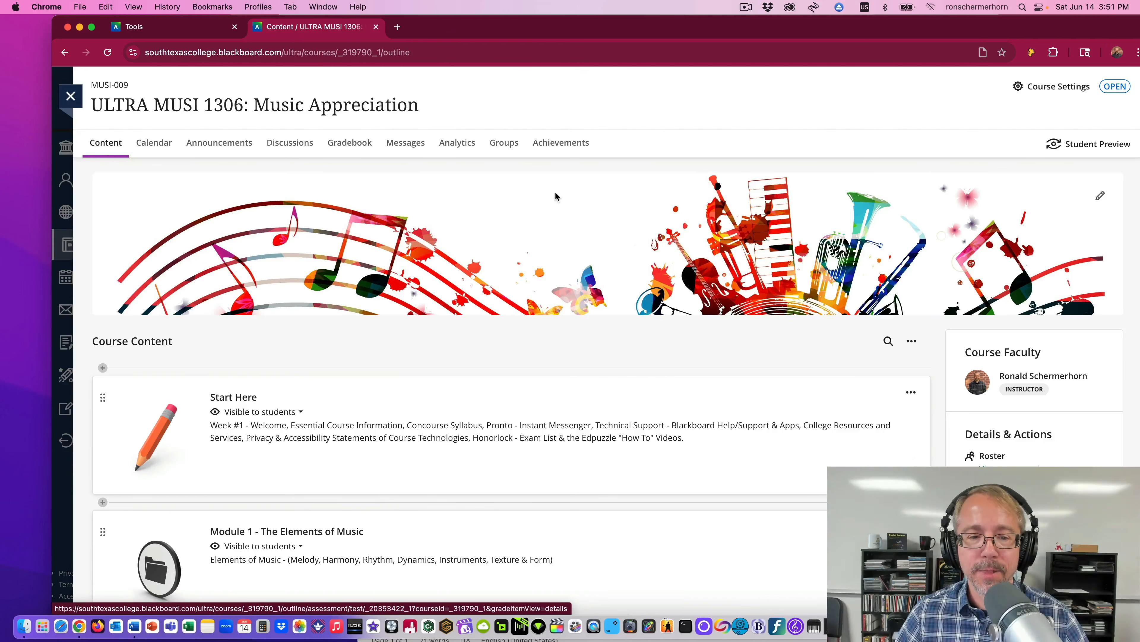
{"action": "scroll", "coordinate": [568, 197], "scroll_direction": "down", "scroll_amount": 15}
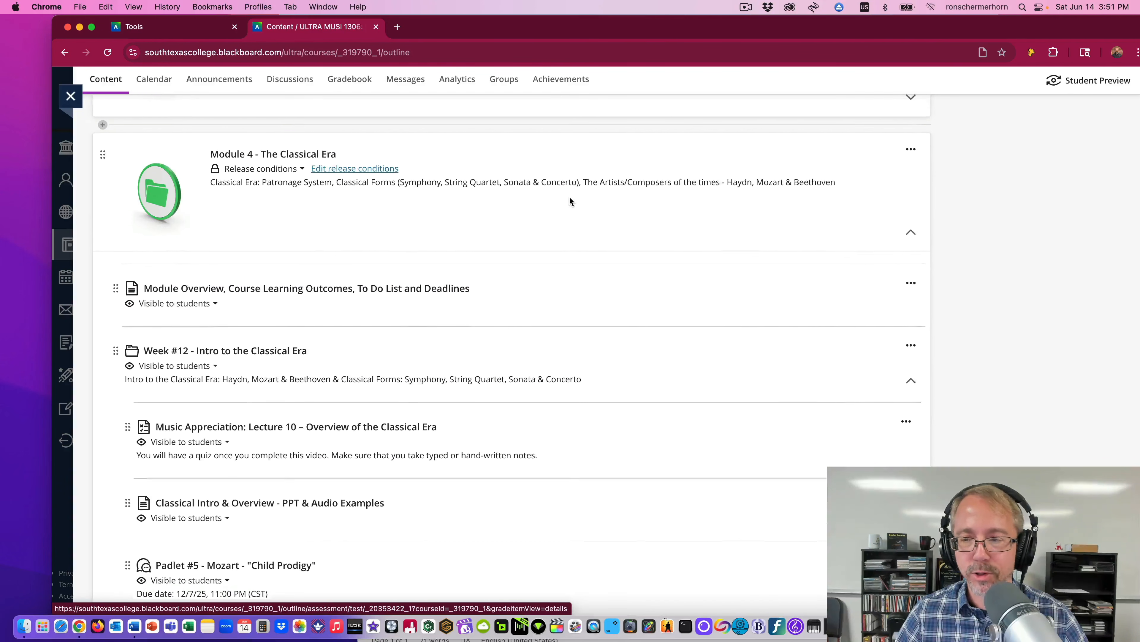
{"action": "scroll", "coordinate": [918, 247], "scroll_direction": "up", "scroll_amount": 8}
{"action": "scroll", "coordinate": [641, 236], "scroll_direction": "up", "scroll_amount": 10}
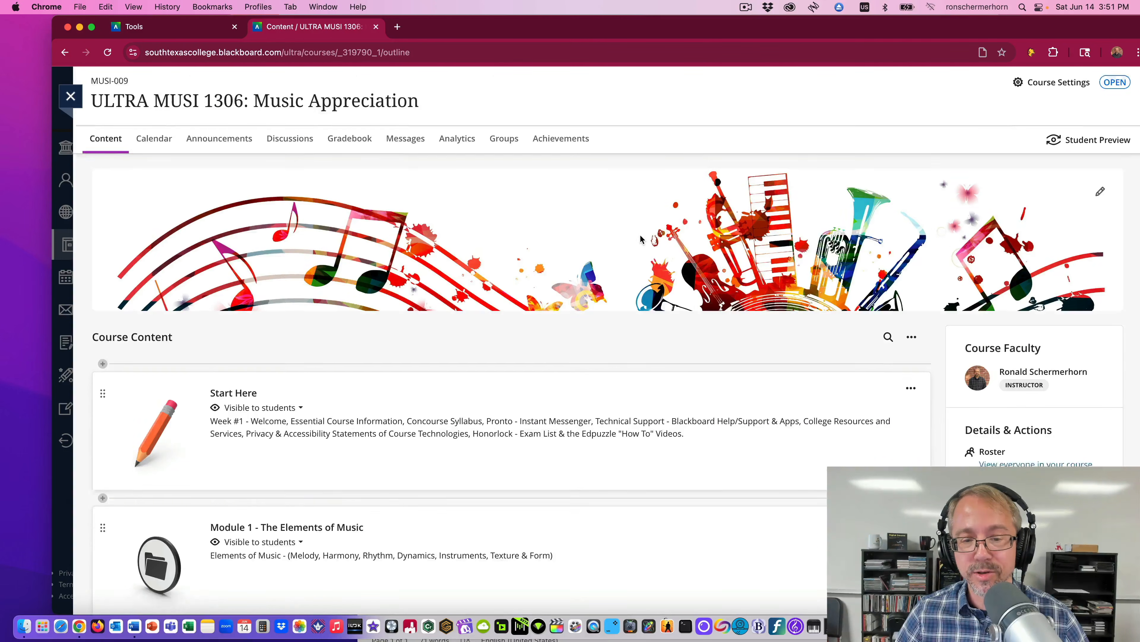
{"action": "scroll", "coordinate": [640, 236], "scroll_direction": "down", "scroll_amount": 8}
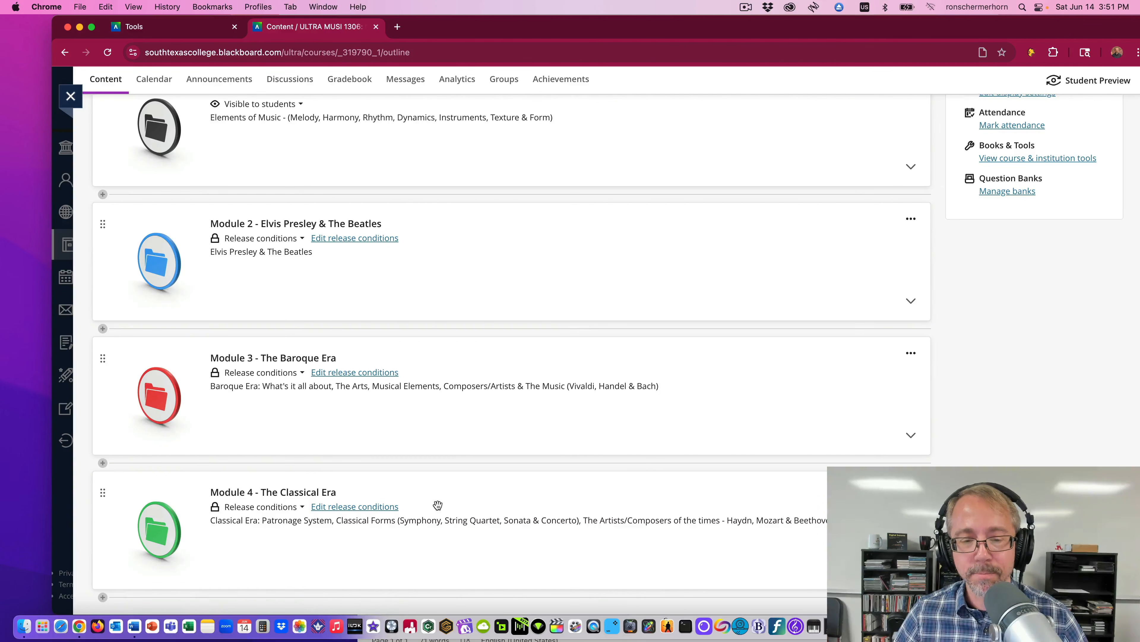
{"action": "scroll", "coordinate": [471, 444], "scroll_direction": "up", "scroll_amount": 10}
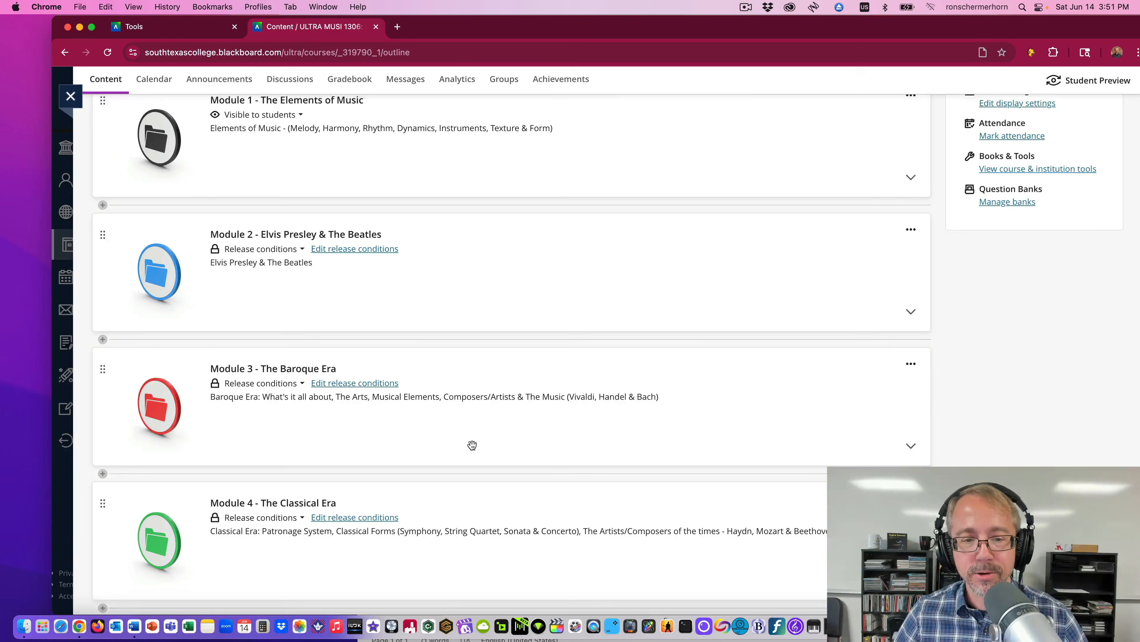